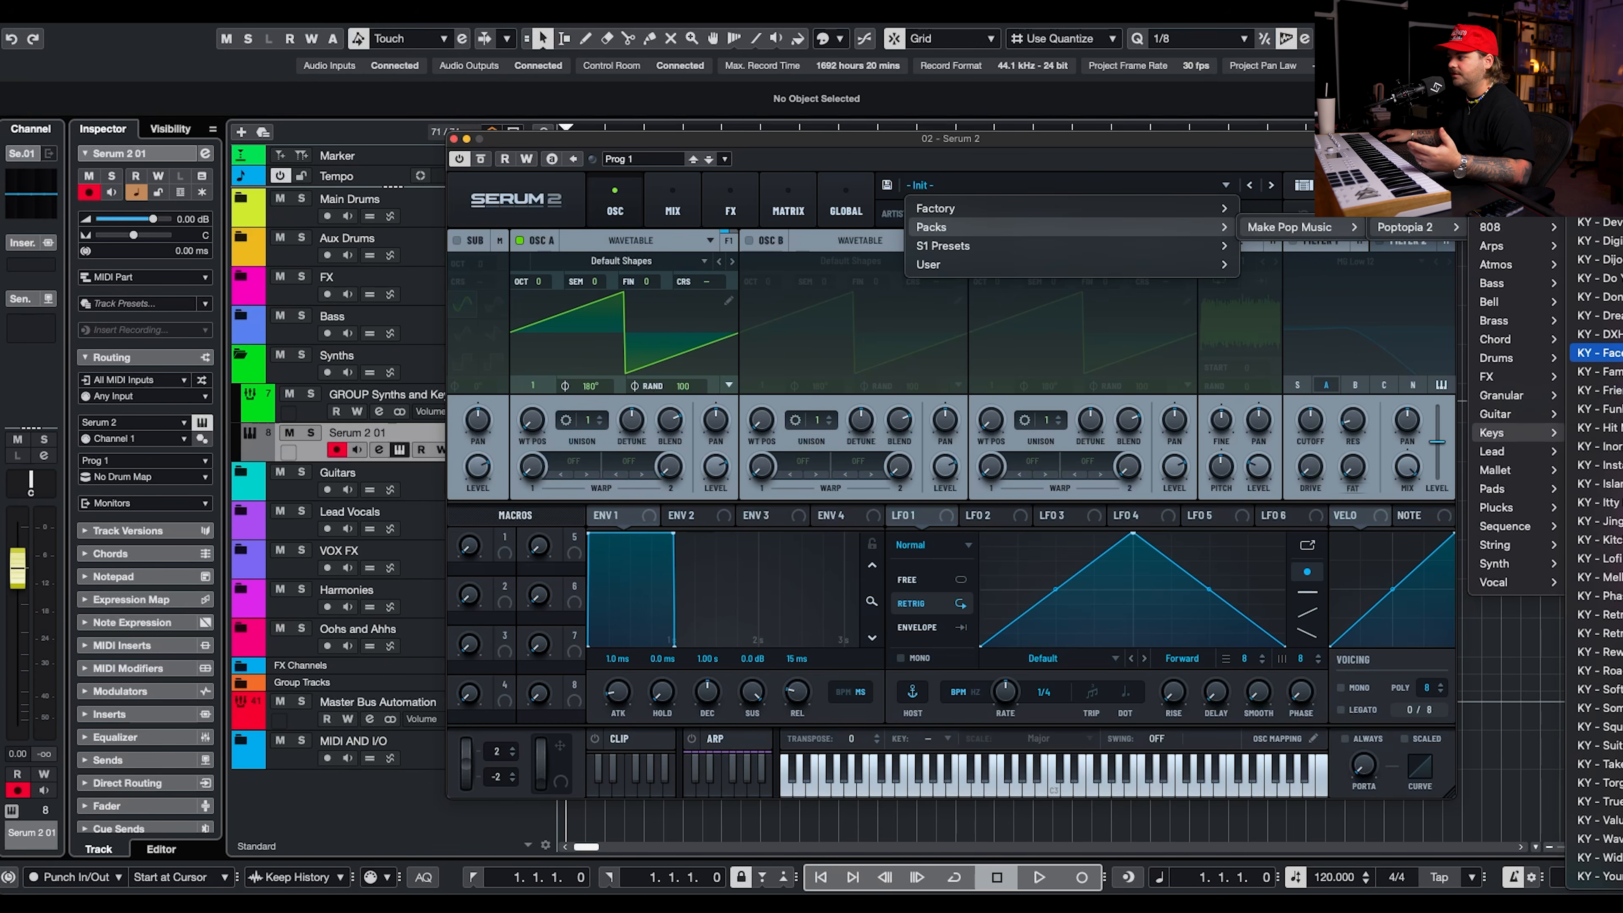
Load the KY - Face Piano preset from the Poptopia 2 pack's Keys category into Serum 2 and put its window away.
left_click(1597, 352)
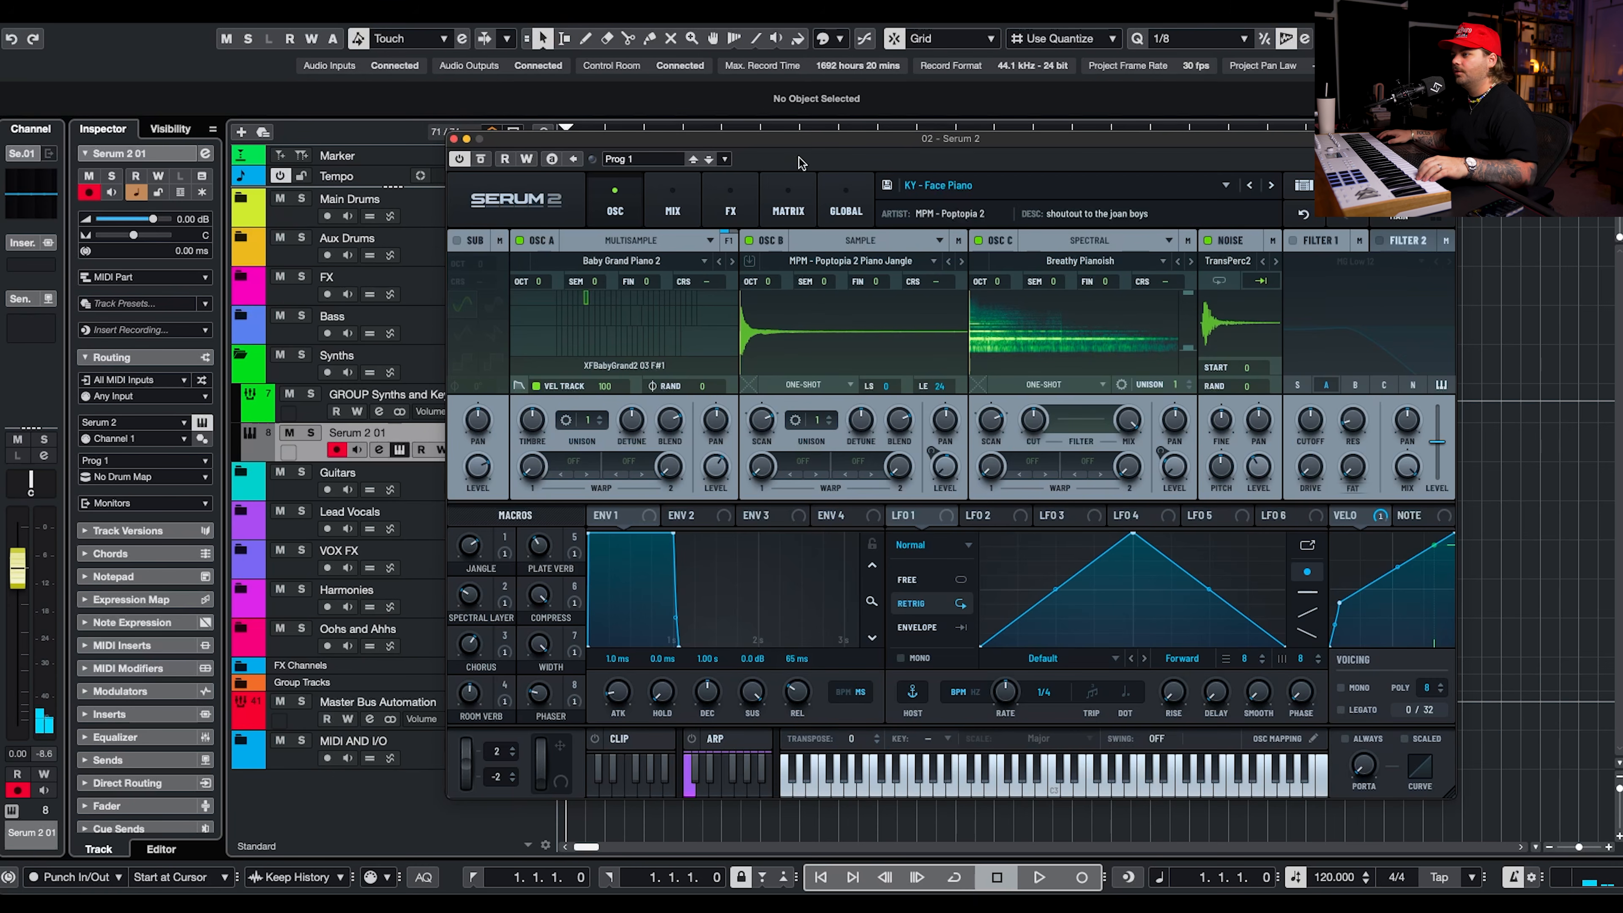
left_click(467, 140)
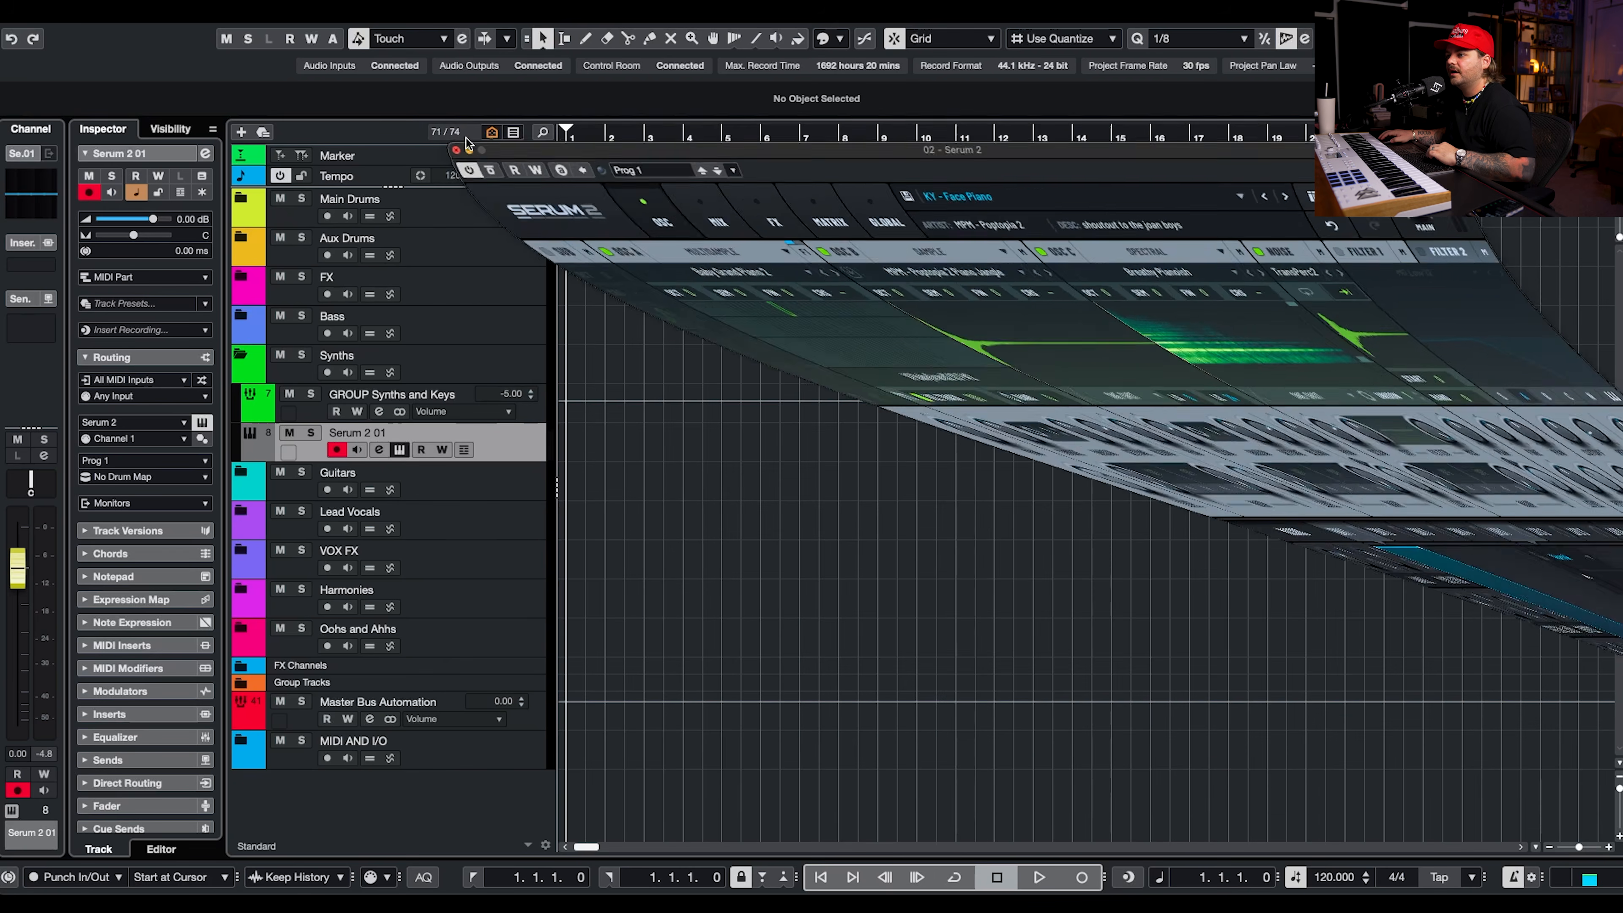
Set the project tempo to 98 BPM and audition the piano sound against the running transport.
key("space")
left_click(463, 175)
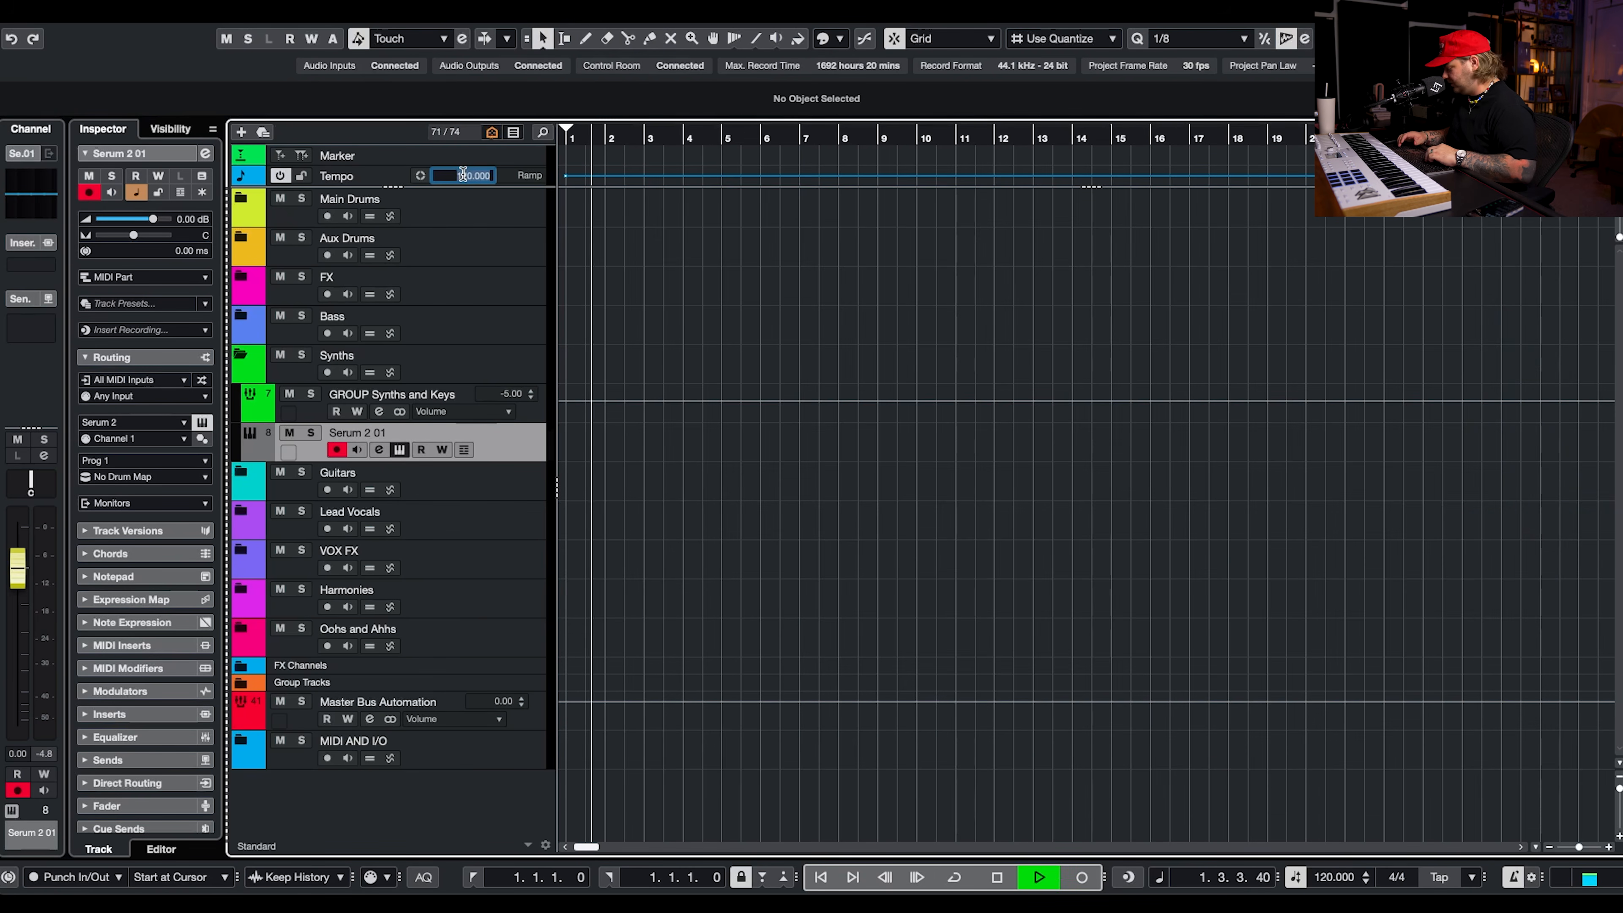
type("9")
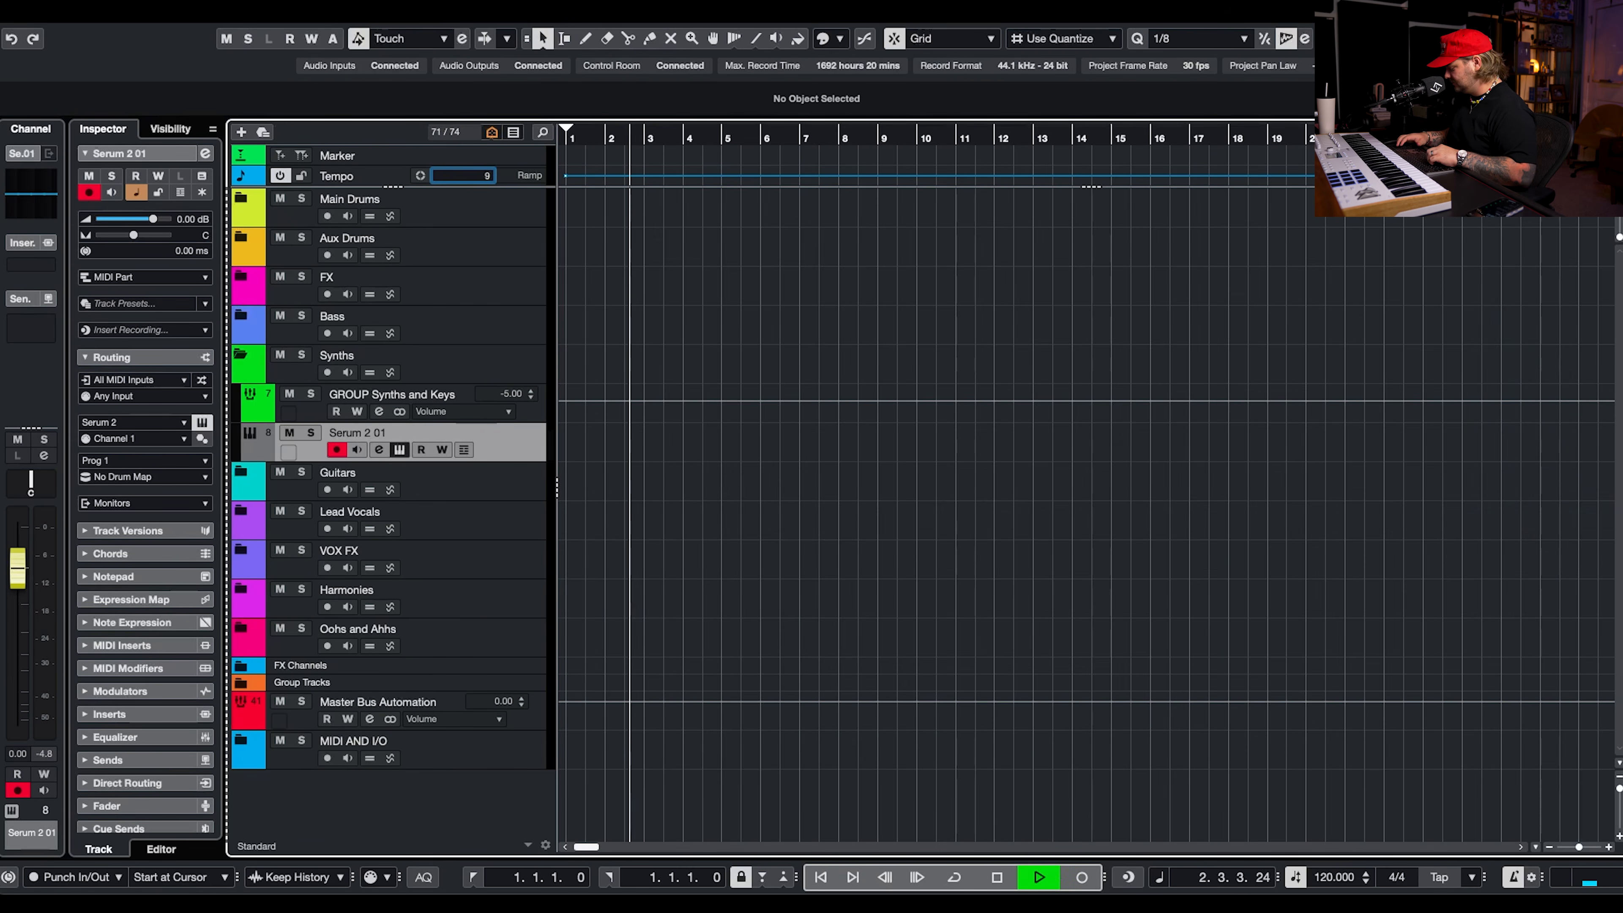
type("8")
key("Return")
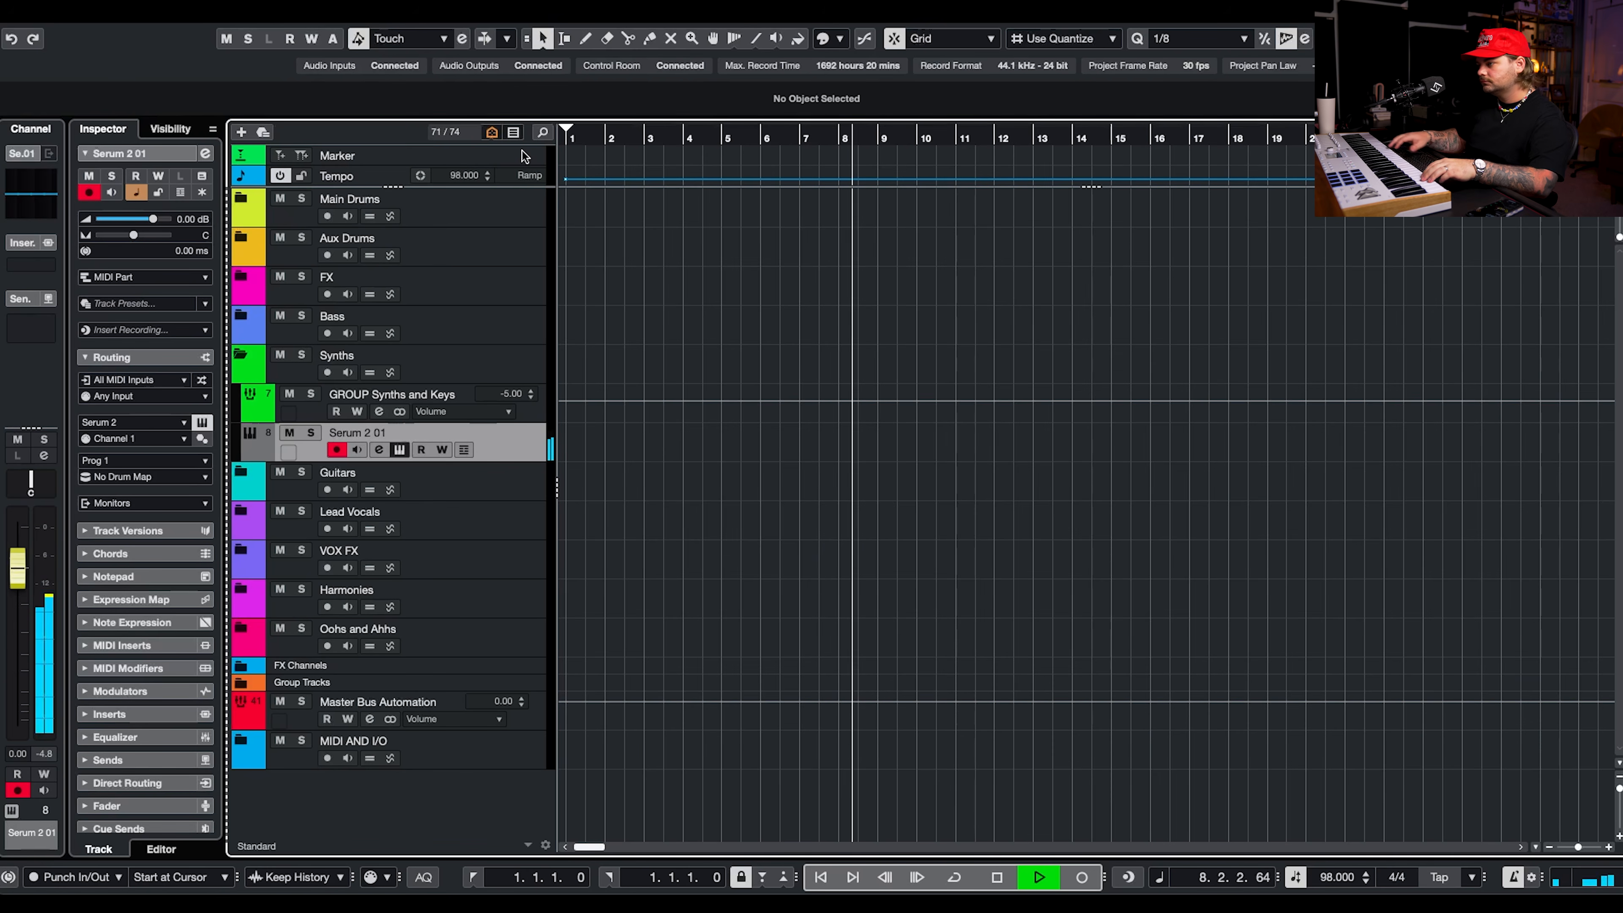
key("space")
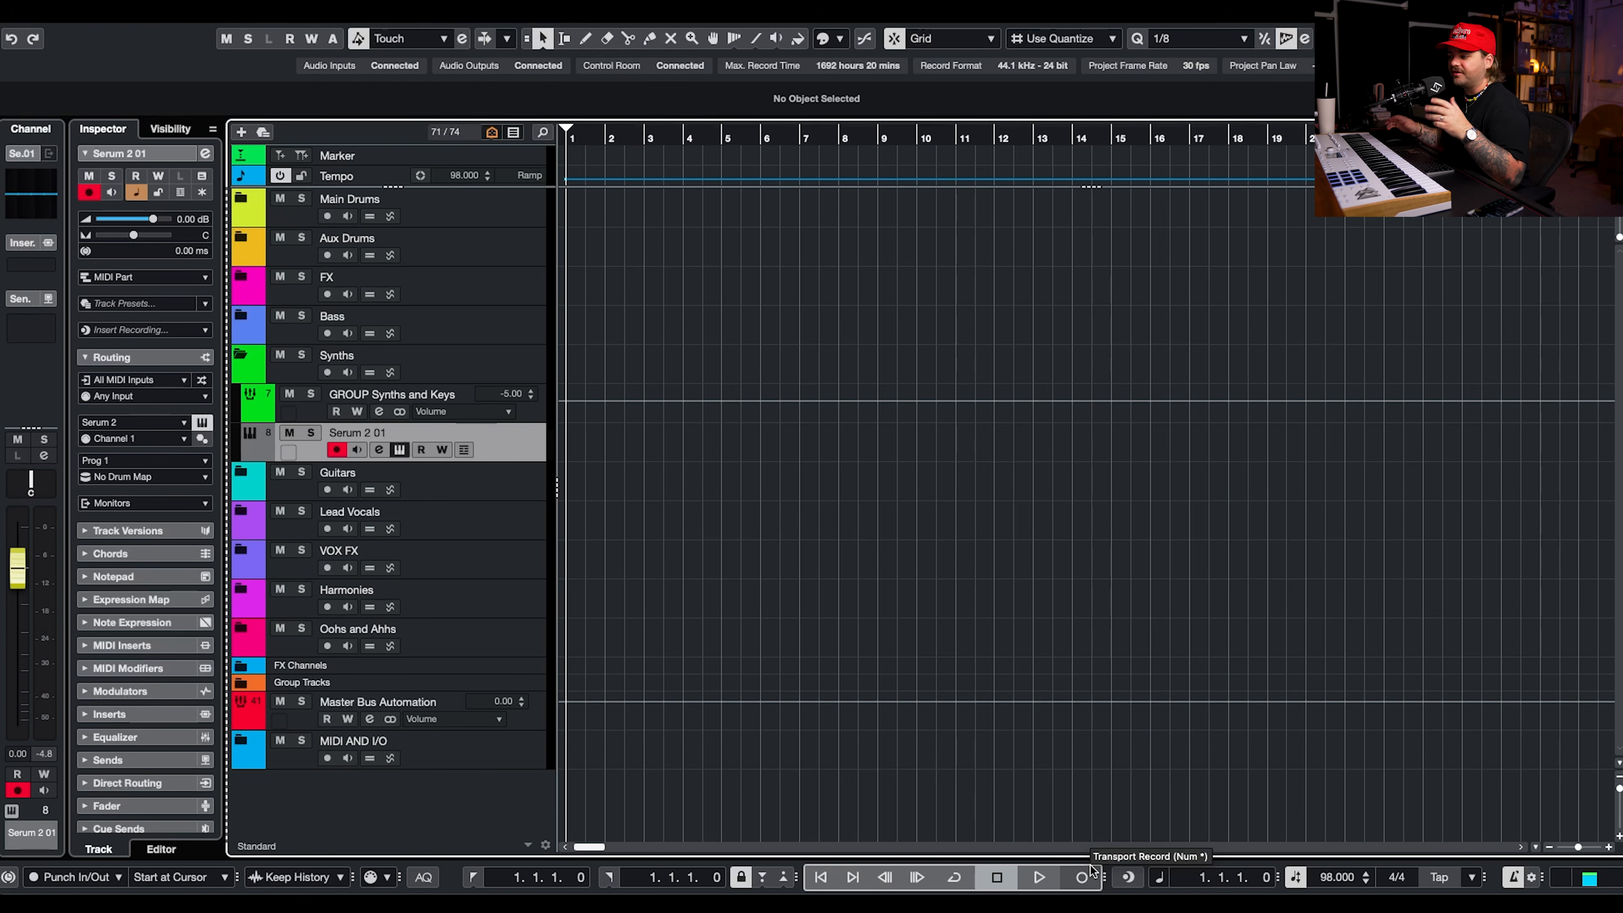
Record the piano chord progression on the Serum 2 01 track and play it back in the note editor.
left_click(1081, 877)
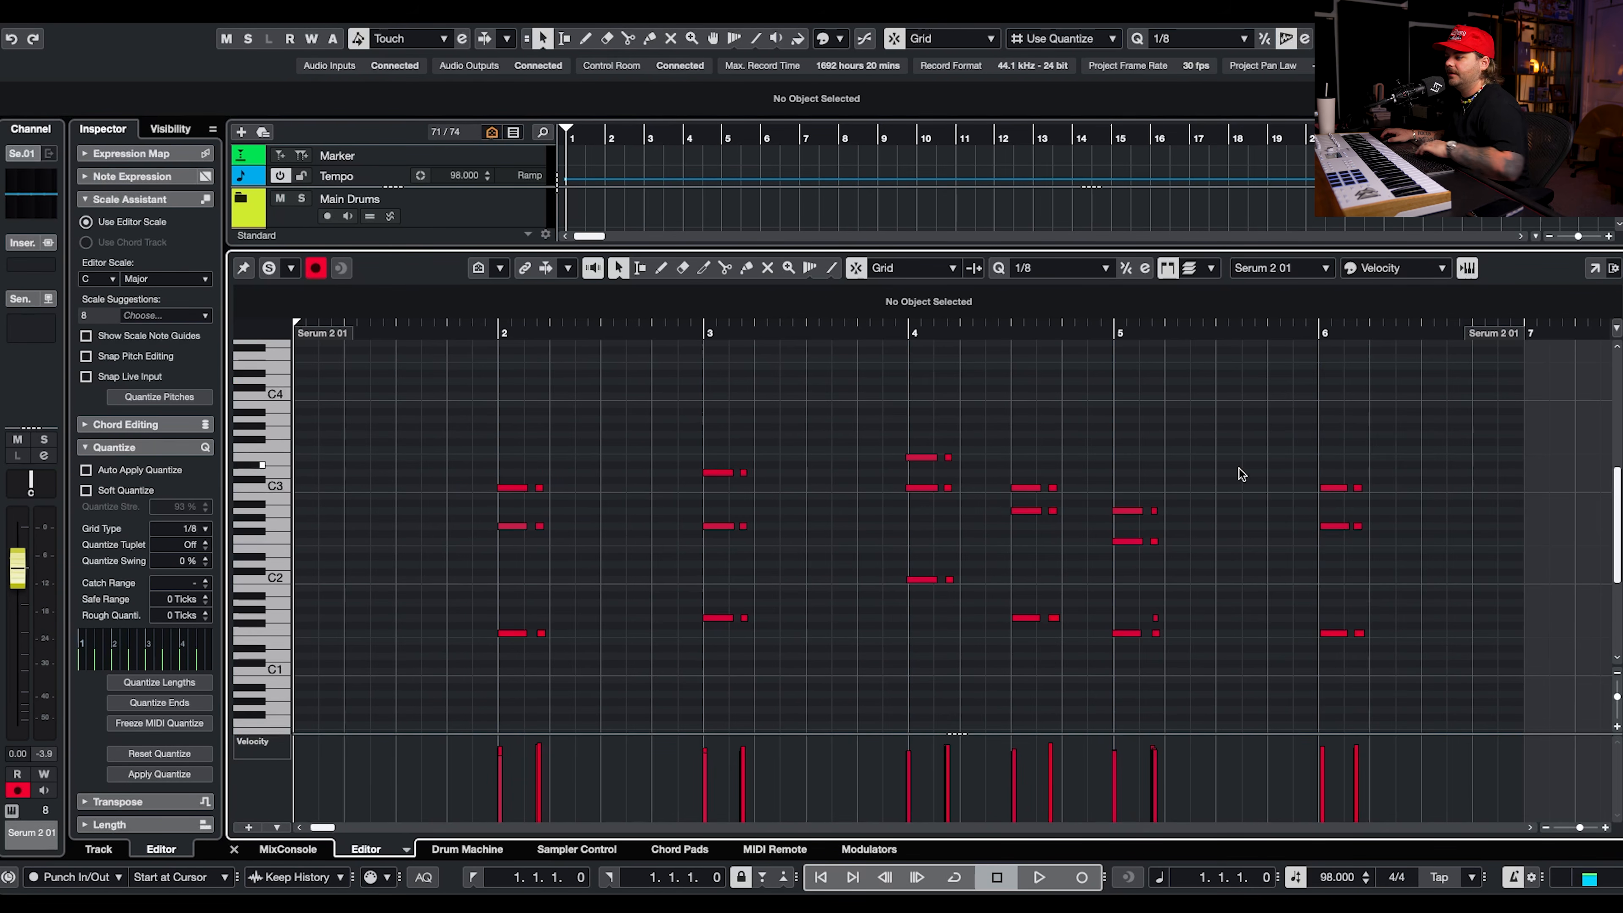
scroll(1237, 465, "down", 3)
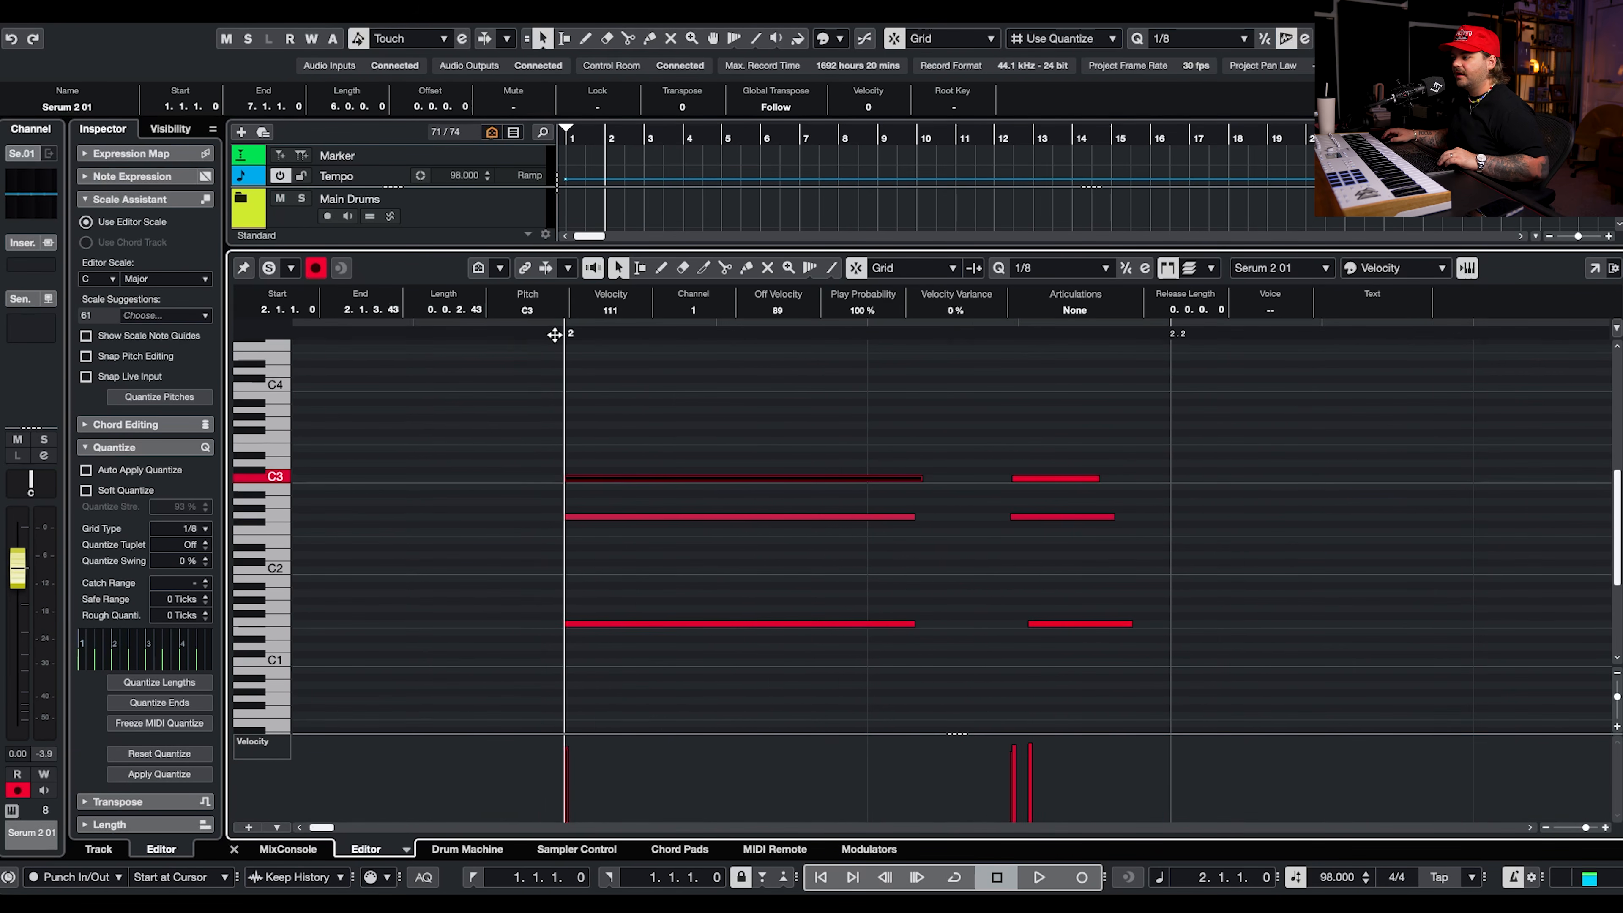
scroll(887, 399, "down", 3)
key("space")
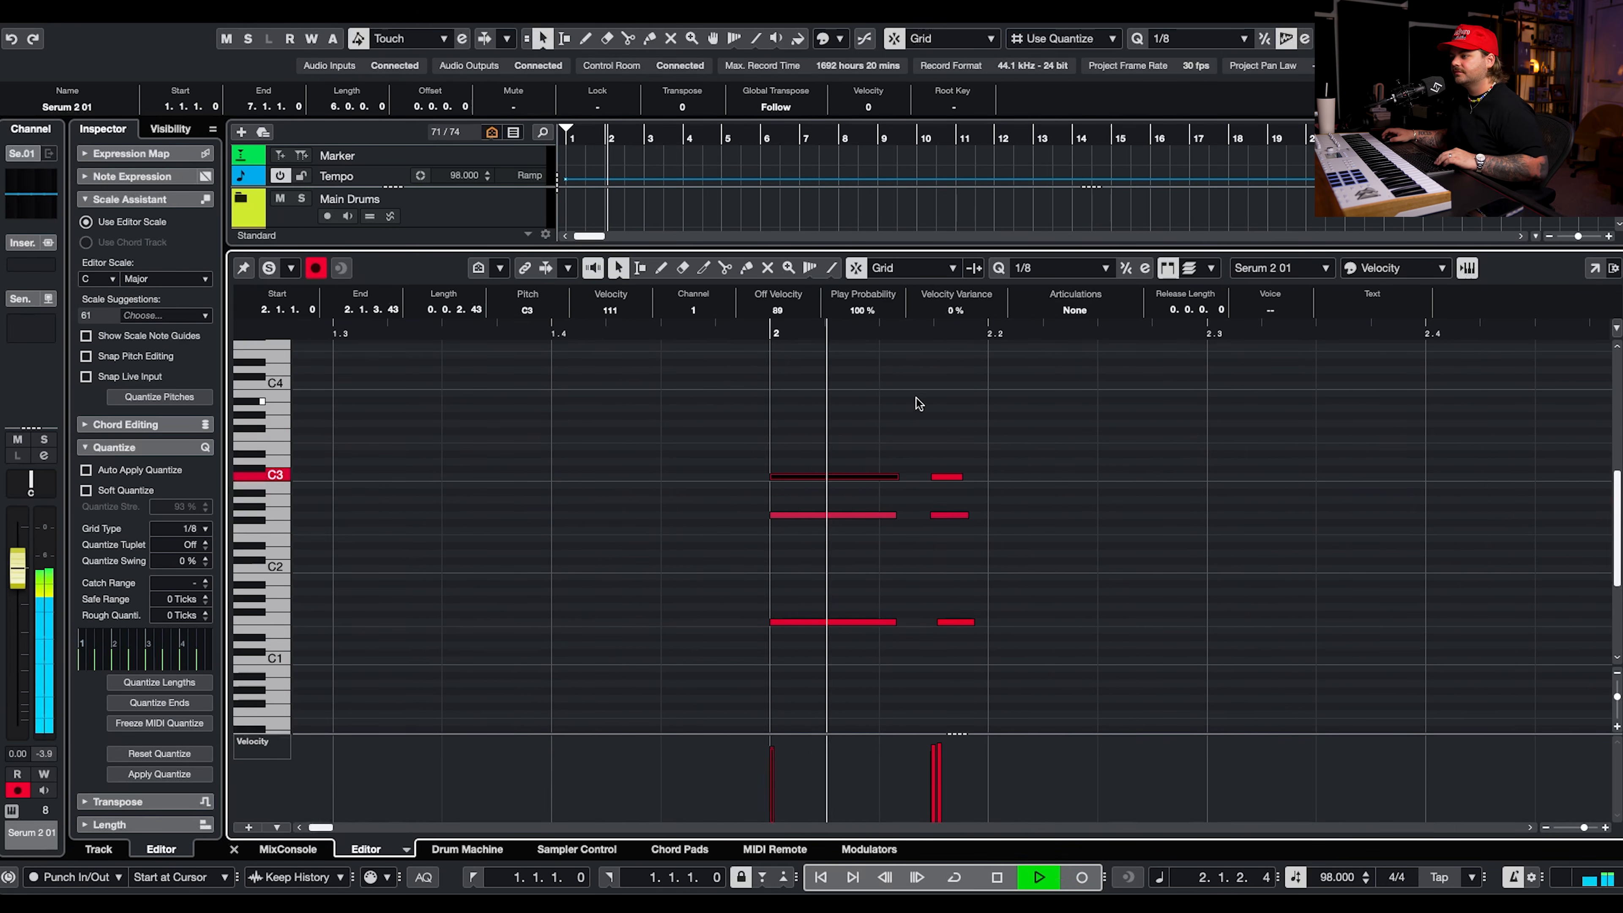
scroll(916, 399, "down", 4)
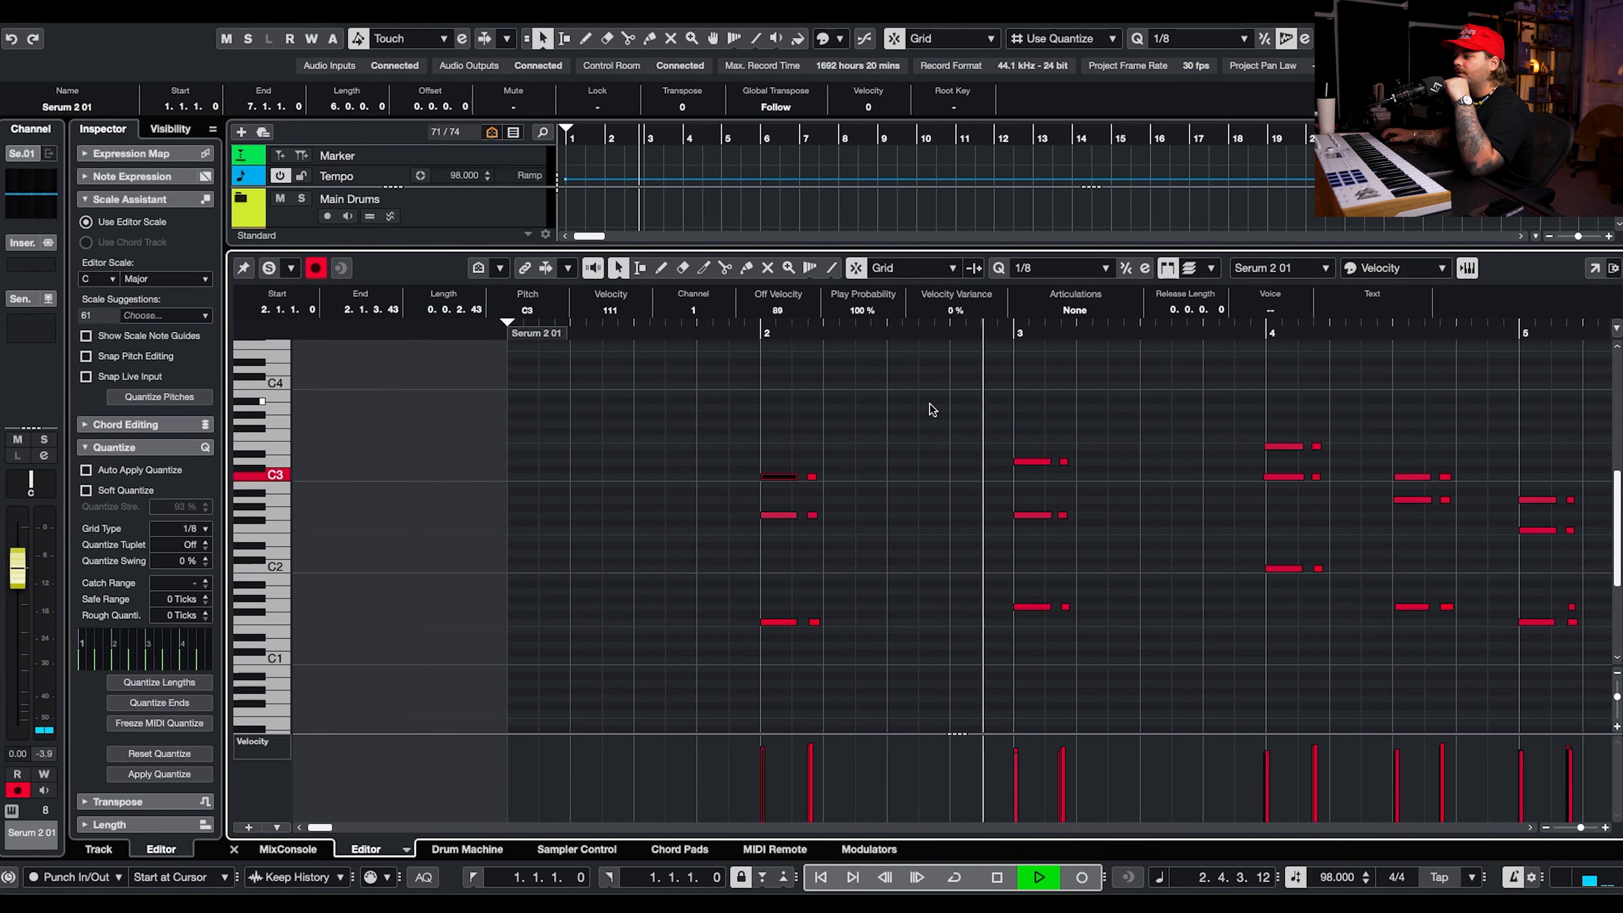
scroll(1068, 397, "right", 1)
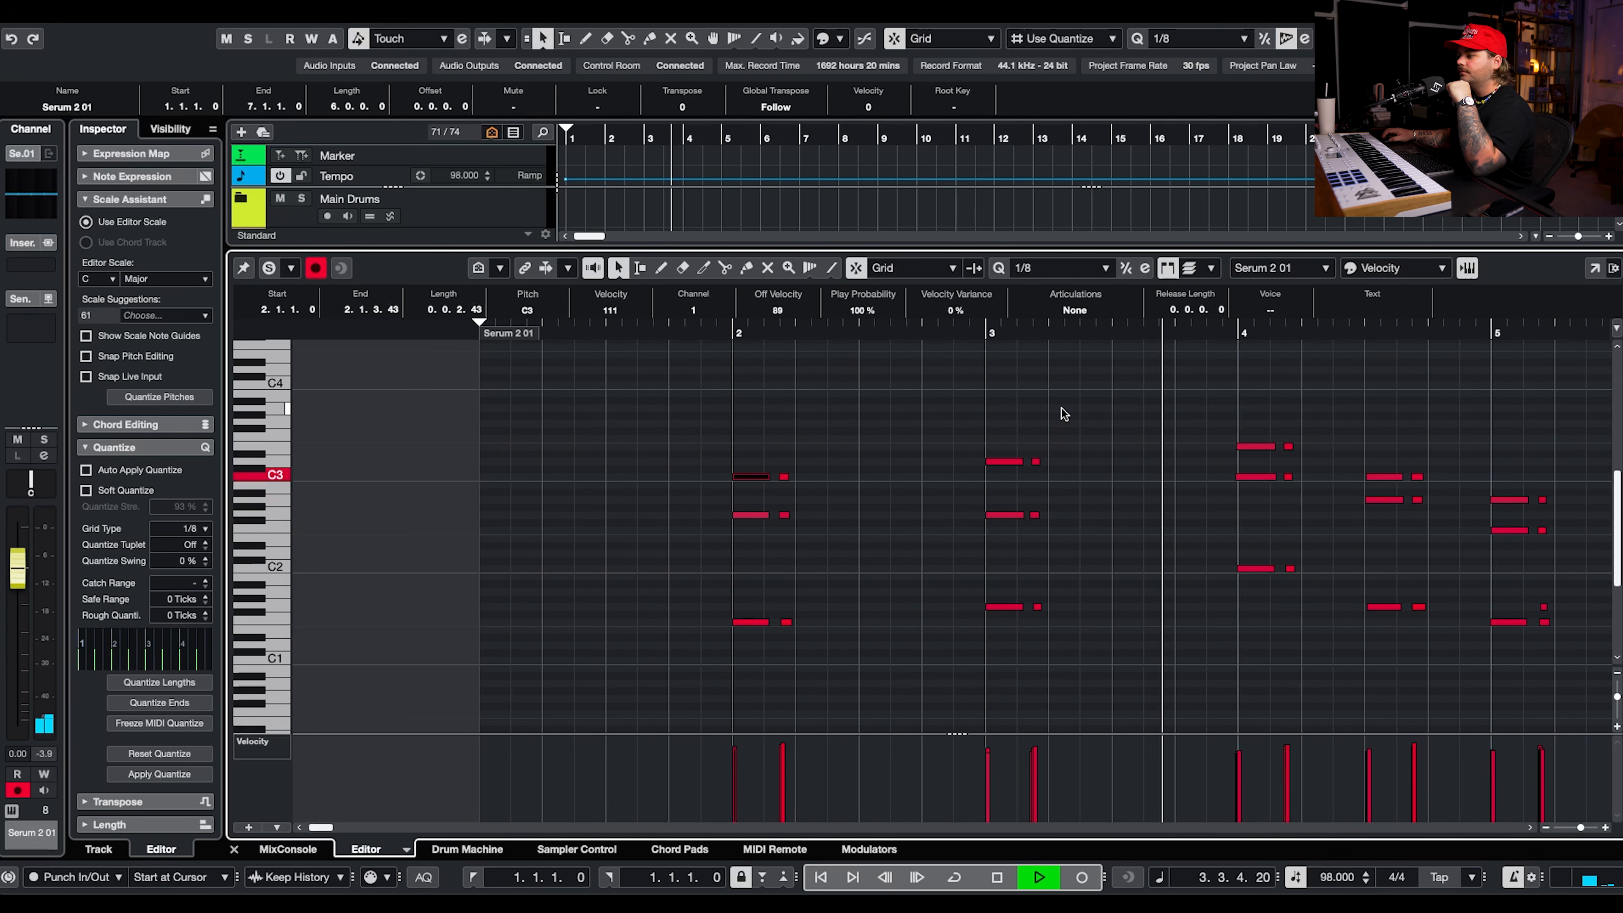
scroll(1063, 405, "right", 4)
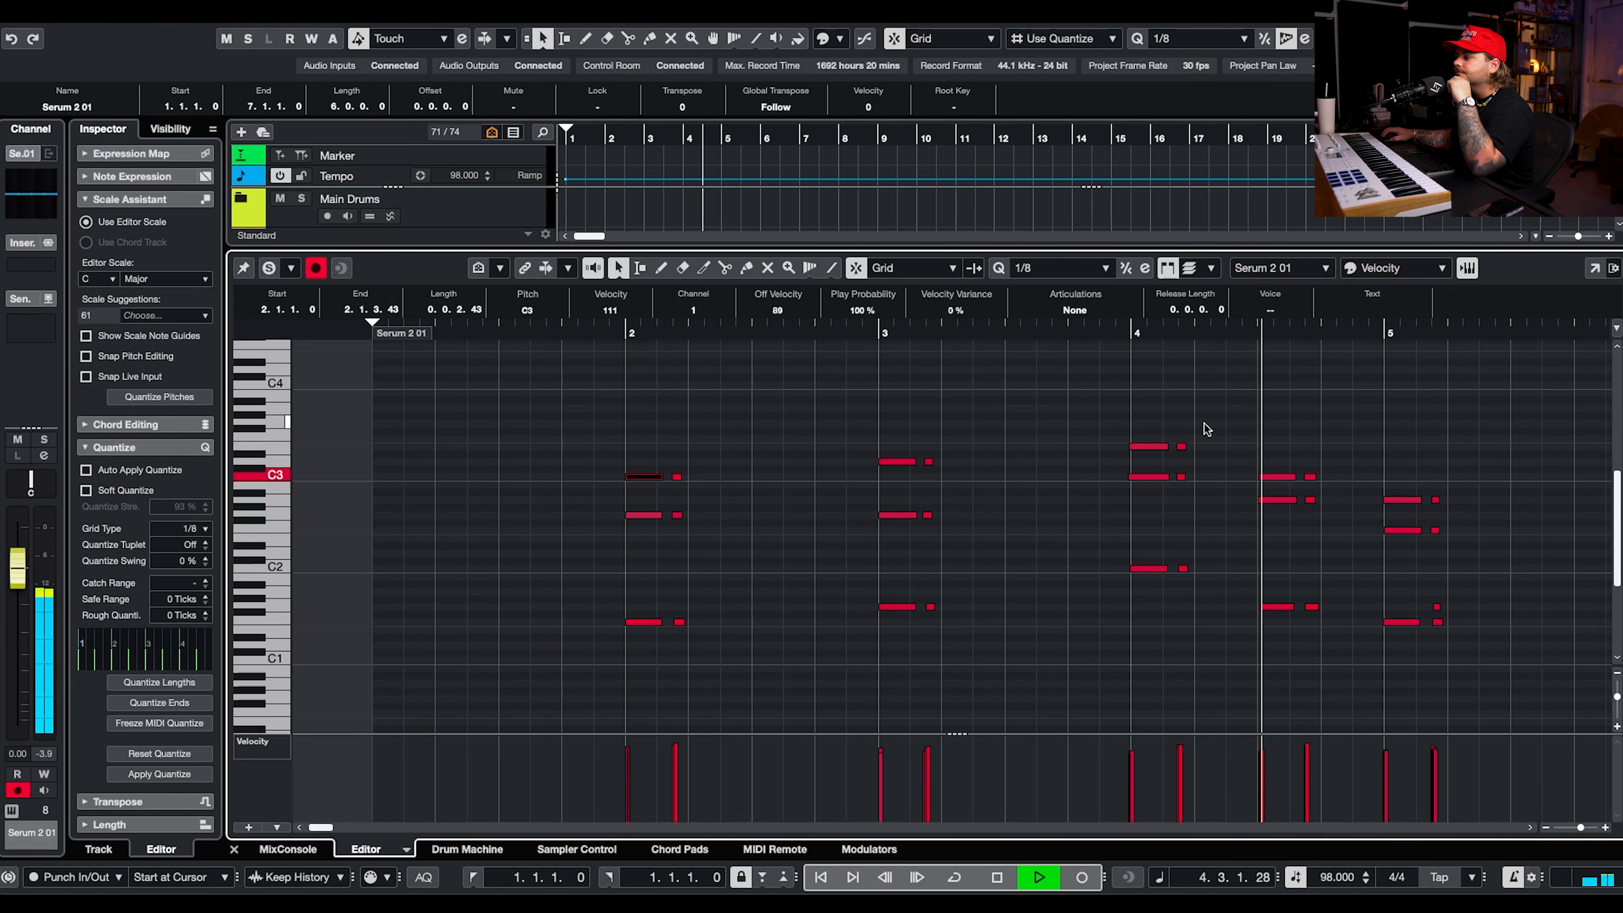
scroll(1230, 435, "right", 6)
Colour the recorded notes by Scale/Chords in the note editor.
left_click(1395, 269)
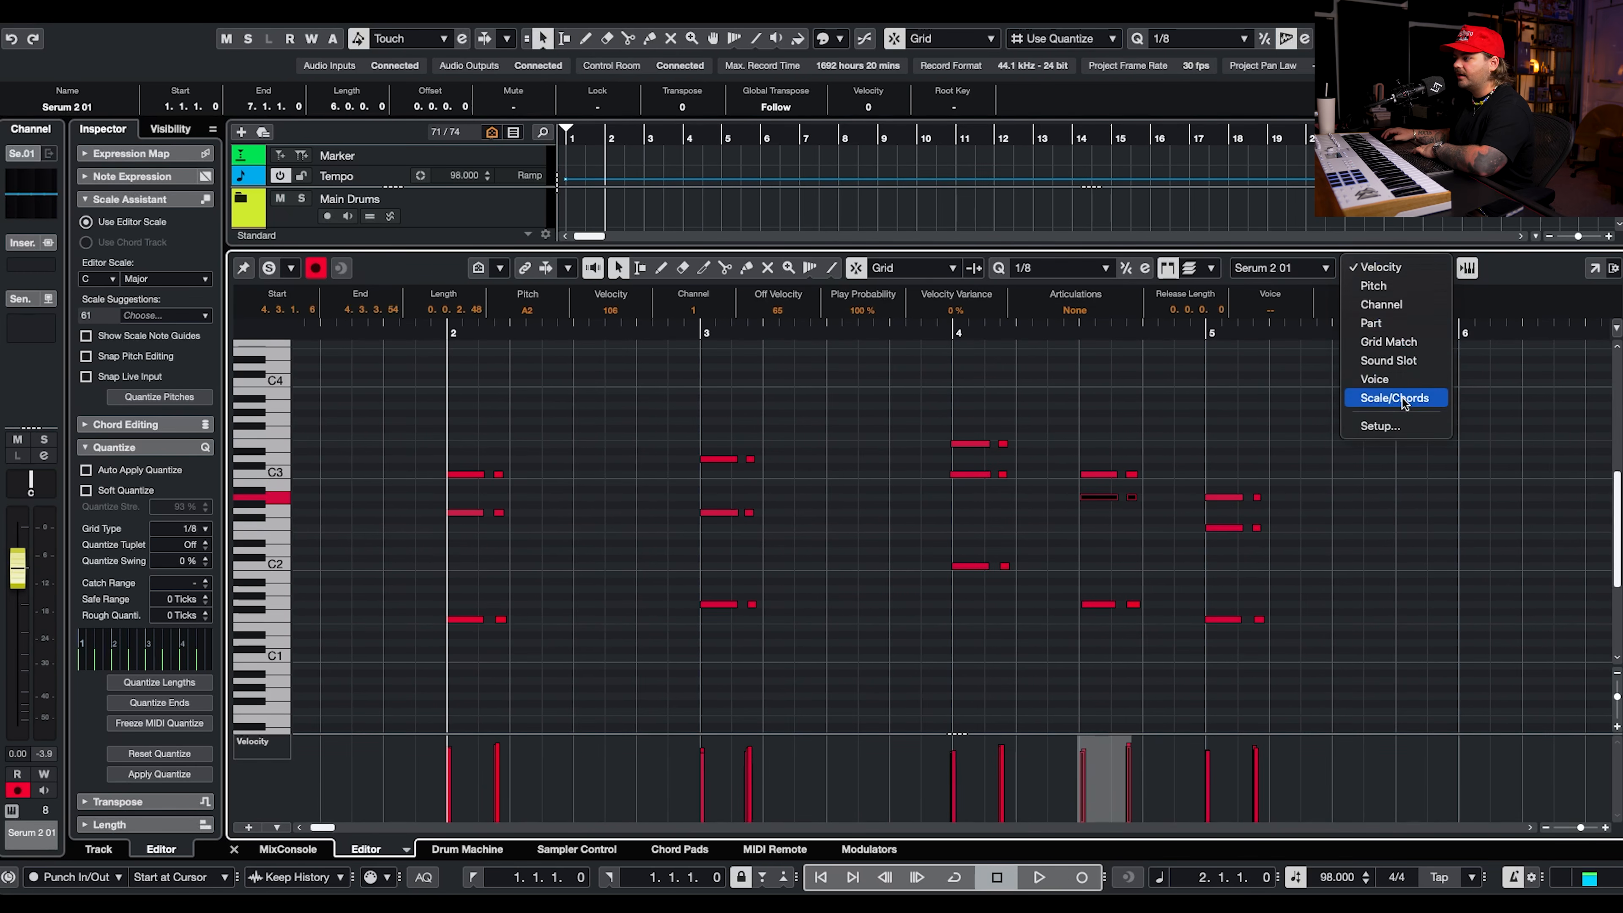
left_click(1394, 398)
left_click(1111, 486)
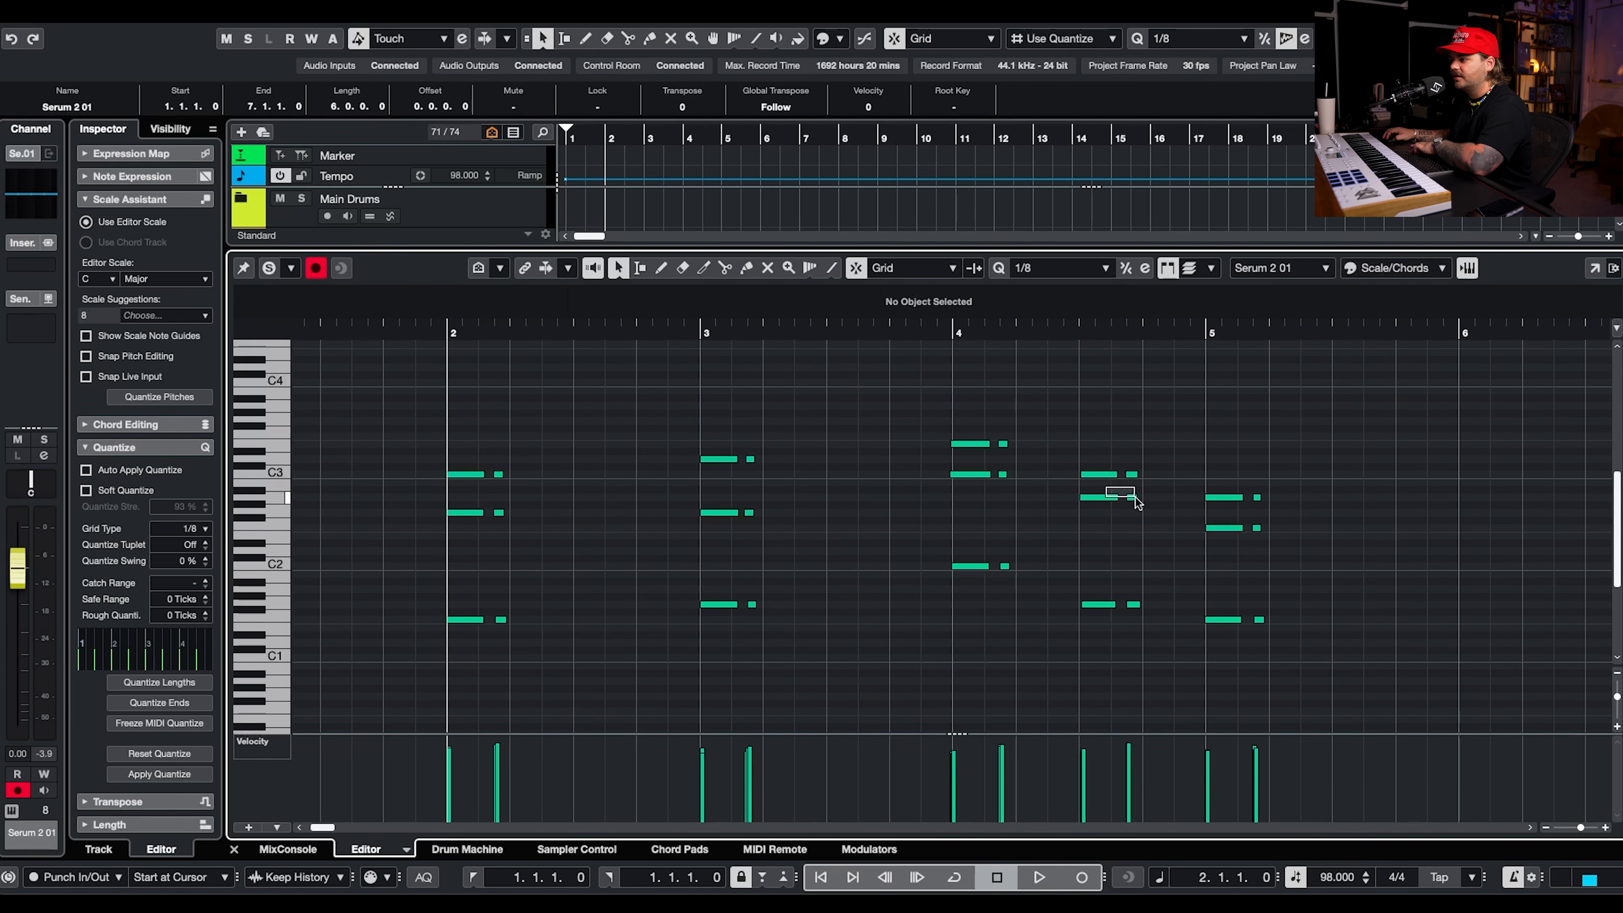
Paste a copy of the four-bar Serum part at bar 6 and rename the track KY Face.
left_click(1466, 333)
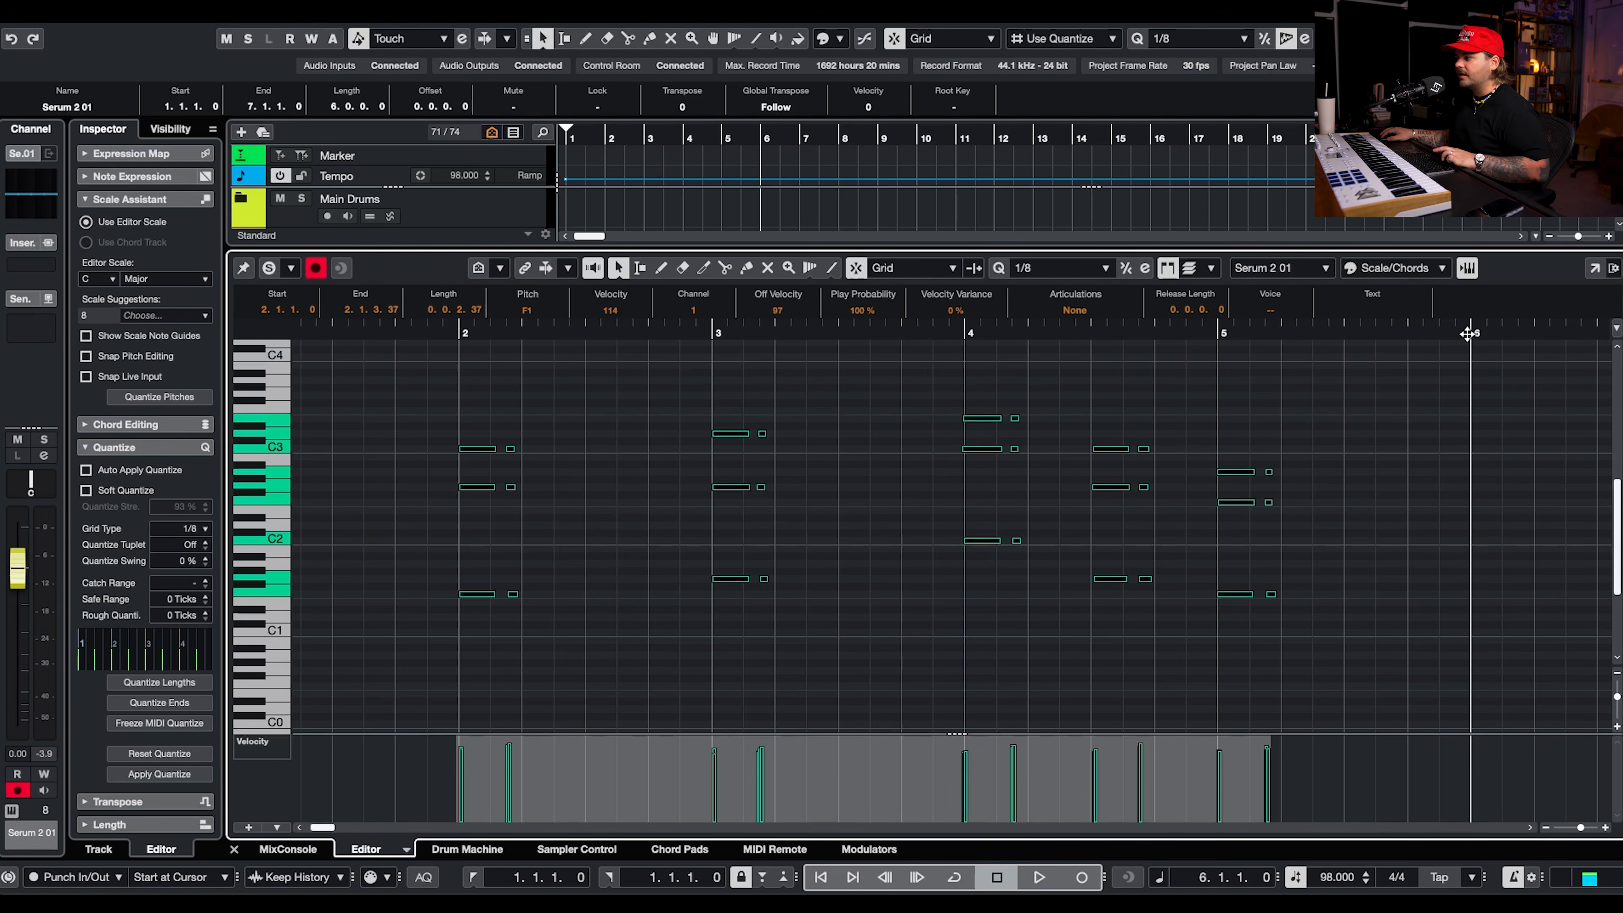
key("super+v")
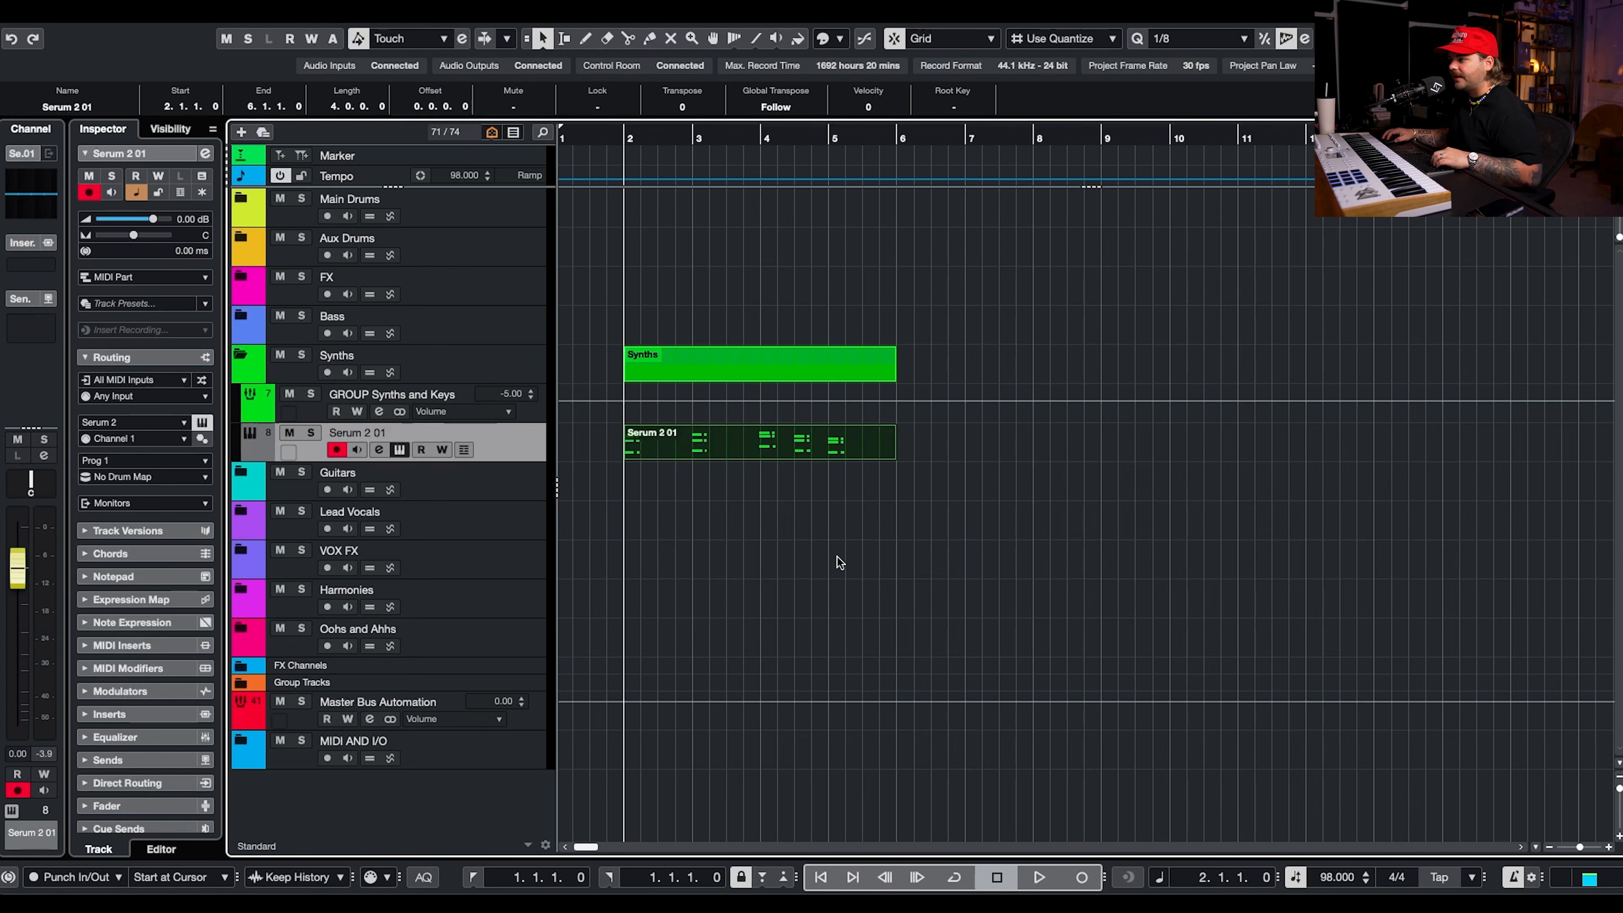
left_click_drag(893, 456, 920, 463)
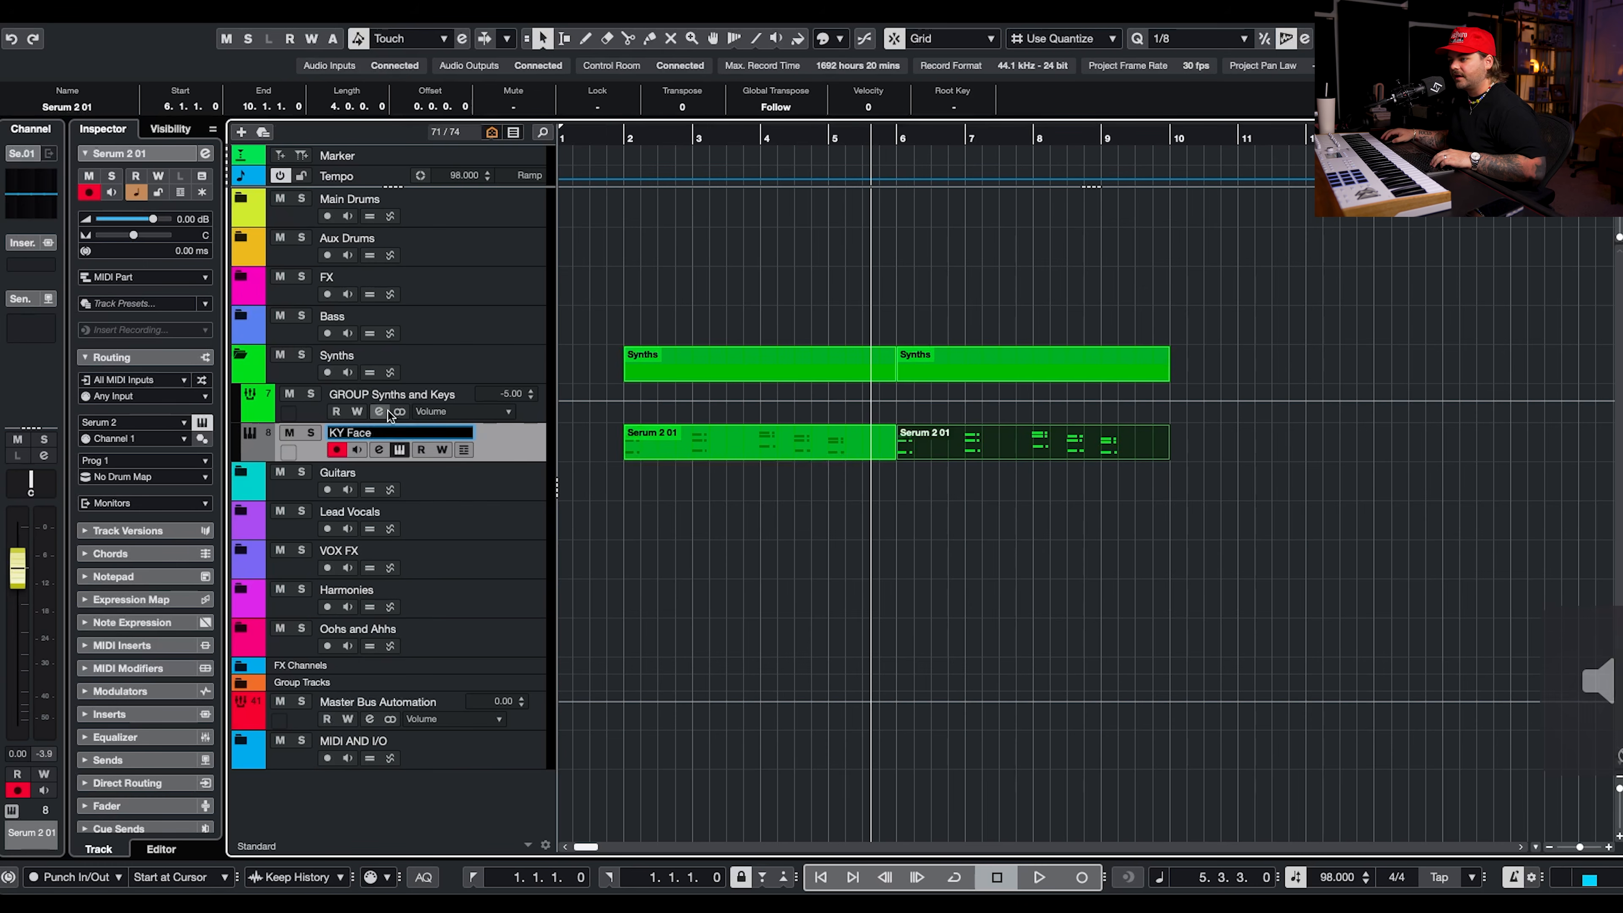
key("Return")
key("space")
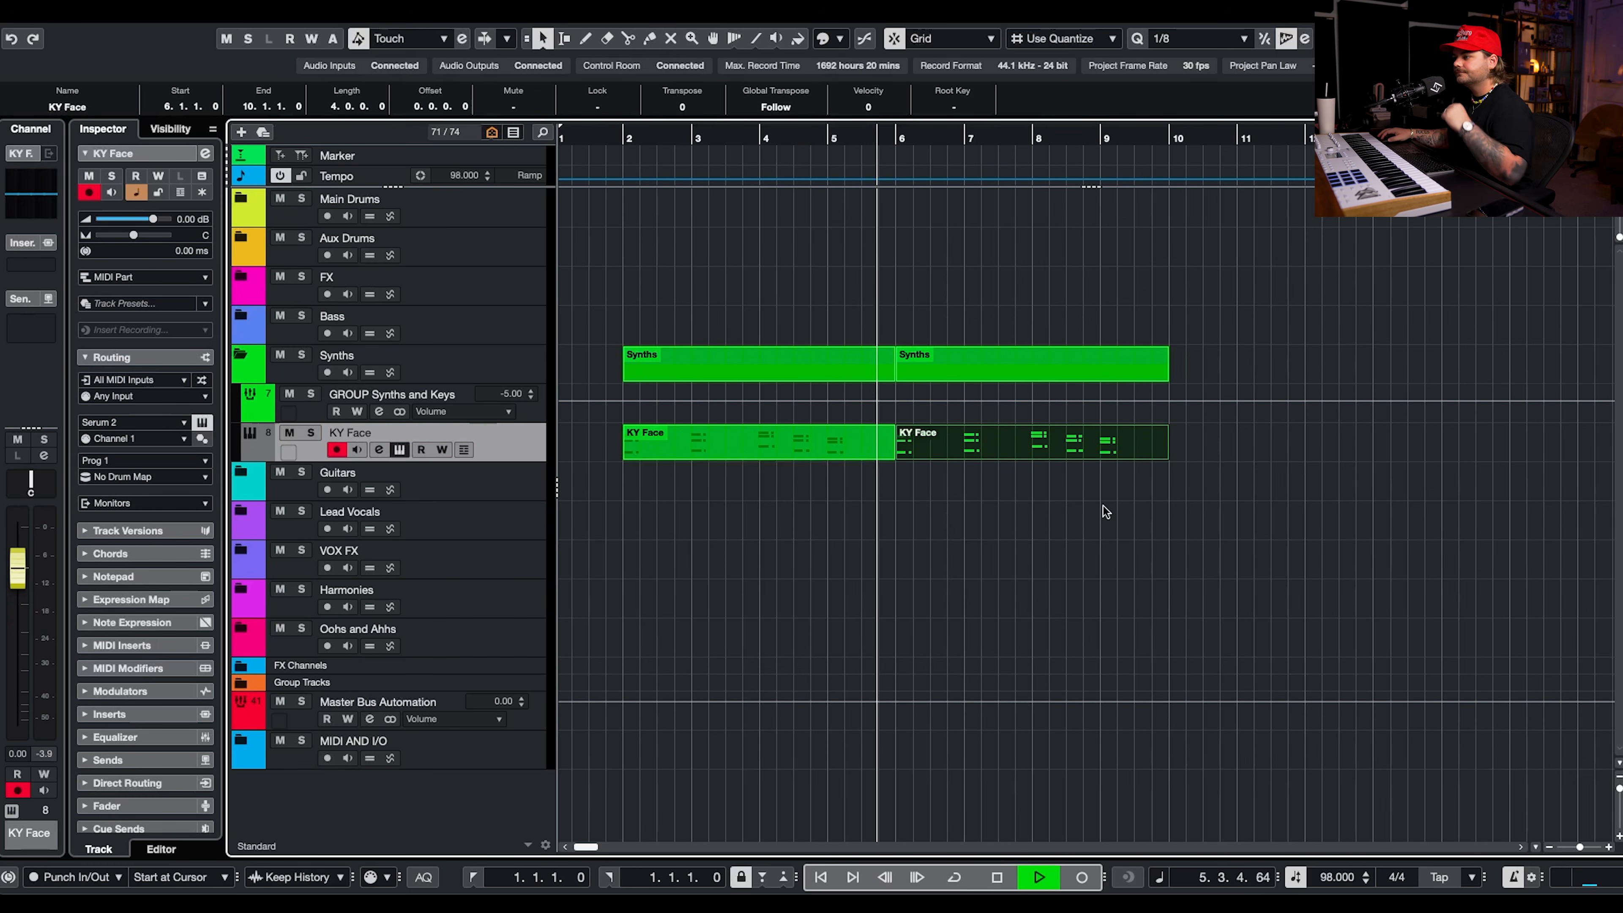
Raise the short top note of the first bar 8 chord in the copied part to G3.
double_click(1007, 445)
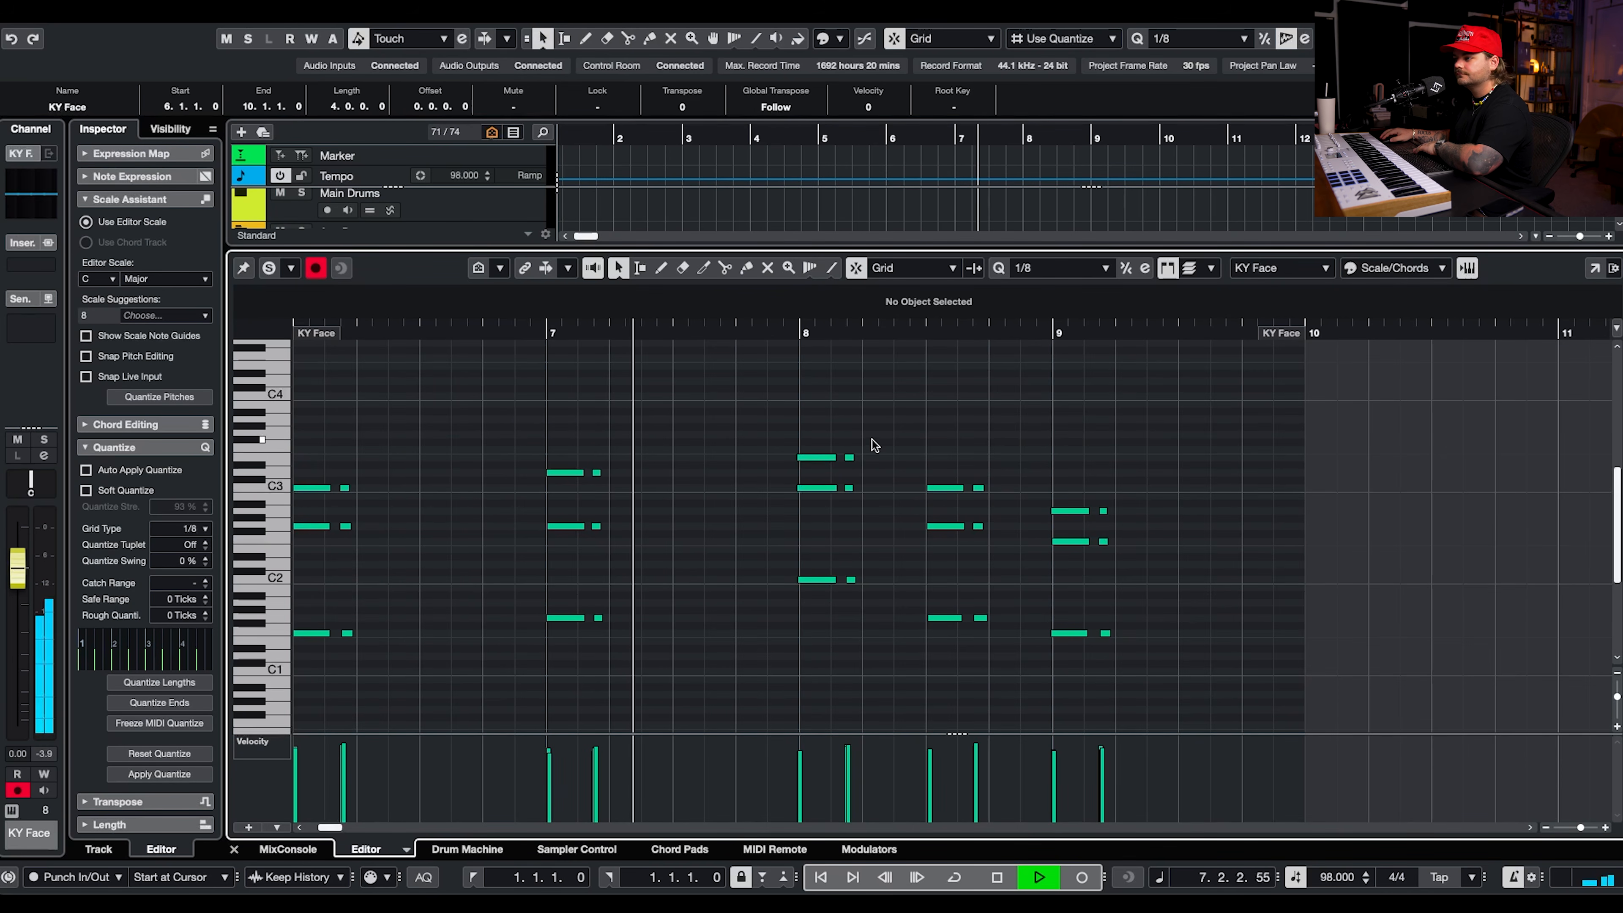
key("space")
left_click_drag(894, 437, 845, 480)
key("Up")
key("Up")
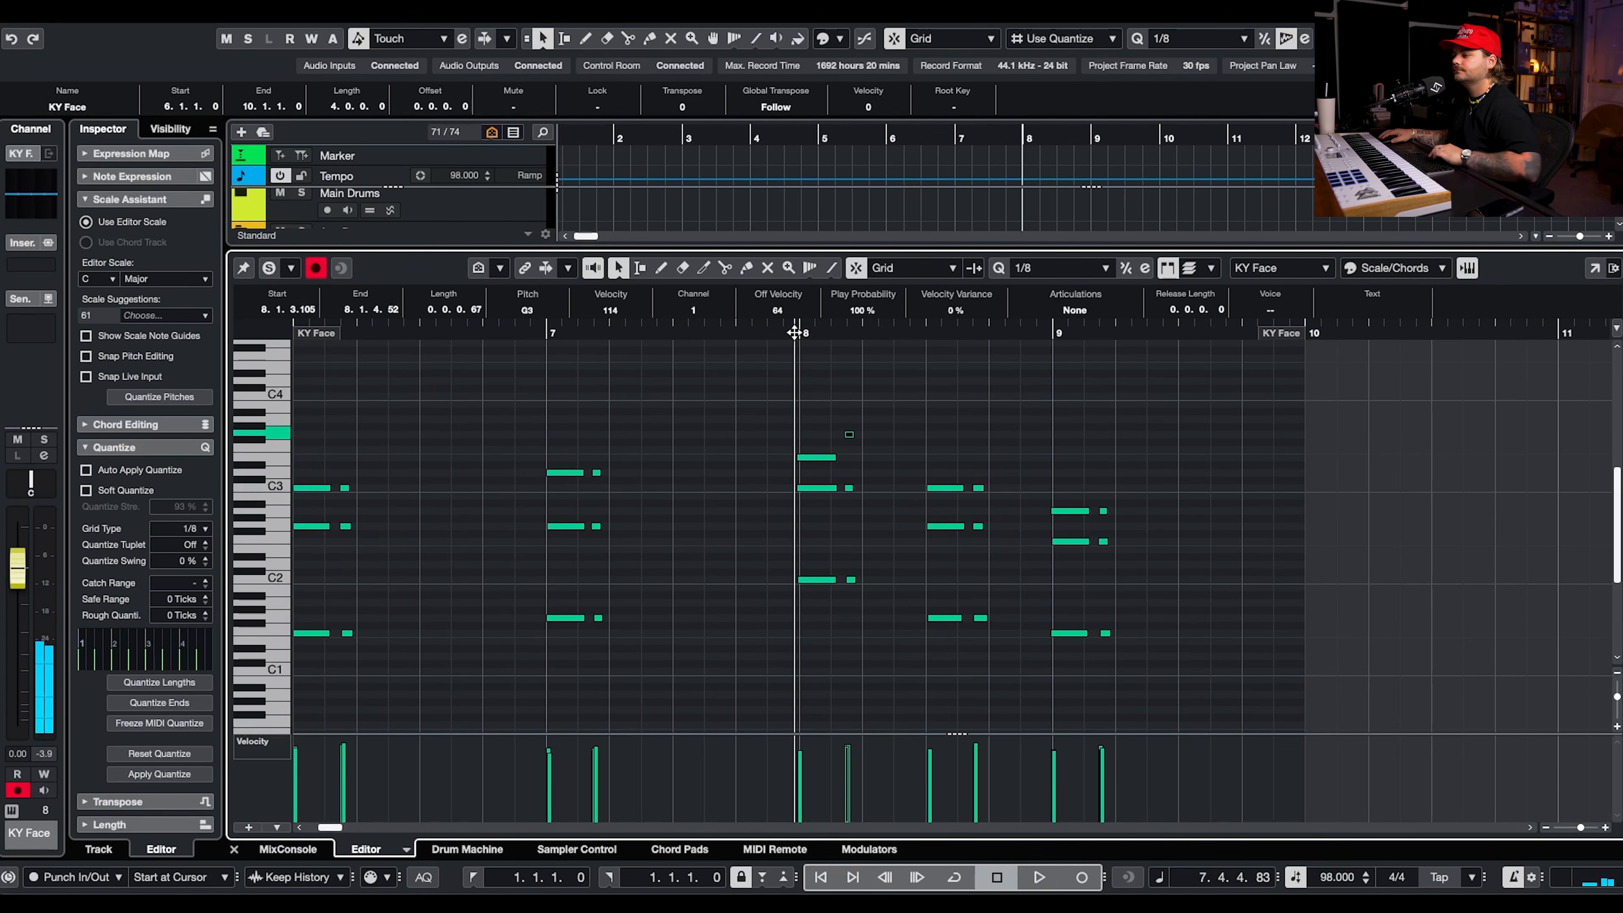
Raise the short top note of the second bar 8 chord to D3 and audition the passage.
key("space")
left_click_drag(978, 487, 978, 473)
left_click(909, 332)
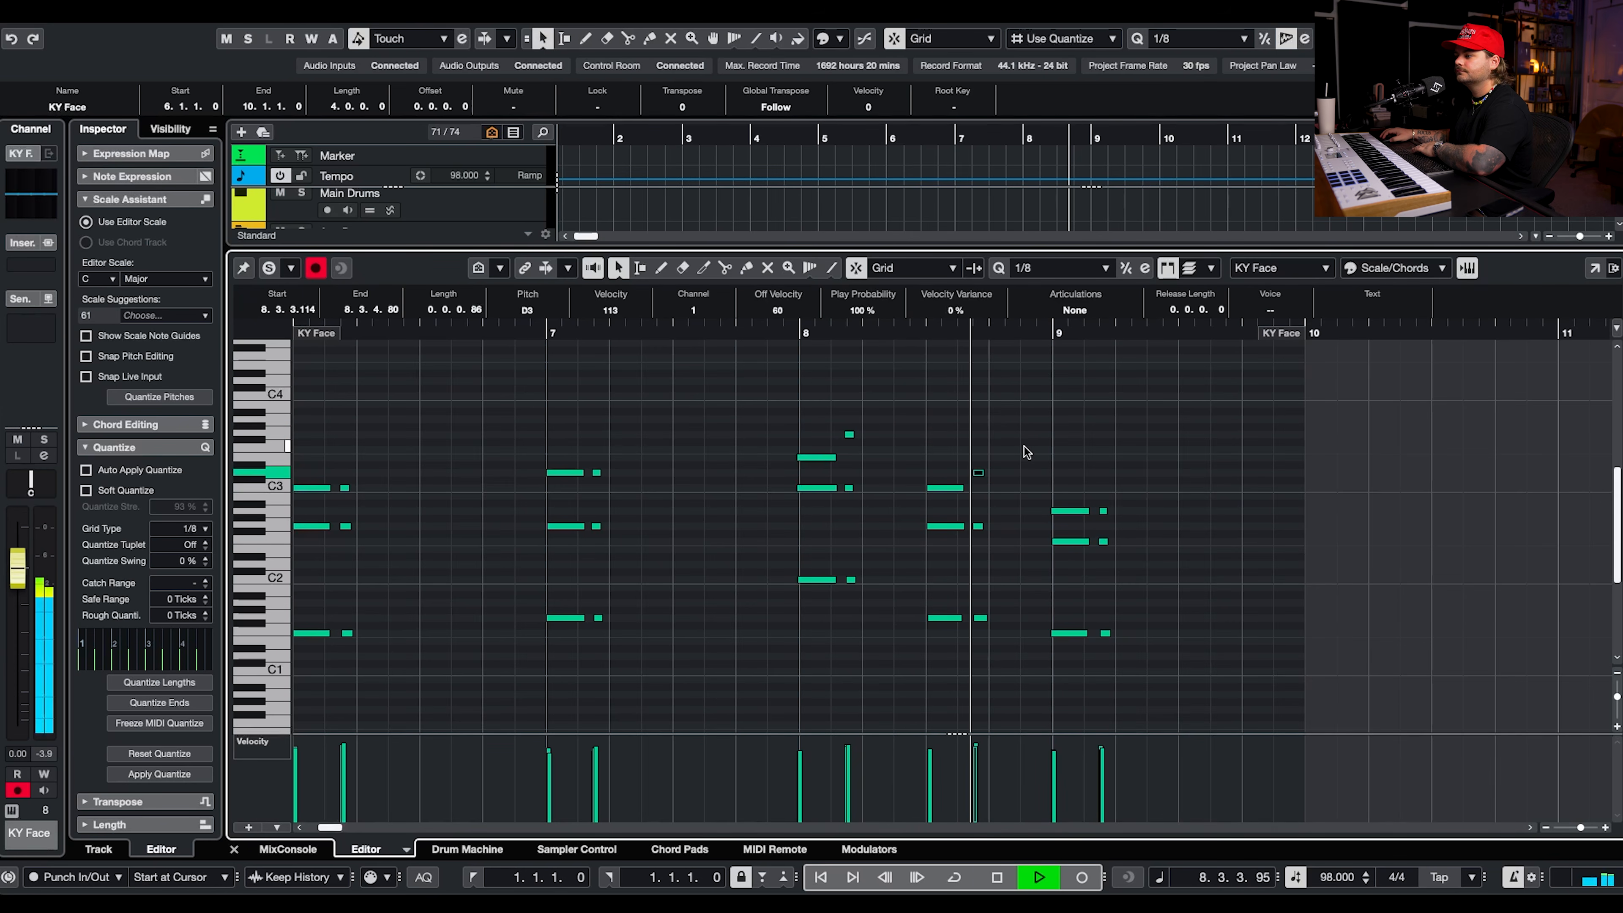
Set the two bass notes under the first bar 8 chord to A1 and play the passage back.
left_click_drag(604, 334, 511, 374)
left_click_drag(779, 553, 857, 590)
key("Up")
key("Up")
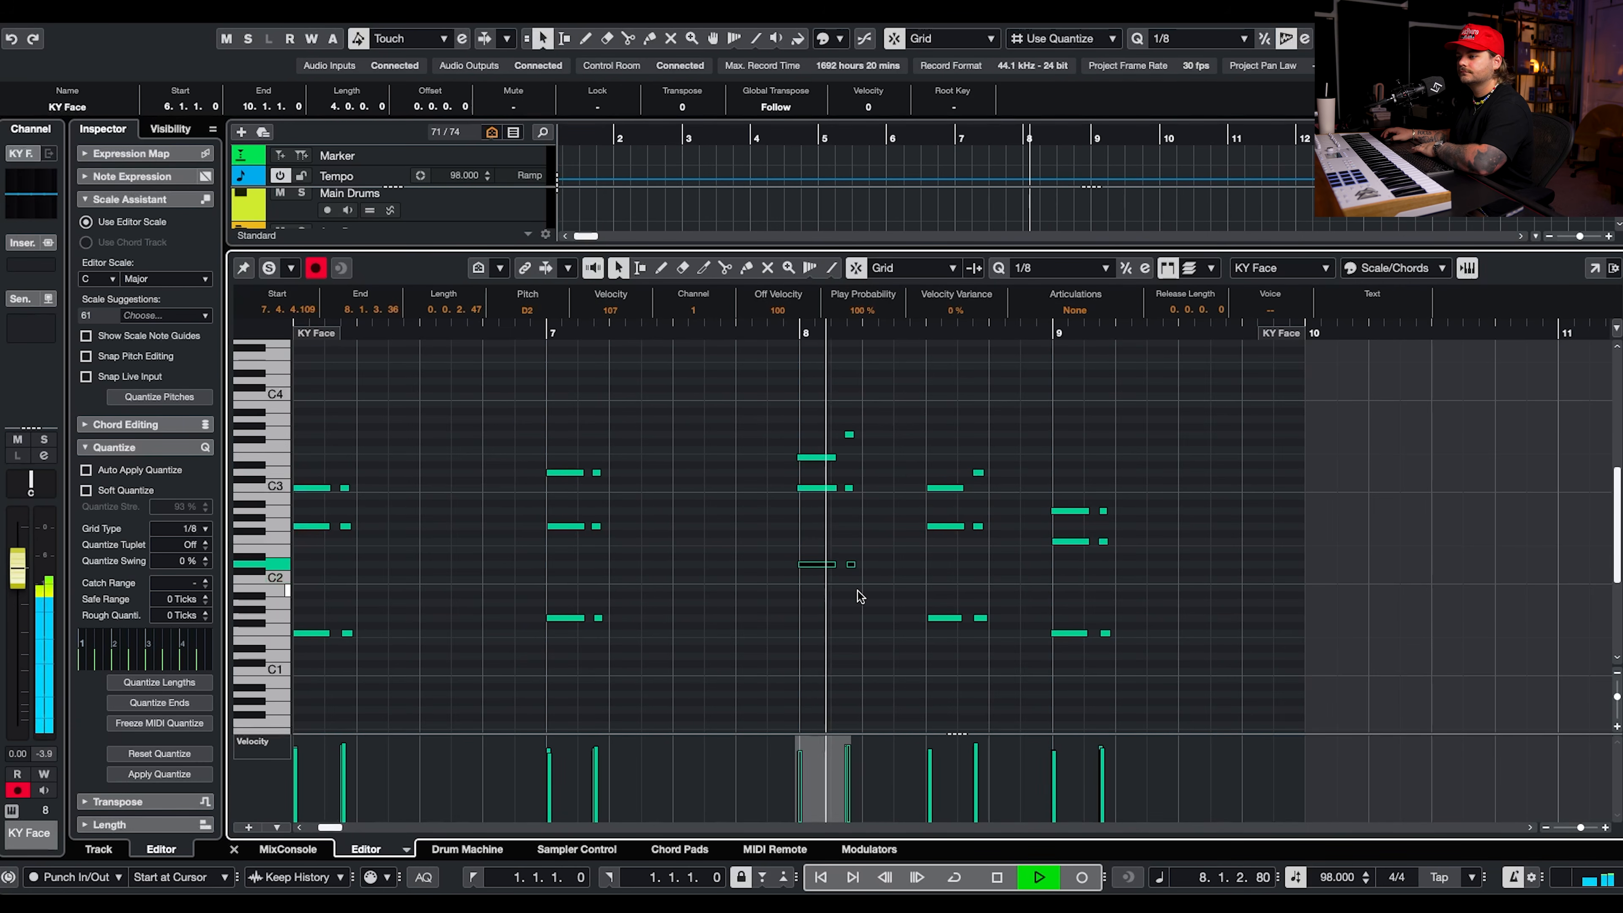
key("space")
key("Down")
key("Down")
key("Down")
key("Down")
key("Down")
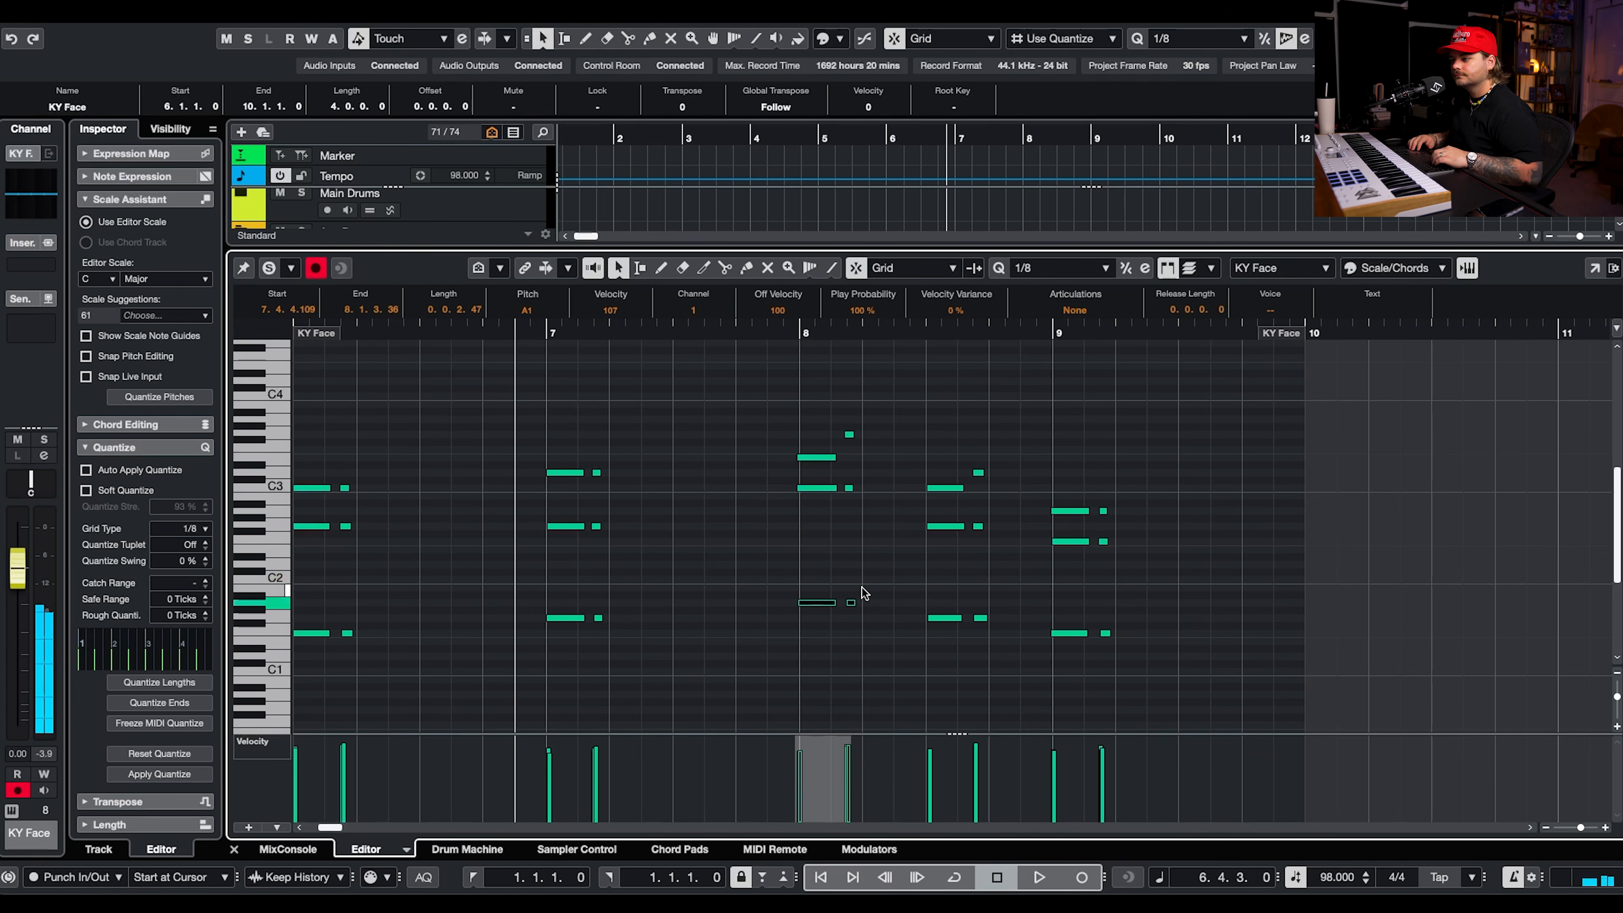
key("space")
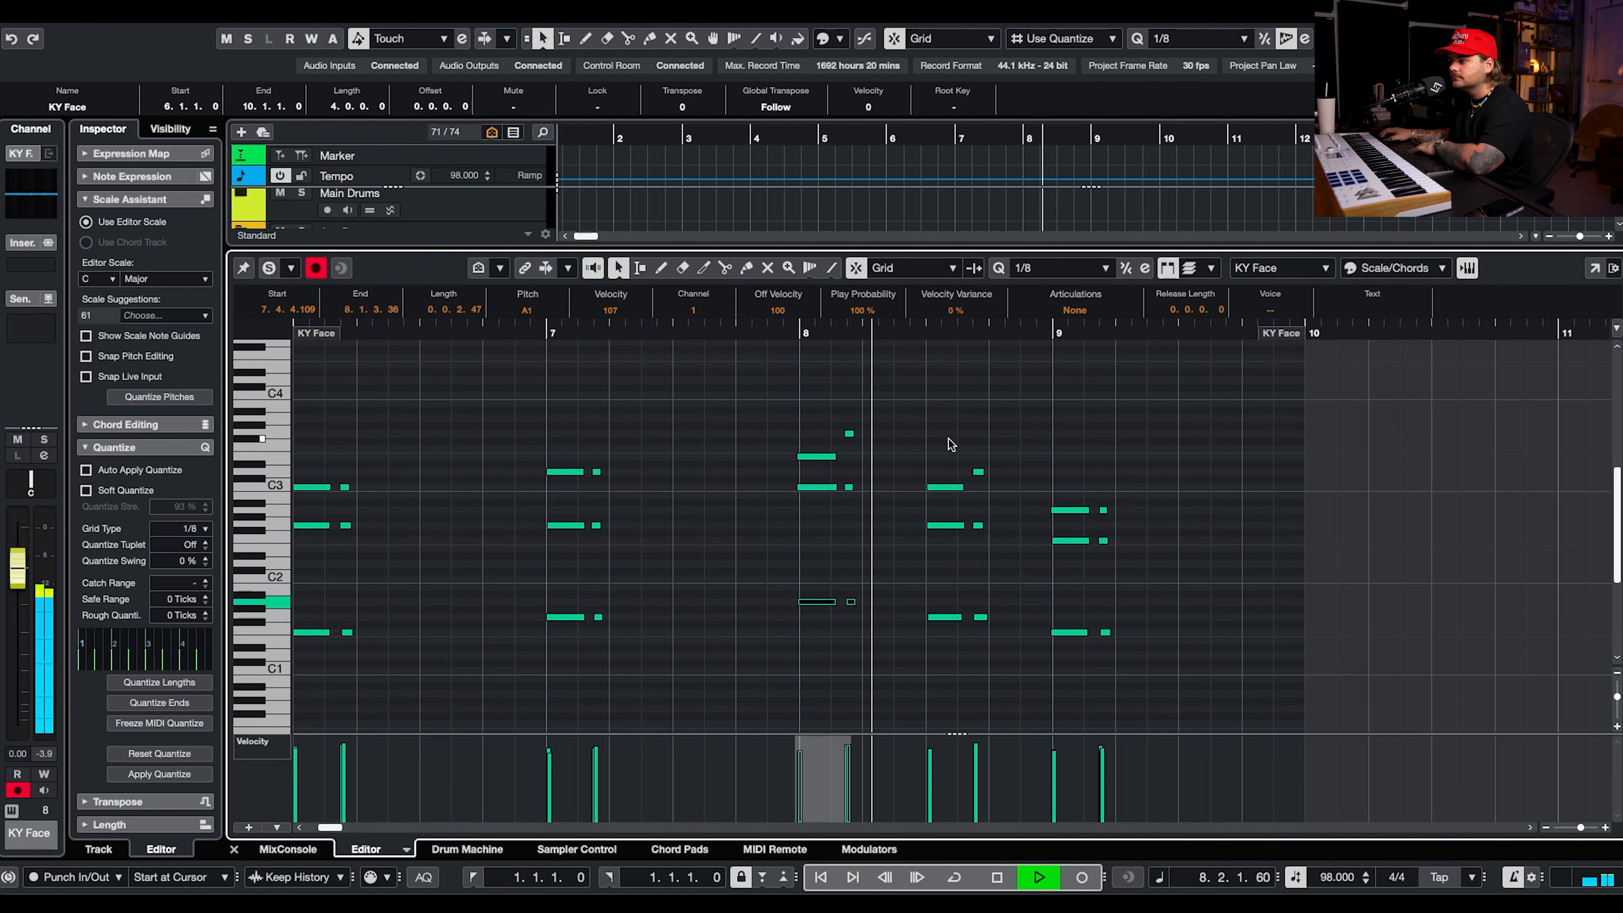
scroll(949, 441, "up", 1)
scroll(1195, 638, "down", 2)
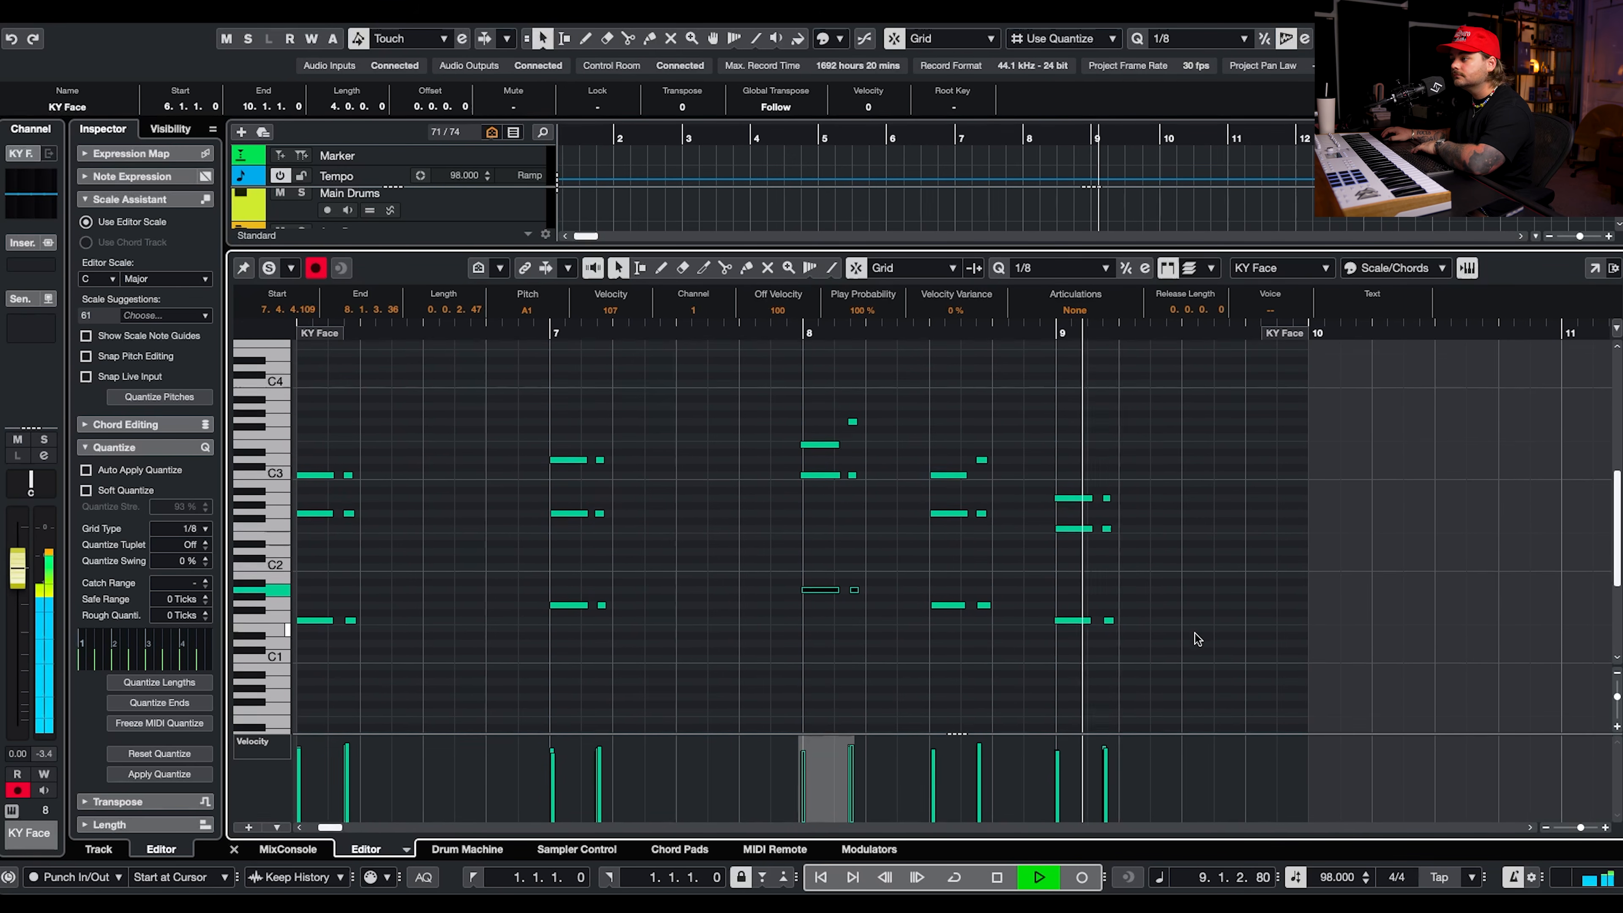
scroll(1173, 566, "down", 1)
Copy the long three-note chord at the start of bar 9 to beat 4 of bar 9.
key("space")
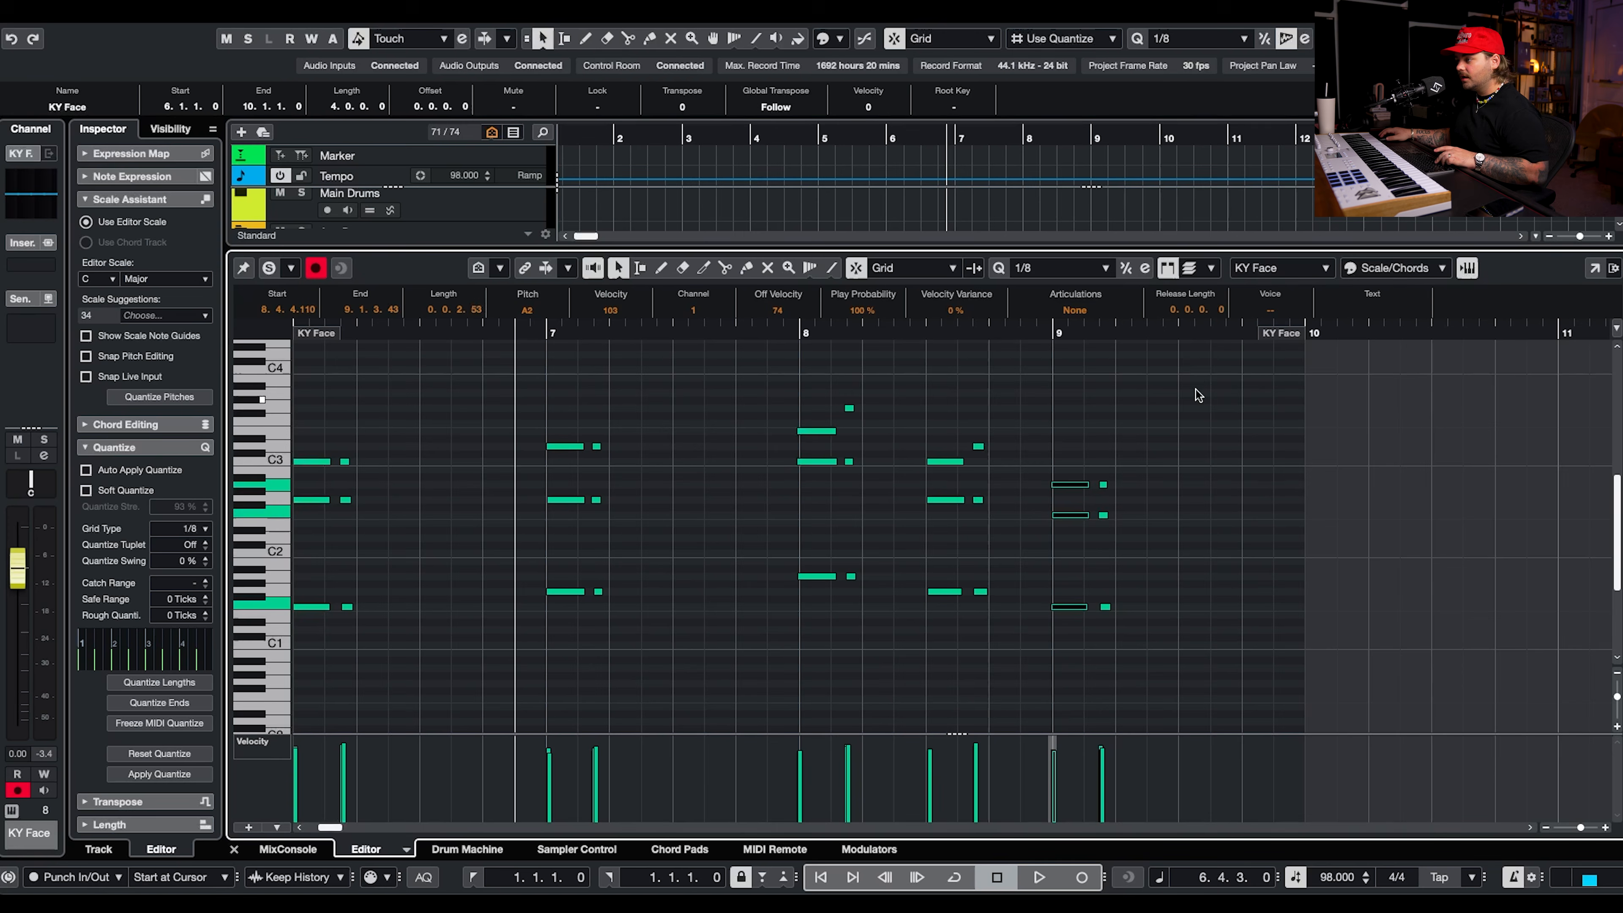
left_click(1242, 329)
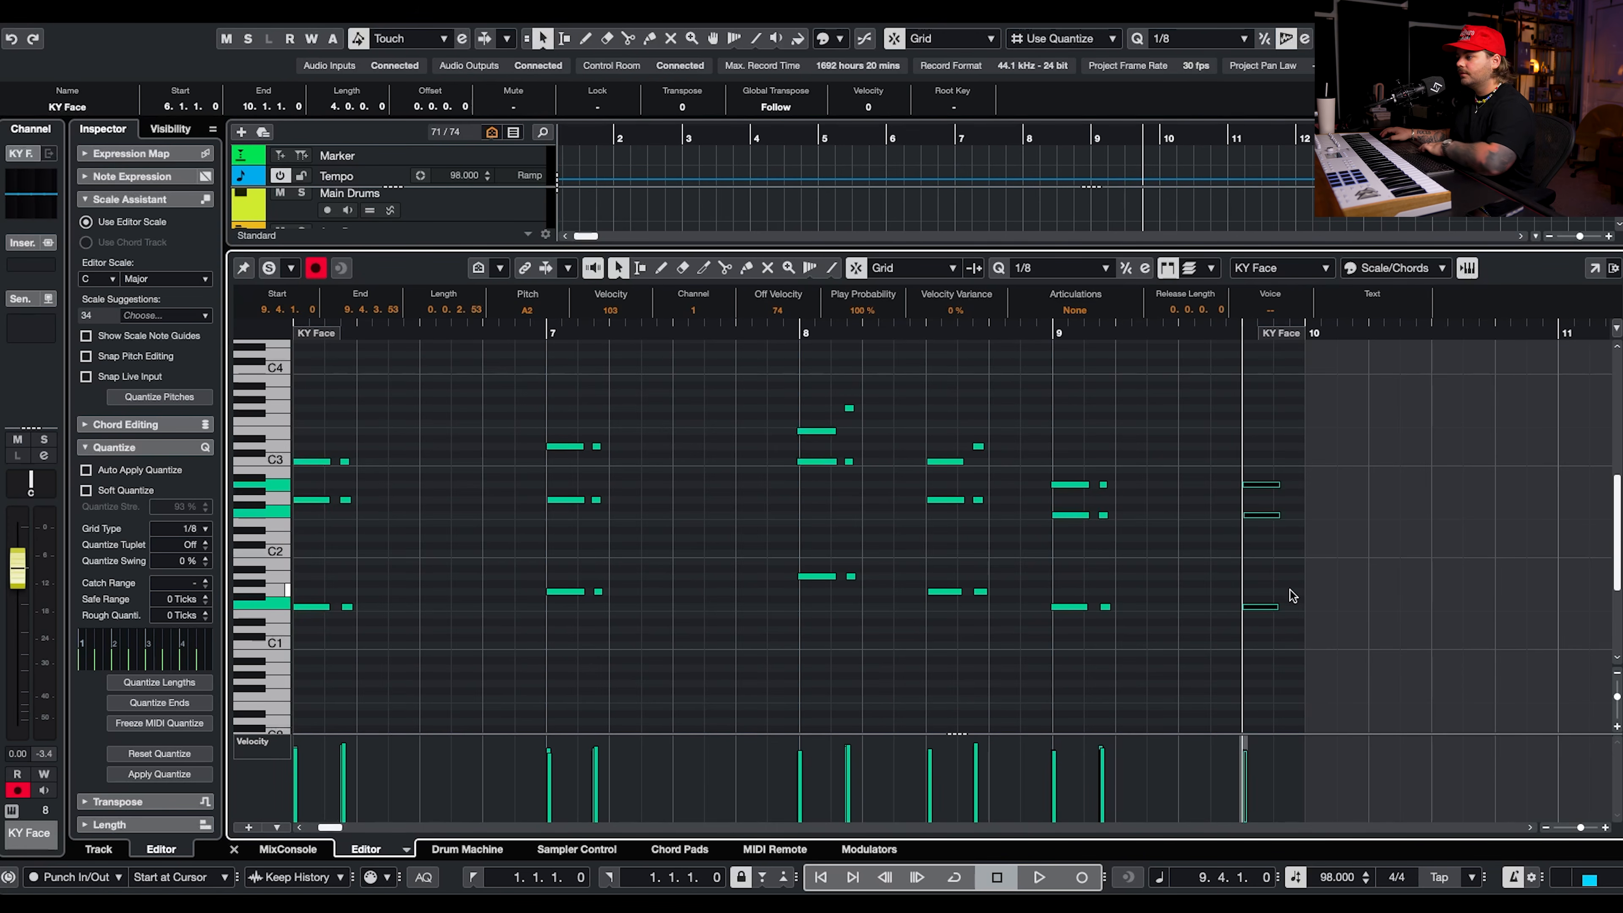
Lower the copied chord's bass note to E1, its middle note to D#2 and its top note to G2.
left_click(1277, 606)
left_click_drag(1292, 474, 1273, 522)
key("Down")
left_click_drag(1286, 463, 1271, 507)
key("Down")
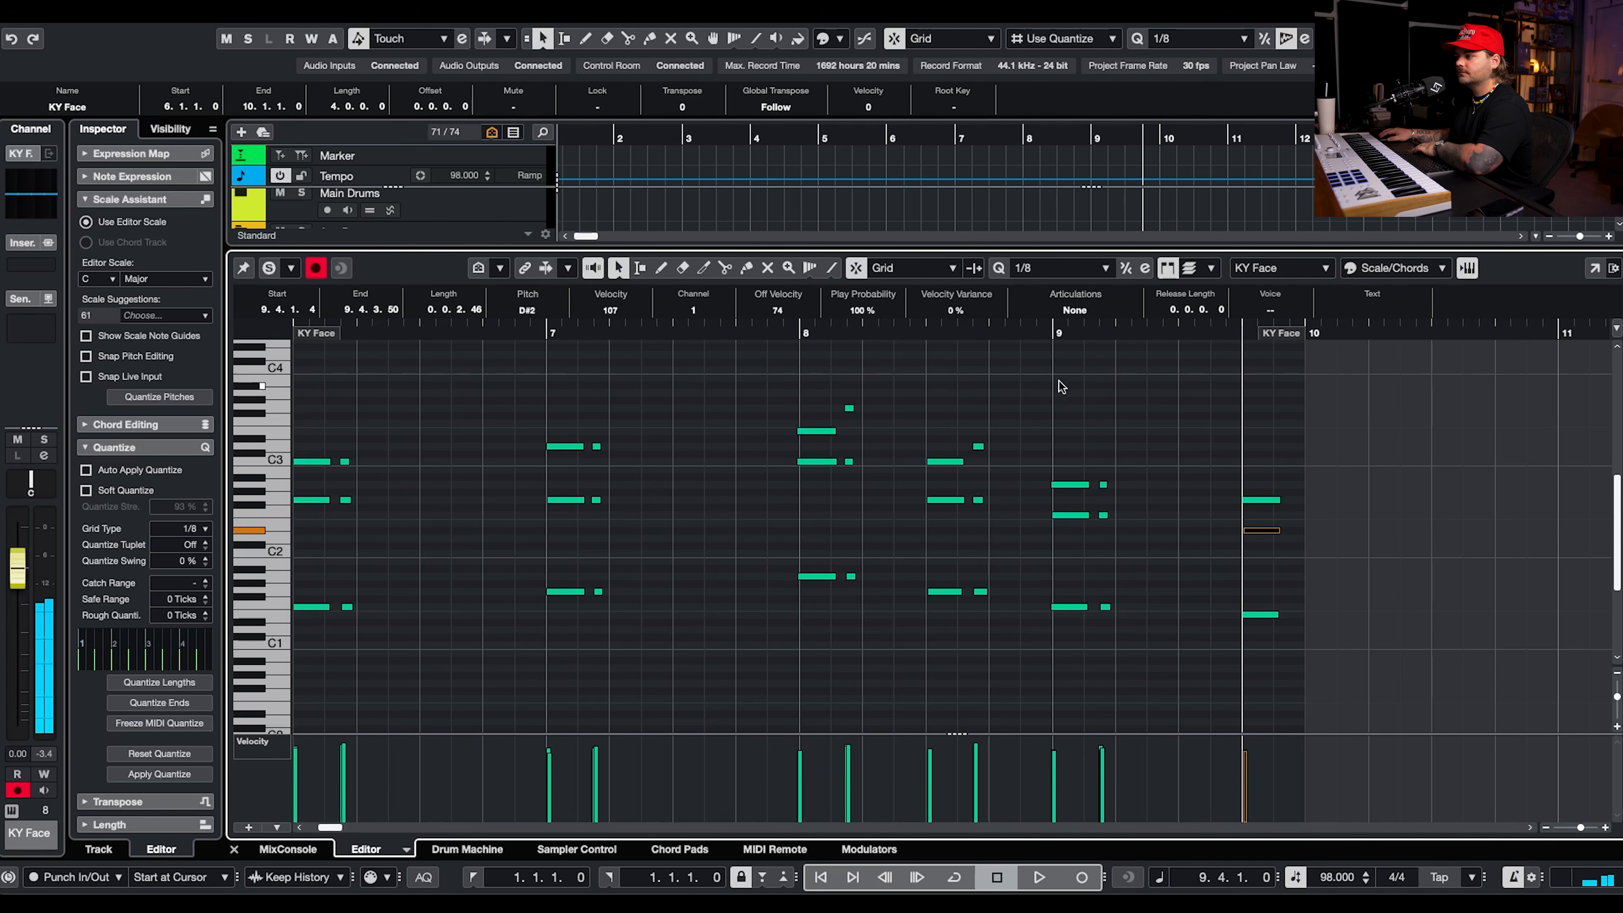
Audition bar 9 and raise the middle note of the beat 4 chord to F2.
left_click(1043, 334)
key("space")
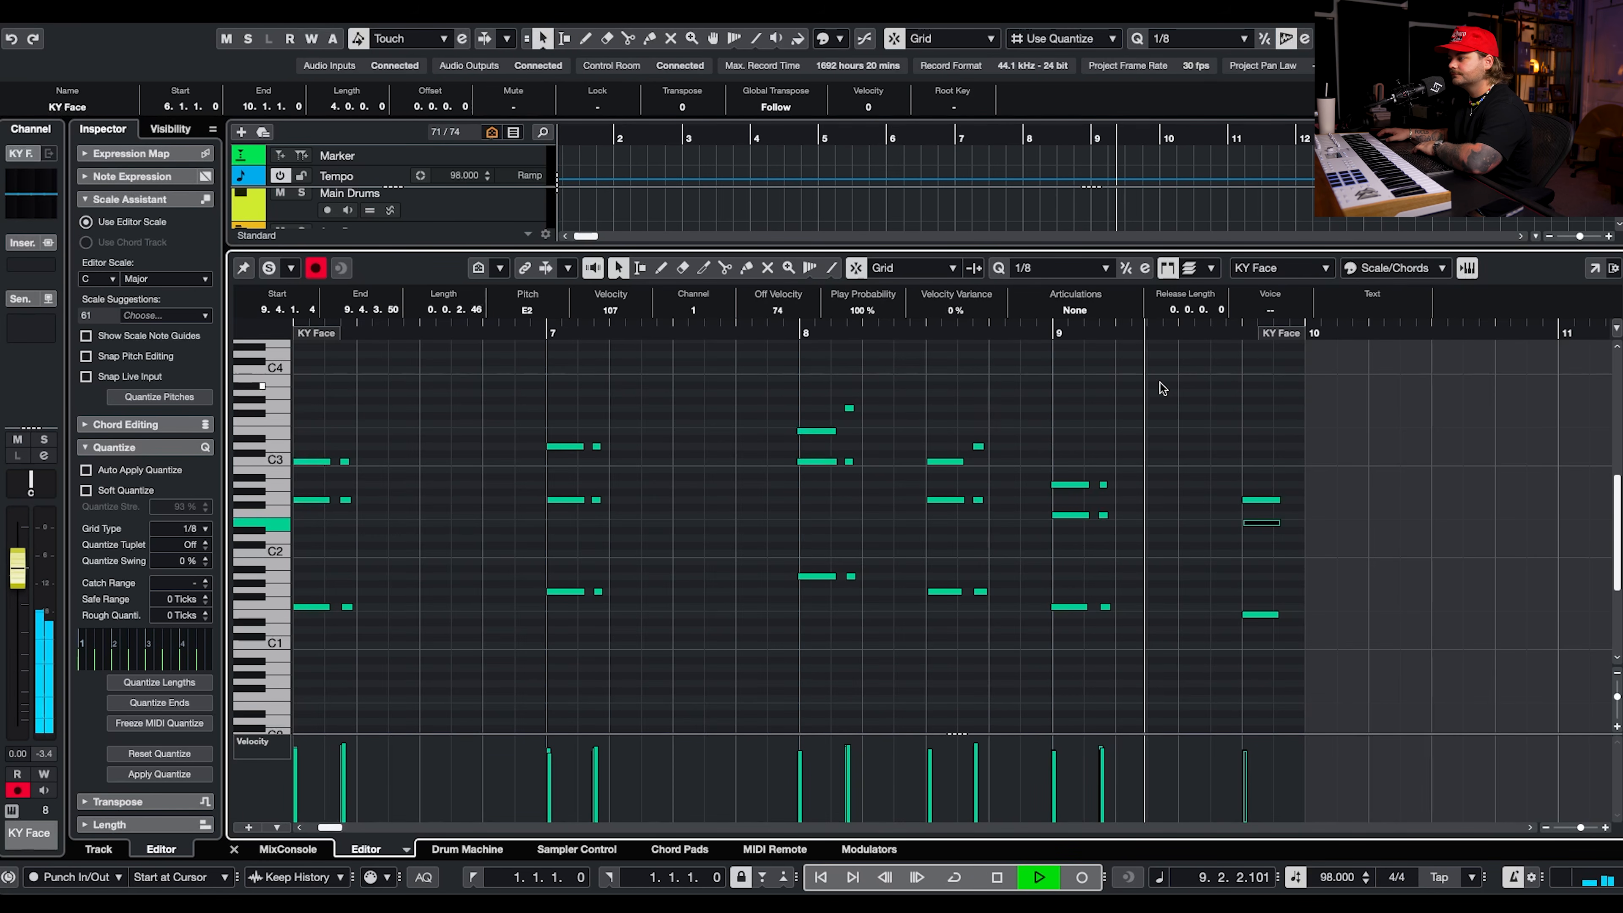
left_click_drag(1278, 494, 1256, 511)
left_click(1259, 524)
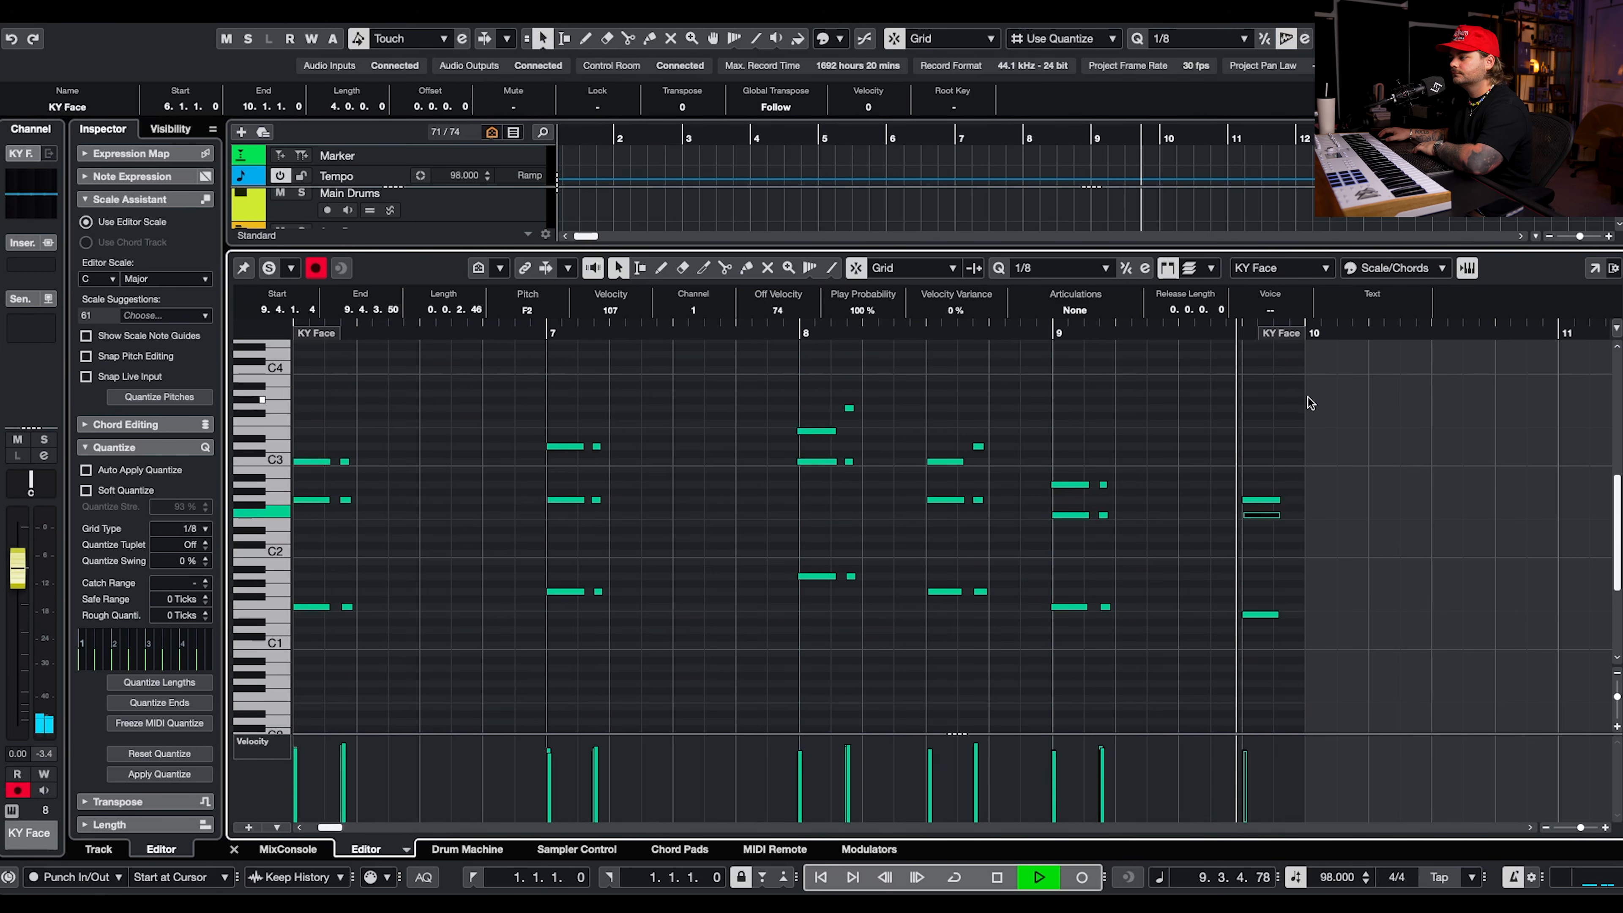
Try the beat 4 chord's middle note at D2 during playback and compare it with F2.
left_click(1017, 334)
key("Down")
key("Down")
key("Down")
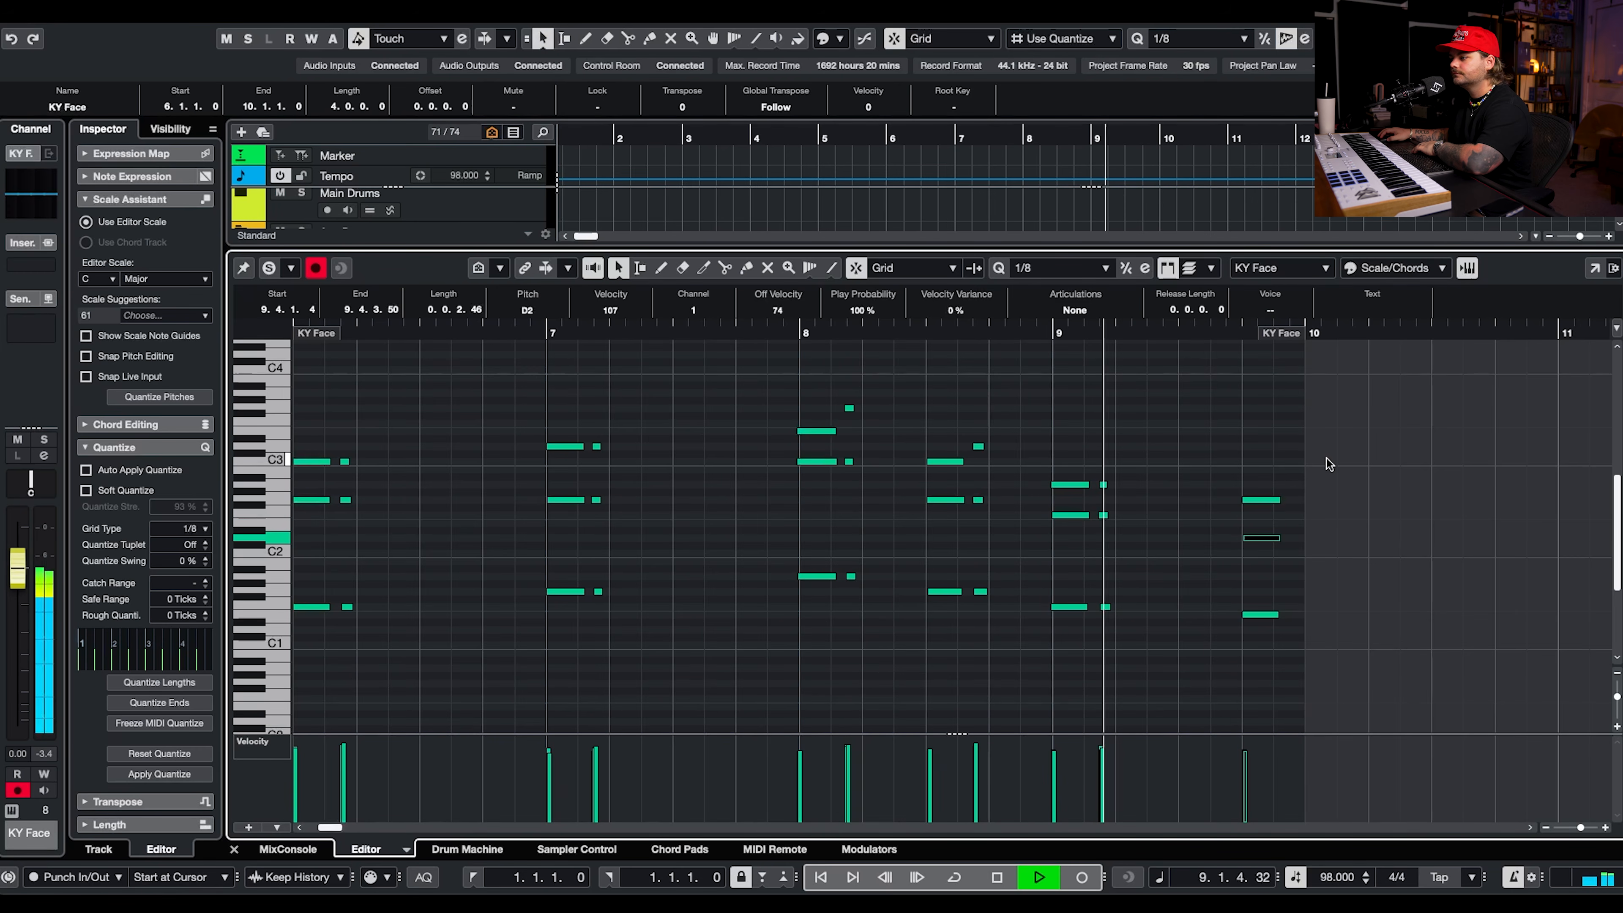
key("Up")
key("Up")
key("Up")
left_click(1194, 333)
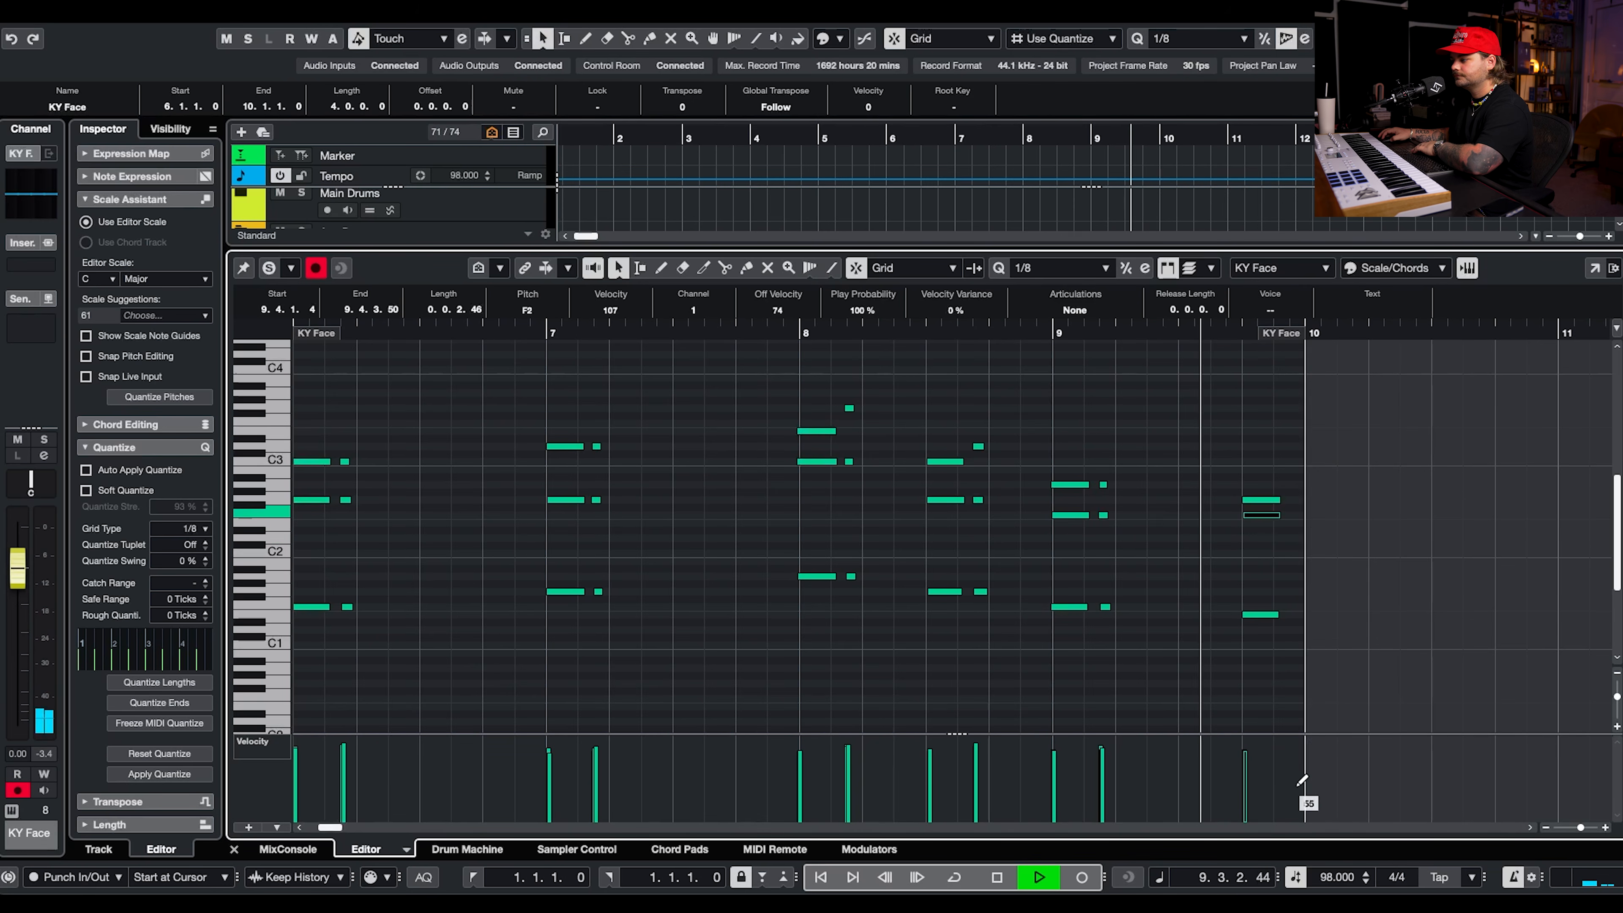
Set the velocity of the beat 4 chord's middle note to 67 and close the note editor.
left_click(1247, 781)
key("space")
left_click(1243, 792)
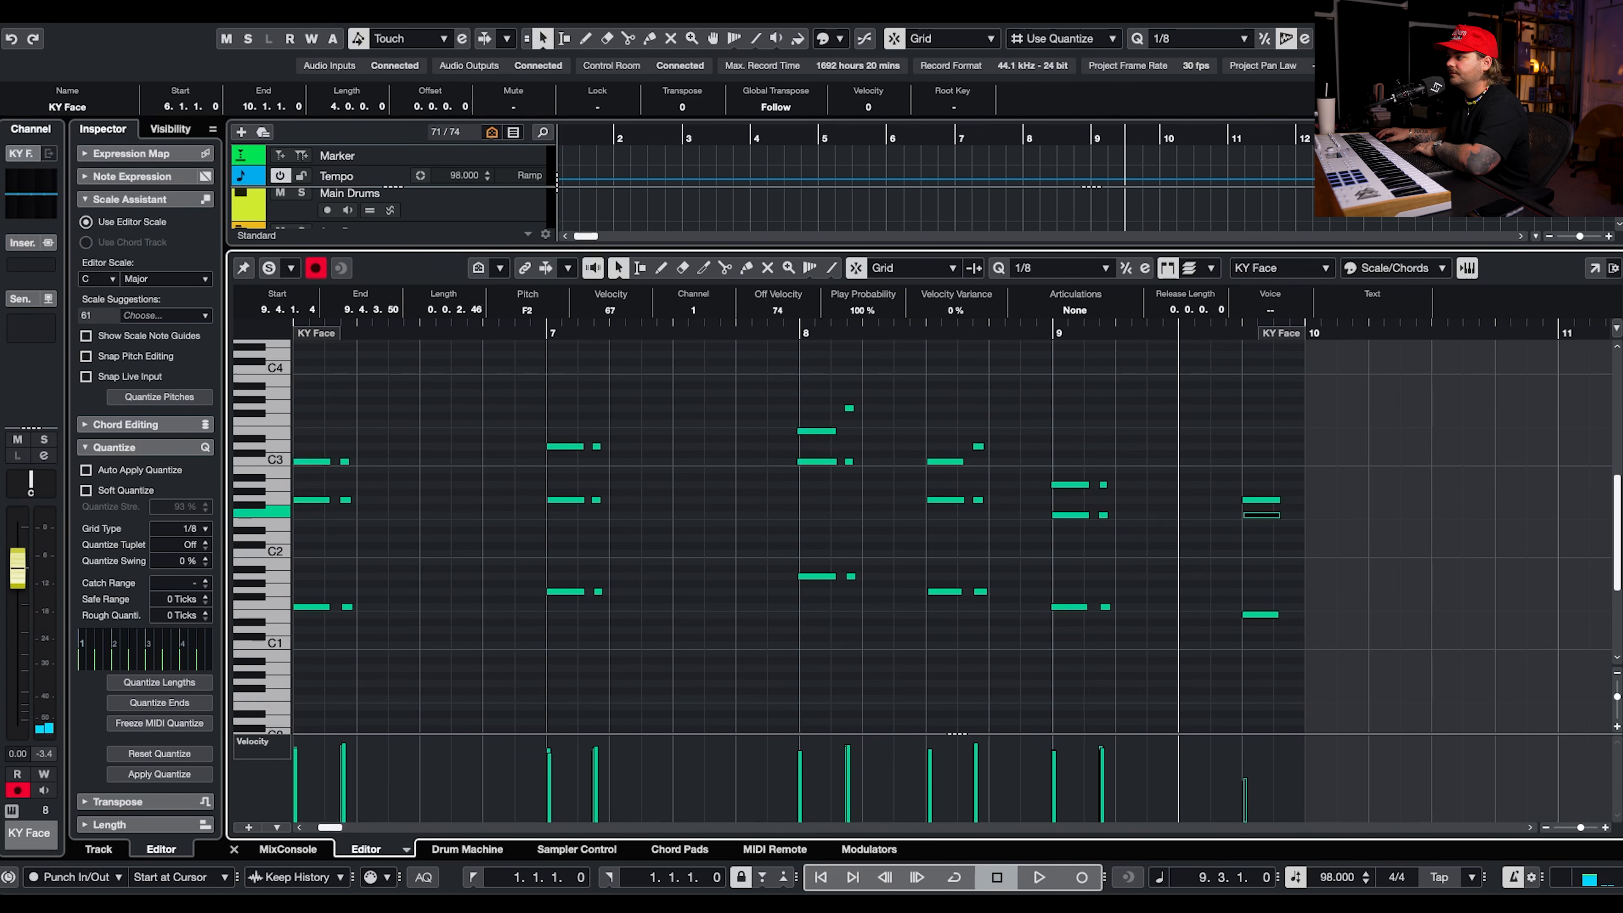
key("Return")
Check the Serum 2 instrument on the KY Face track and close its window.
left_click(398, 449)
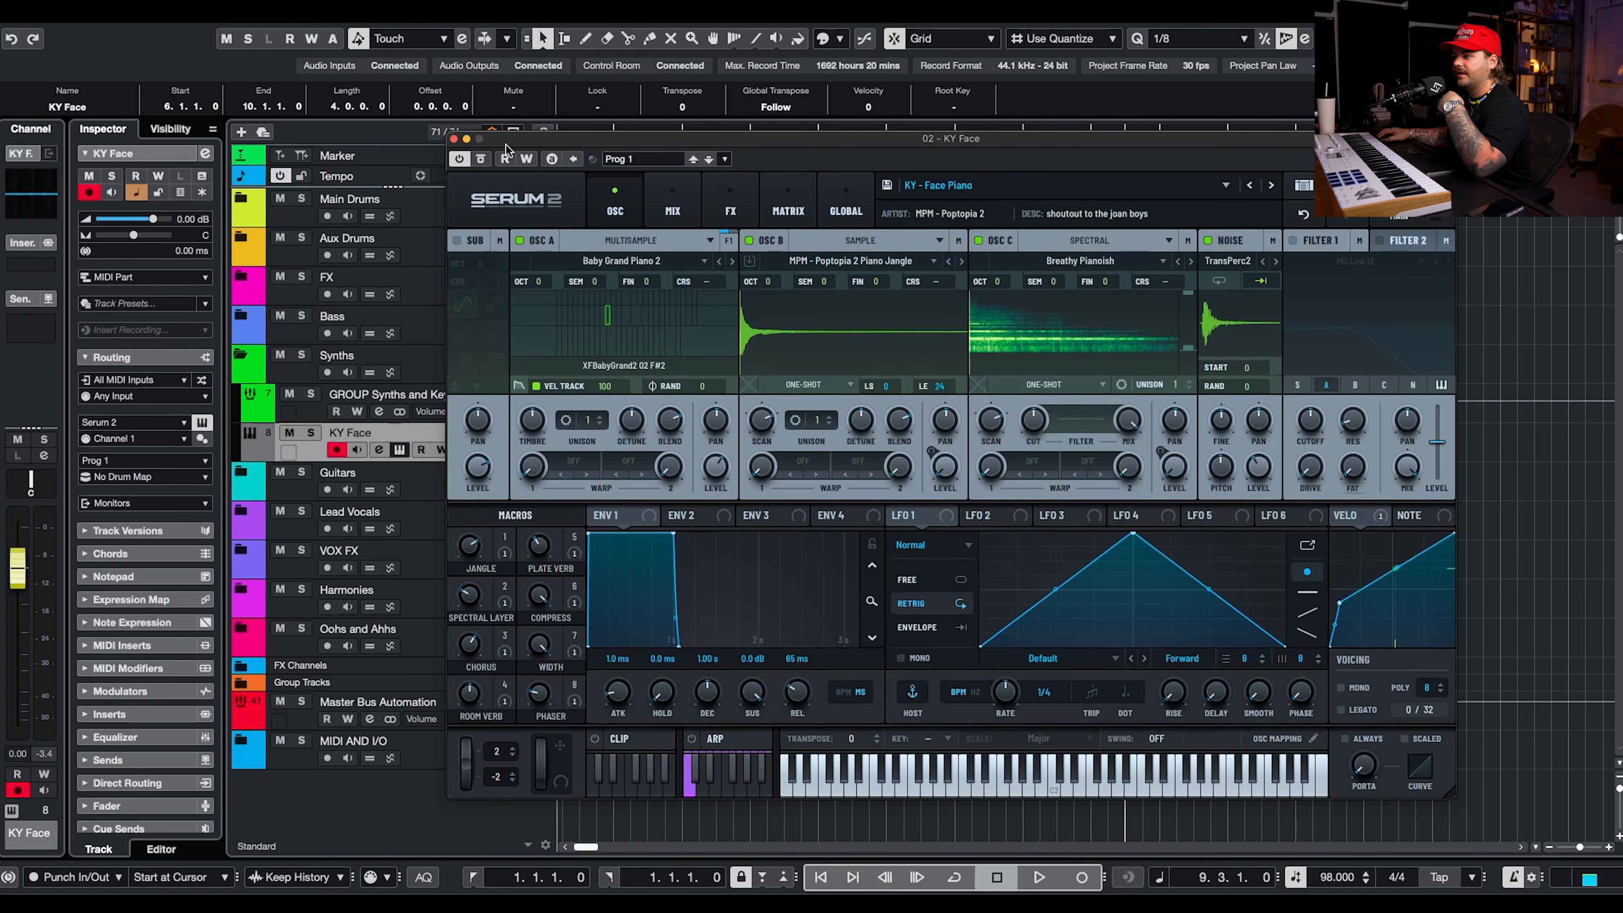
left_click(452, 139)
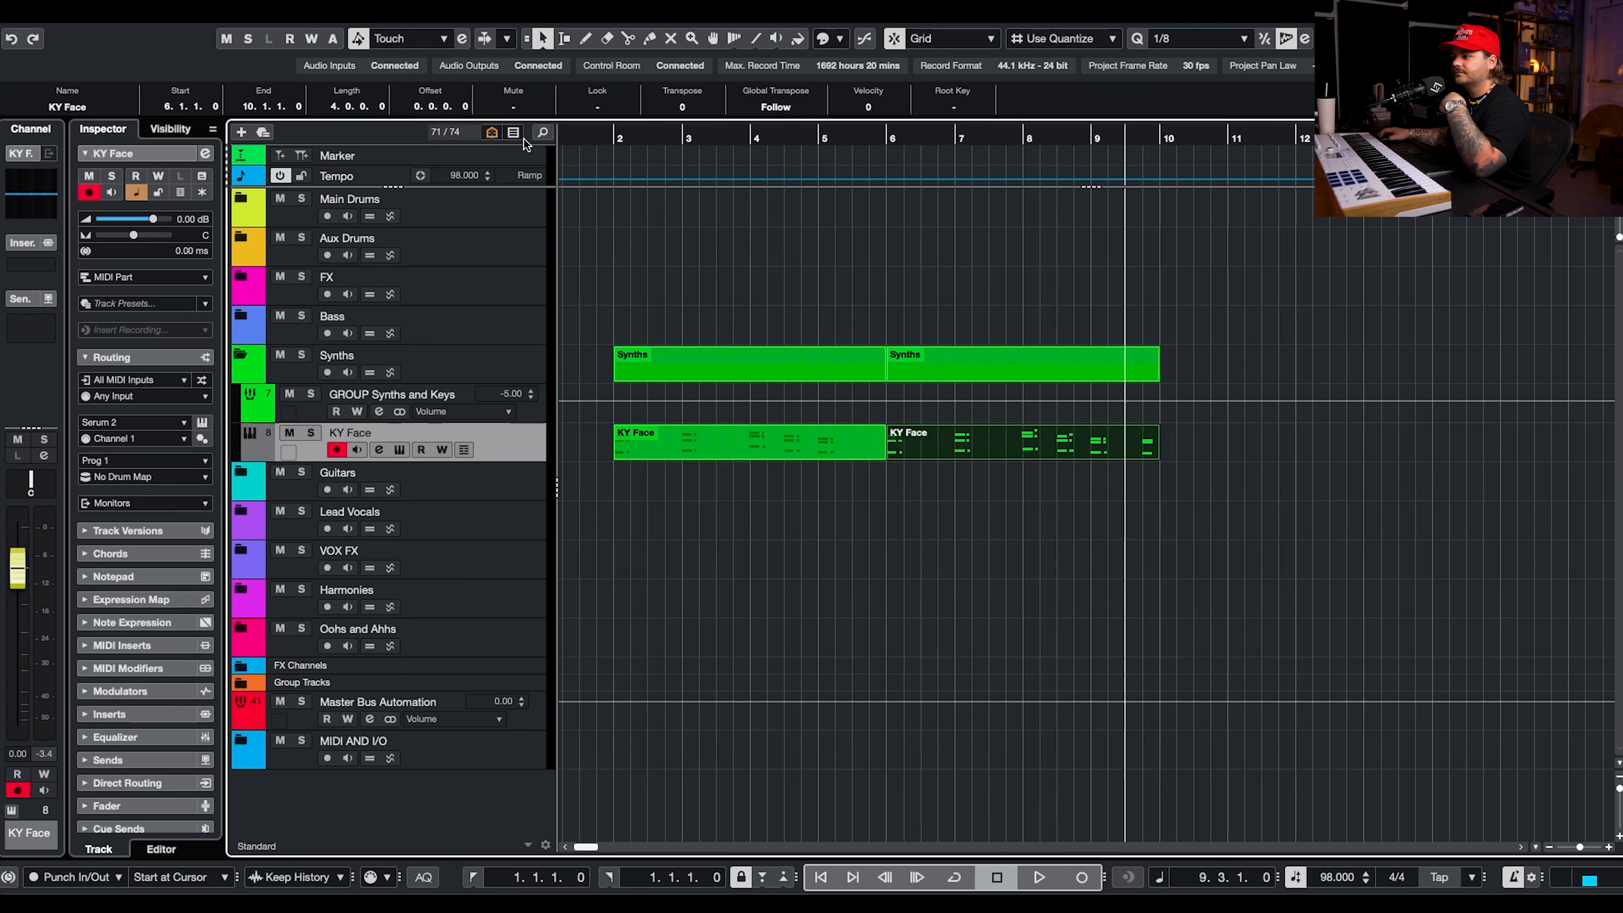
Glue the two KY Face parts into one continuous part from bar 2 to bar 10.
left_click_drag(1031, 473, 786, 443)
key("4")
left_click(792, 439)
key("1")
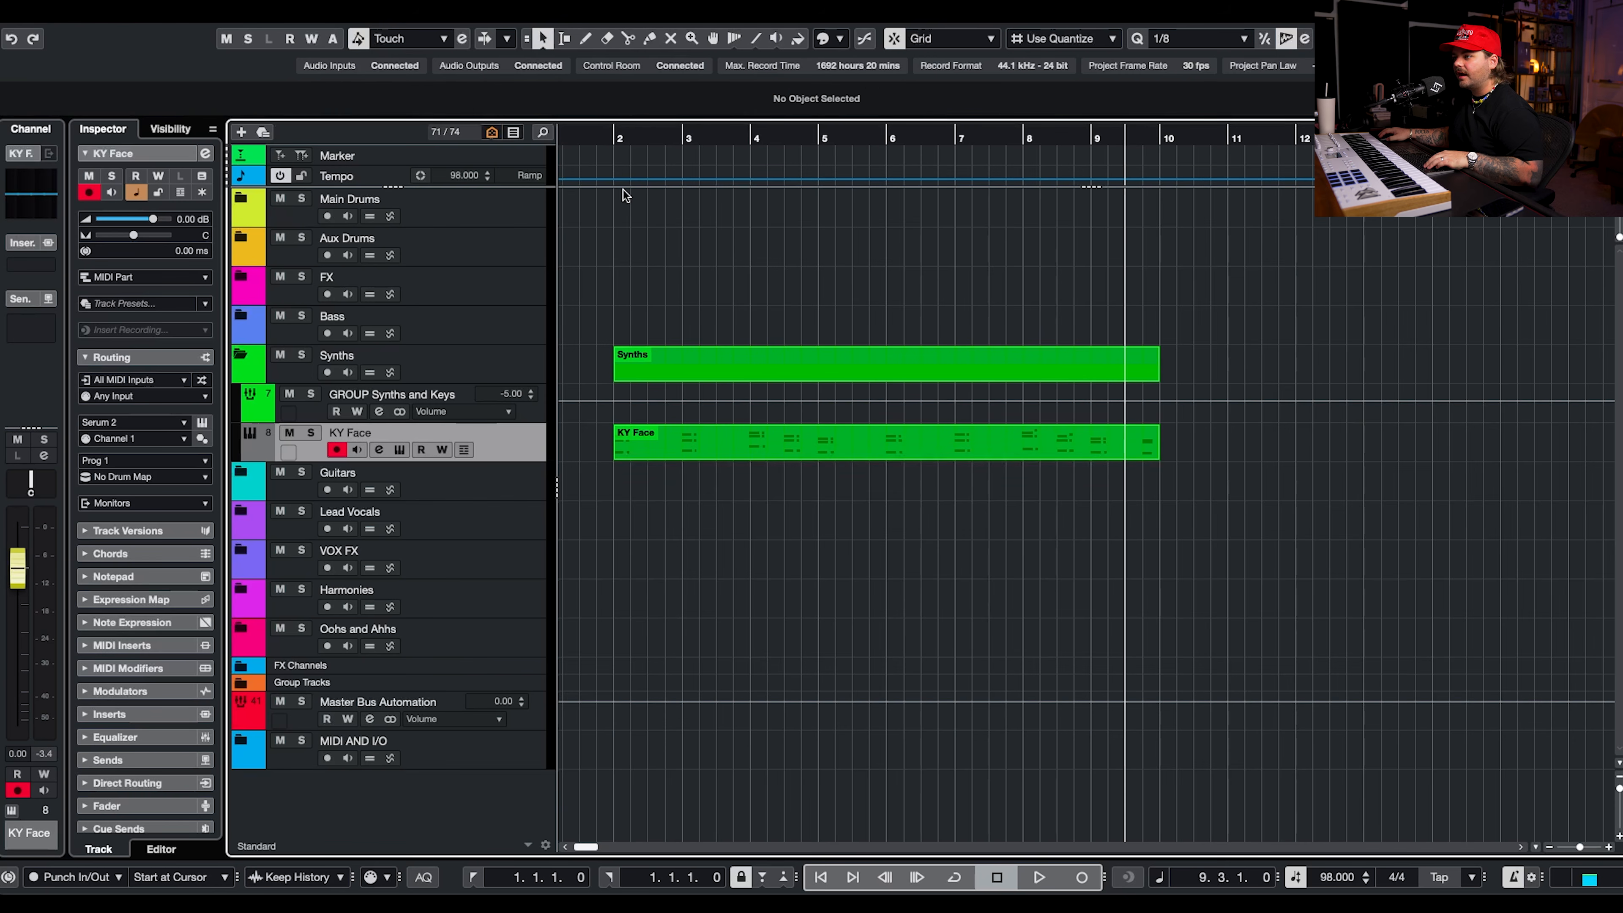
Start playback from bar 2 and duplicate the glued KY Face part at bar 10.
left_click(626, 136)
key("space")
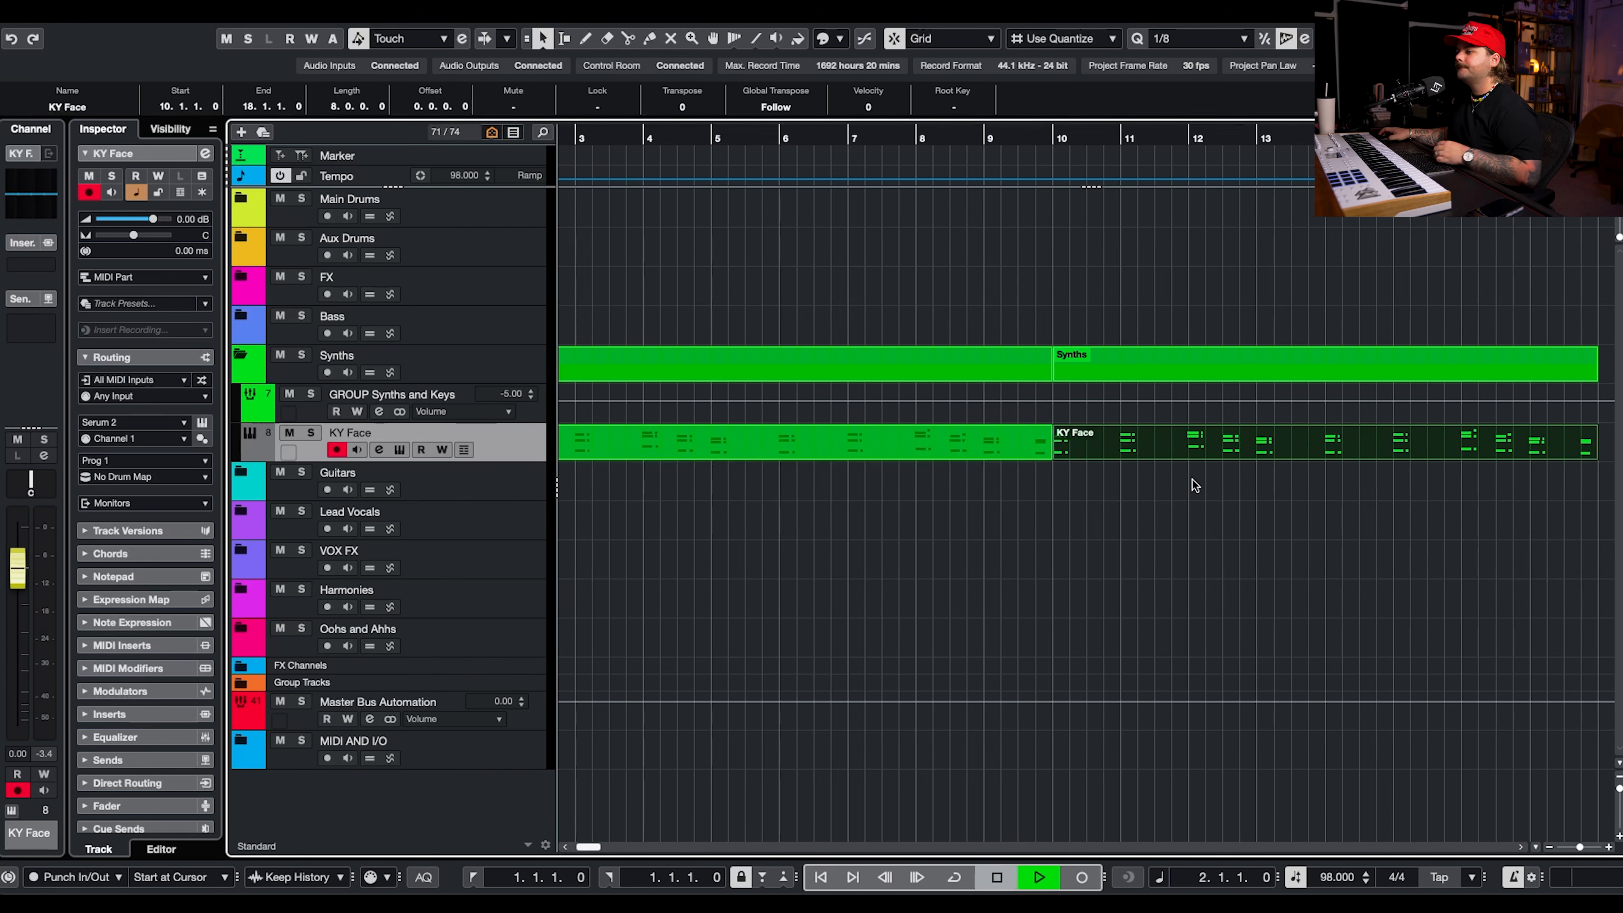
scroll(1125, 468, "left", 3)
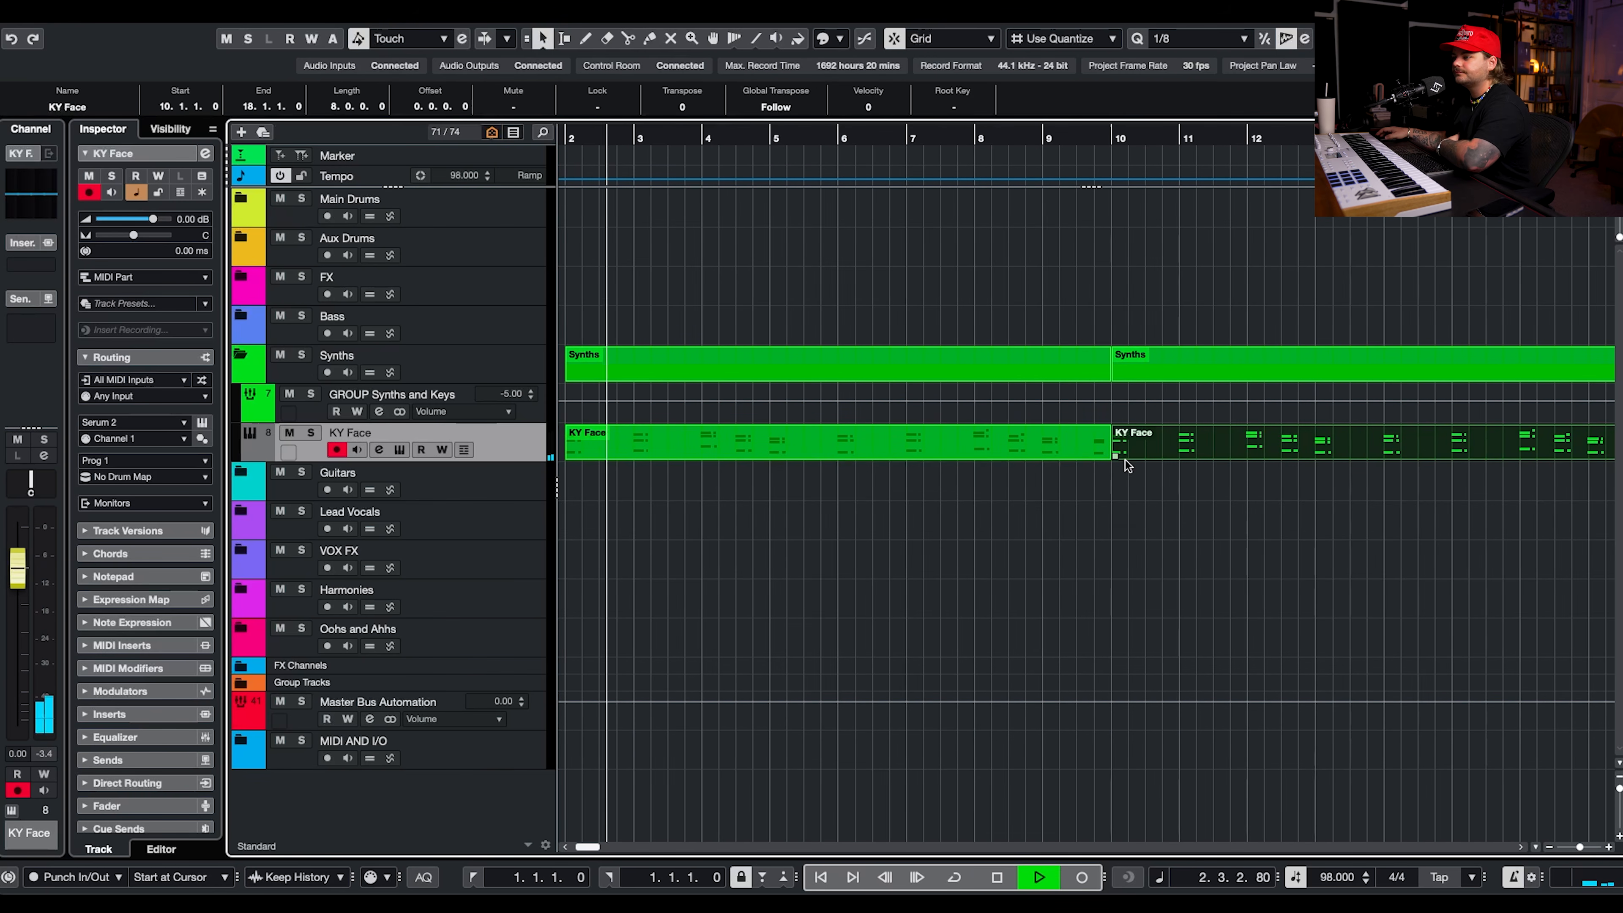
Open the bar 2 KY Face part in the note editor, raise the top note of the bar 9 chord to B2 and audition it.
scroll(1124, 459, "left", 1)
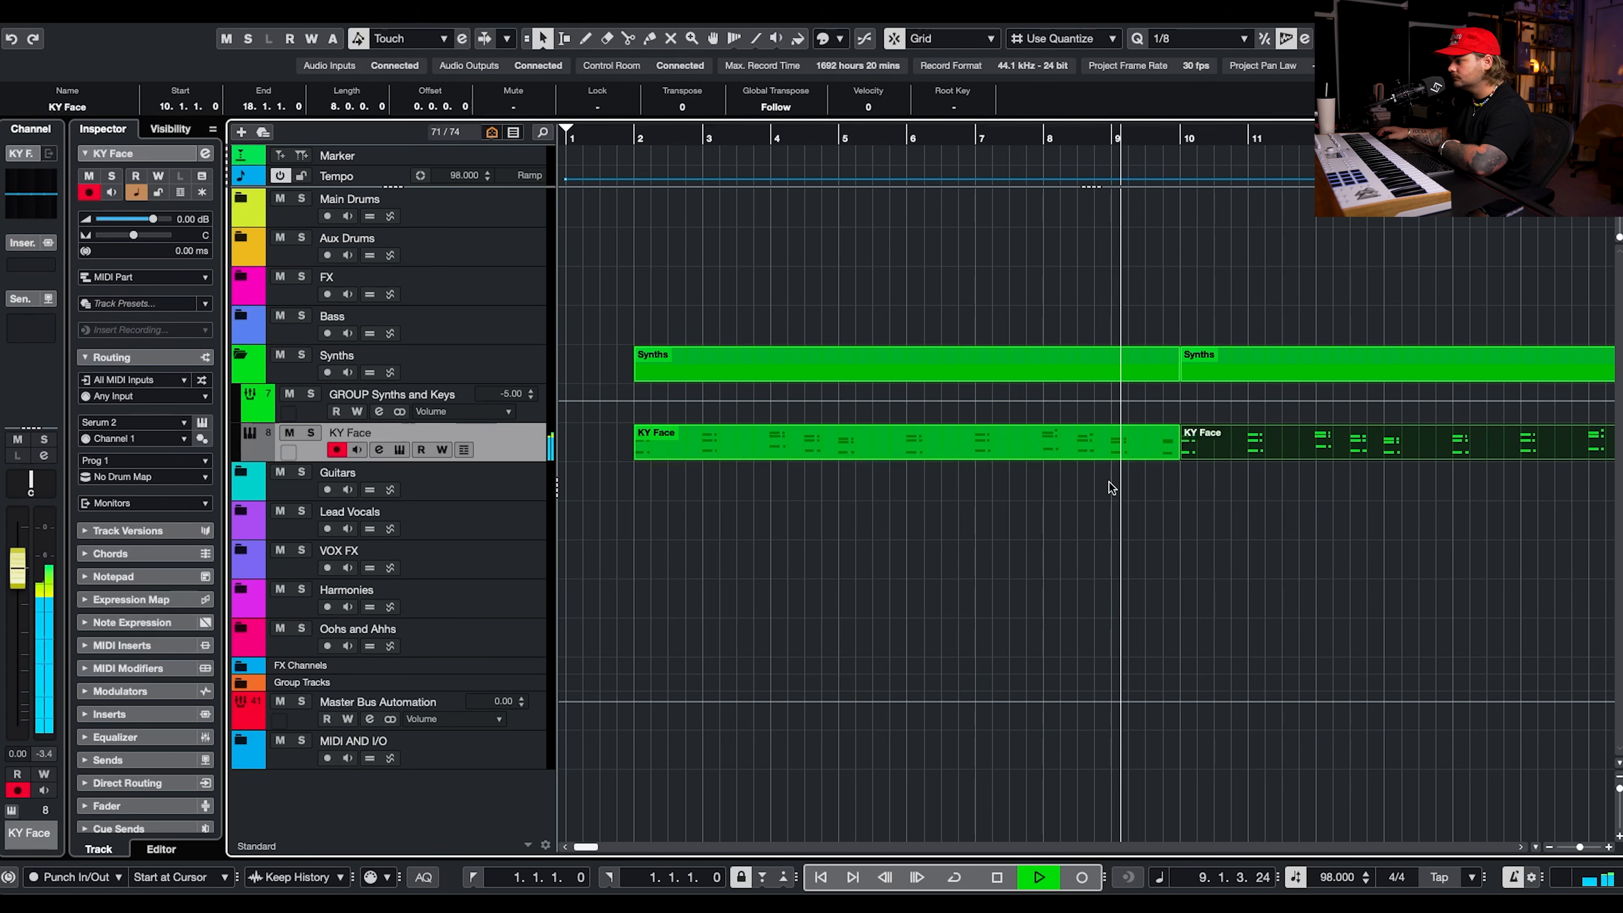
key("space")
double_click(1114, 446)
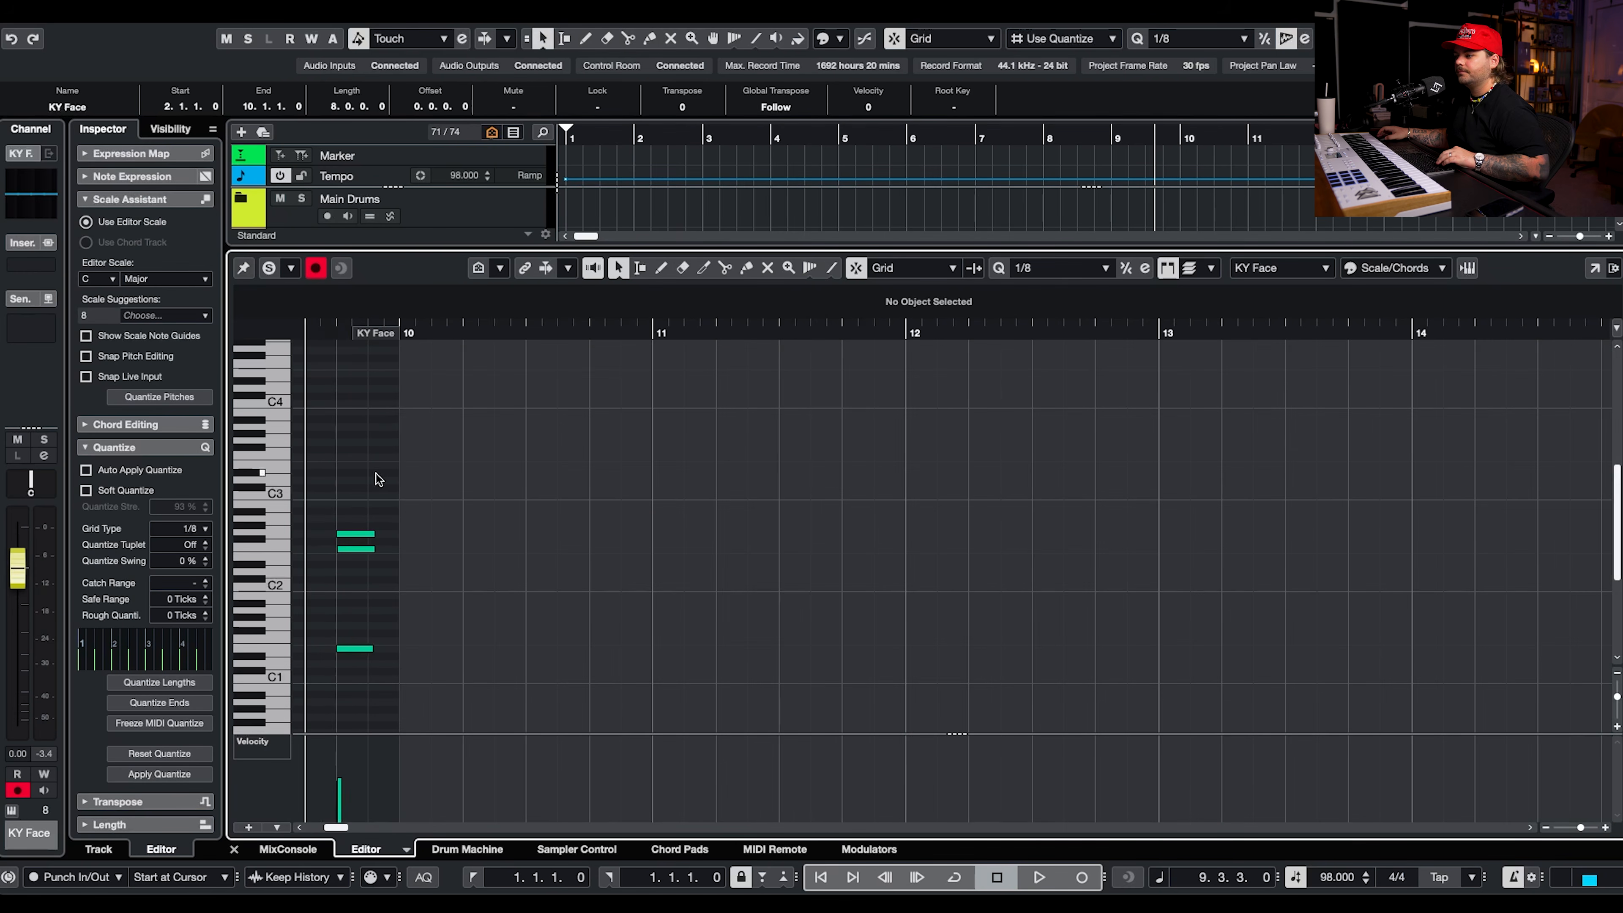
scroll(407, 476, "left", 10)
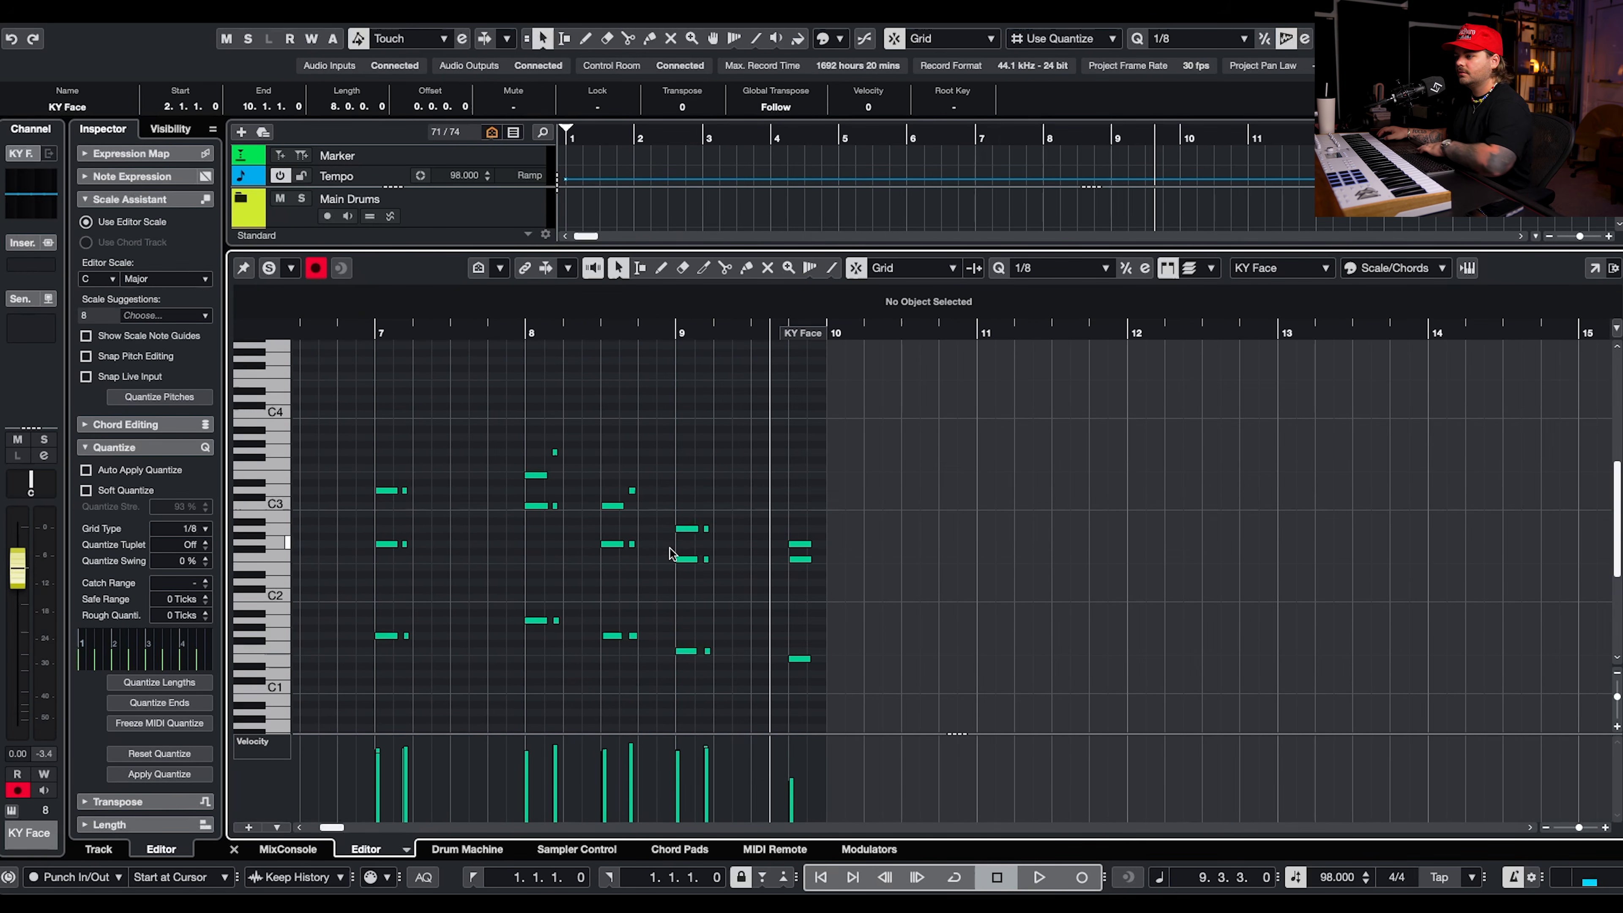
left_click_drag(689, 530, 698, 507)
left_click(526, 334)
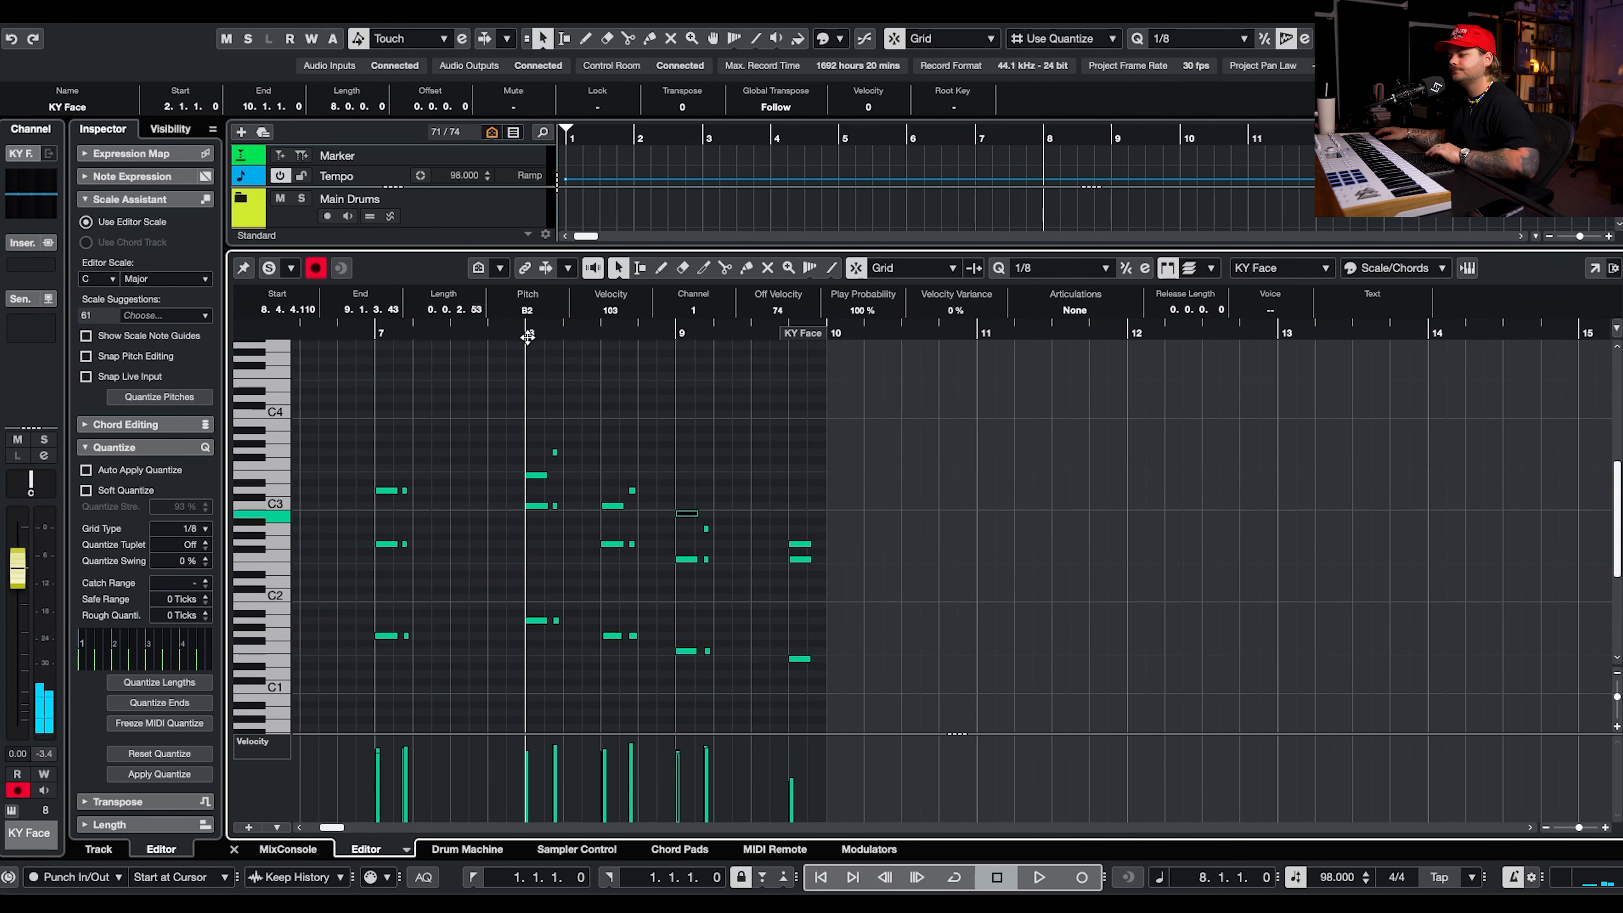
key("space")
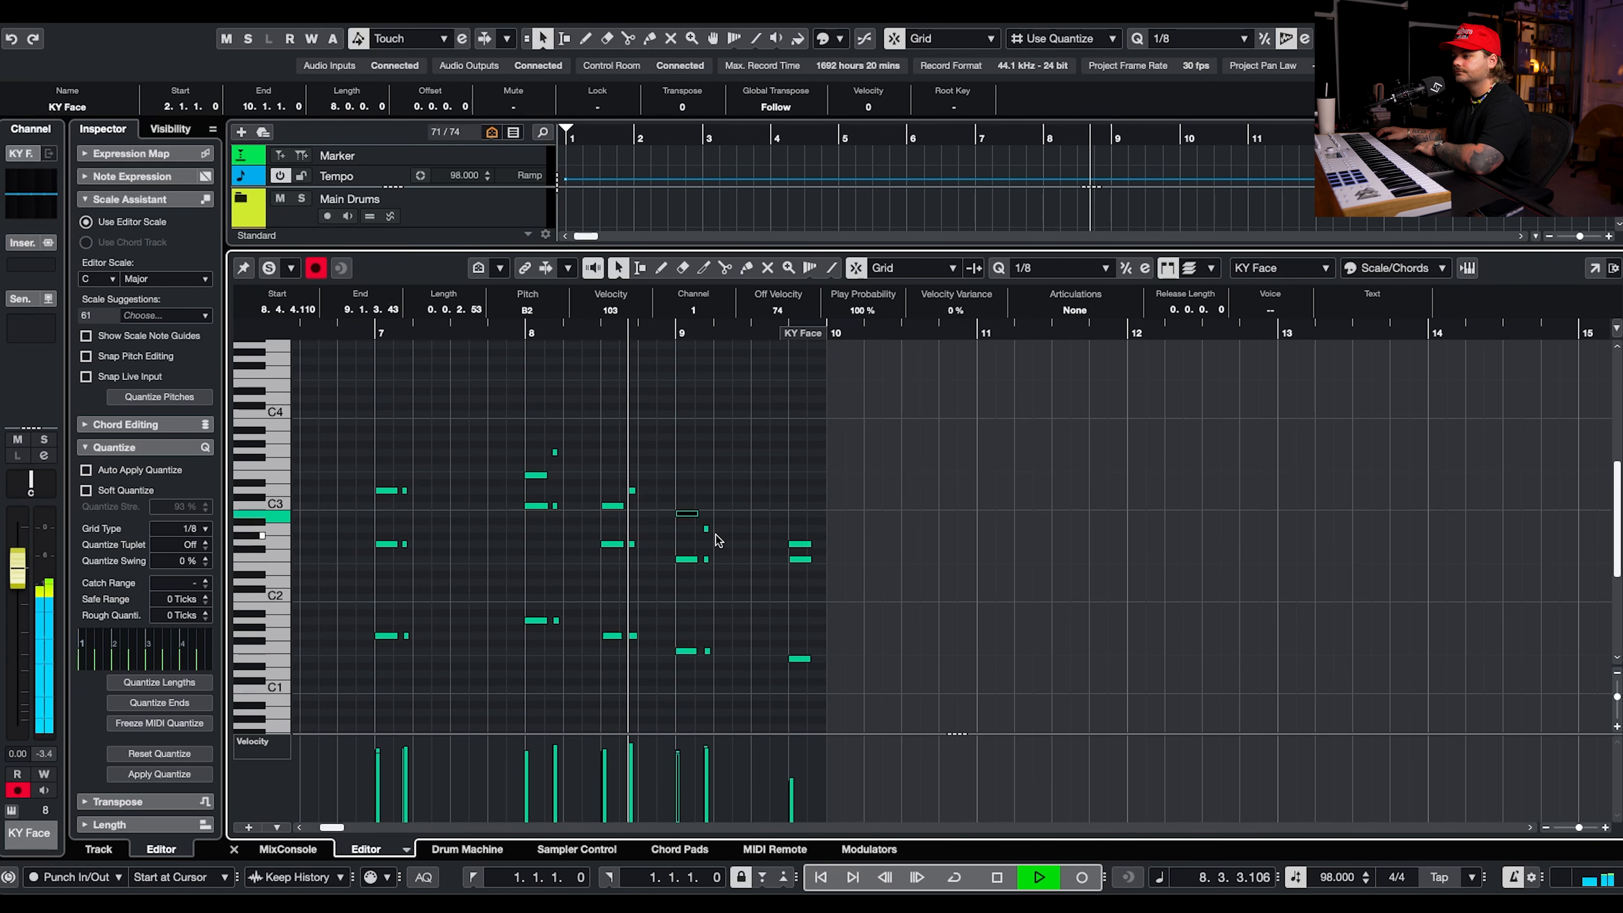
Raise the top notes of both chord hits at the start of bar 9 to C3 and play from bar 8.
left_click(682, 525)
left_click_drag(685, 514, 706, 505)
left_click(675, 334)
left_click(539, 328)
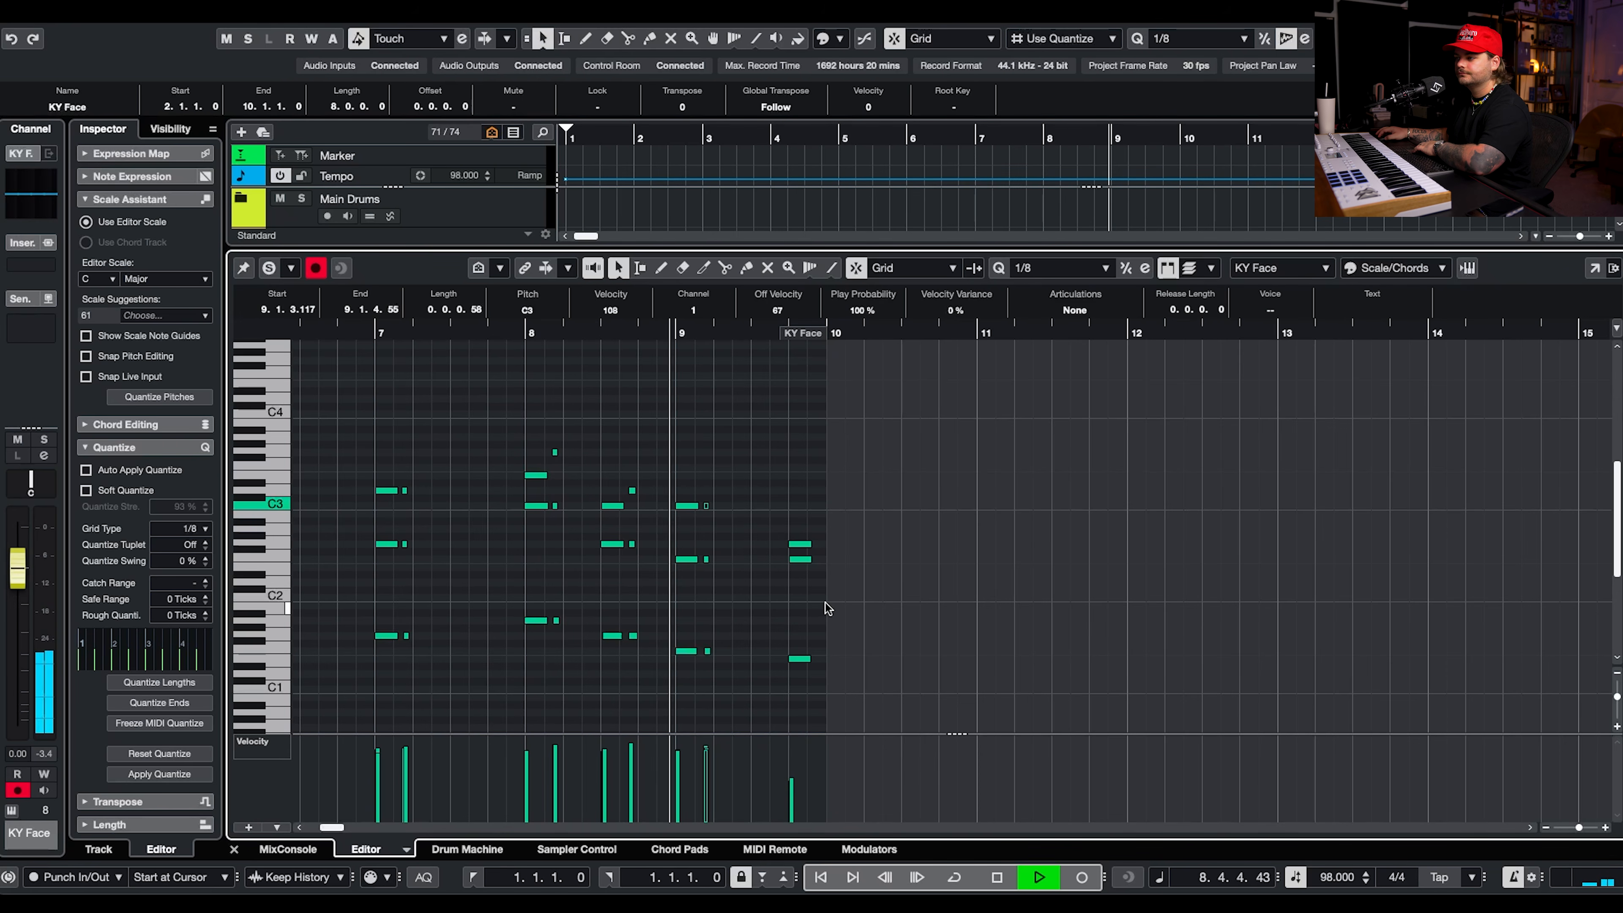
Raise the middle note of bar 9's beat 4 chord to B2 and play from that chord.
left_click(800, 544)
left_click(805, 545)
left_click(807, 559)
key("Up")
key("Up")
key("Up")
key("Up")
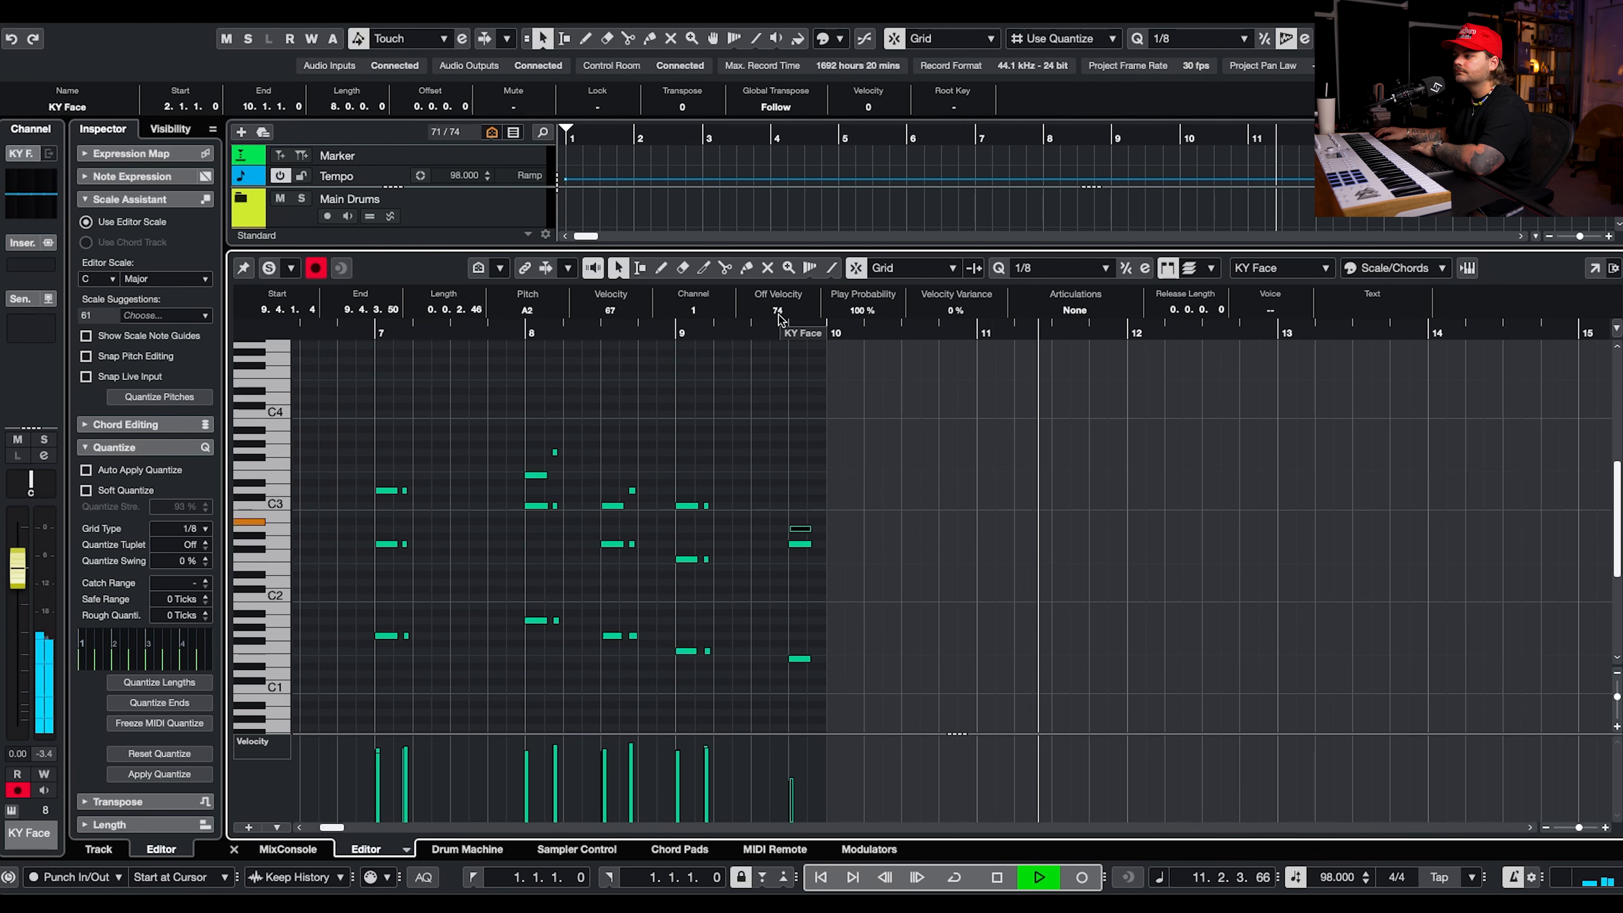
left_click(774, 333)
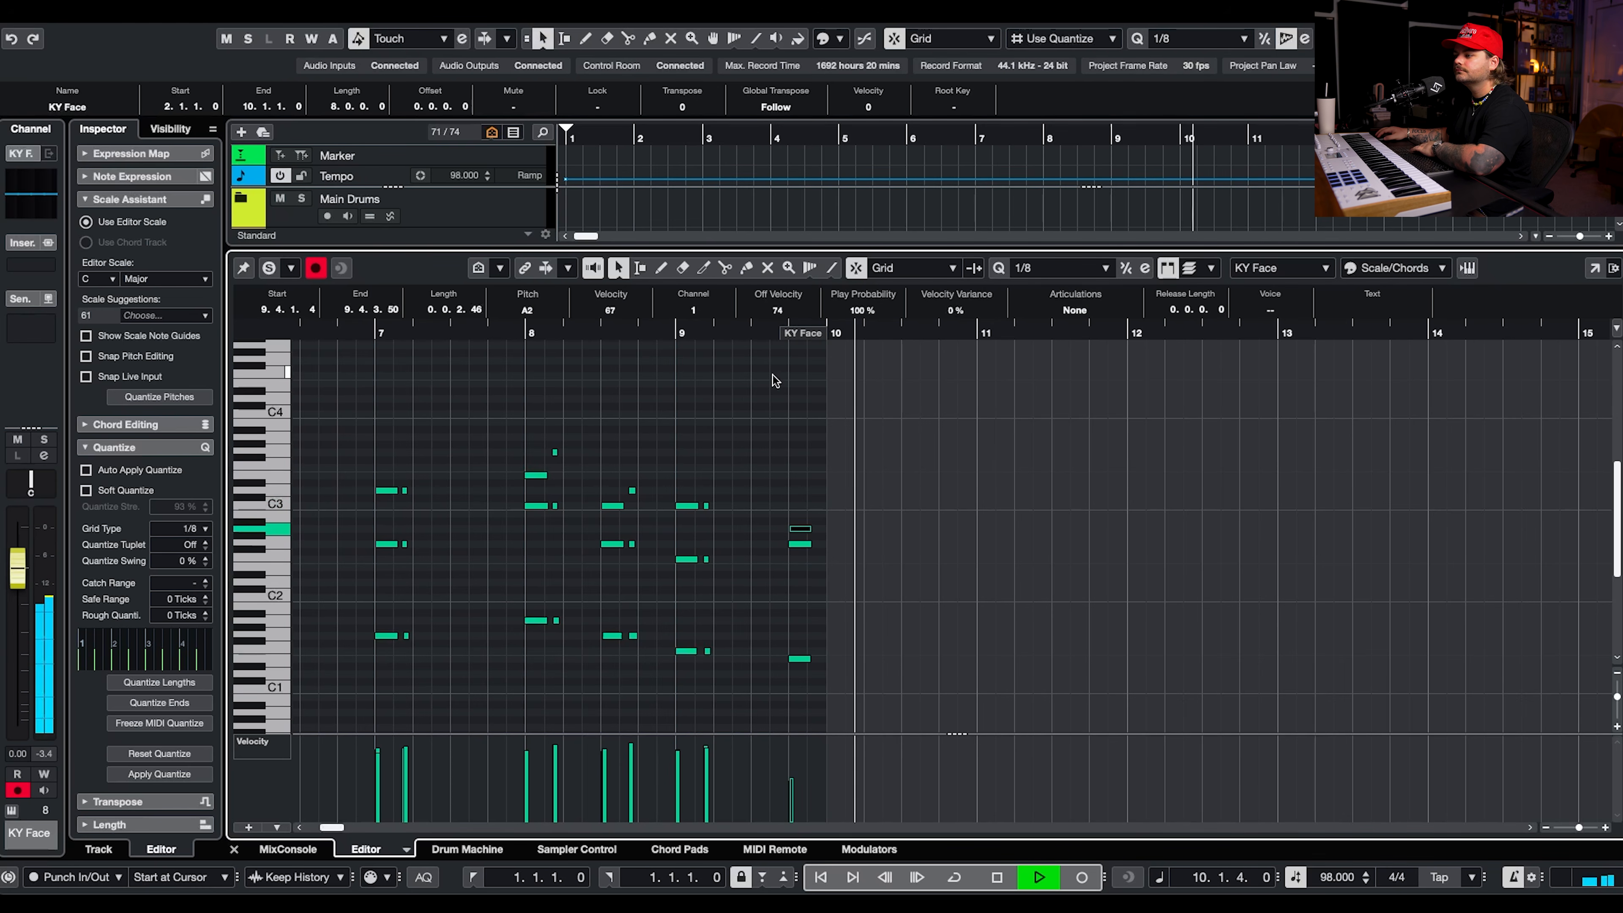
key("Up")
key("Up")
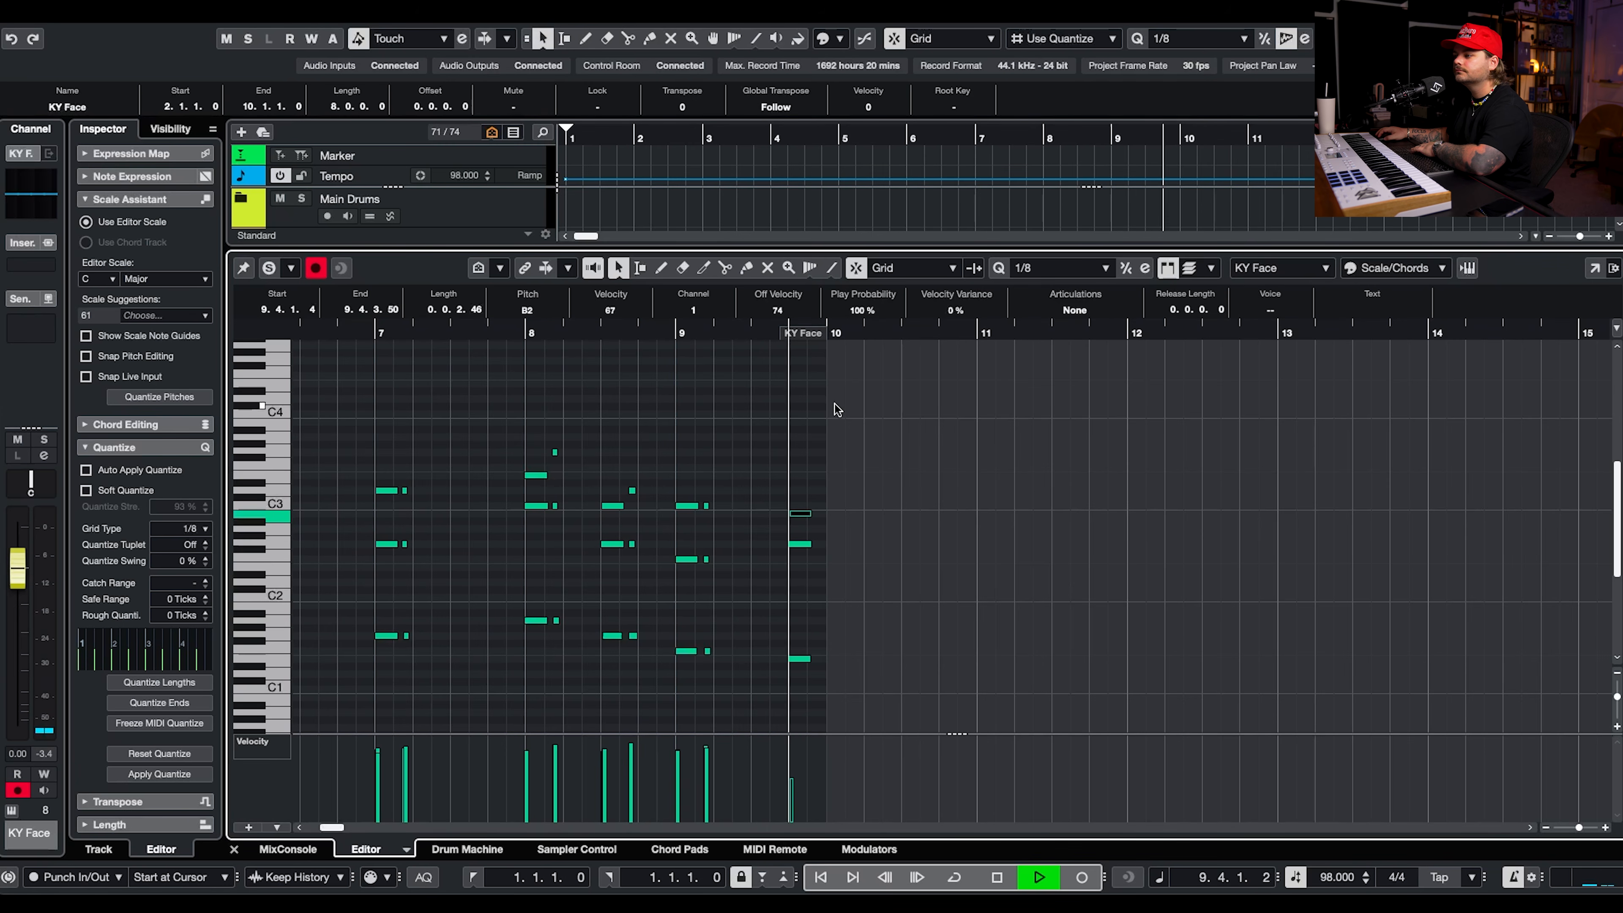
Raise the velocity of all three notes in bar 9's beat 4 chord to about 100 and audition it.
key("space")
left_click_drag(844, 460, 791, 684)
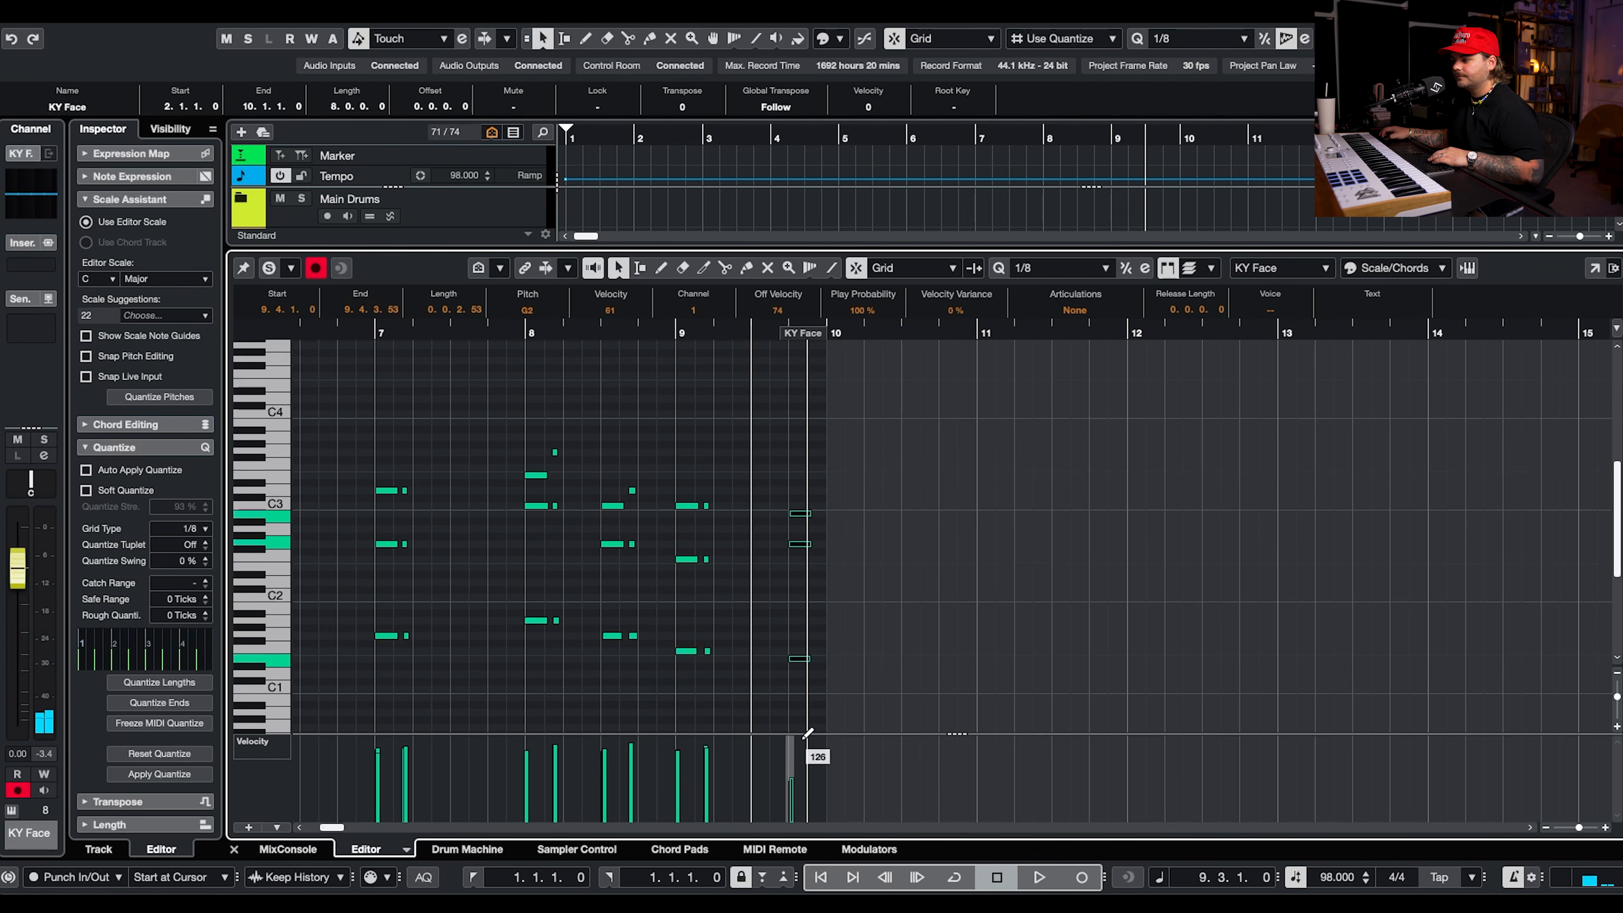
key("space")
left_click(855, 453)
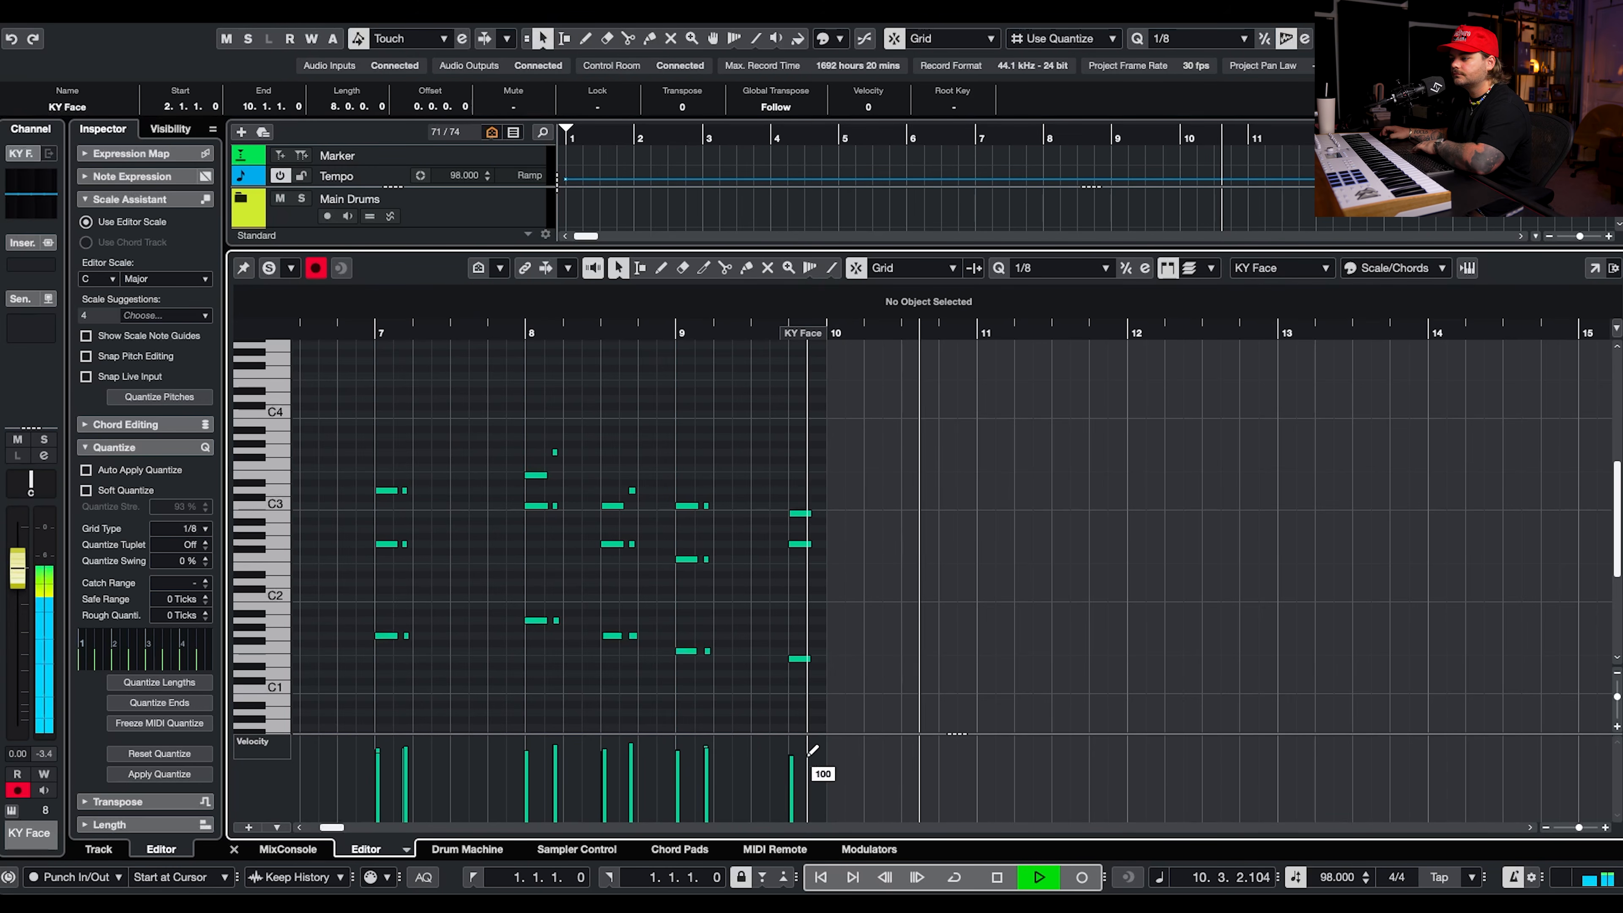
key("space")
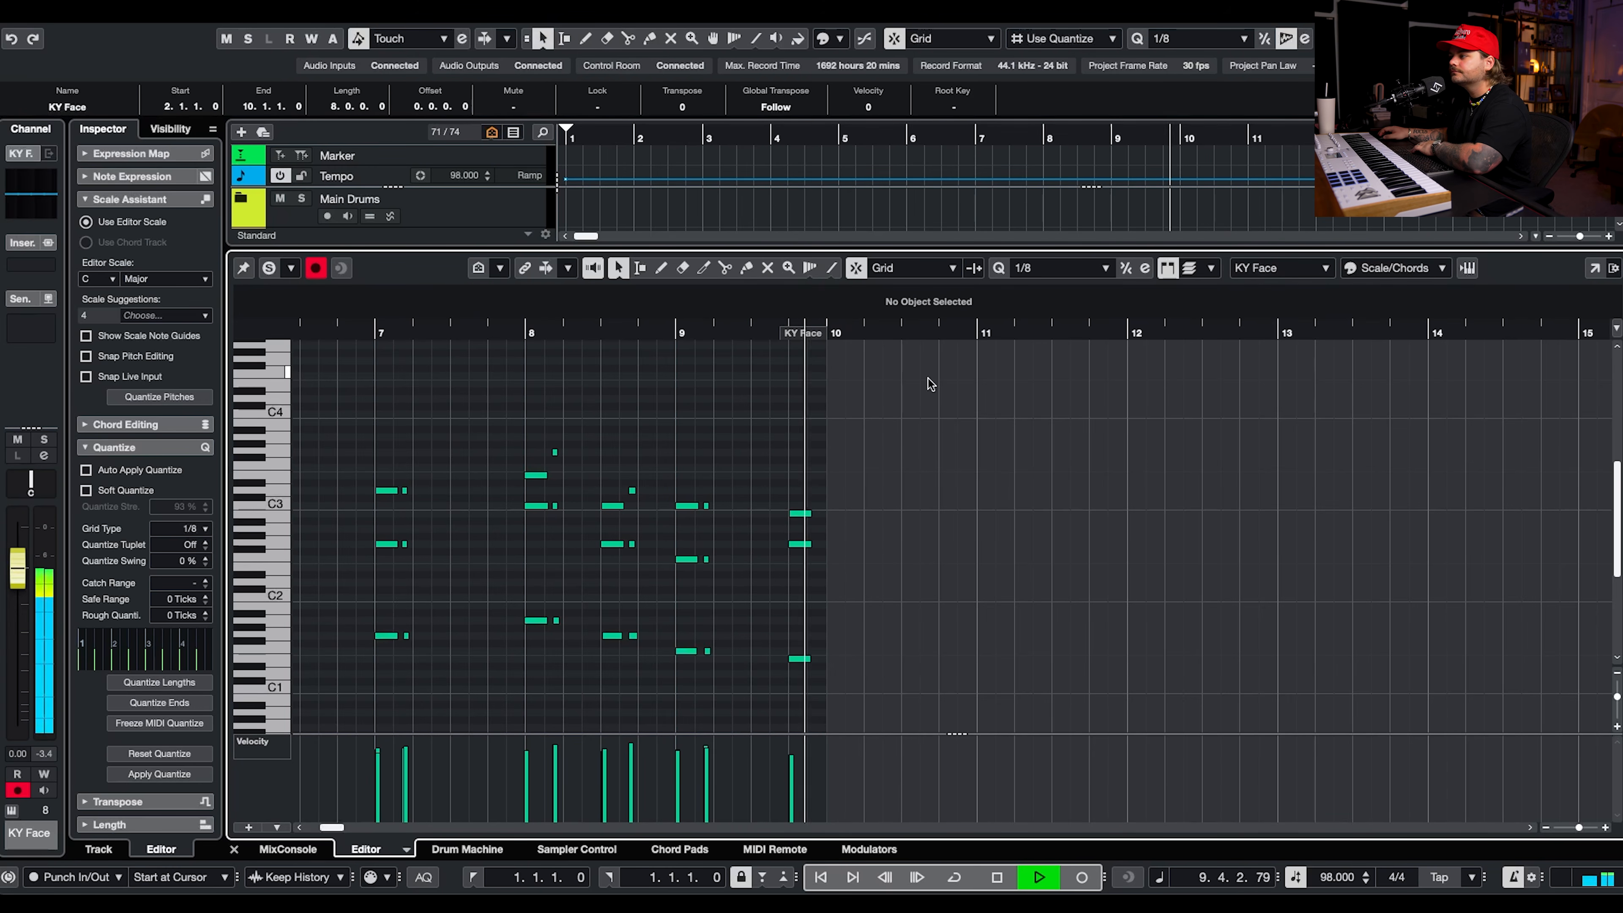
Close the note editor and replace the KY Face part at bar 10 with a fresh copy of the edited bar 2 part.
key("ctrl+e")
left_click(1254, 455)
key("Delete")
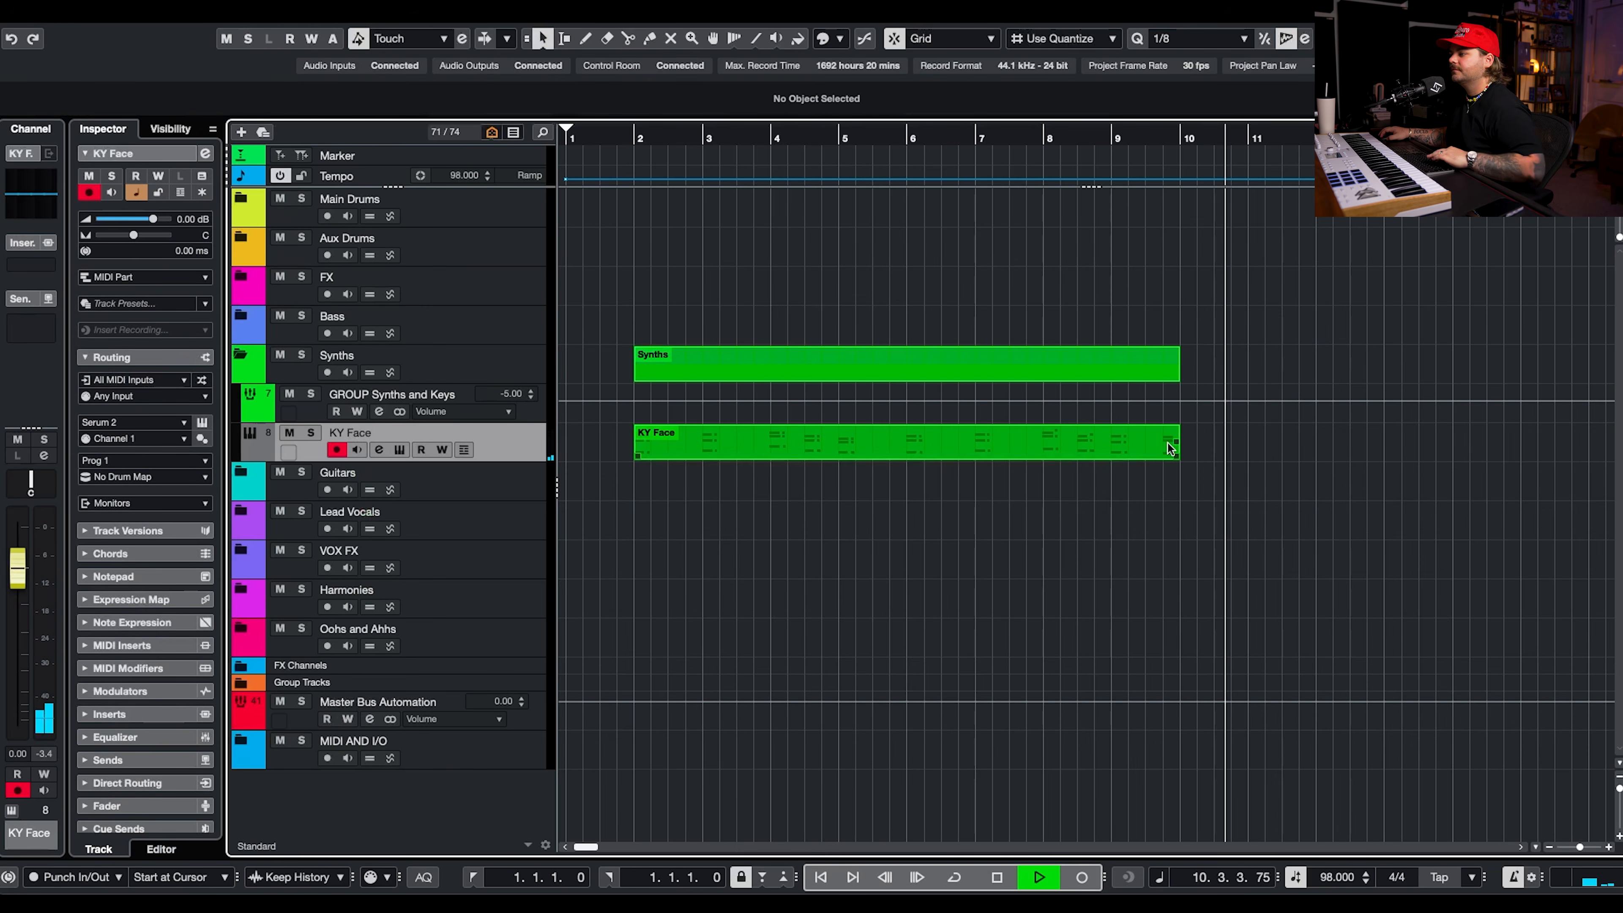
key("space")
key("ctrl+z")
Add a Serum 2 instrument track below KY Face, routed to GROUP Synths and Keys.
right_click(536, 448)
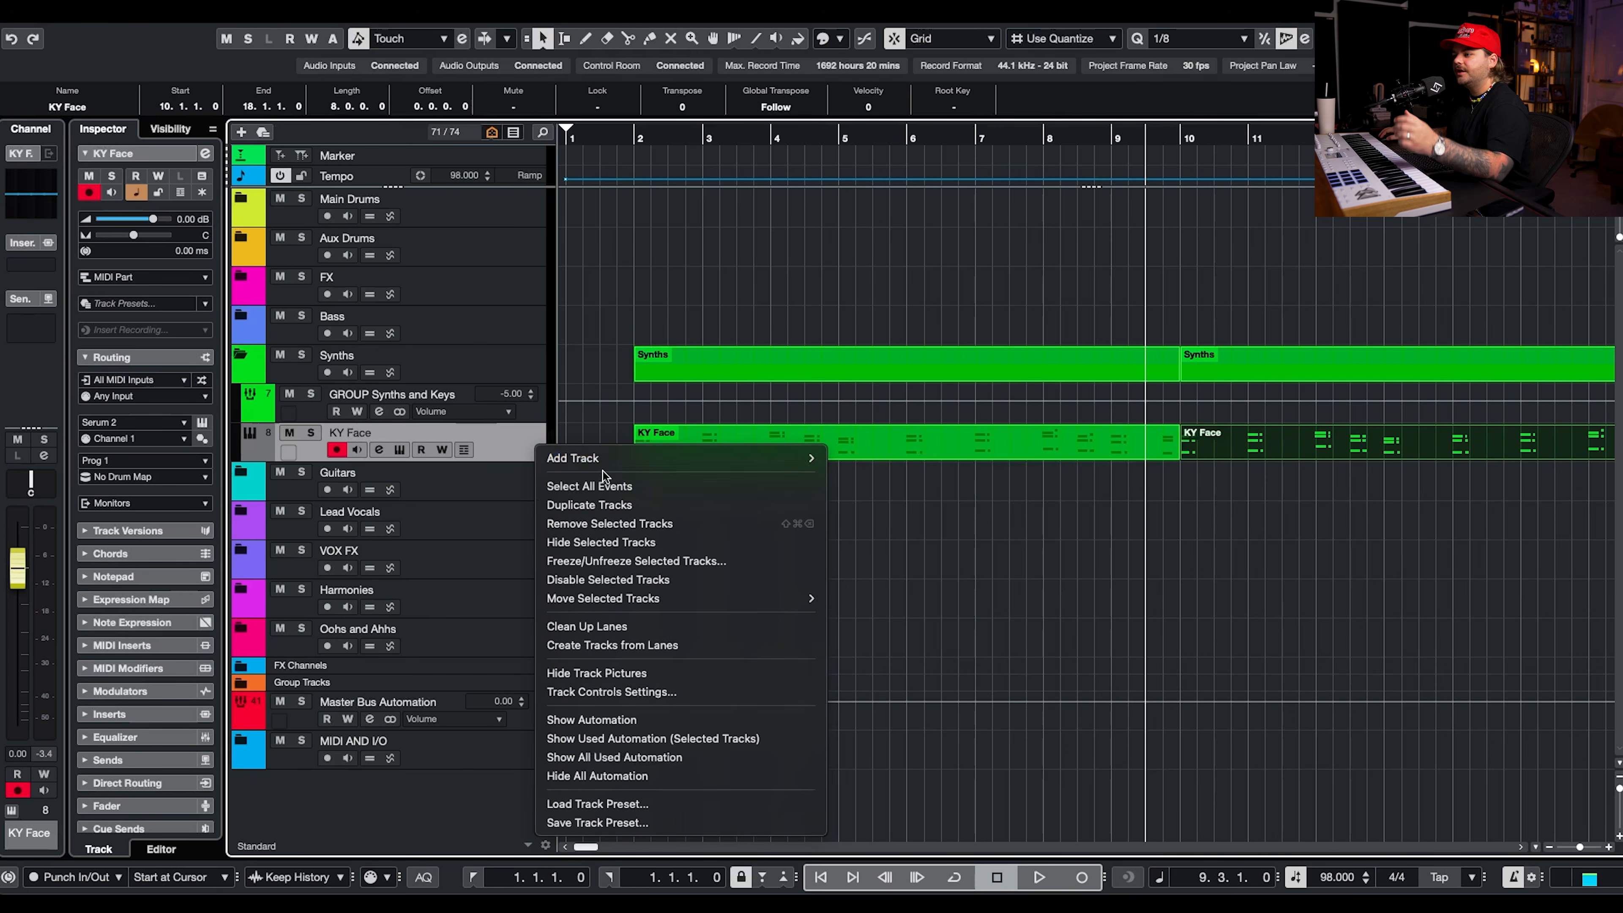
mouse_move(609, 463)
left_click(875, 412)
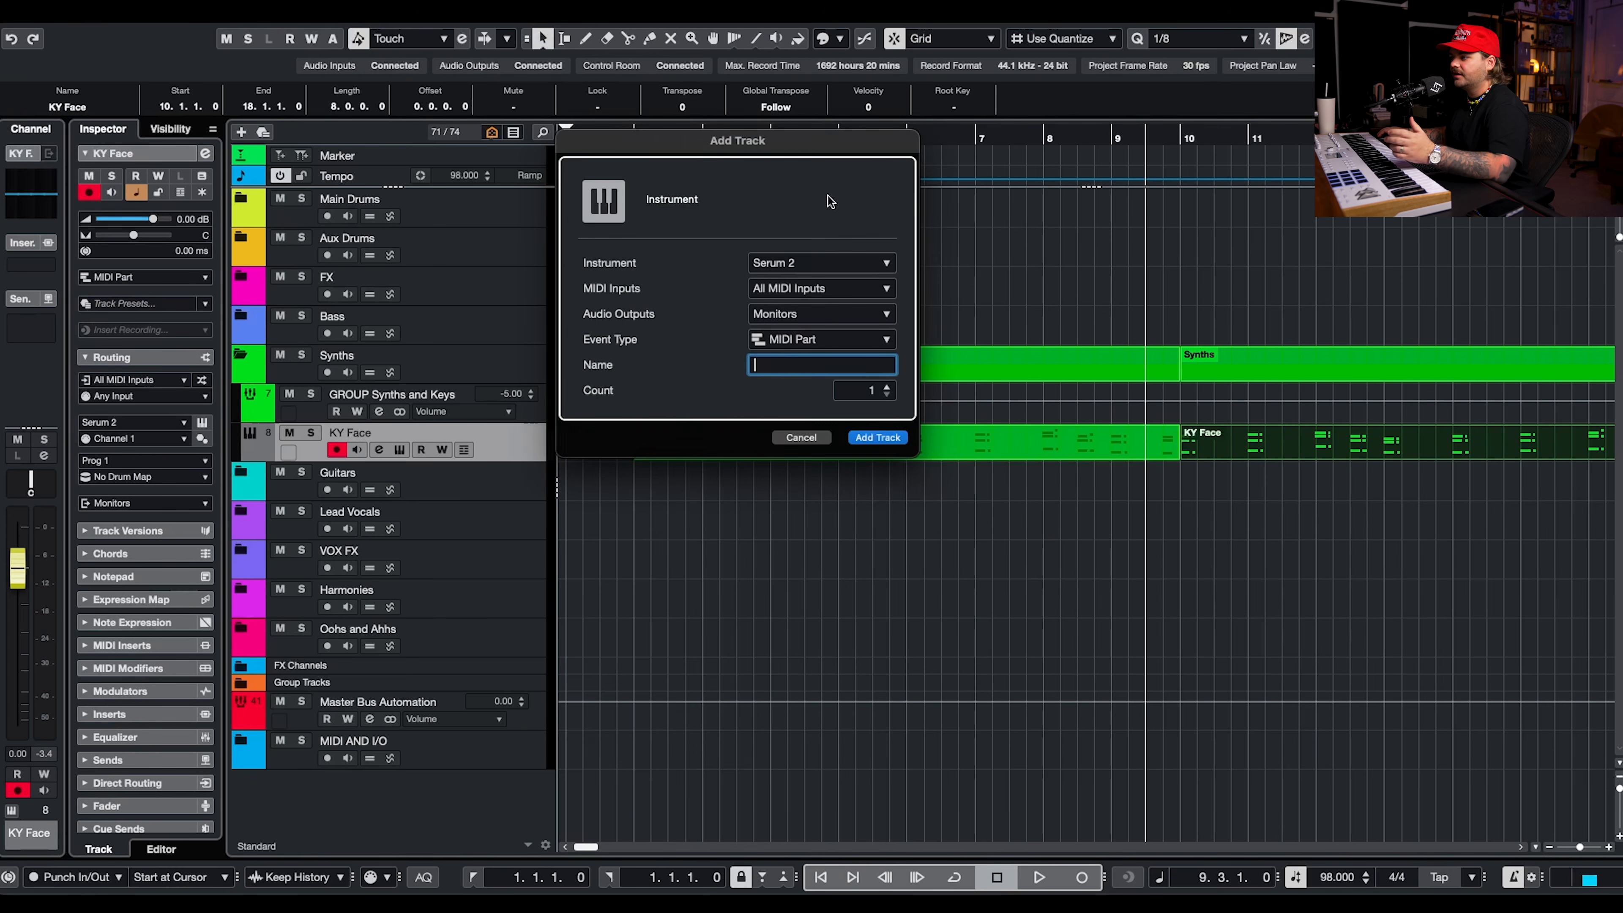
left_click(805, 262)
left_click(806, 227)
left_click(878, 437)
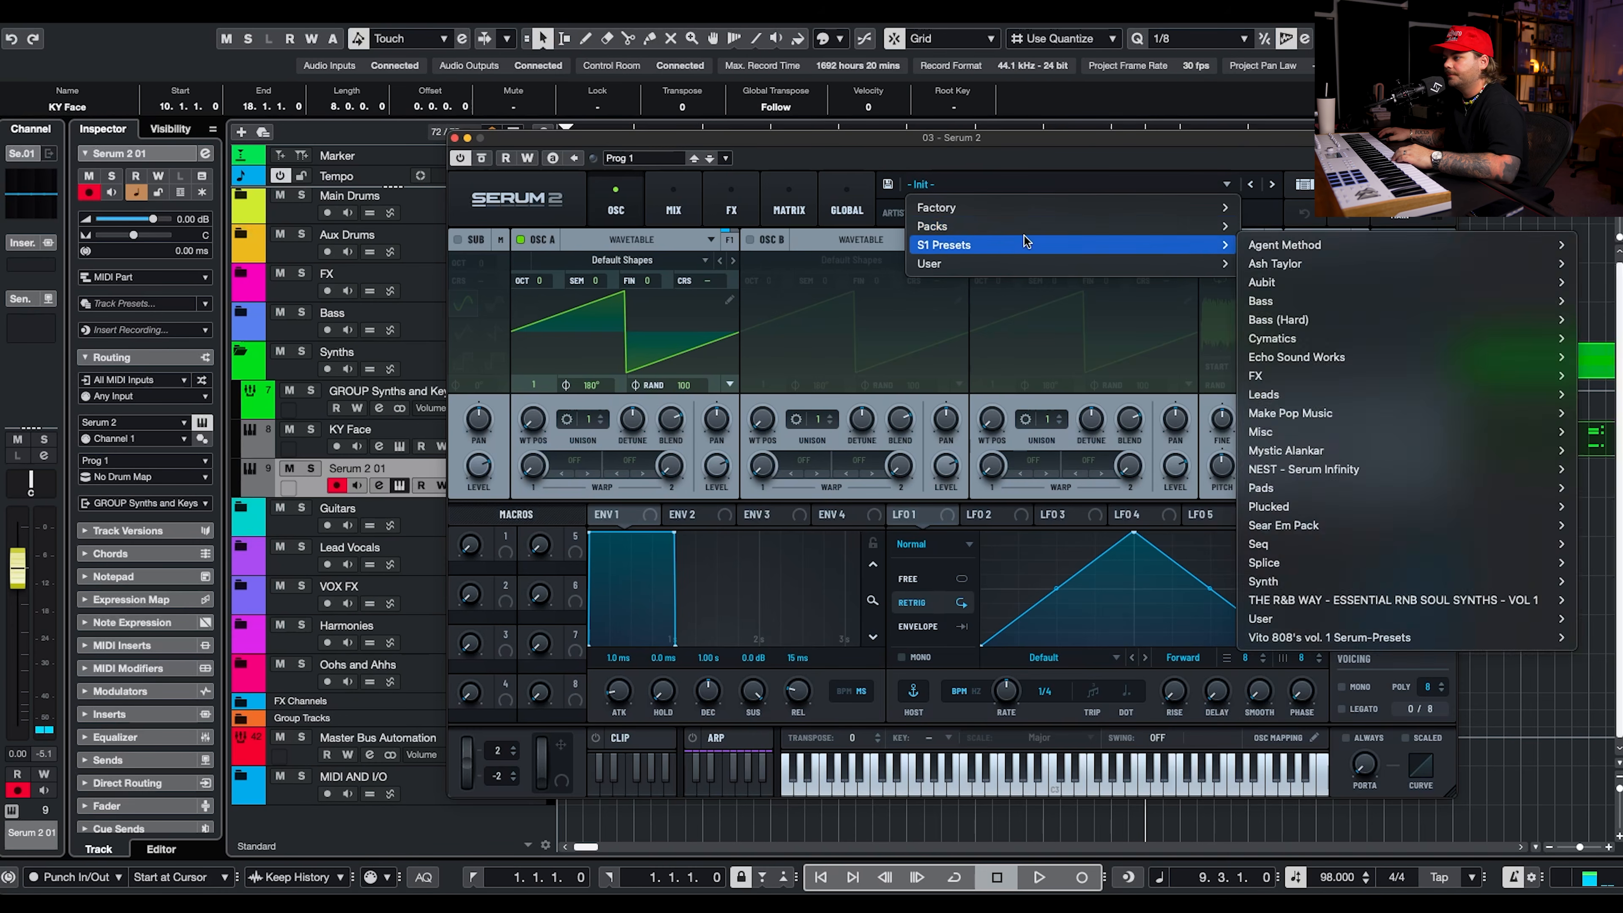
Load the LD - McGhee Brass preset from the Make Pop Music Poptopia 2 pack and close the Serum 2 window.
mouse_move(1034, 231)
mouse_move(1358, 232)
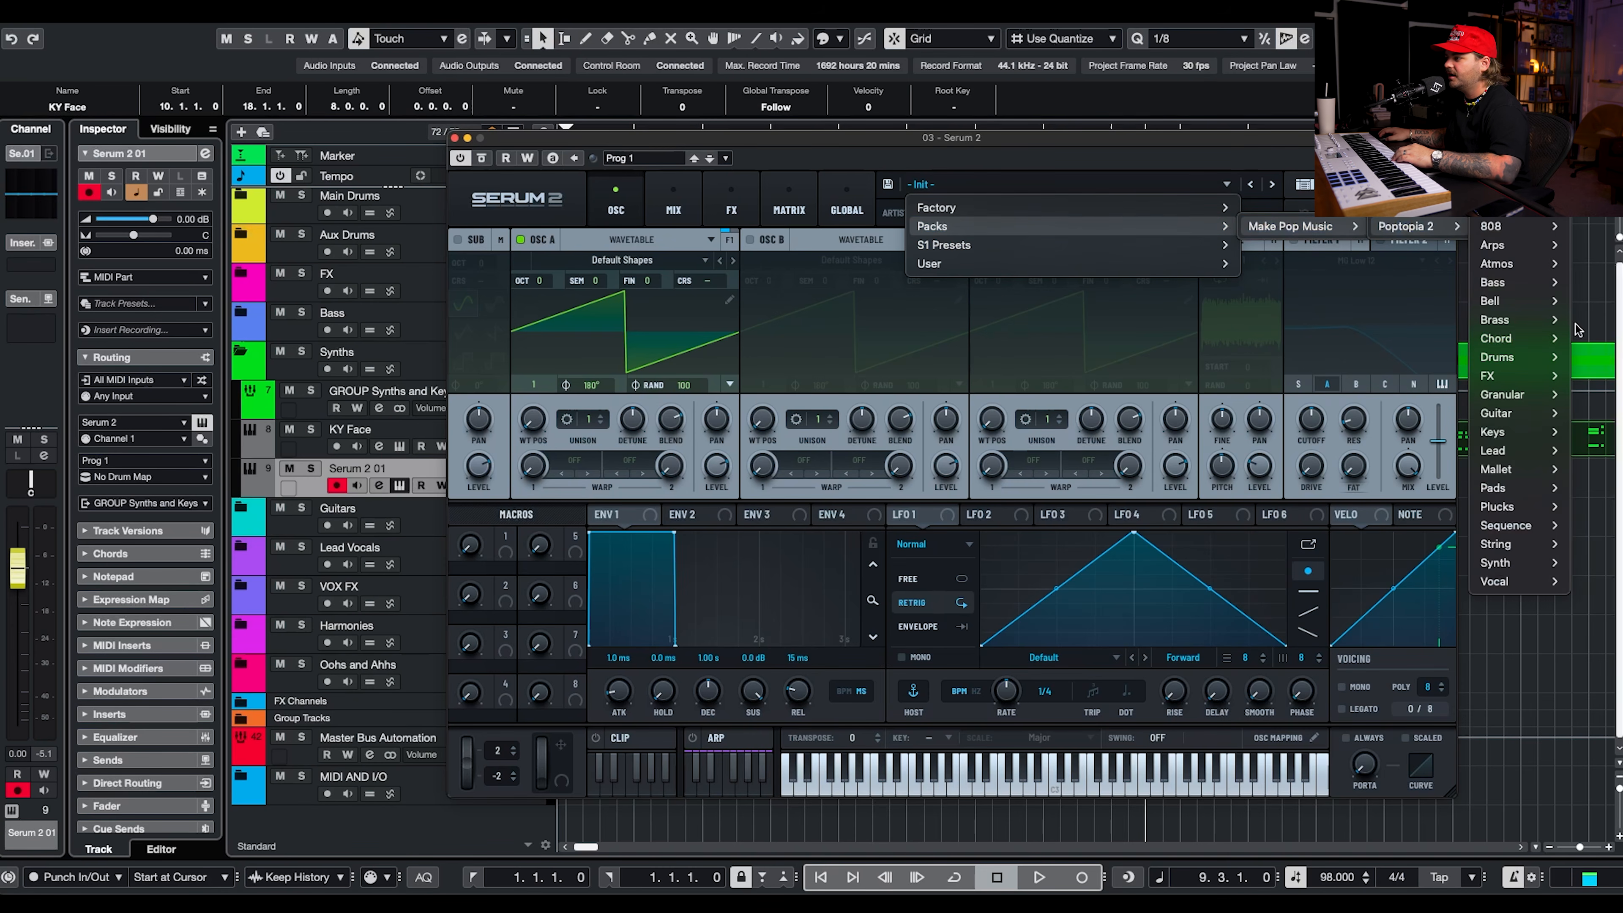
mouse_move(1493, 450)
left_click(1598, 690)
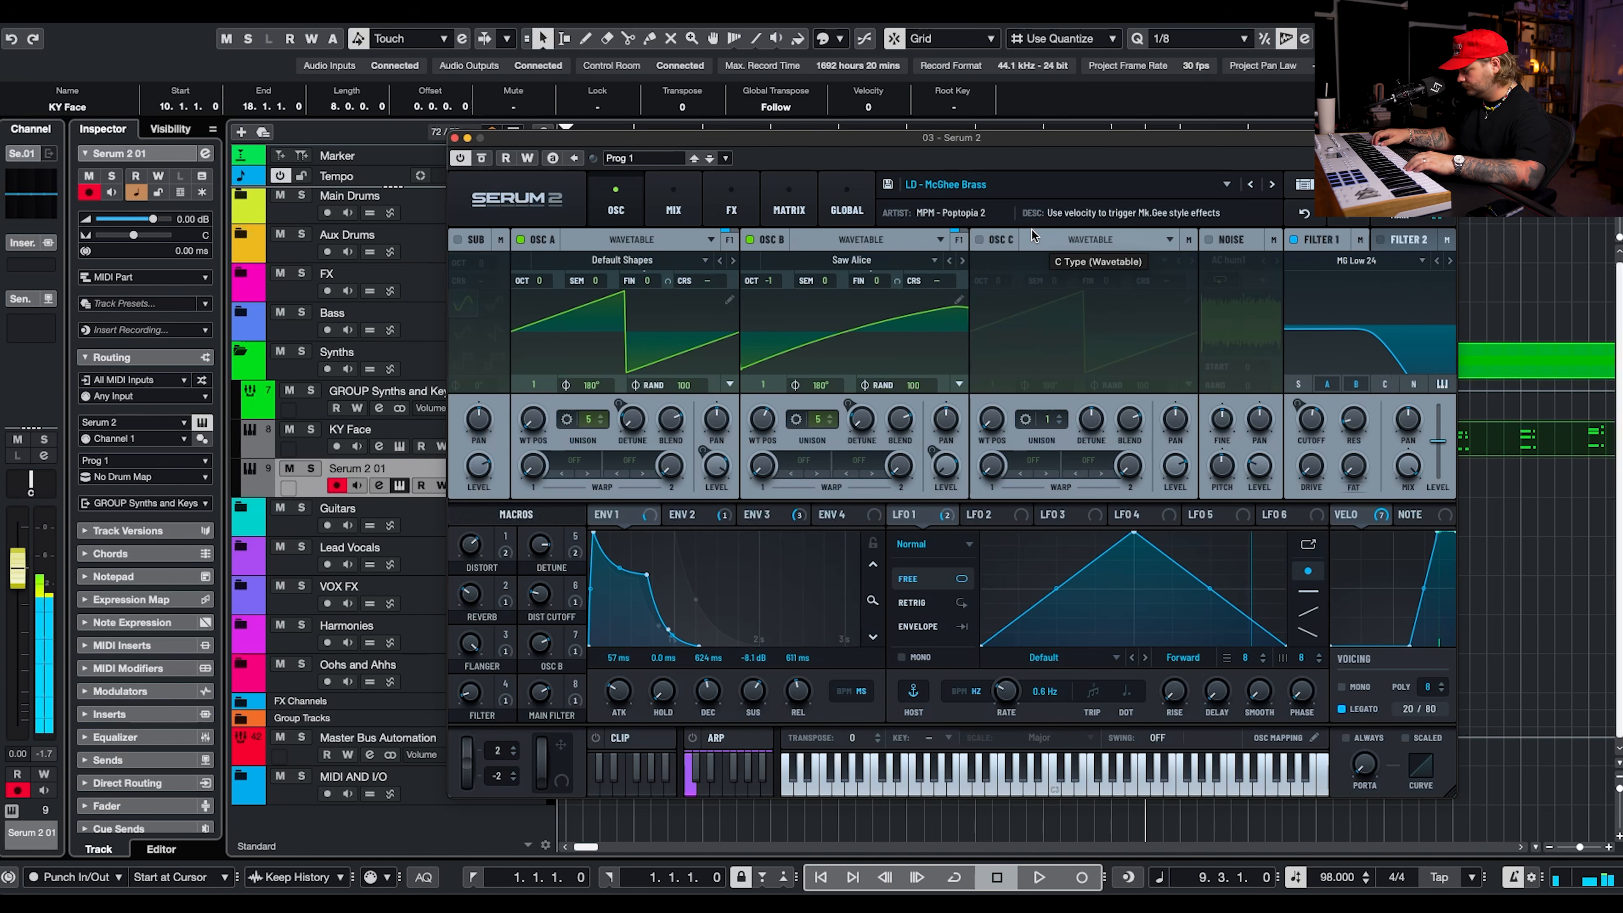
left_click(454, 138)
Record a lead melody on the Serum 2 01 track from bar 1, redoing the first take and keeping the second.
key("KP_Decimal")
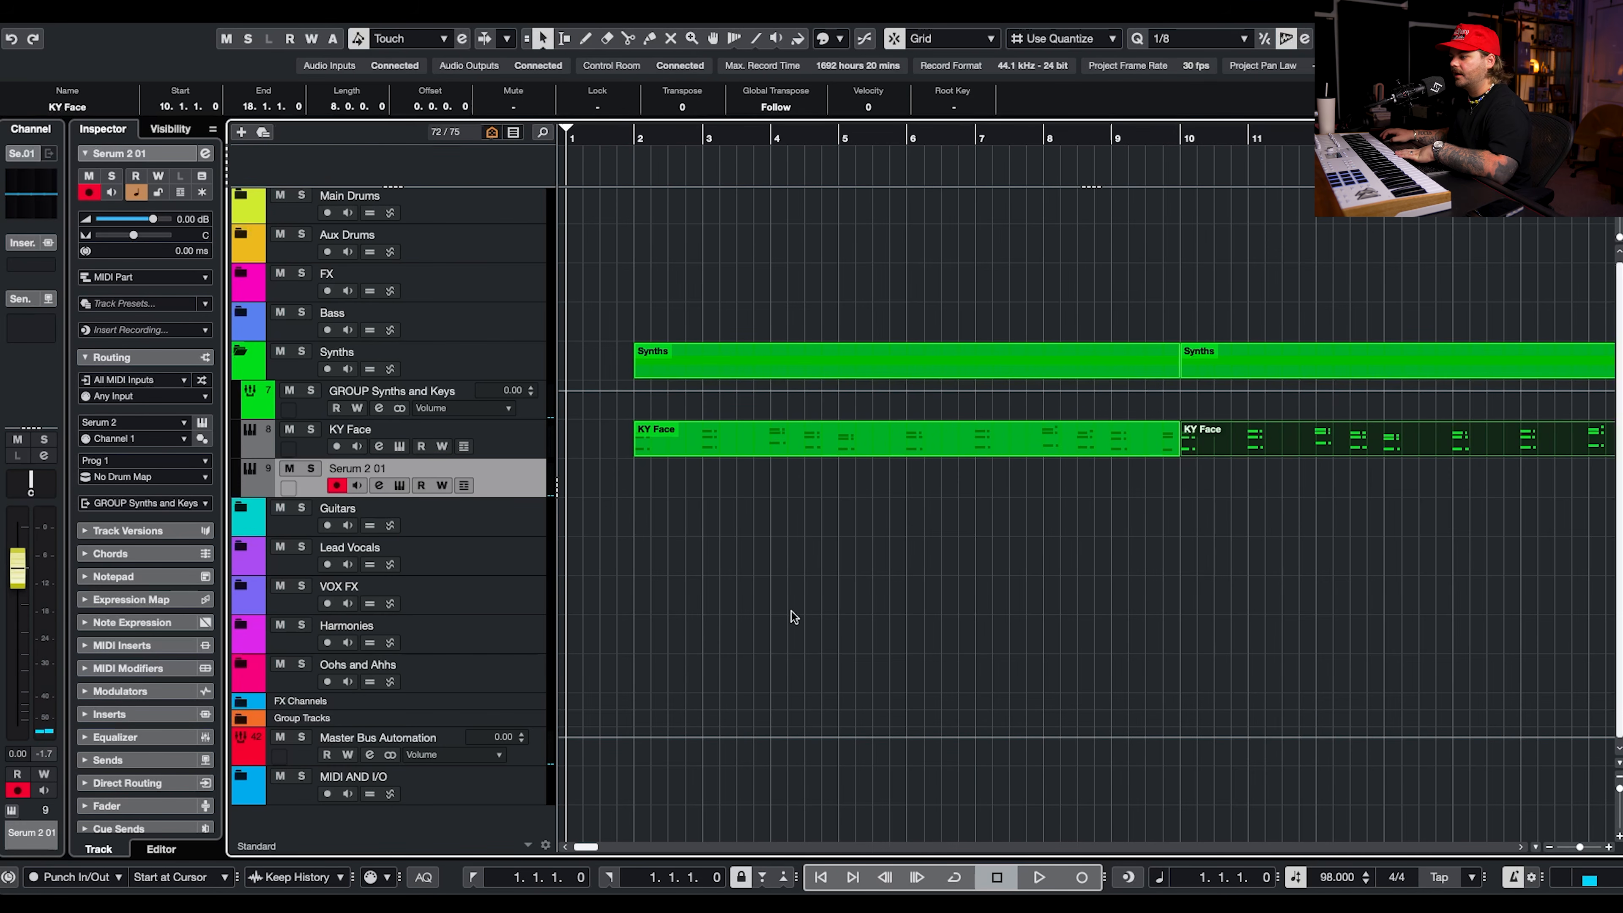
left_click(1080, 875)
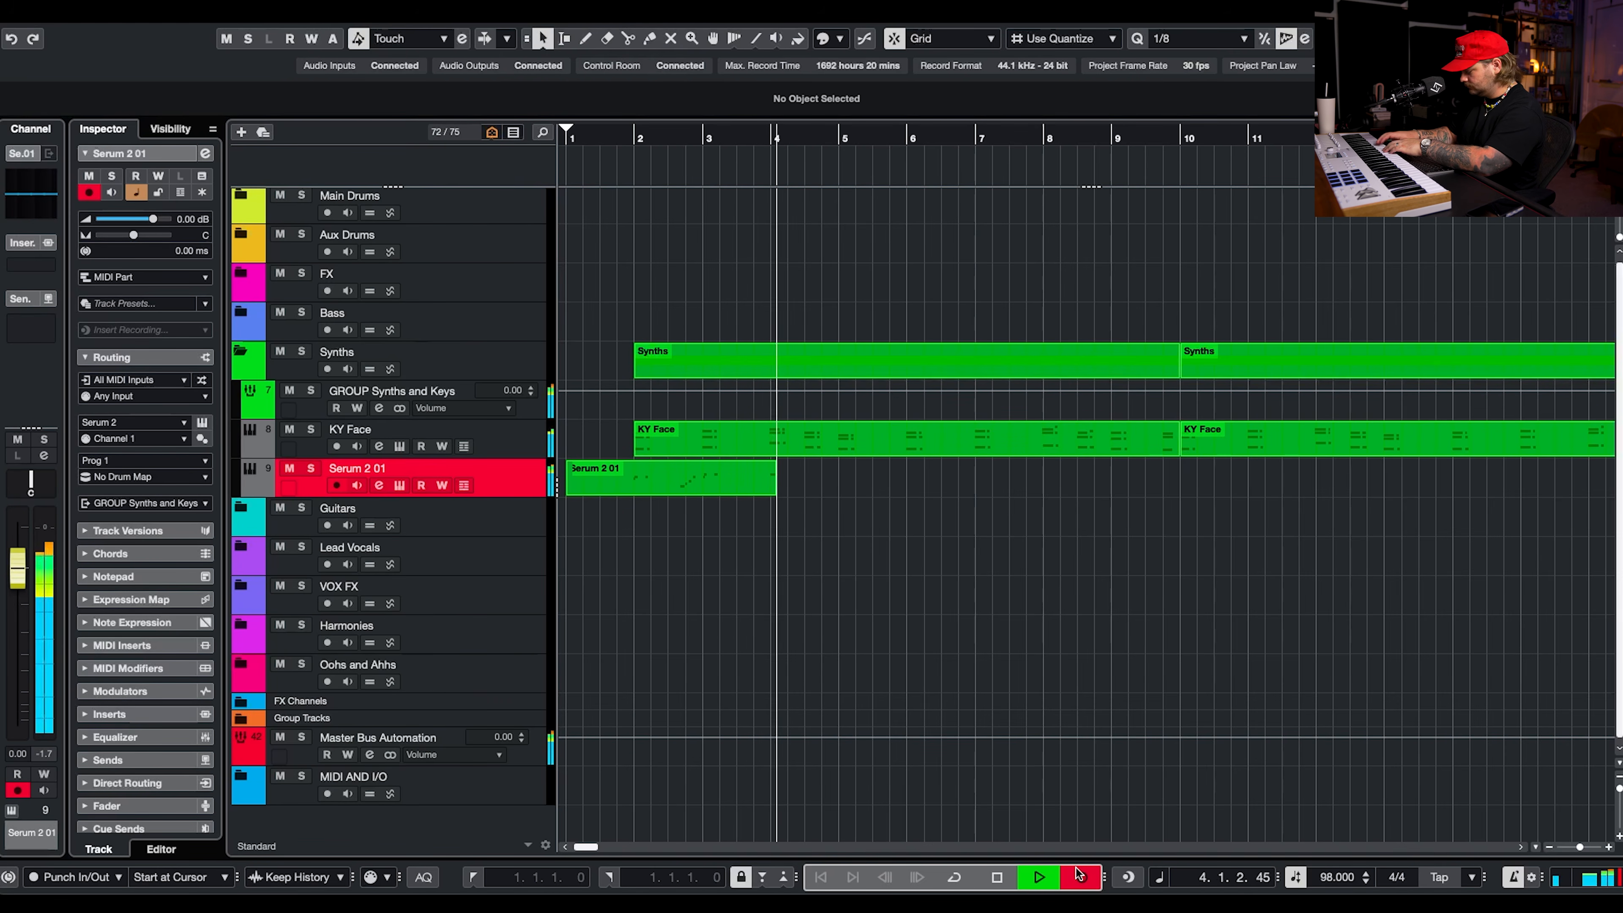
key("space")
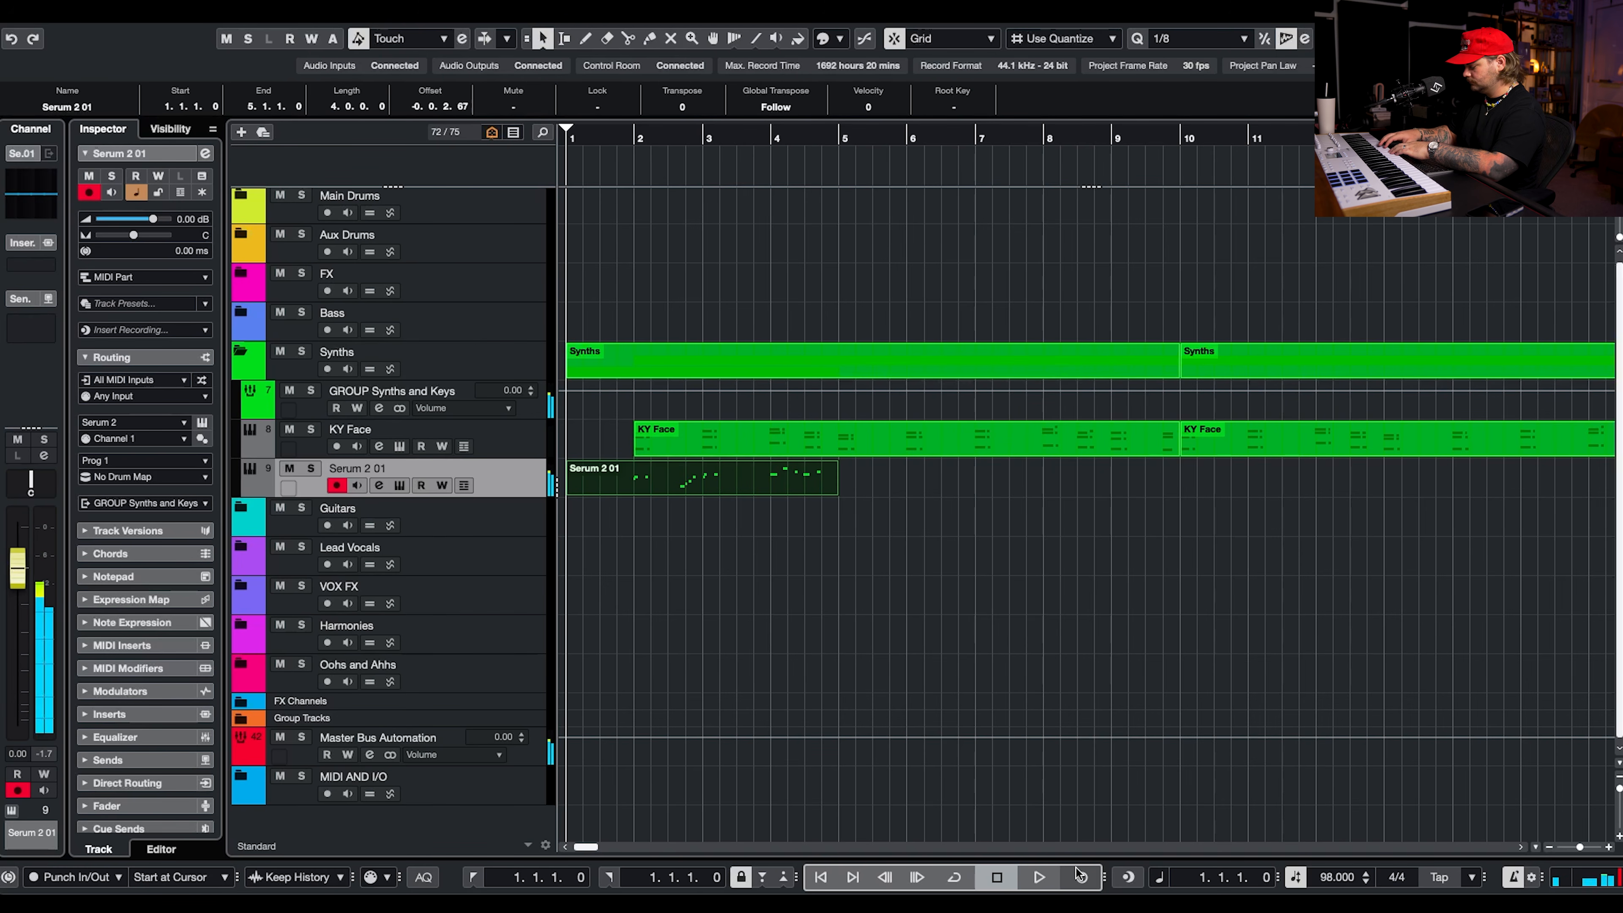
left_click(1080, 874)
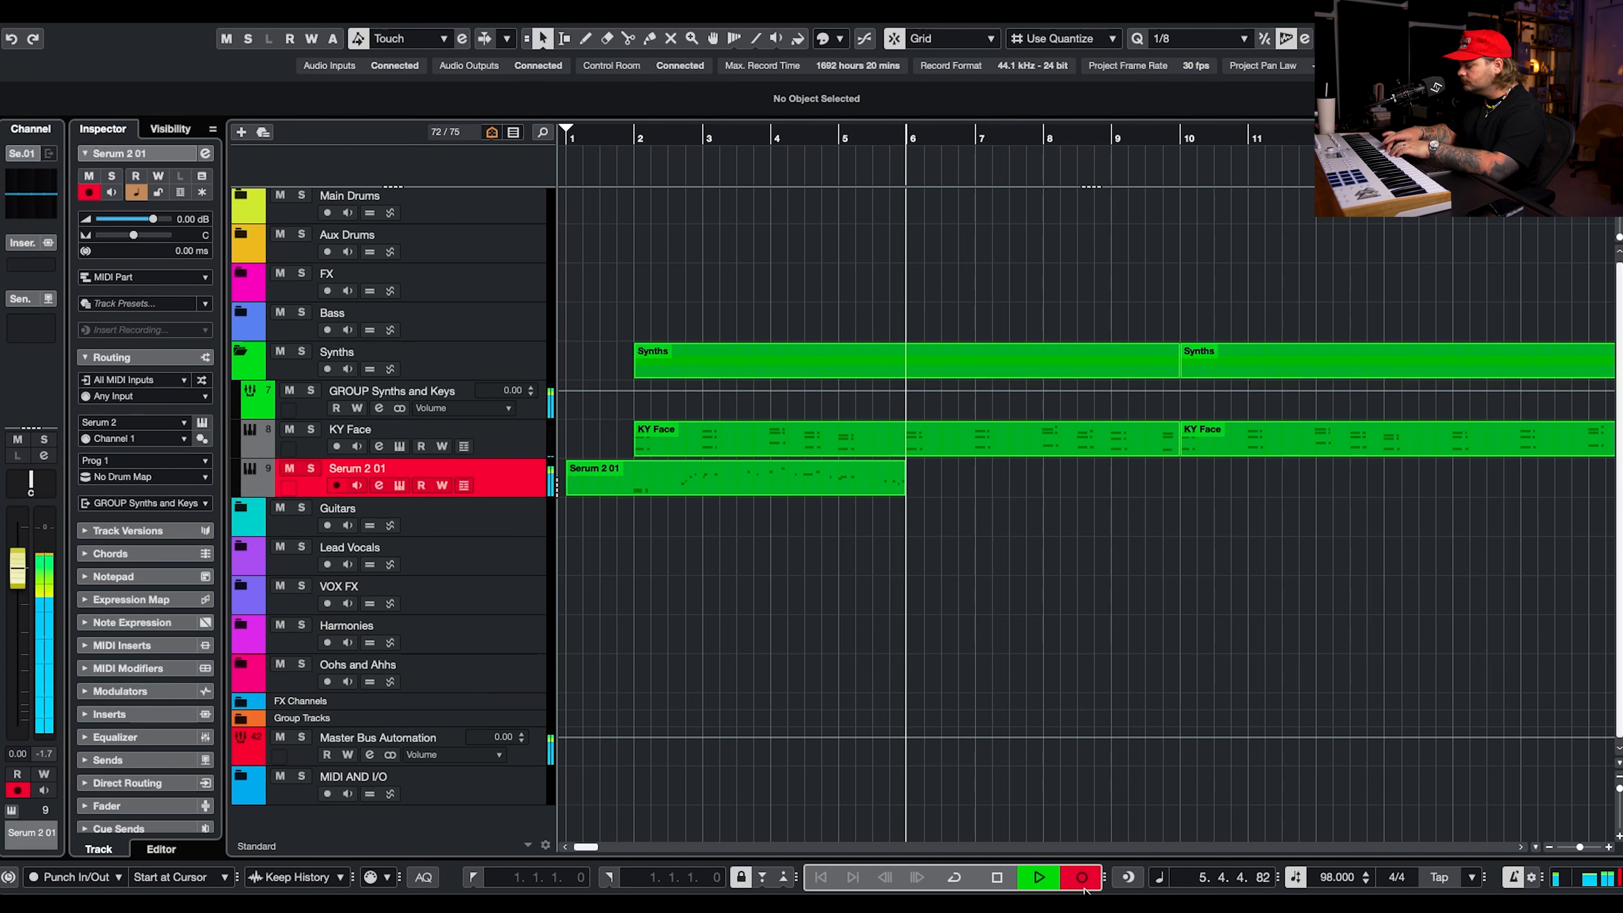
key("space")
key("Delete")
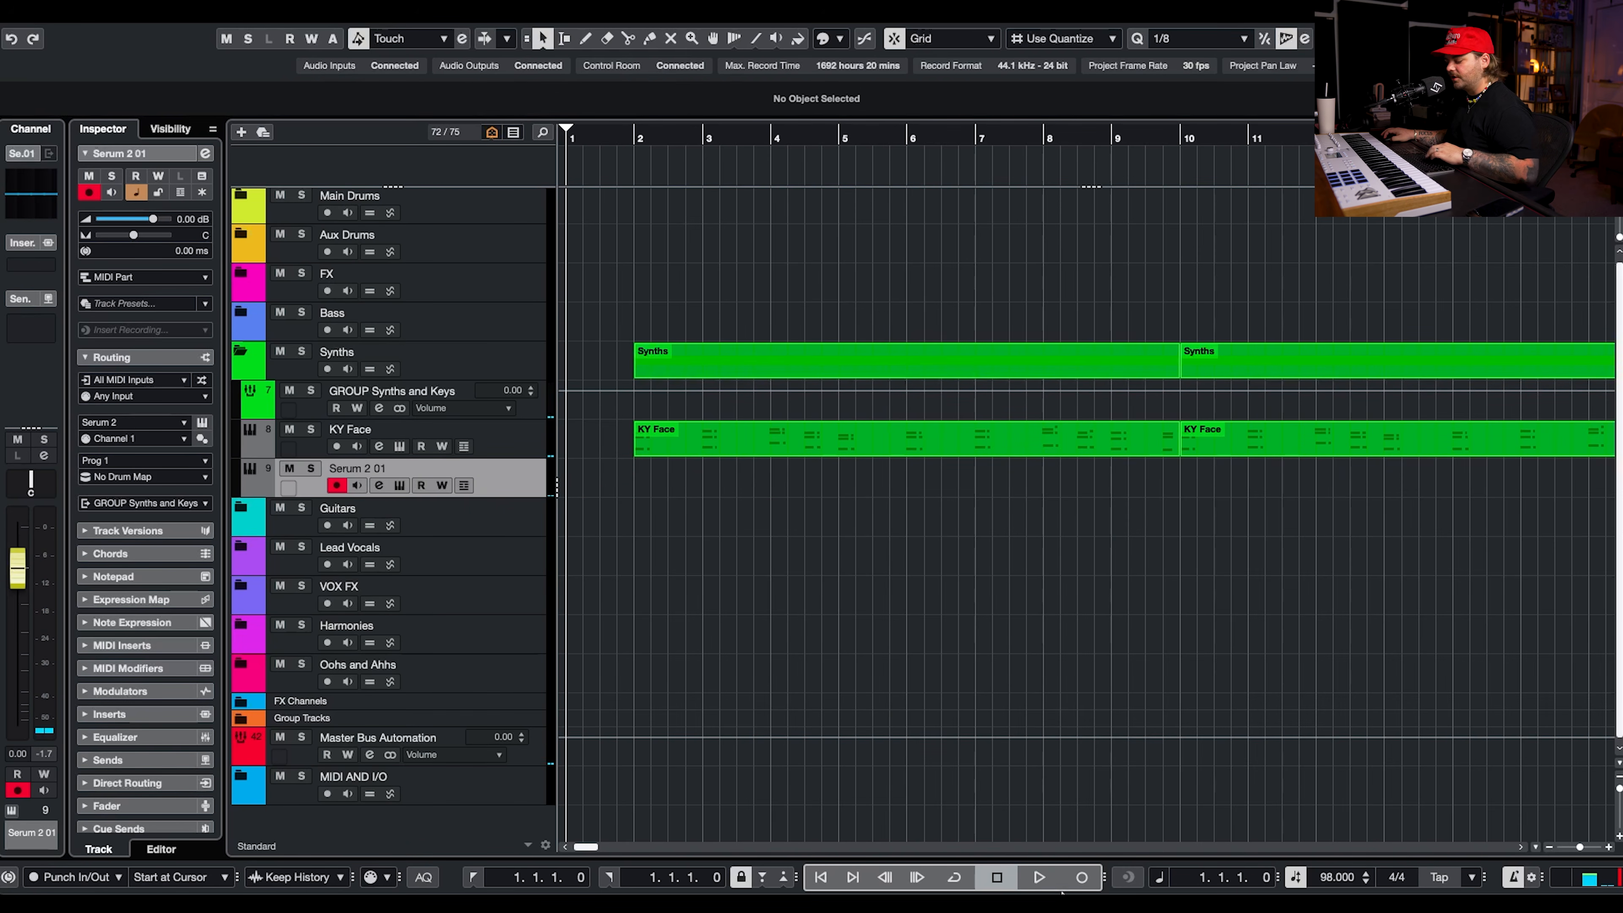
key("ctrl+z")
Open the recorded Serum 2 01 part in the note editor and lower all note velocities together, bringing the first note to 70.
double_click(869, 476)
left_click_drag(1130, 446, 430, 663)
left_click(448, 333)
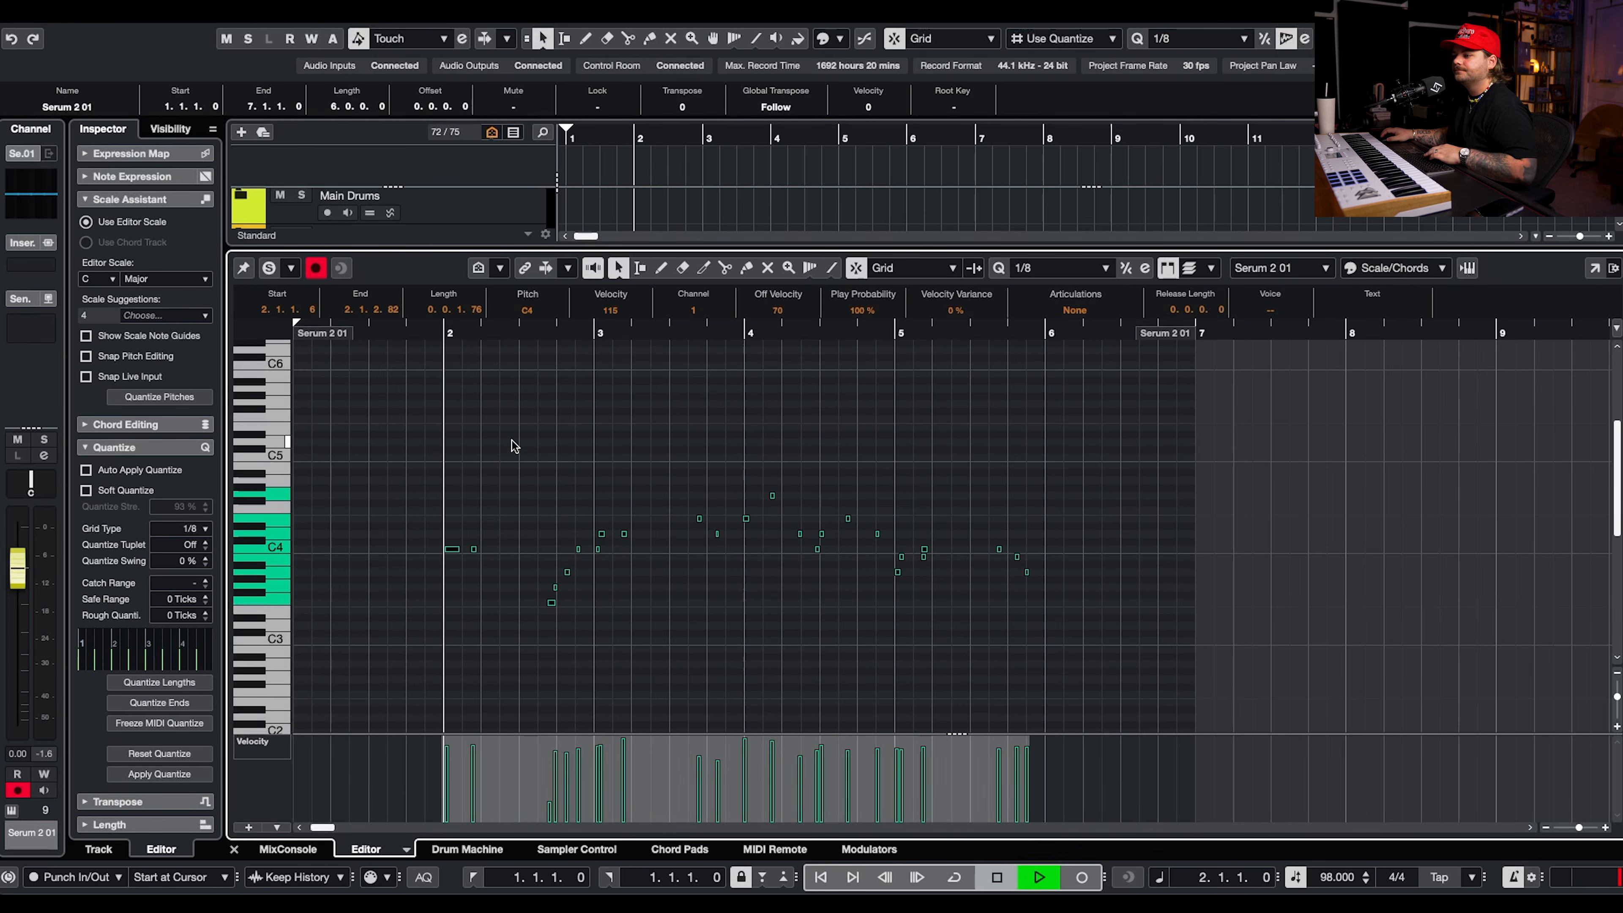
key("space")
key("space")
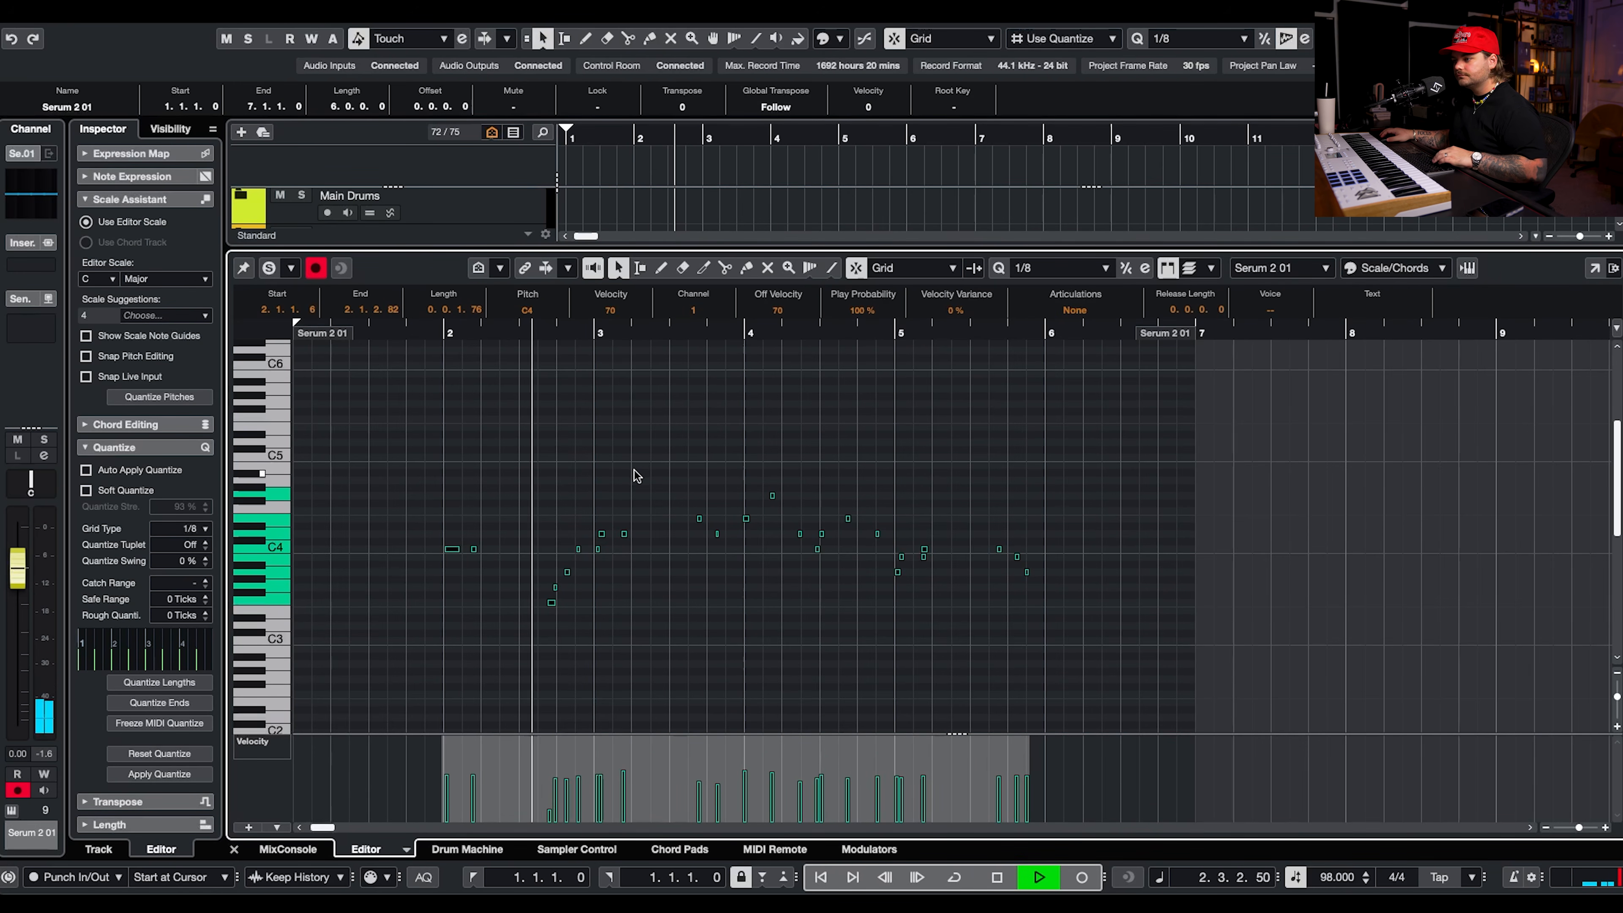
left_click(645, 641)
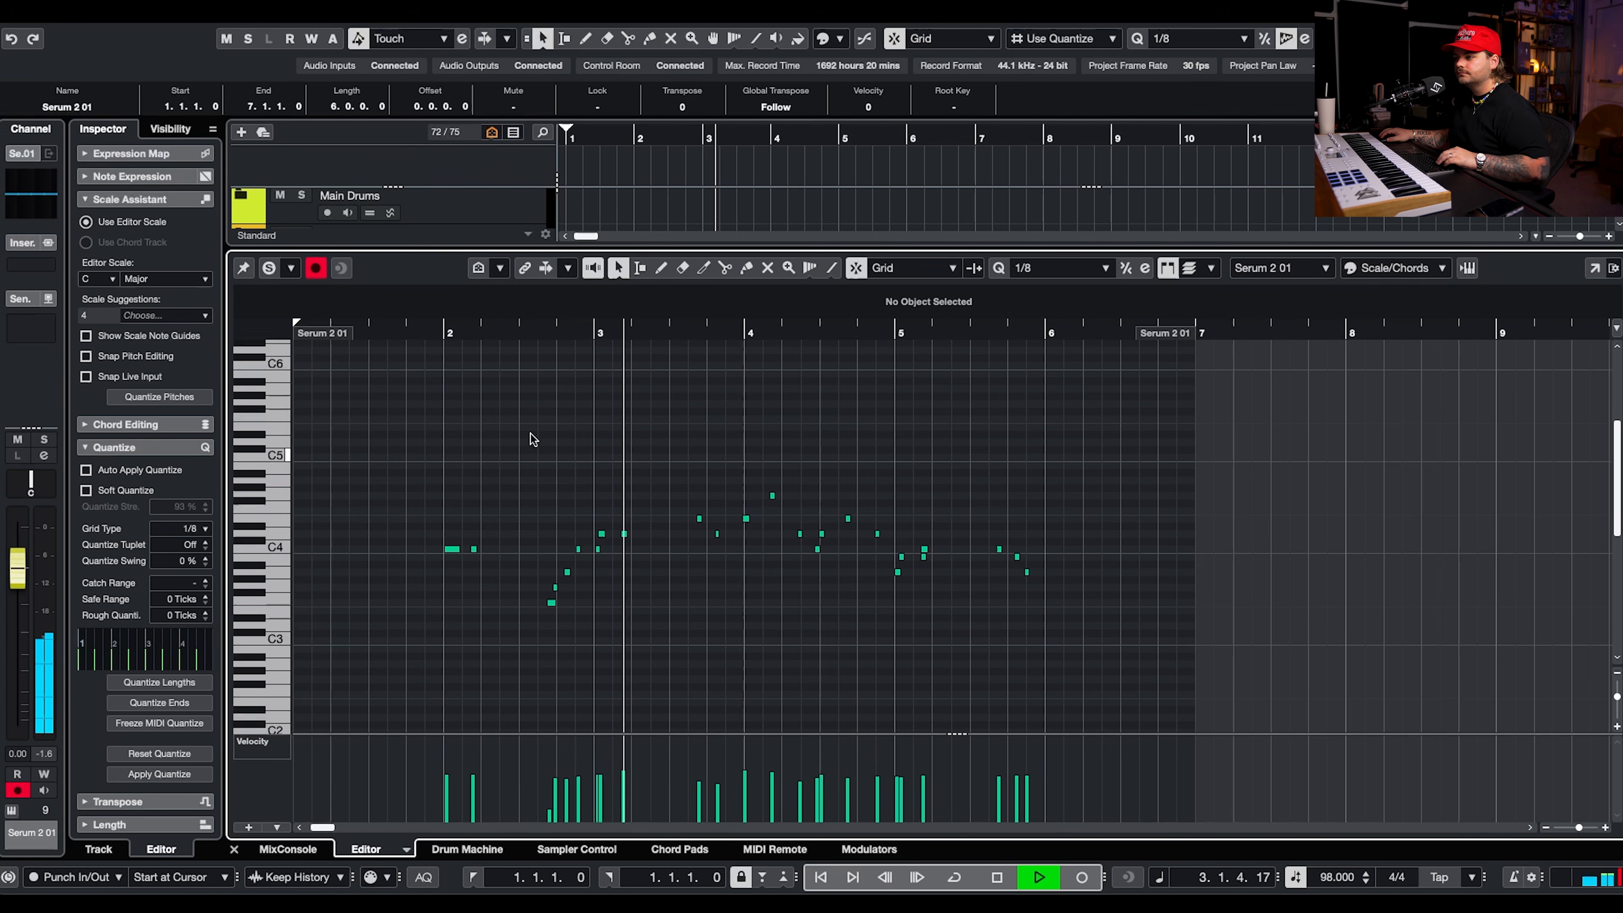
Audition the melody from bar 2, turn off snapping and set the short G3 note's start to 2.3.4.119.
left_click(428, 333)
scroll(571, 617, "up", 5)
scroll(554, 614, "left", 3)
scroll(554, 613, "right", 2)
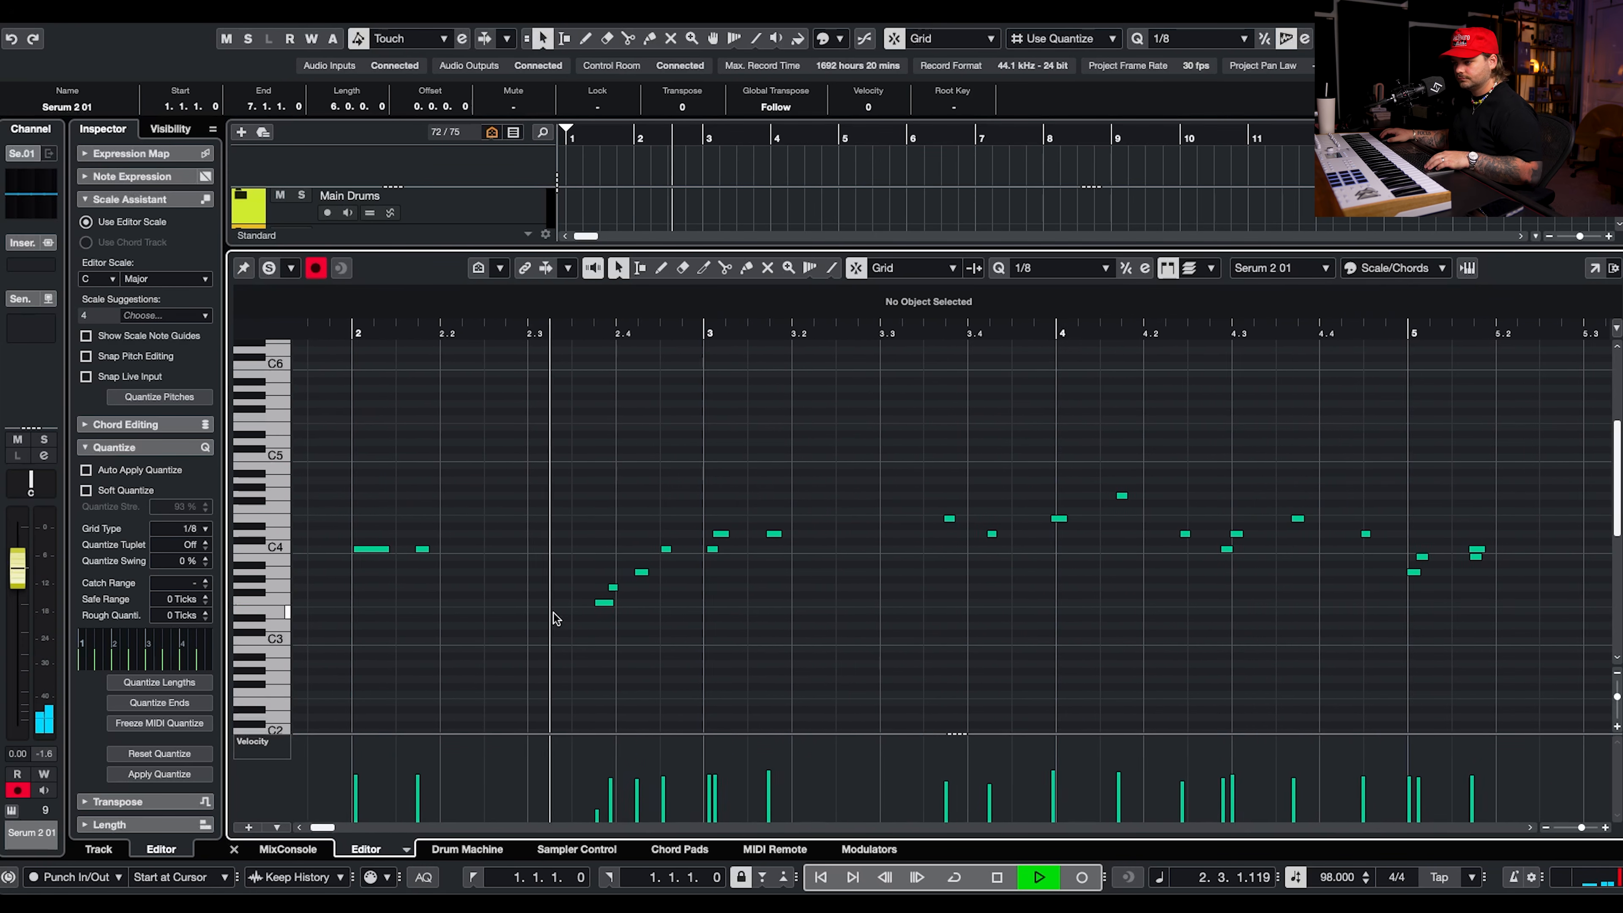
scroll(554, 613, "up", 1)
key("space")
key("j")
scroll(627, 618, "up", 4)
left_click(629, 620)
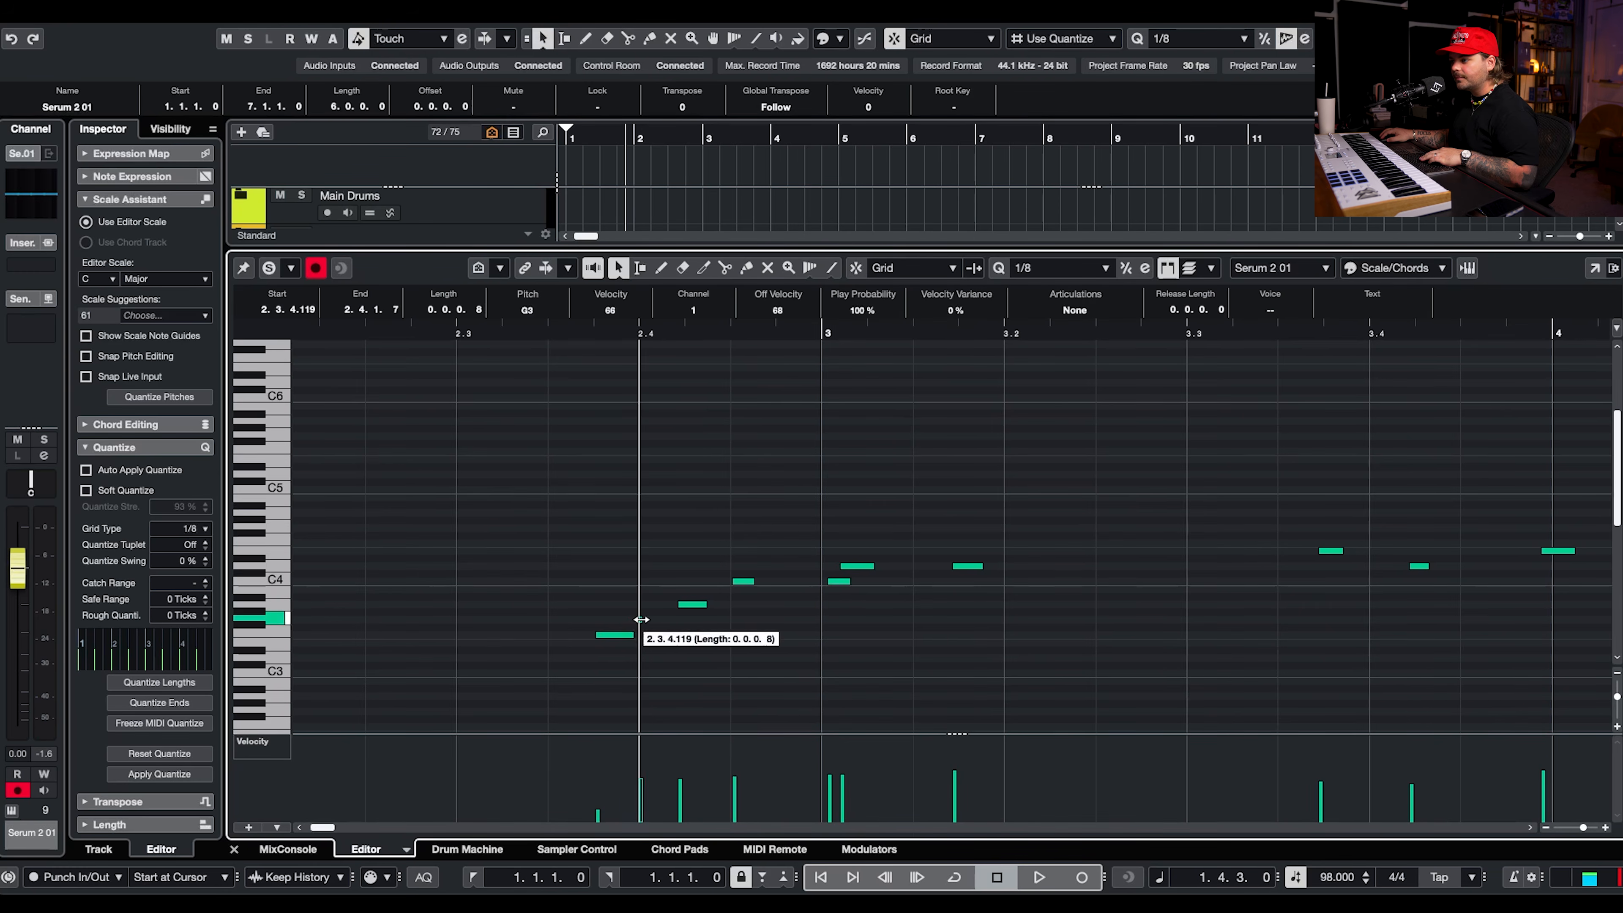
Draw a short A3 grace note at 2.4.3 and start the following C4 at 2.4.3.9 with velocity 115.
scroll(728, 613, "up", 4)
key("8")
left_click(731, 613)
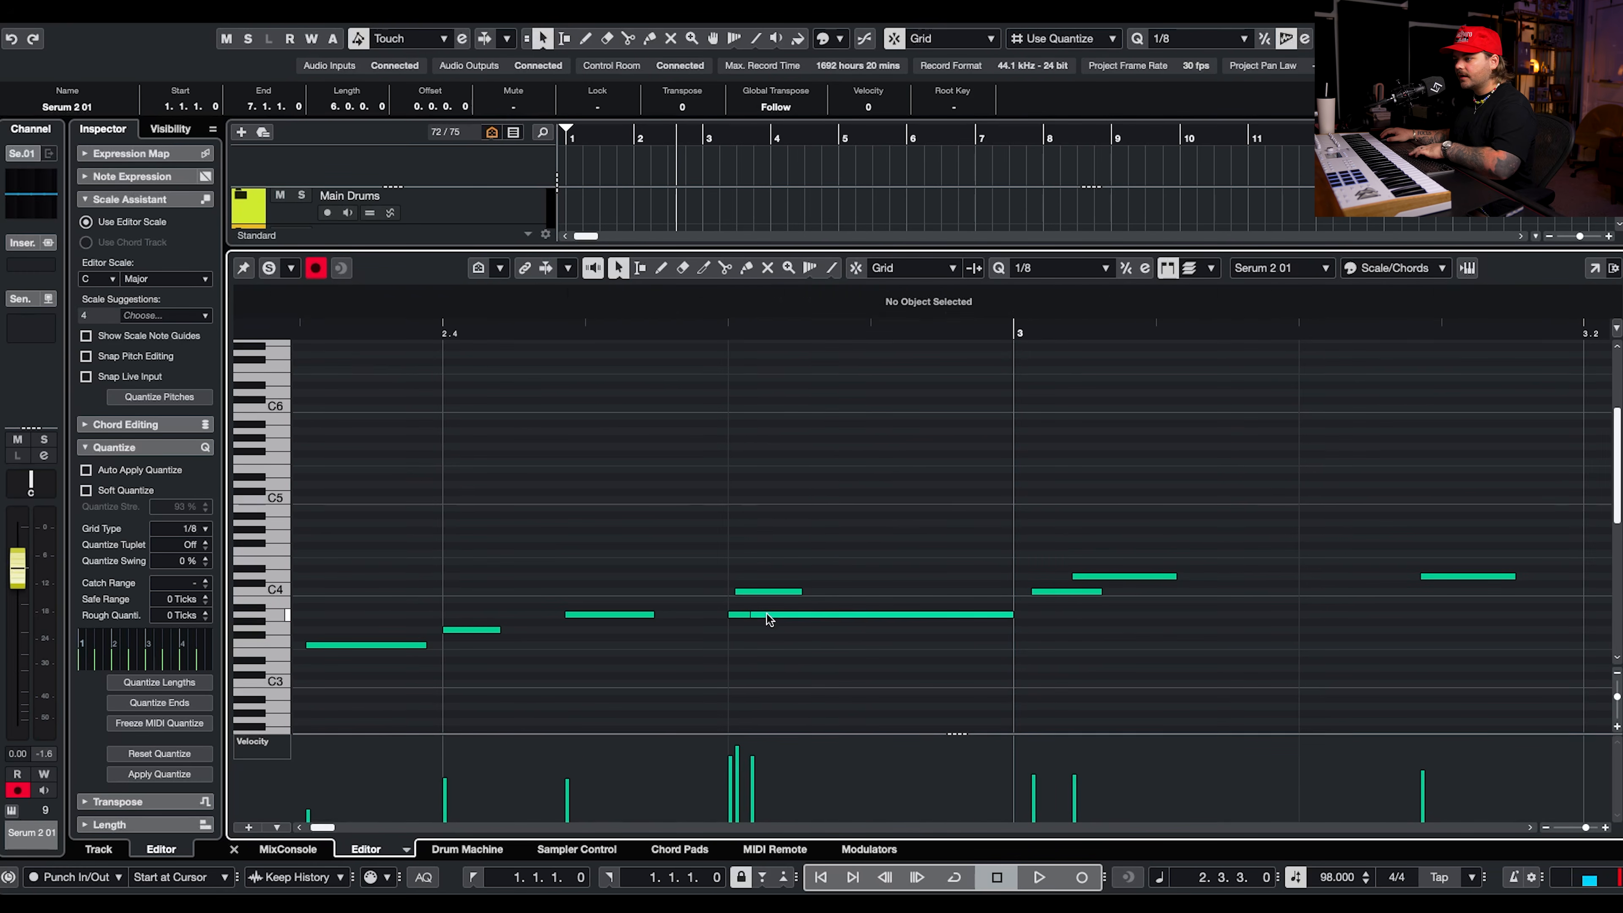
key("1")
left_click(759, 594)
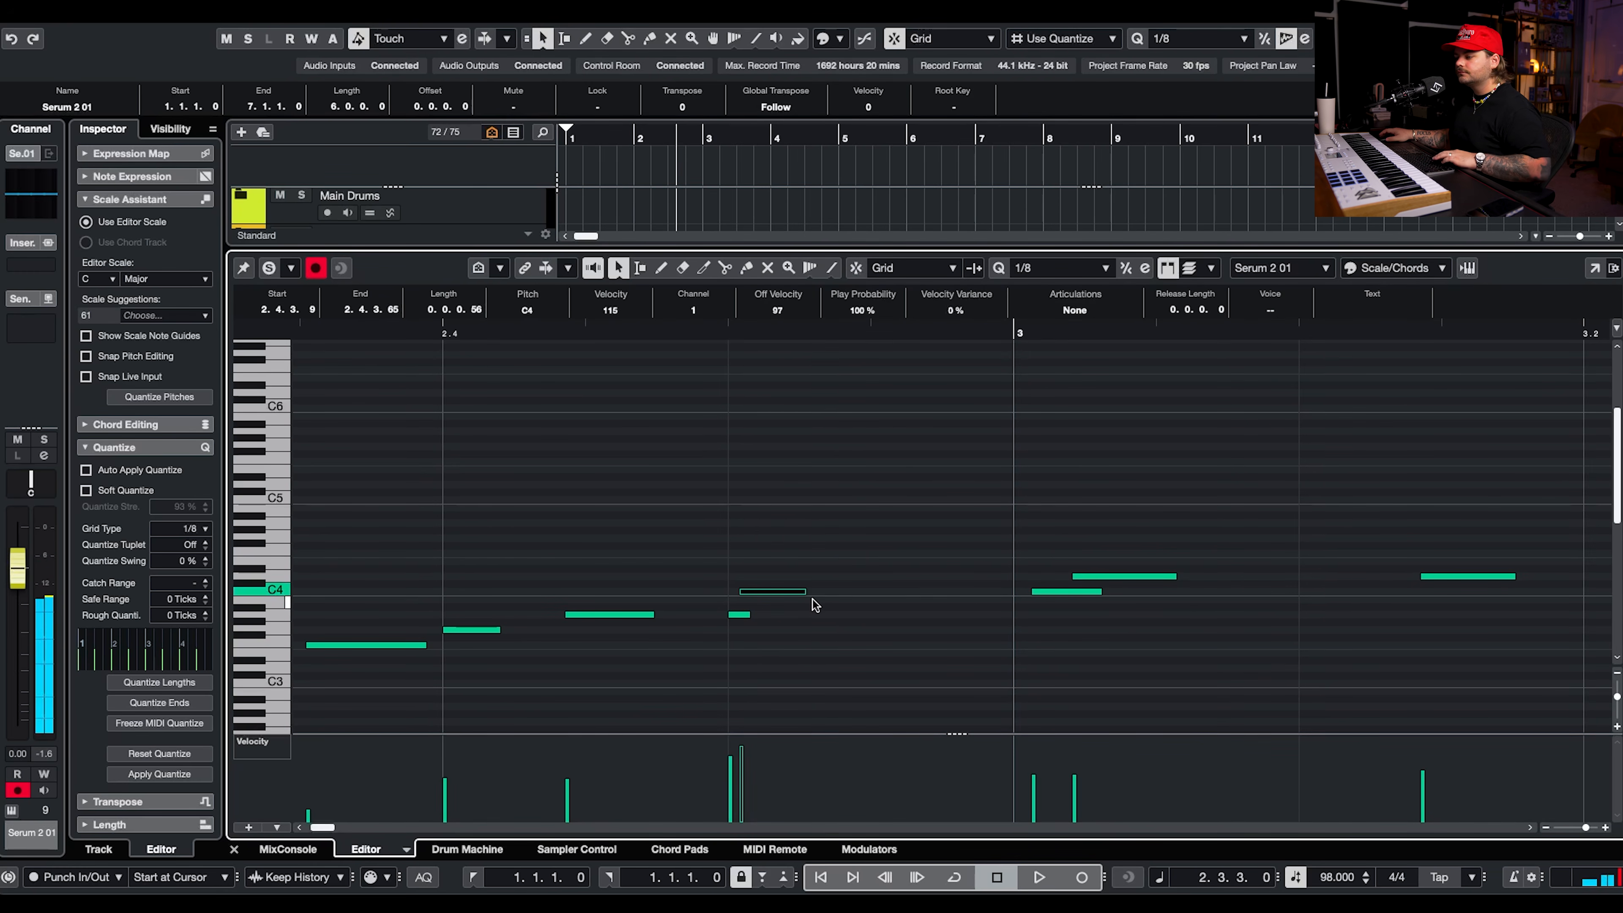
key("space")
Raise the velocity of the D4 note just after bar 3 starts, lengthen the note and audition the melody.
scroll(824, 581, "down", 4)
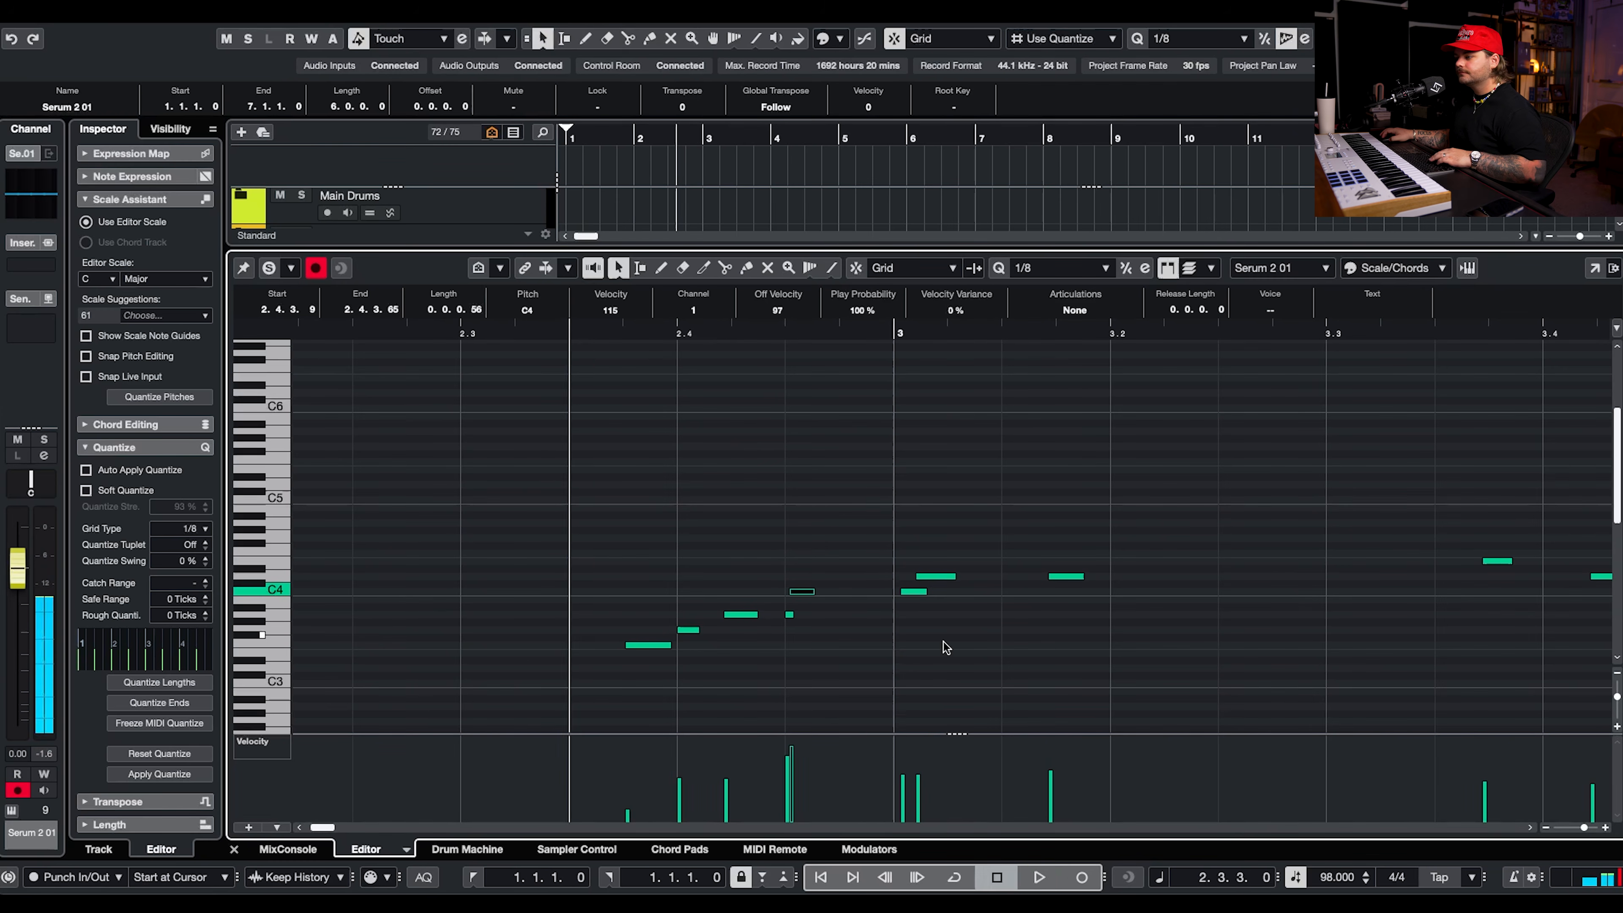
left_click_drag(930, 762, 926, 749)
key("space")
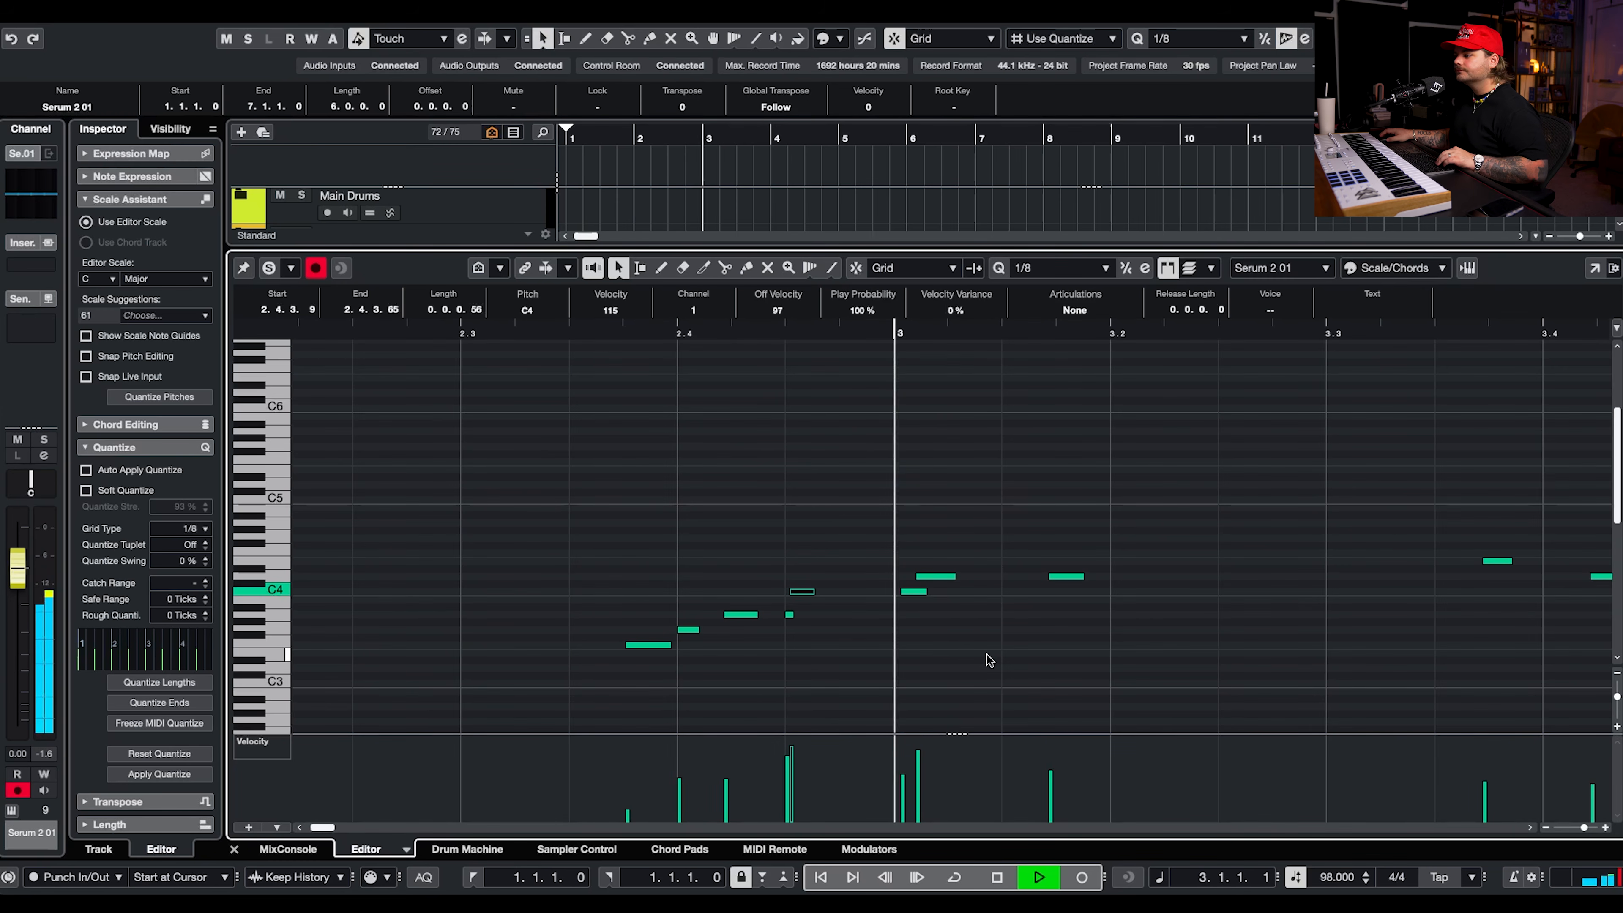
key("space")
left_click_drag(954, 576, 994, 576)
key("space")
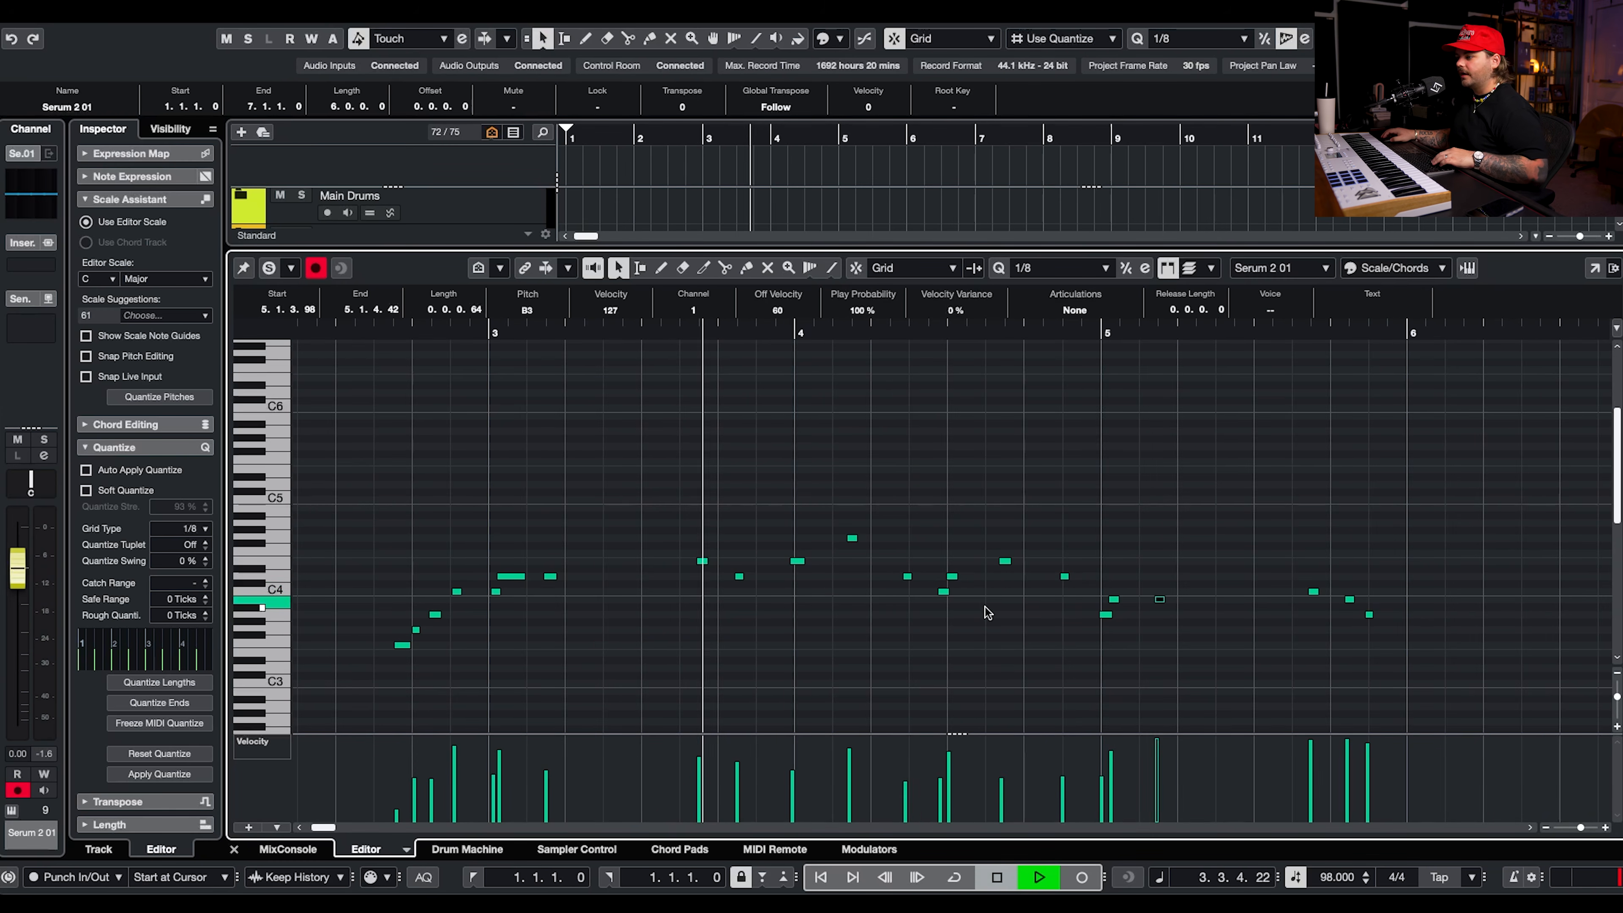
Close the note editor and split the Serum 2 01 part at bars 2 and 6.
key("Return")
key("3")
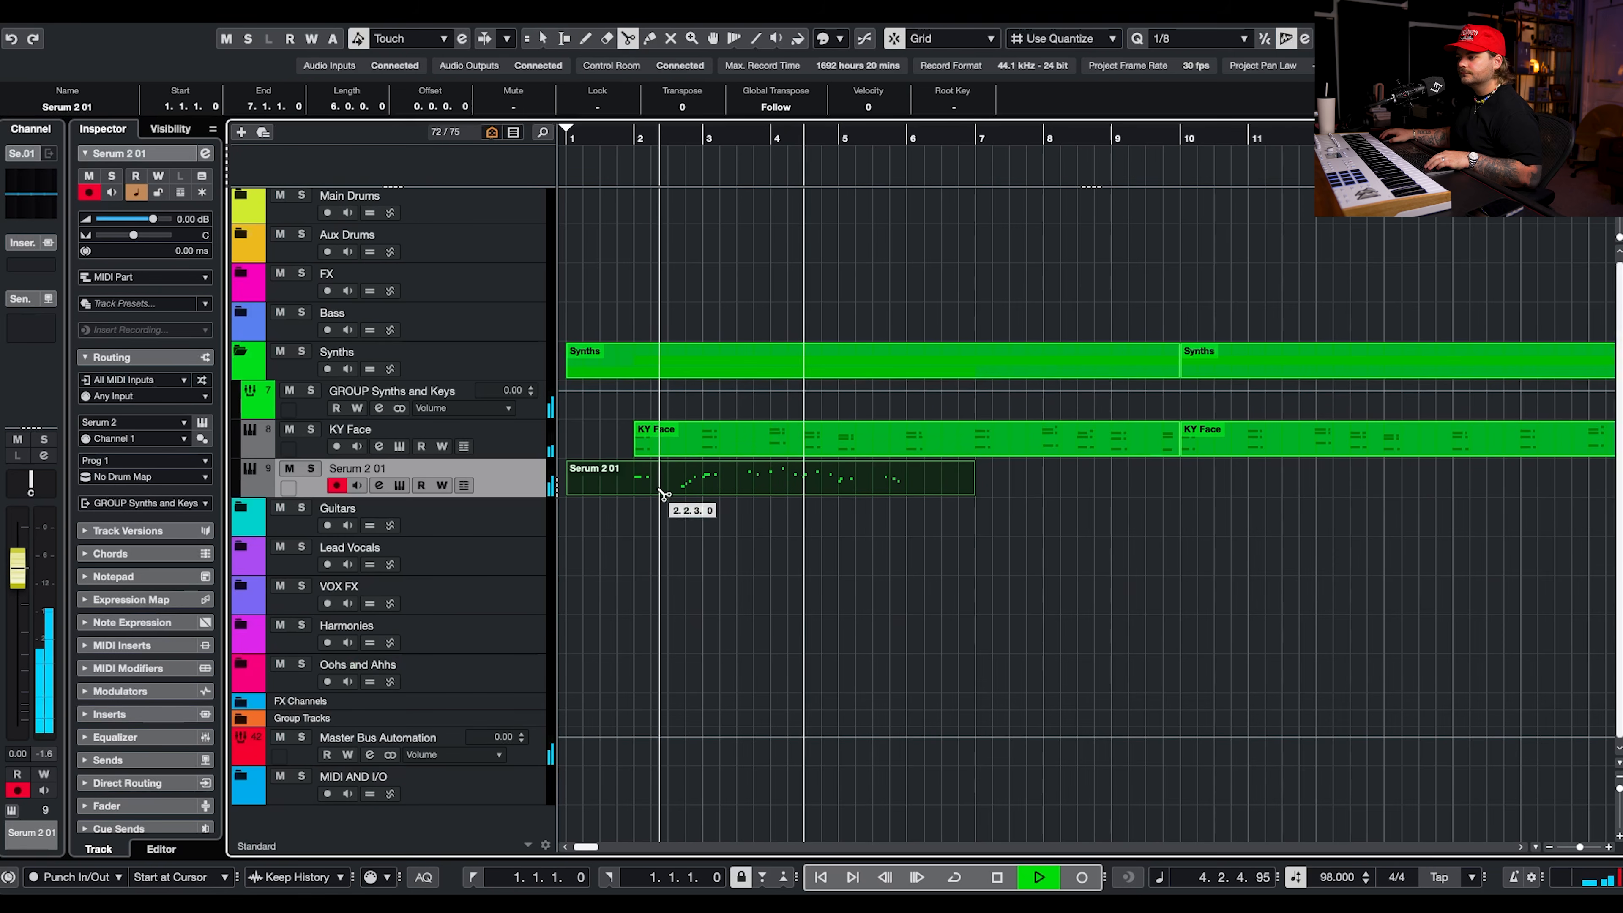
left_click(631, 489)
left_click(907, 491)
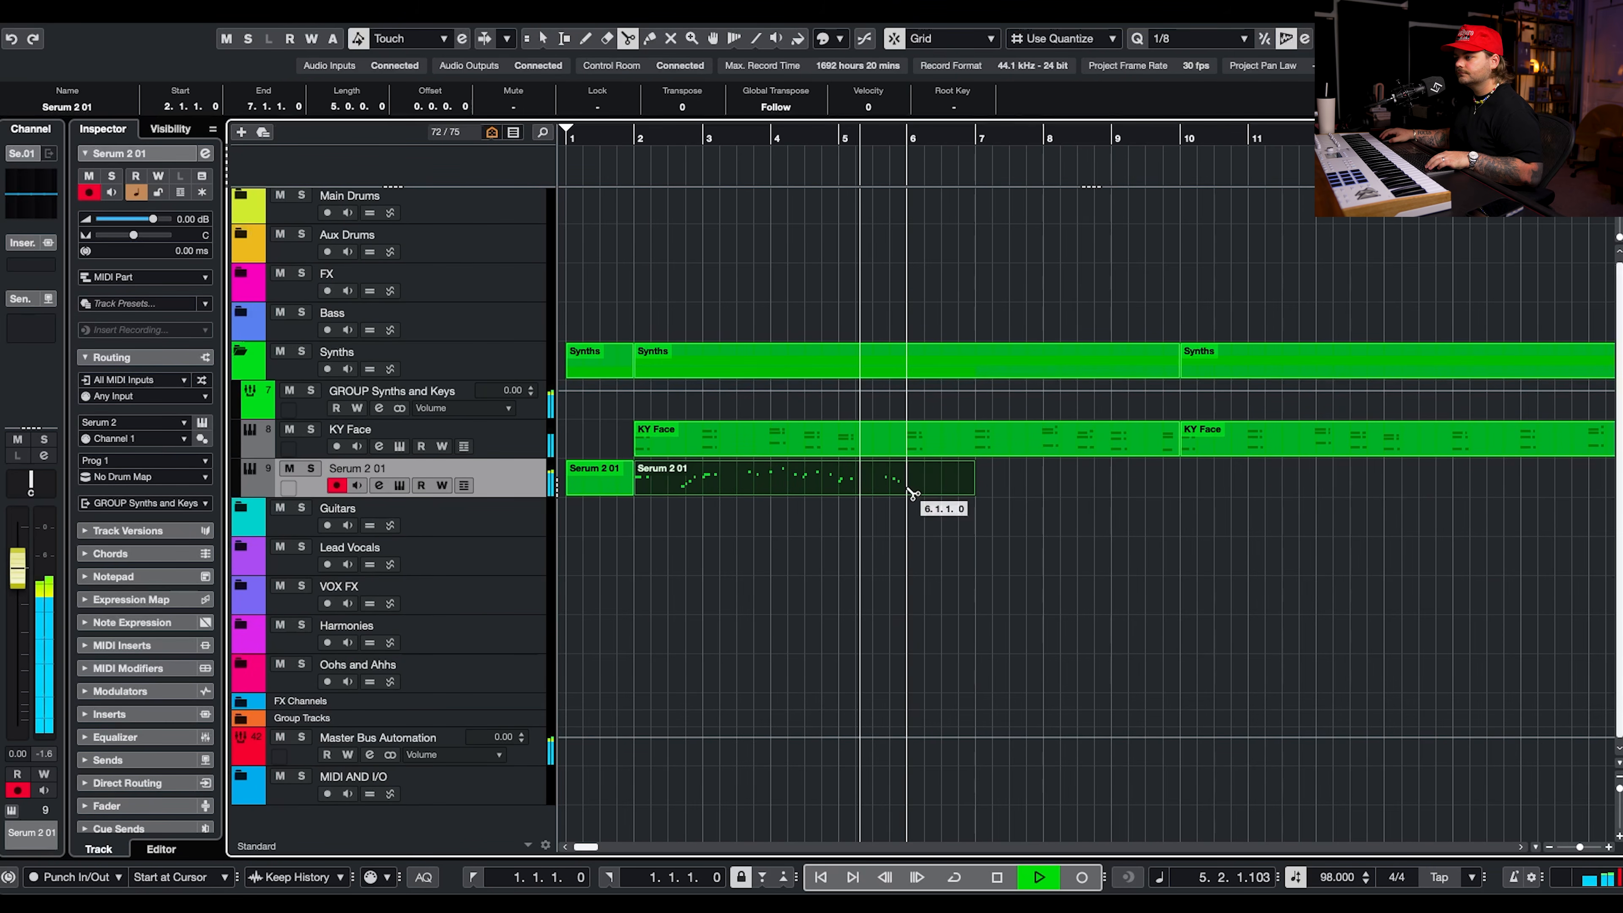
Delete the split-off pieces of the Serum 2 01 part before bar 2 and after bar 6.
key("1")
left_click(934, 489)
key("Delete")
left_click(583, 472)
key("Delete")
Raise the two B3 notes at 5.1.1.48 and 5.1.3.98 to C4 while playing the melody, and close the note editor.
key("space")
left_click(801, 137)
key("space")
key("Return")
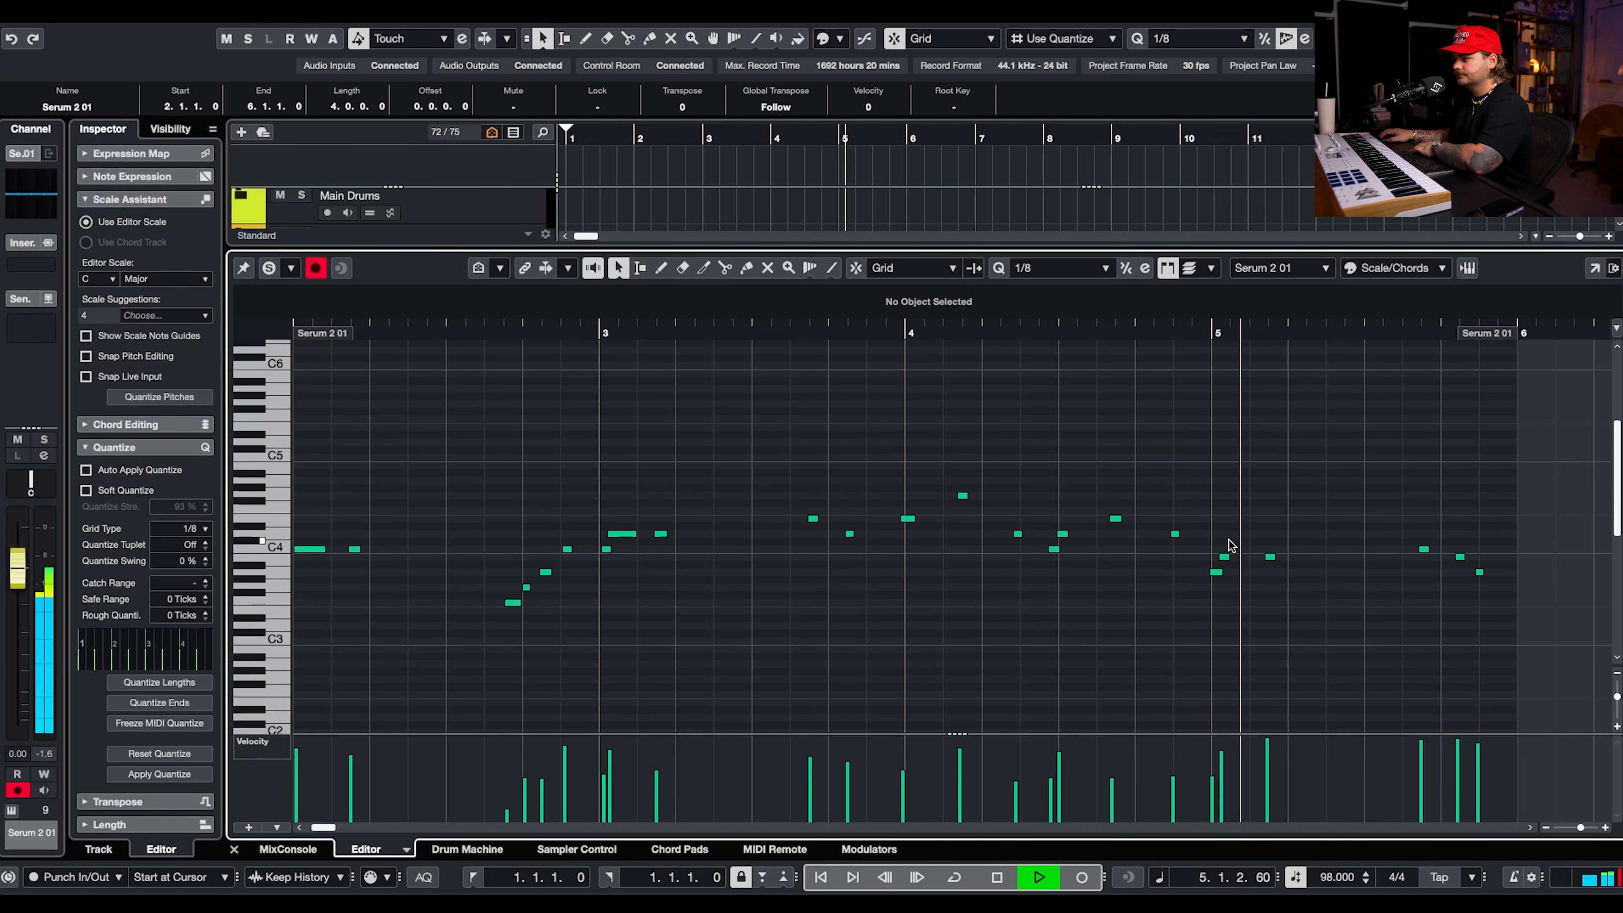
left_click(1269, 557)
key("Up")
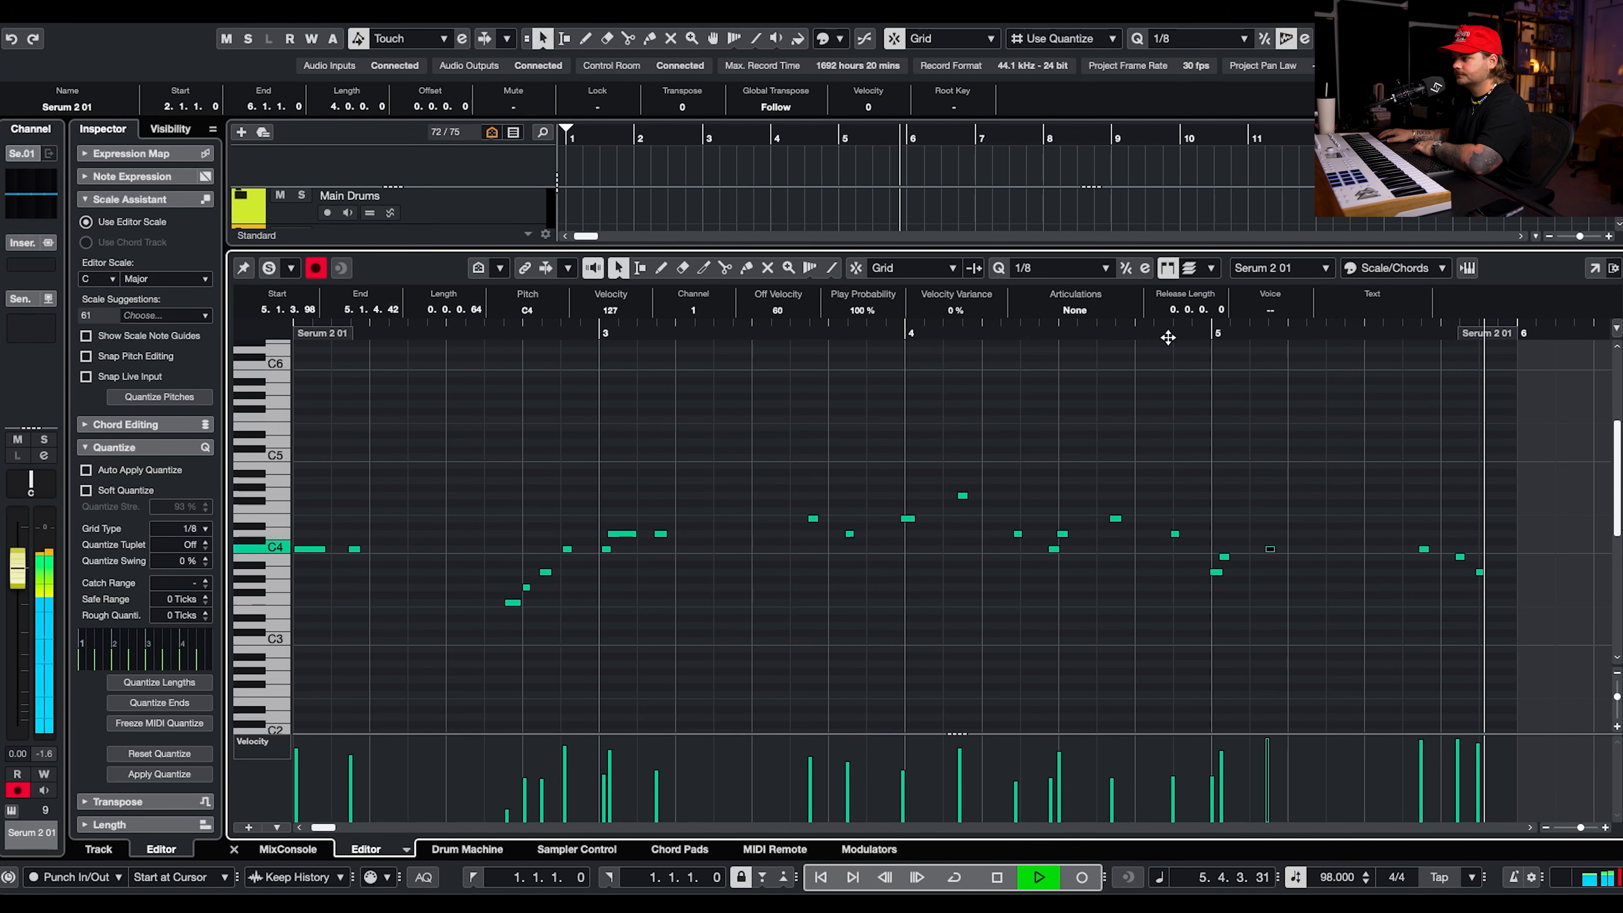
left_click(1249, 579)
left_click(1222, 559)
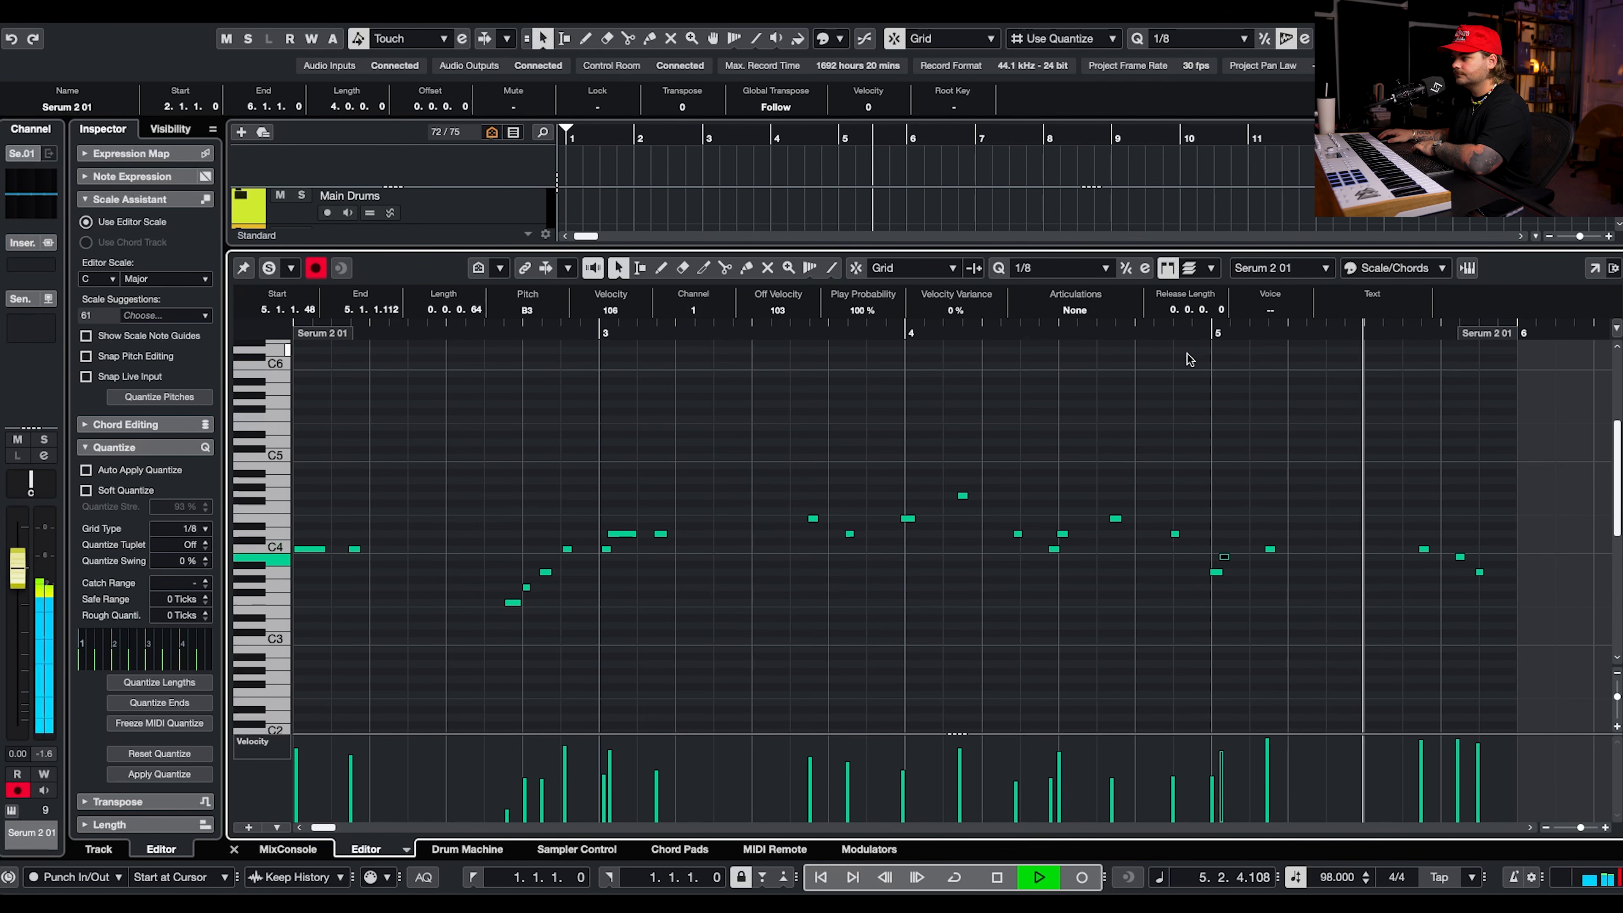
key("Up")
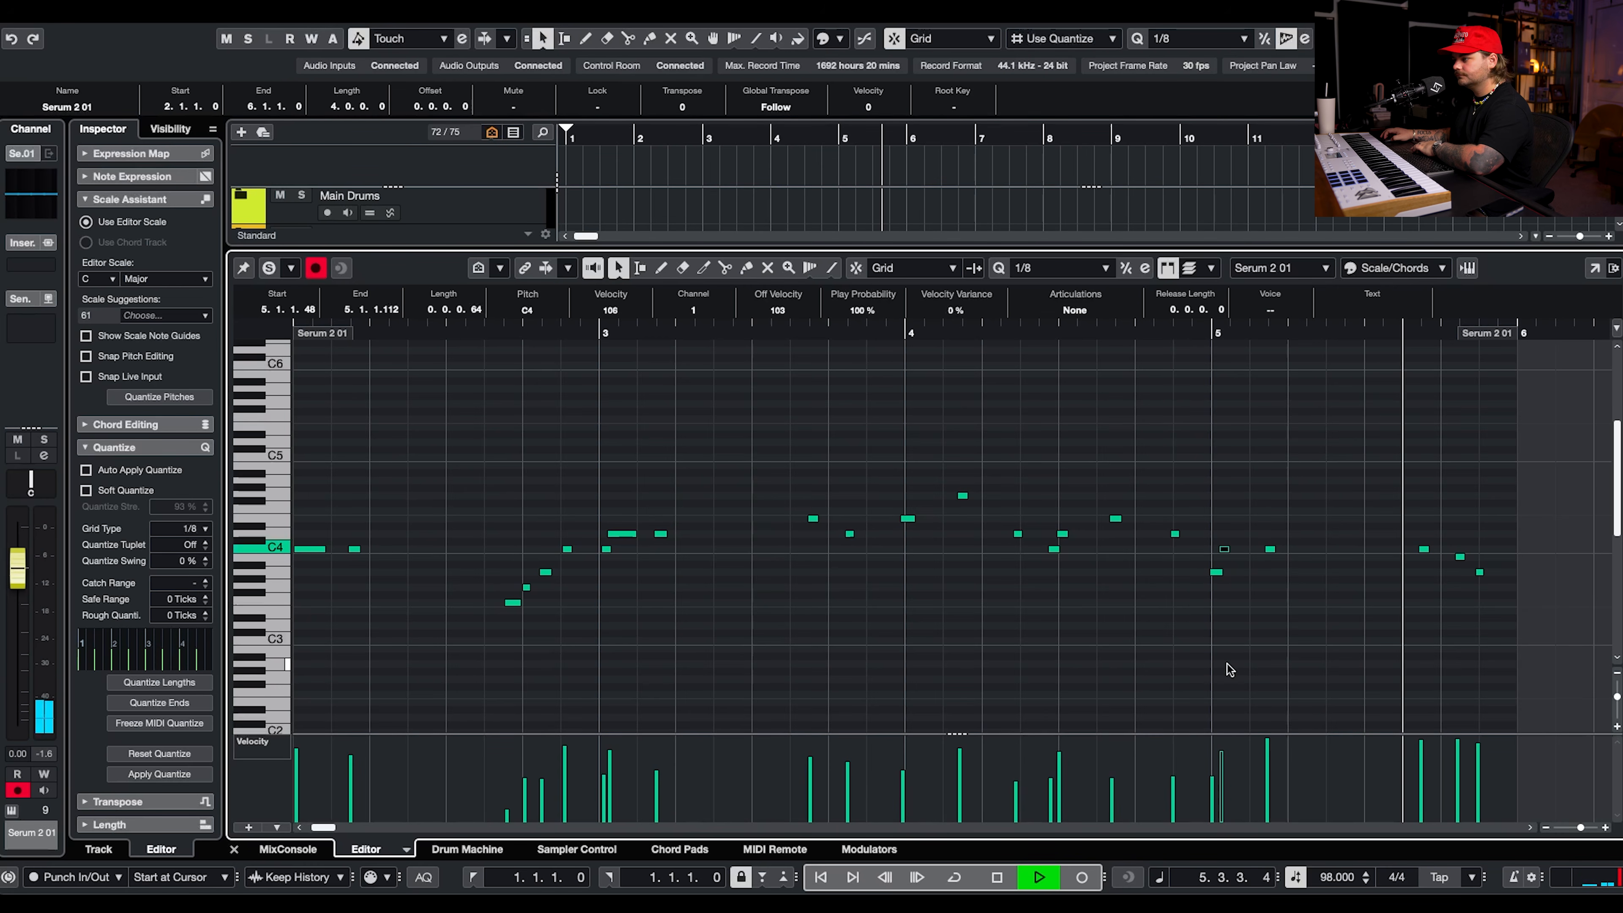
key("space")
key("Return")
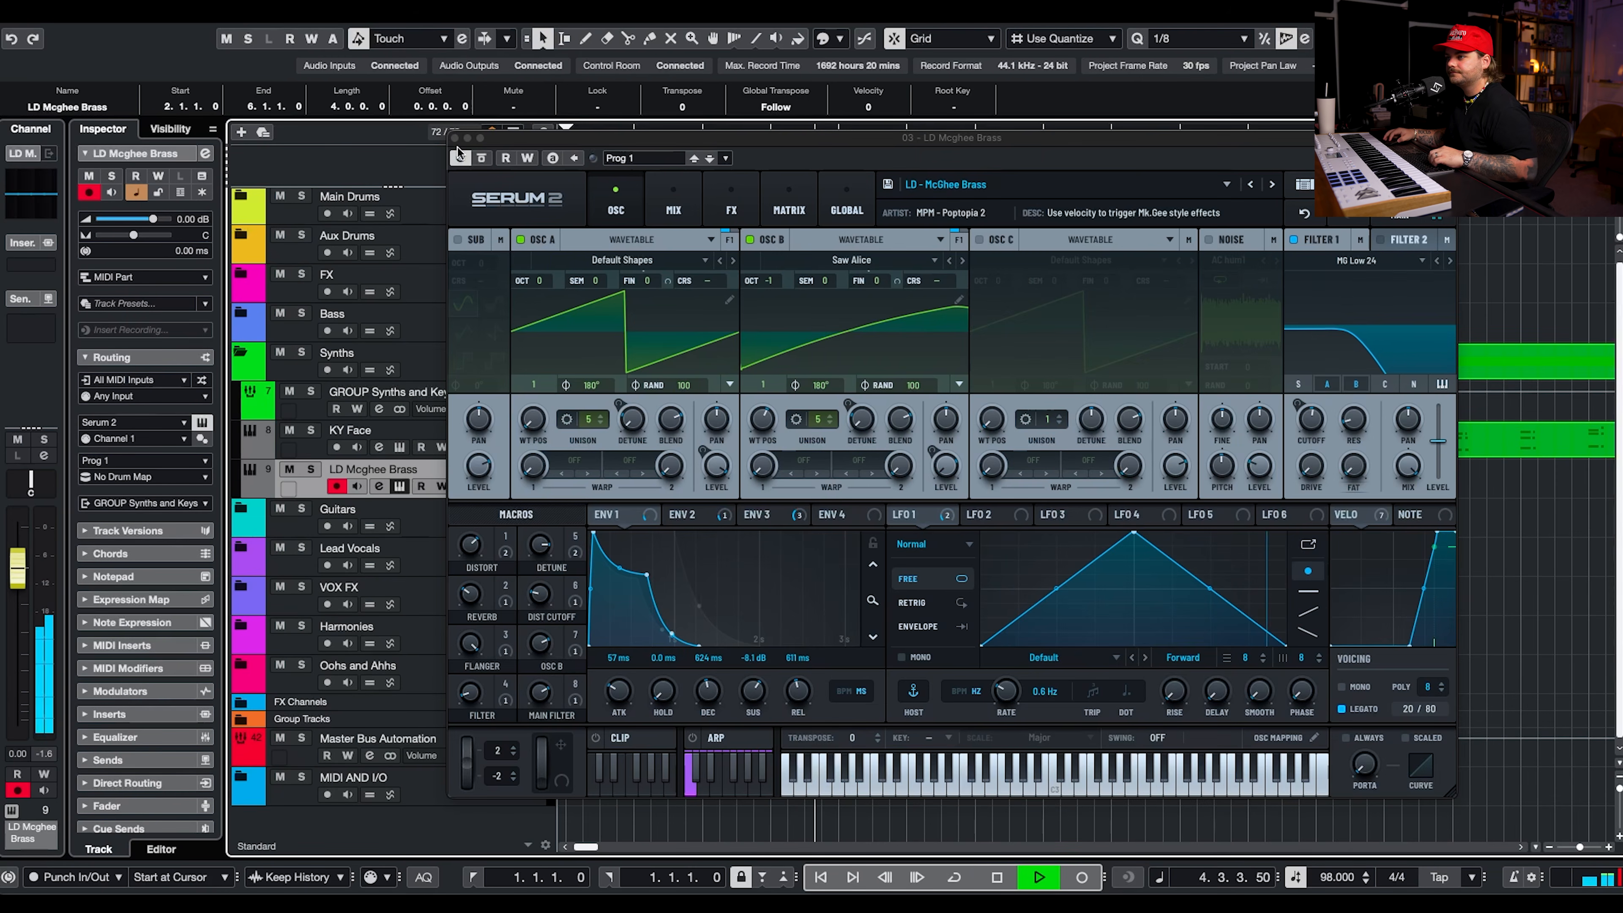
Close the Serum 2 window and repeat the four-bar LD Mcghee Brass part from bar 6 up to bar 18.
left_click(454, 138)
left_click_drag(902, 491, 1611, 515)
scroll(1414, 535, "down", 3)
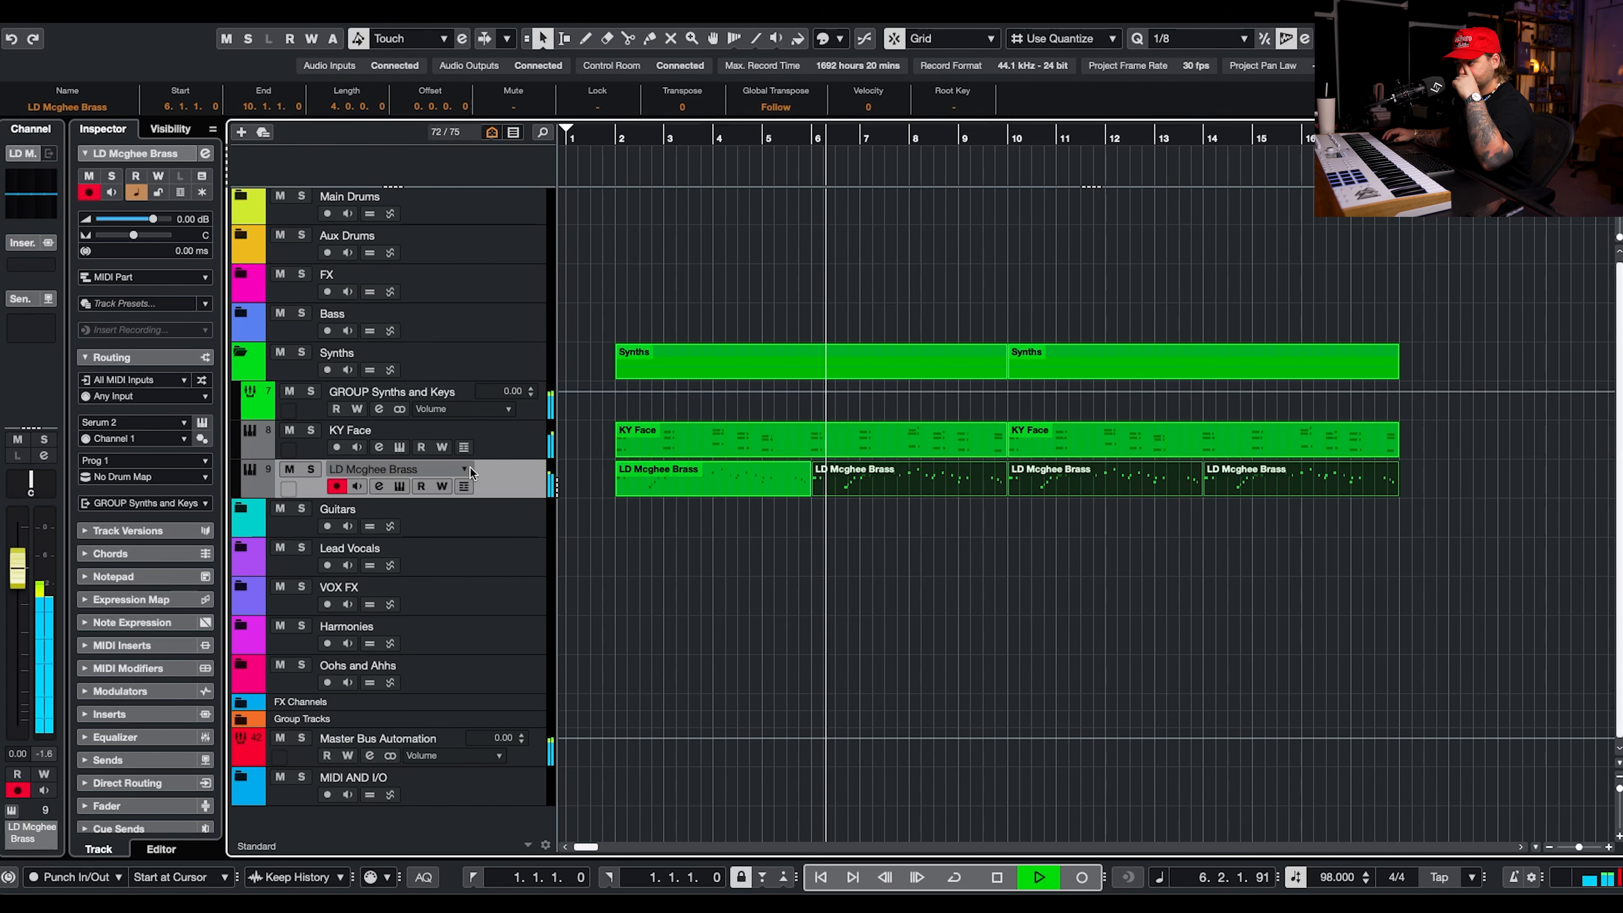
Stop playback and load the L2 Stereo limiter into the first insert slot of the LD Mcghee Brass channel.
key("space")
left_click(378, 488)
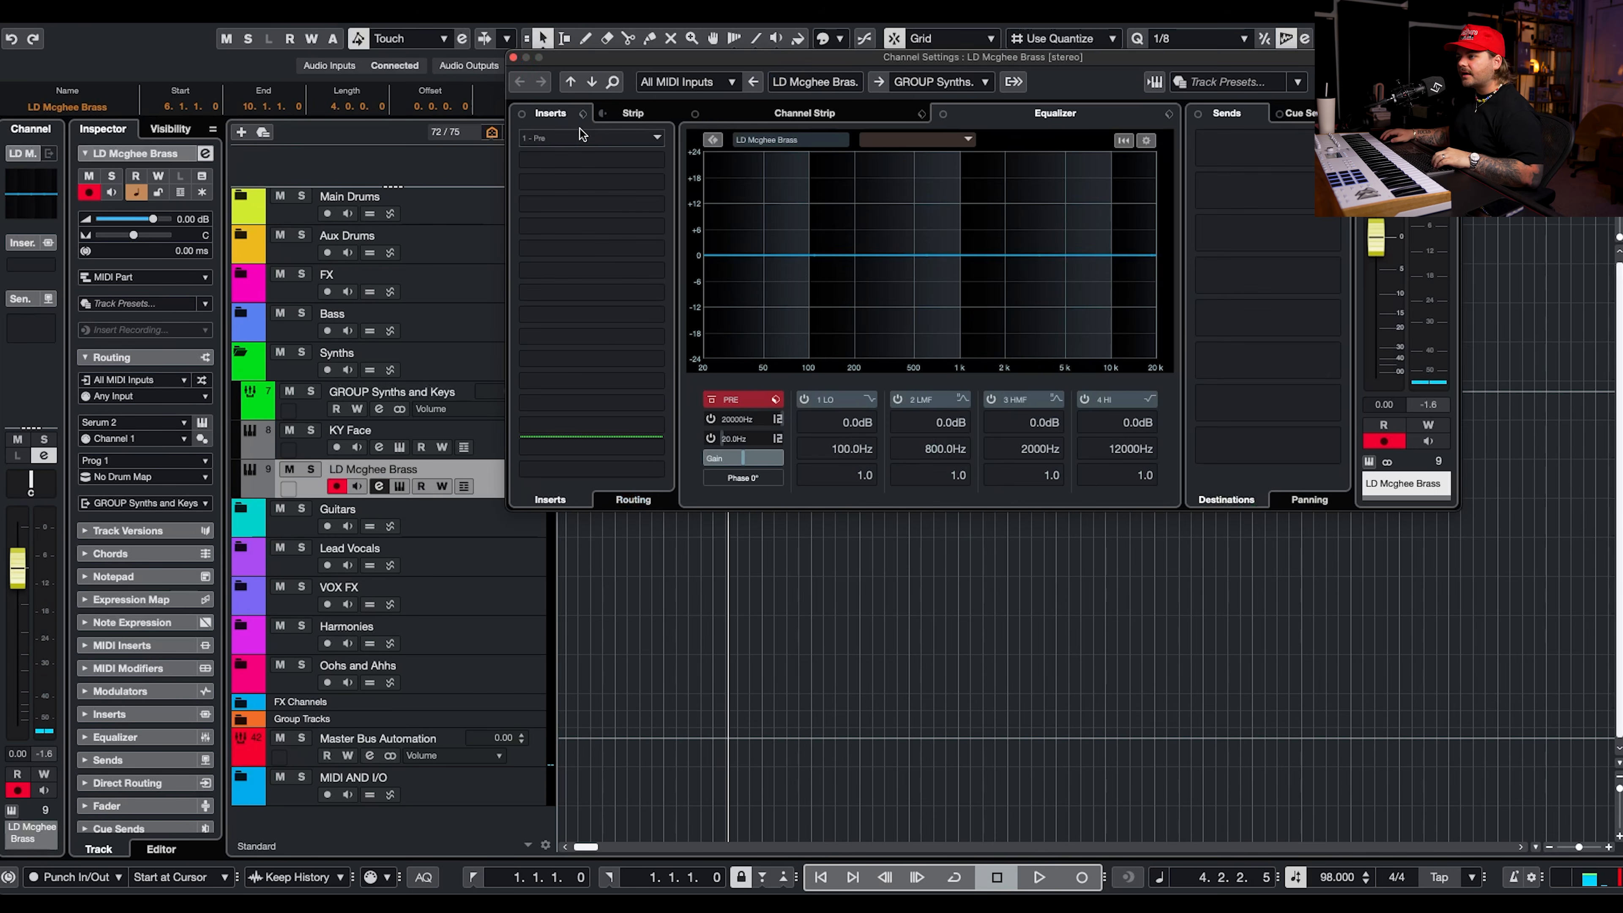
left_click(579, 133)
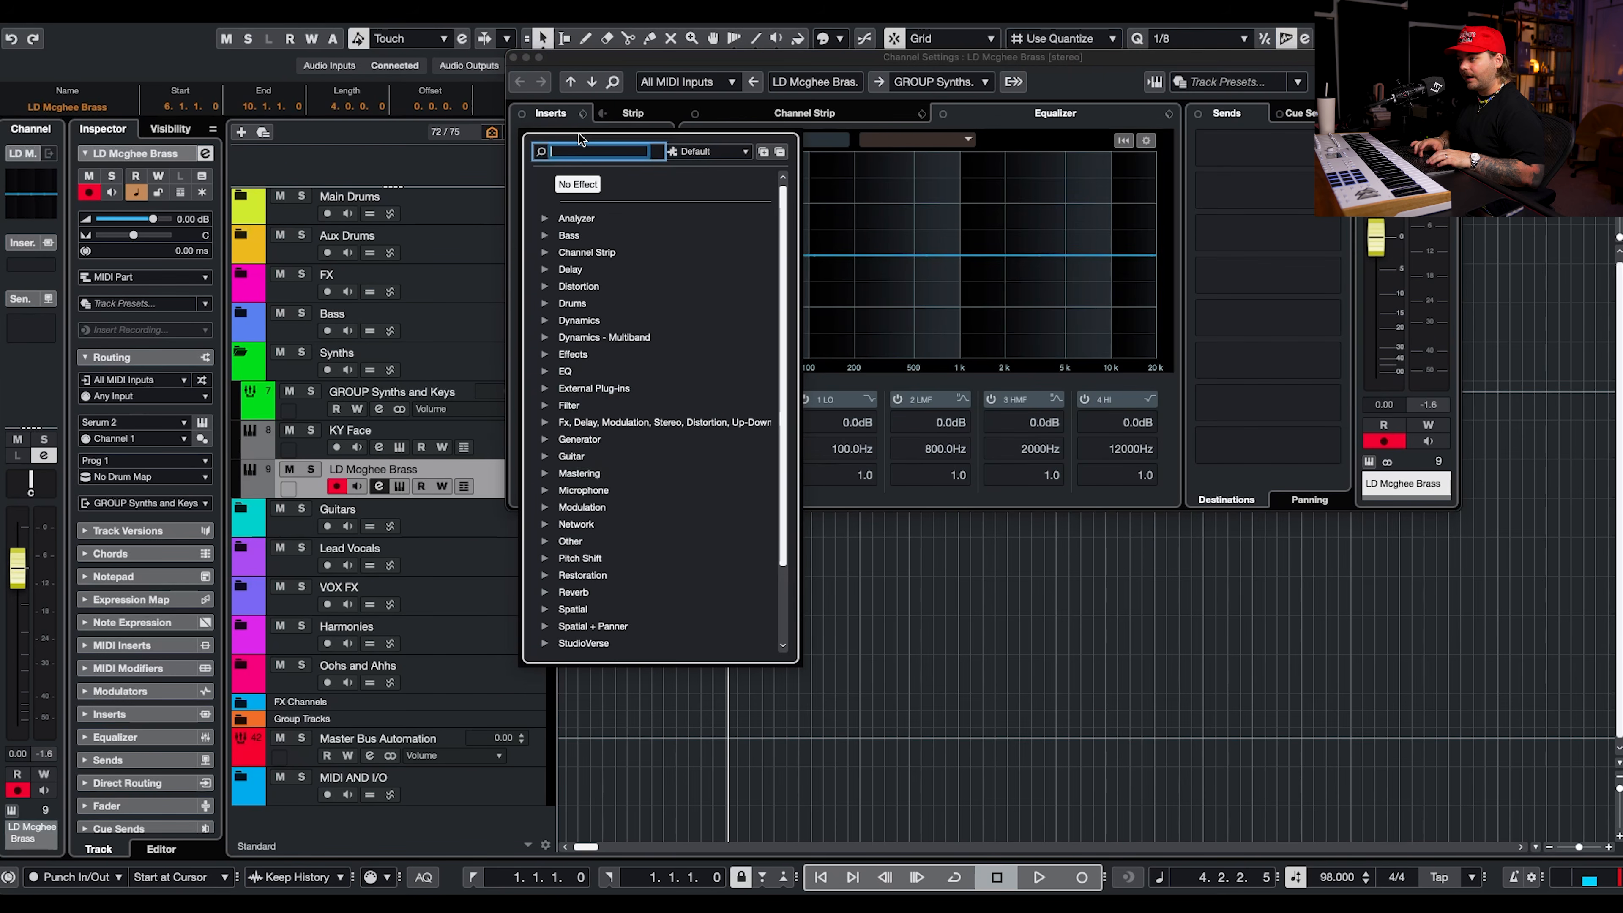
type("l2")
double_click(605, 271)
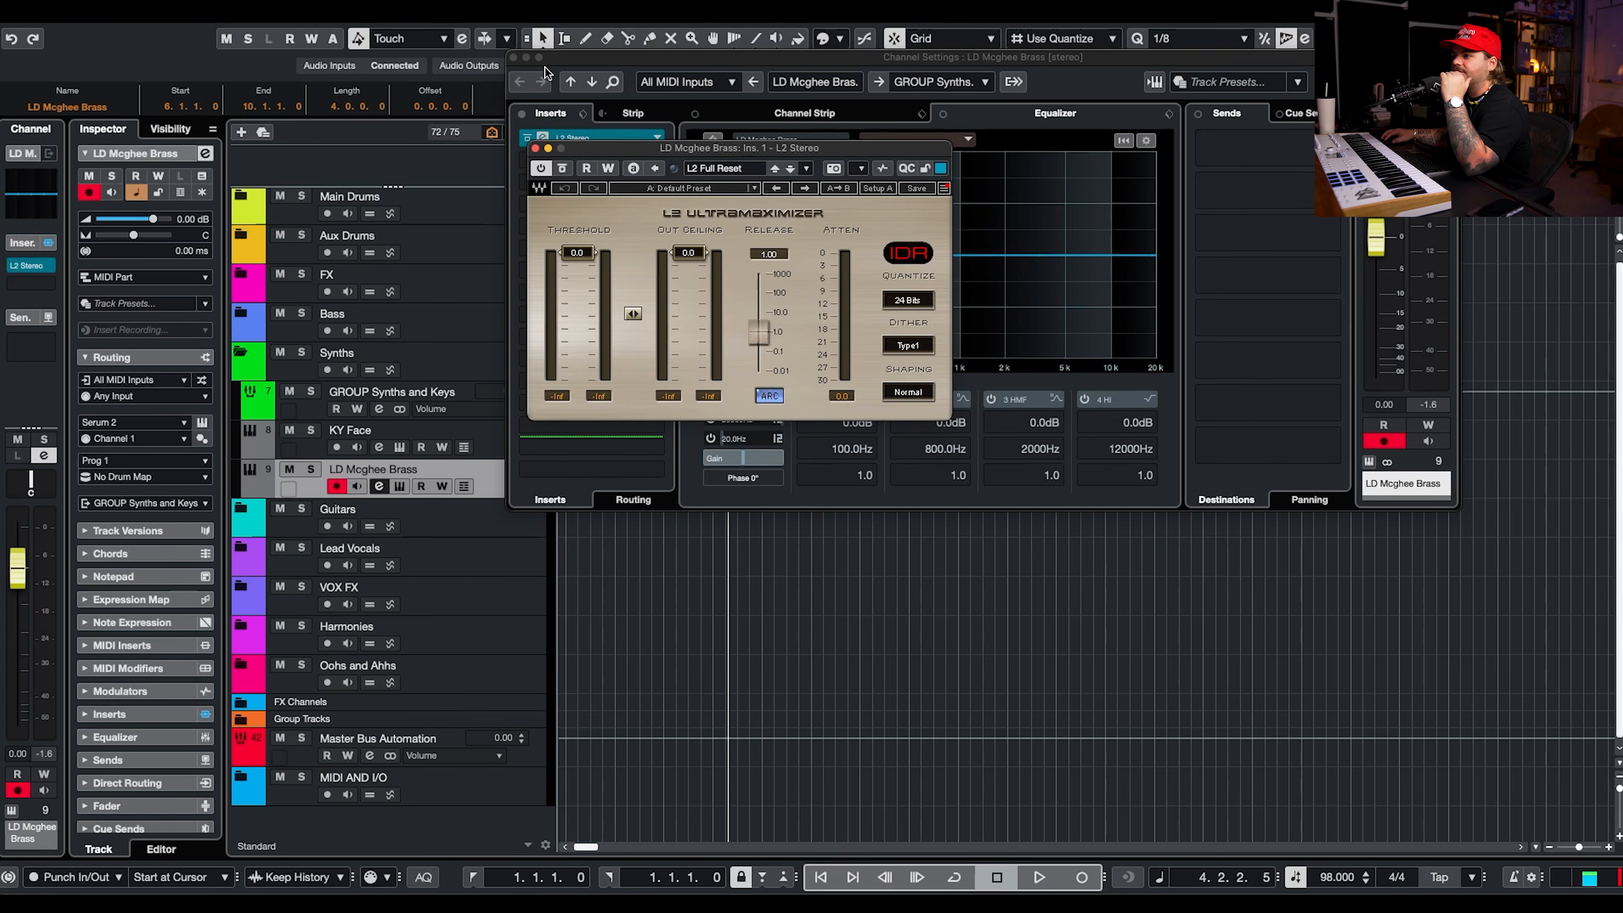
left_click(514, 57)
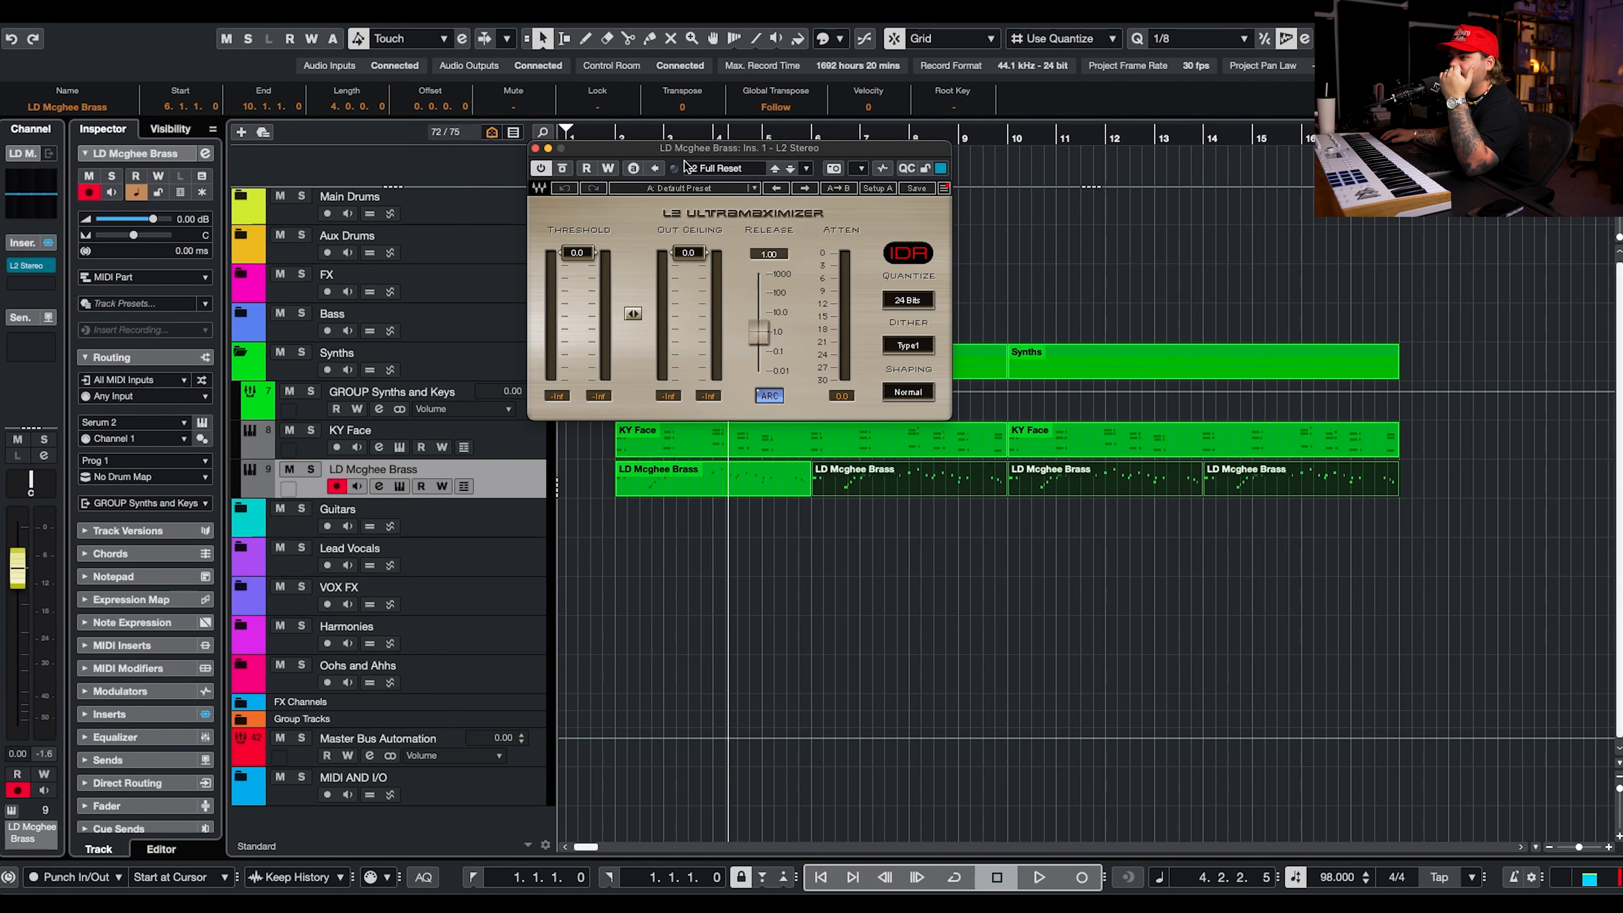
left_click_drag(688, 155, 774, 105)
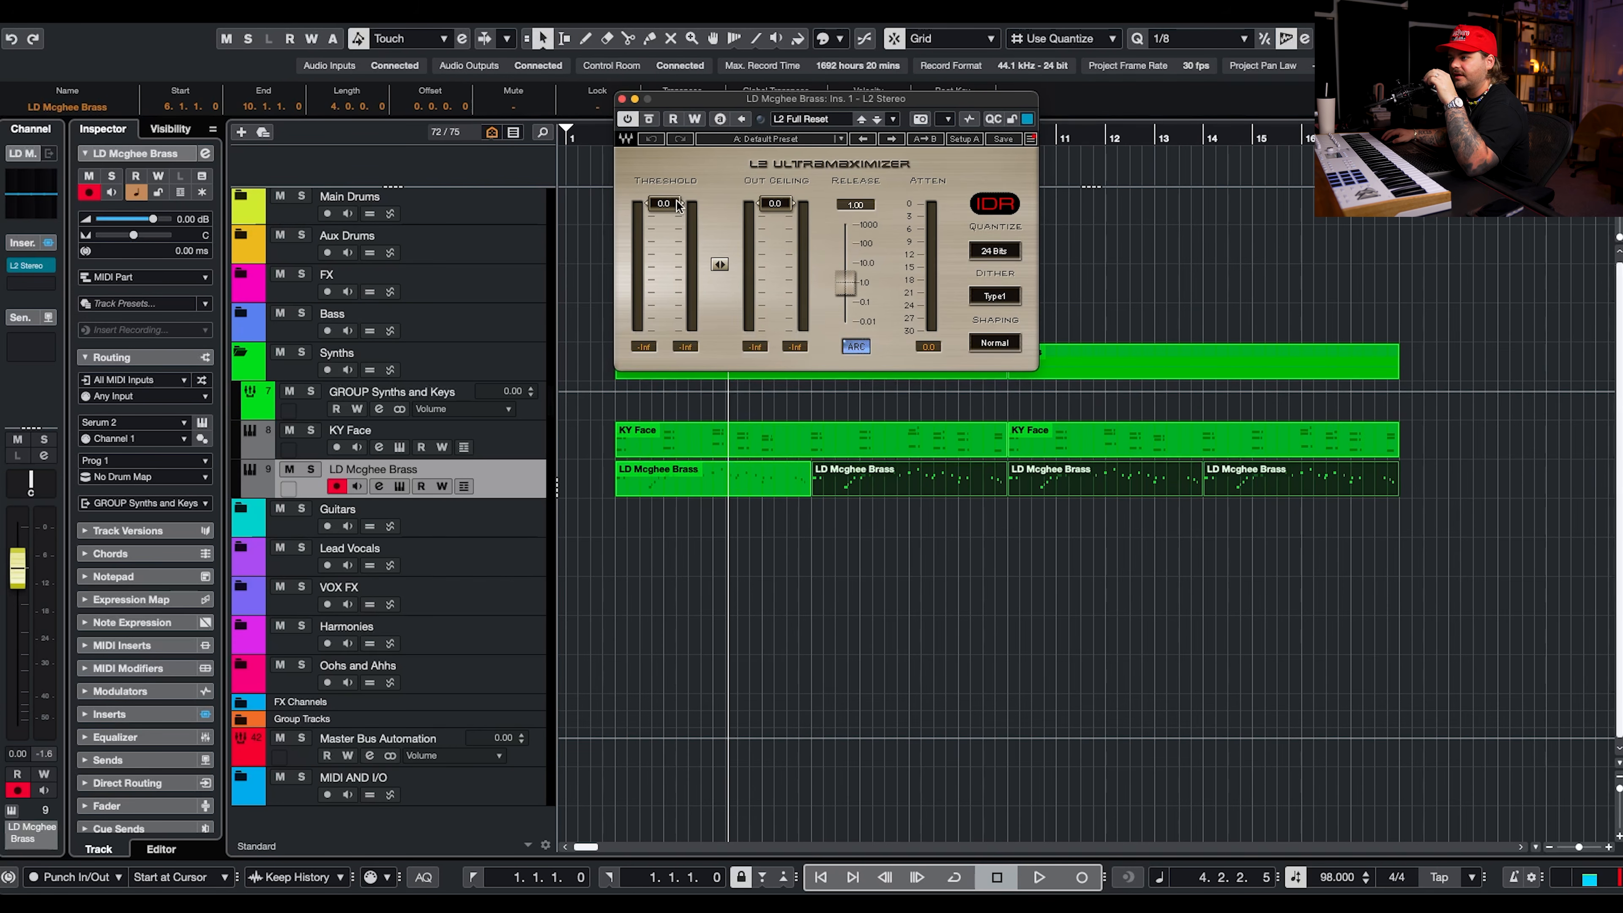
Set the L2 threshold to -10.8 with an out ceiling of -0.3, and lower the LD Mcghee Brass volume to -11.2 dB.
left_click(142, 220)
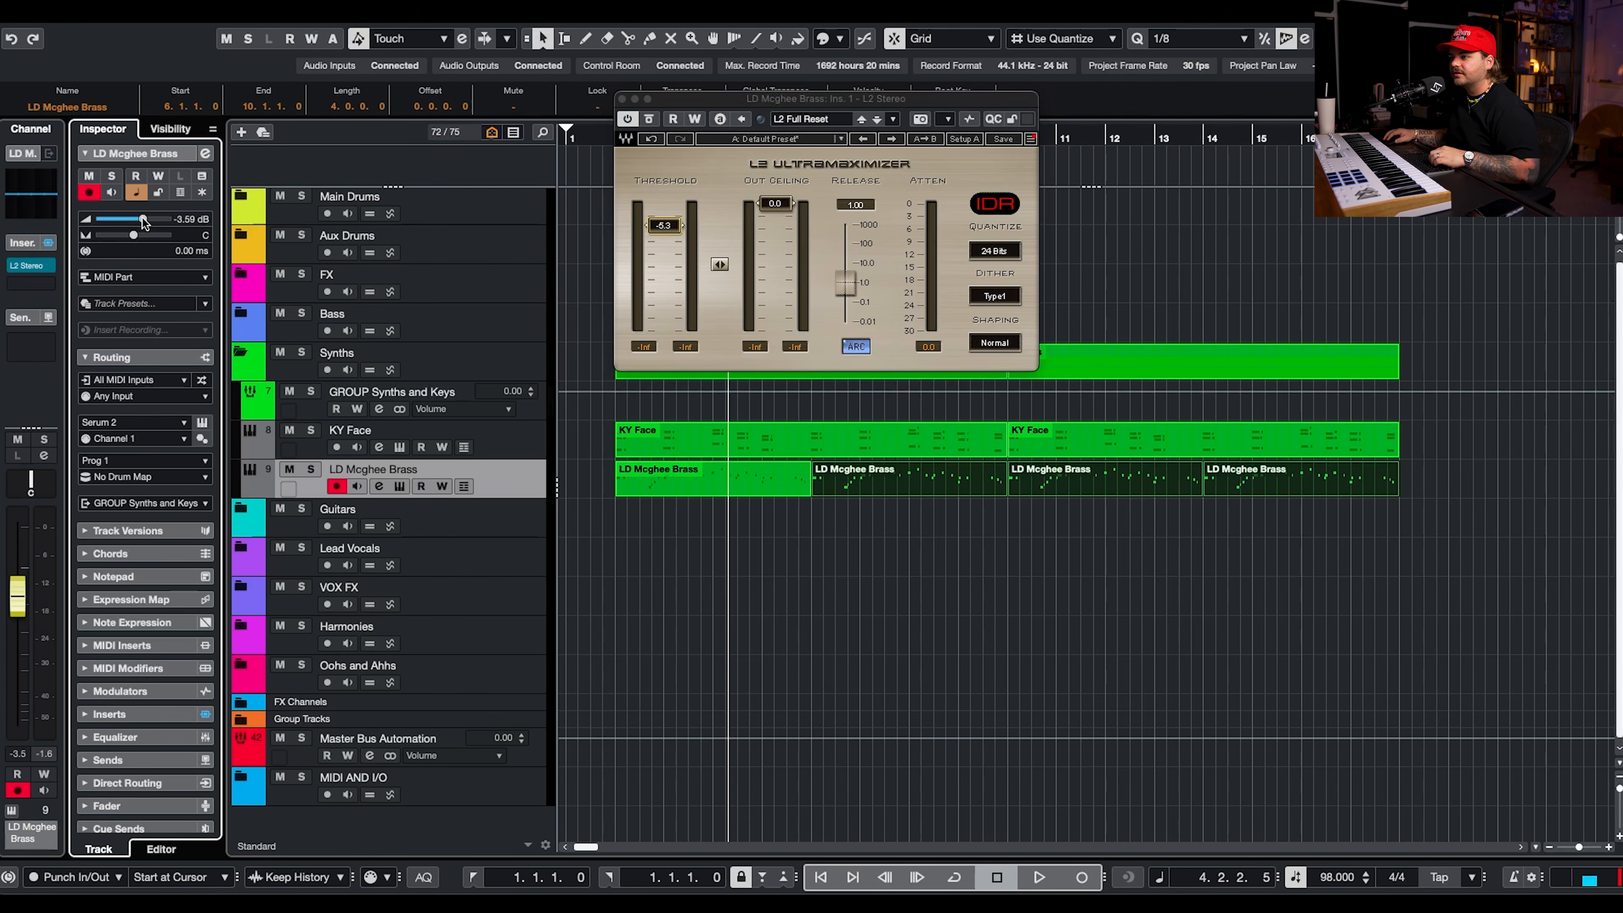
key("space")
left_click_drag(661, 233, 666, 253)
left_click_drag(146, 218, 127, 219)
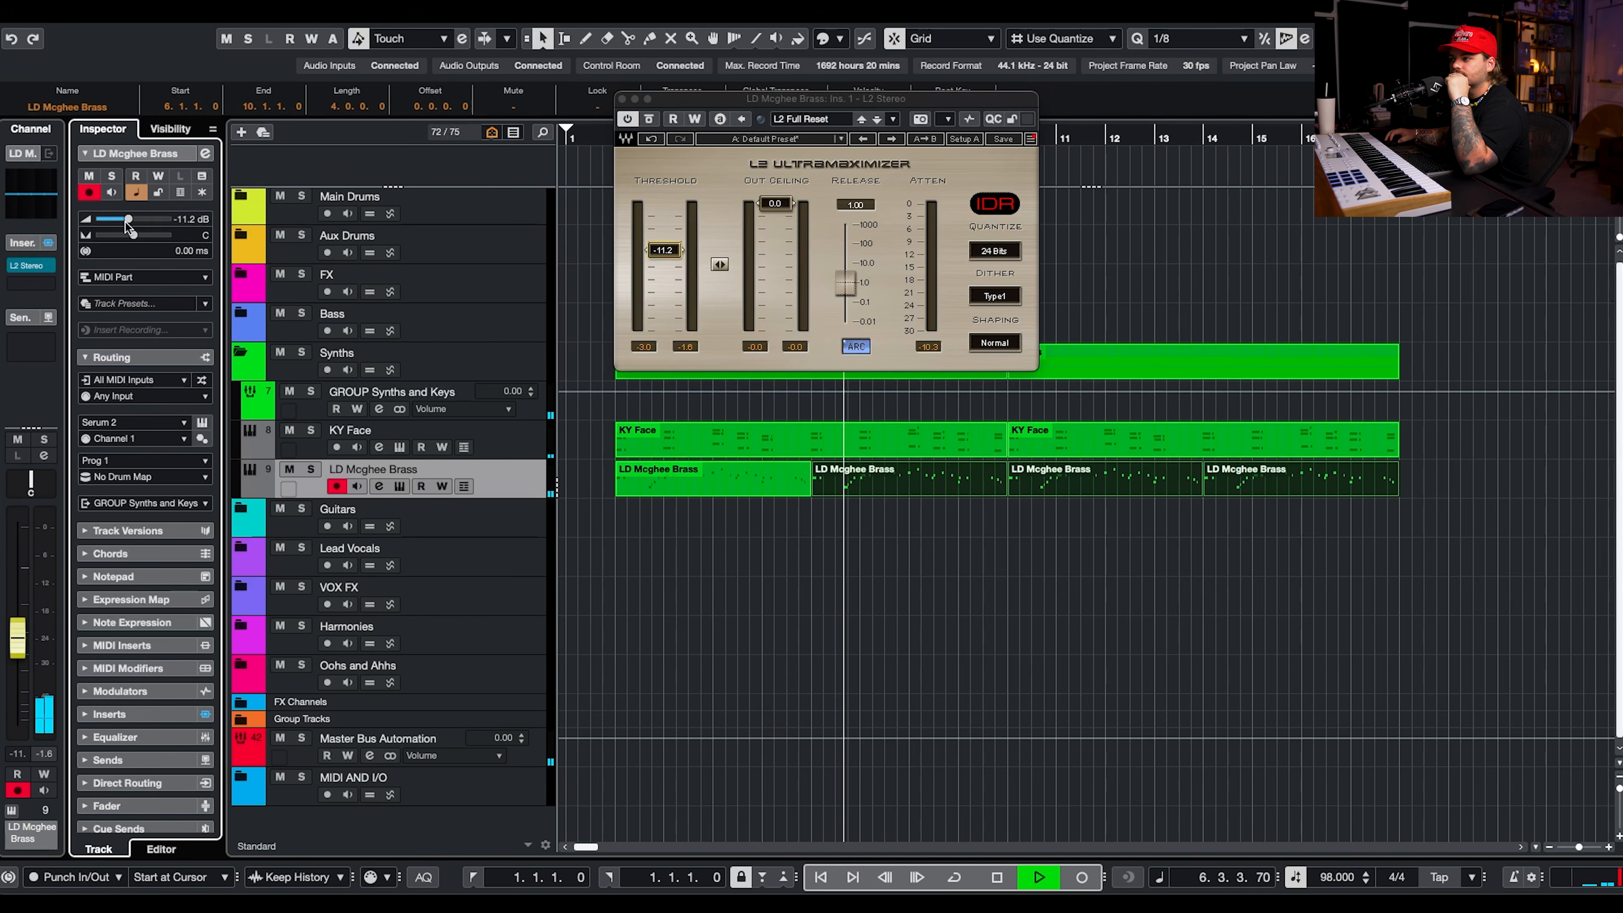
left_click_drag(682, 254, 683, 251)
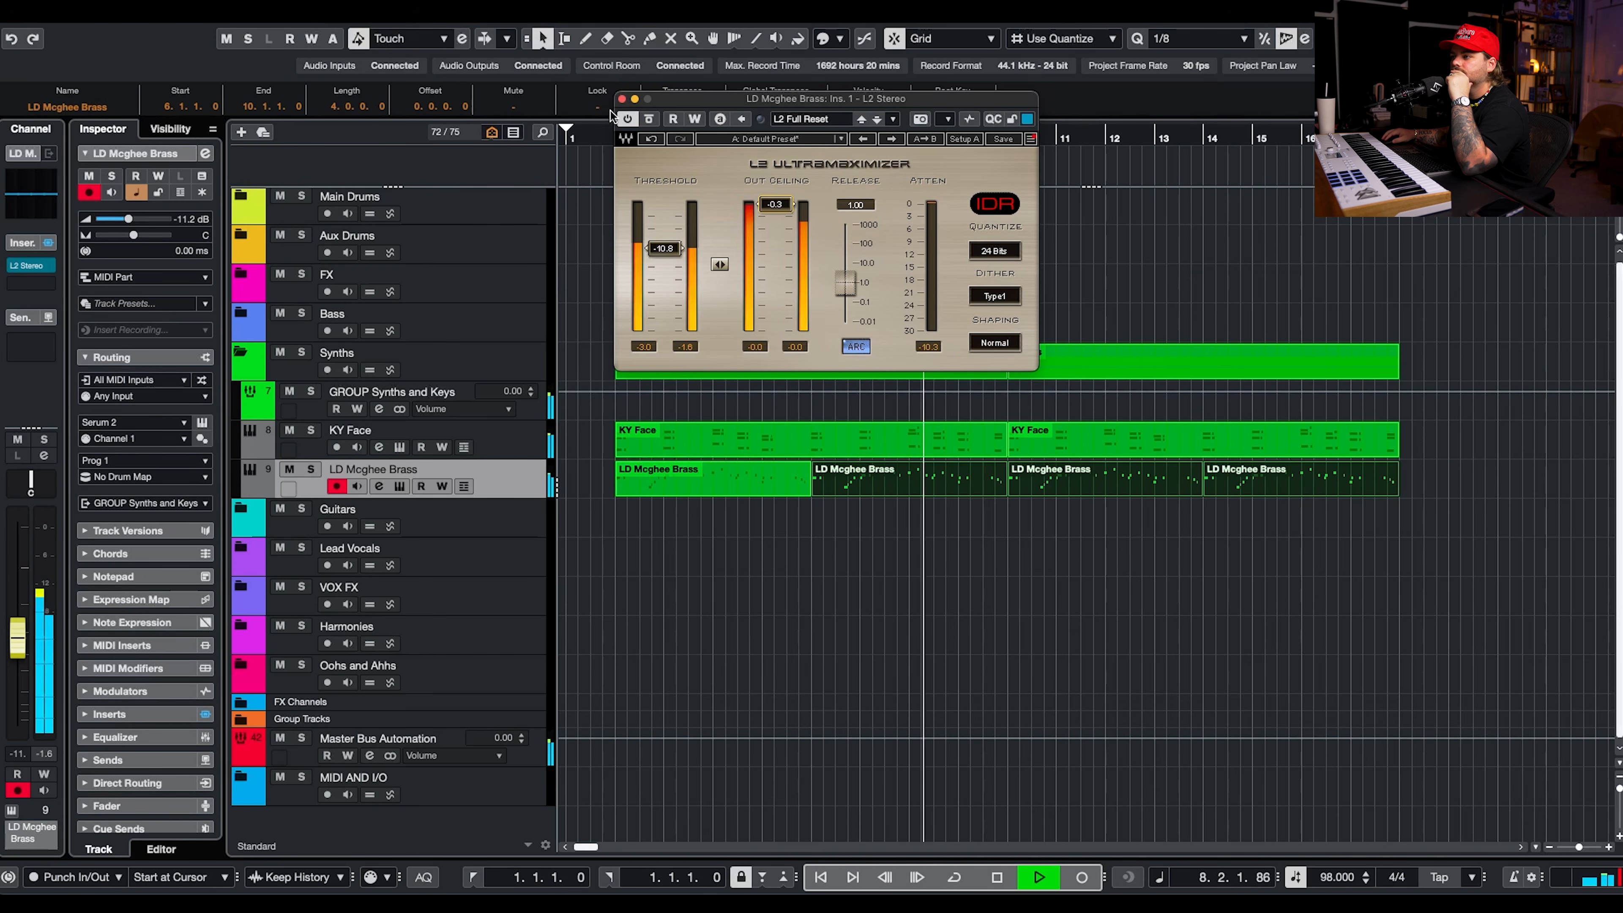
left_click(622, 99)
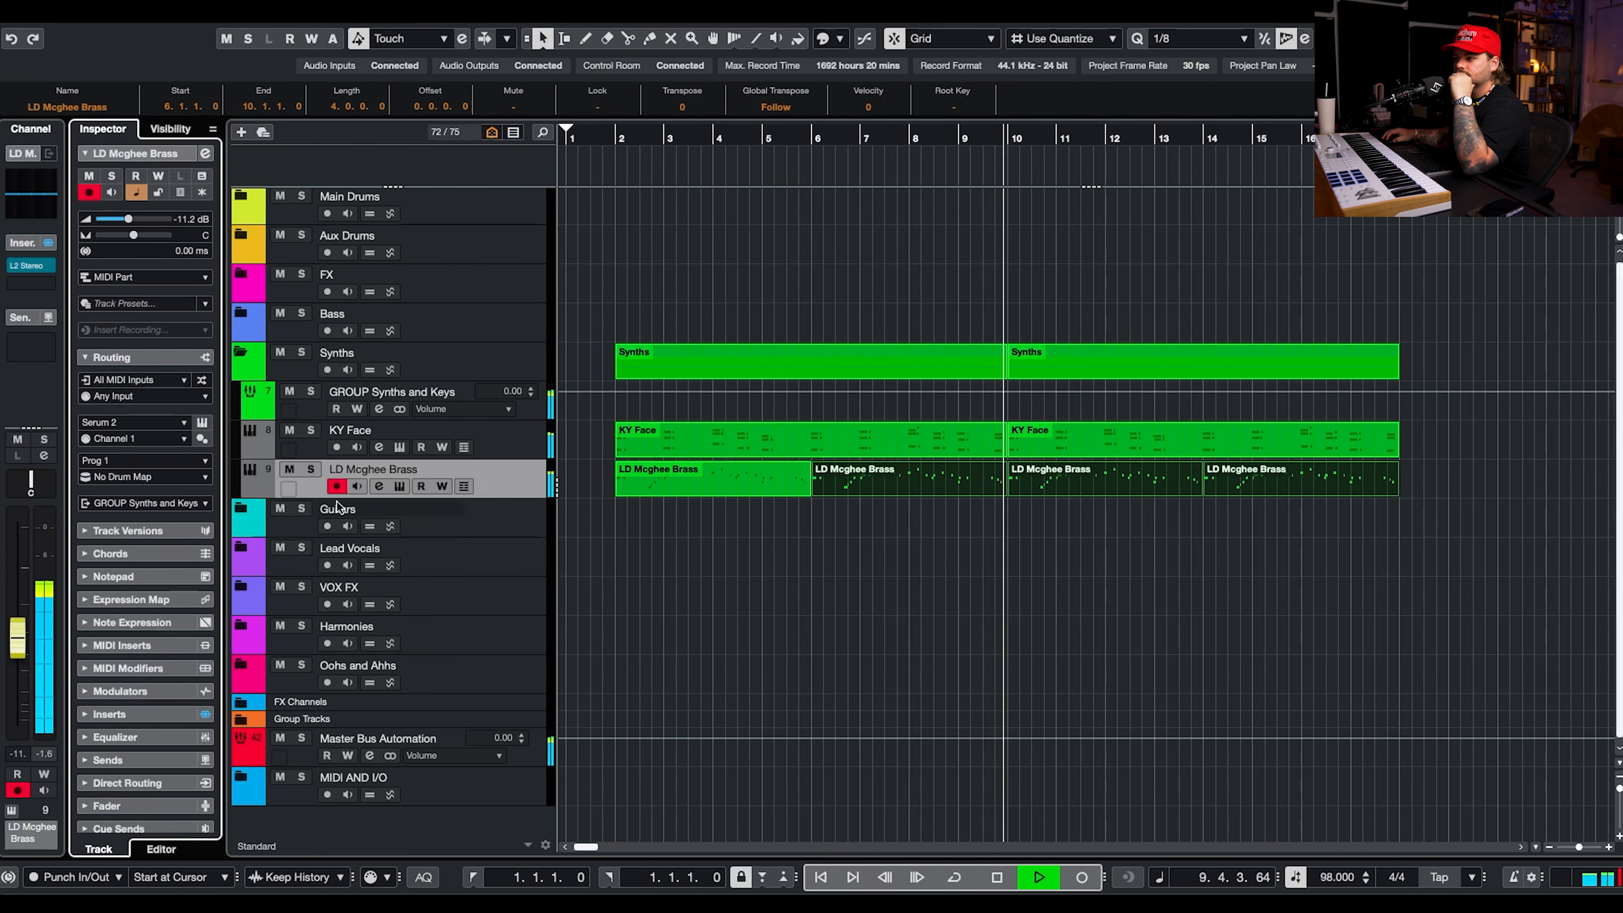
Enable the low-cut filter on the LD Mcghee Brass channel with a 36 dB/Oct slope and raise its cutoff frequency.
left_click(377, 486)
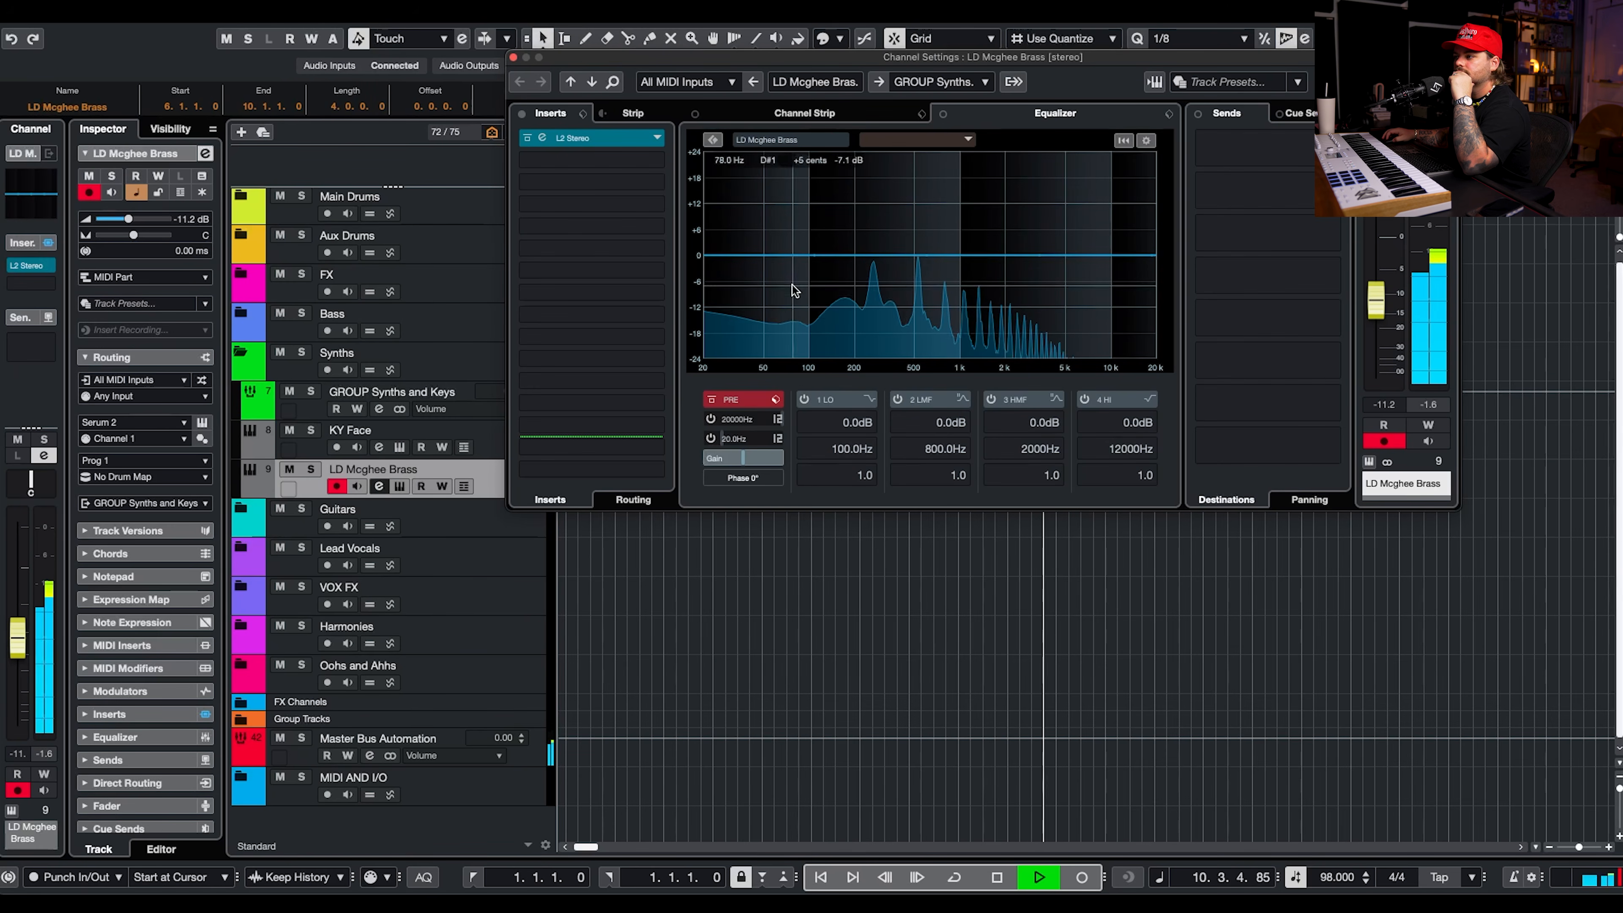
left_click(777, 439)
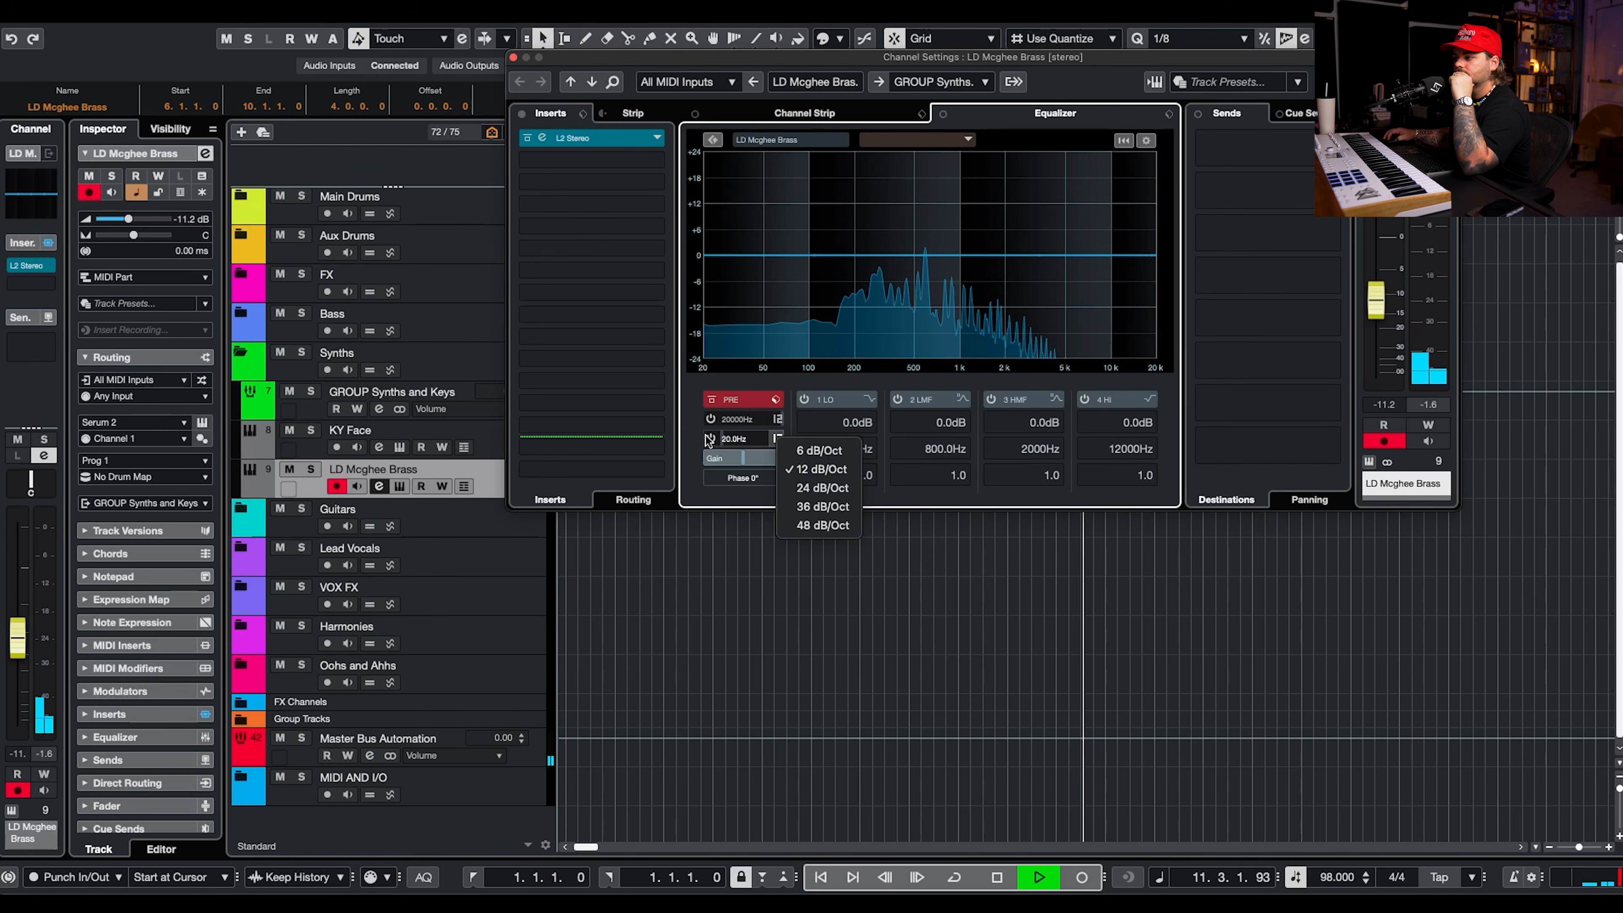
left_click(823, 506)
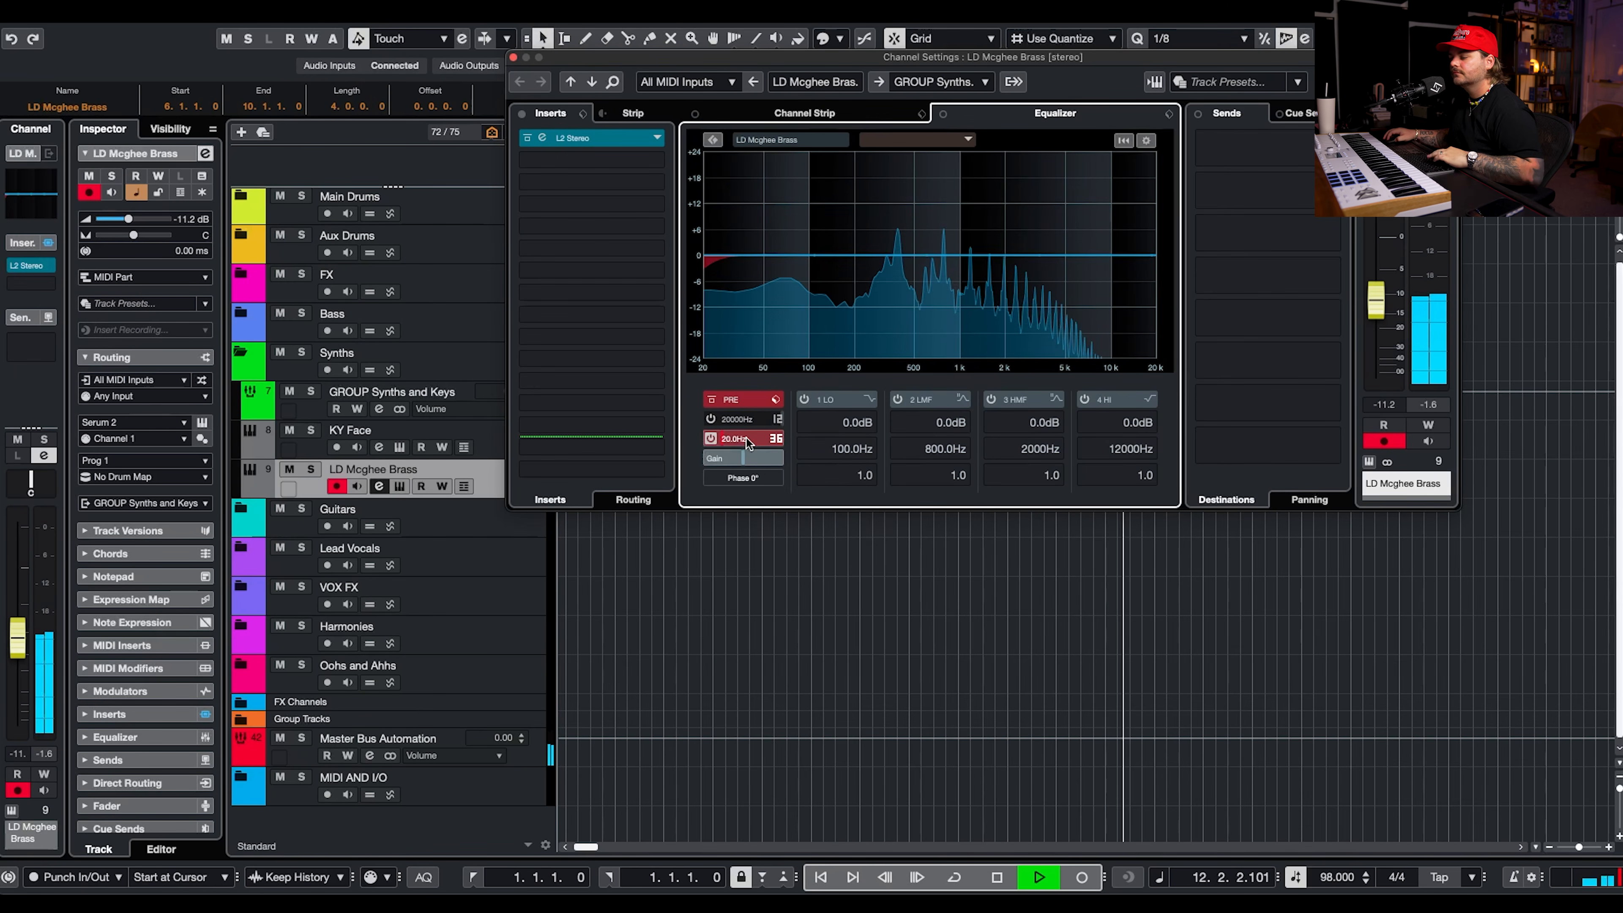
key("space")
scroll(755, 439, "up", 10)
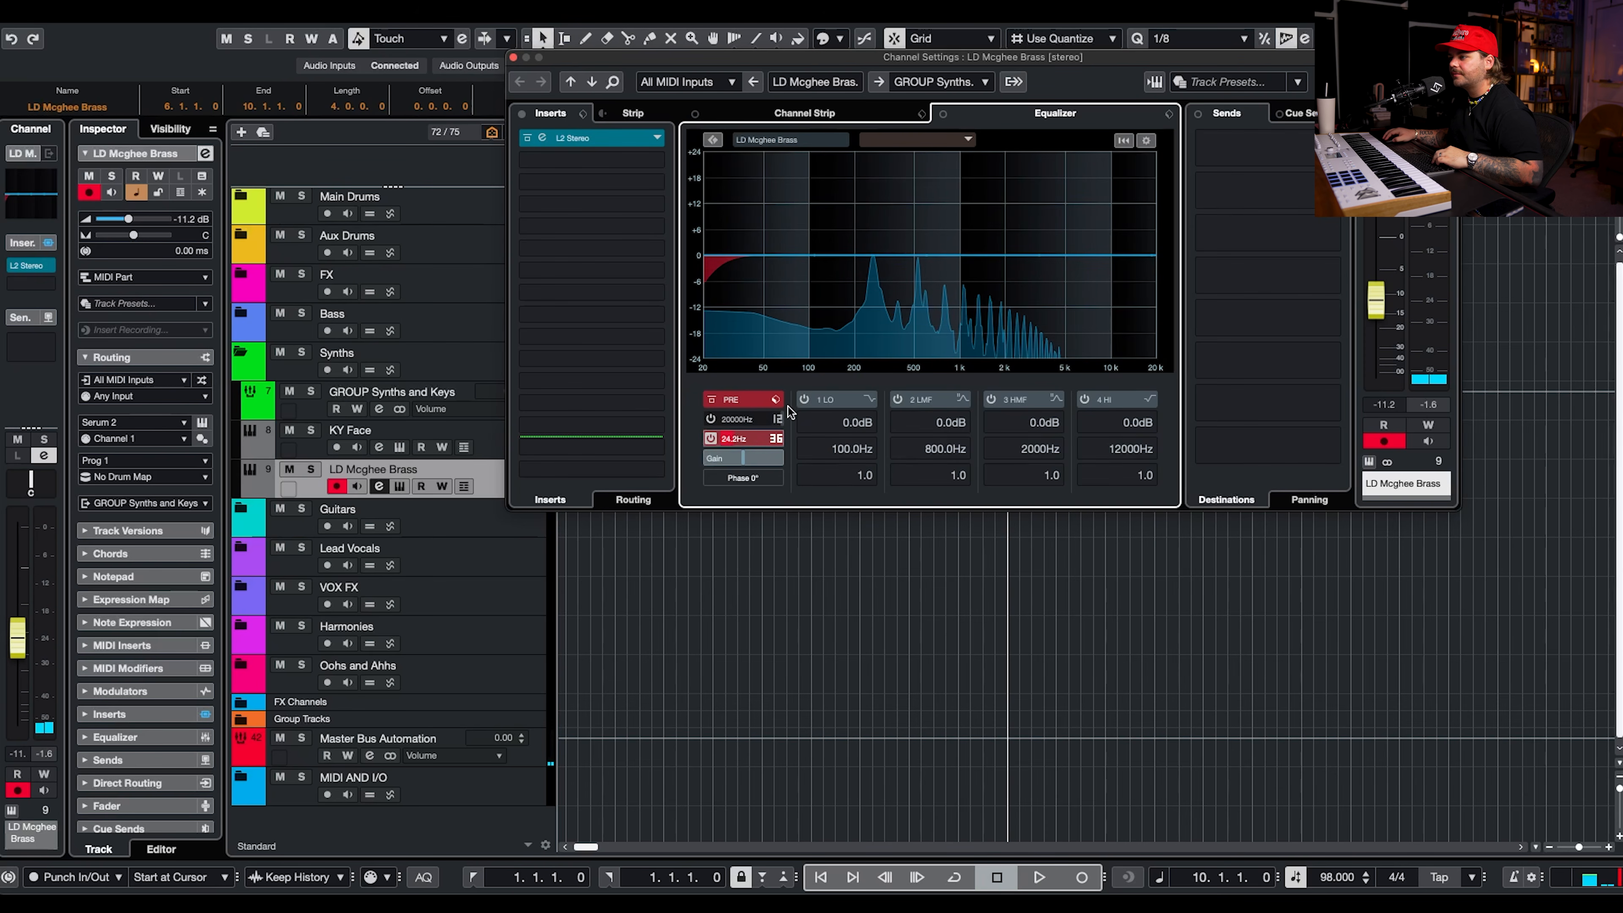
left_click_drag(815, 370, 819, 360)
left_click(775, 439)
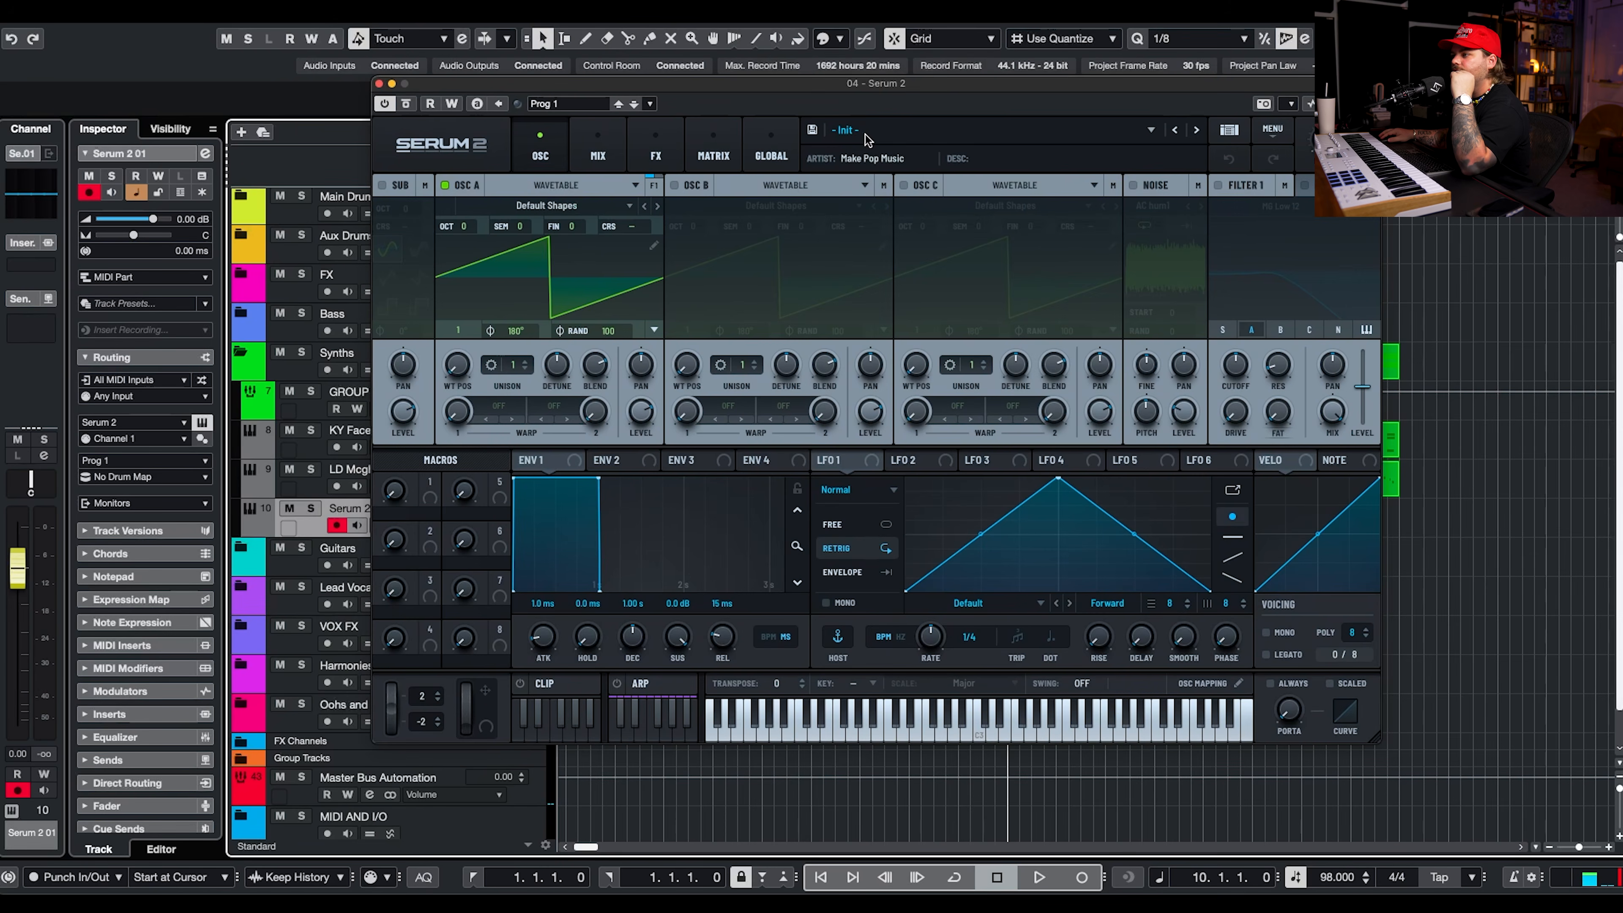
Load the KY - Friends Keys preset from the Make Pop Music pack's Keys category on Serum 2 01 and close the synth window.
left_click(856, 130)
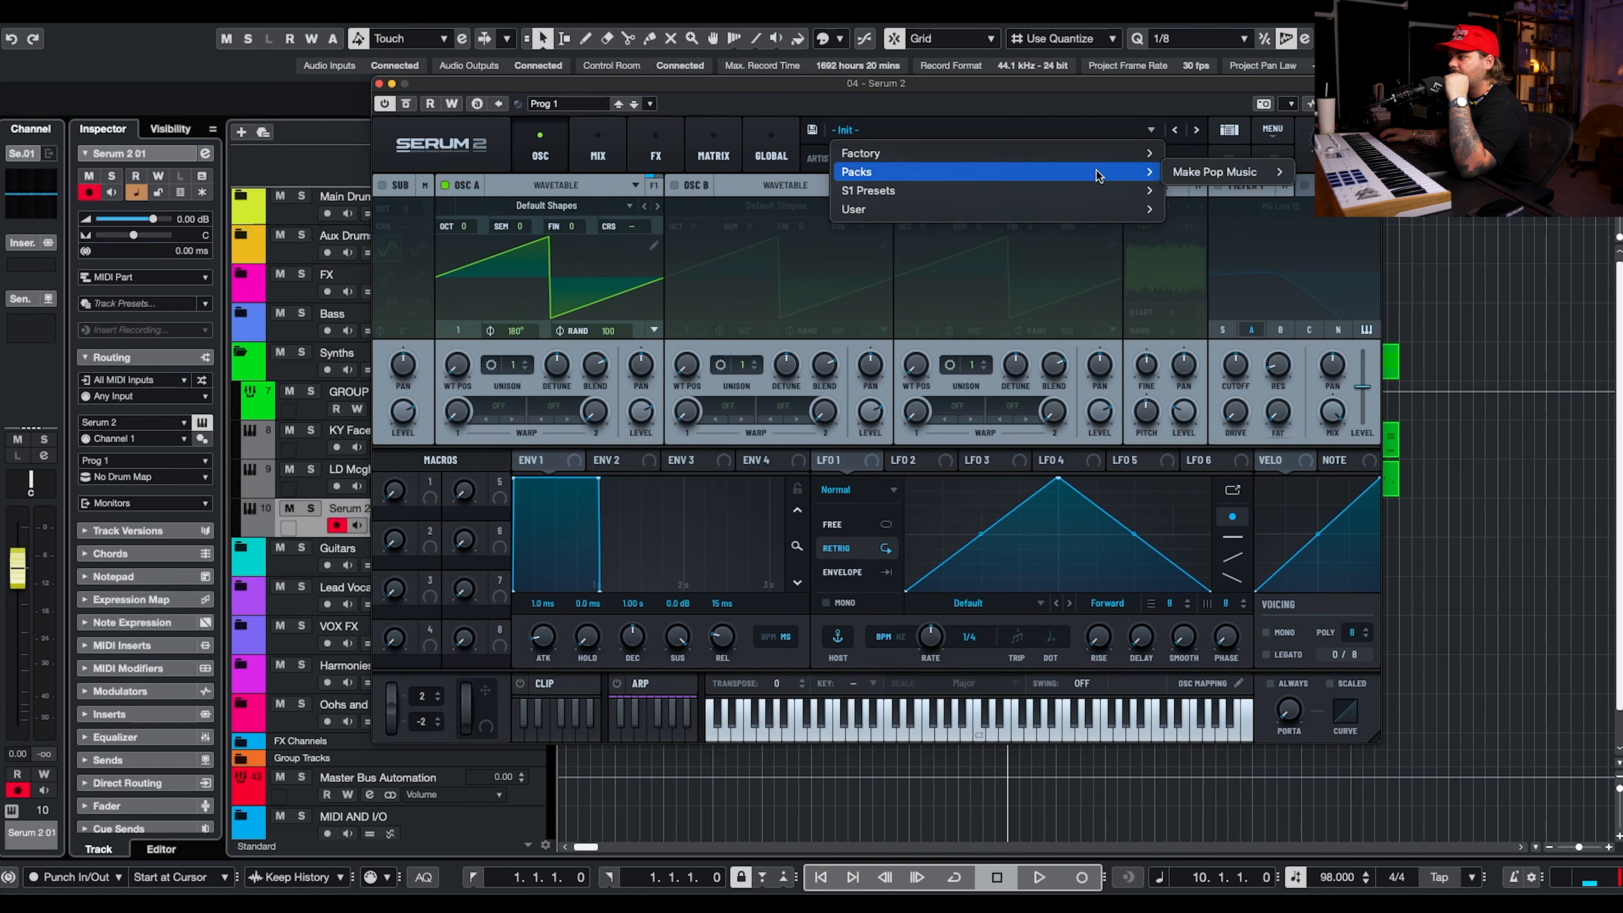
mouse_move(1183, 176)
mouse_move(1309, 171)
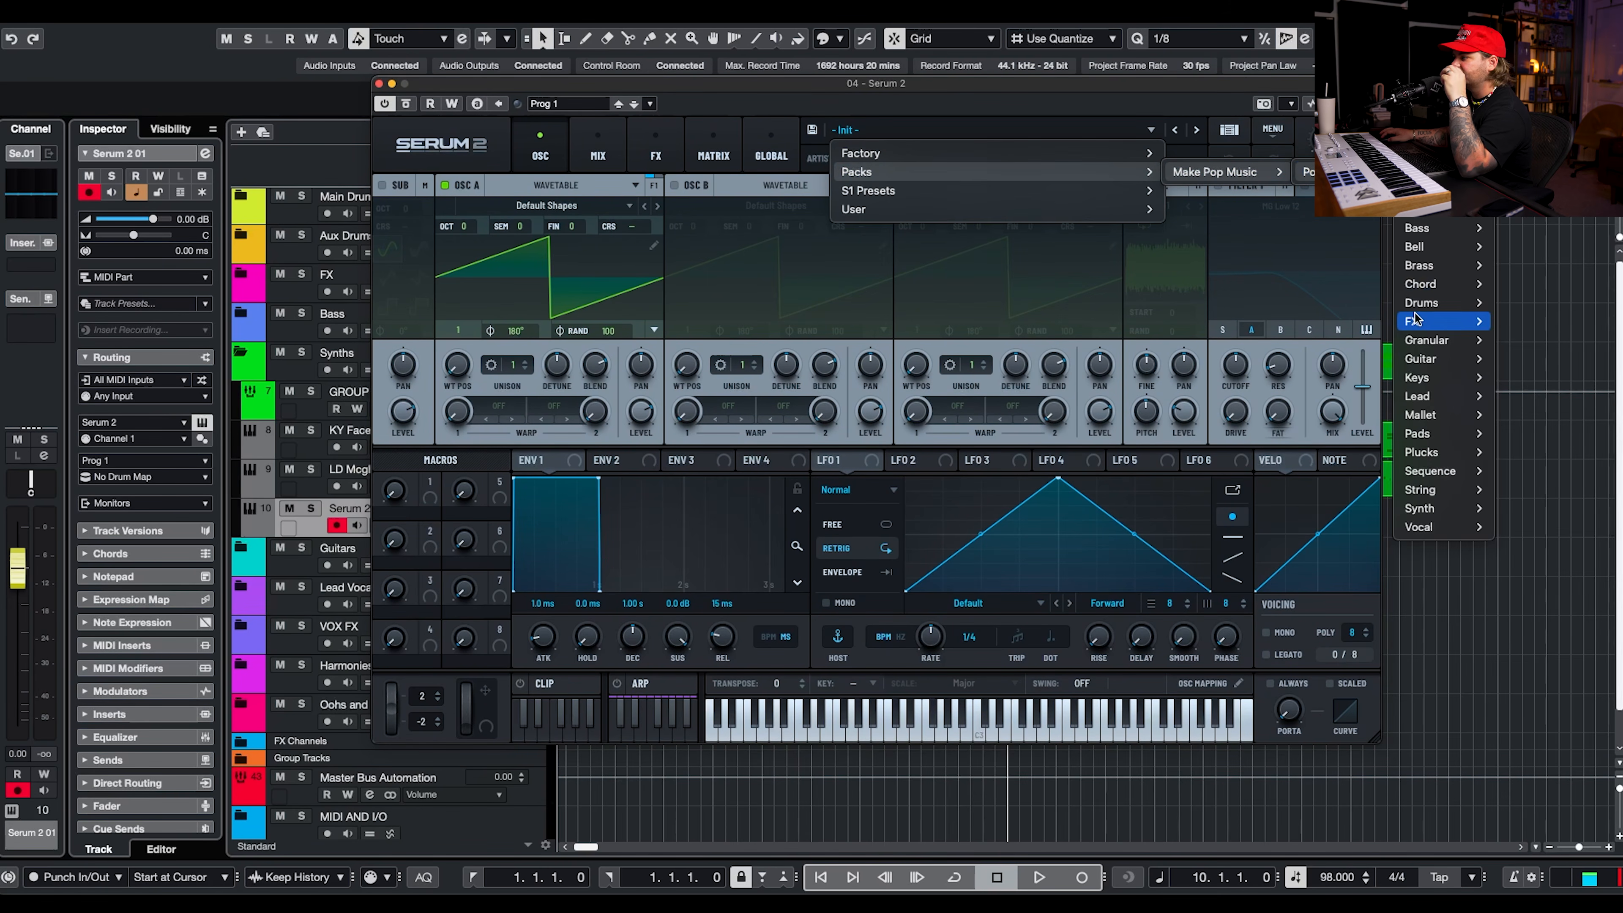
mouse_move(1438, 377)
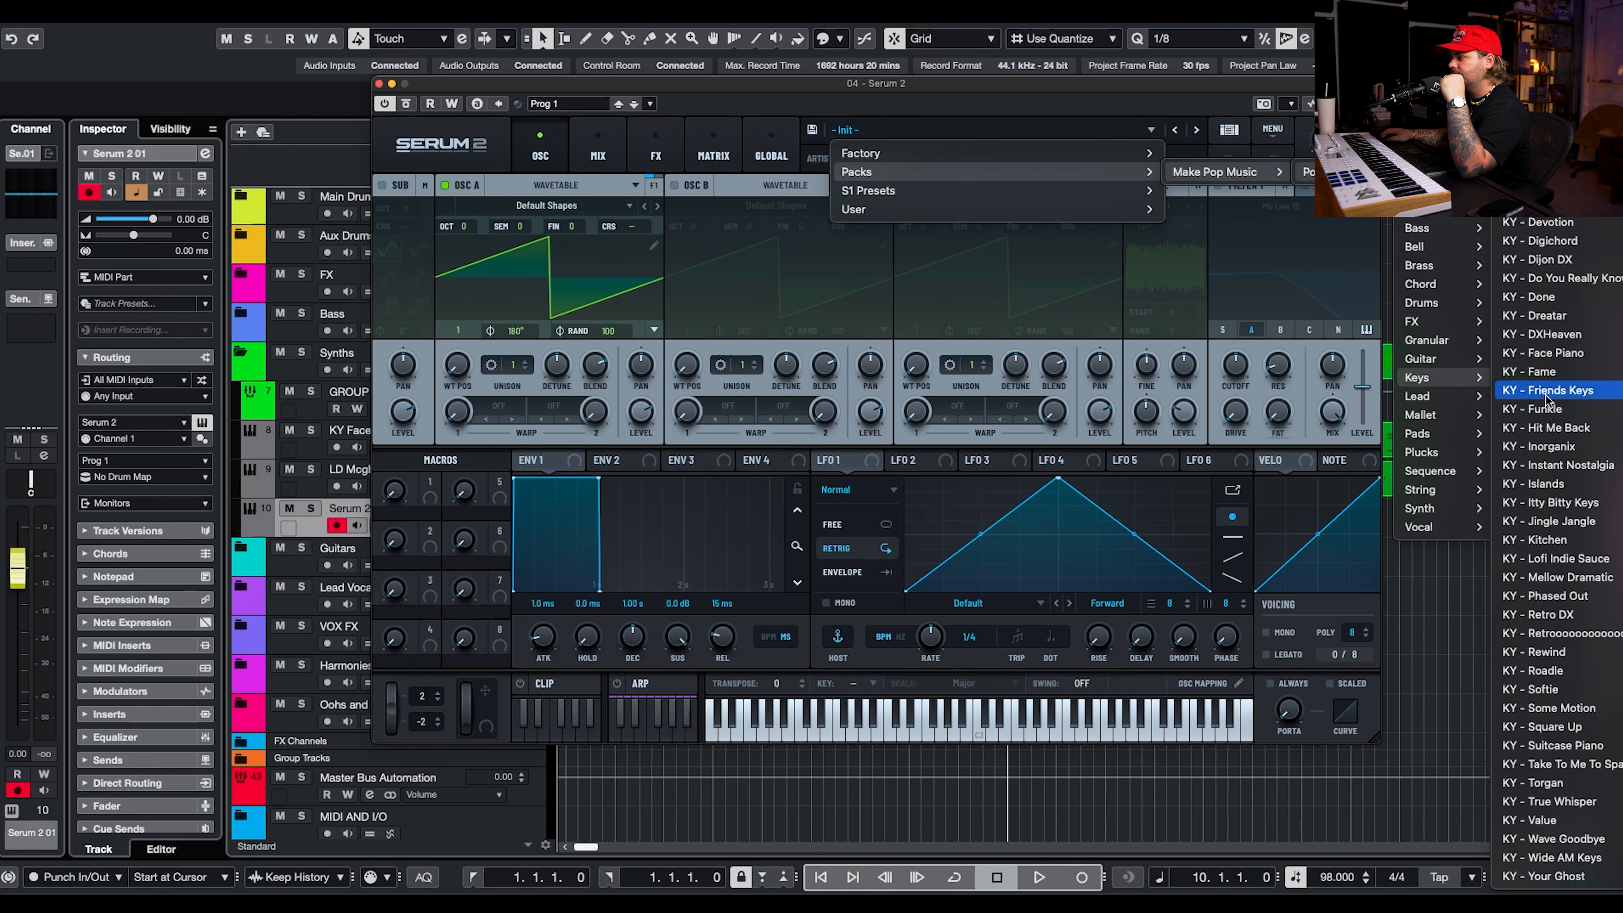
left_click(1549, 393)
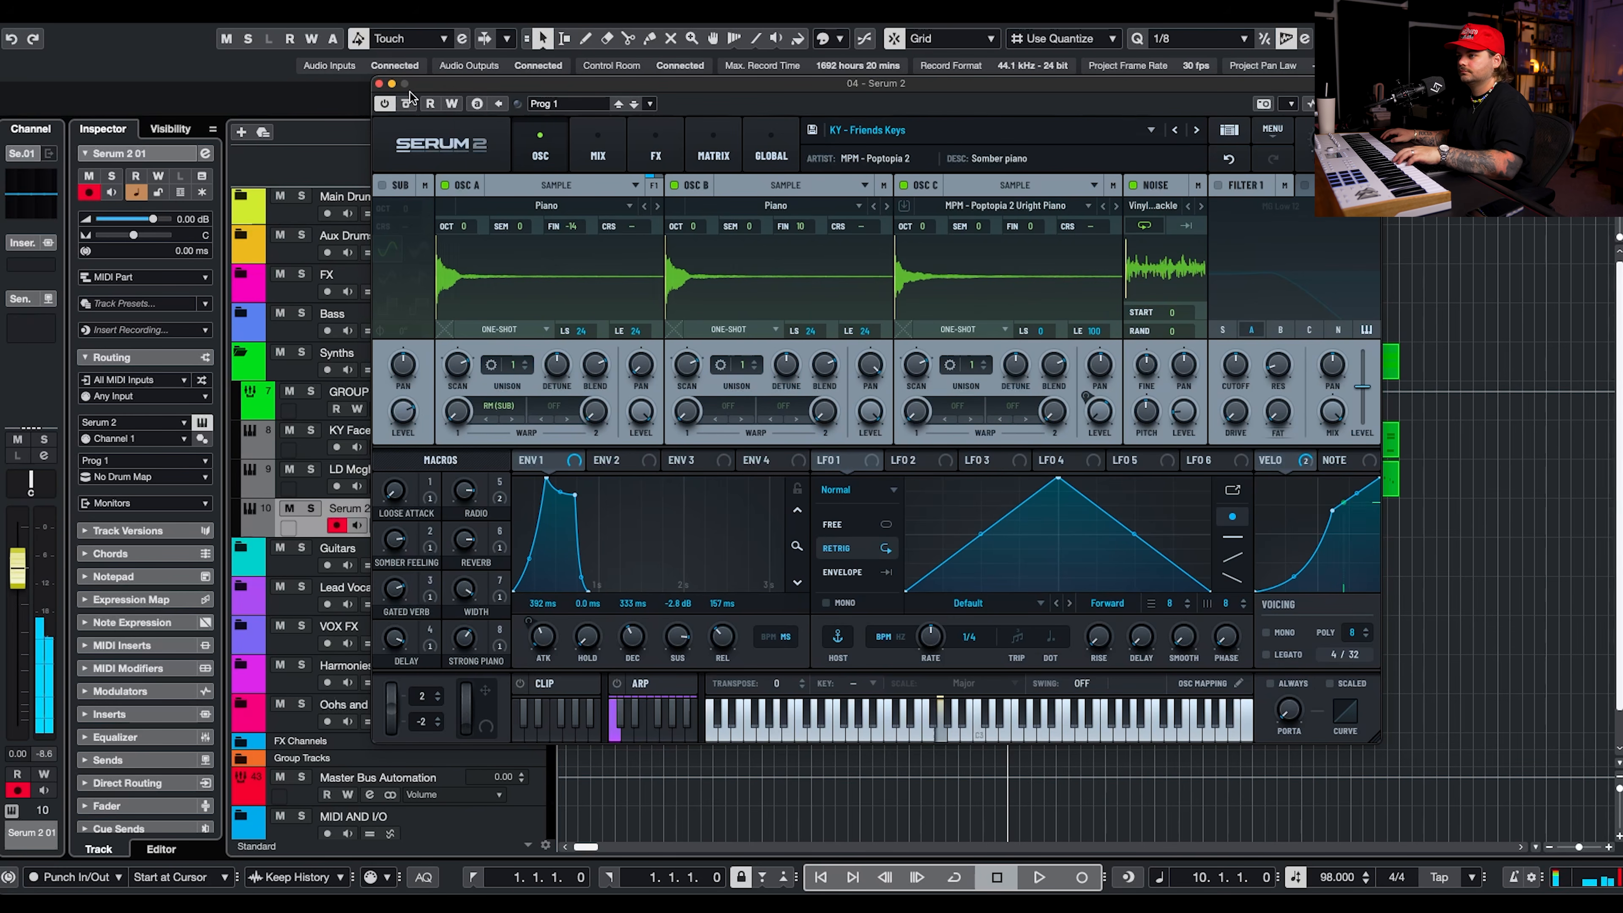
left_click(379, 83)
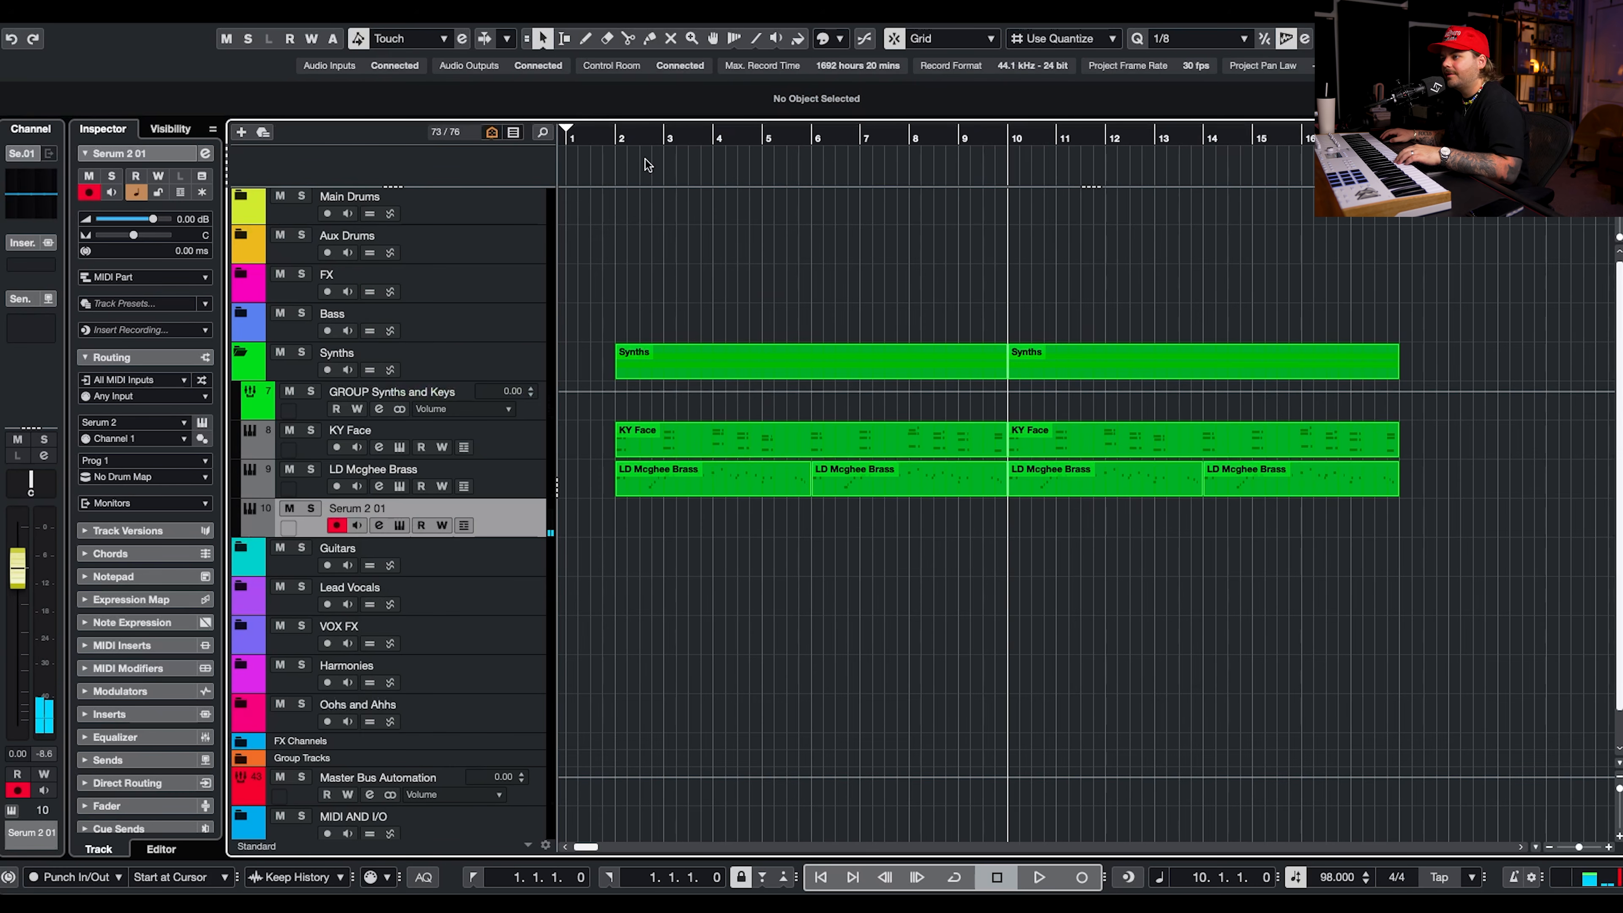
Play the song from bar 1 and lower the Serum 2 01 track volume to -9.22 dB.
left_click(591, 139)
key("space")
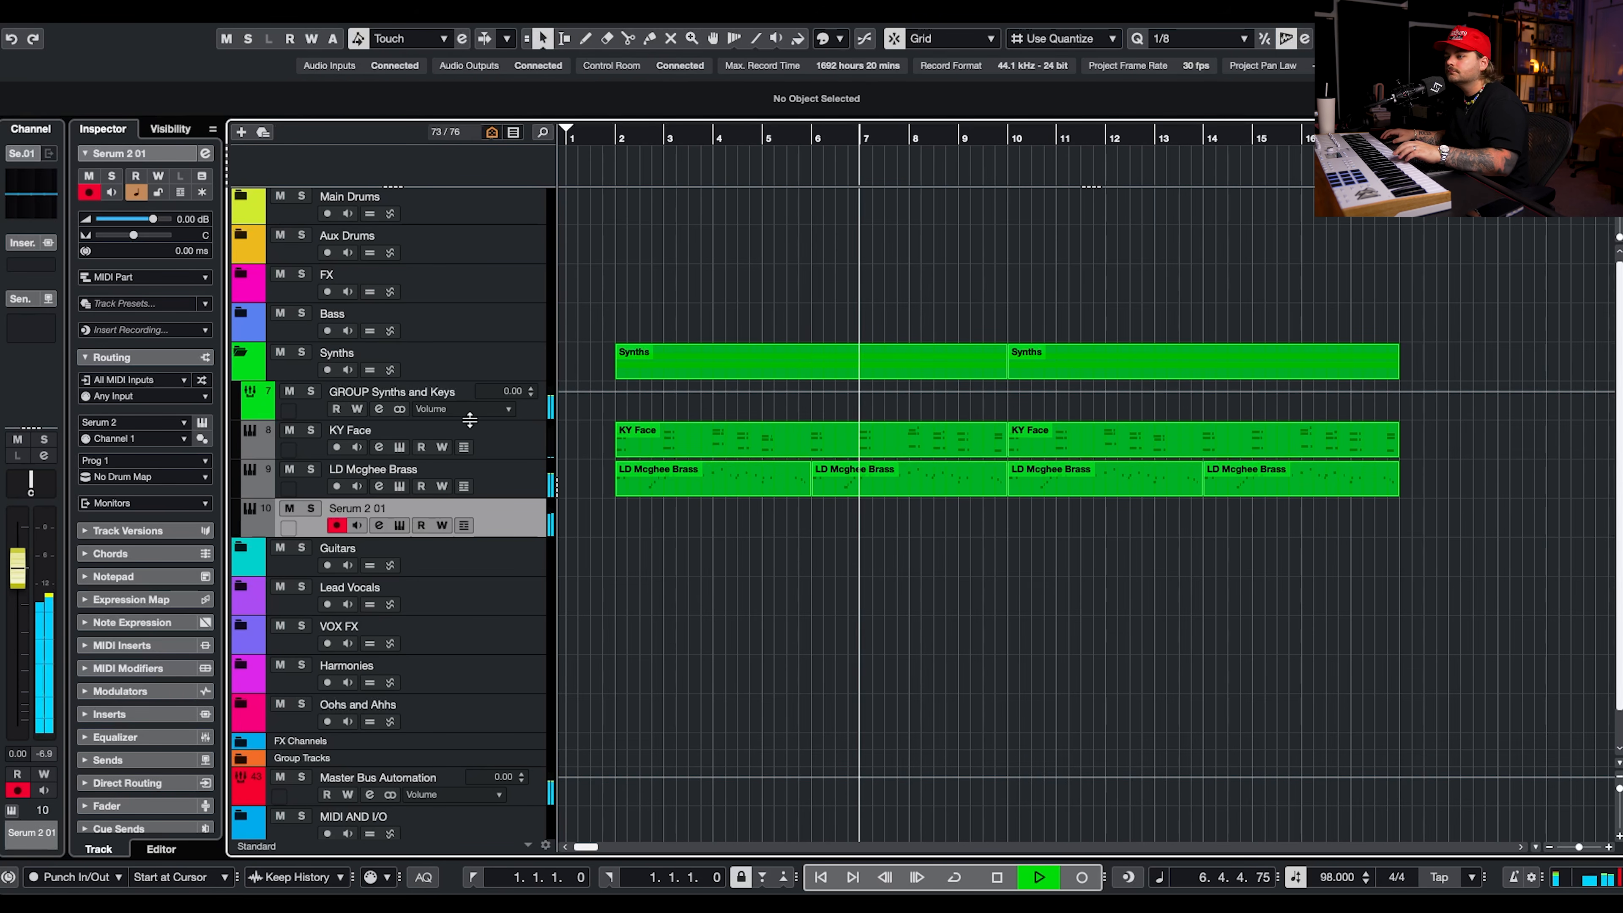
left_click_drag(152, 219, 131, 221)
left_click(996, 876)
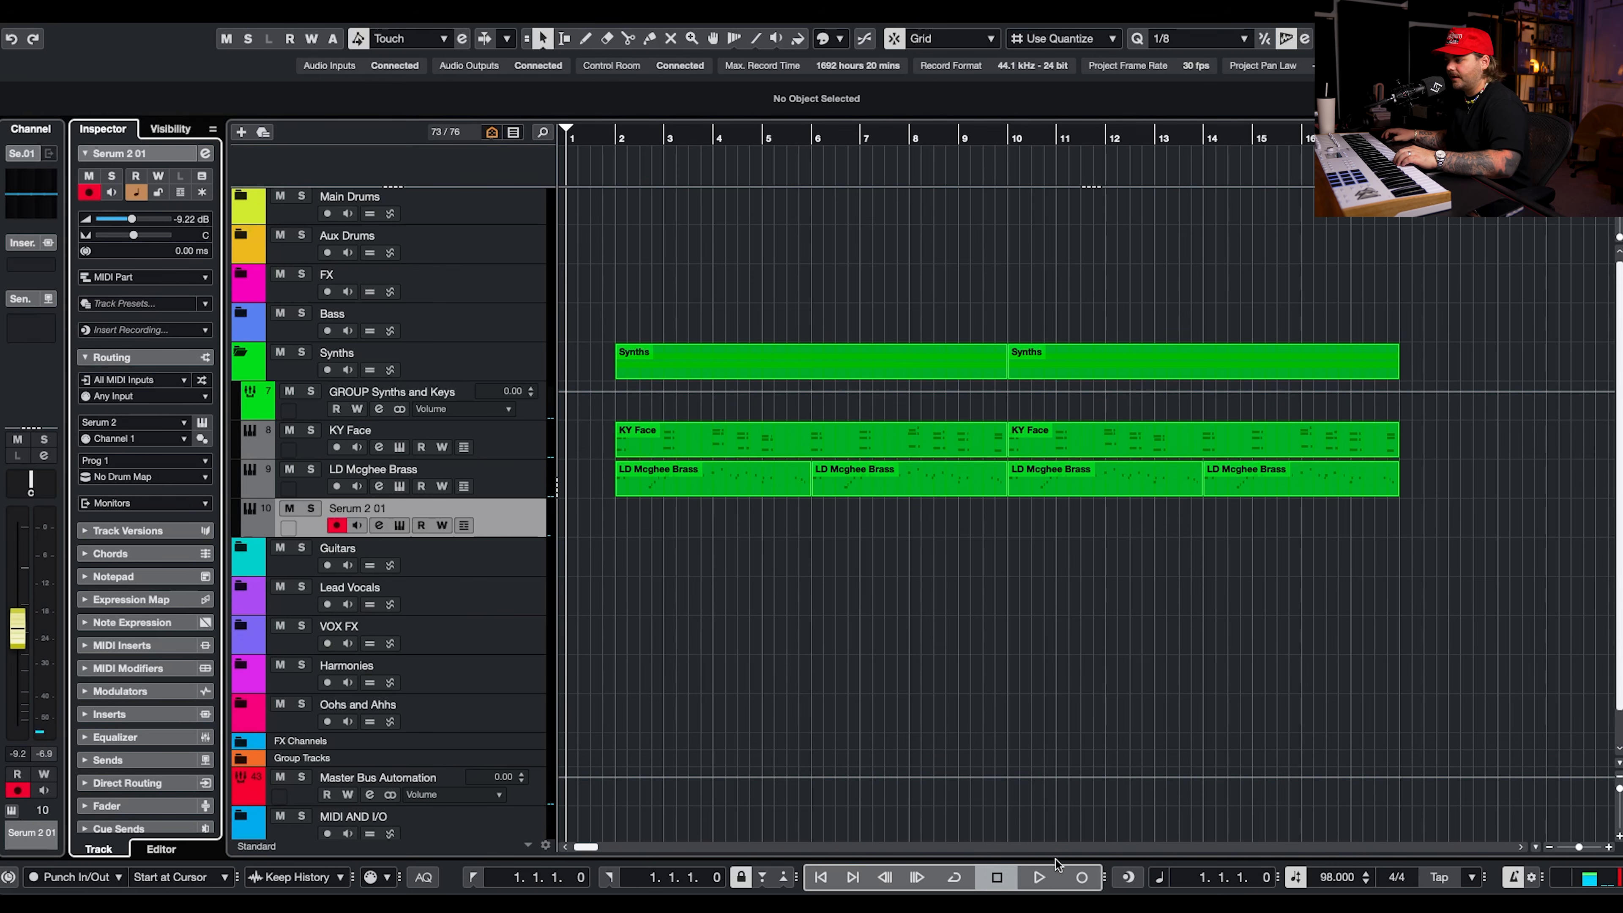
Record a keys part on the Serum 2 01 track from bar 1 past bar 10.
left_click(1079, 876)
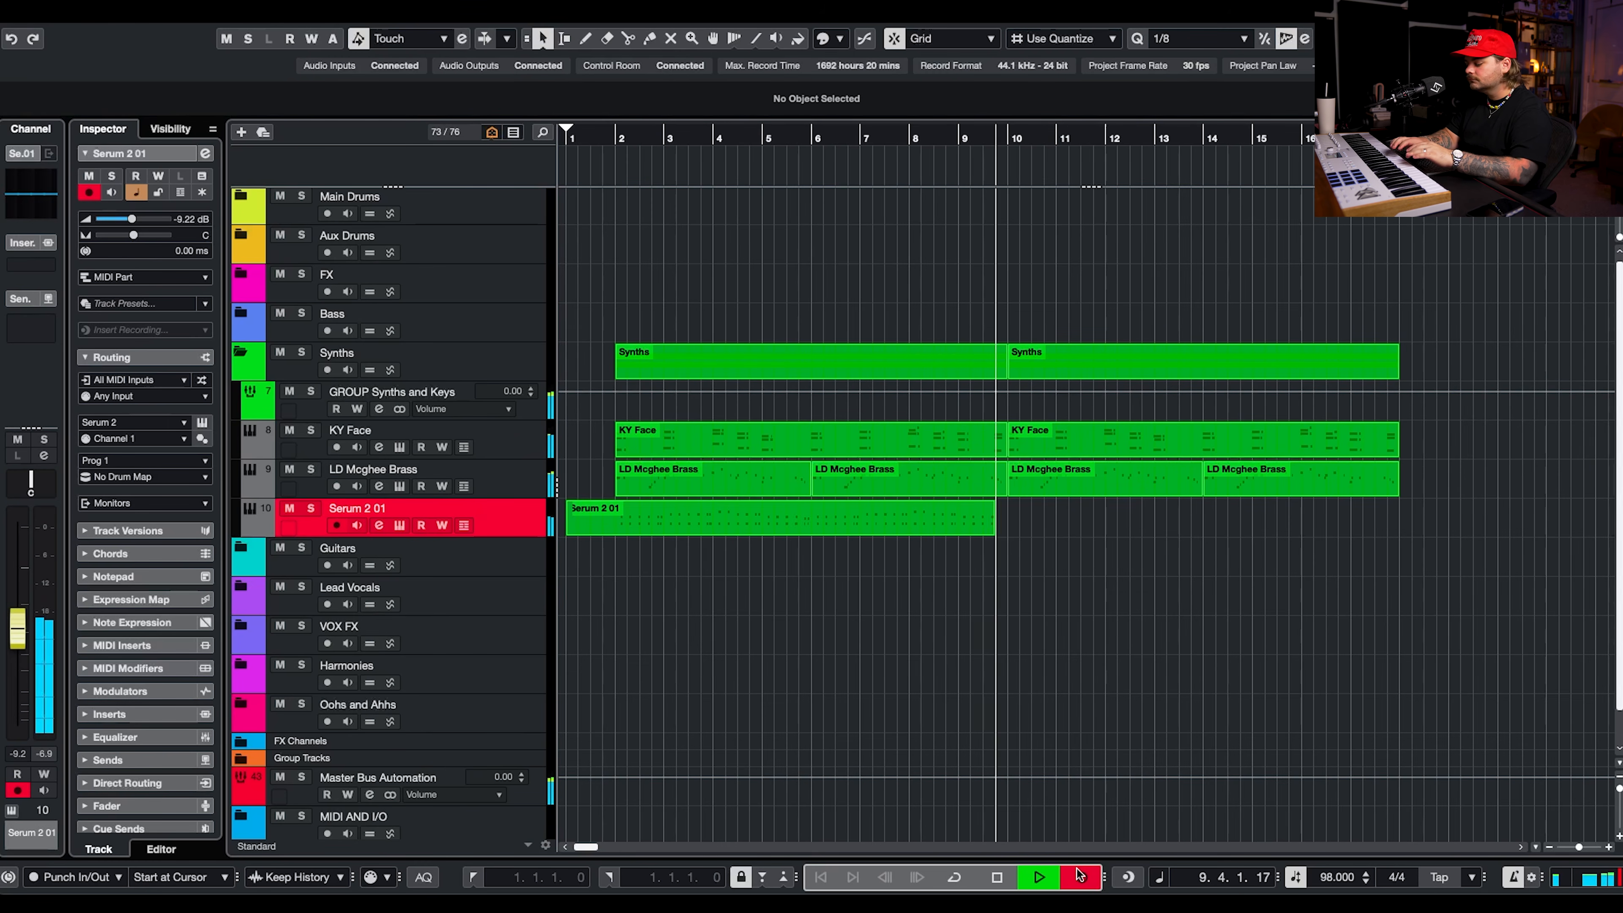
key("space")
Select all recorded notes in the Serum 2 01 part and quantize them to a 1/16 grid with Auto Apply Quantize.
key("Return")
key("g")
key("g")
key("g")
scroll(916, 433, "right", 3)
left_click_drag(1511, 477, 464, 652)
key("h")
key("h")
key("h")
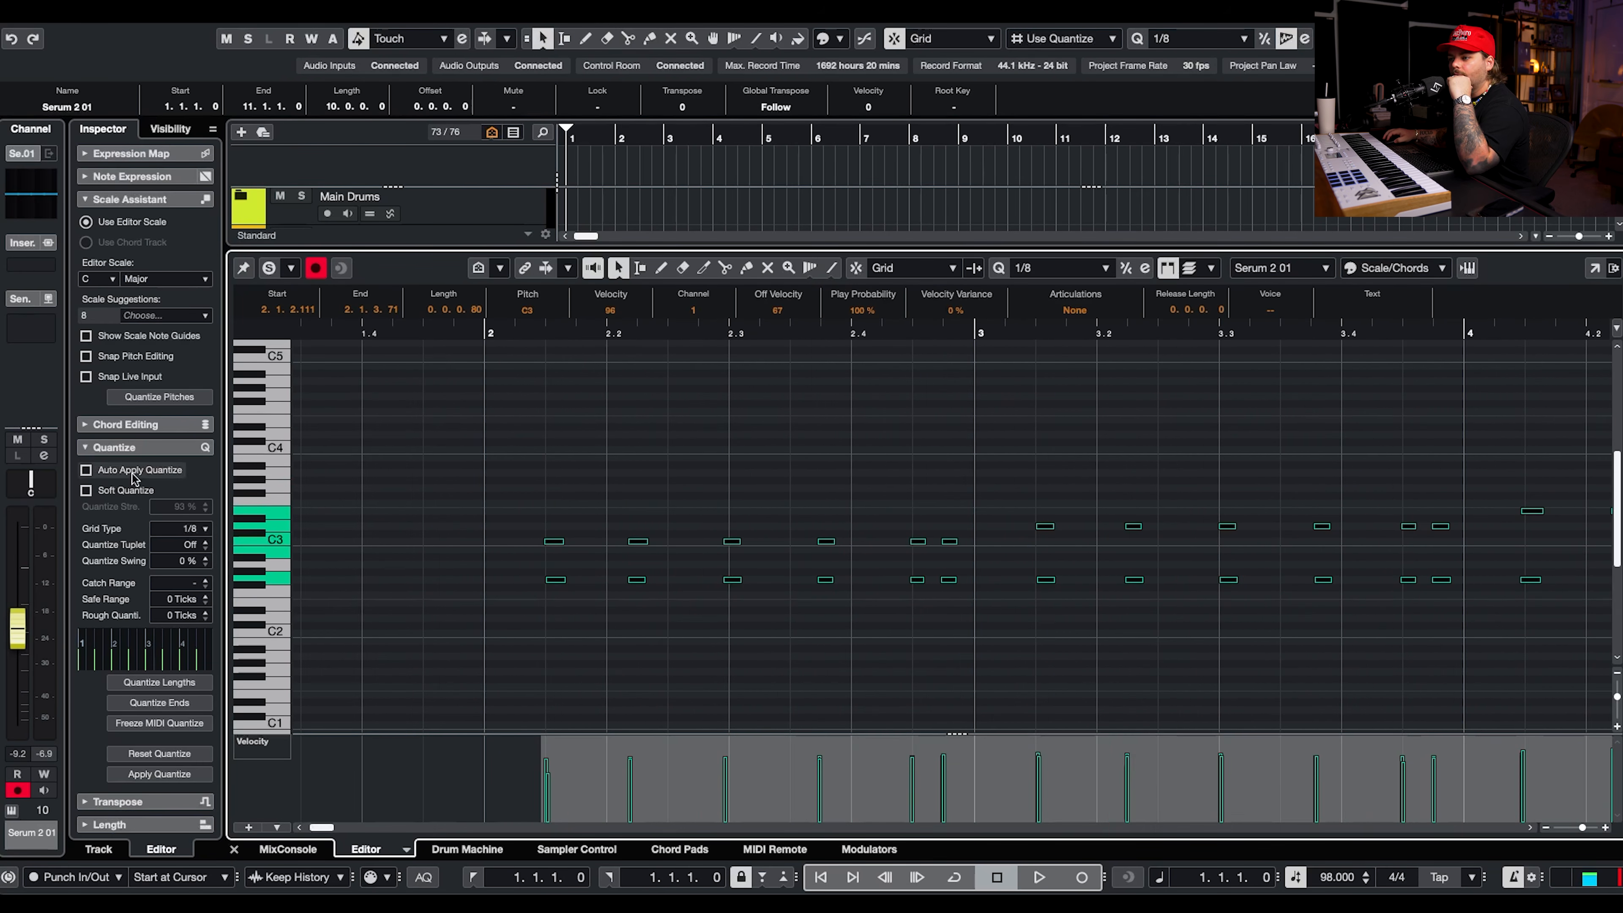
left_click(179, 526)
left_click(227, 551)
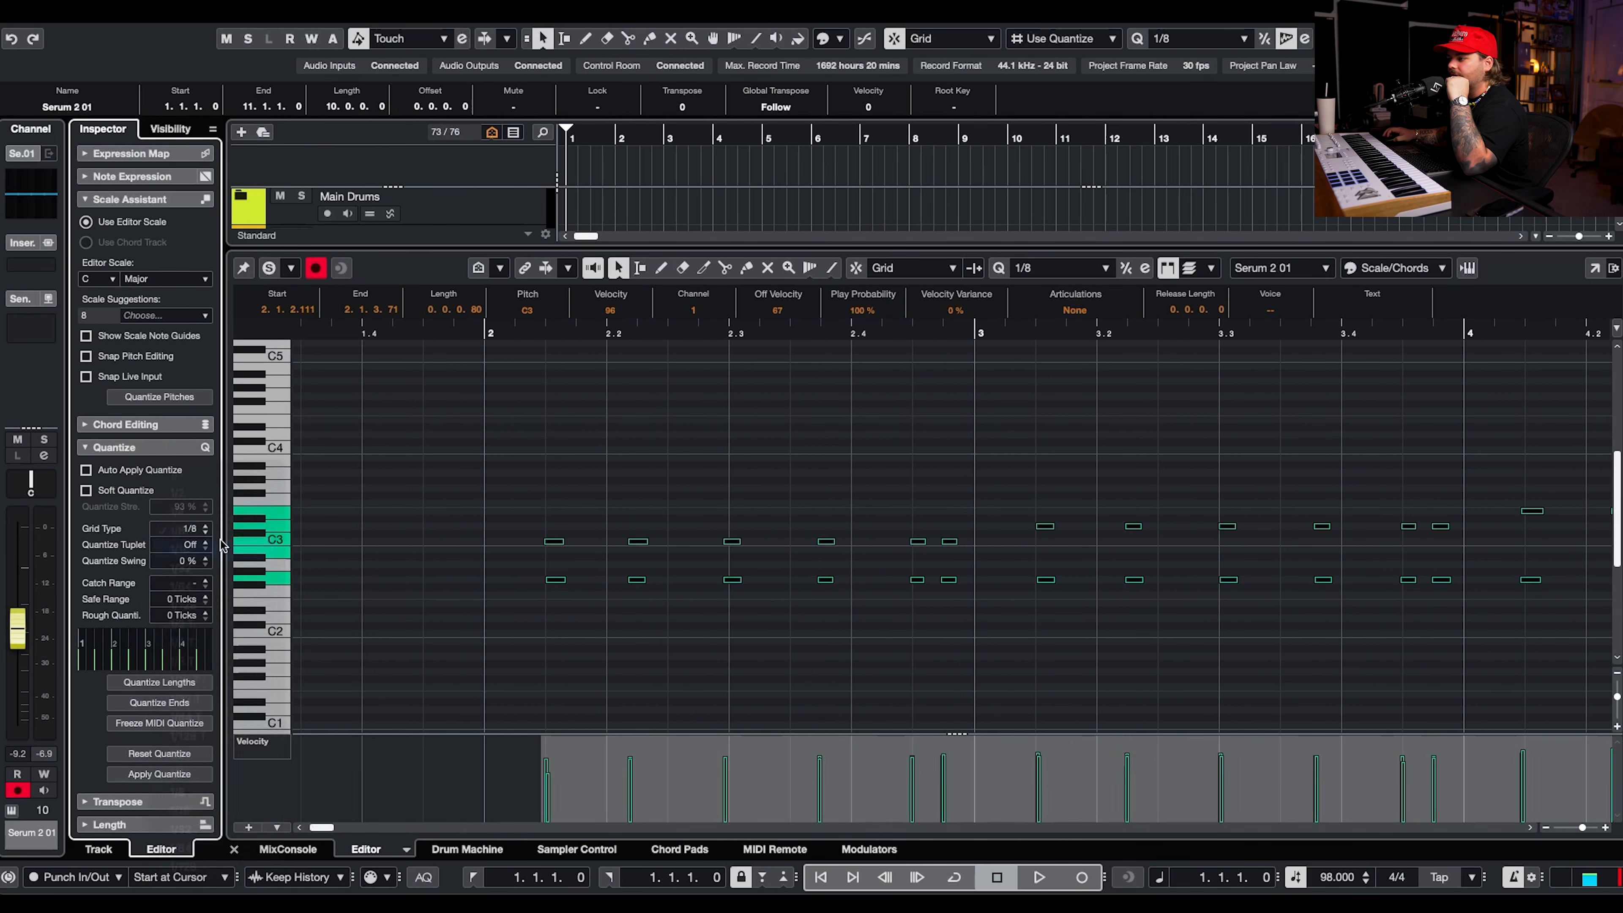
left_click(85, 470)
key("g")
key("g")
Audition the quantized keys part and adjust the velocities of its selected notes.
key("space")
key("g")
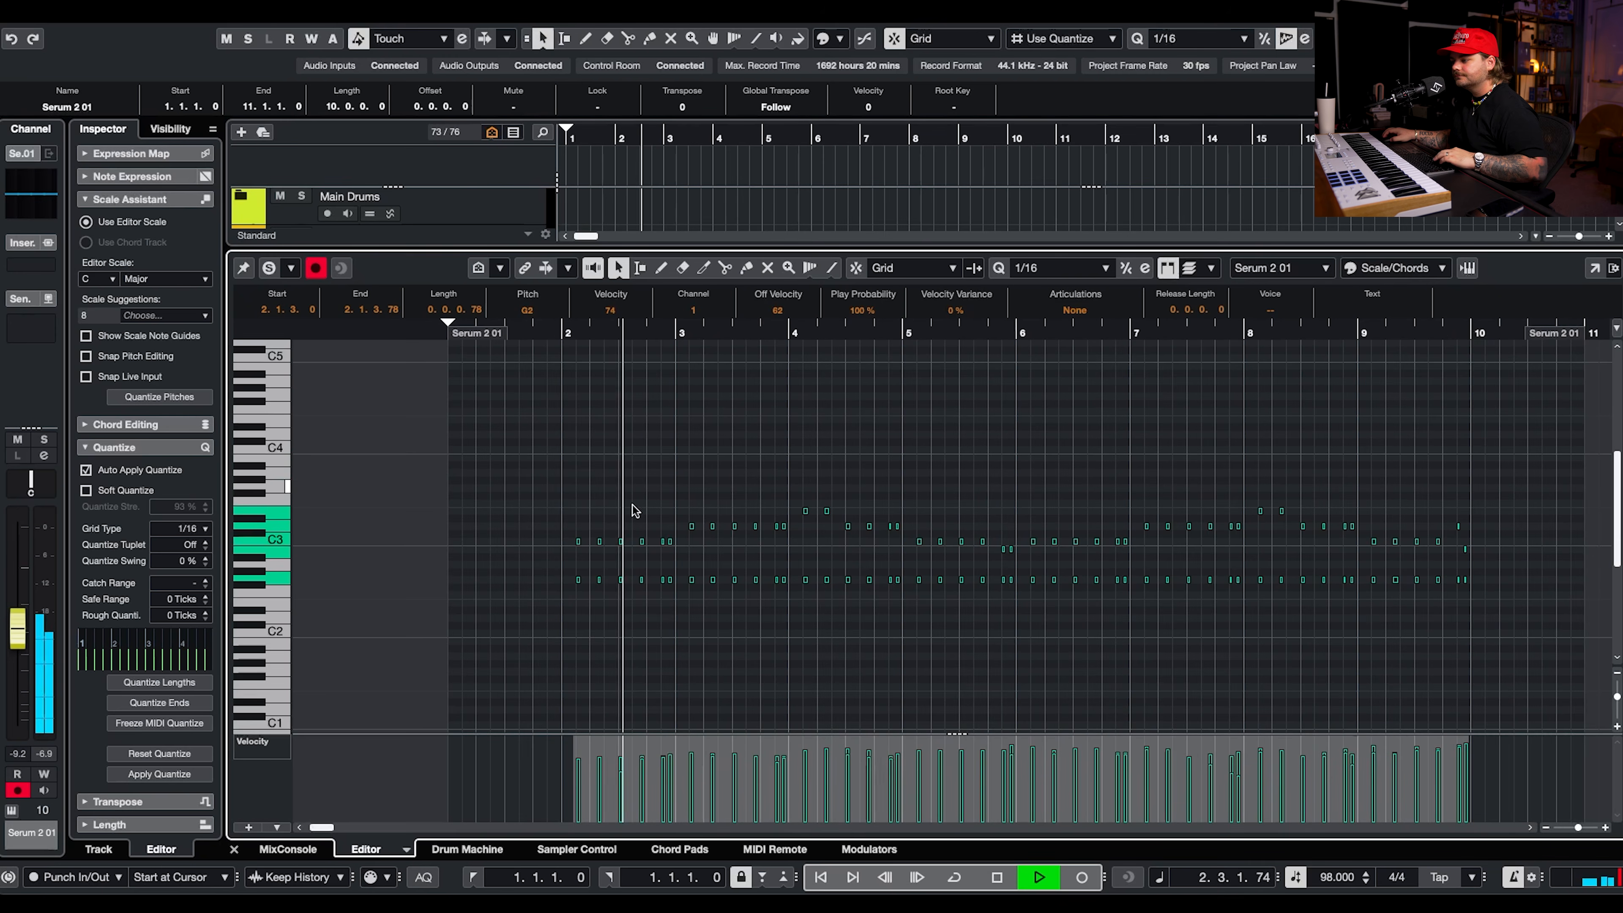
key("space")
mouse_move(740, 784)
left_mouse_down()
mouse_move(749, 797)
mouse_move(707, 804)
left_mouse_up()
key("space")
key("space")
left_click_drag(1496, 479, 517, 657)
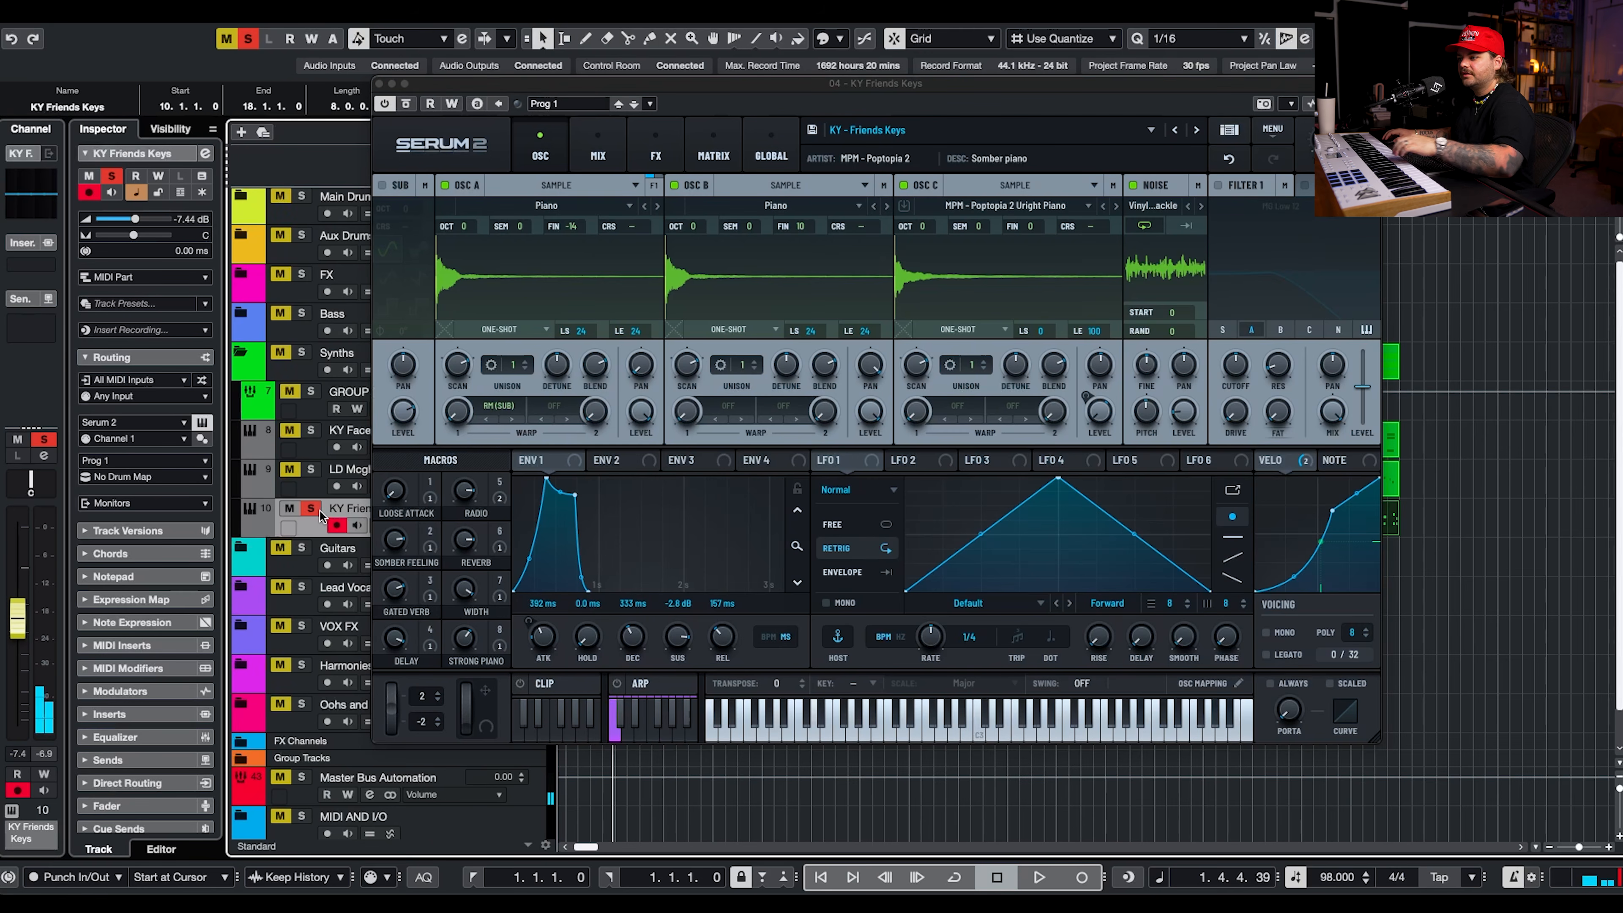
Adjust the Serum 2 macros on KY Friends Keys and, with solo turned off, set the track's volume to -3.21 dB.
left_click_drag(476, 499, 422, 648)
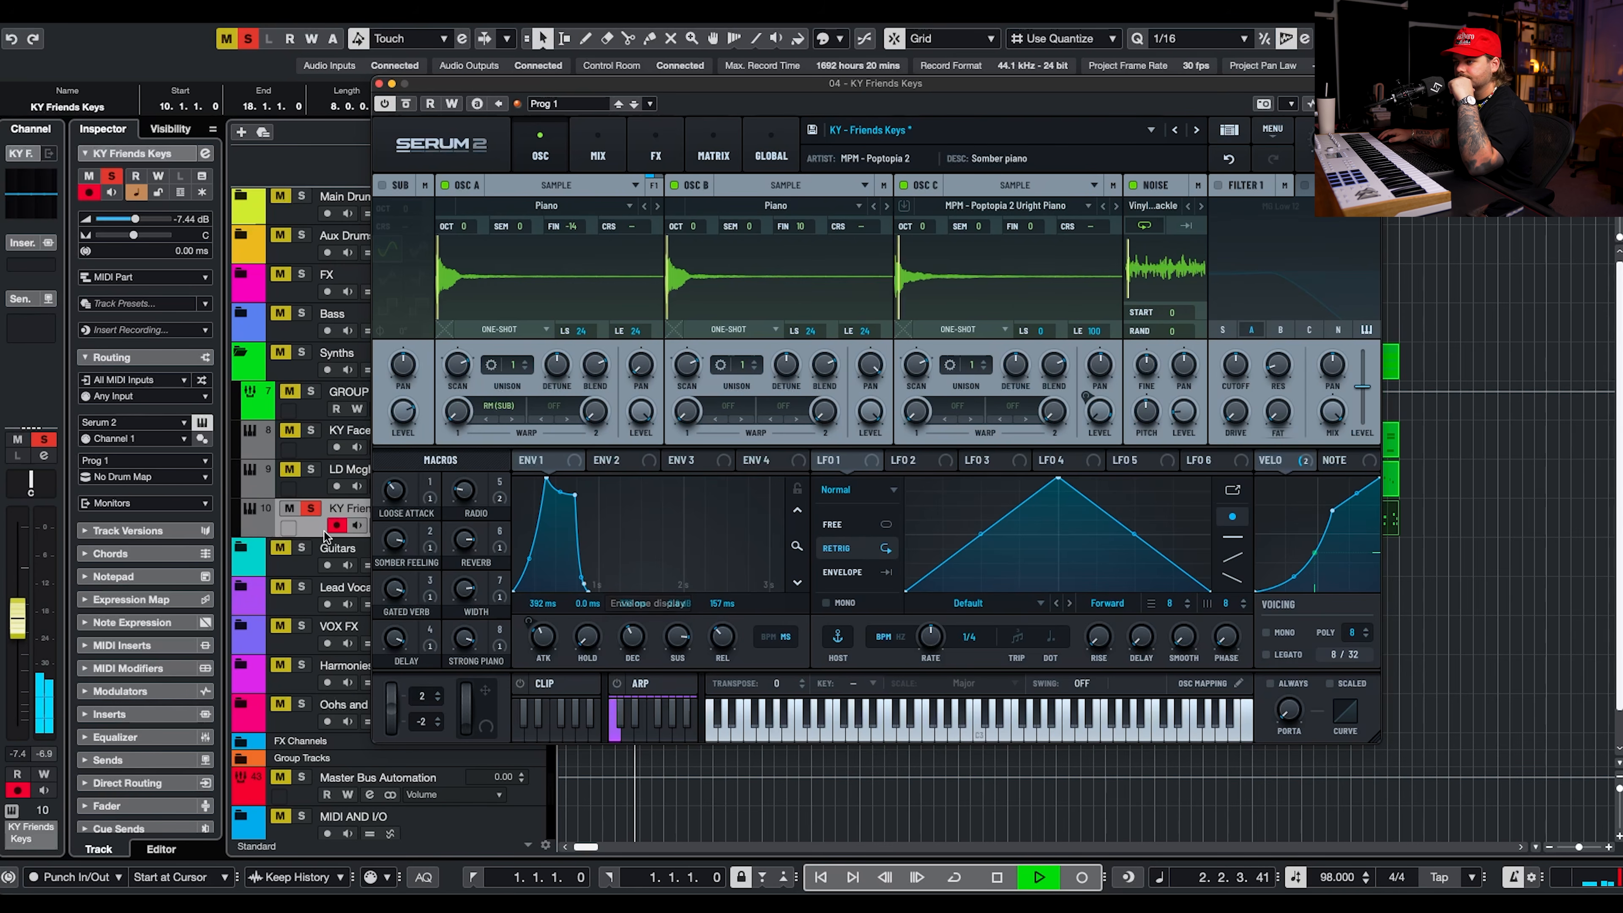
left_click(312, 508)
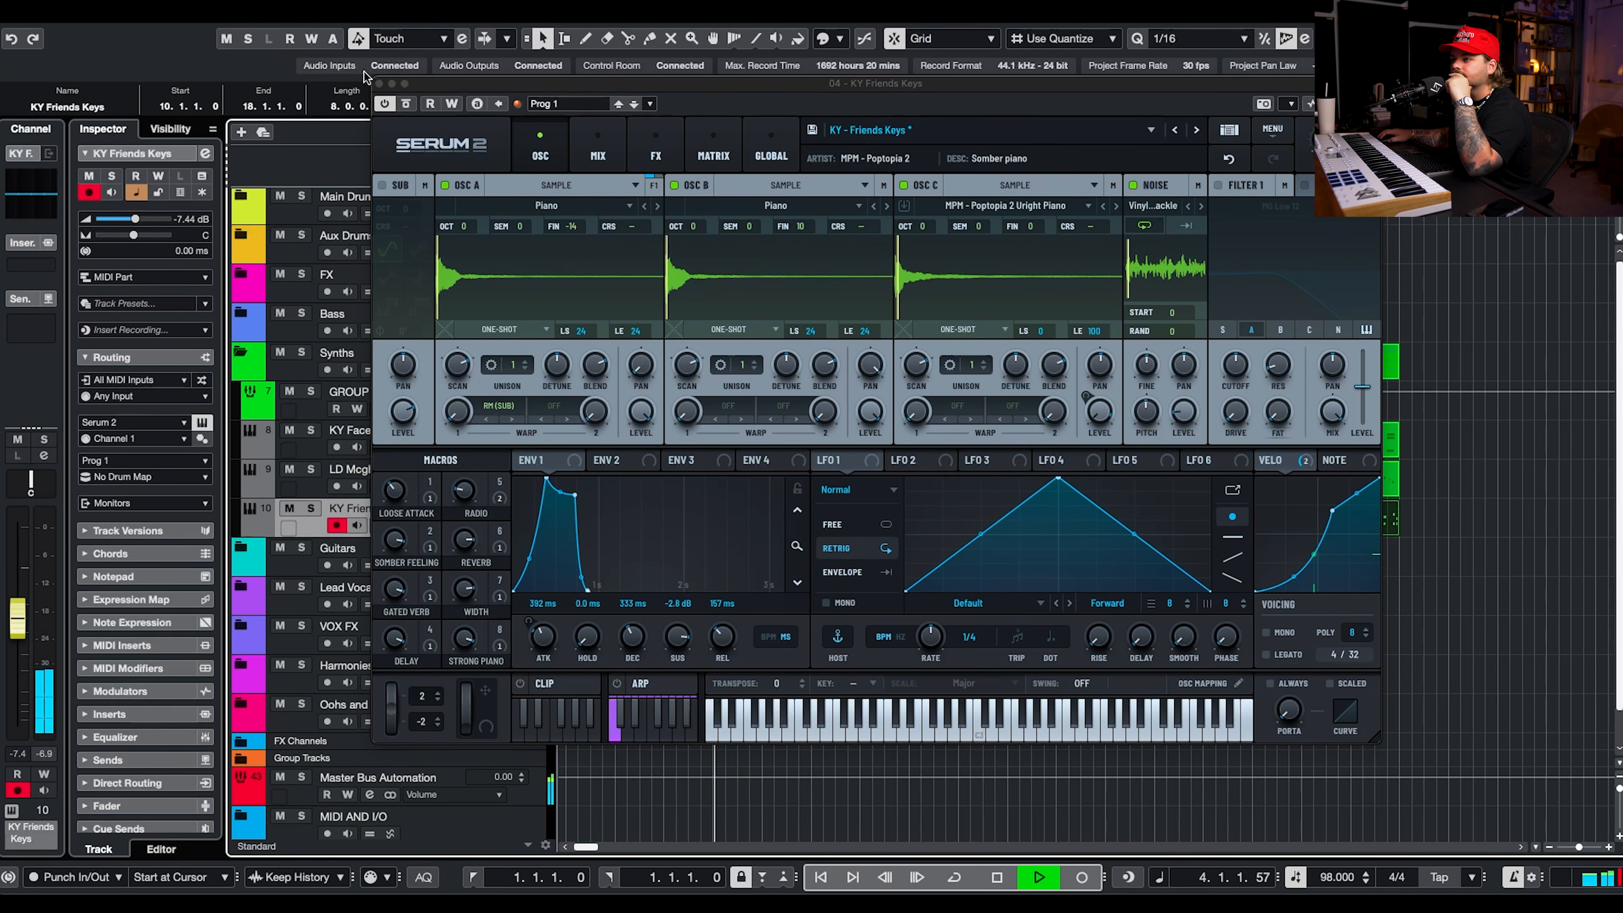
left_click(379, 84)
left_click_drag(135, 219, 144, 222)
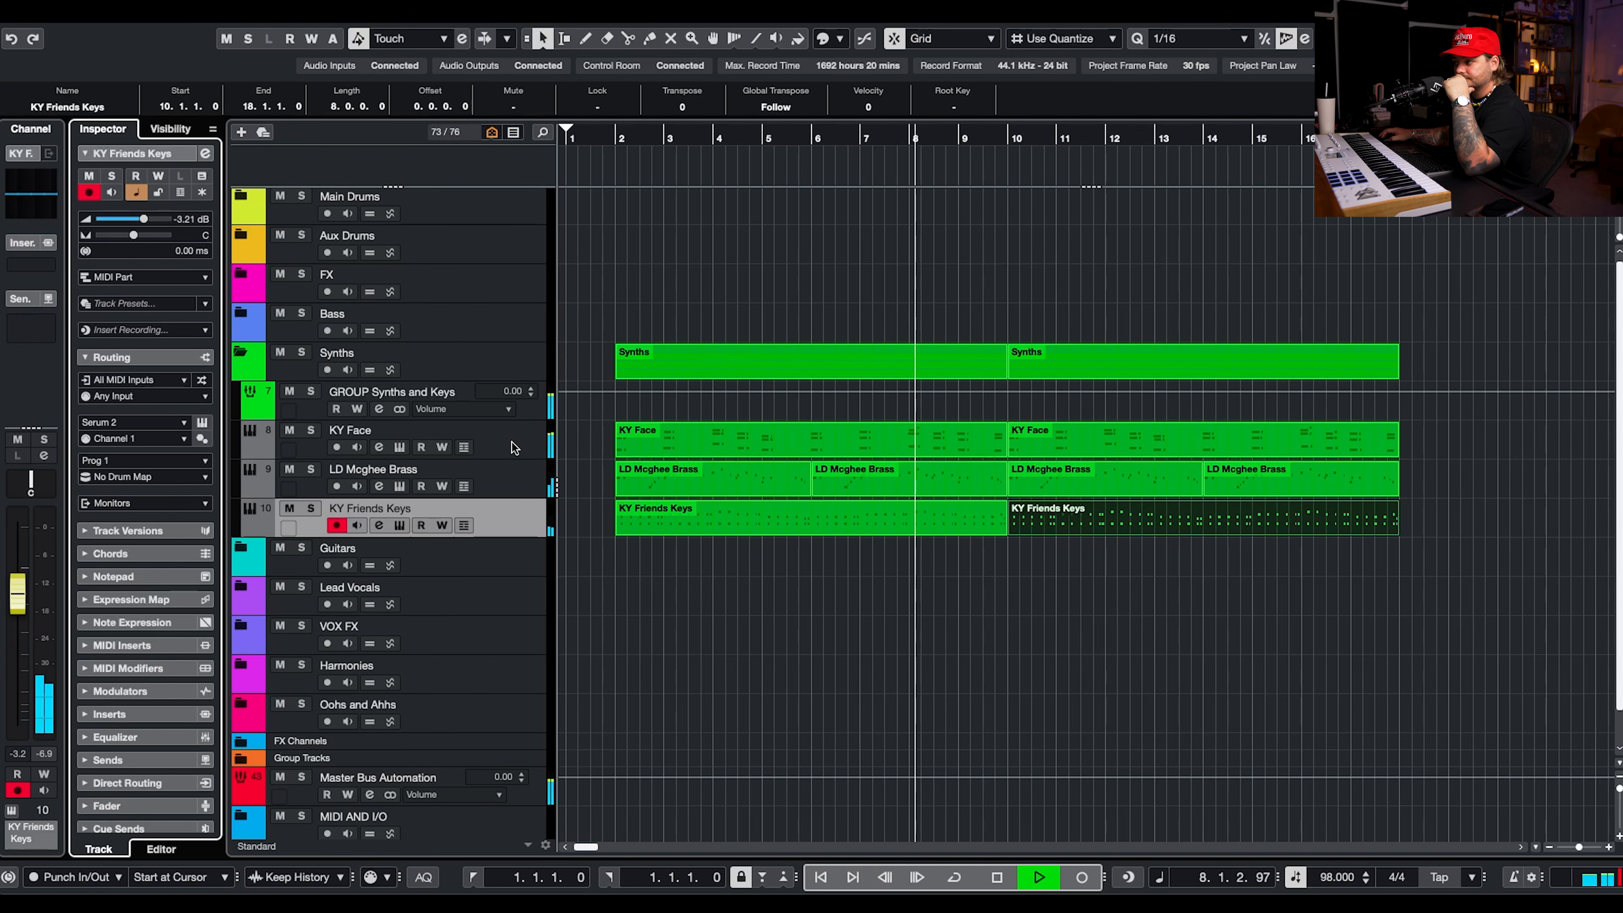
Check the Serum 2 settings on KY Friends Keys, then select all notes in its first part and lower their velocities.
left_click(377, 526)
left_click(399, 526)
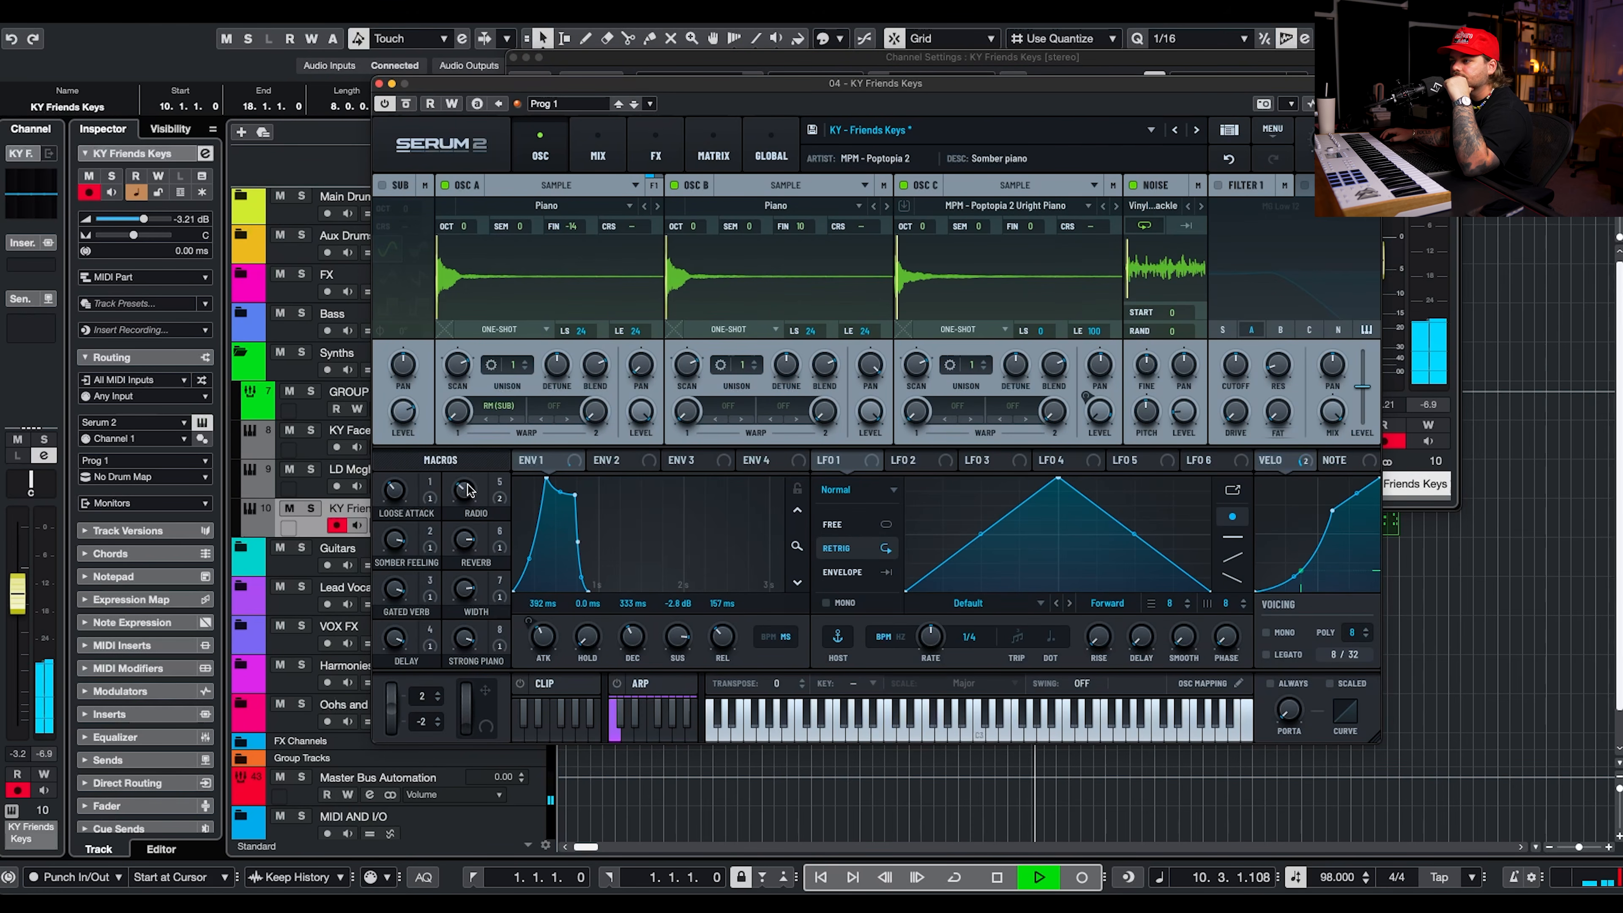
left_click(379, 83)
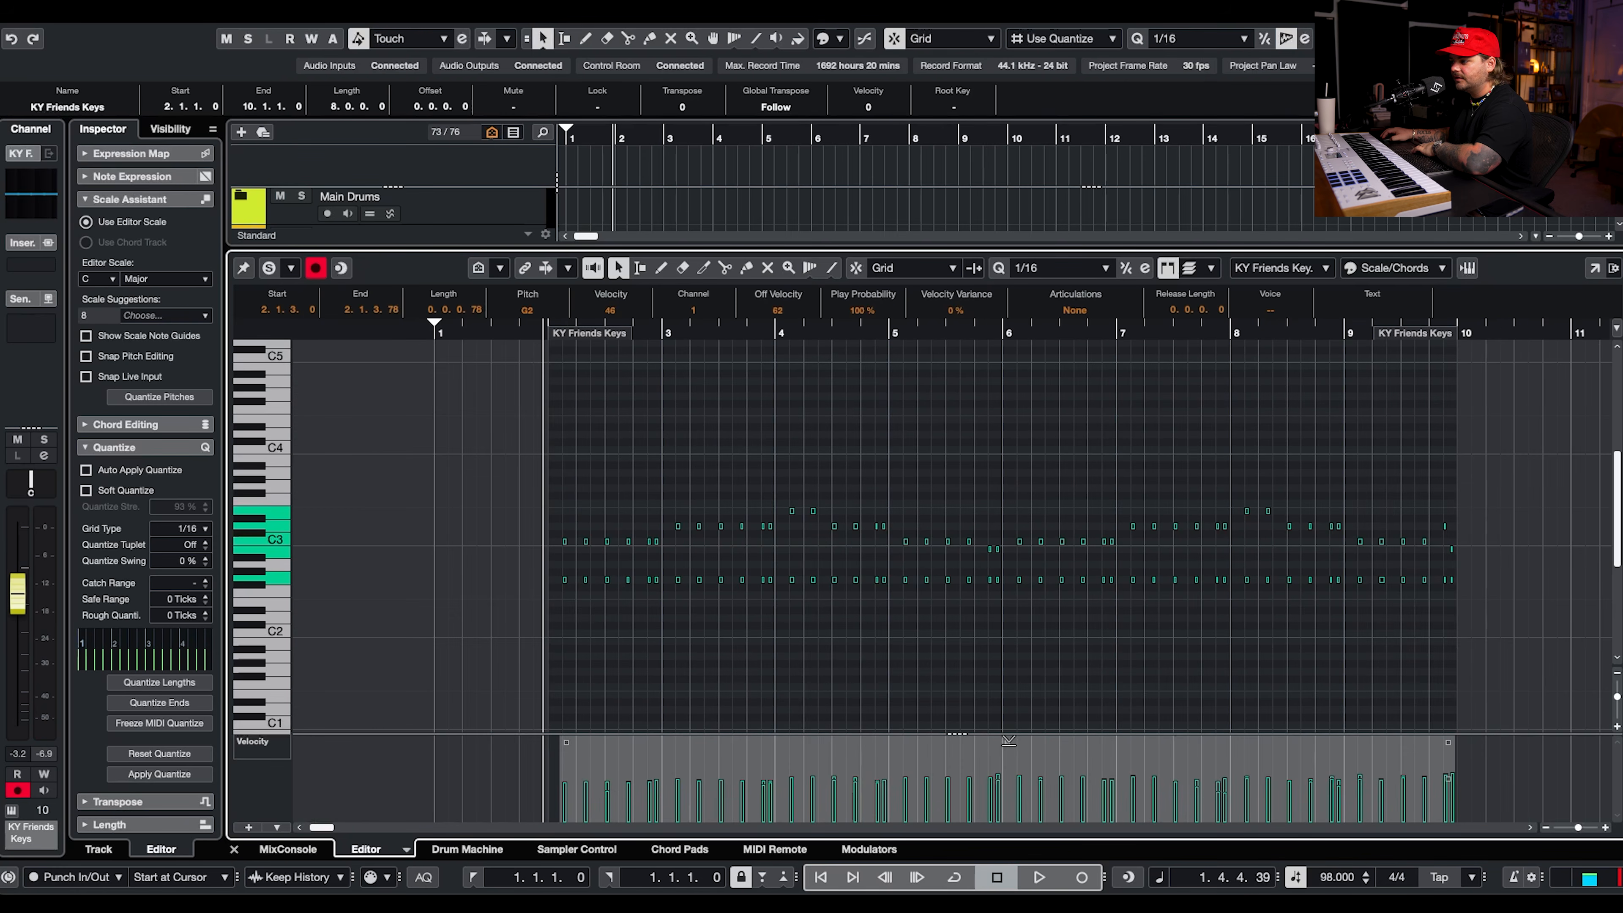
left_click_drag(1009, 740, 1002, 576)
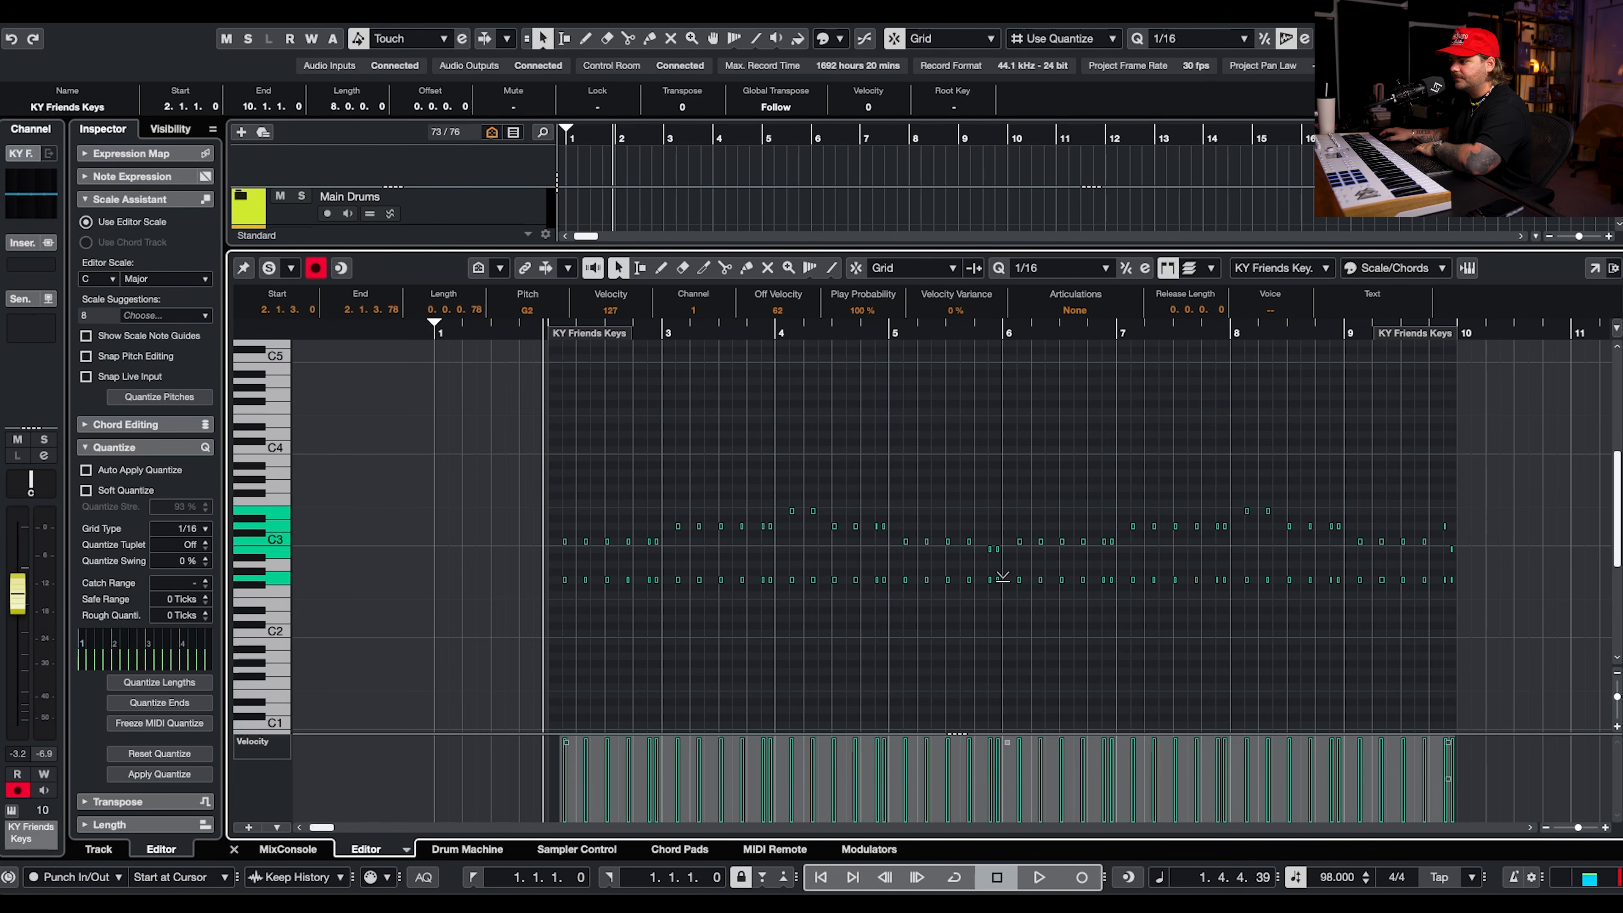
left_click_drag(1468, 459, 565, 683)
left_click_drag(1026, 741, 1022, 791)
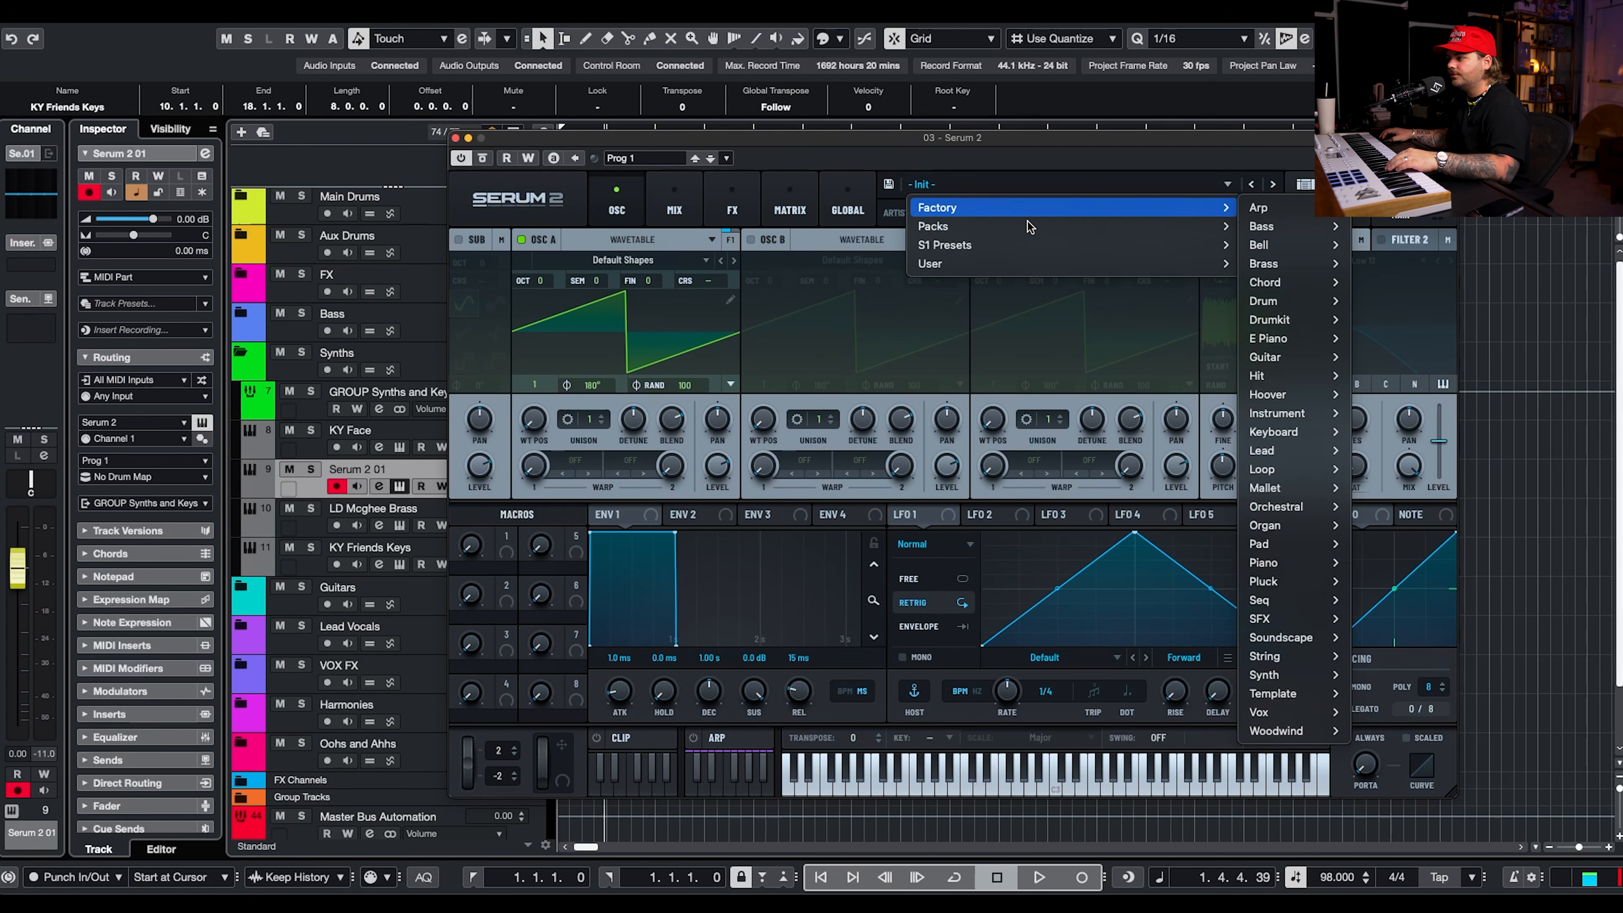
Load the BA - Tascam Upright bass preset from the Make Pop Music Poptopia 2 pack on the Serum 2 01 track.
mouse_move(1221, 232)
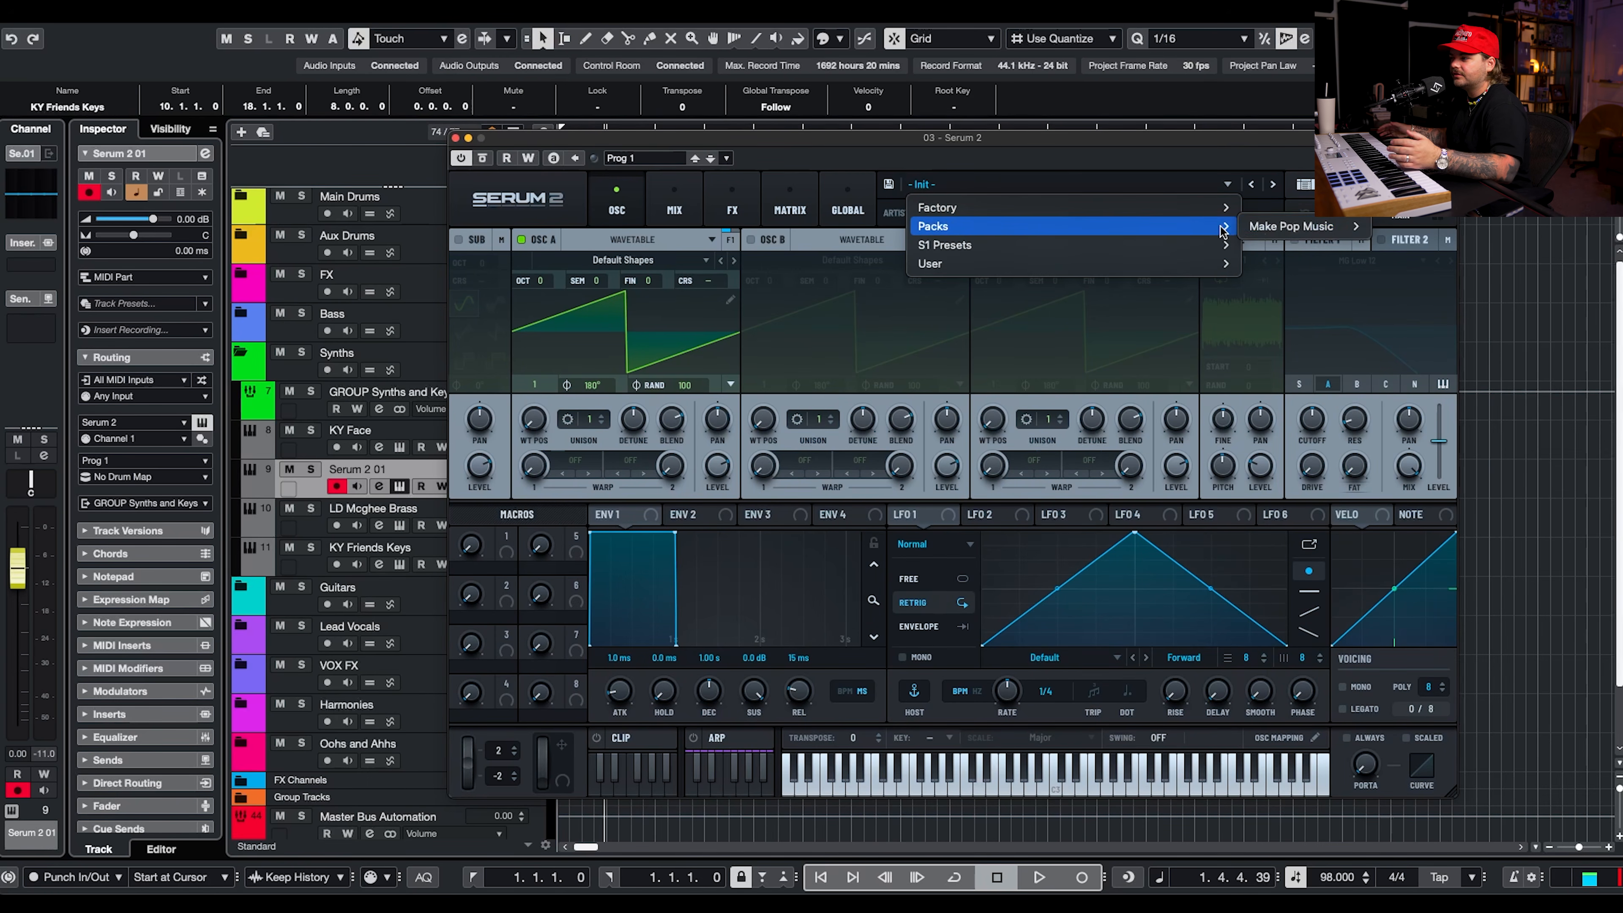
mouse_move(1292, 225)
mouse_move(1466, 235)
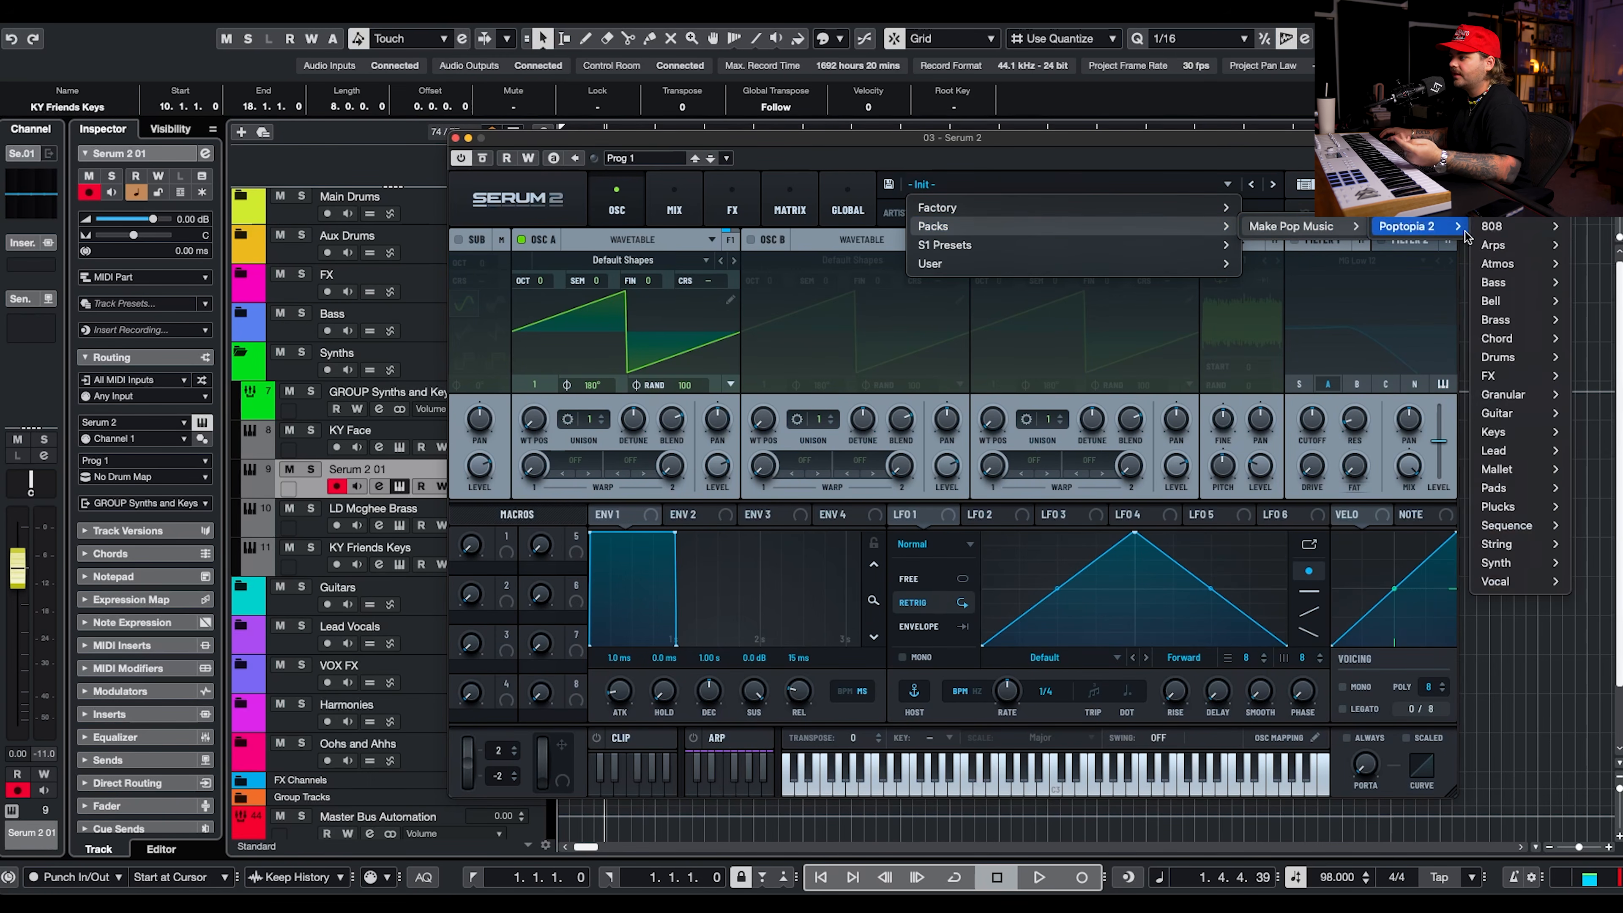
mouse_move(1517, 282)
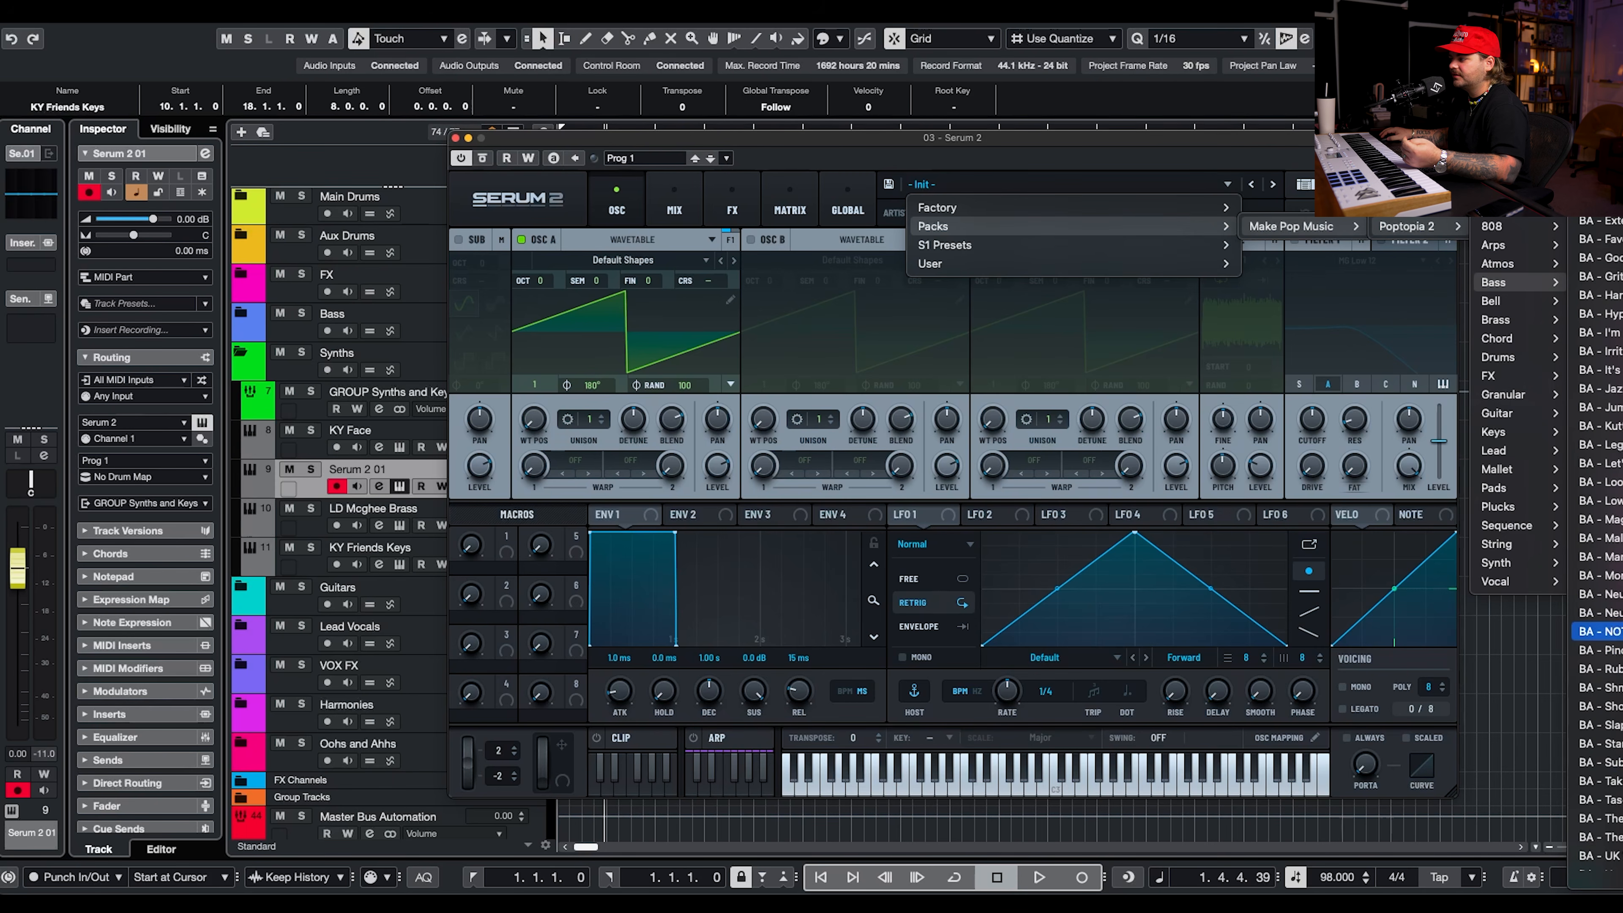
left_click(1599, 799)
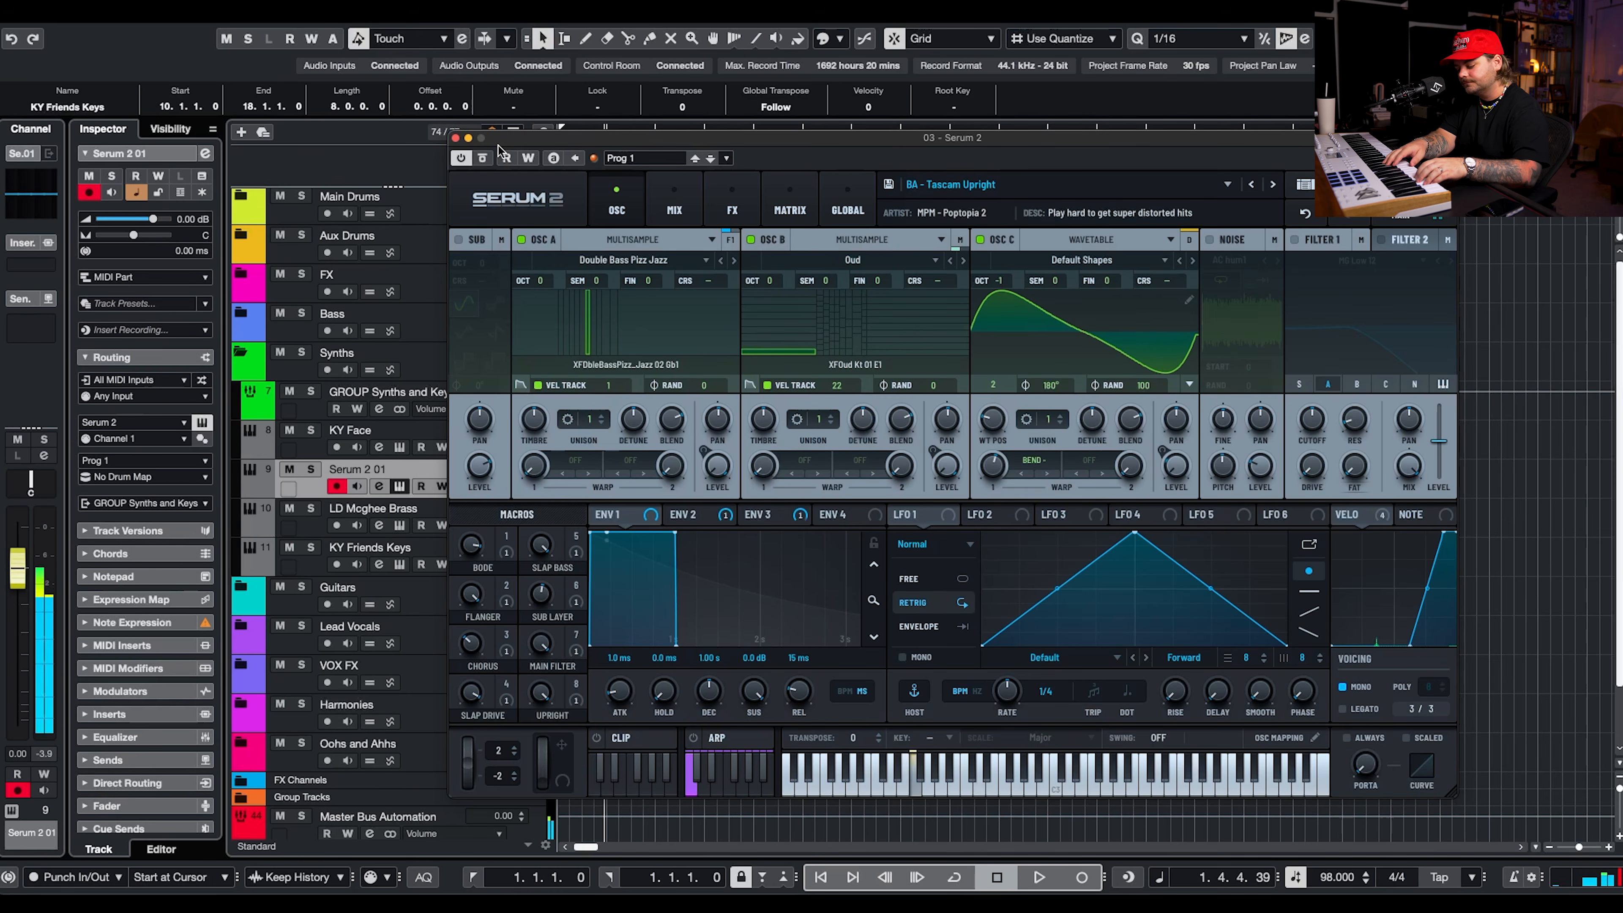
Close the Serum 2 window and record a bass part on the Serum 2 01 track from bar 1 through bar 5.
left_click(454, 138)
left_click_drag(649, 133, 243, 143)
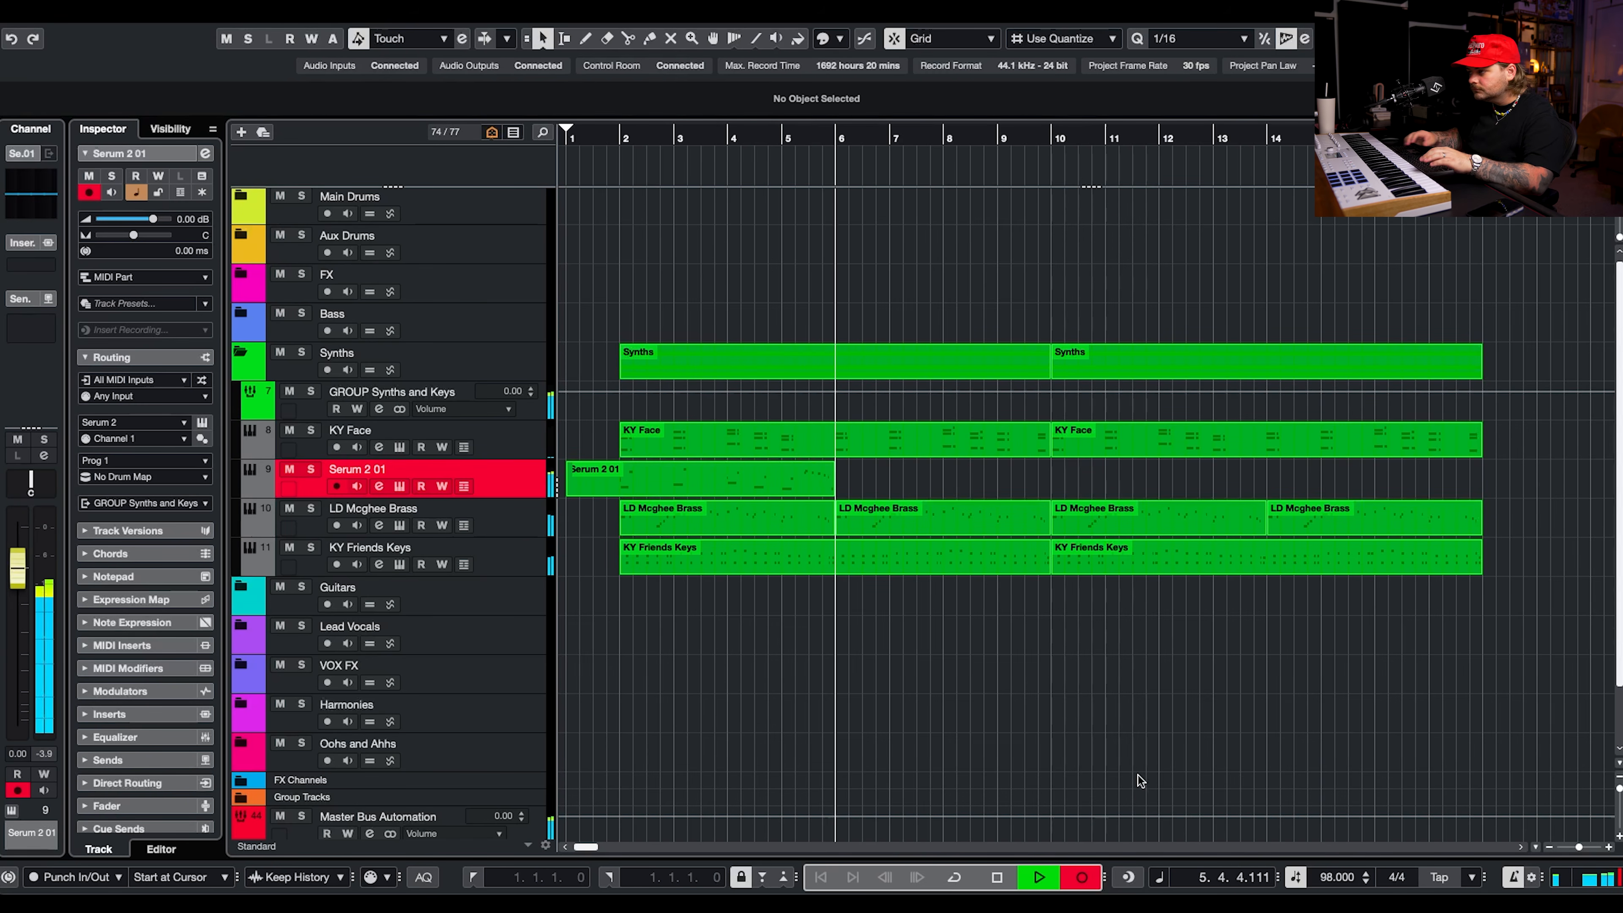
key("space")
Quantize the starts and lengths of the bass notes before the closing fill to 1/16 and level the low notes' velocities.
double_click(745, 478)
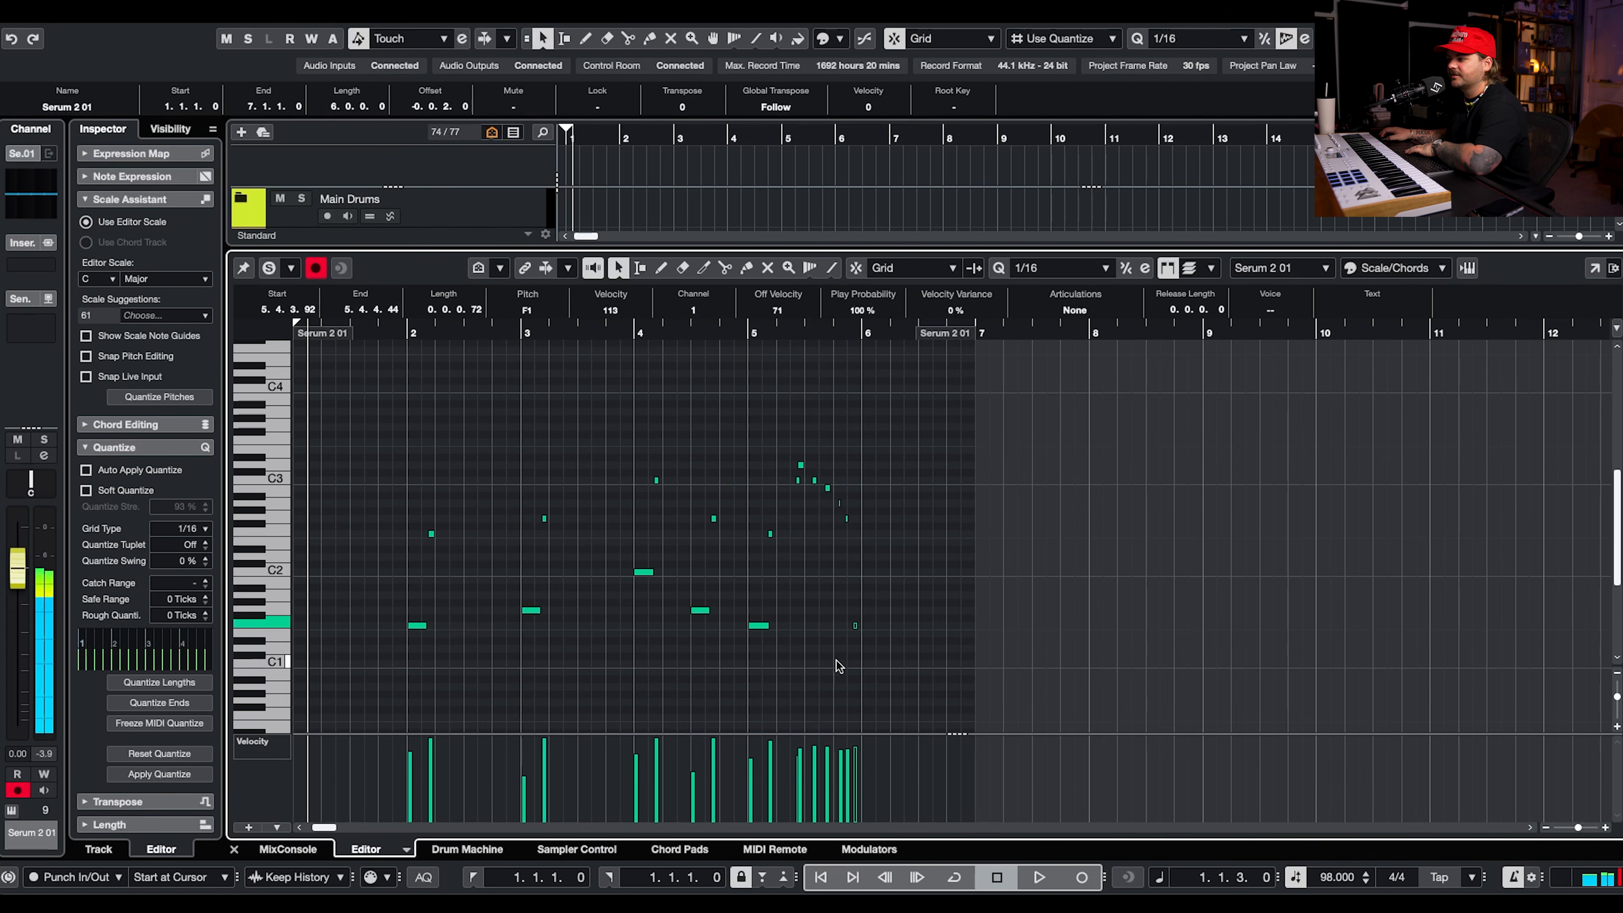
left_click_drag(382, 442, 780, 679)
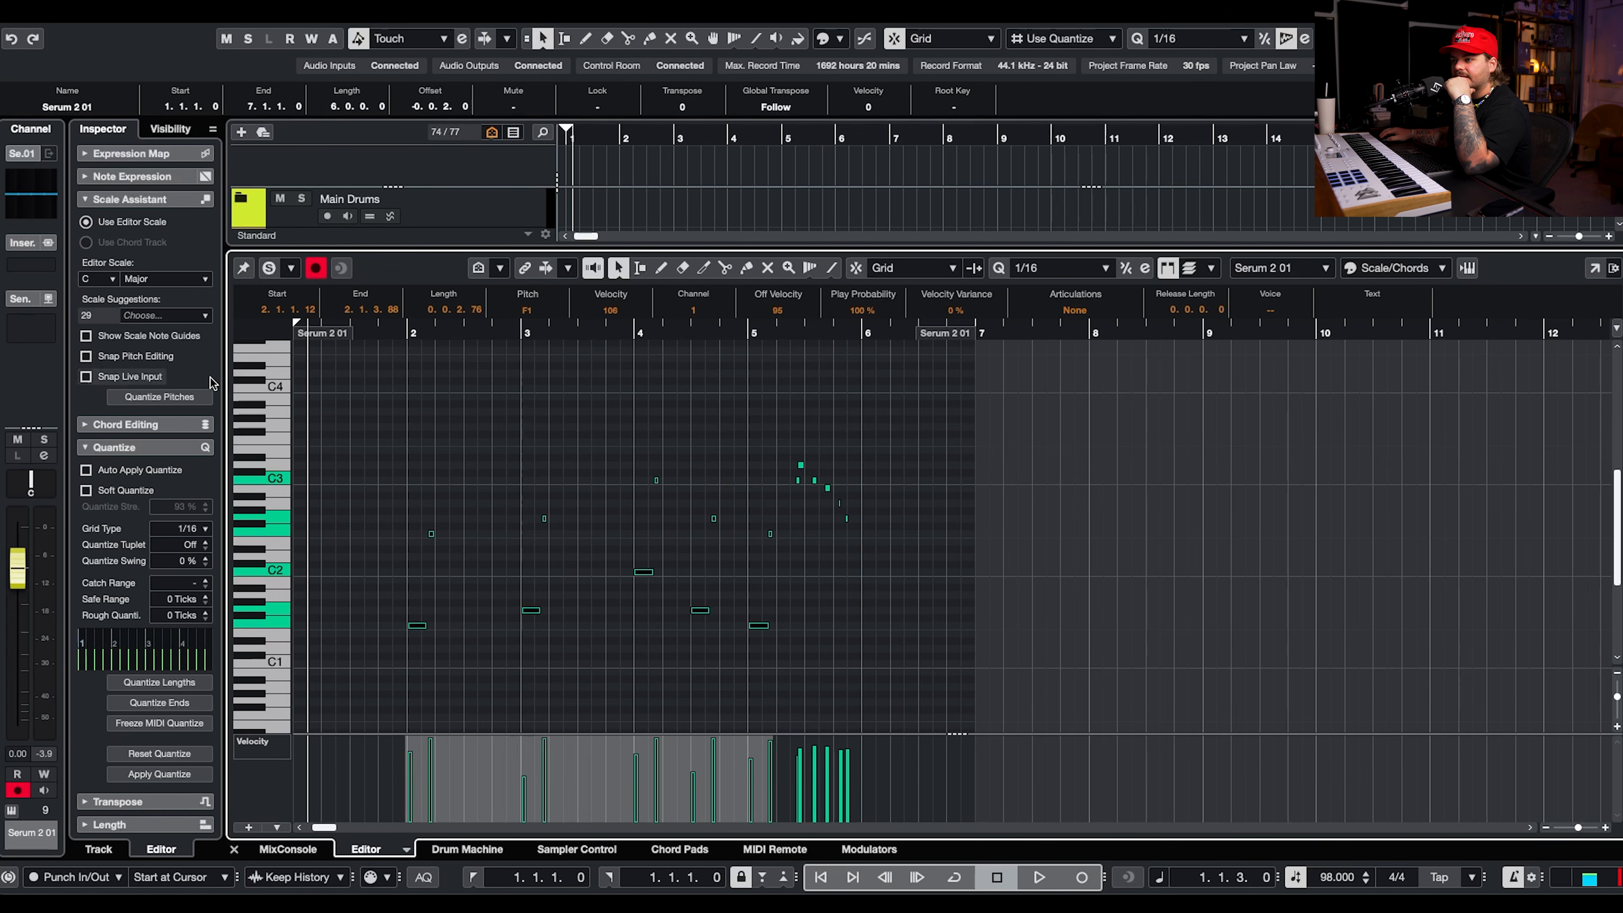
left_click(86, 471)
left_click(160, 682)
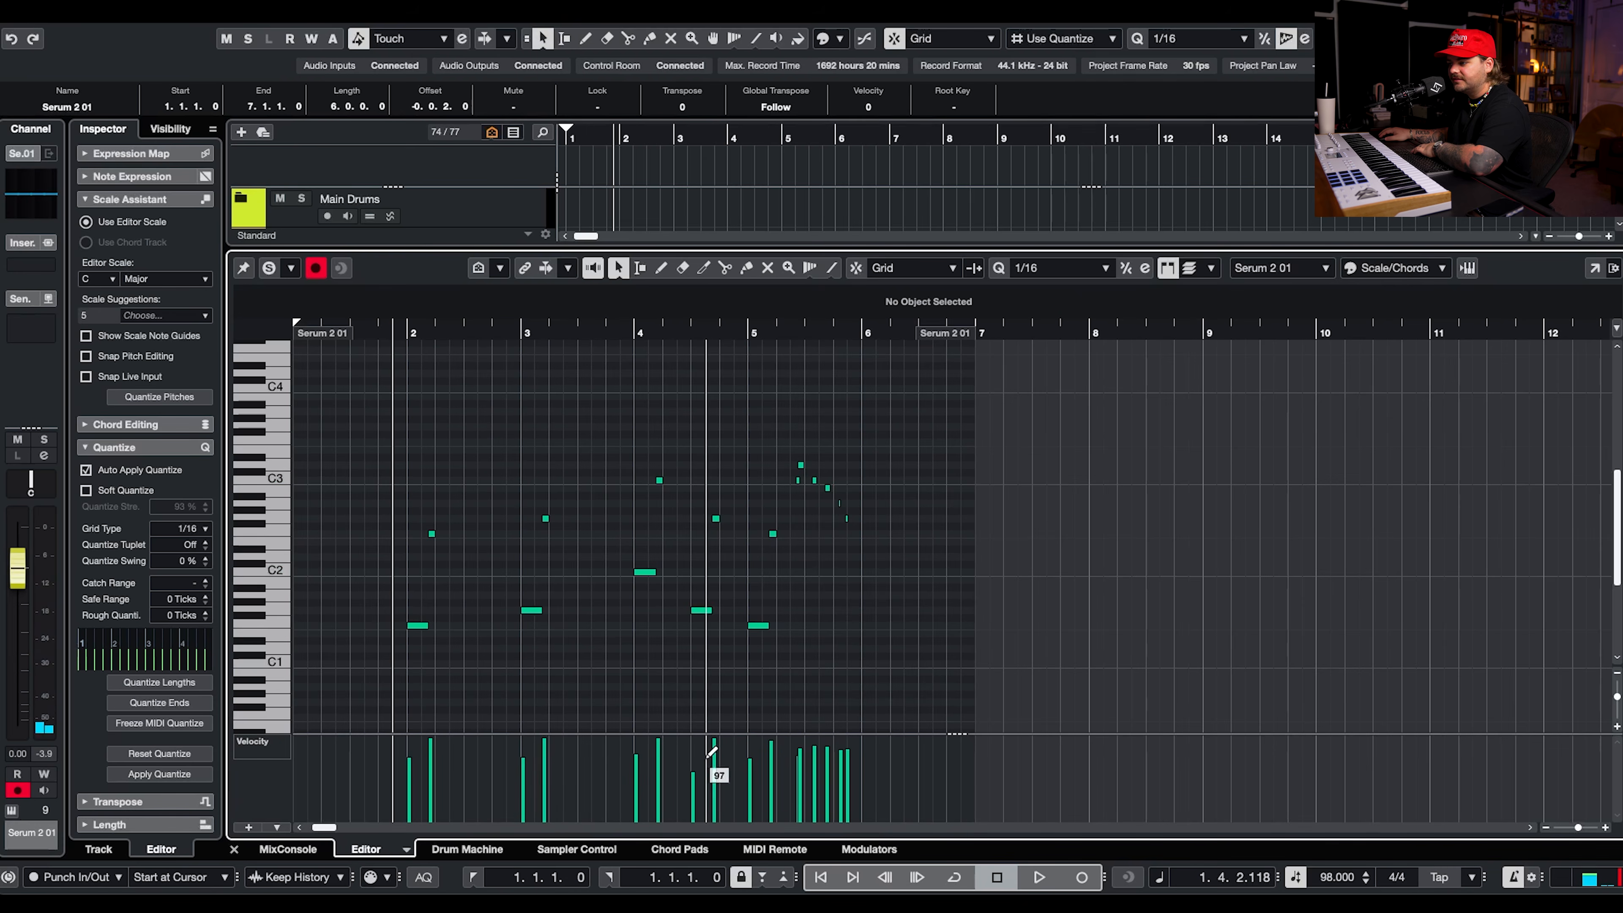
left_click(695, 756)
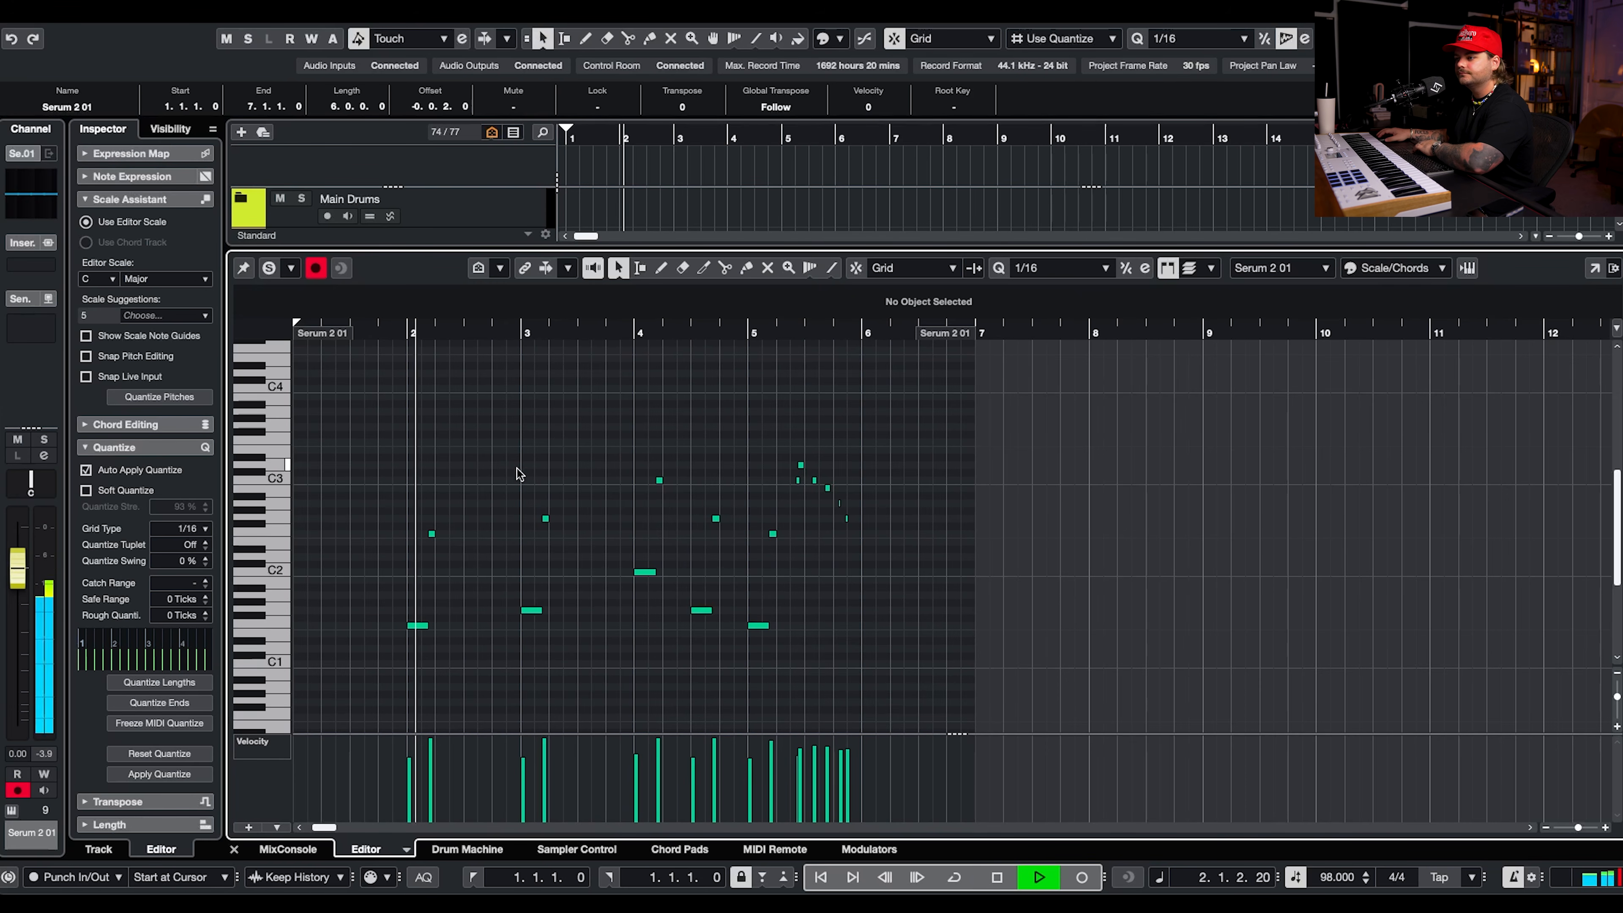
Audition the quantized bass part with editor solo on and select the fill notes at its end.
left_click(268, 268)
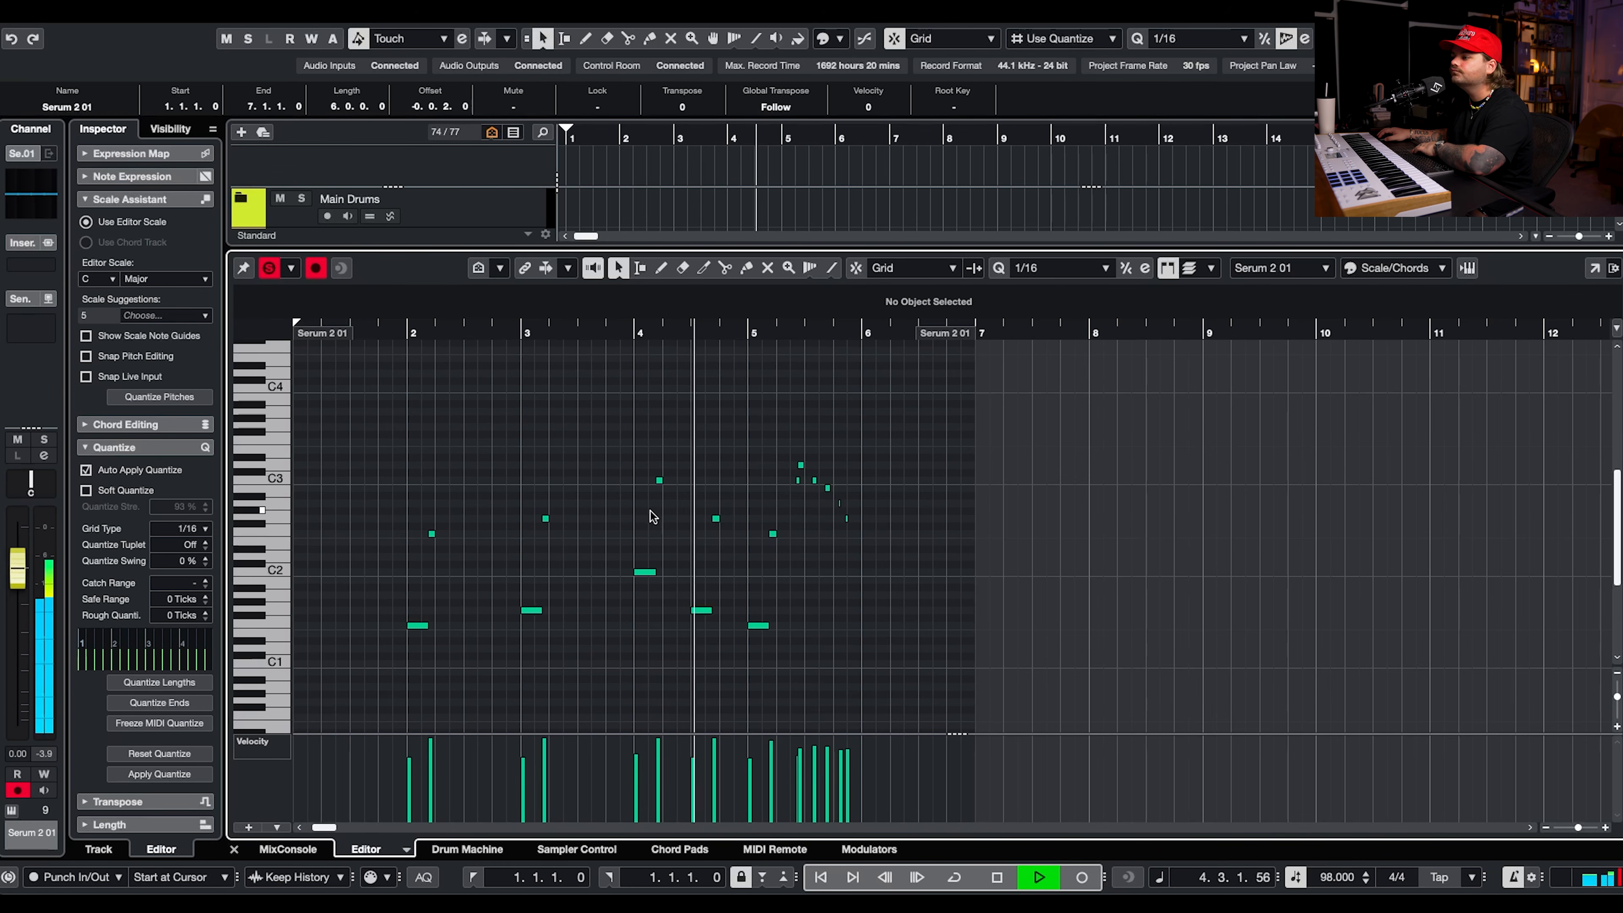
scroll(801, 633, "up", 2)
scroll(769, 598, "up", 8)
key("space")
left_click_drag(914, 488, 698, 566)
scroll(718, 560, "up", 4)
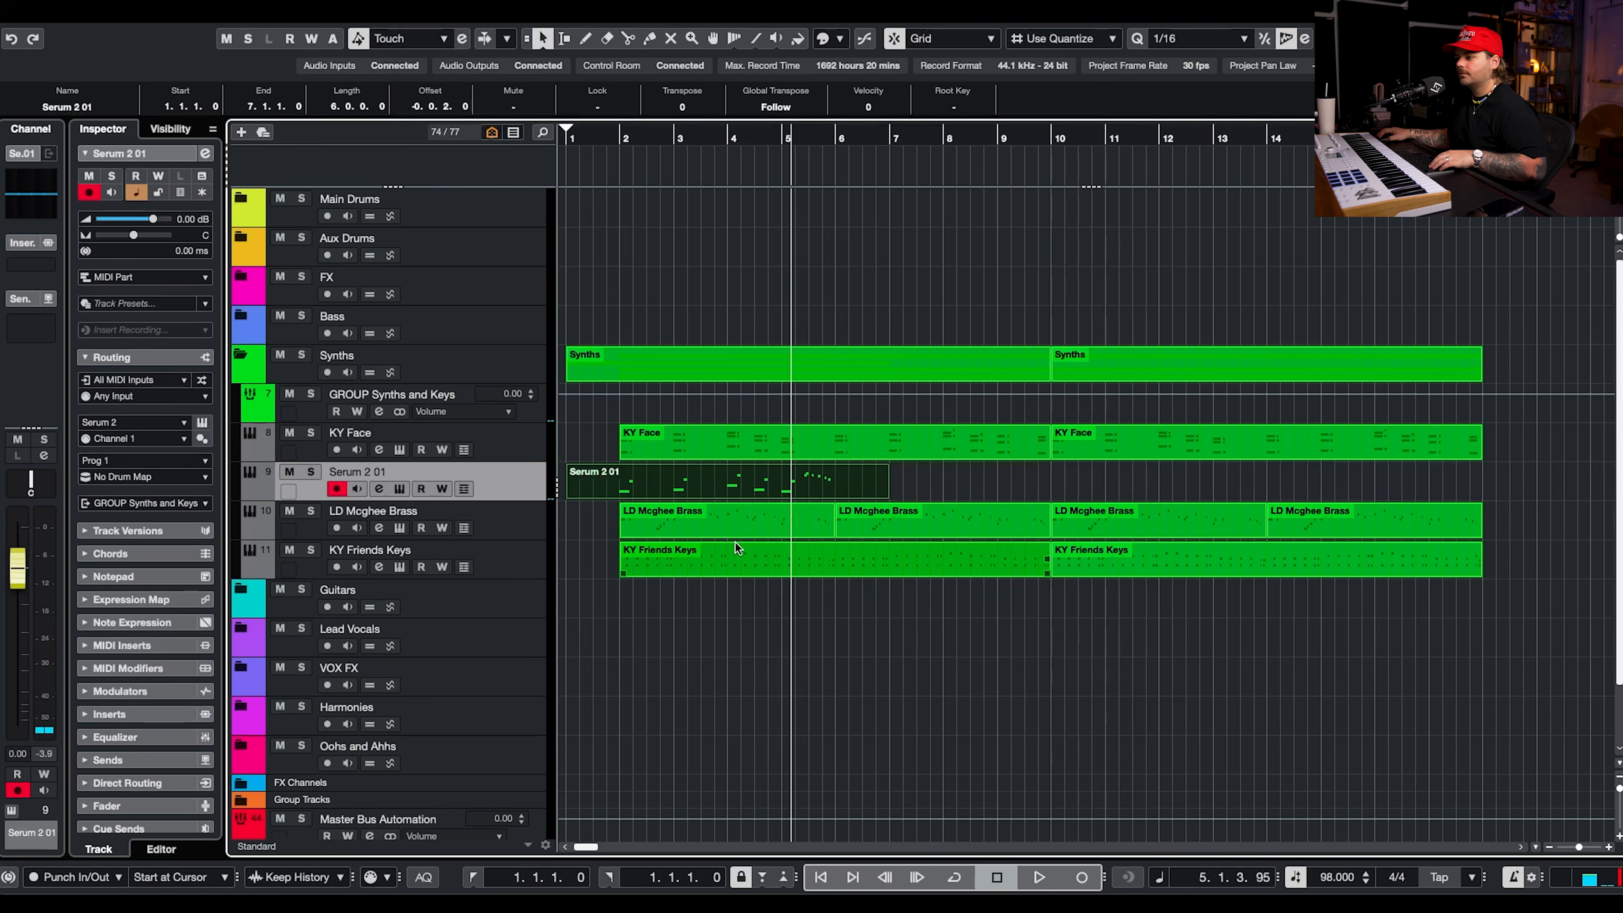
Set the project grid to 1/1, trim the Serum 2 01 part to bars 2–6, and duplicate it to bar 6.
left_click(1187, 43)
left_click(1193, 104)
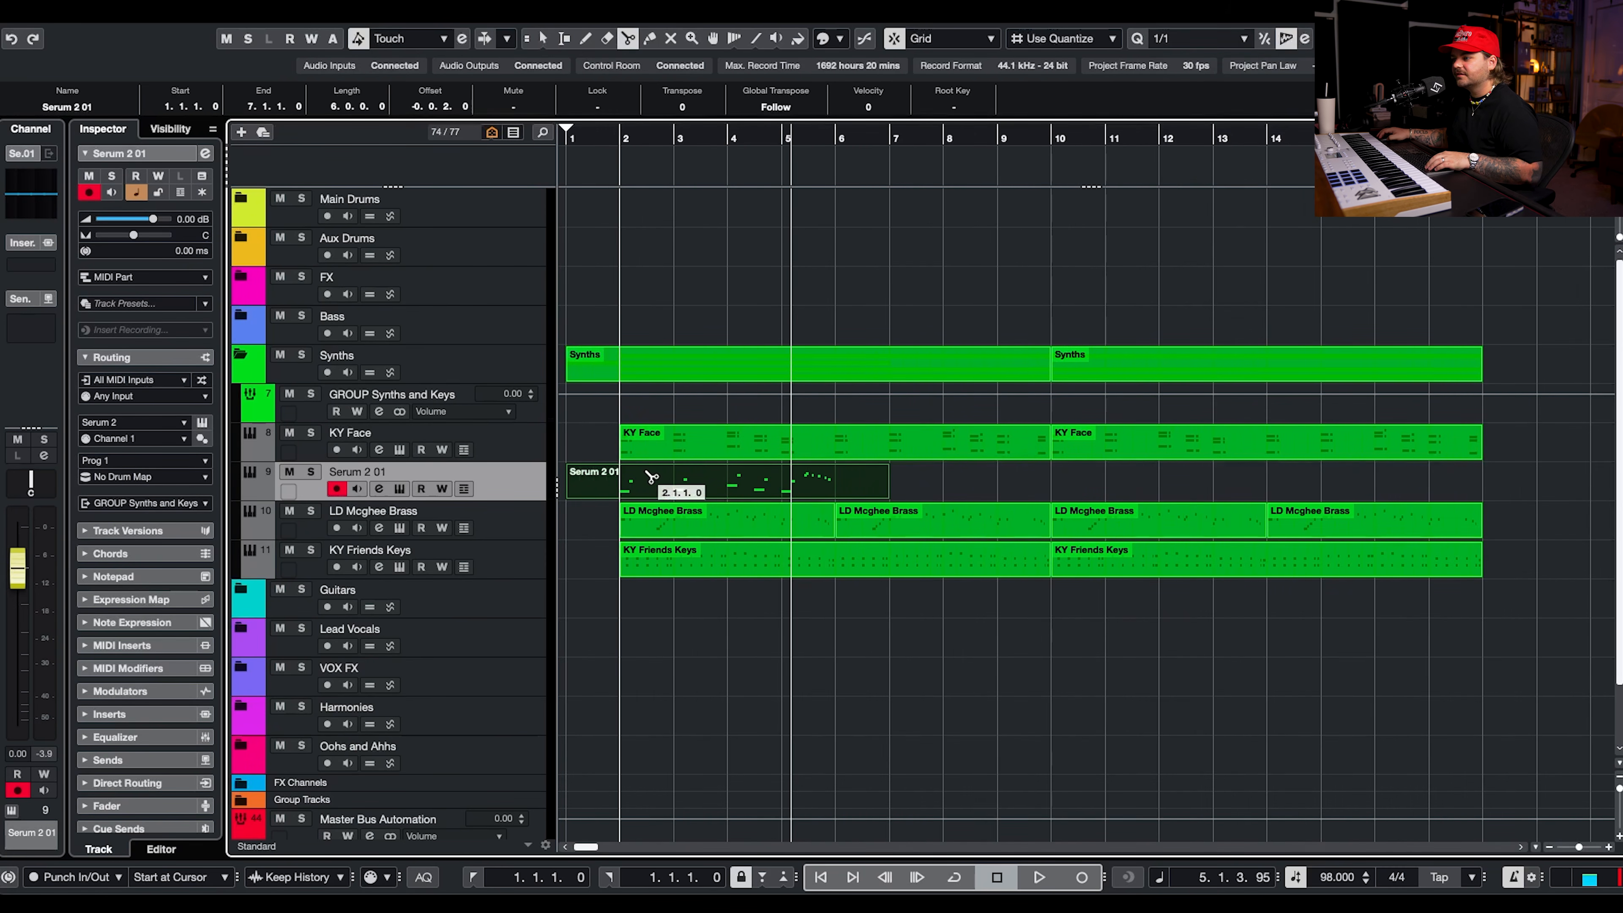
left_click(633, 484, "alt")
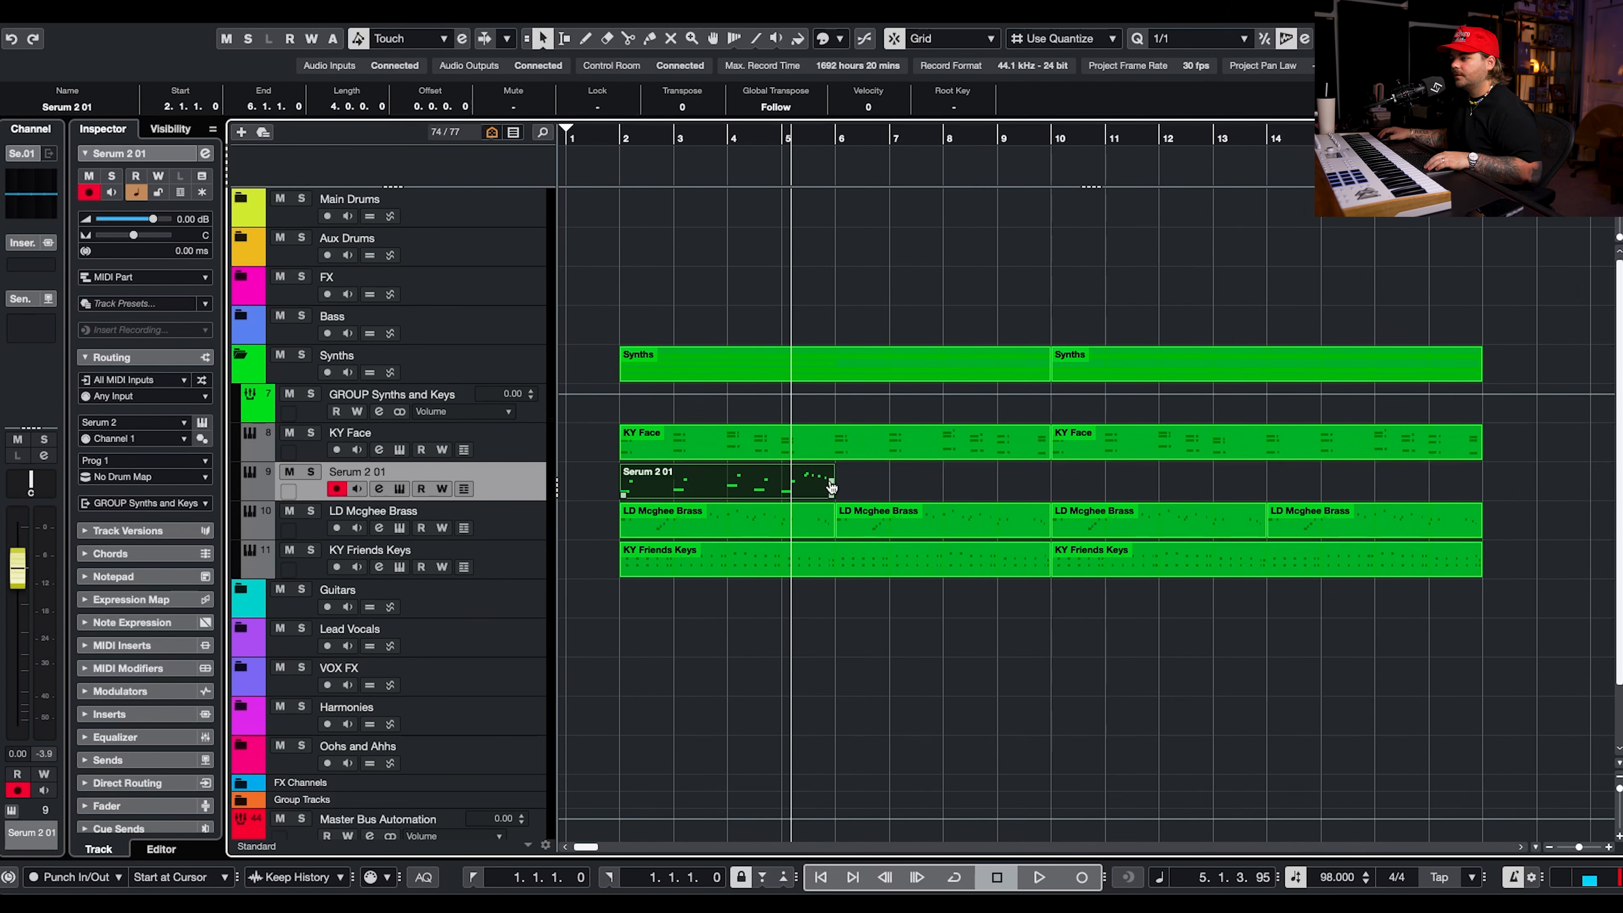
key("ctrl+d")
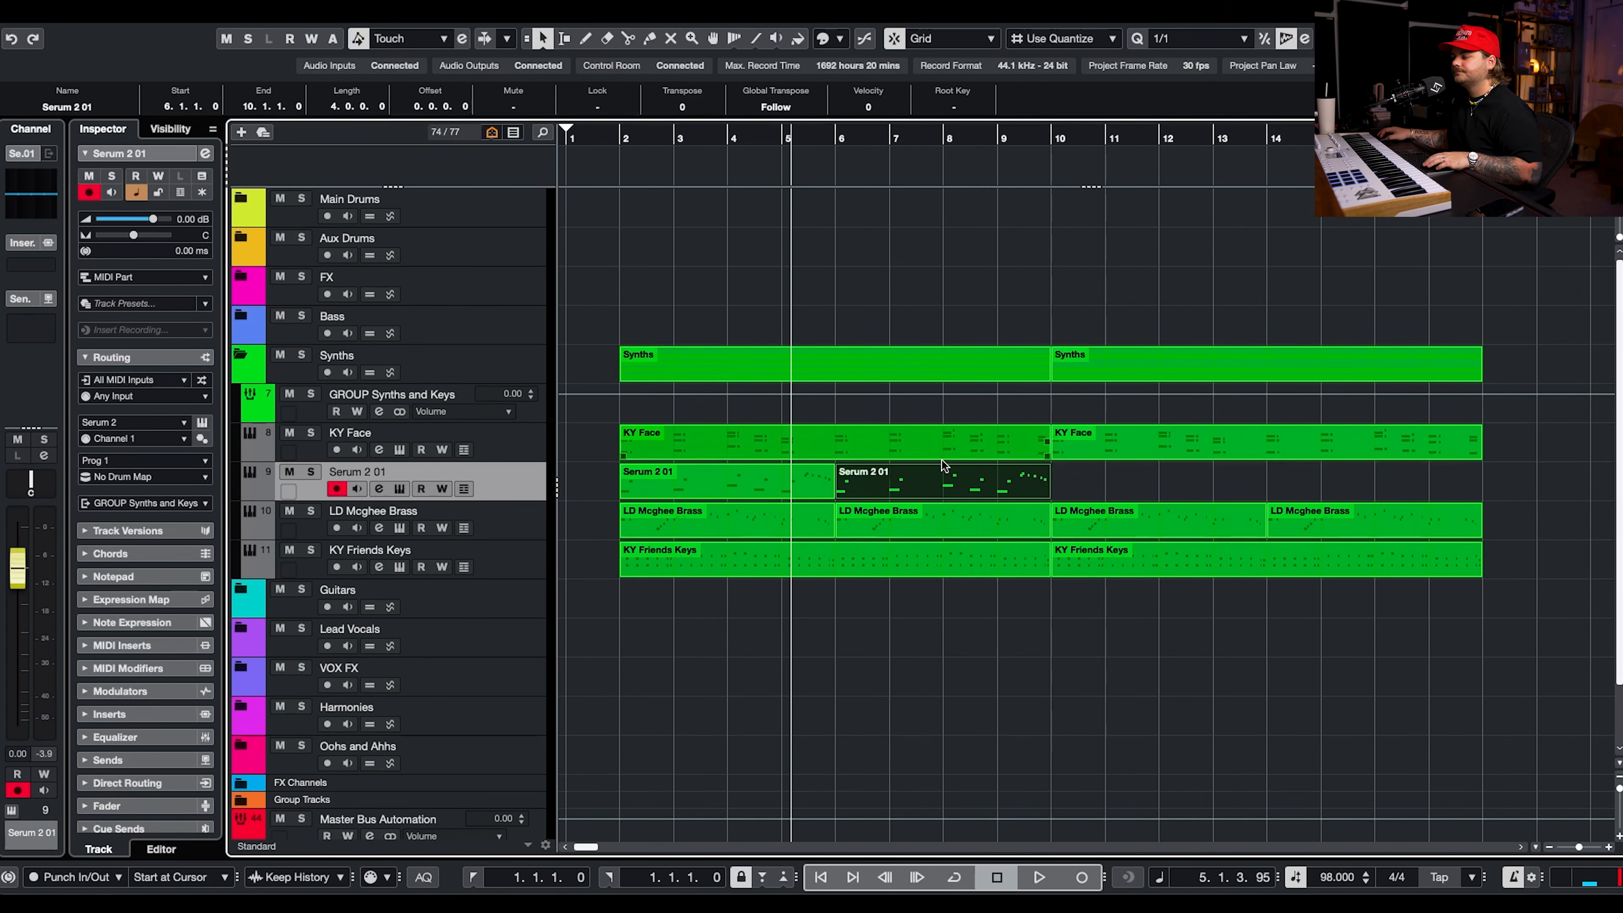
Play back the duplicated bass part and set the Serum 2 01 track's volume to -7.44 dB.
key("space")
left_click_drag(152, 218, 136, 223)
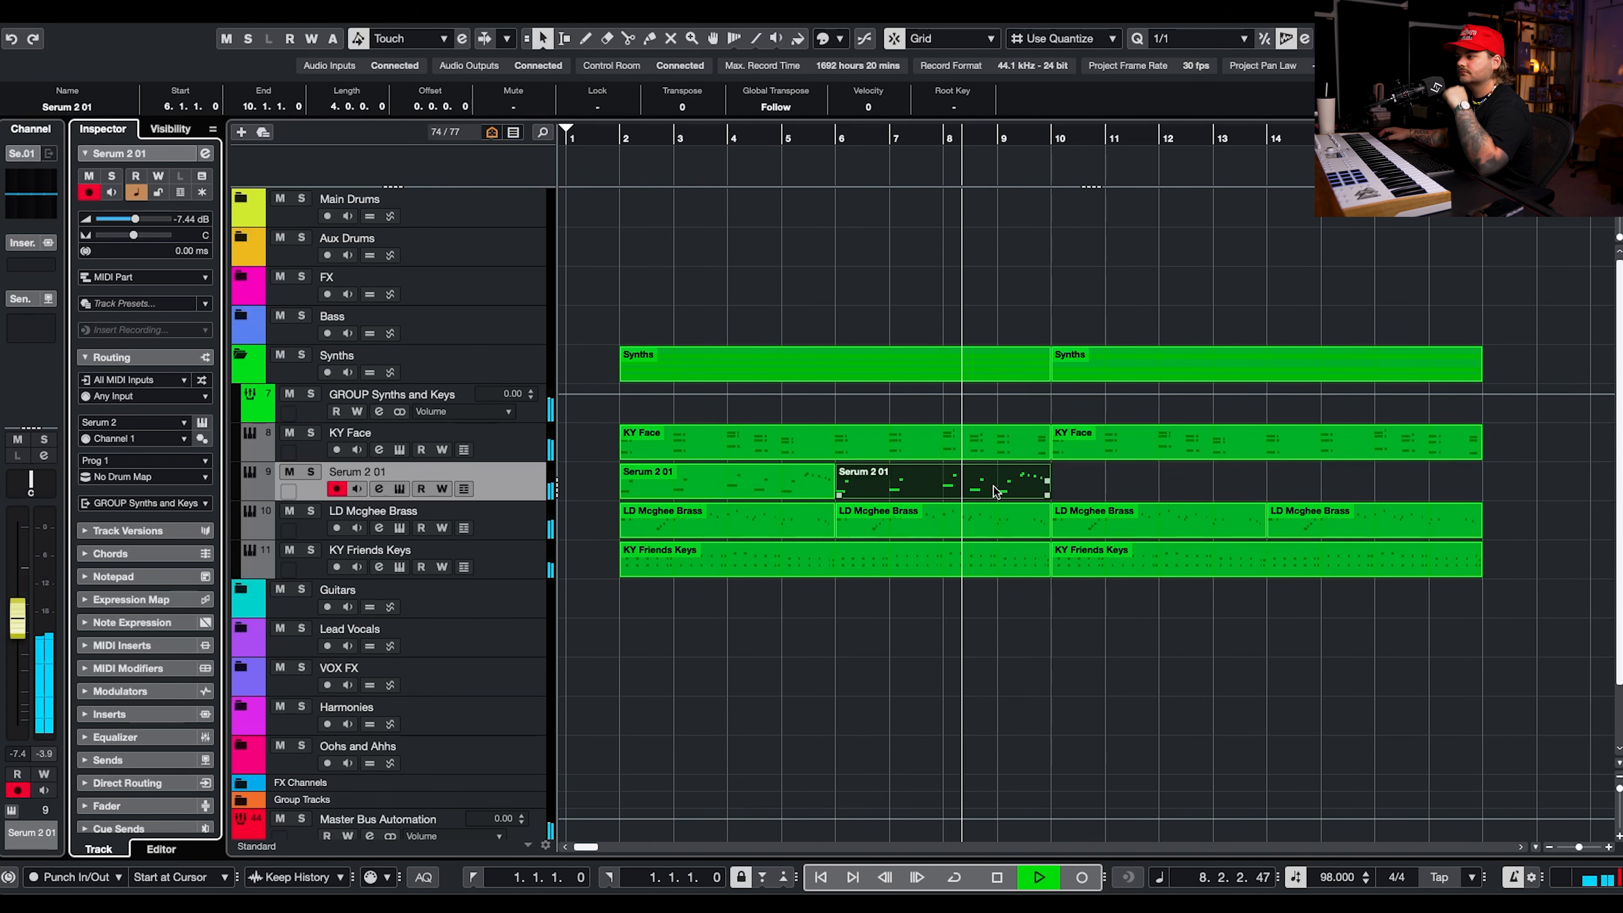
key("space")
Transpose the first two notes of bar 8 in the duplicated bass part down to A1 and A2, and audition them.
double_click(912, 489)
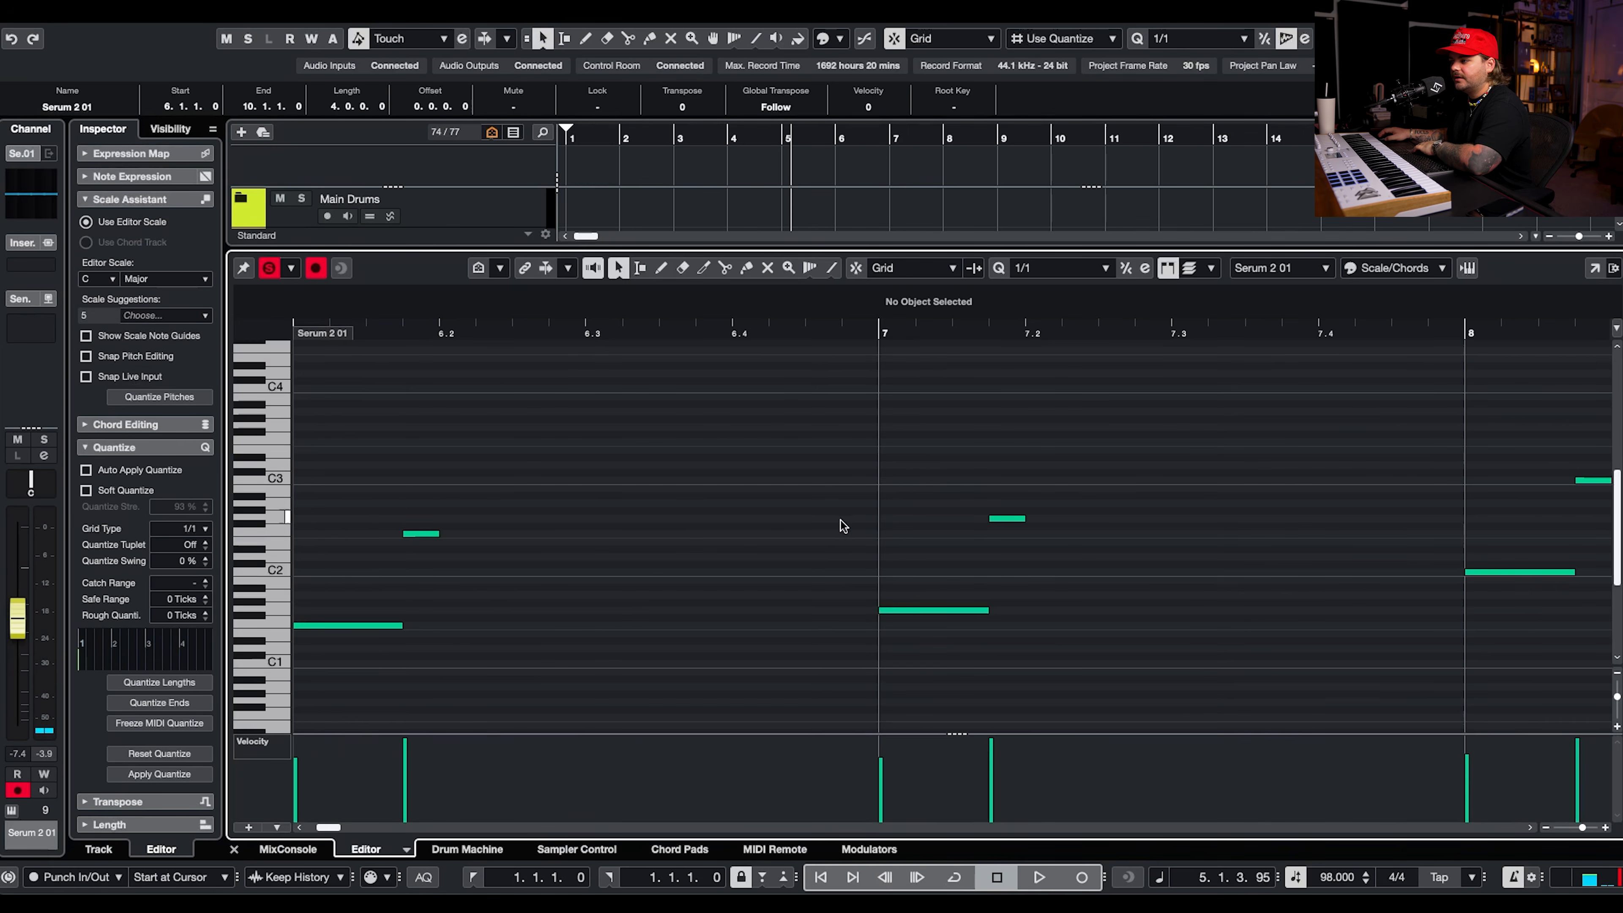
scroll(1021, 471, "down", 3)
left_click_drag(1159, 447, 1341, 626)
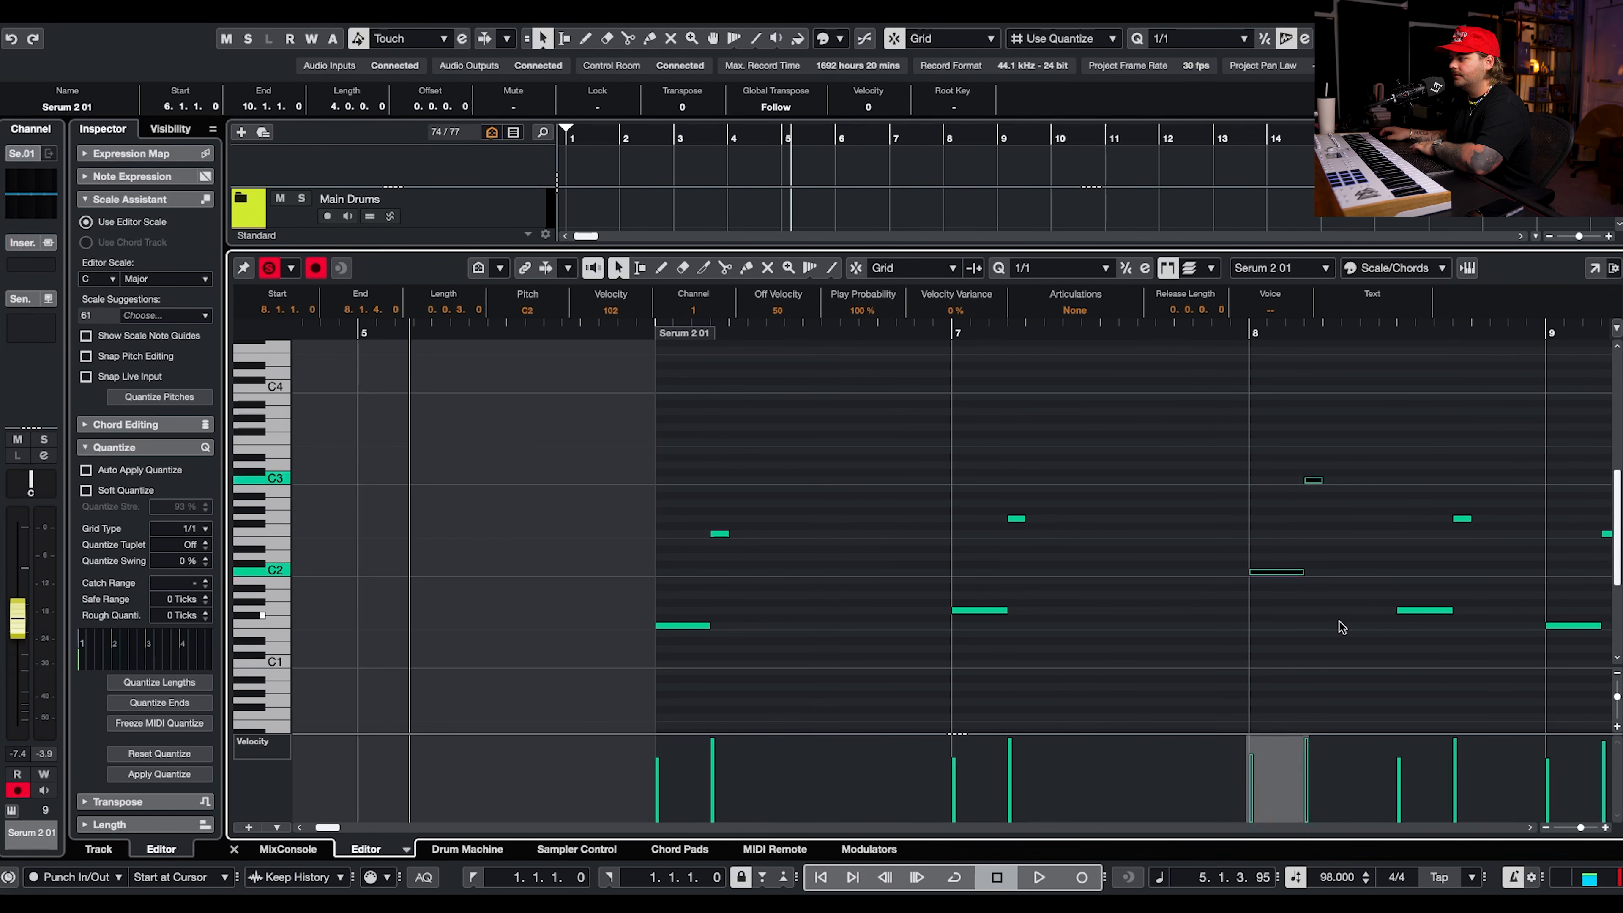
key("Down")
key("Down")
key("space")
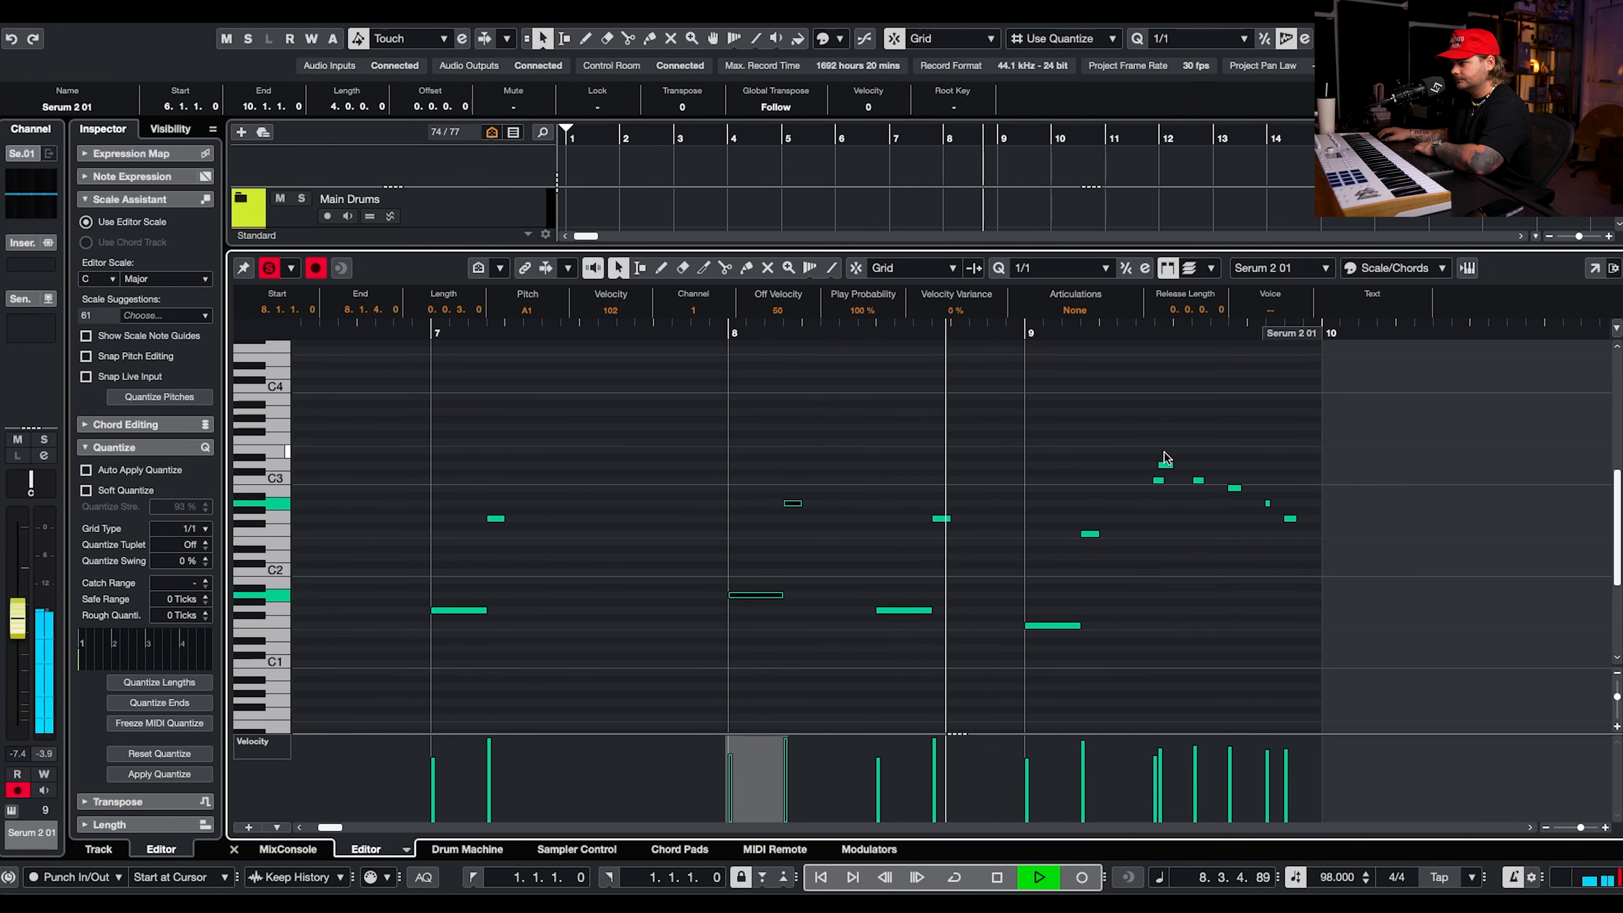
key("Return")
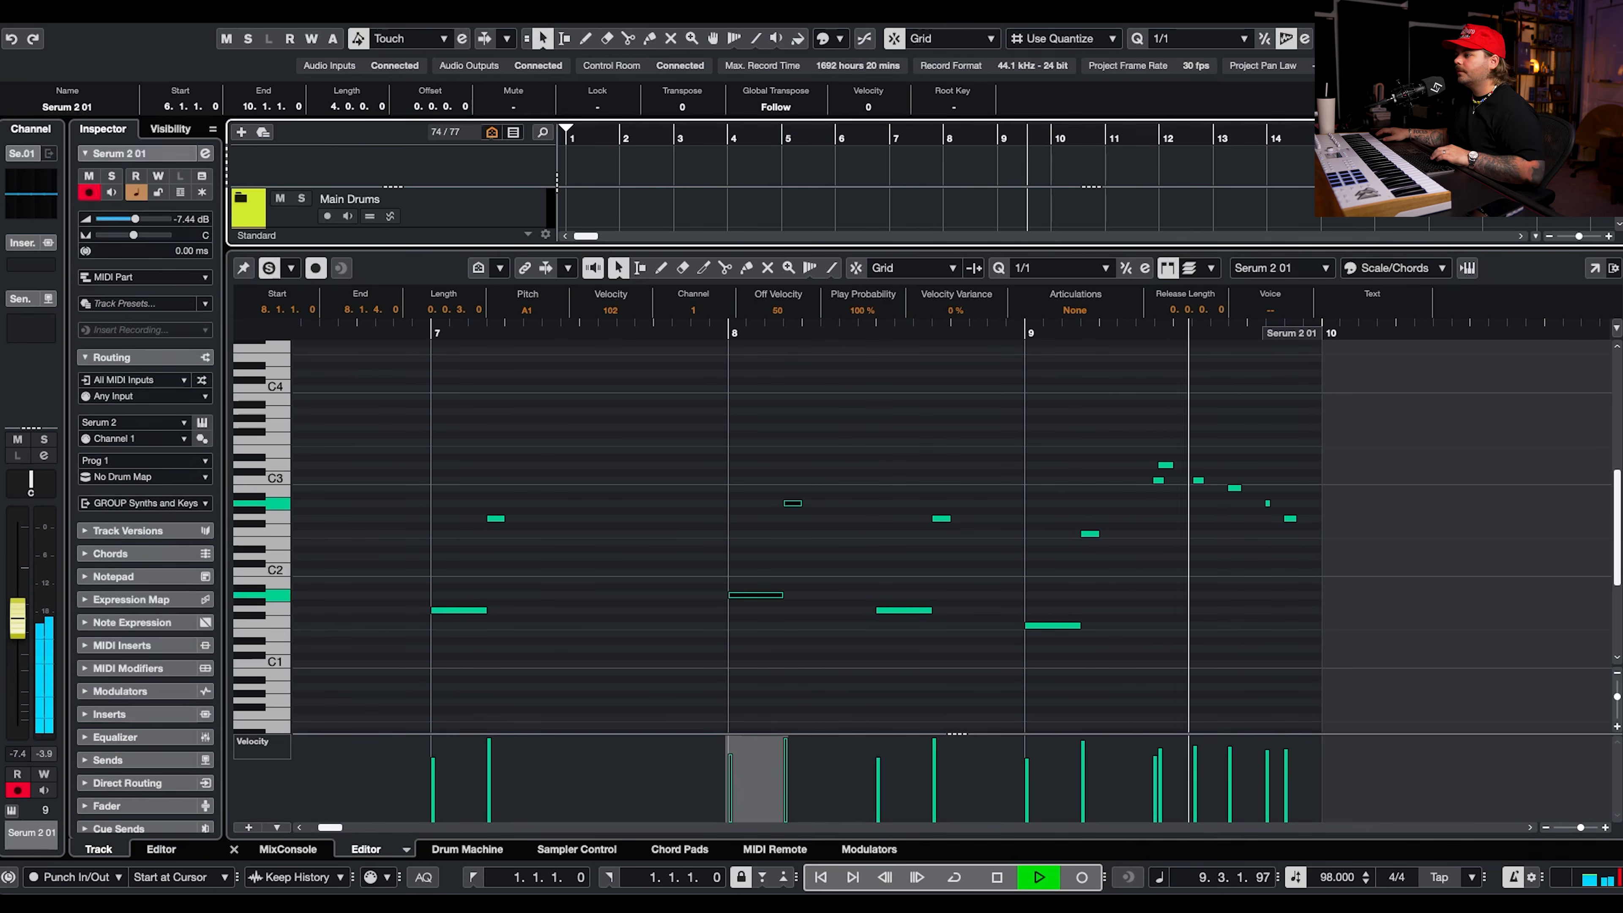
Delete the closing fill notes from bar 9 of the second Serum 2 01 part.
key("space")
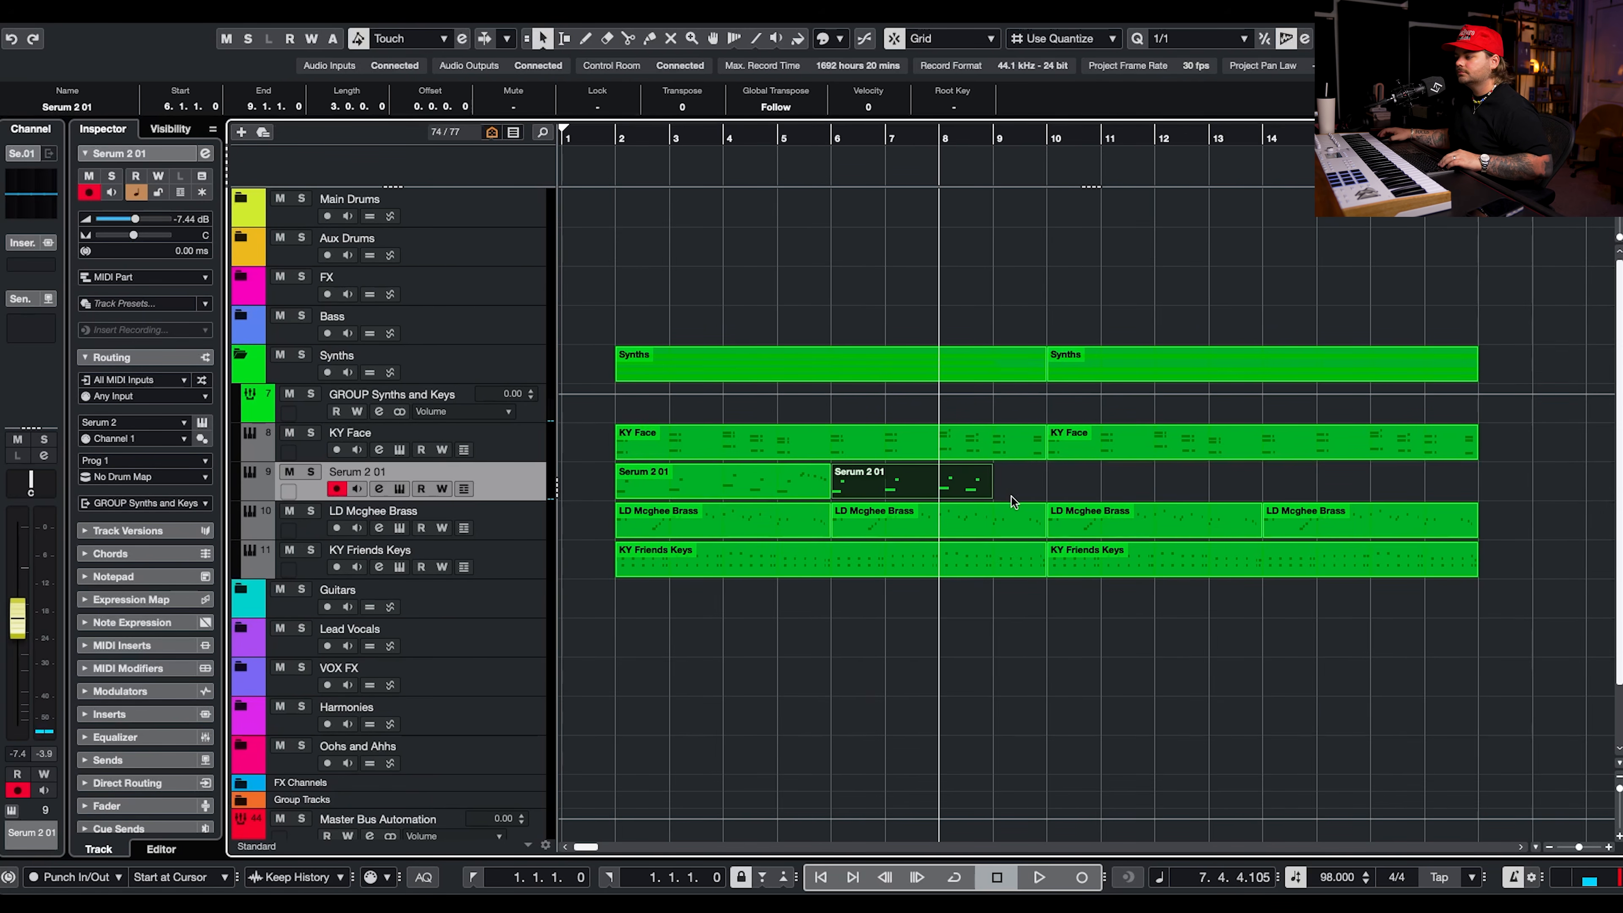
double_click(1015, 492)
left_click_drag(1437, 435, 1302, 582)
key("Delete")
left_click_drag(1463, 472, 1434, 554)
key("Return")
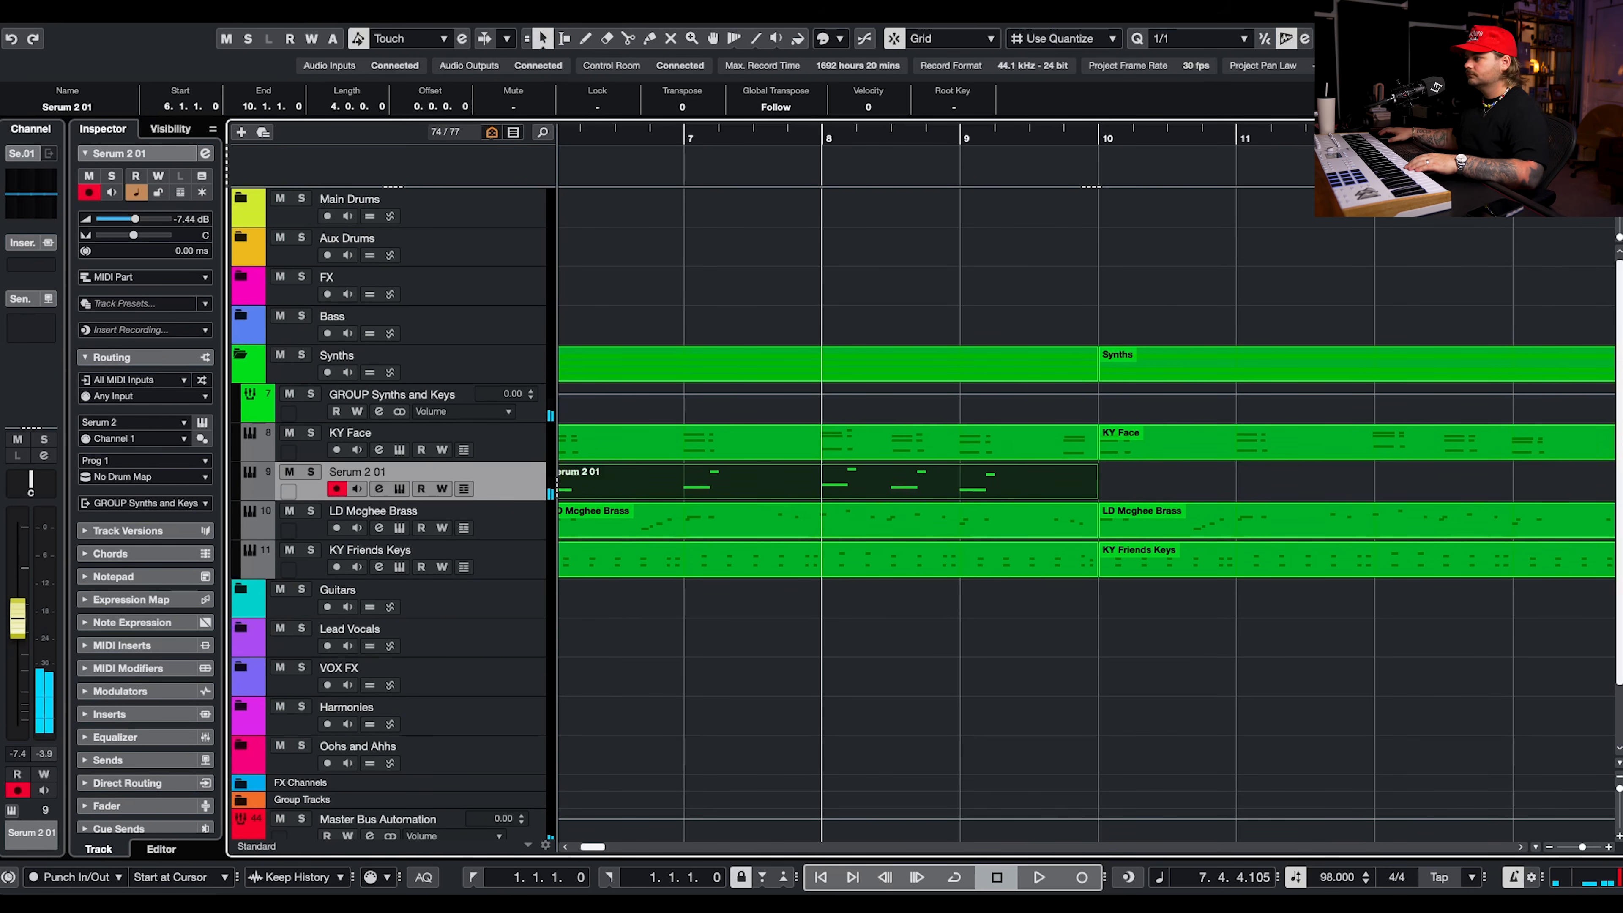
Record new bass fill notes over the second Serum 2 01 part, continuing past bar 10.
left_click(615, 137)
left_click(1088, 880)
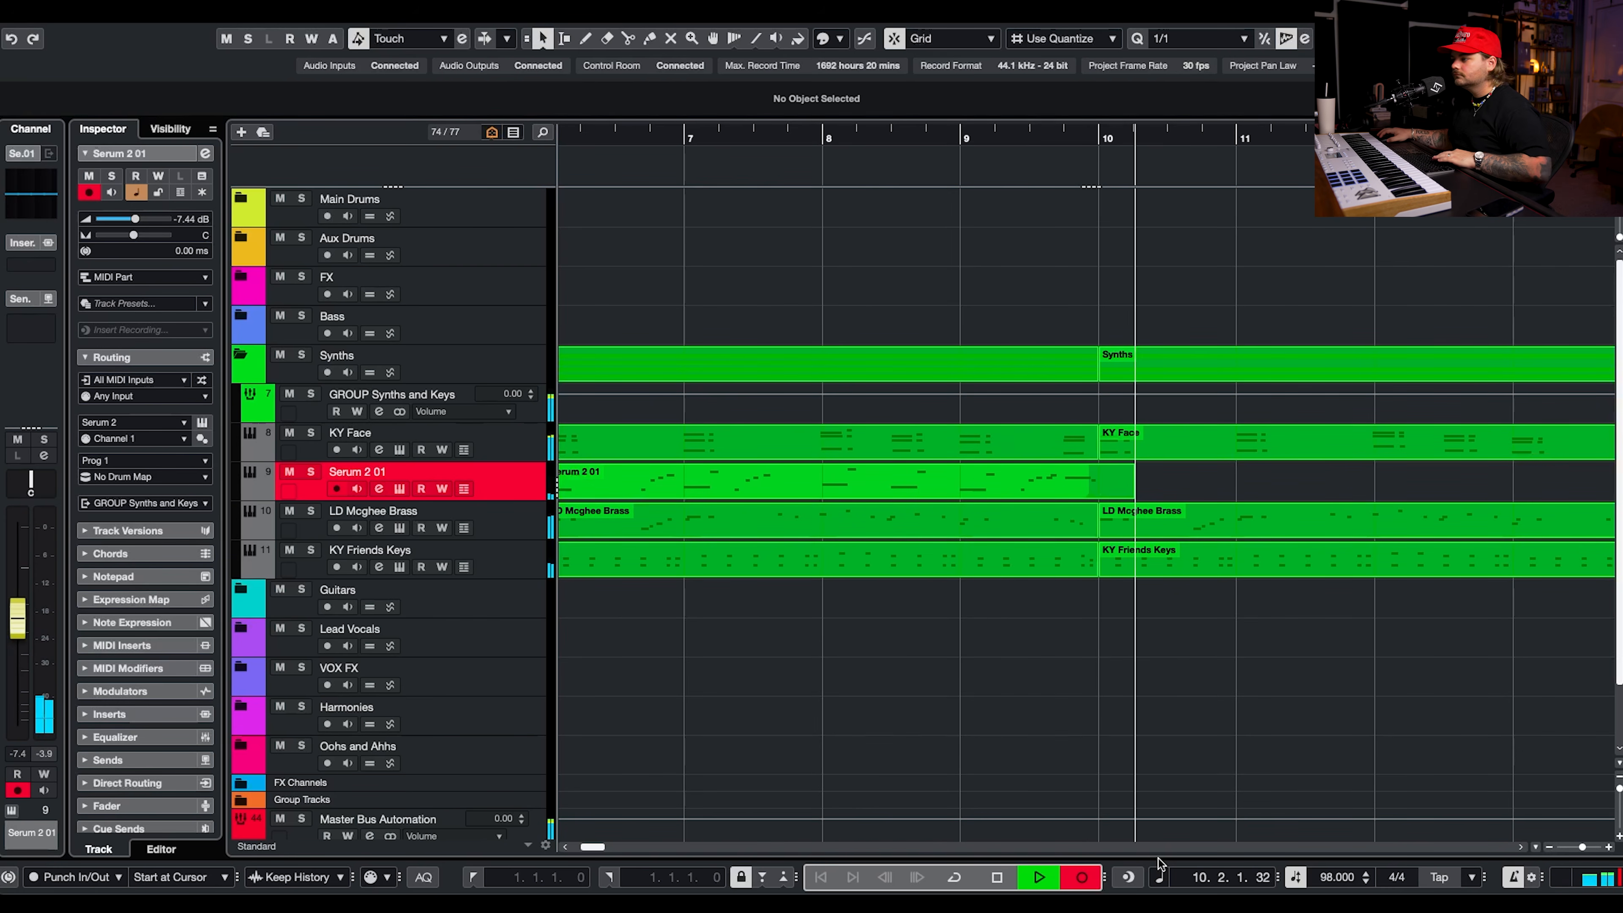
key("space")
Review the newly recorded bass part and delete the stray notes played before the bar 9 fill.
double_click(917, 482)
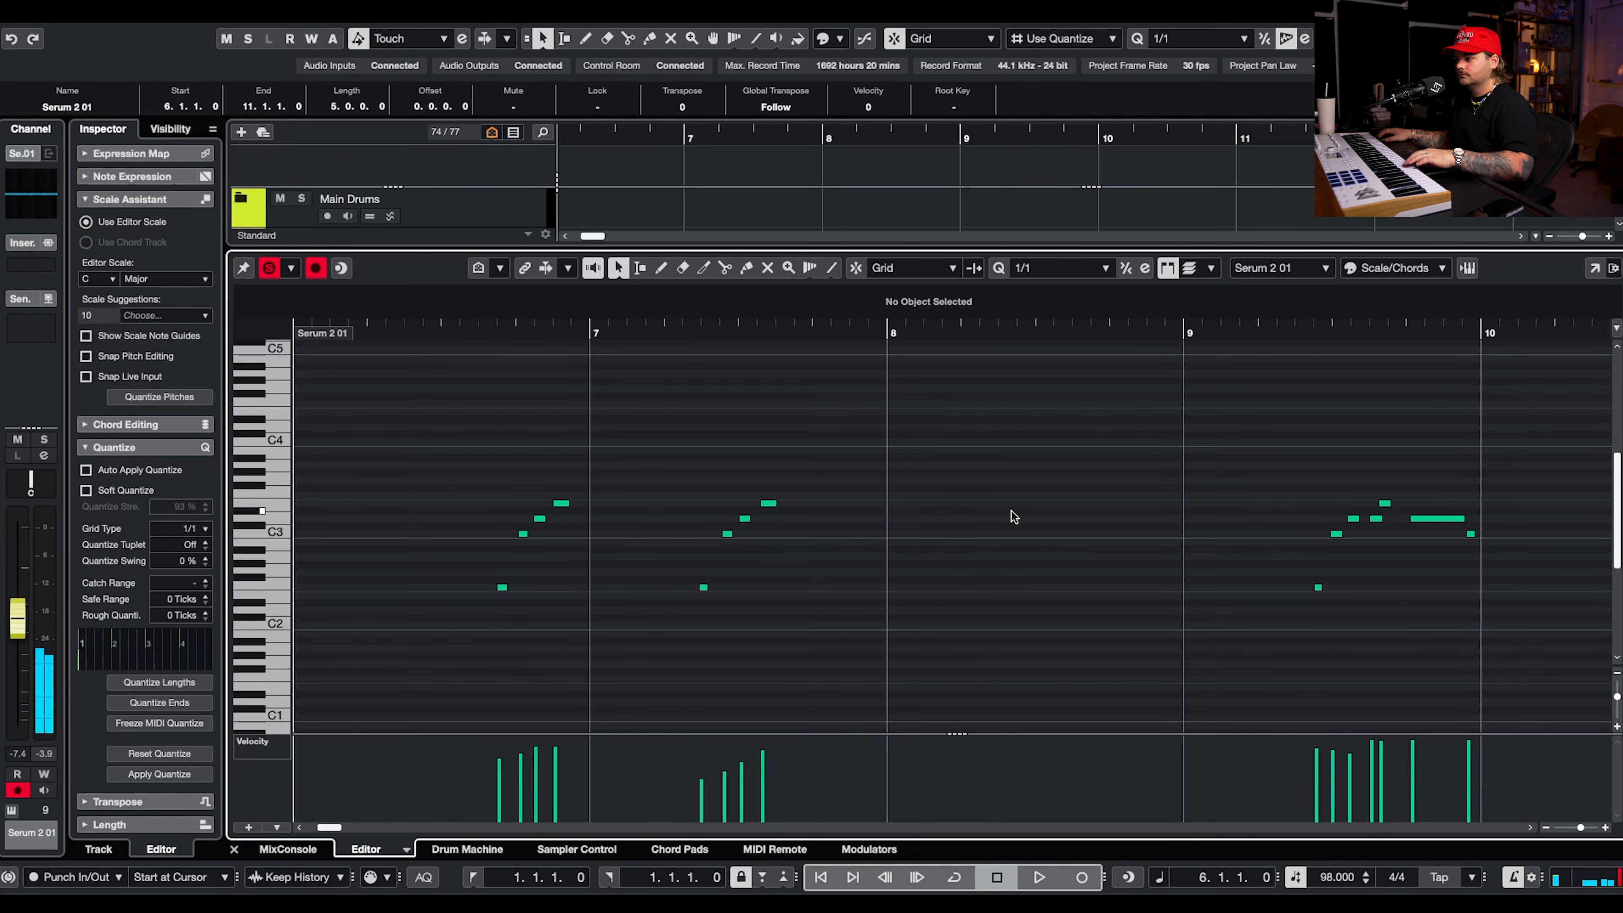
key("space")
scroll(1242, 568, "down", 5)
left_click(1192, 335)
left_click_drag(1150, 465, 867, 692)
key("Delete")
Trim the new recording to end at bar 10 and combine its fill with the underlying bass notes.
scroll(1294, 564, "up", 5)
key("space")
key("ctrl+e")
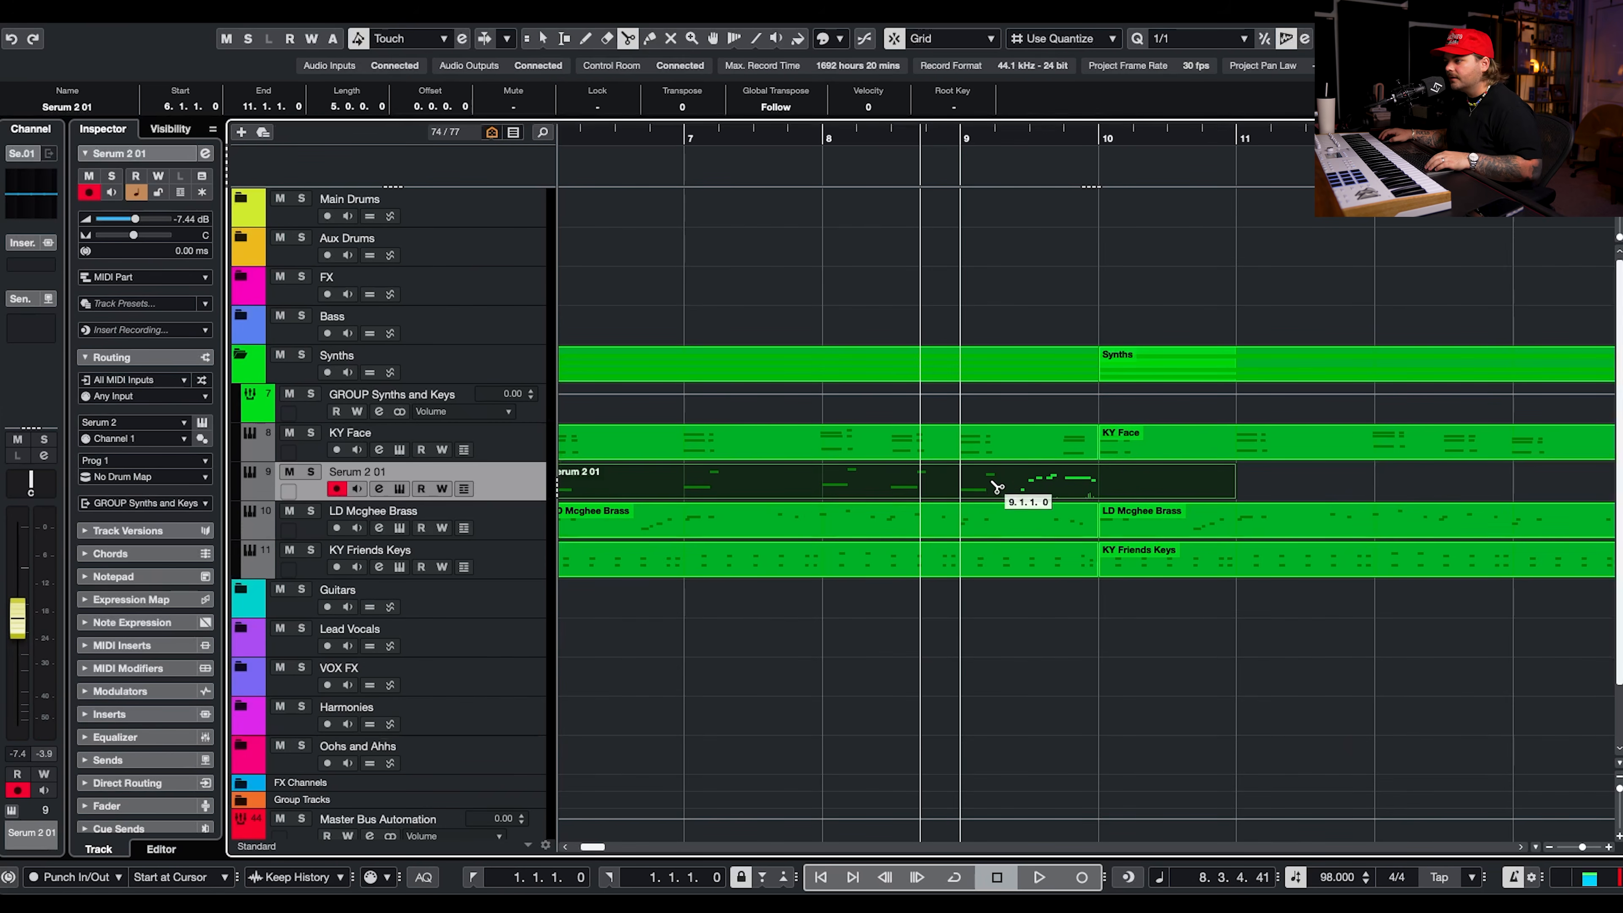
left_click(1019, 493)
key("1")
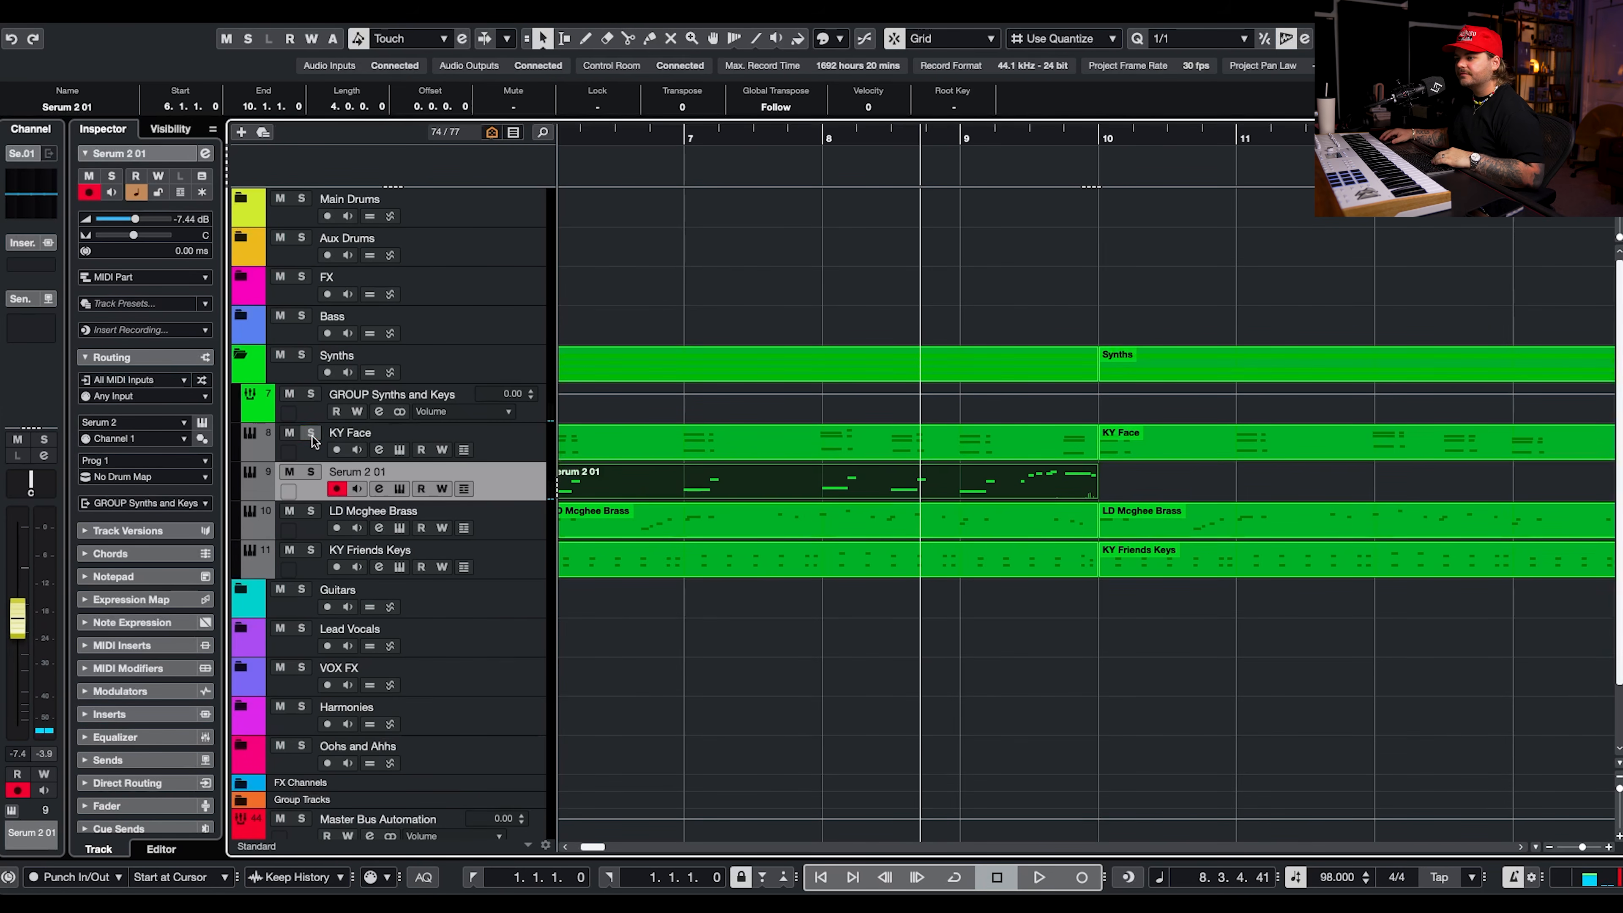
Solo the KY Face and Serum 2 01 tracks and audition the new bass fill against the chords.
left_click(311, 434)
key("space")
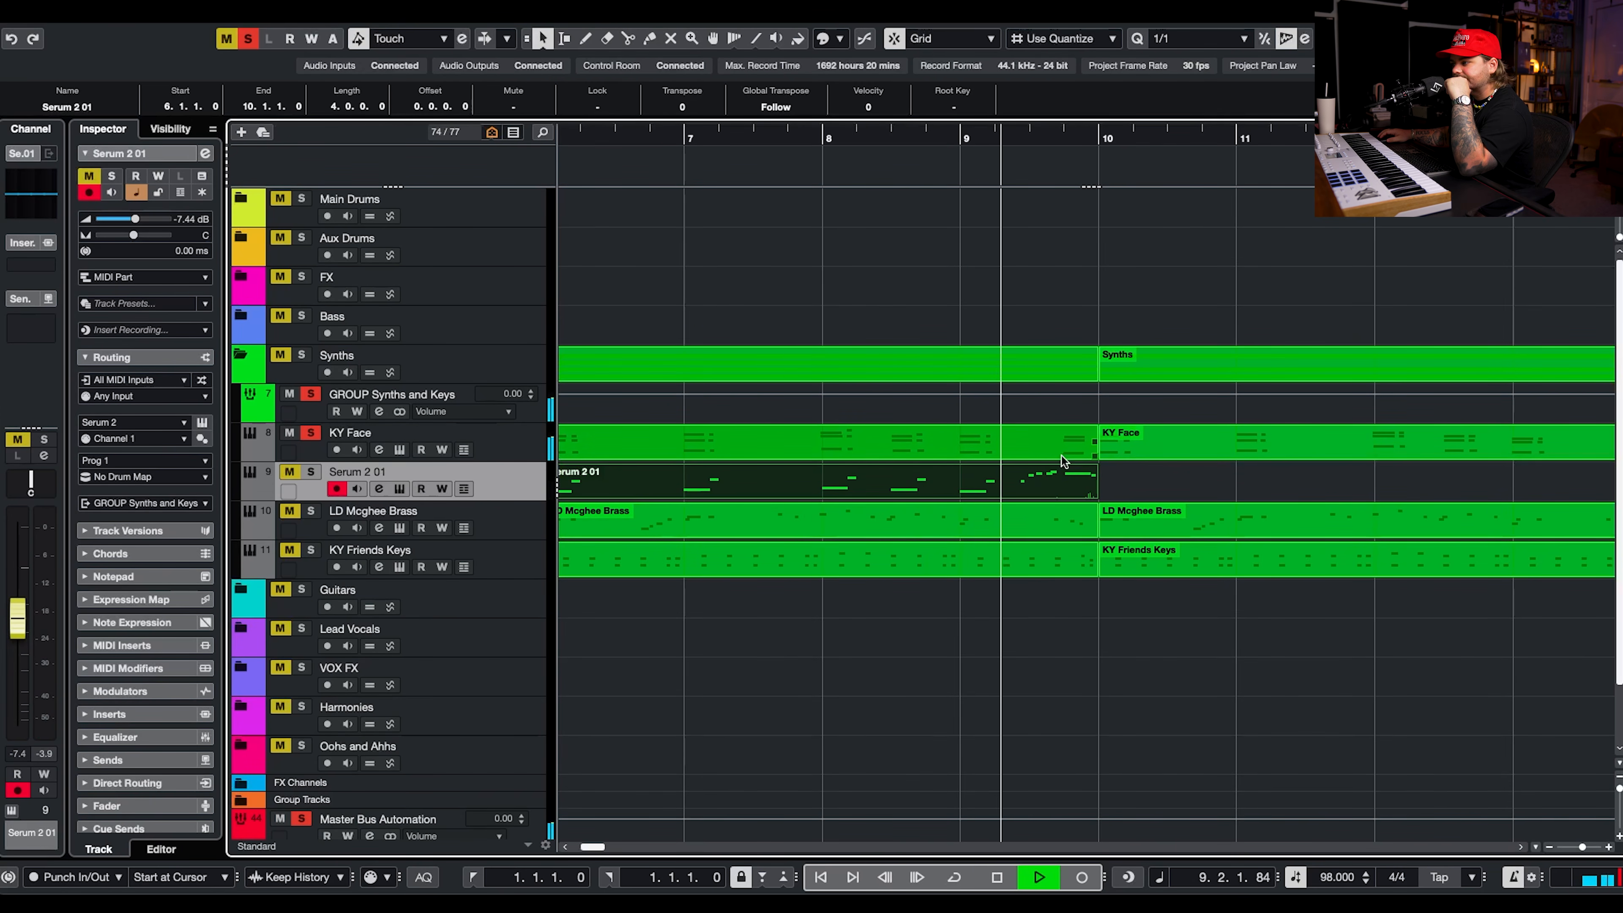
left_click(311, 471)
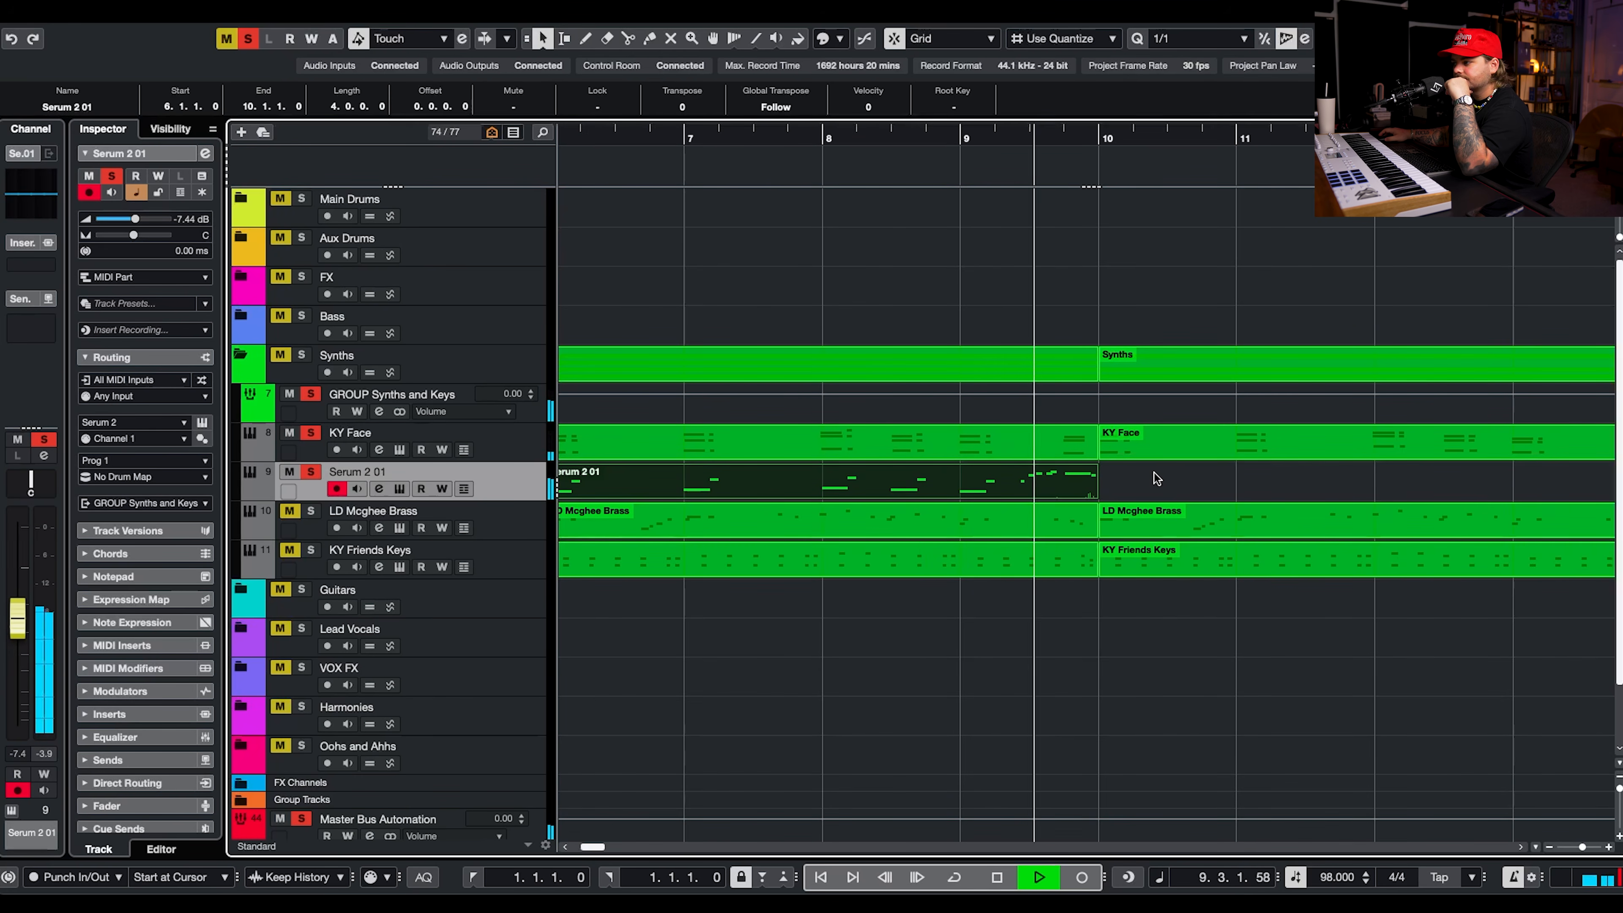
key("space")
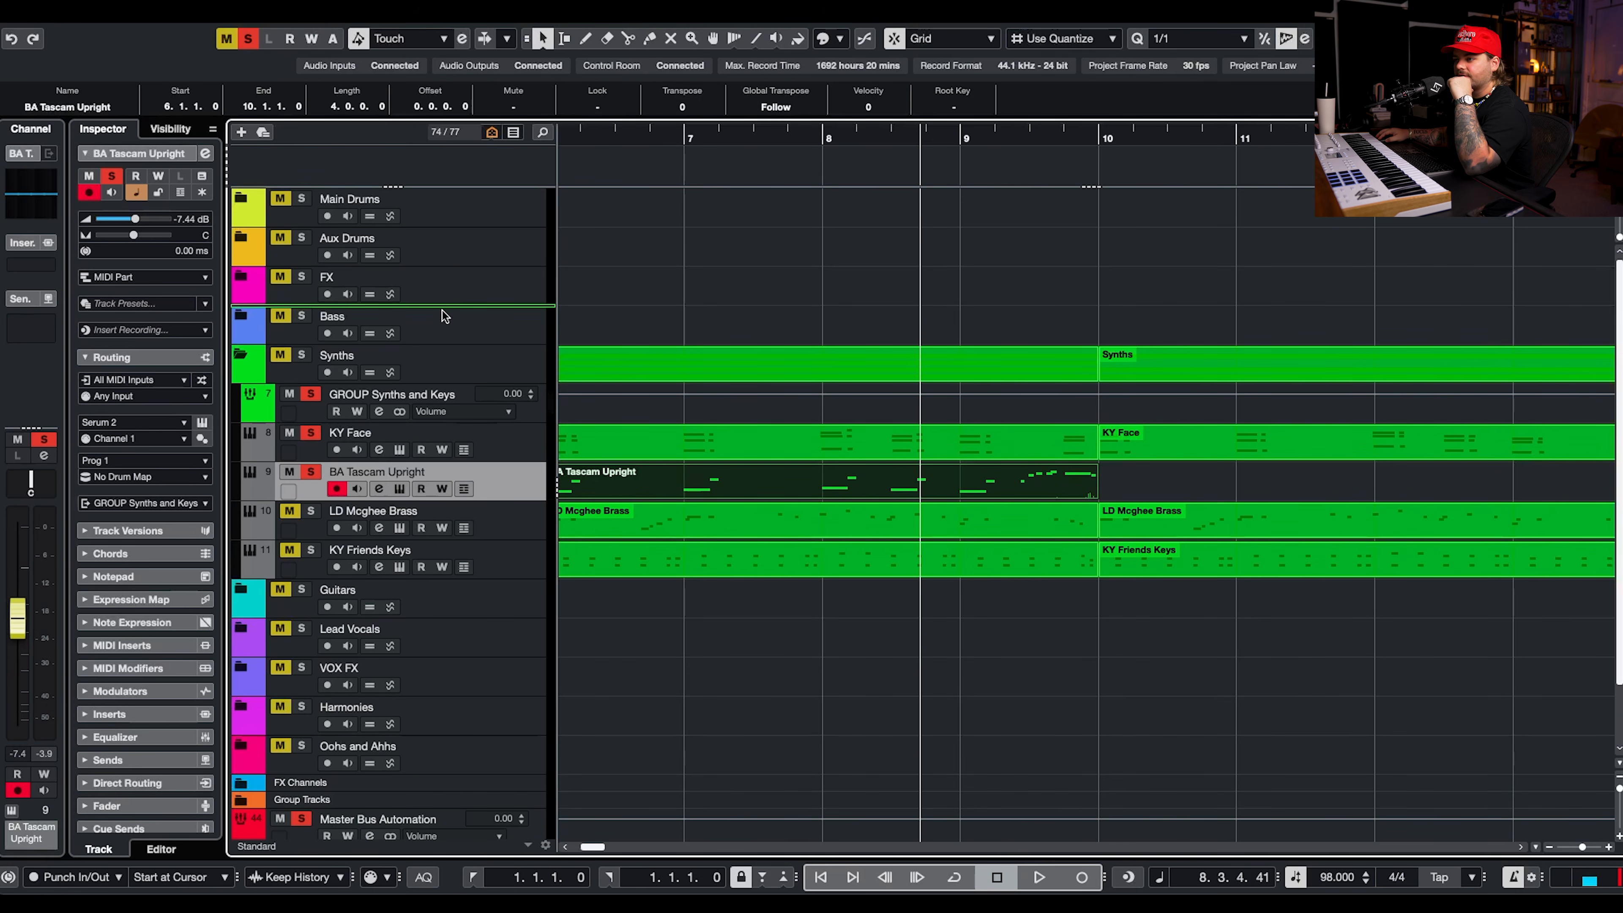
Move the BA Tascam Upright track into the Bass folder and adjust its Serum 2 macros.
left_click_drag(445, 331, 444, 330)
left_click(240, 316)
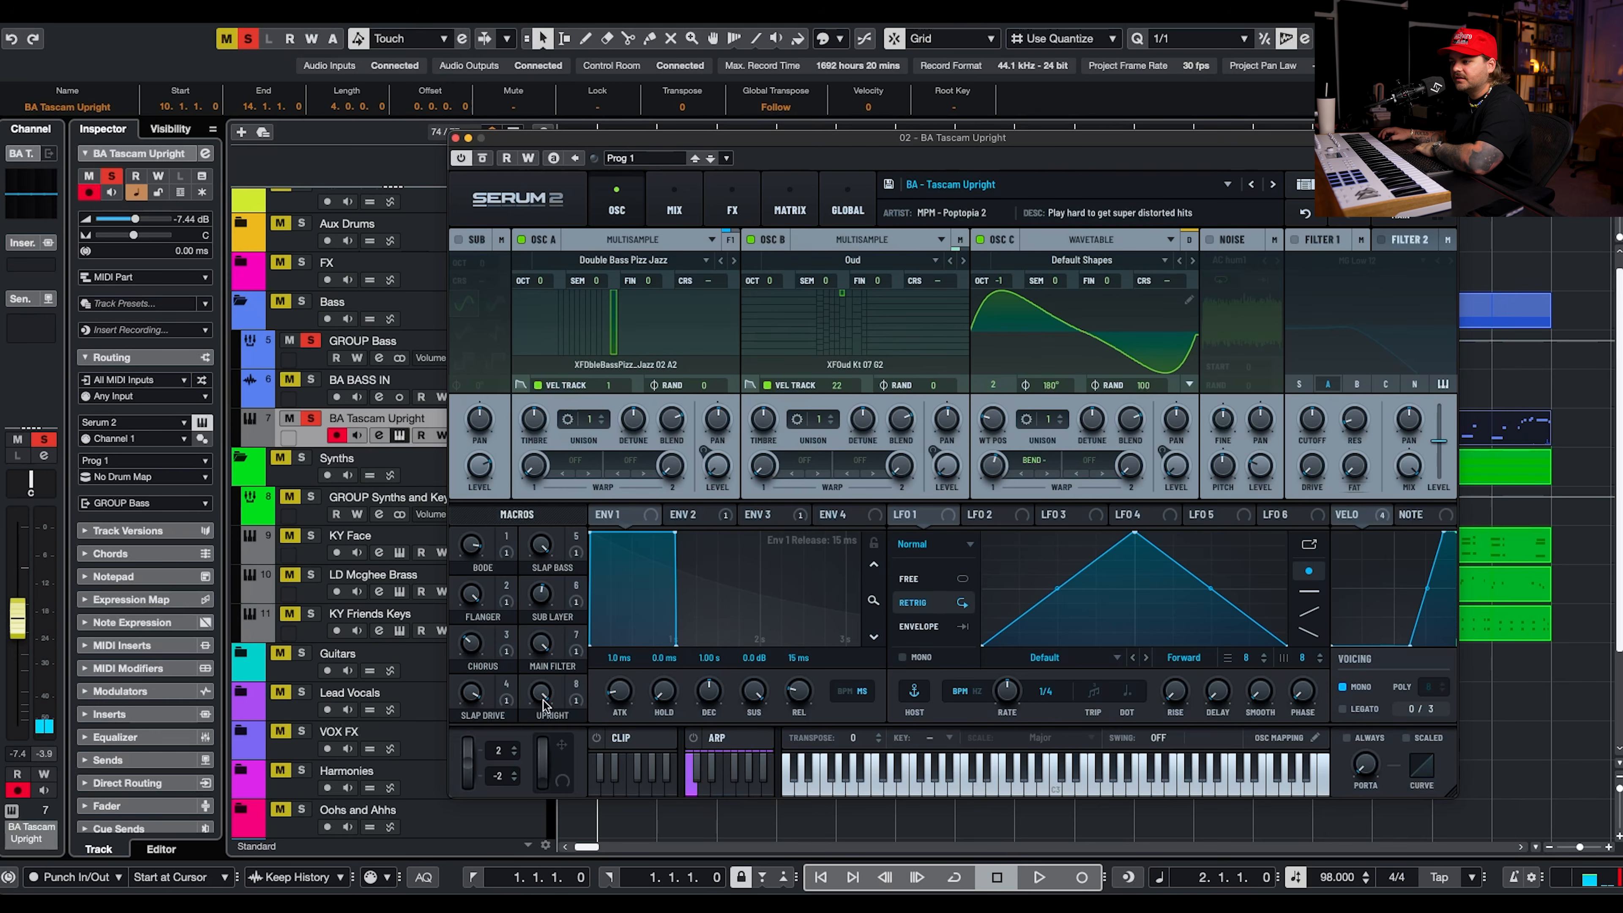
left_click_drag(539, 653, 516, 742)
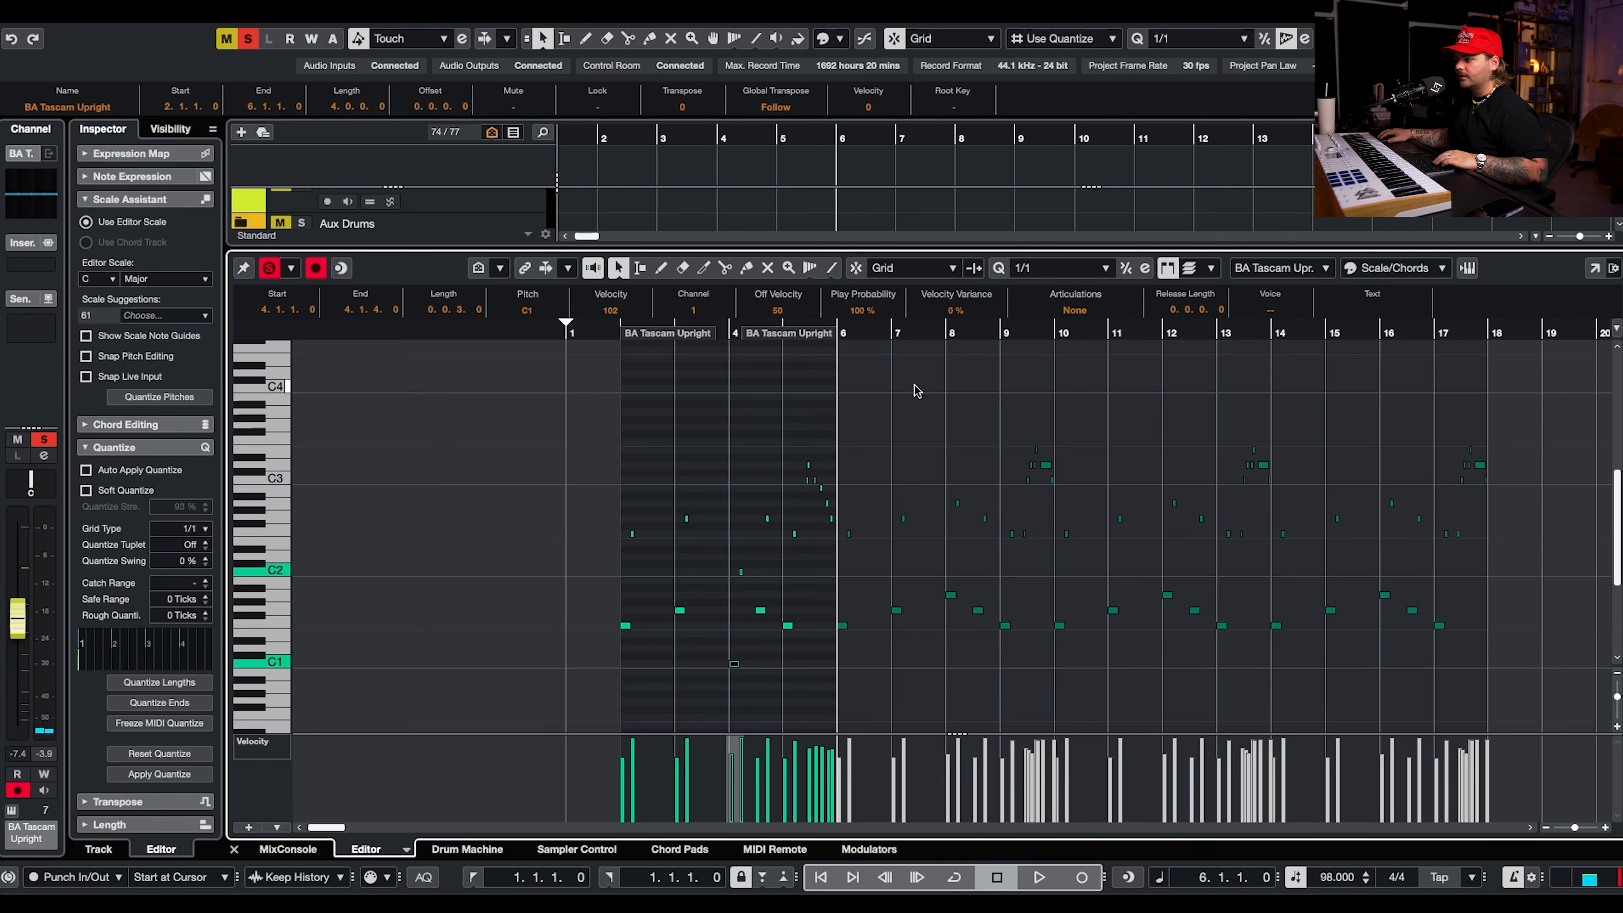
Play back the edited bass part and review it in the full arrangement with the synths and keys.
key("space")
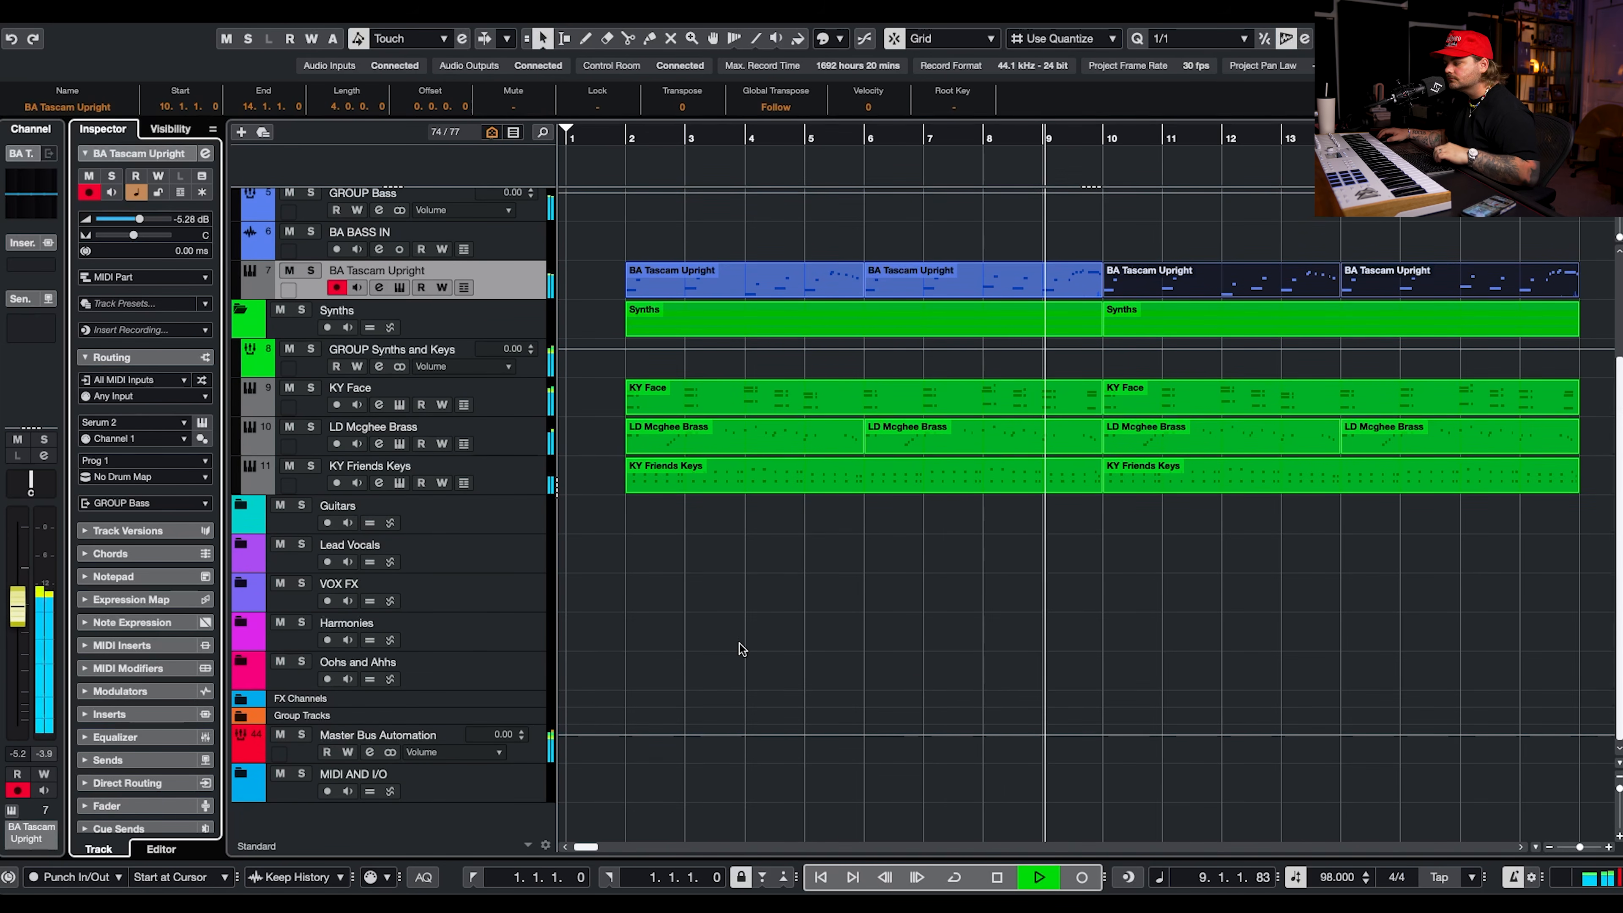
scroll(741, 651, "up", 2)
scroll(742, 651, "right", 1)
scroll(761, 649, "left", 3)
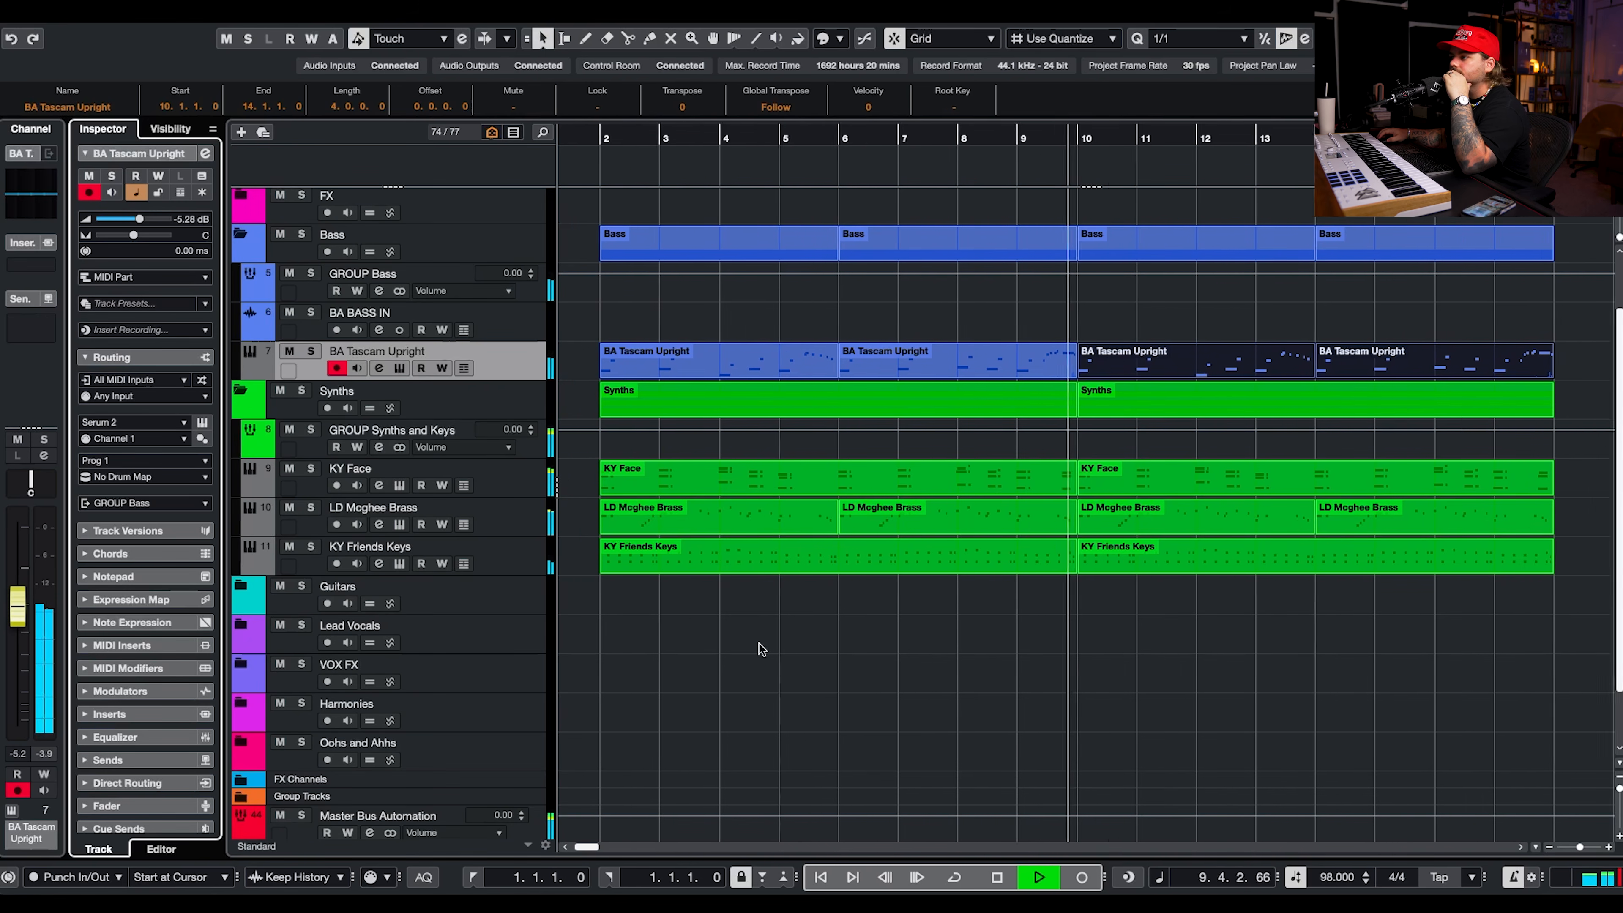
Stop playback, add a Serum 2 instrument track below BA Tascam Upright and load the Poptopia 2 preset BR - False Prophet.
key("space")
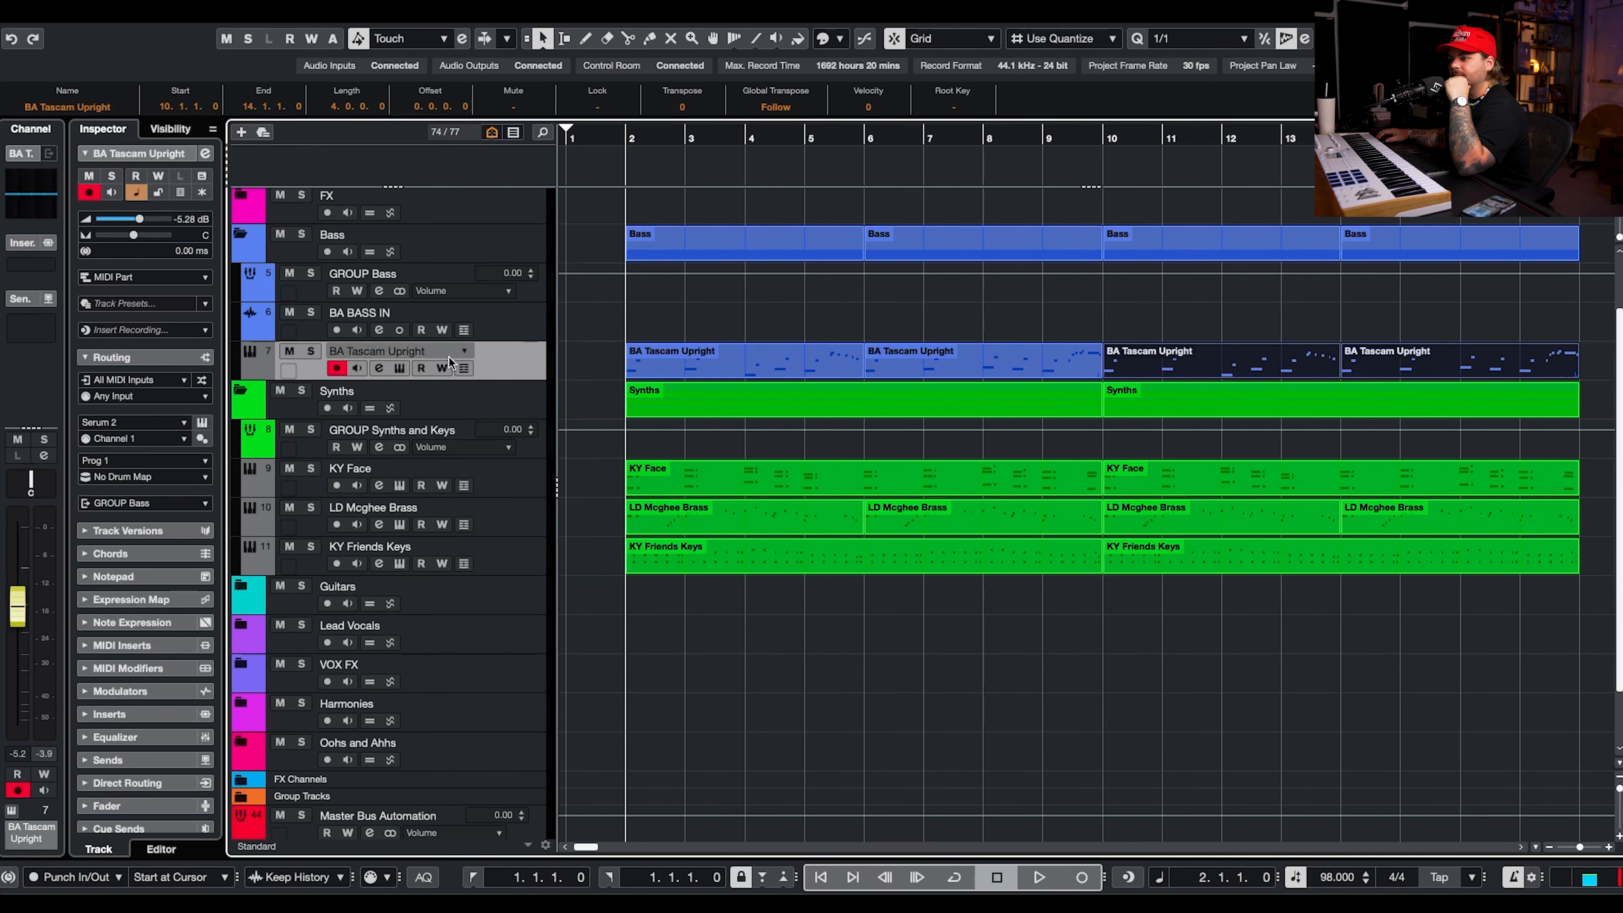
right_click(482, 357)
mouse_move(626, 366)
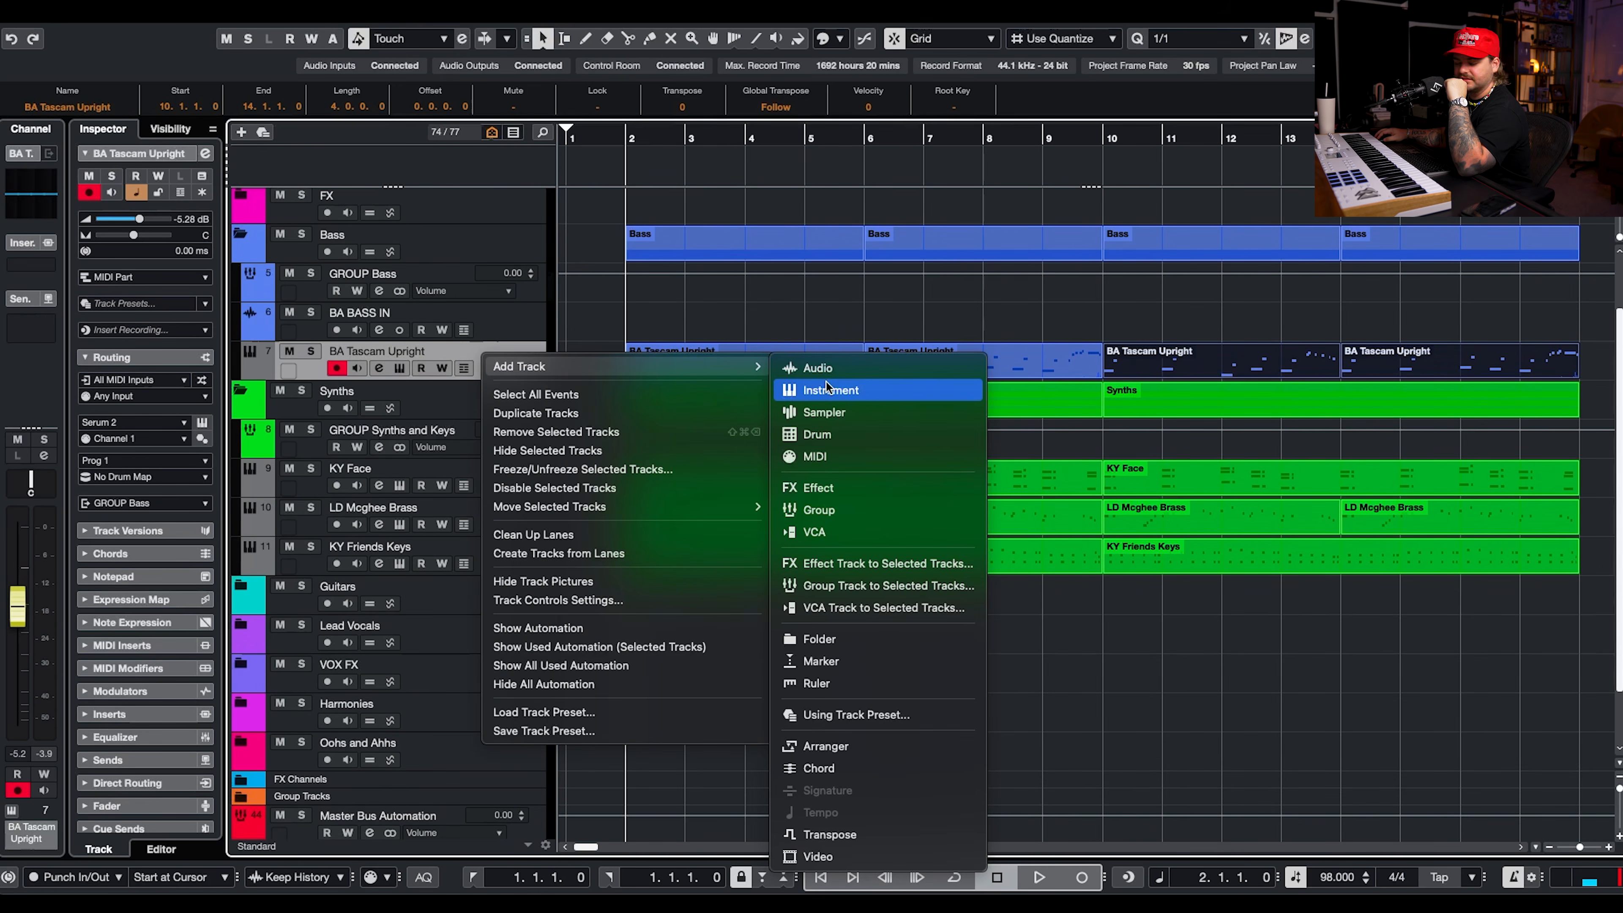
left_click(827, 384)
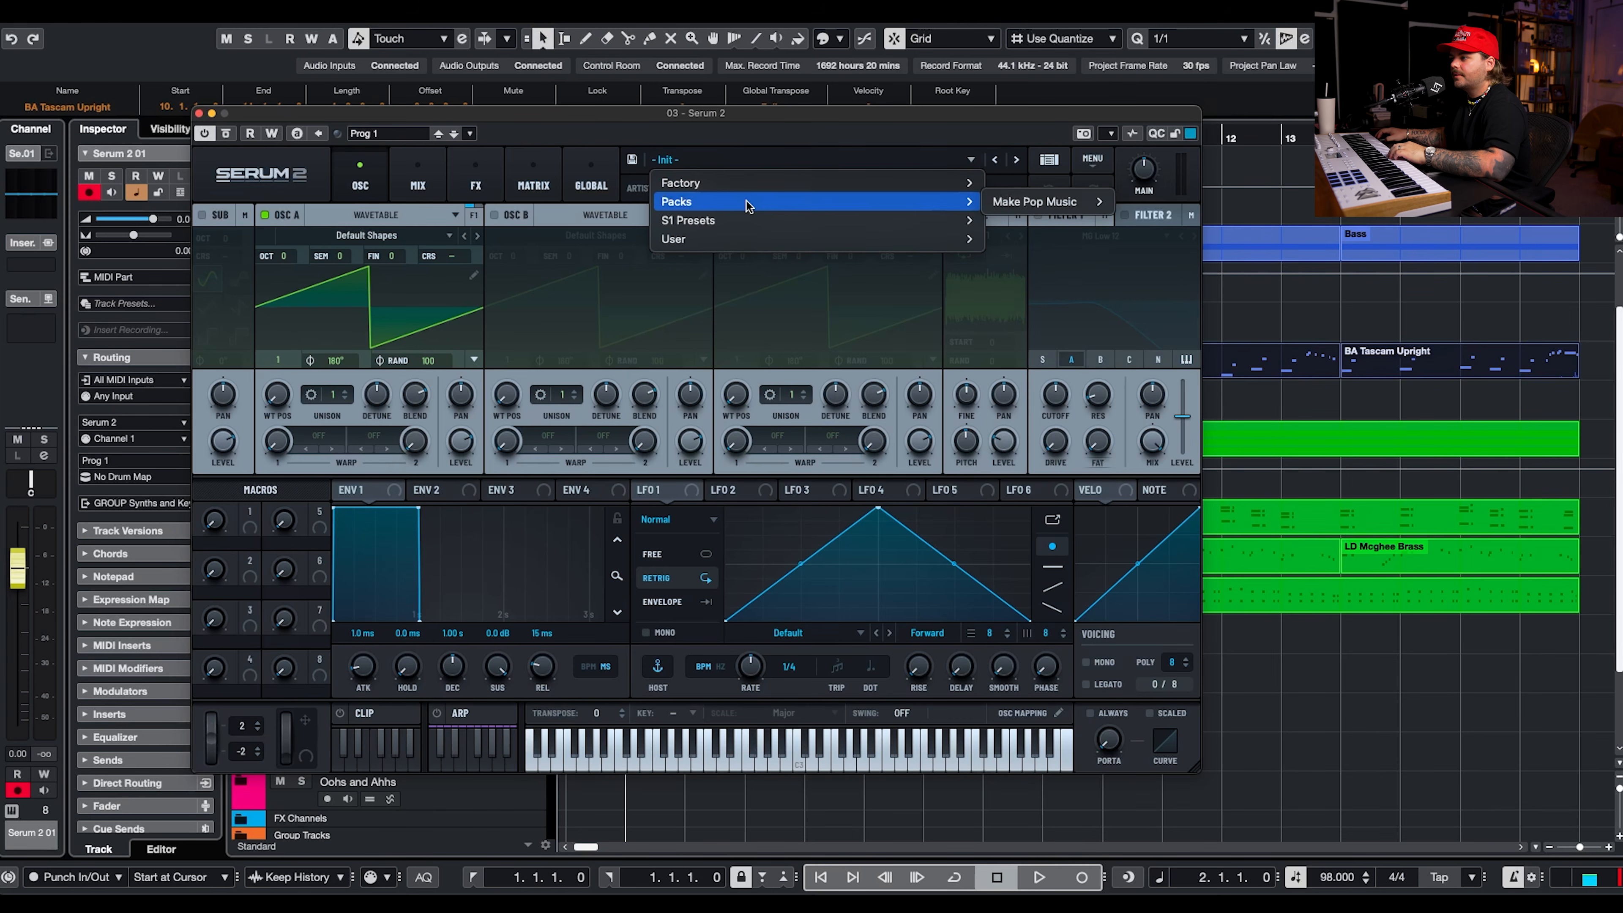
mouse_move(1060, 208)
mouse_move(1167, 202)
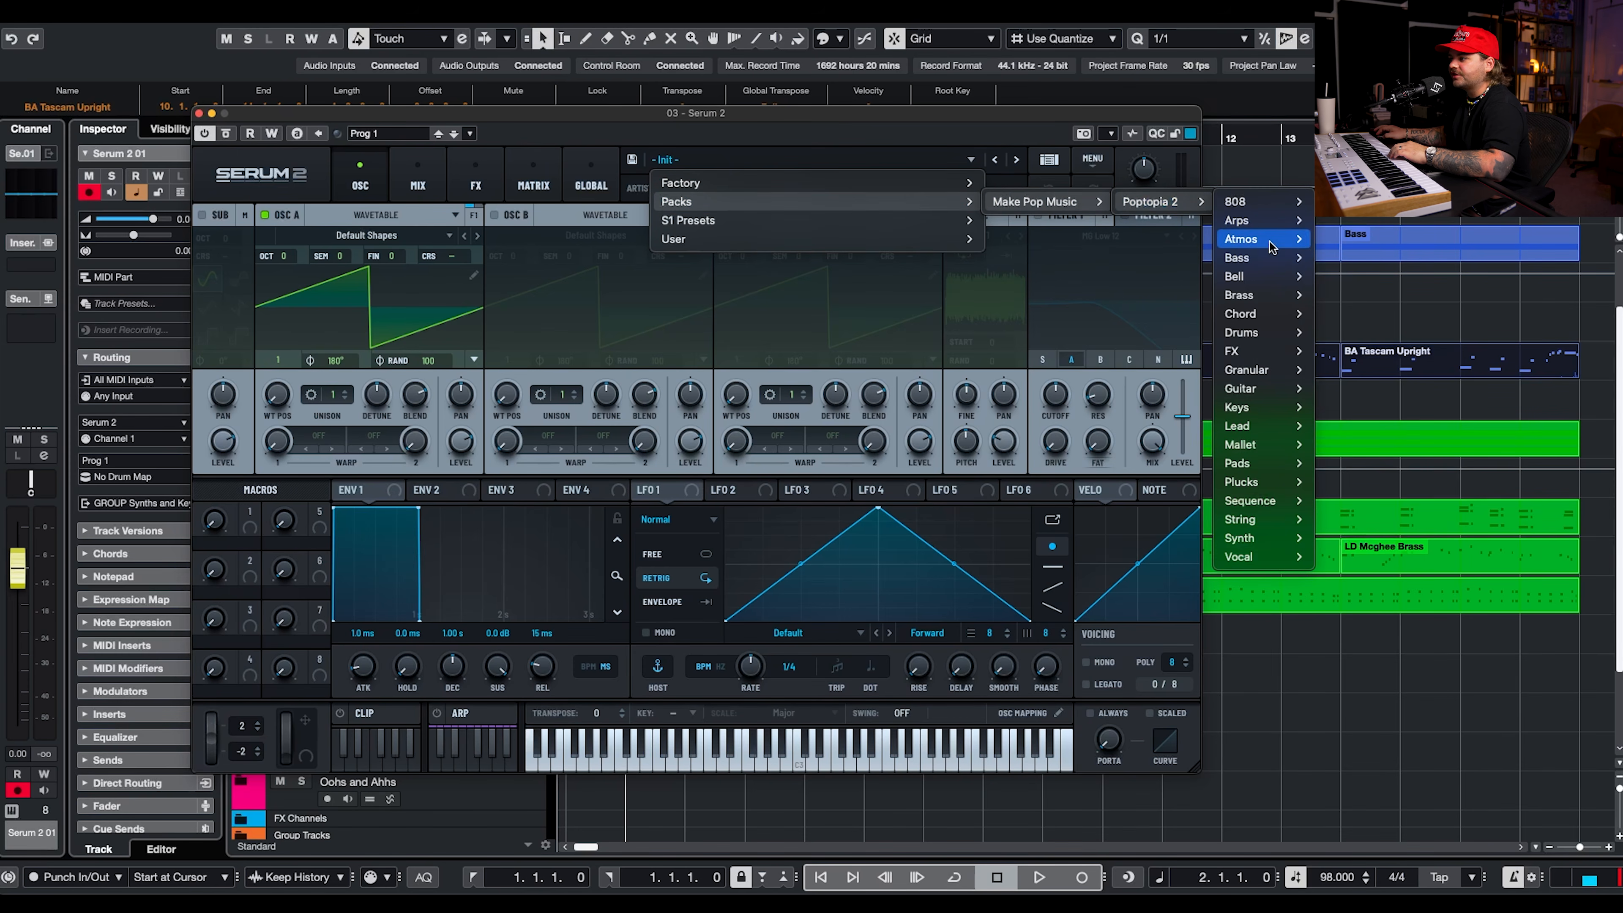
mouse_move(1263, 295)
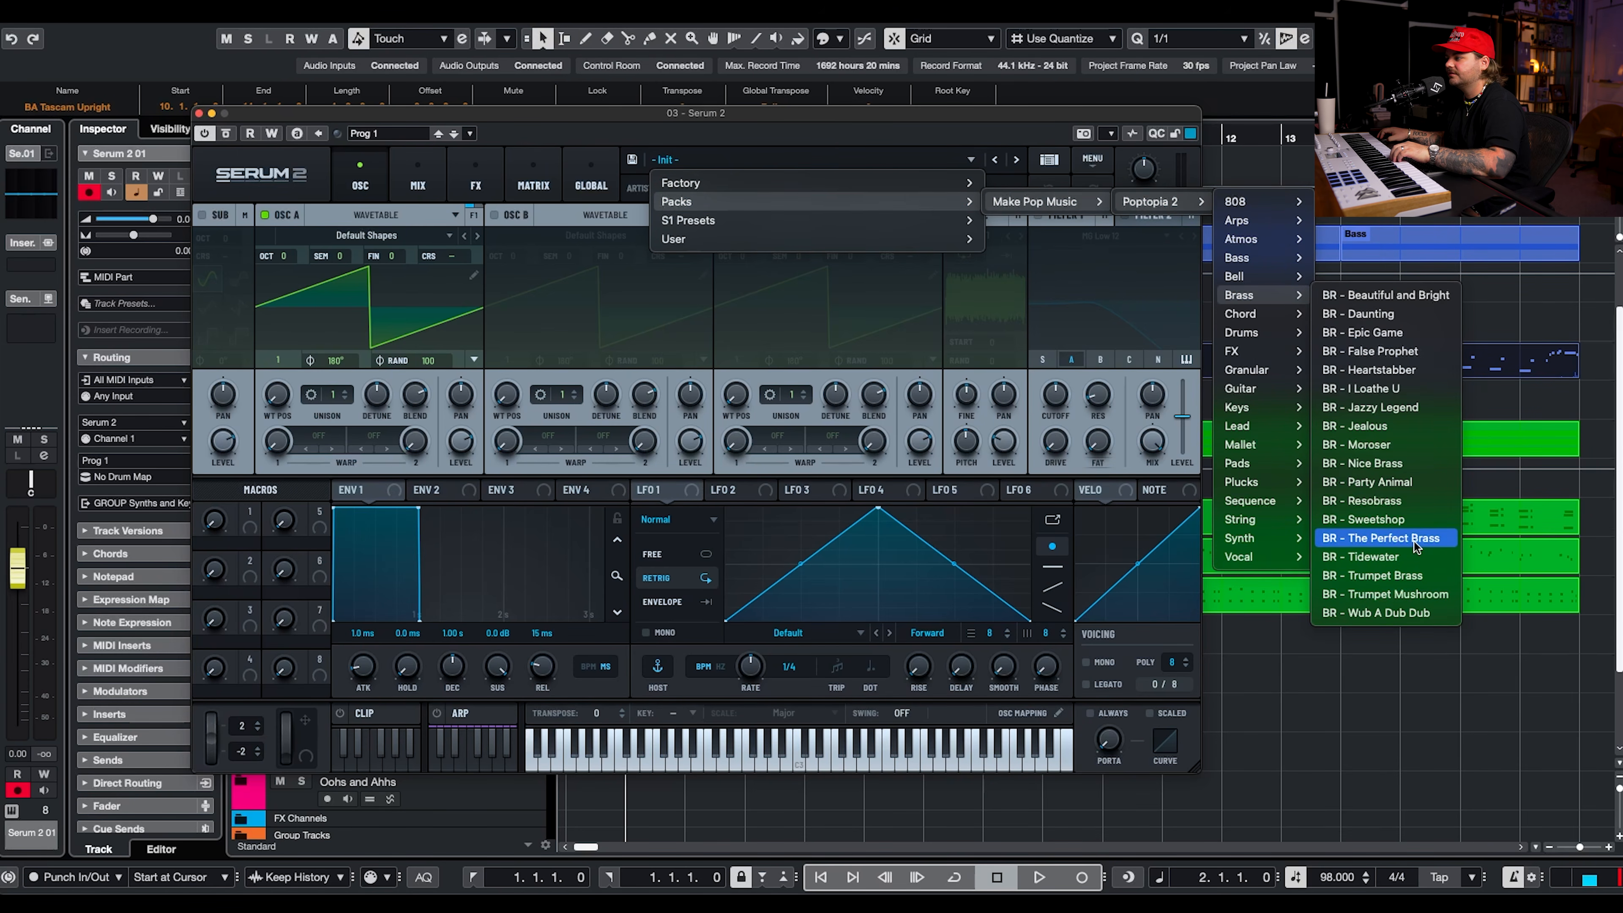
left_click(1371, 351)
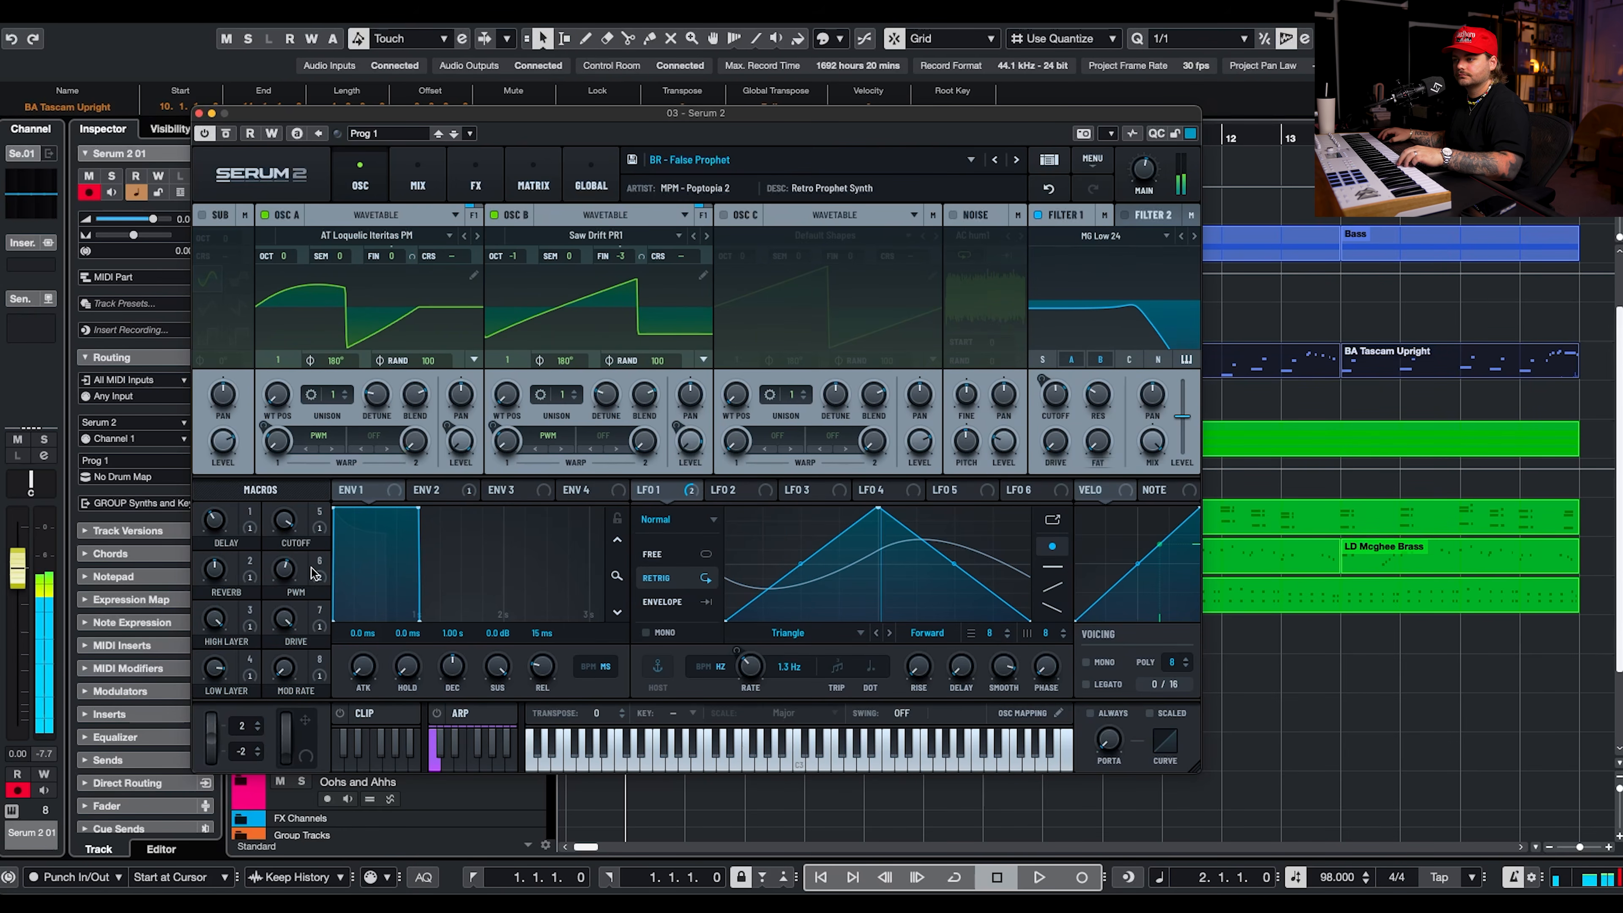
Lower the new track's volume to -11.2 dB and switch its Serum 2 preset to BR - I Loathe U.
left_click_drag(287, 540, 268, 614)
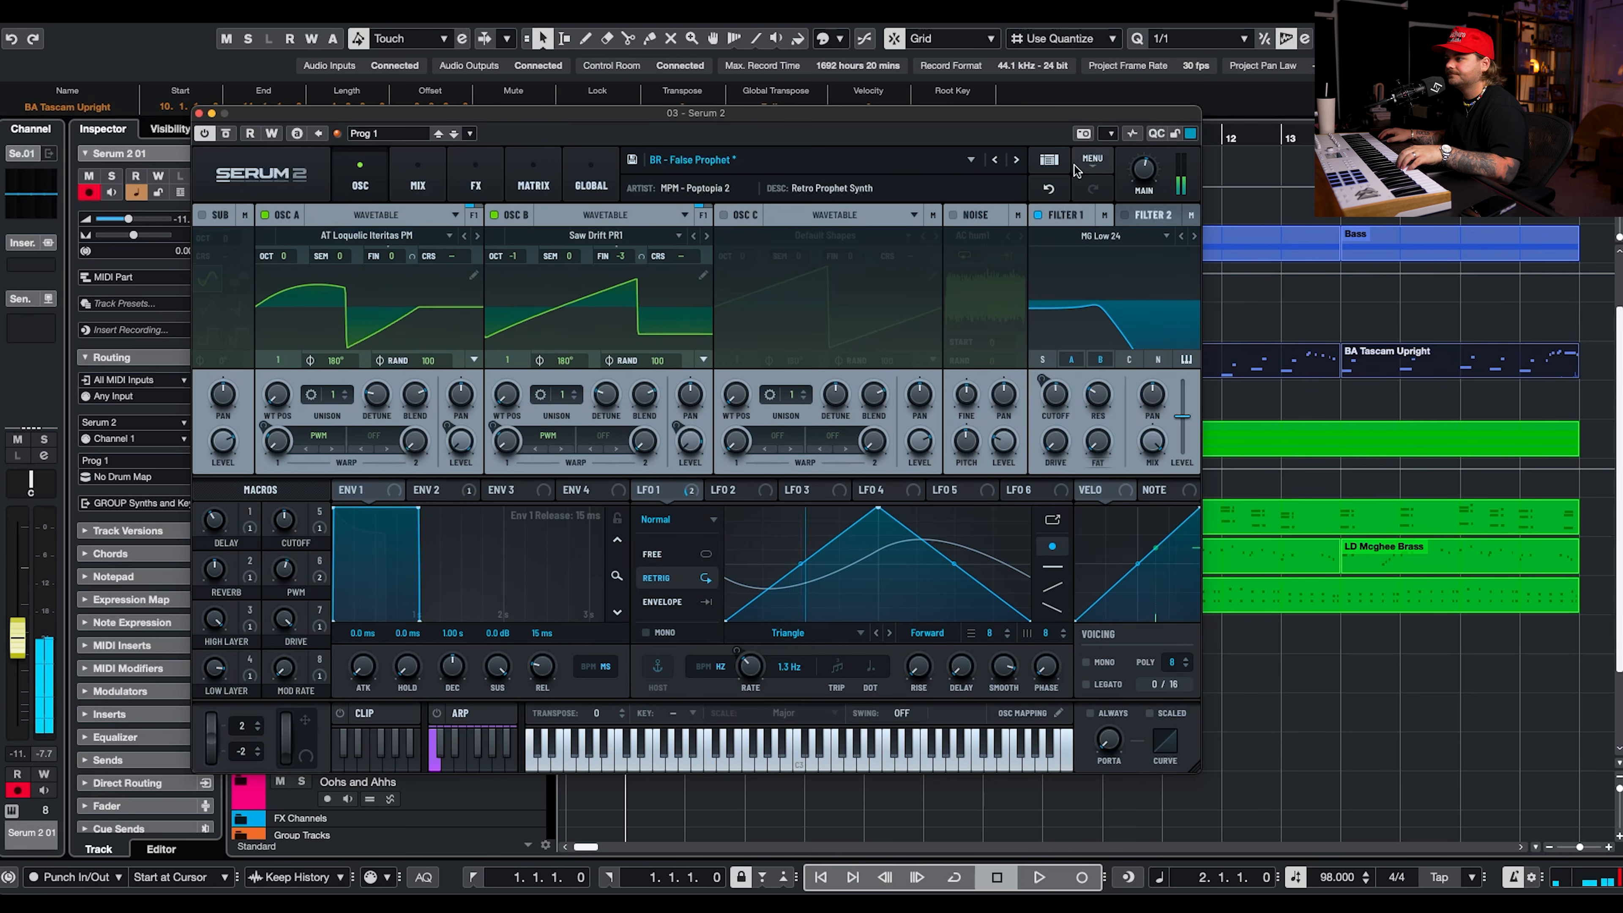
left_click(1016, 159)
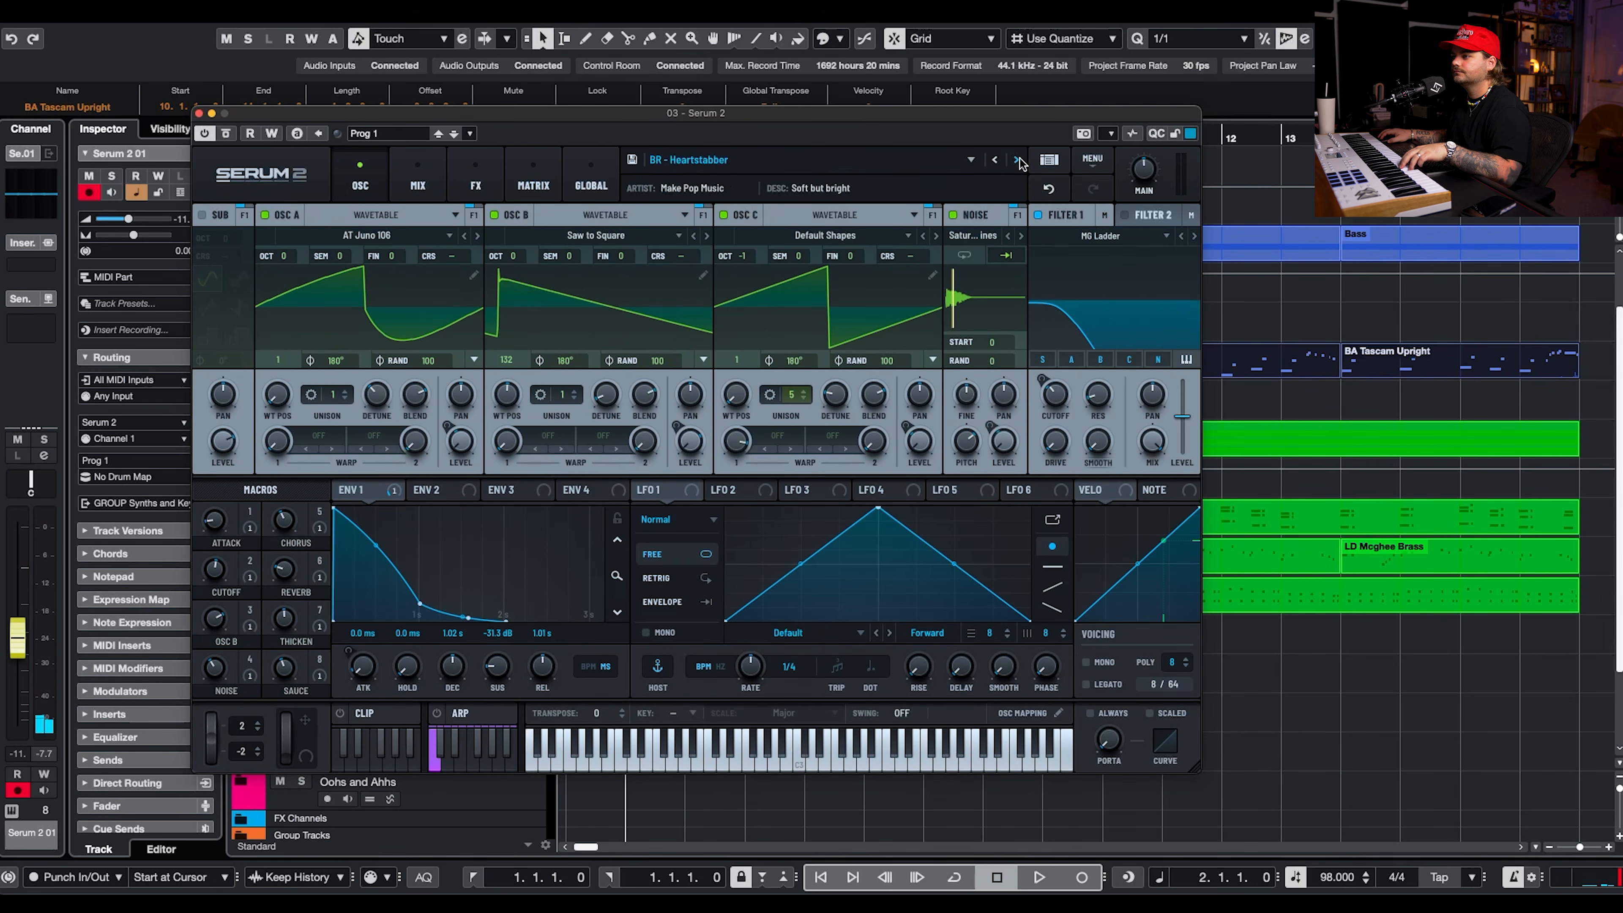
left_click(1016, 160)
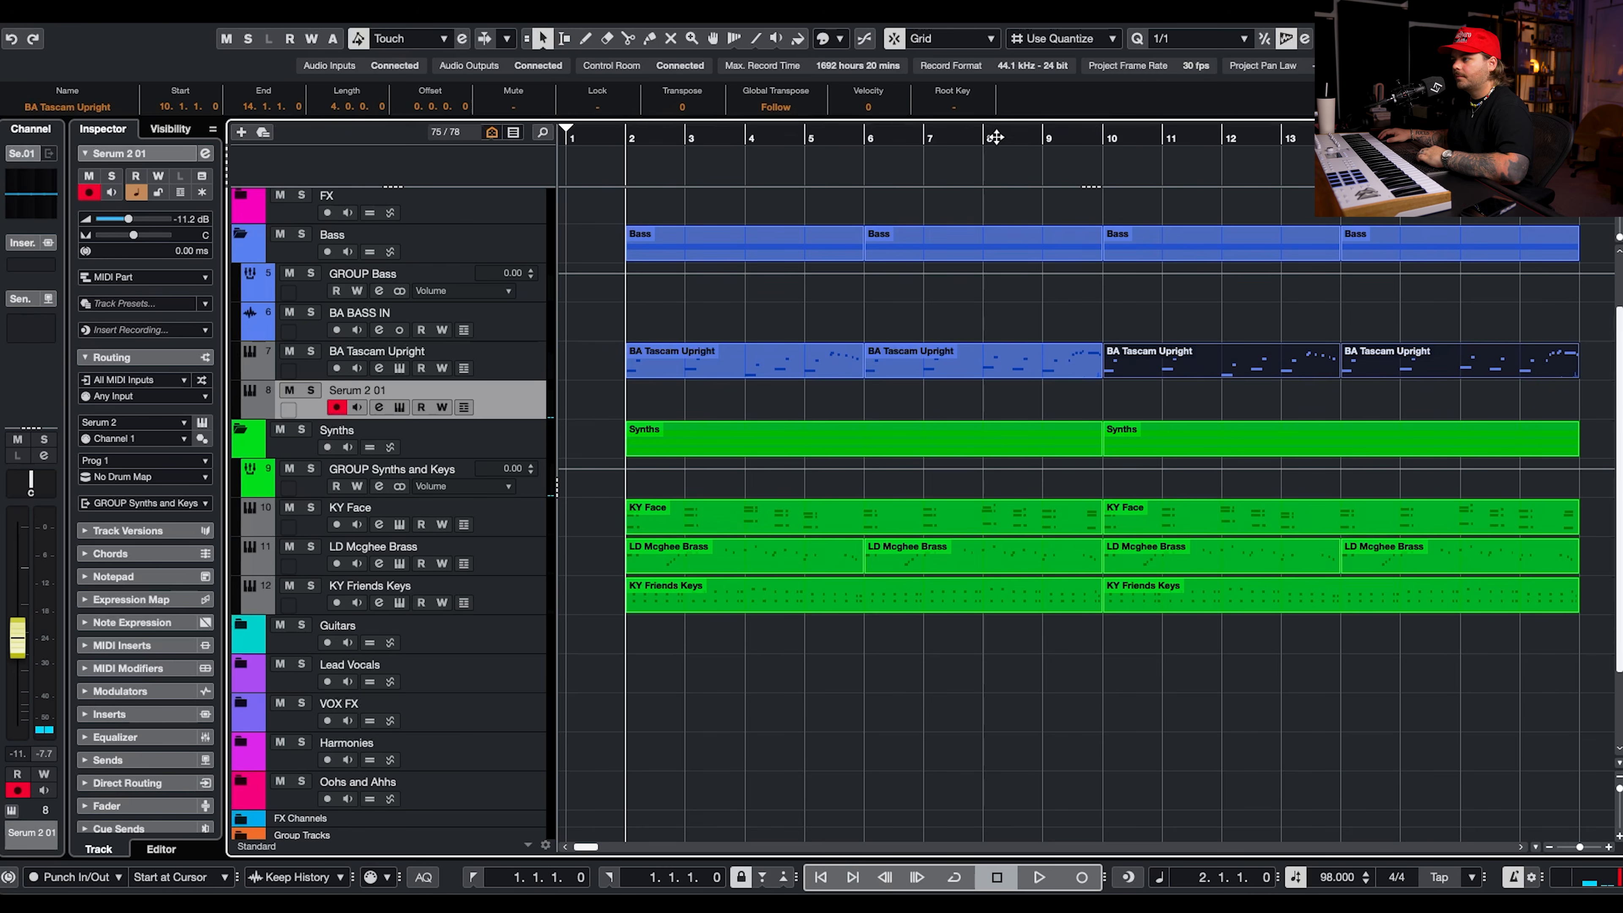
left_click(995, 137)
Record brass chord stabs on the Serum 2 01 track from bar 8 and solo the take for playback.
left_click(1093, 876)
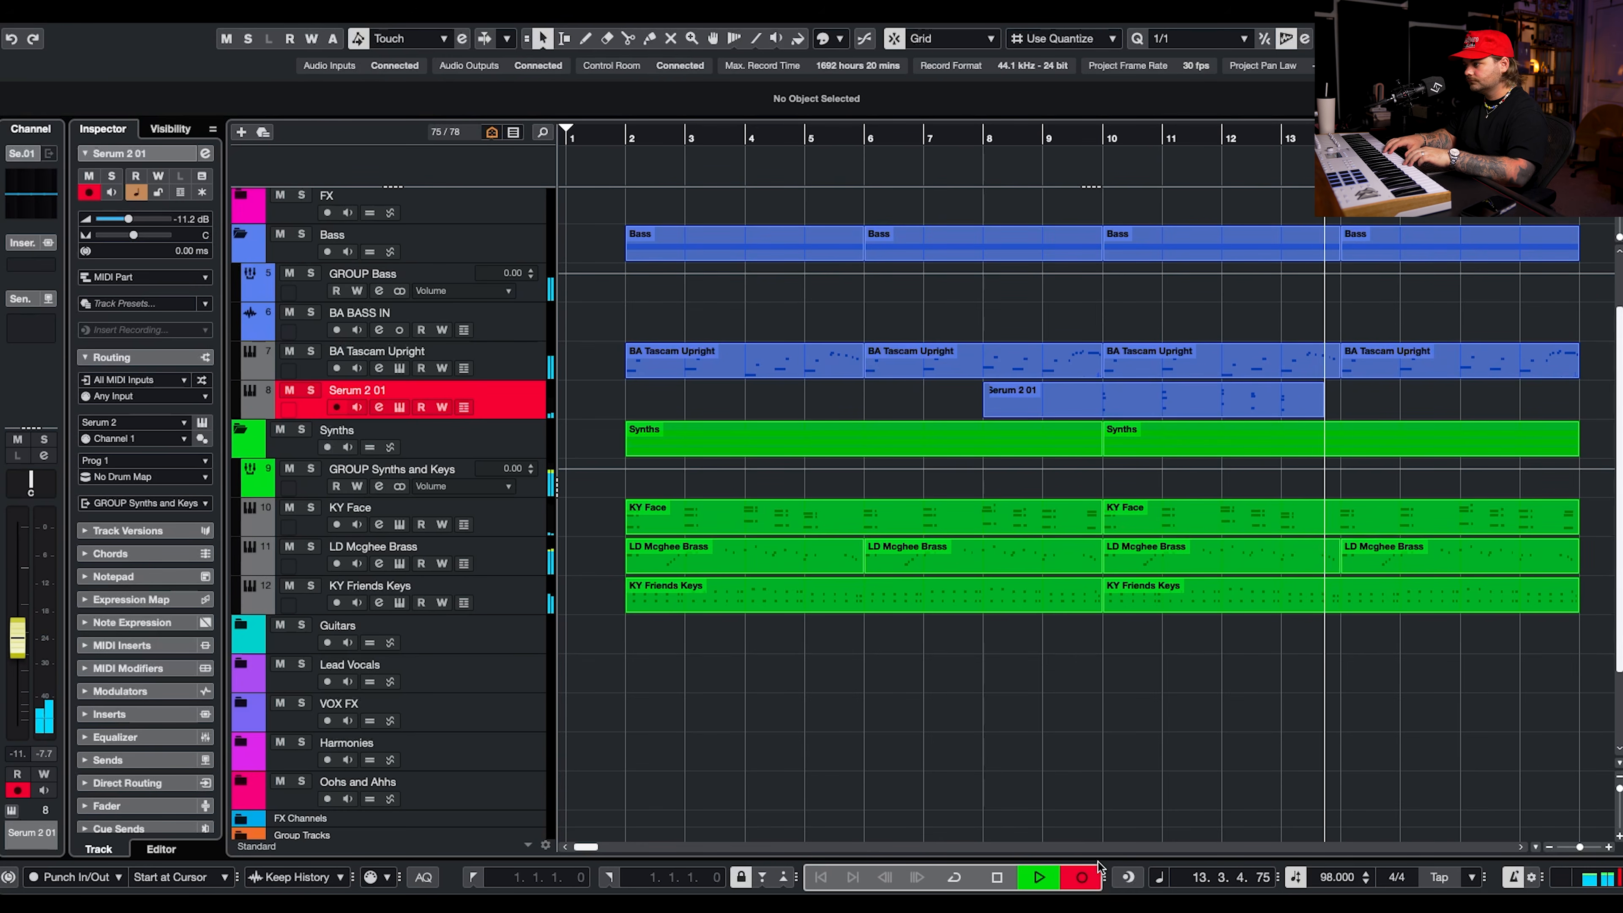
key("space")
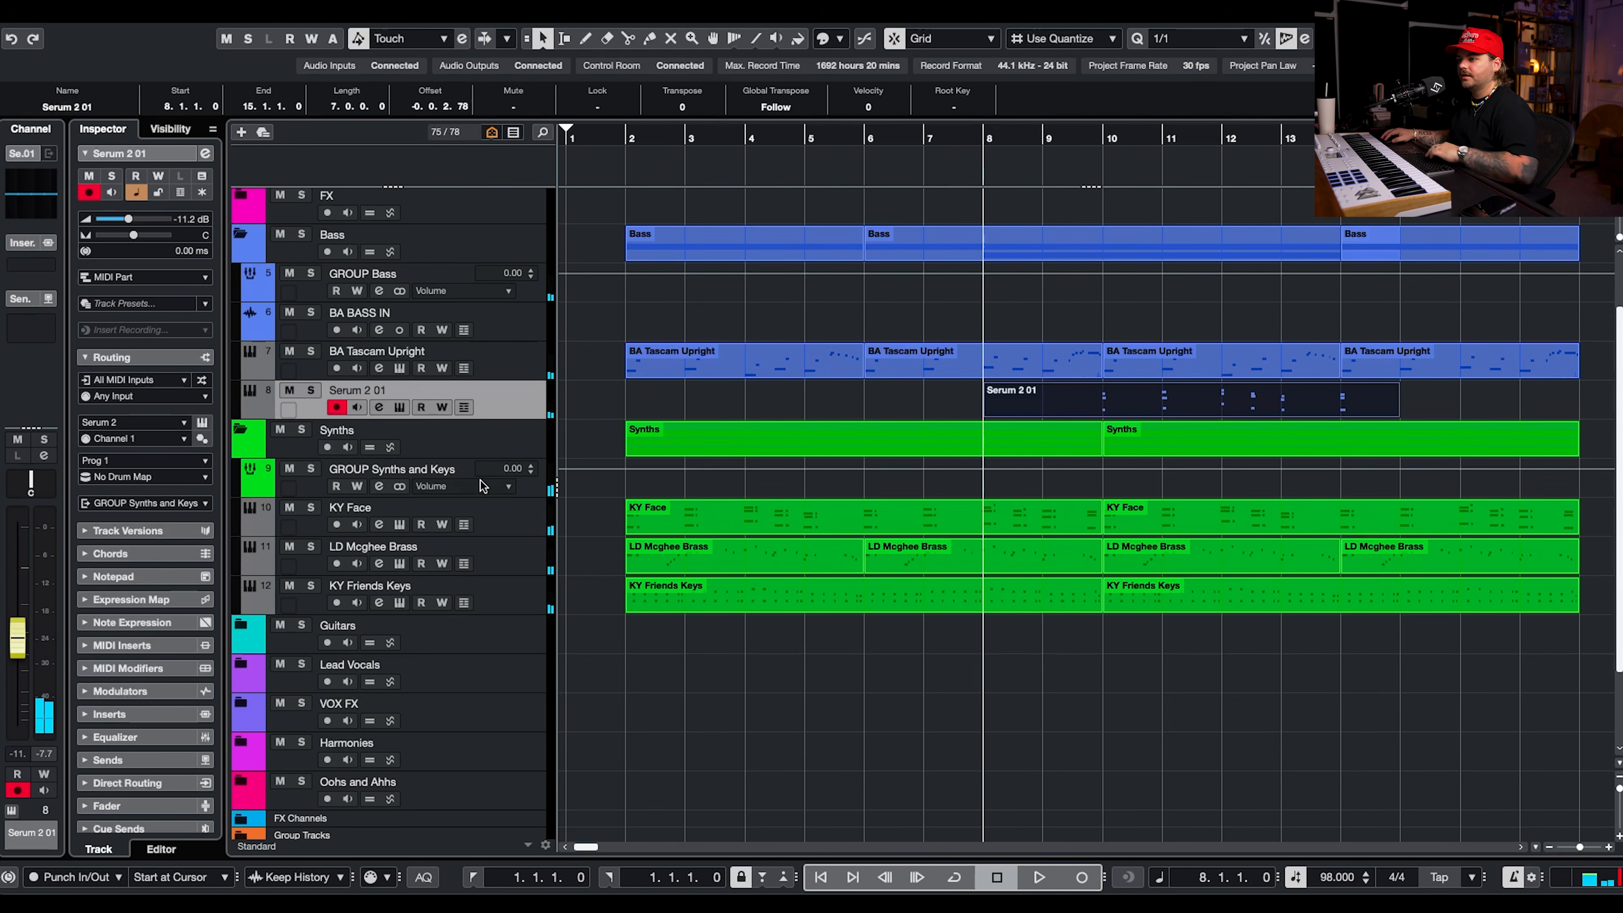
left_click(311, 390)
key("space")
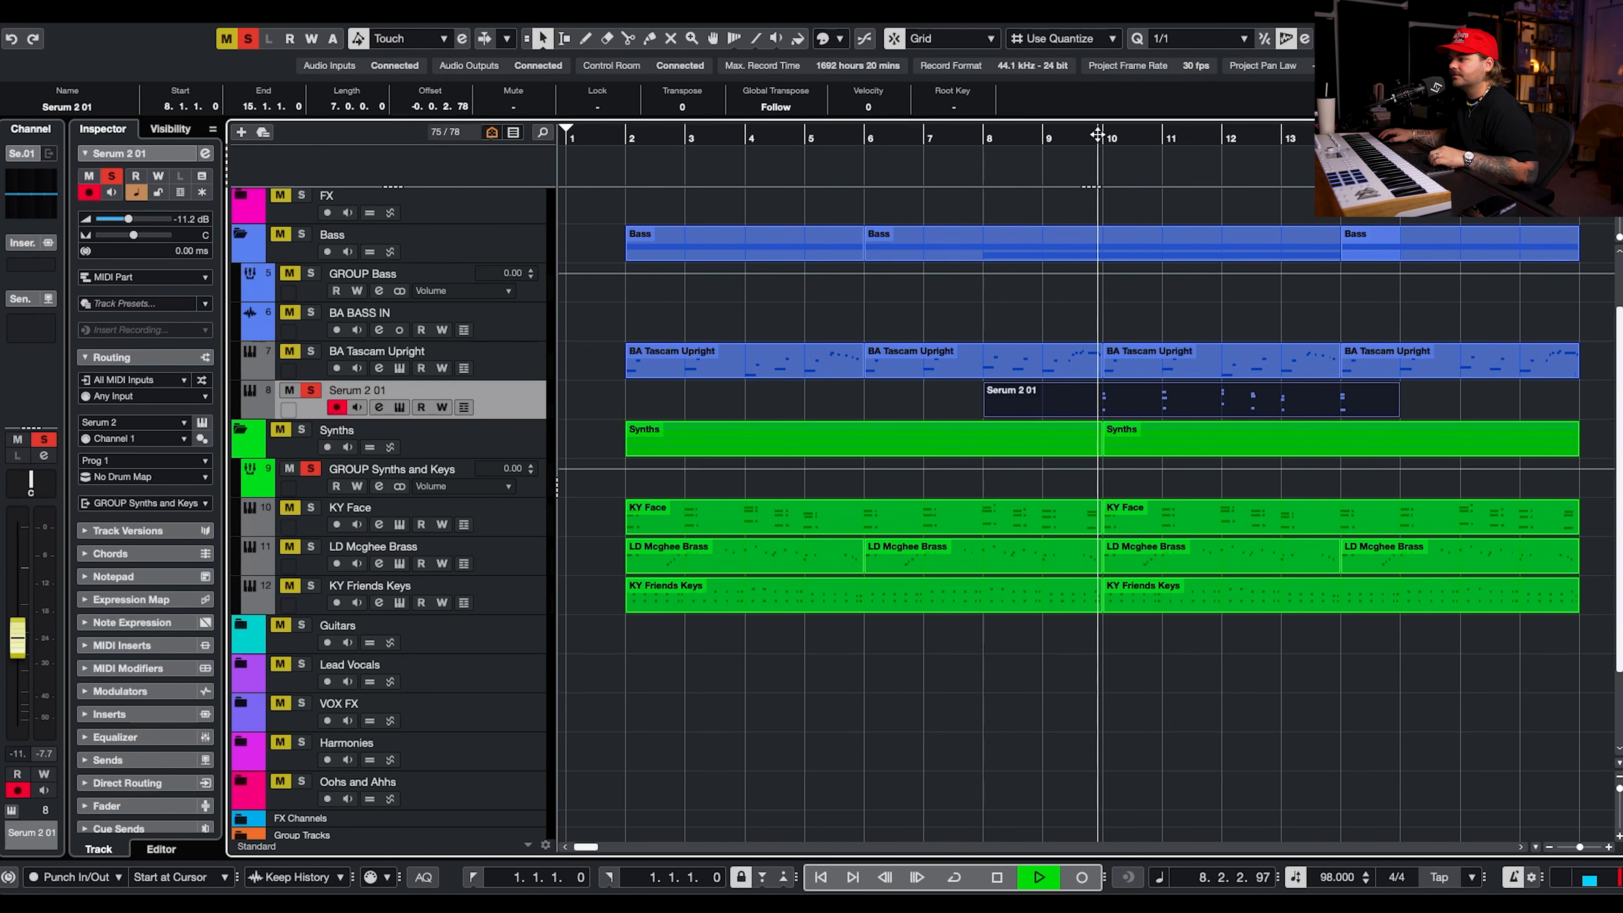
Delete the chord at bar 14 from the recorded part and repeat the bar 10 to 13 chords through bar 17.
double_click(1144, 412)
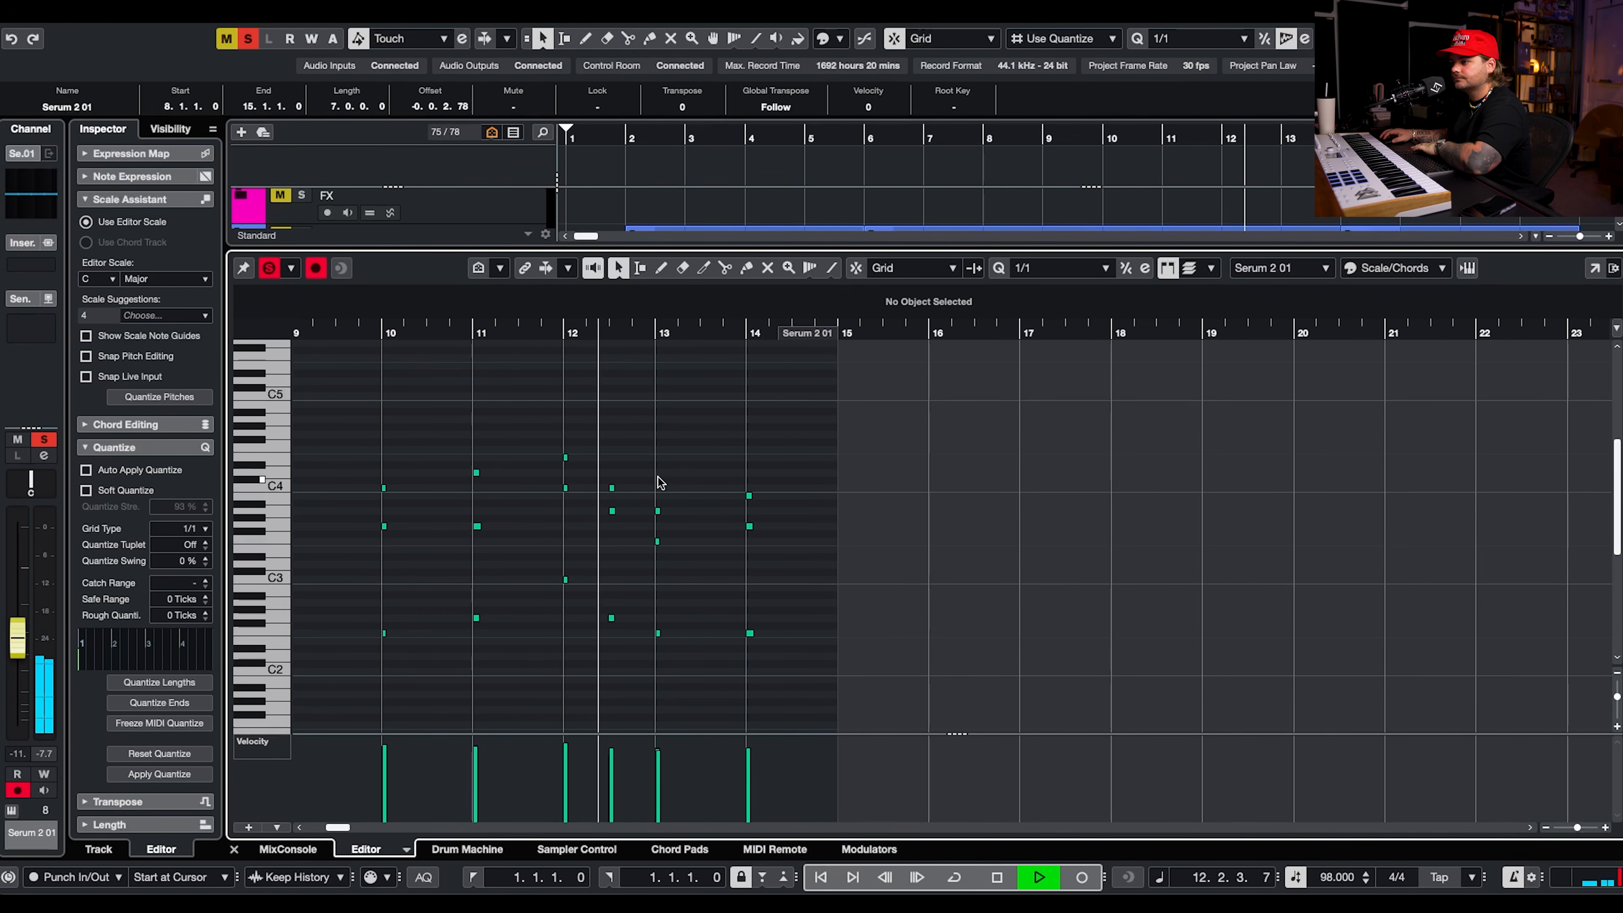
left_click_drag(726, 465, 834, 686)
key("Delete")
left_click_drag(751, 384, 300, 663)
key("space")
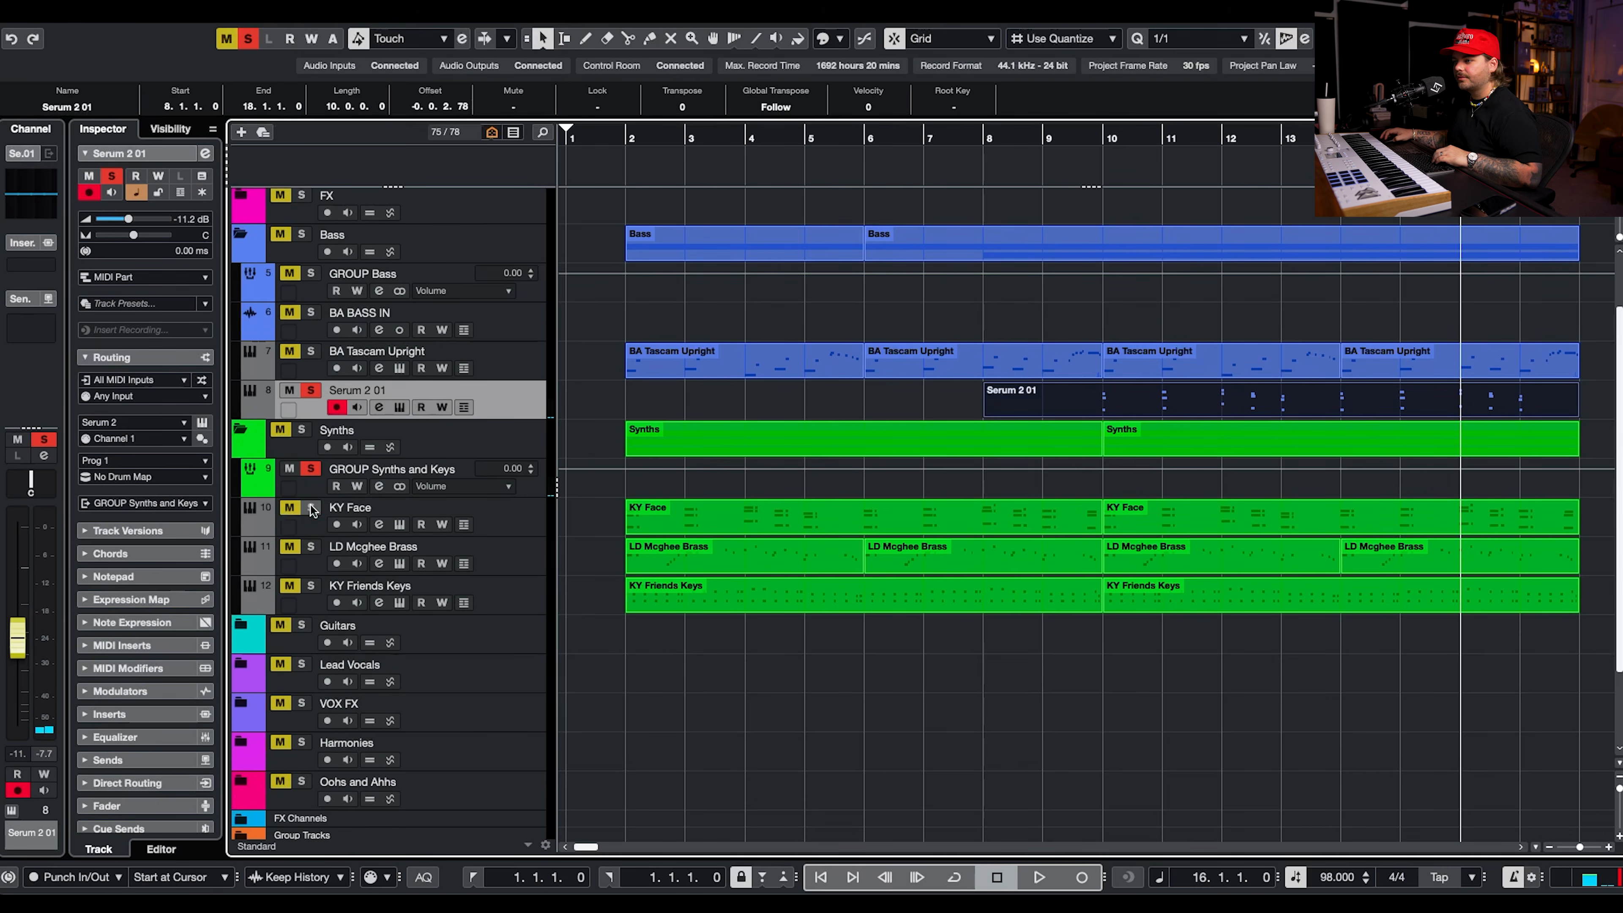
Solo the KY Face chords with the brass stabs and check the repeated notes against them.
double_click(1265, 396)
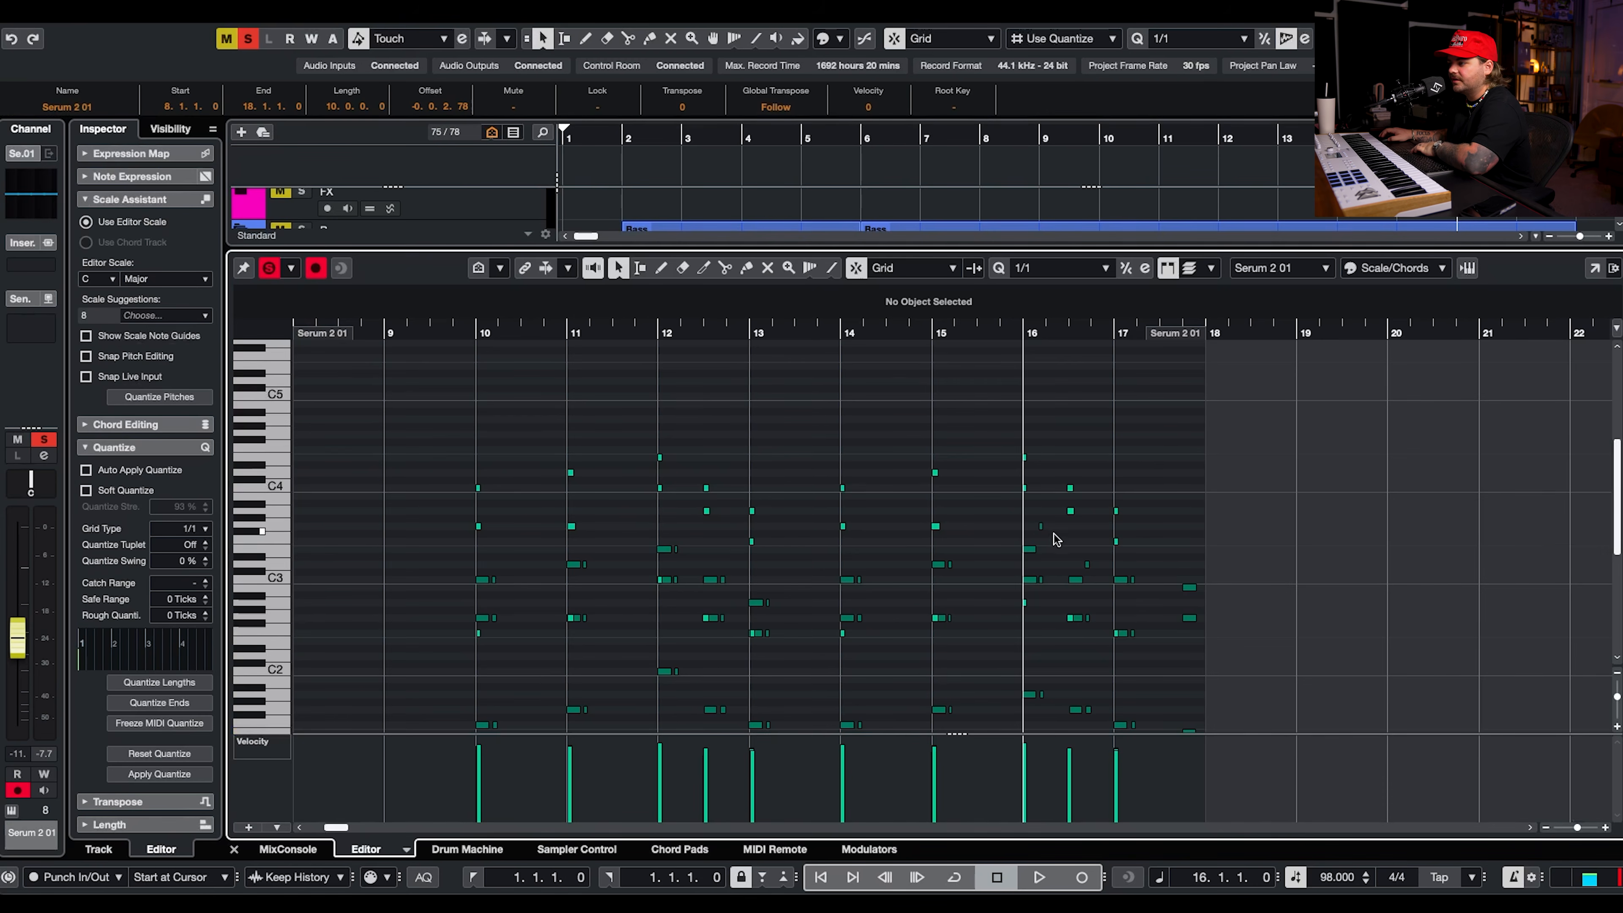
scroll(1050, 521, "down", 1)
key("space")
scroll(1056, 487, "up", 2)
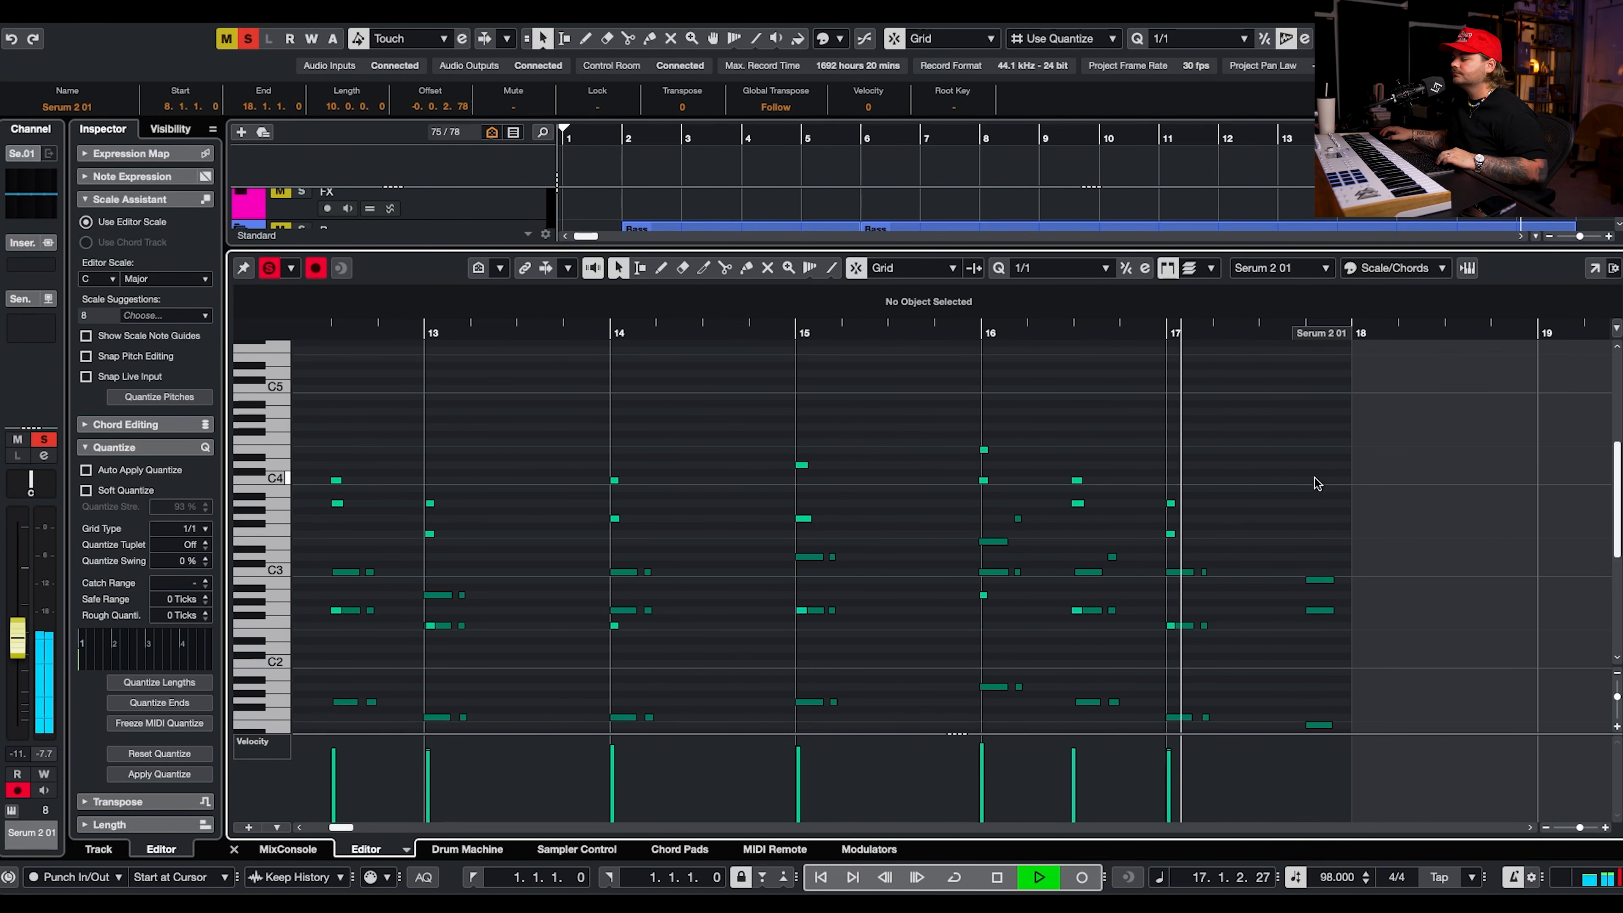
key("Return")
key("space")
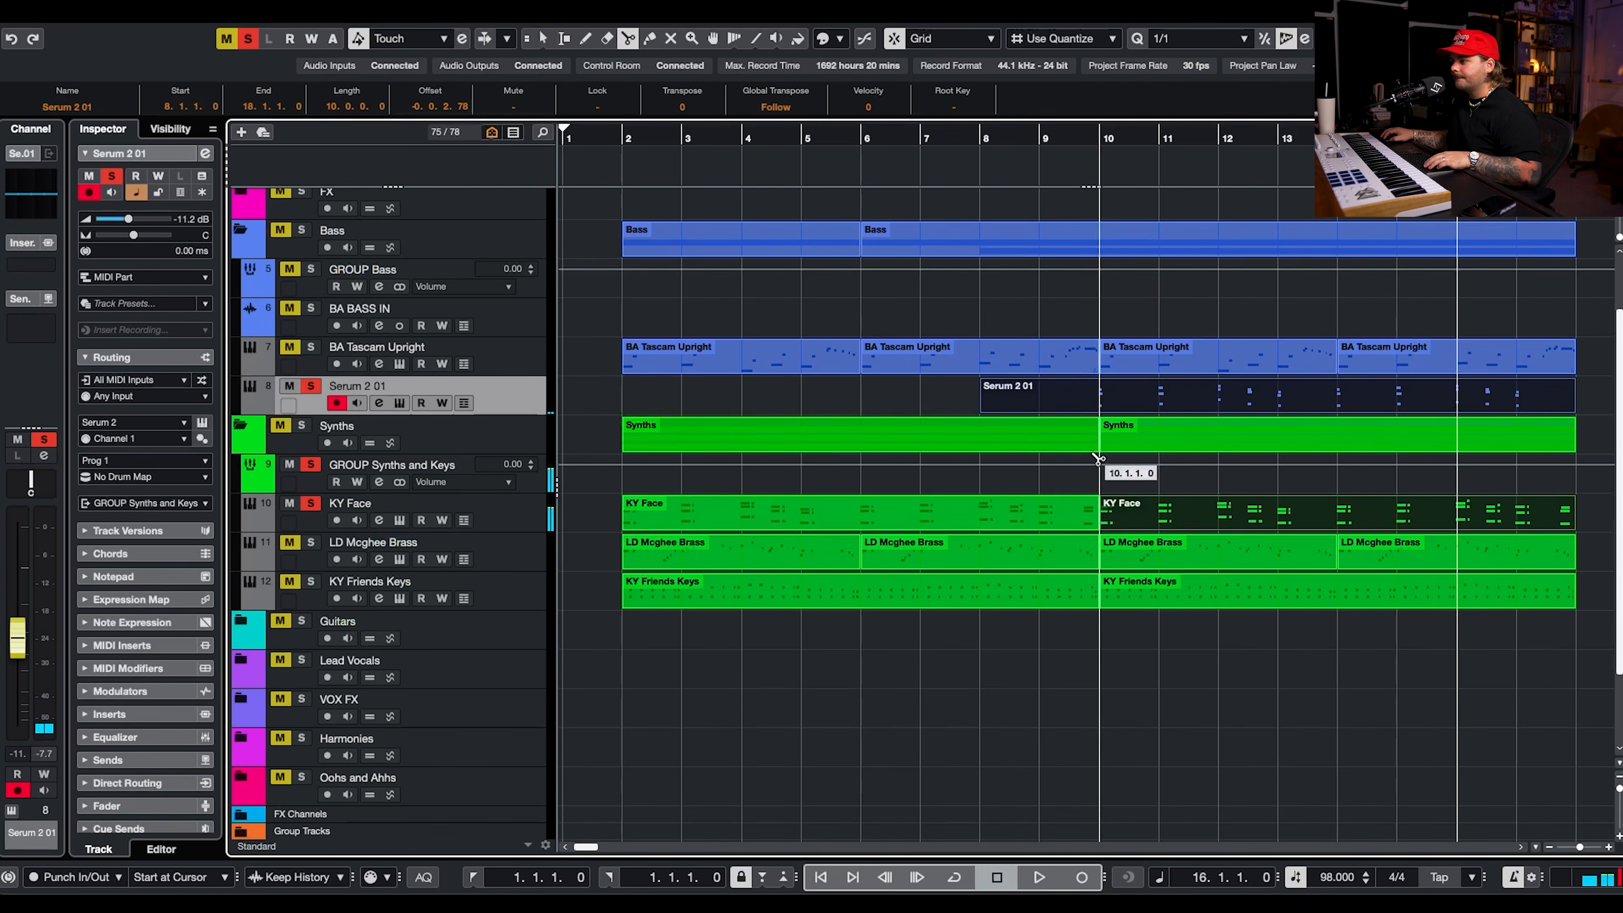
Trim the brass part to start at bar 10 and rename its track BR I Loathe U.
left_click(368, 402)
left_click(199, 114)
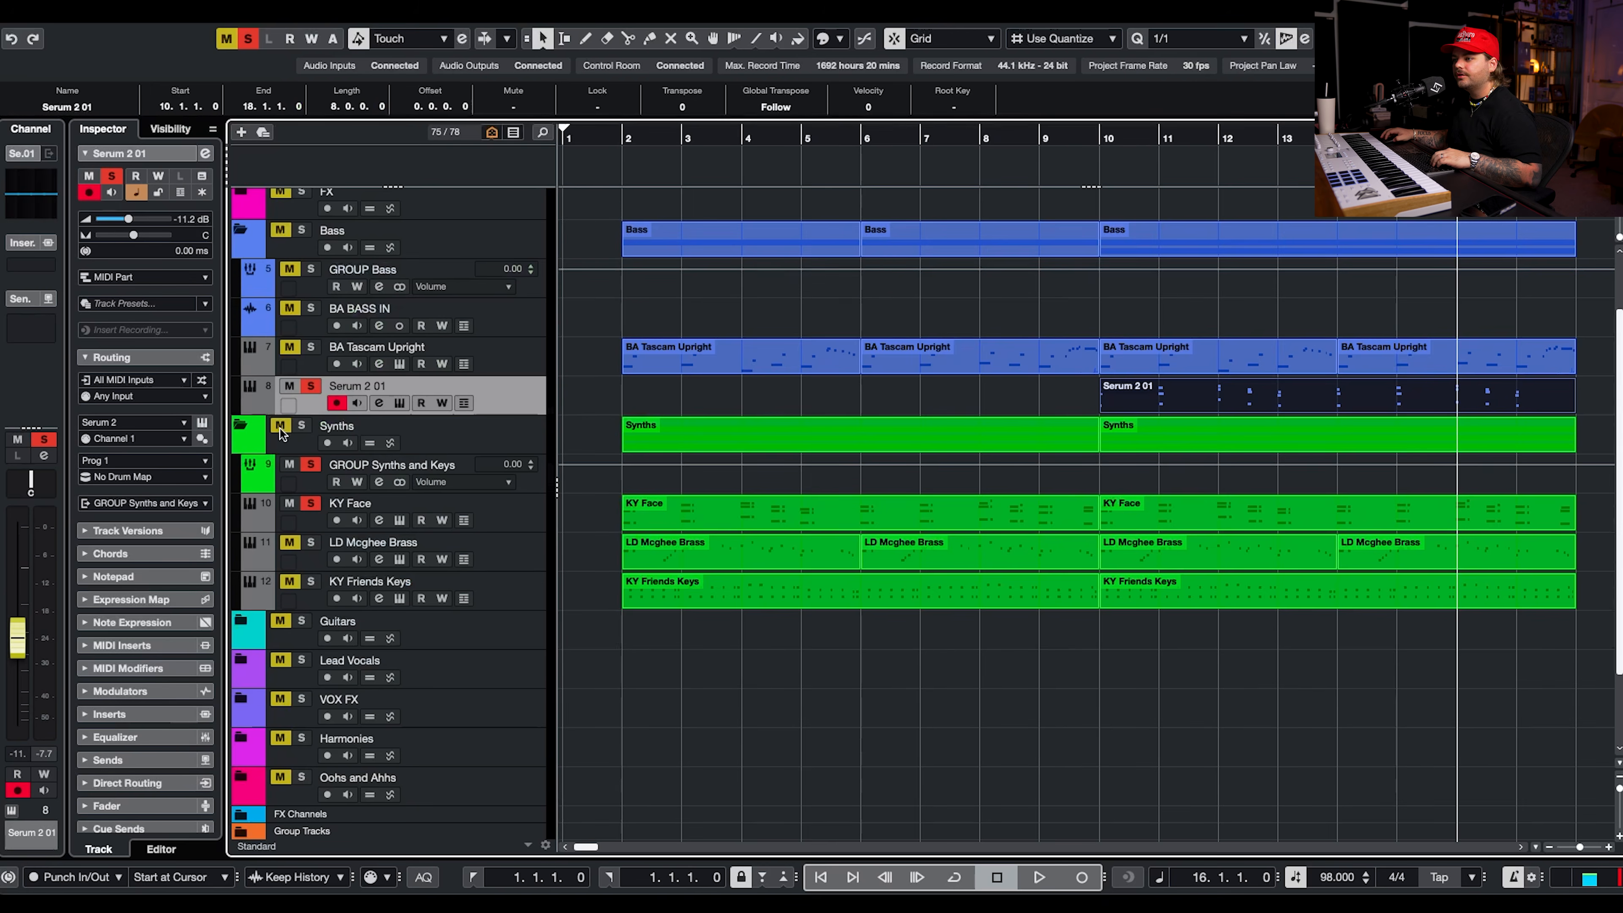
scroll(515, 330, "down", 2)
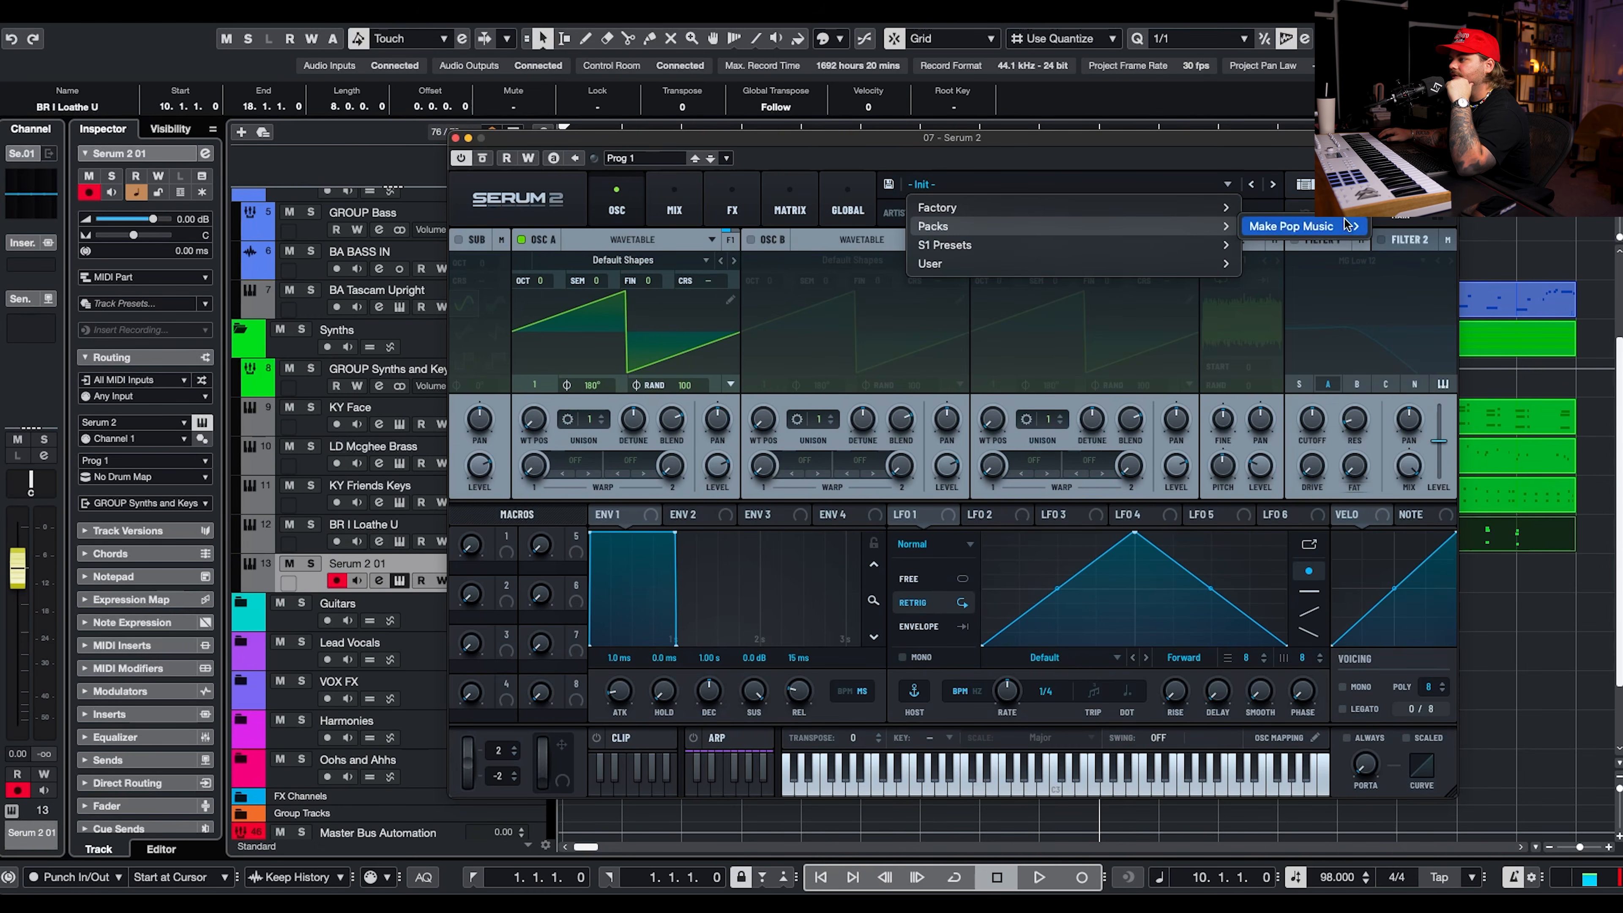
Add another Serum 2 instrument track to the Synths folder and load the granular preset GRAN - Work Of Art.
mouse_move(1291, 226)
mouse_move(1405, 226)
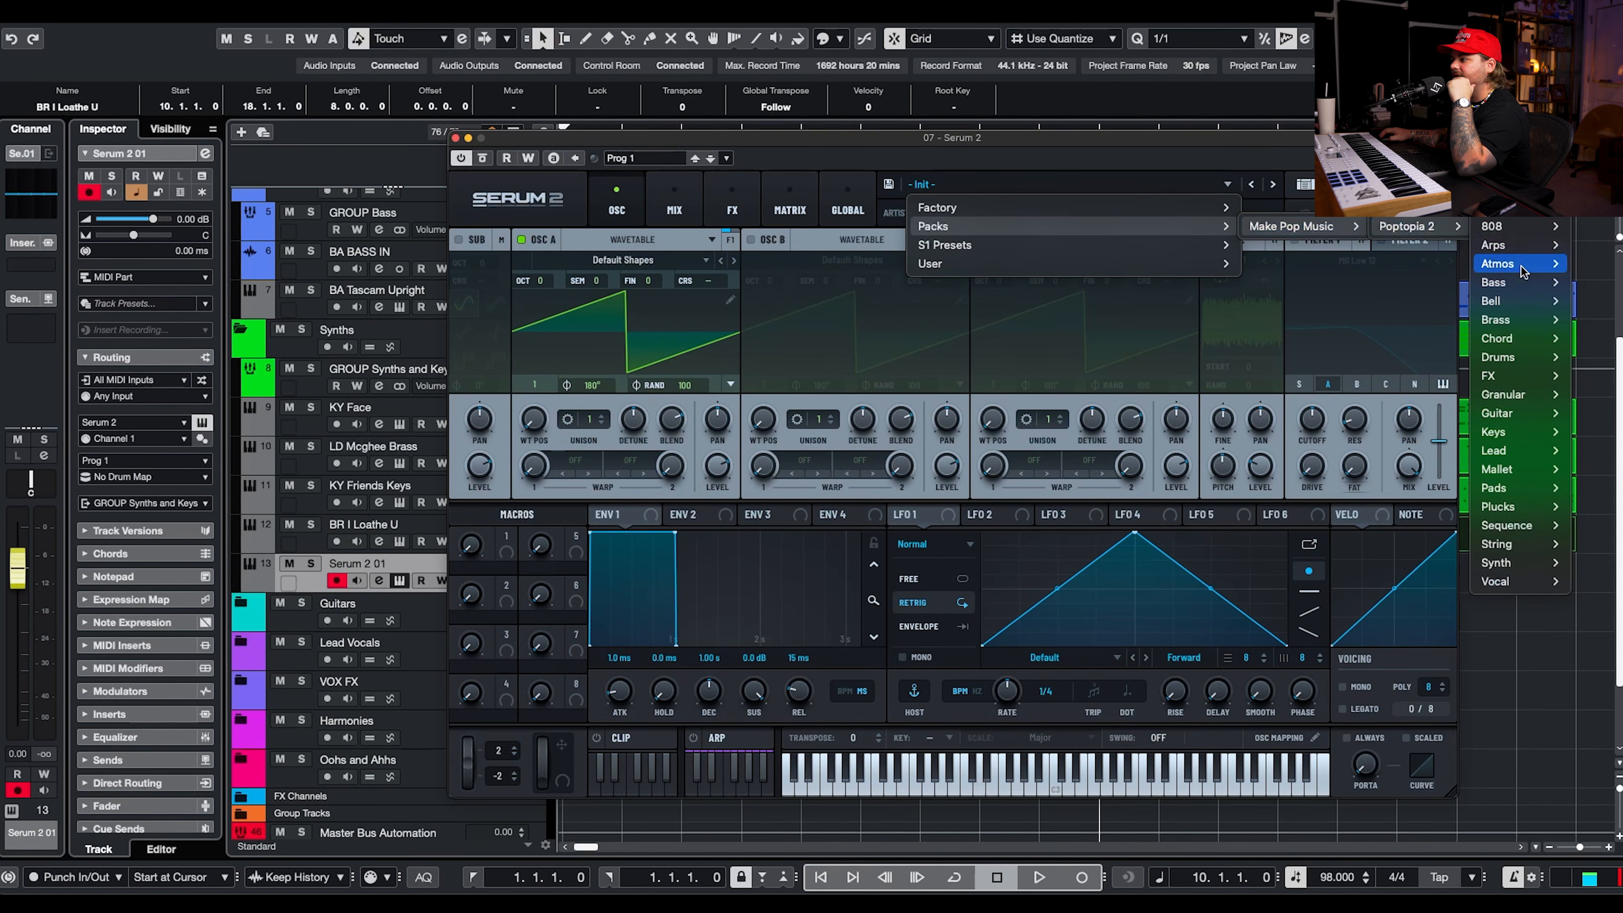
mouse_move(1520, 396)
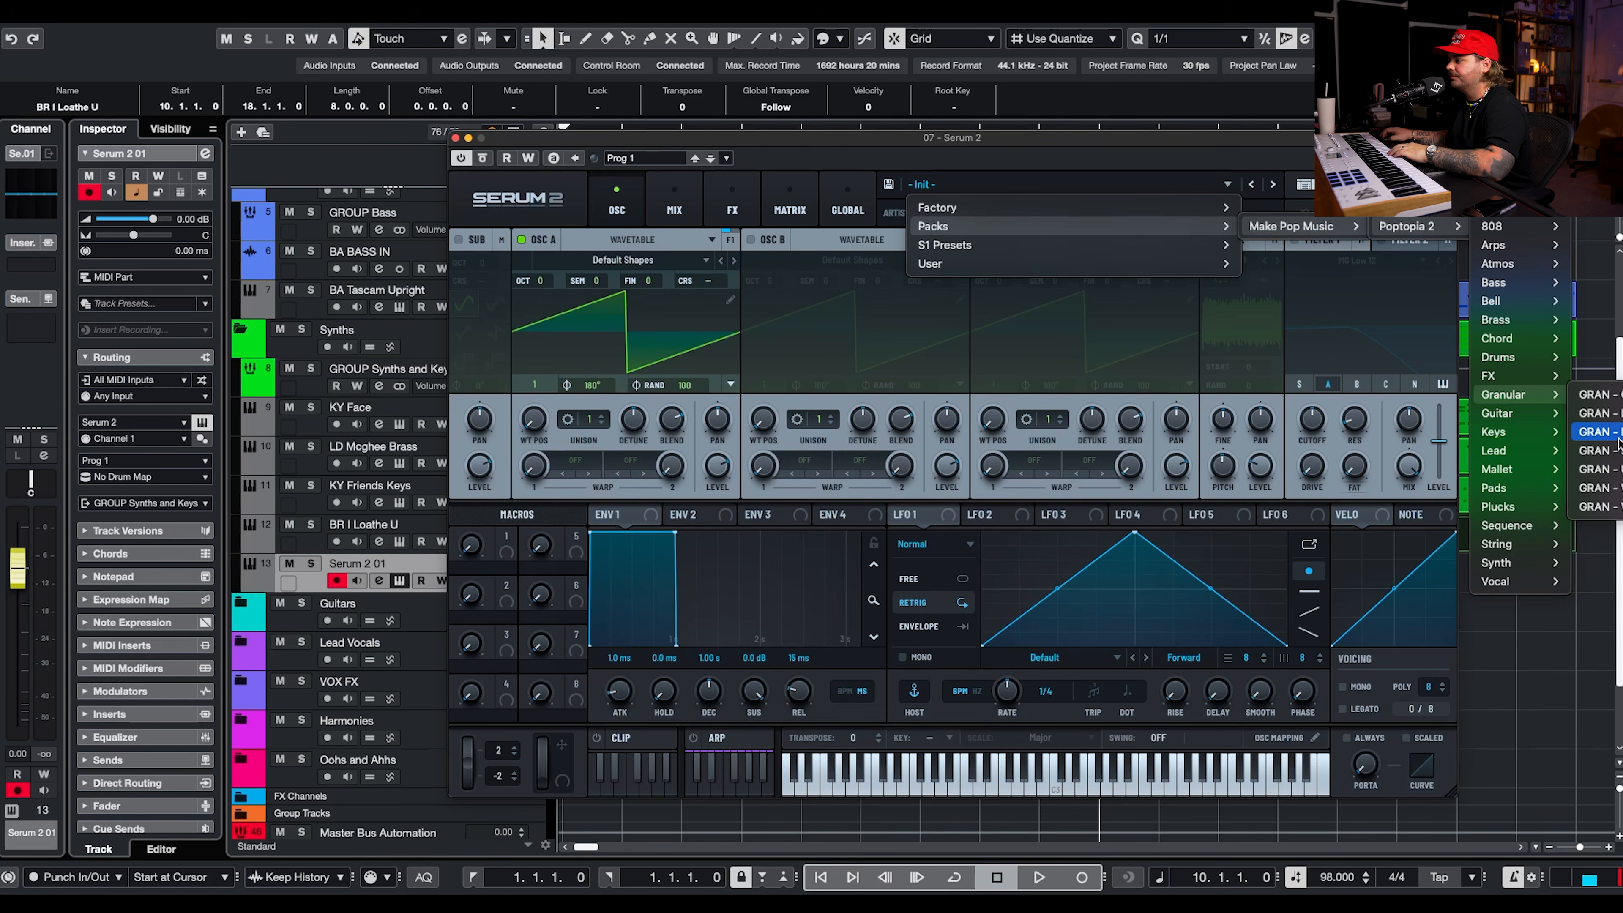
left_click(1597, 506)
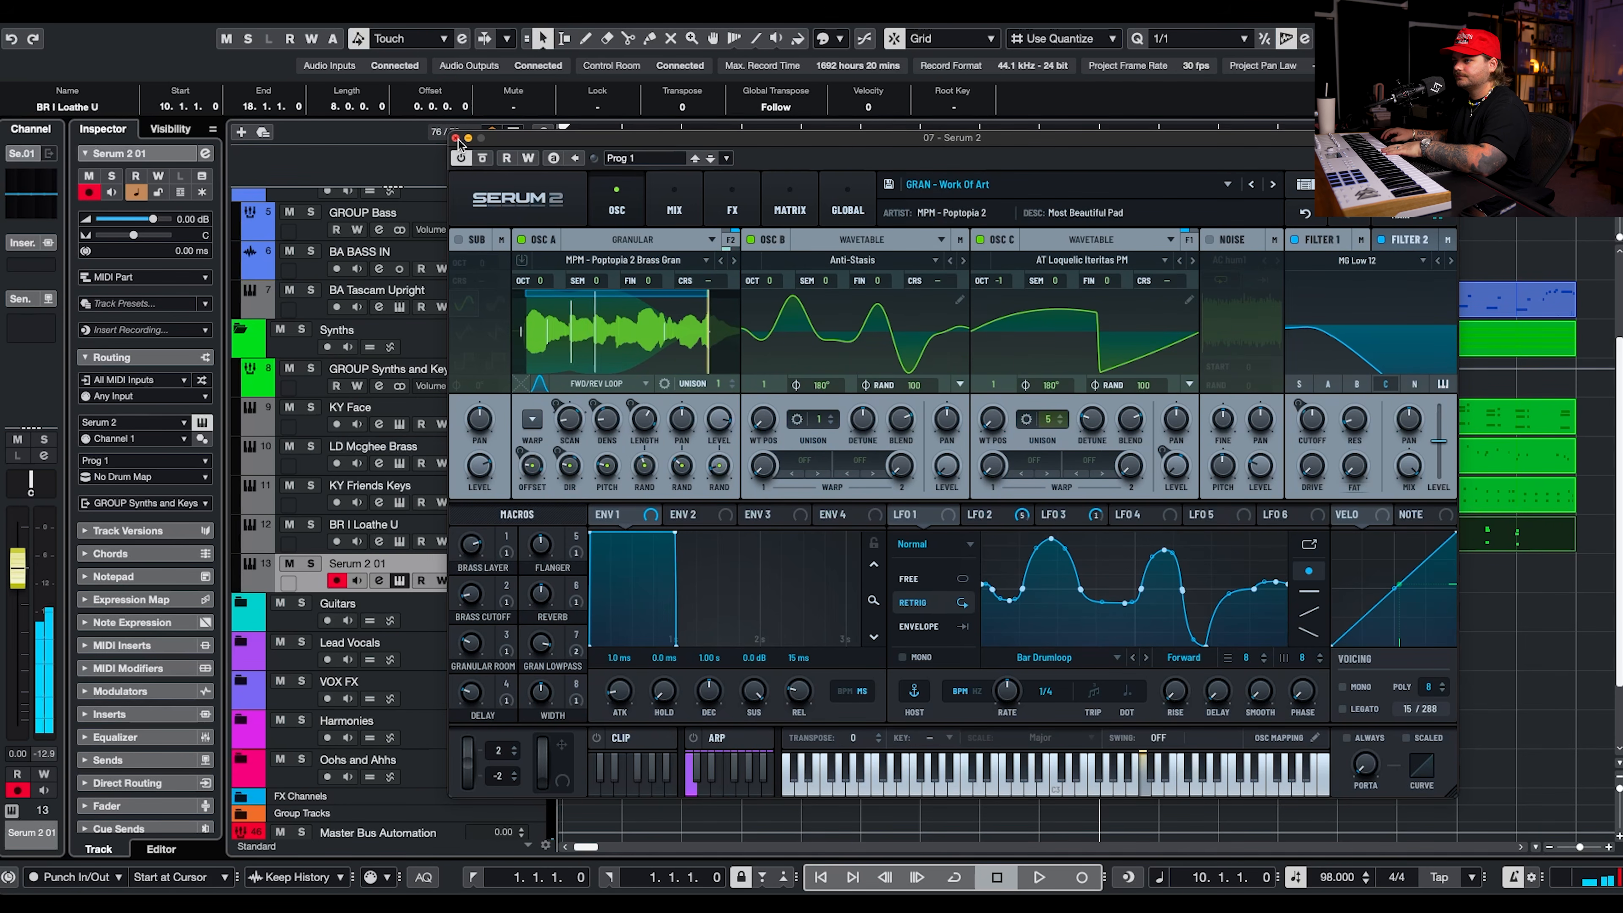
Try the Poptopia 2 pad preset PD - That's My Baby on the new track.
left_click(965, 186)
mouse_move(1208, 226)
mouse_move(1348, 229)
mouse_move(1425, 227)
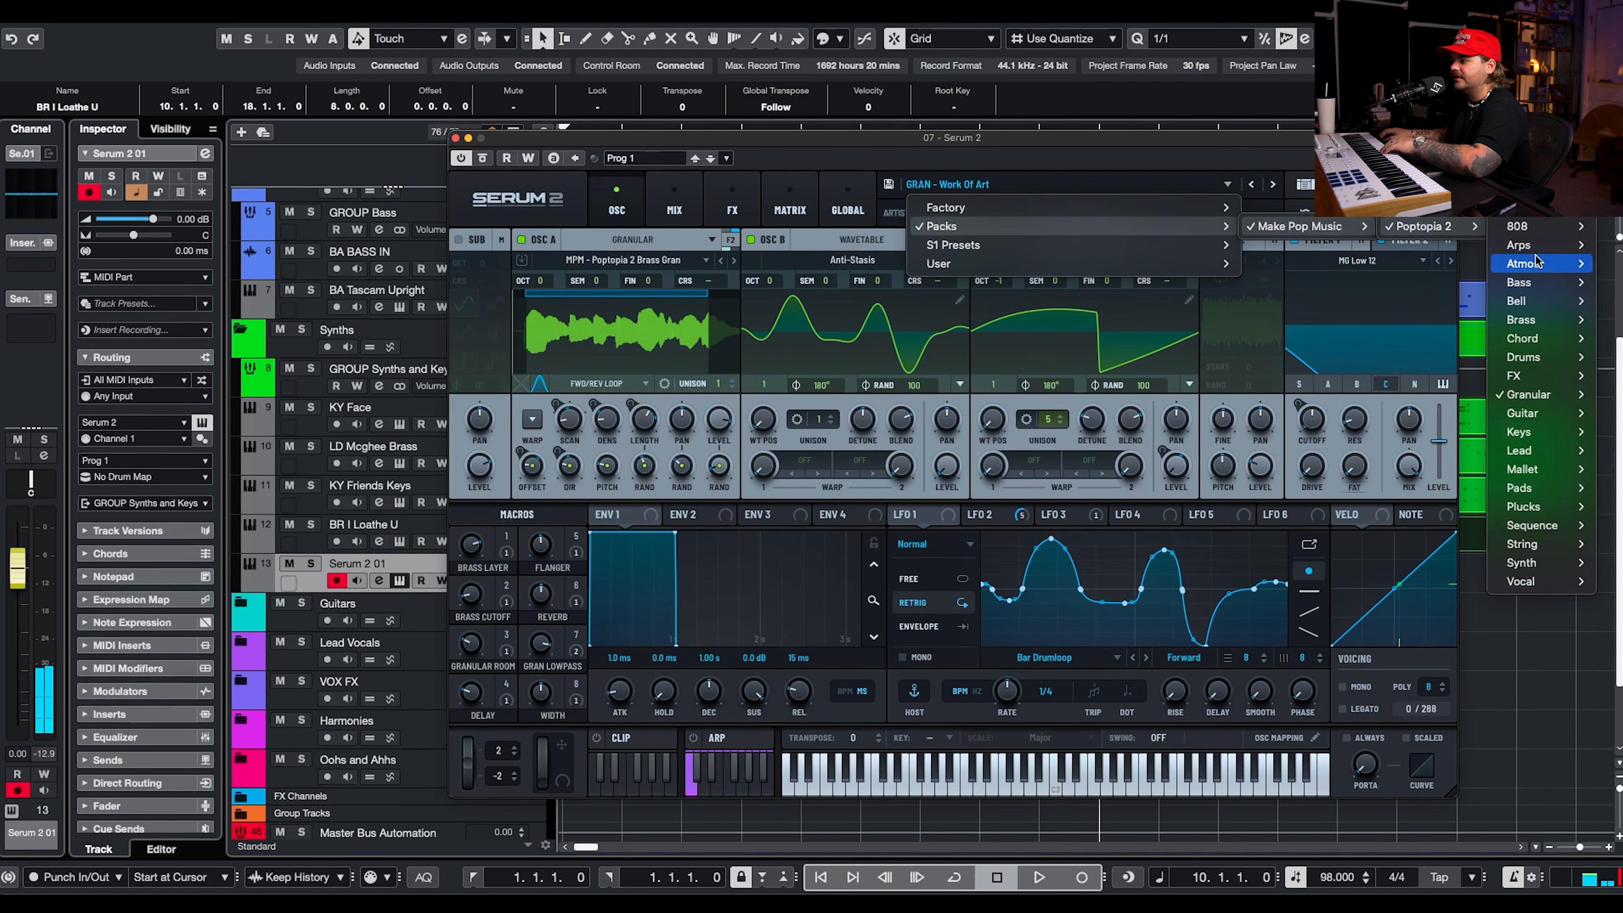
mouse_move(1541, 485)
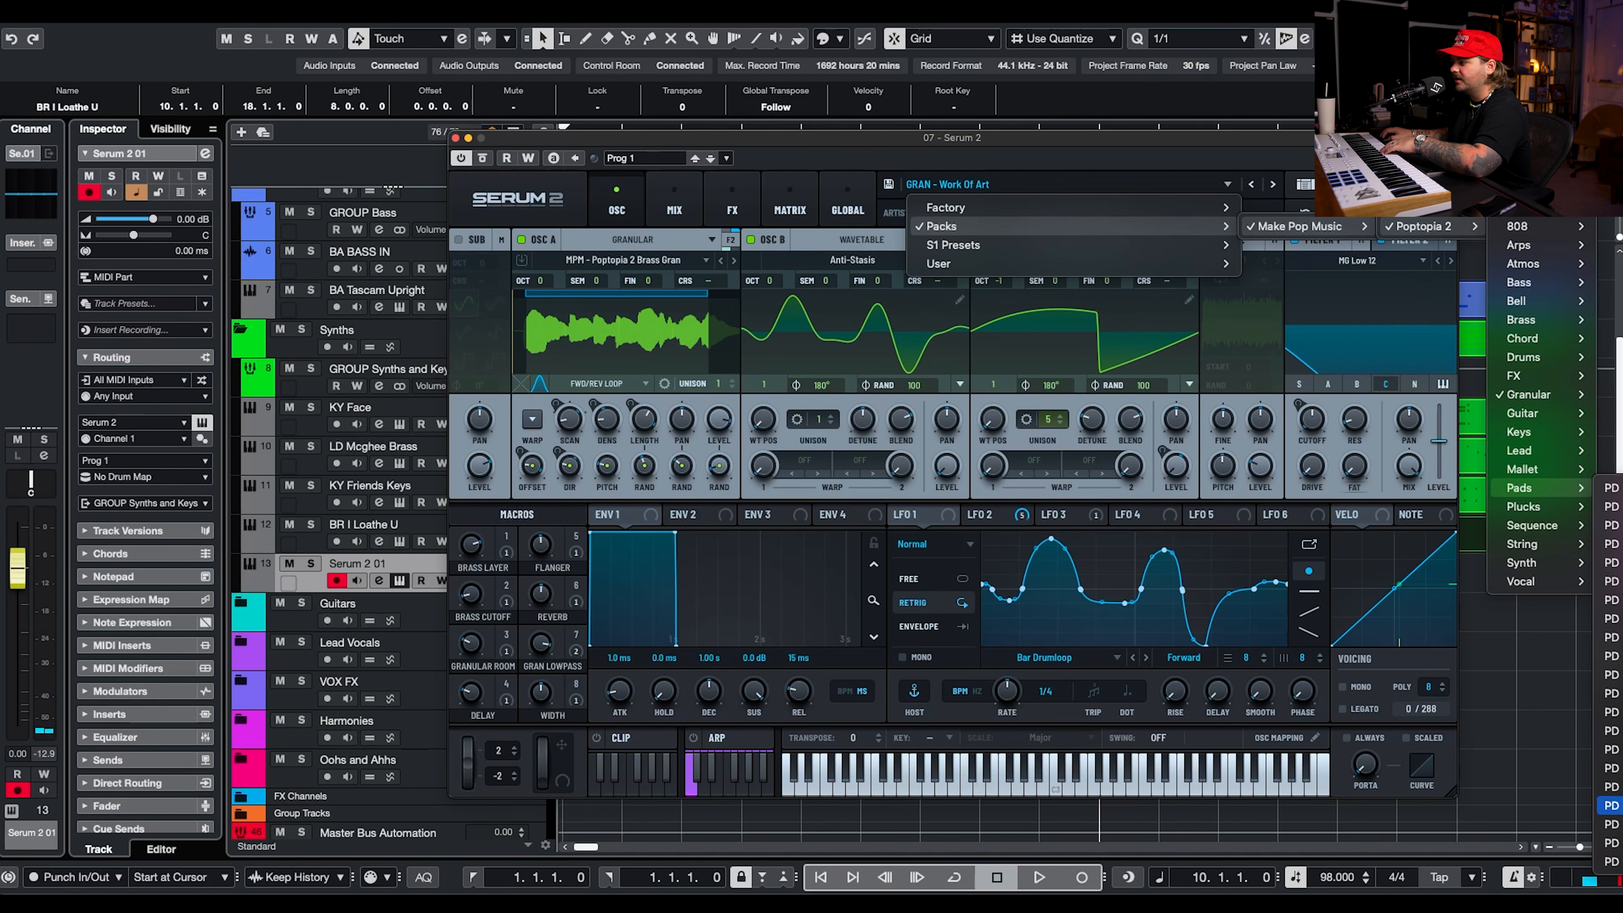
left_click(1610, 805)
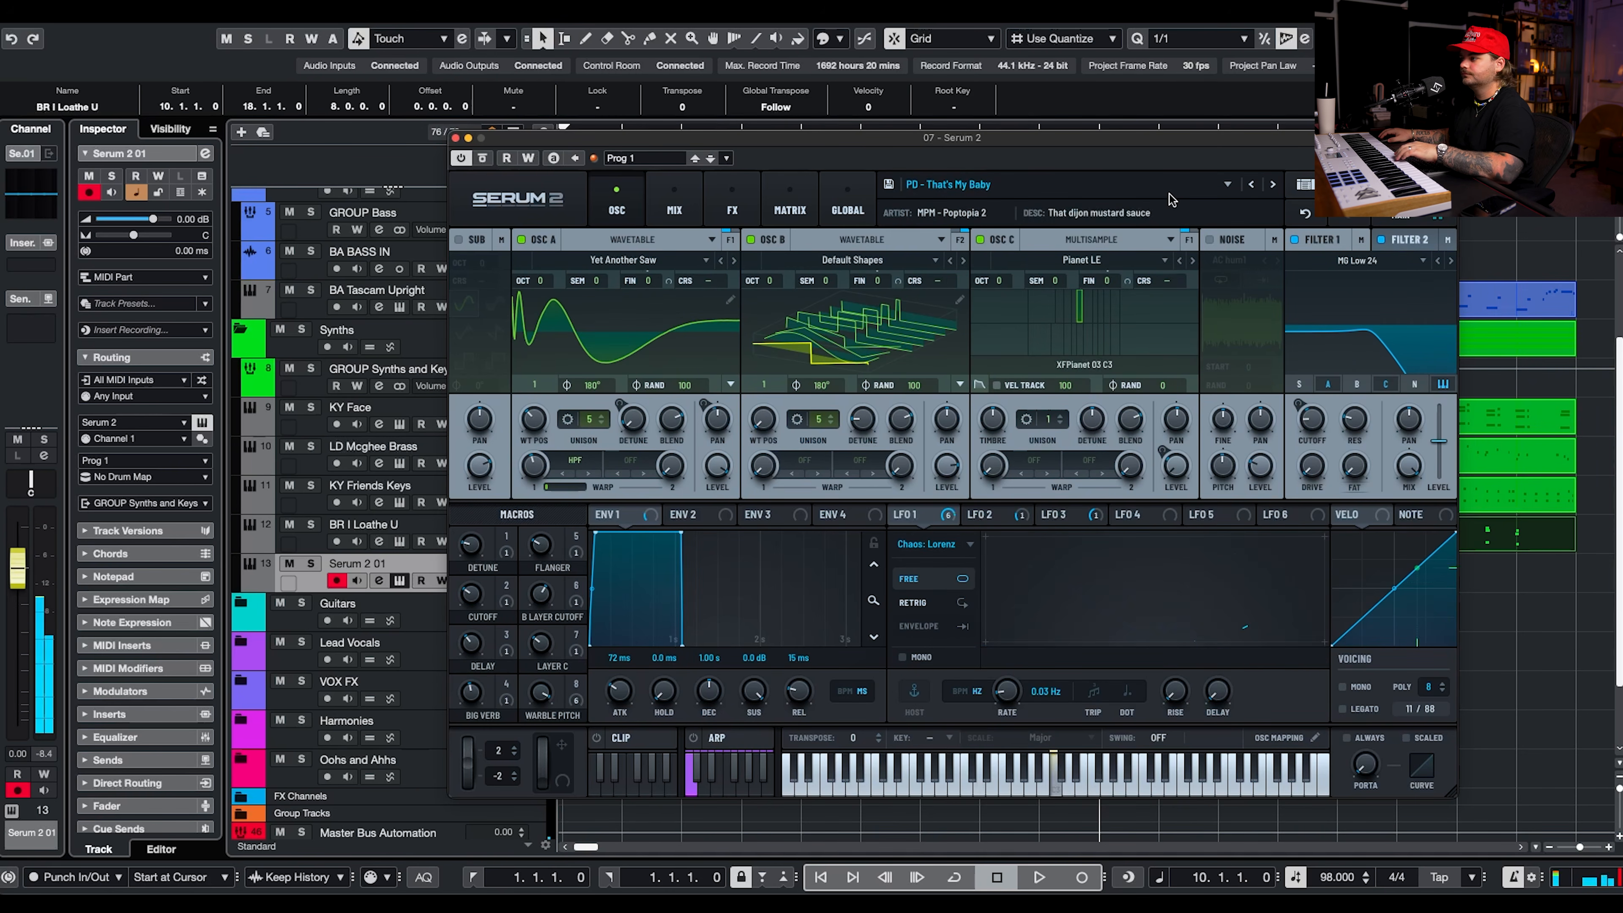
Load the pad preset PD - I'm Feeling Emotional and record three sustained, staggered notes from bar 2 to bar 10.
left_click(989, 183)
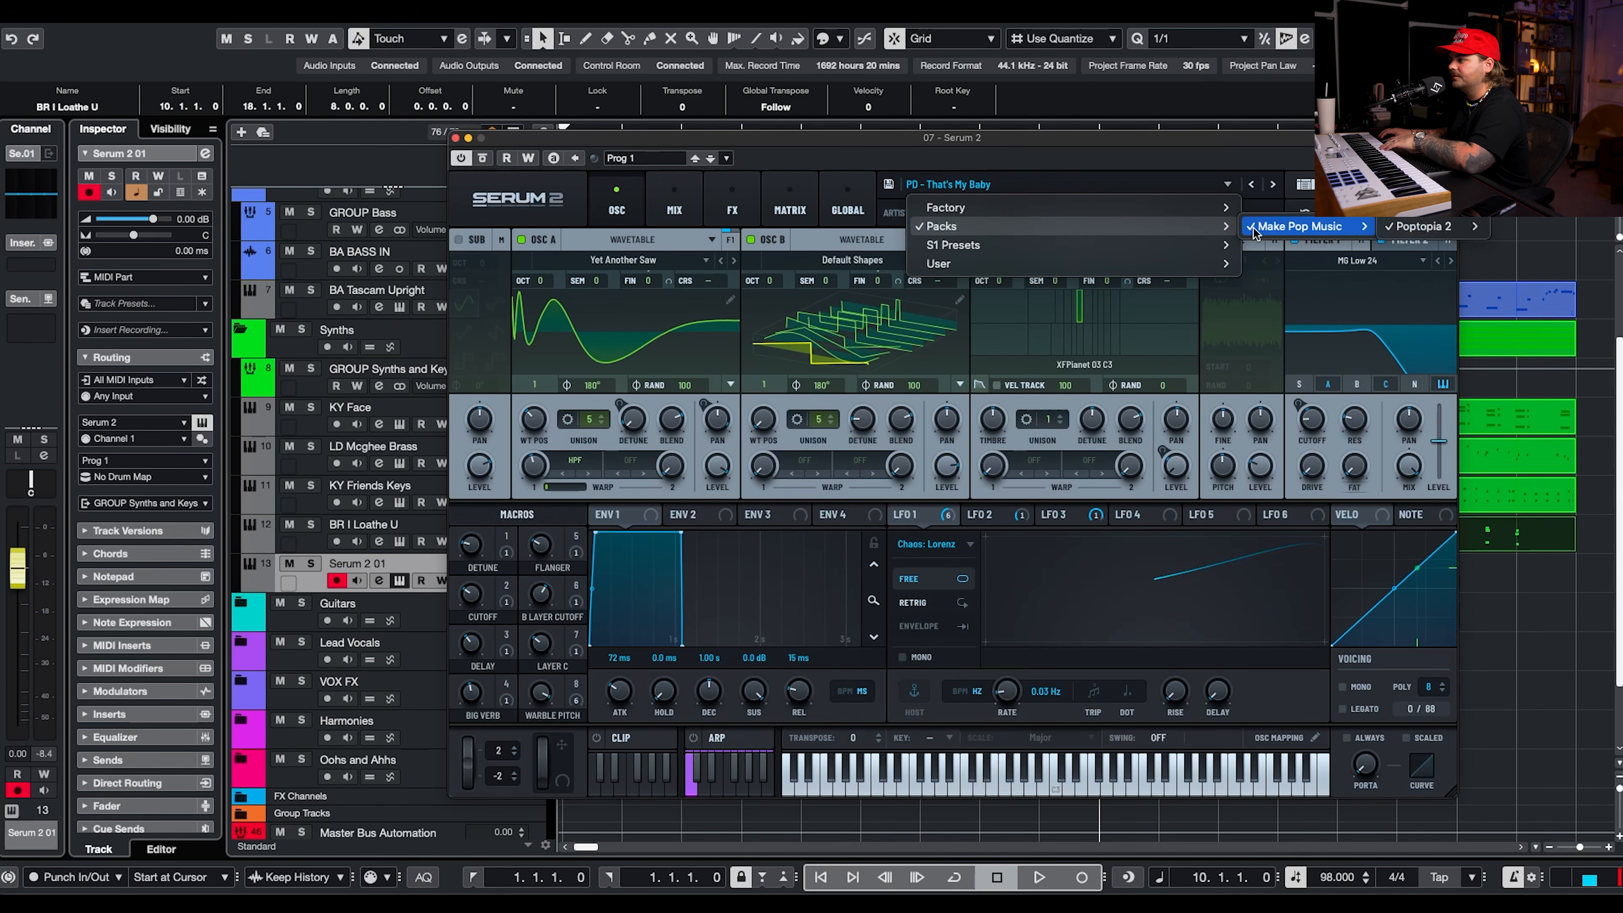
left_click(1591, 594)
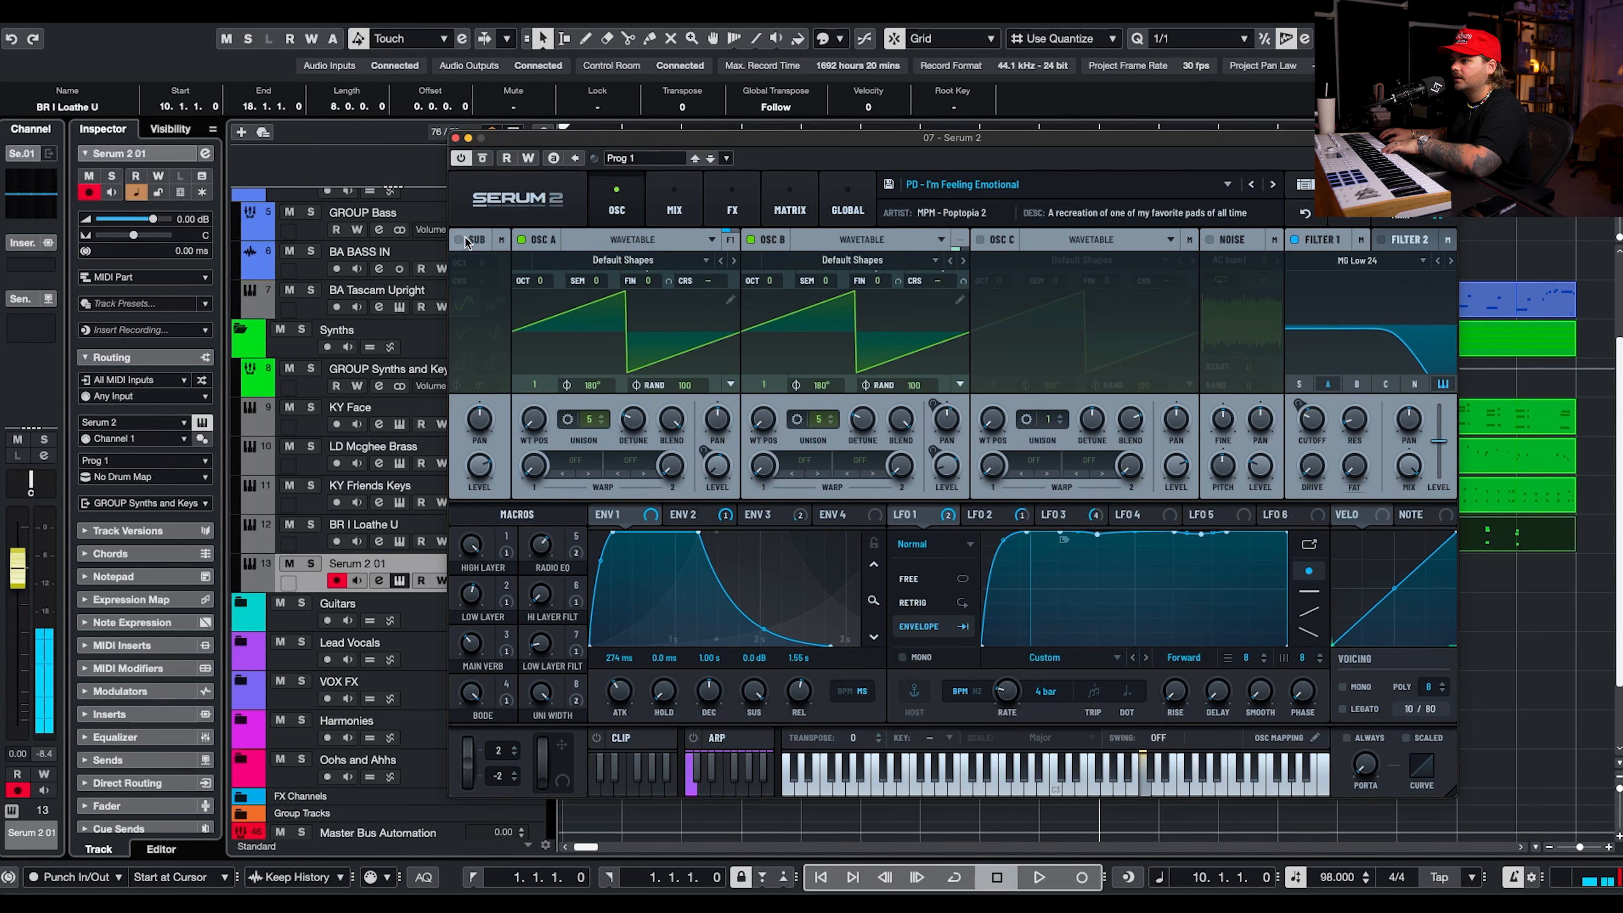
left_click(455, 140)
left_click(1071, 874)
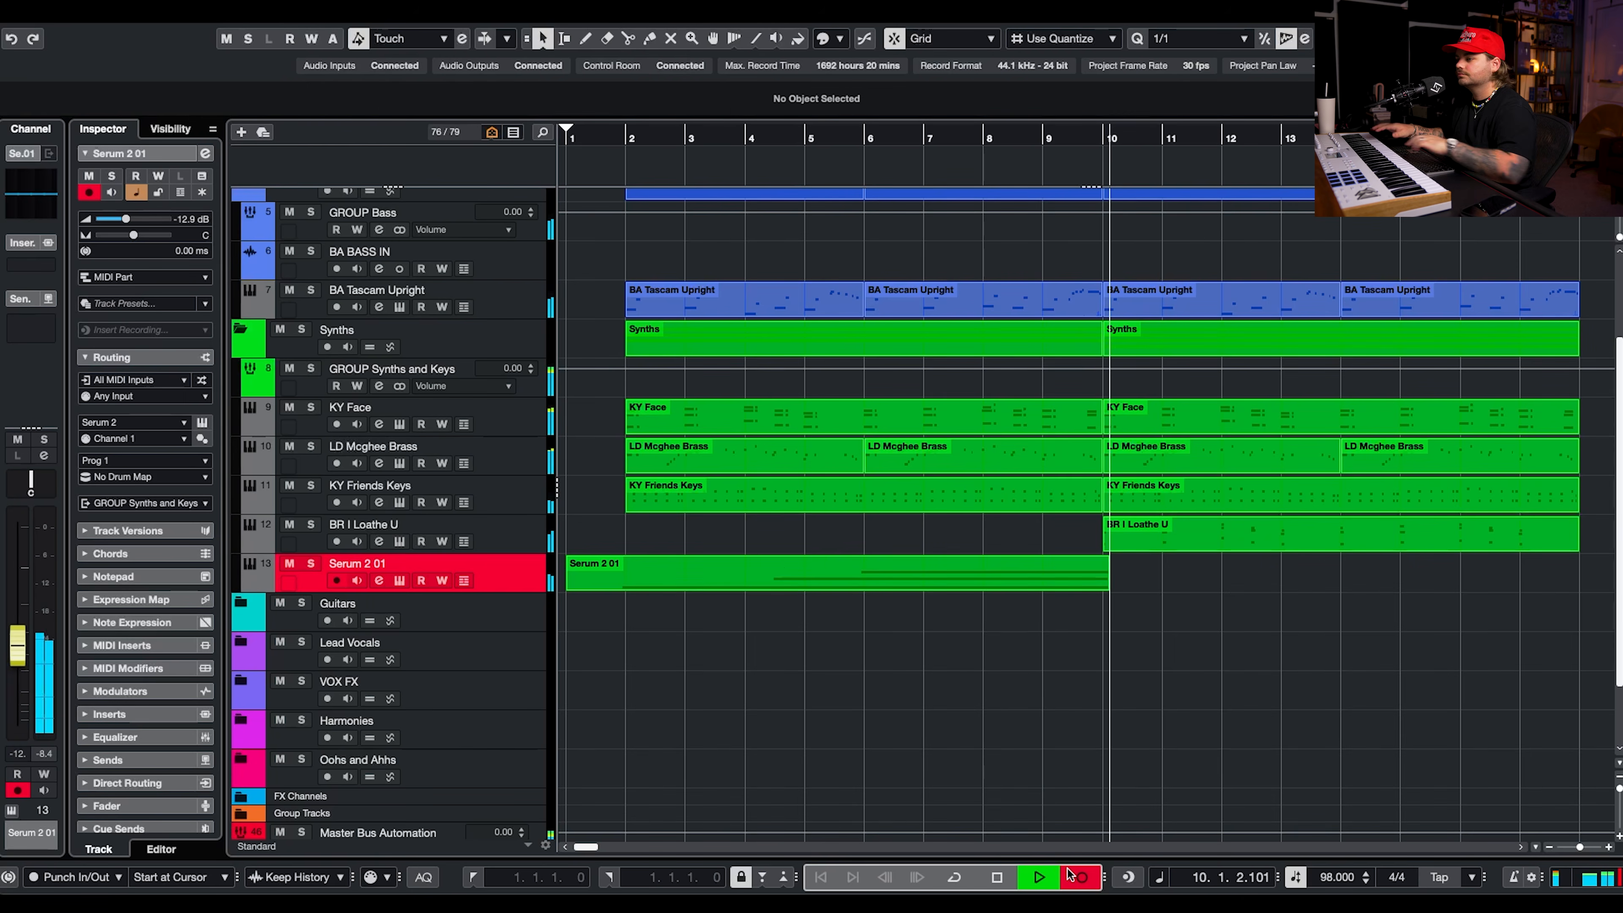
key("space")
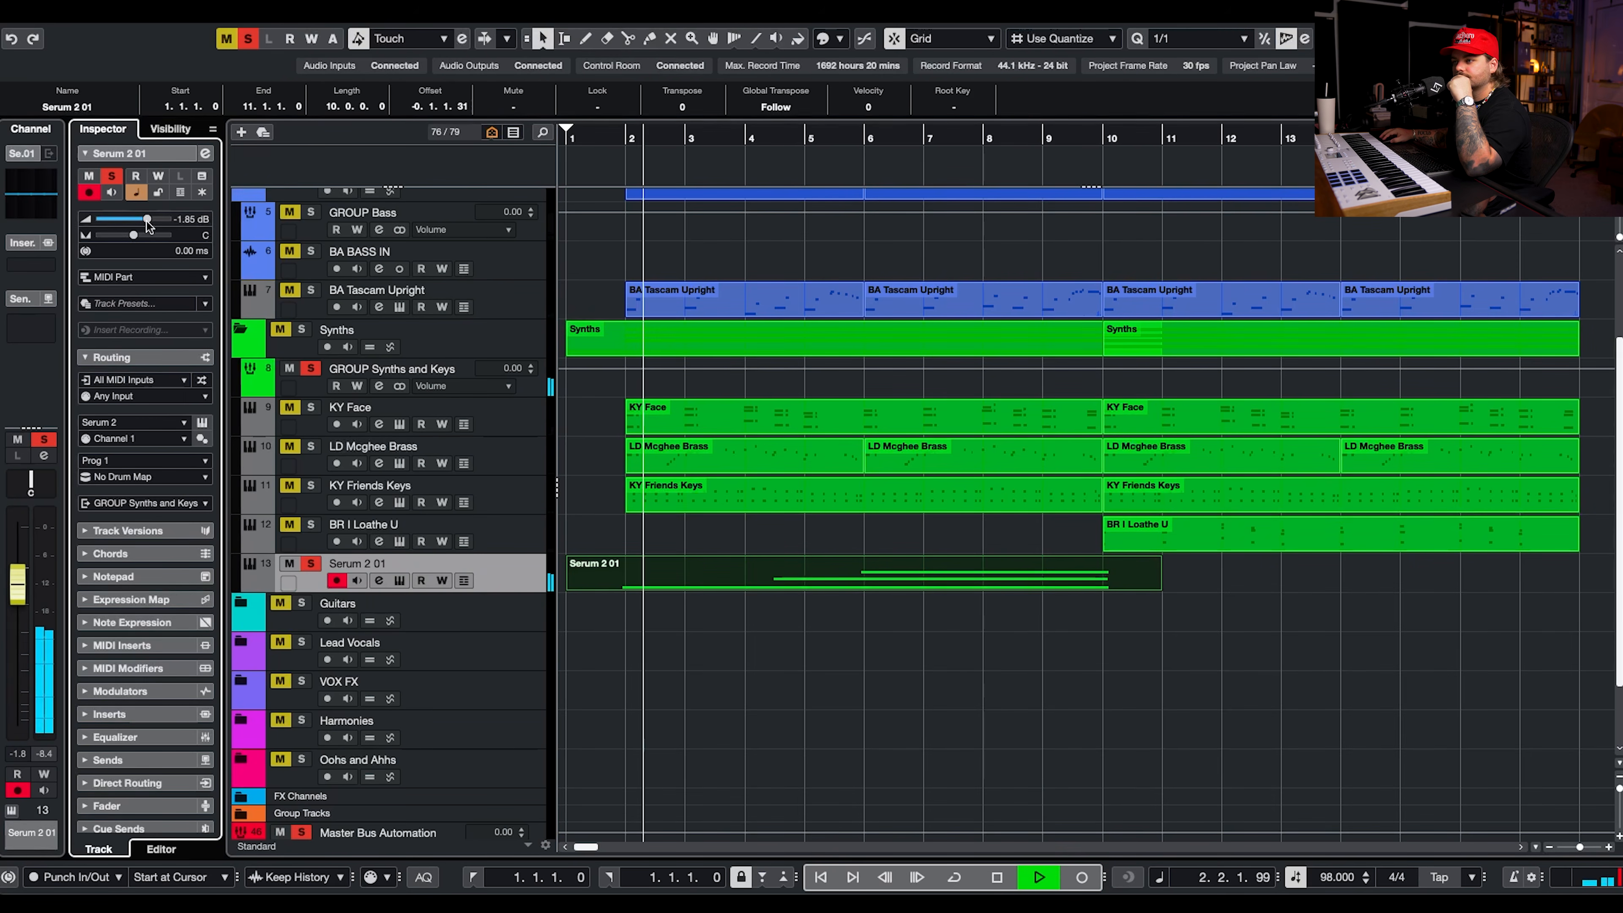
Align the start of the pad part's C3 note to bar 2.
double_click(623, 578)
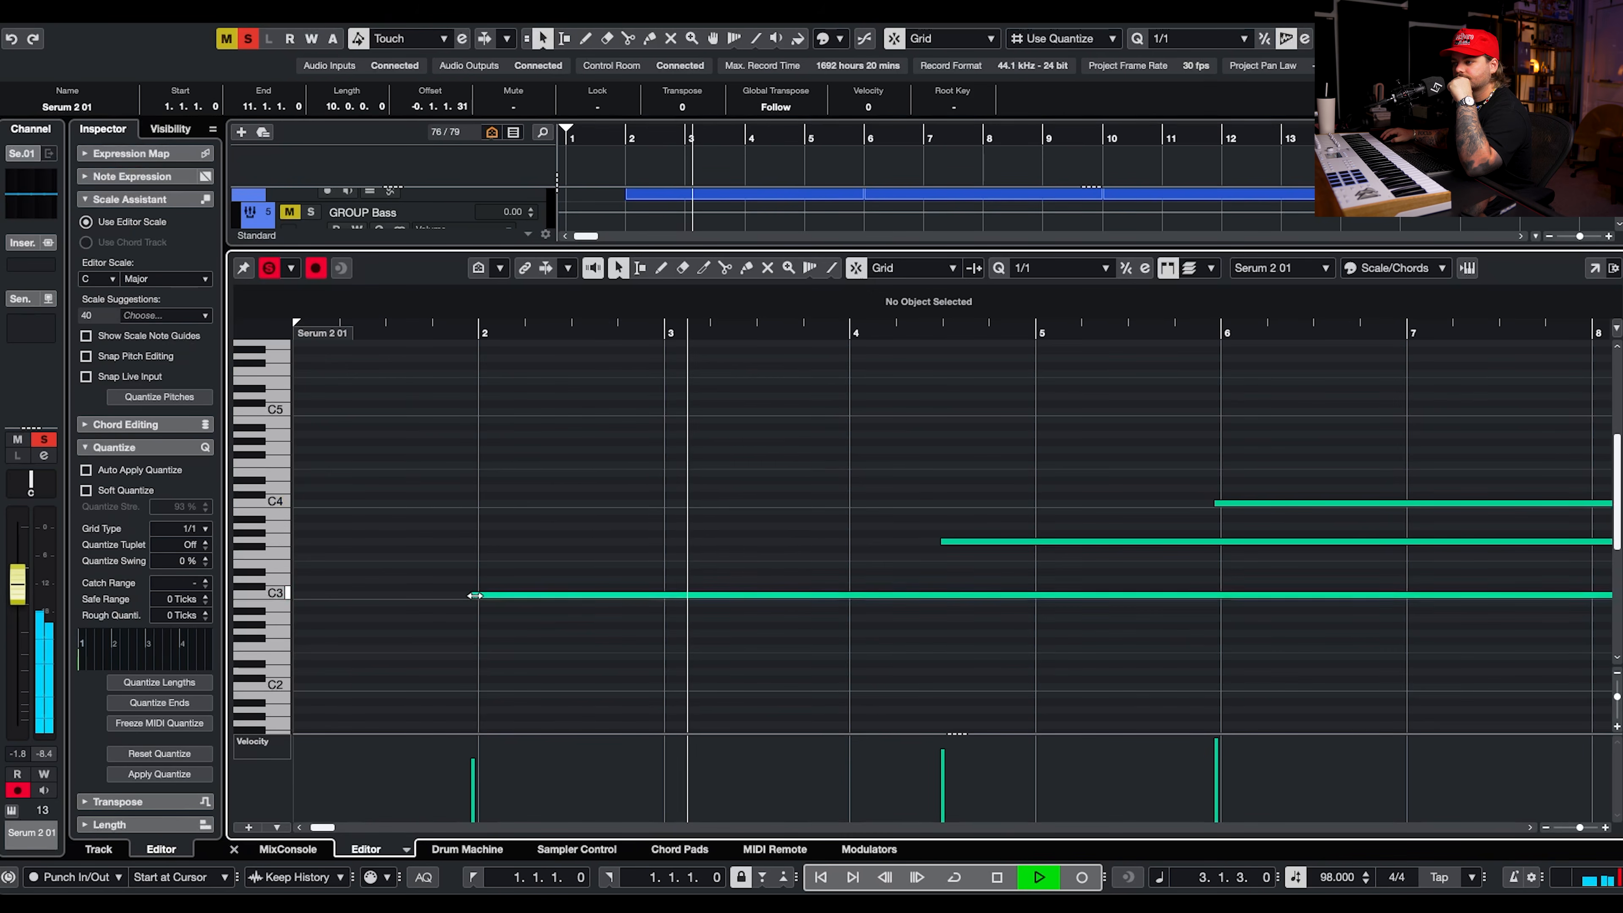
left_click_drag(473, 595, 480, 594)
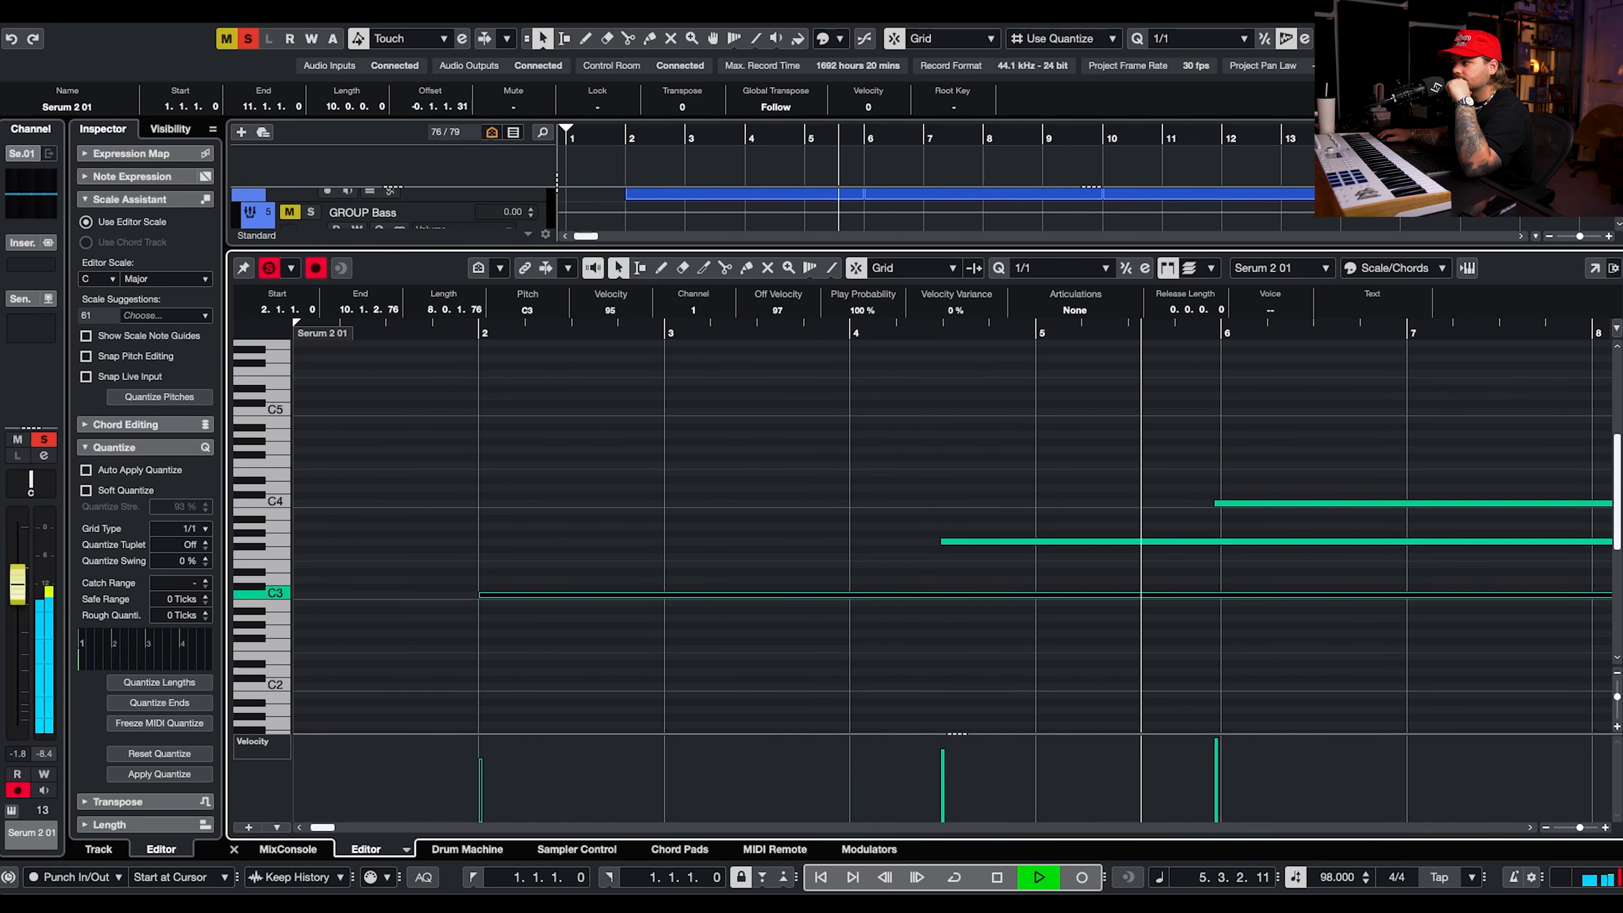
key("Return")
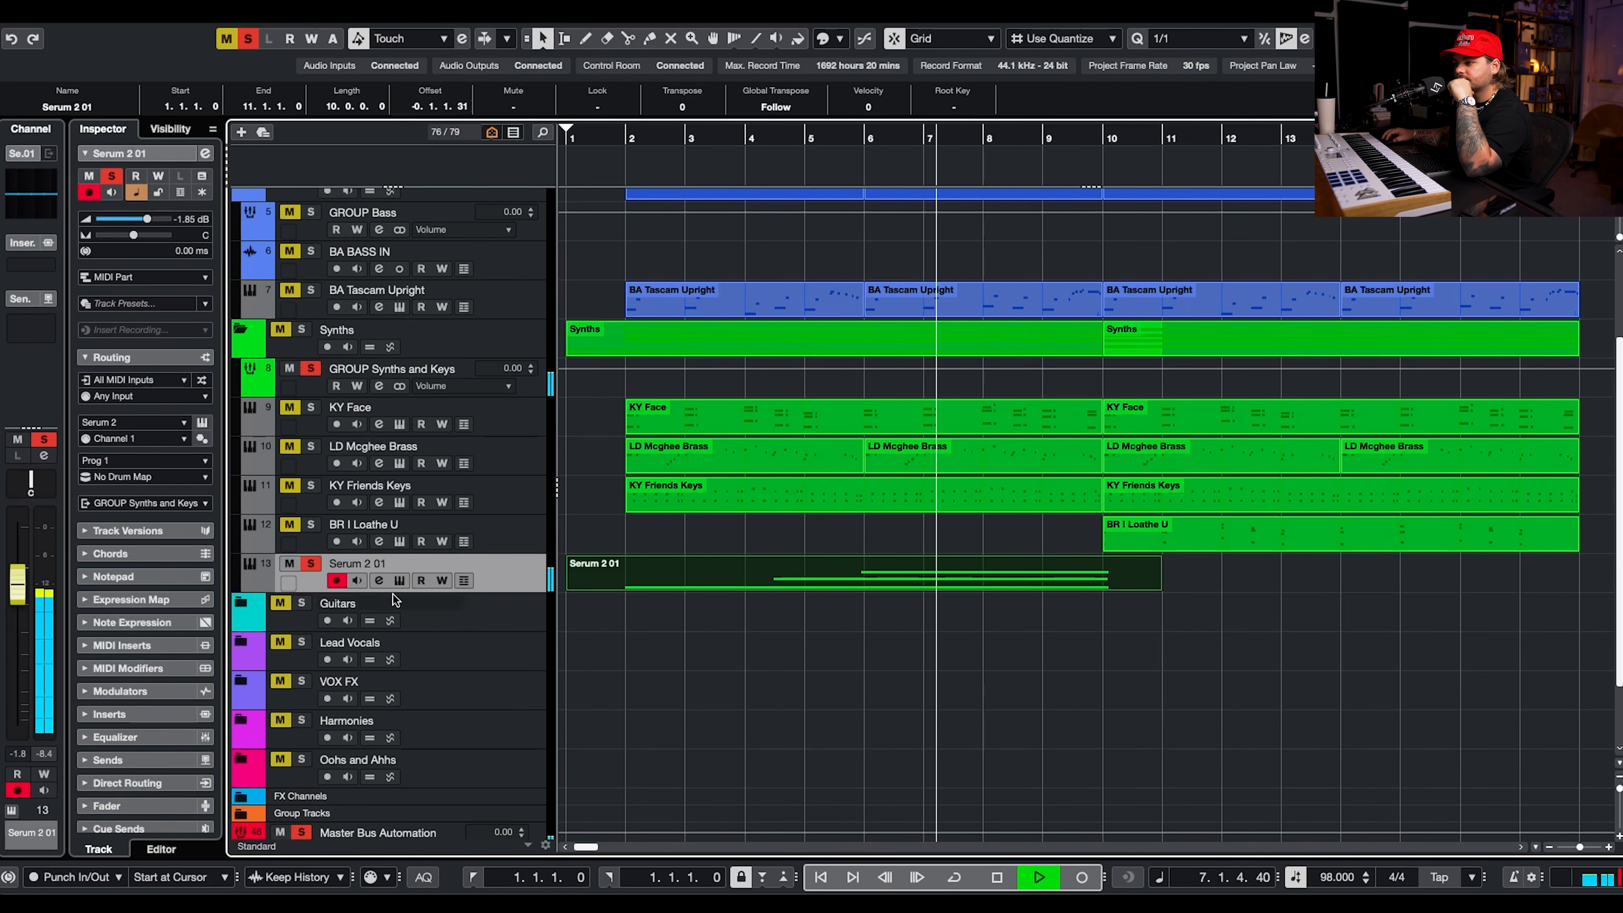
Unsolo the pad, extend its part to bar 18 and lengthen all three held notes to the part's end.
key("s")
left_click_drag(1158, 587, 1349, 588)
double_click(1207, 575)
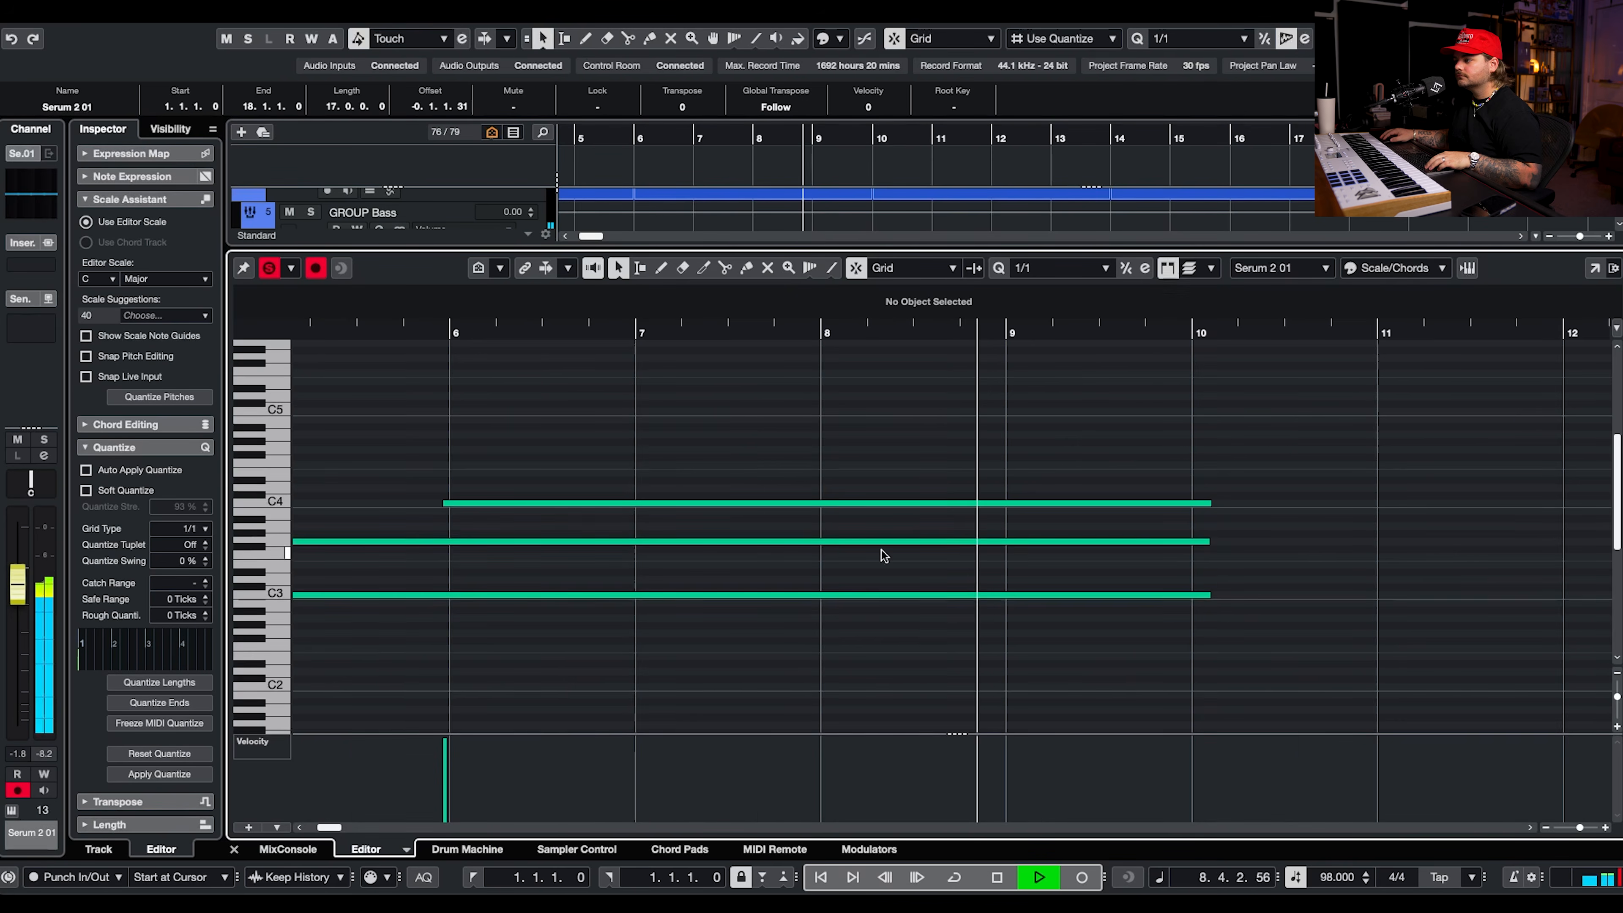
key("space")
left_click_drag(1082, 518, 1509, 520)
key("Return")
Rename the pad track PD I'm Feeling Emotional after its preset.
scroll(384, 564, "left", 1)
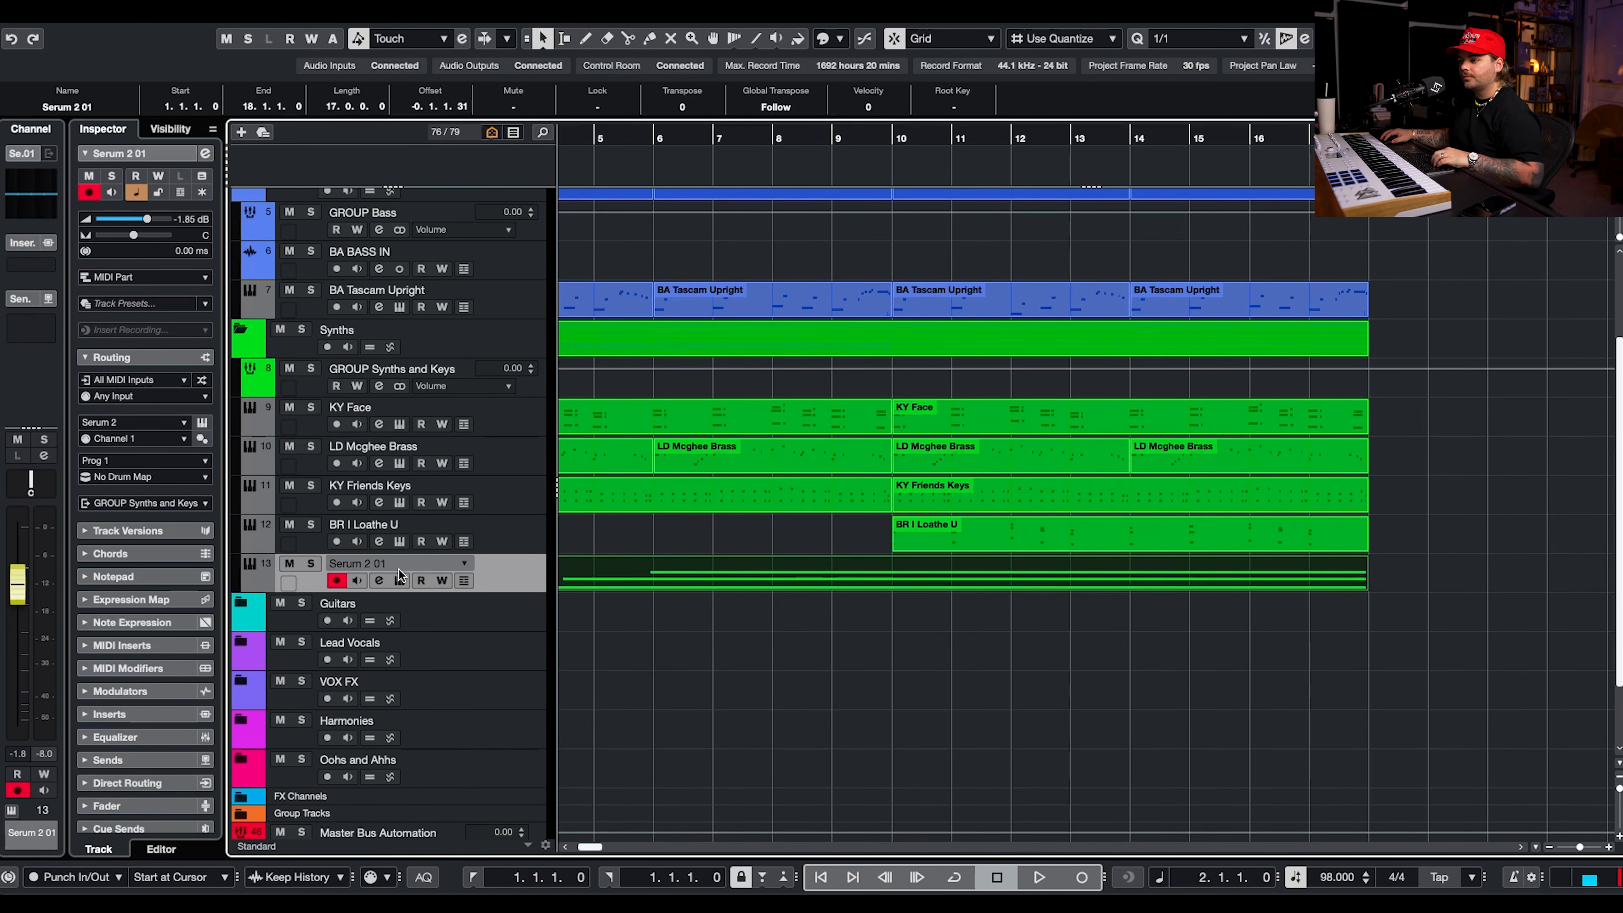
left_click(399, 575)
left_click(454, 138)
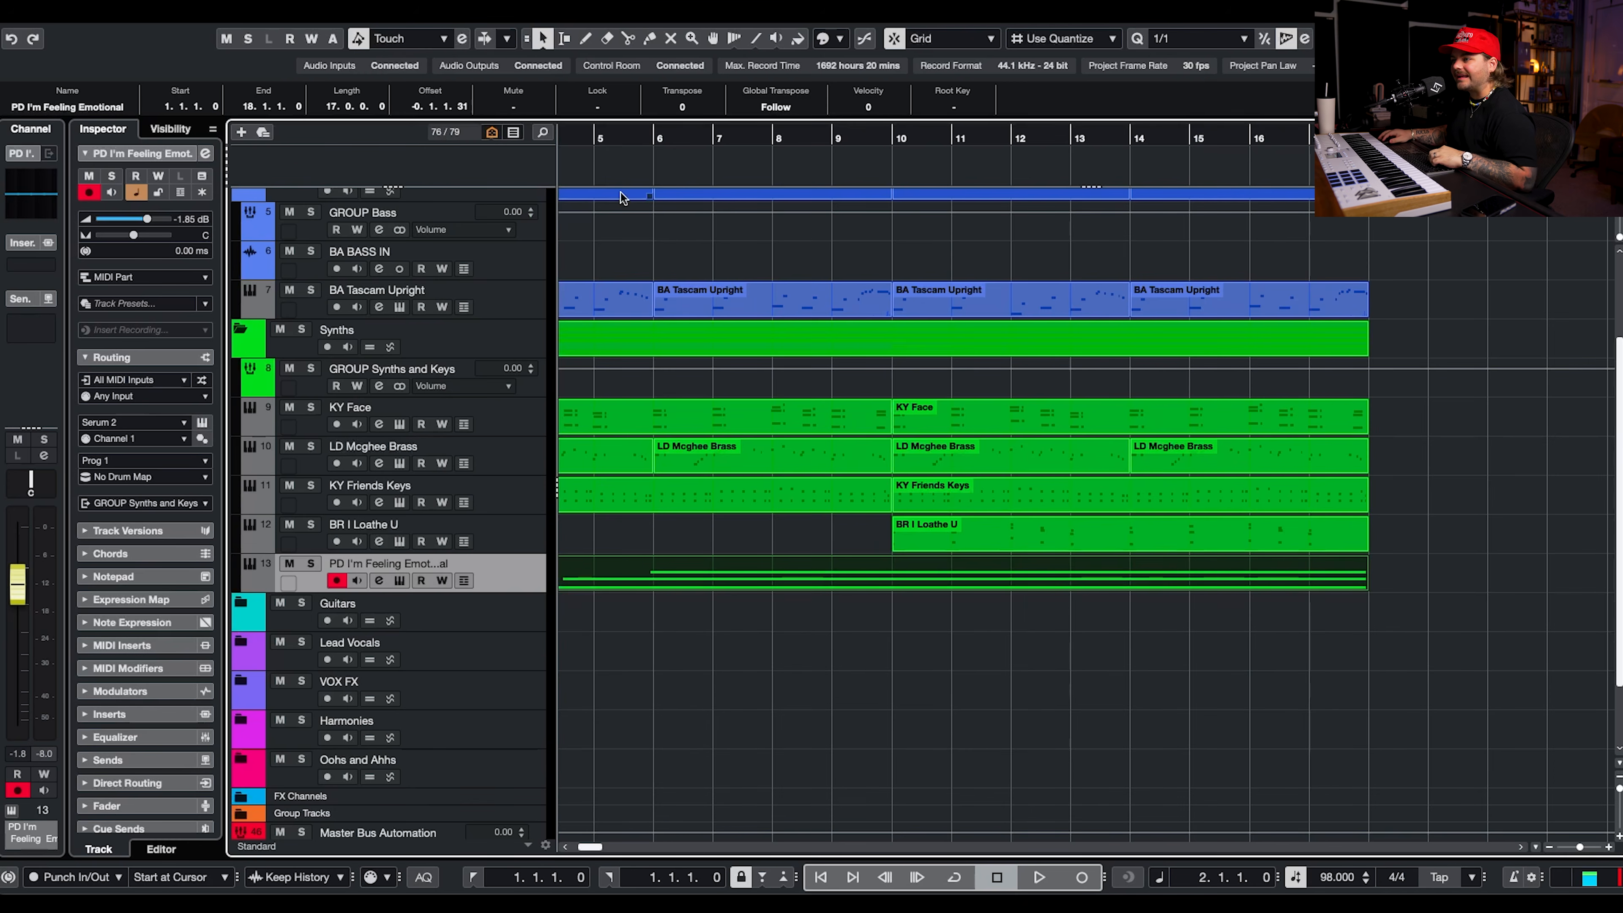
Trim the pad part's start to bar 2 and, during playback from there, lower the pad track's volume to -17.5 dB.
left_click_drag(601, 142, 692, 167)
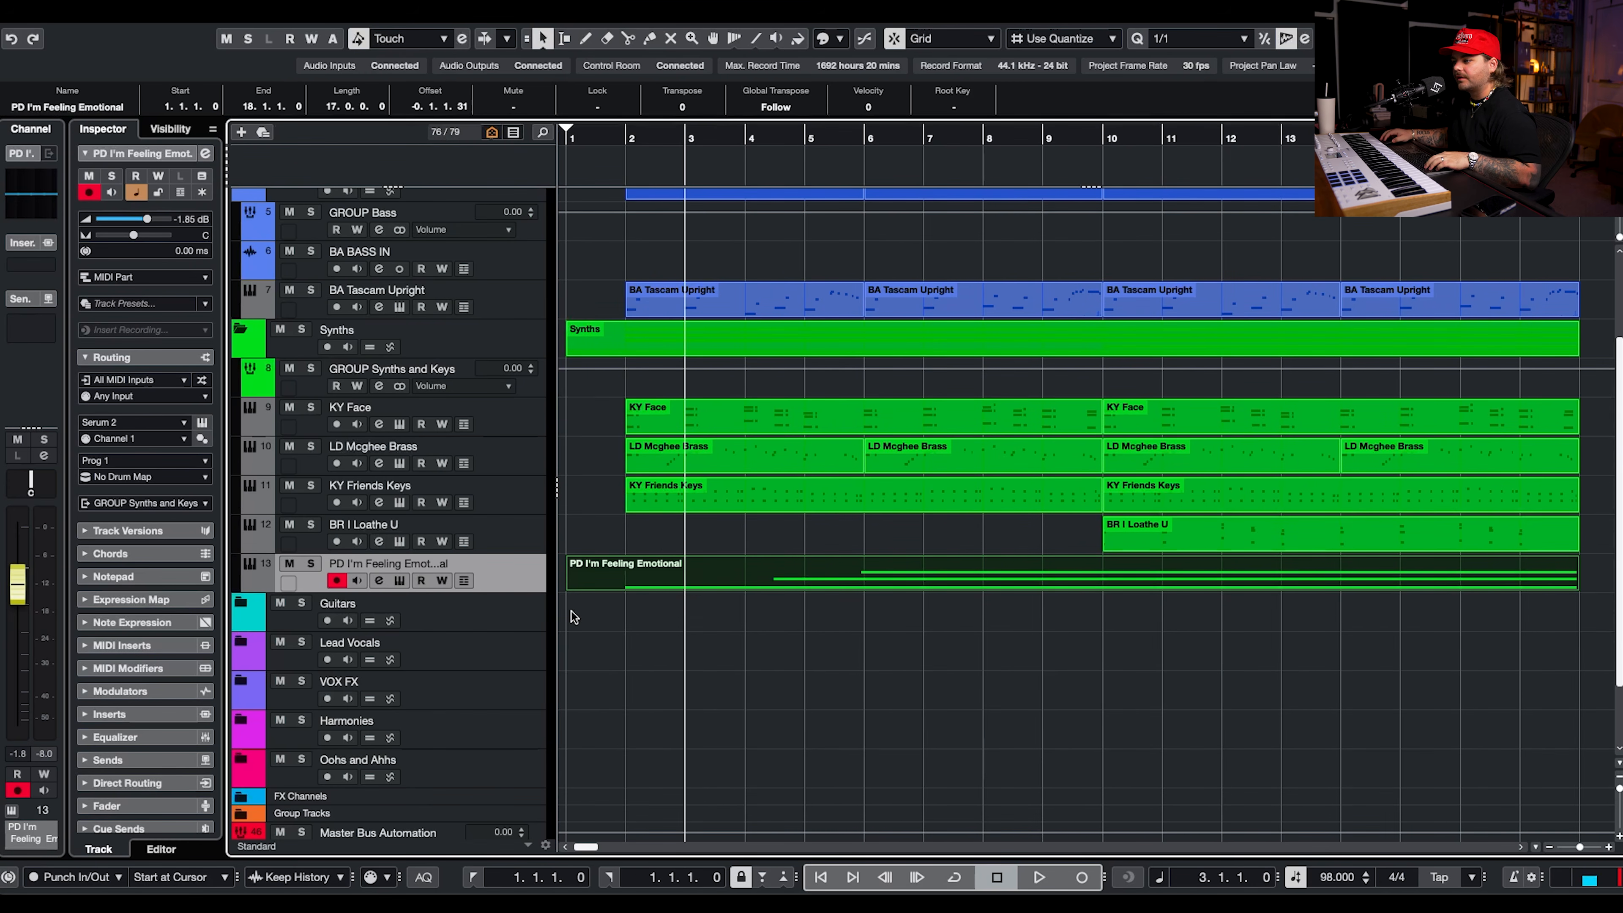
left_click(633, 582, "alt")
left_click(616, 130)
left_click_drag(146, 219, 128, 221)
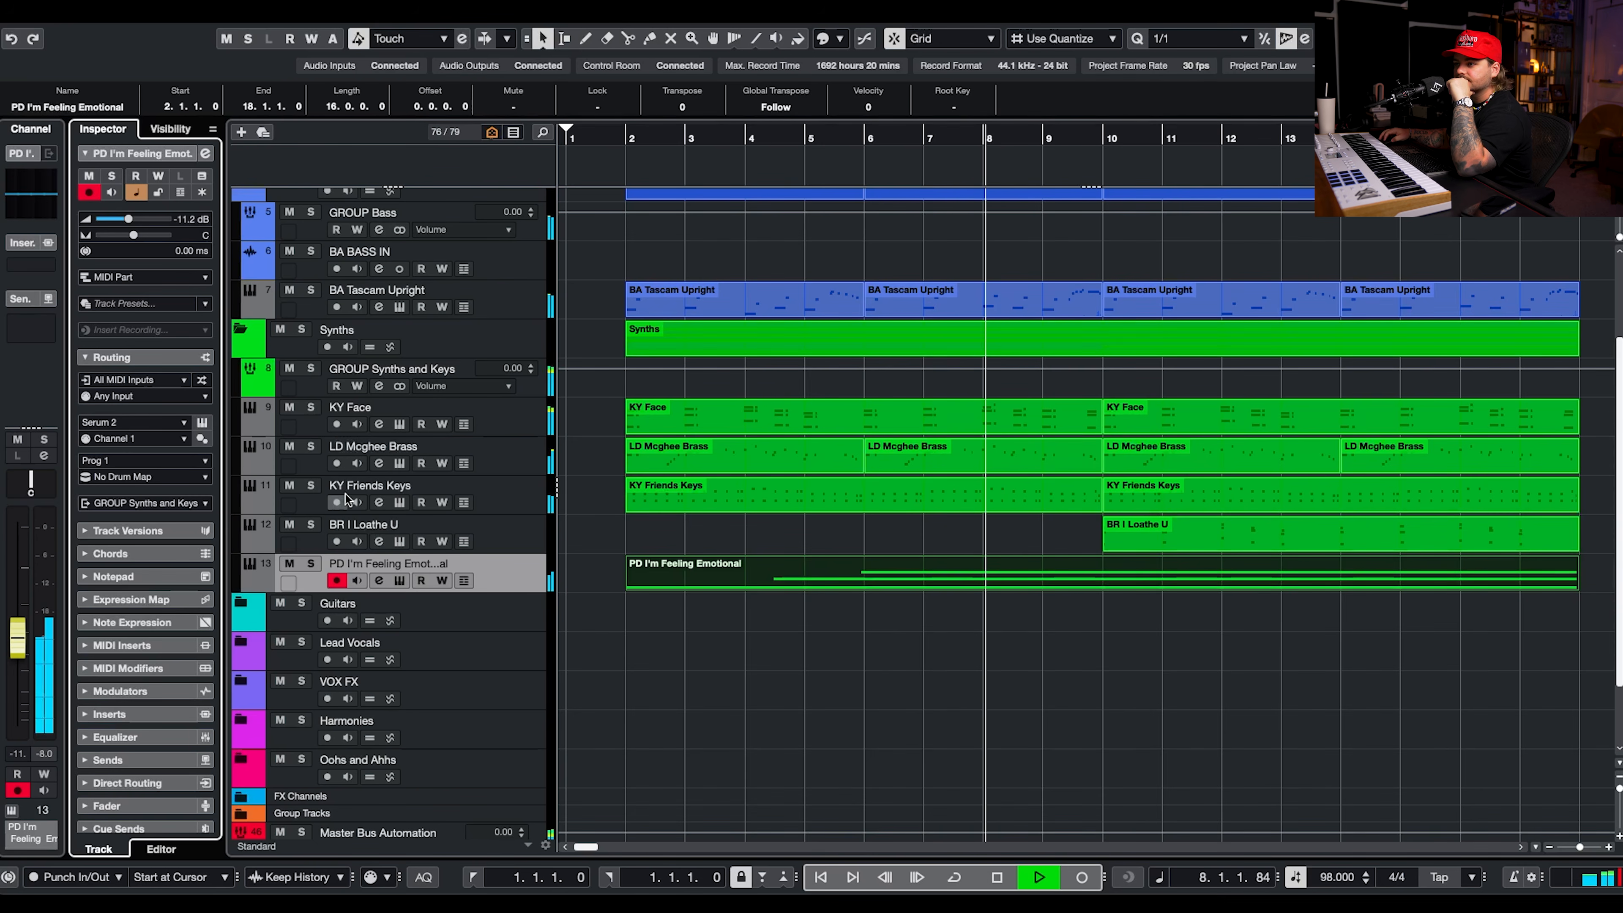
left_click_drag(127, 218, 120, 219)
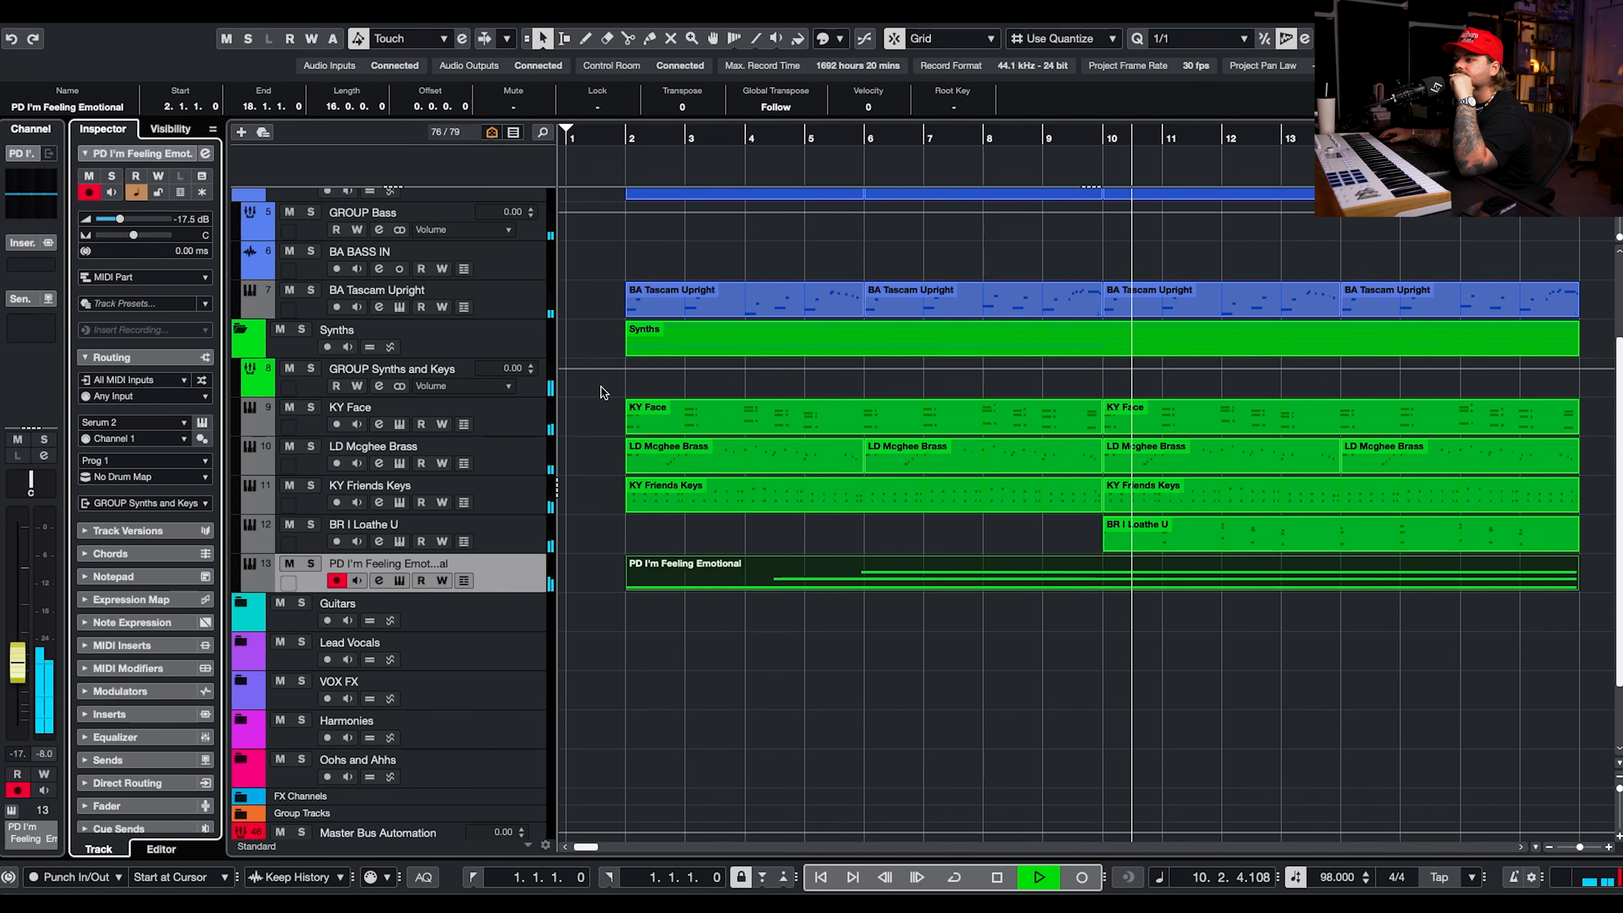
key("space")
Duplicate the KY Face track, keep only its part from bar 10 to 18, and solo the copy.
right_click(525, 414)
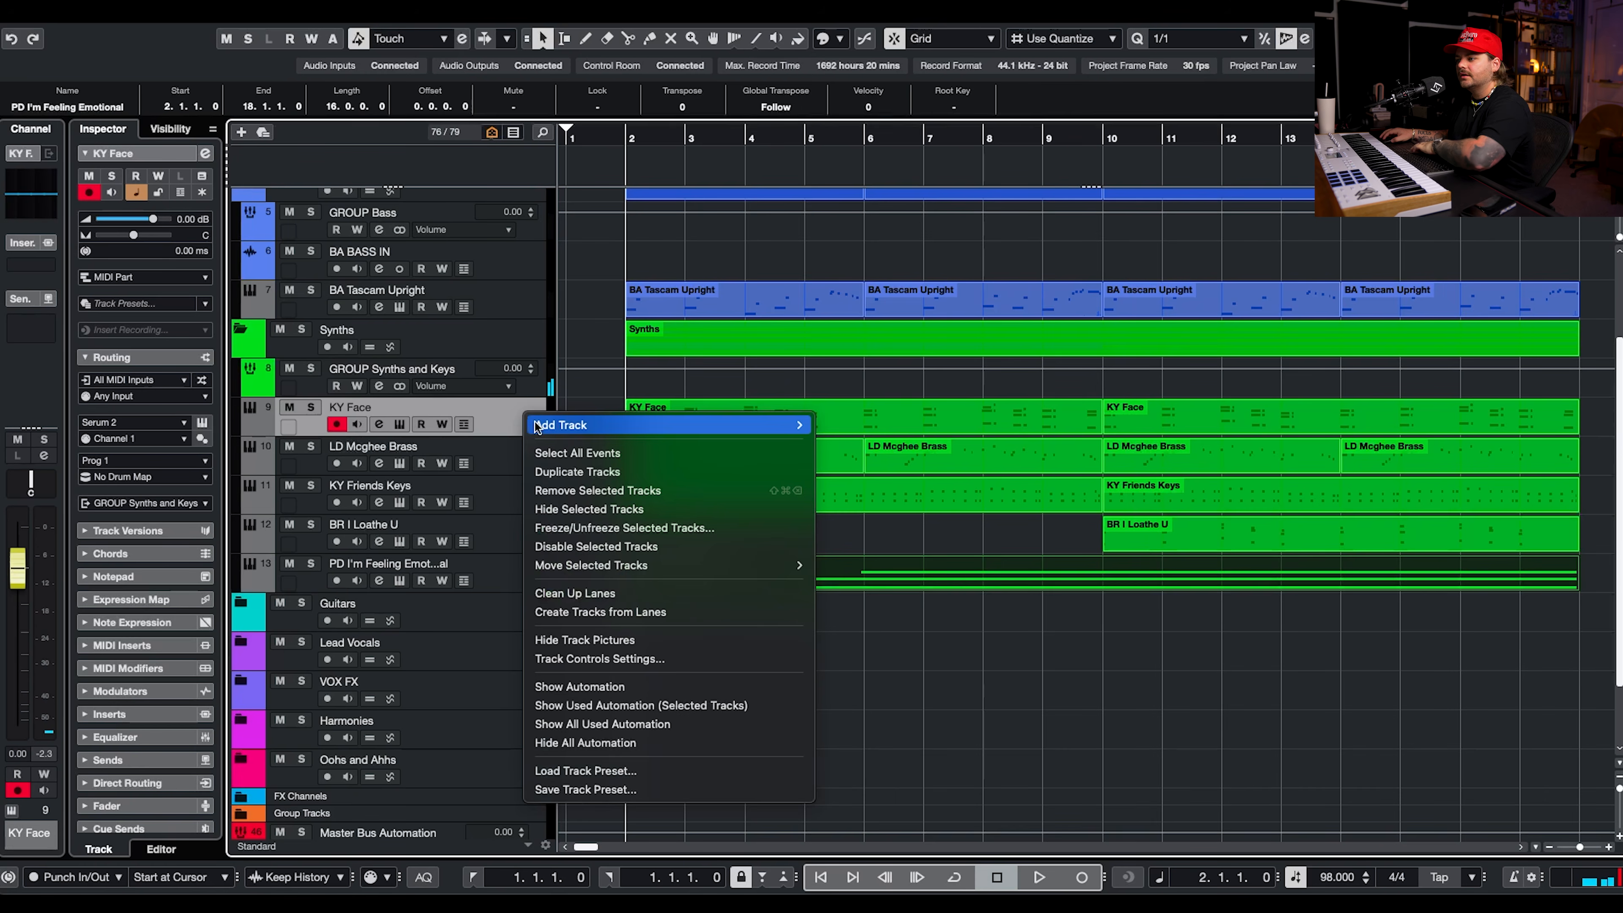
left_click(562, 473)
left_click(1102, 131)
key("s")
Load the Make Pop Music Poptopia 2 keys preset KY - Devotion on the copy and set its volume to -15.4 dB.
left_click(202, 422)
left_click(1000, 184)
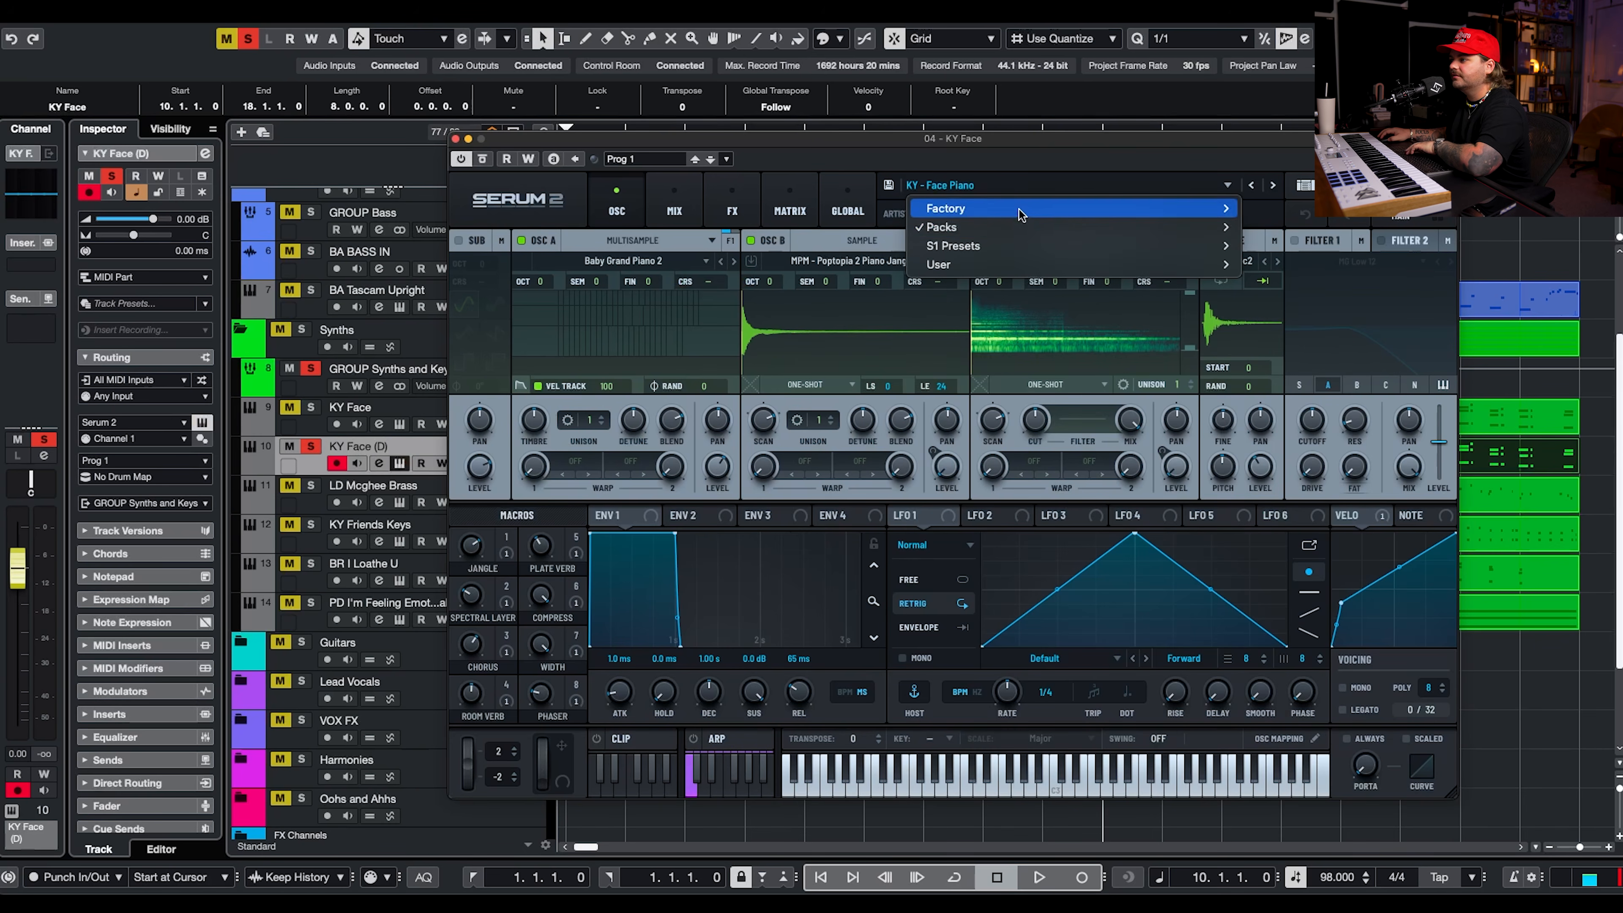
mouse_move(1201, 227)
mouse_move(1469, 232)
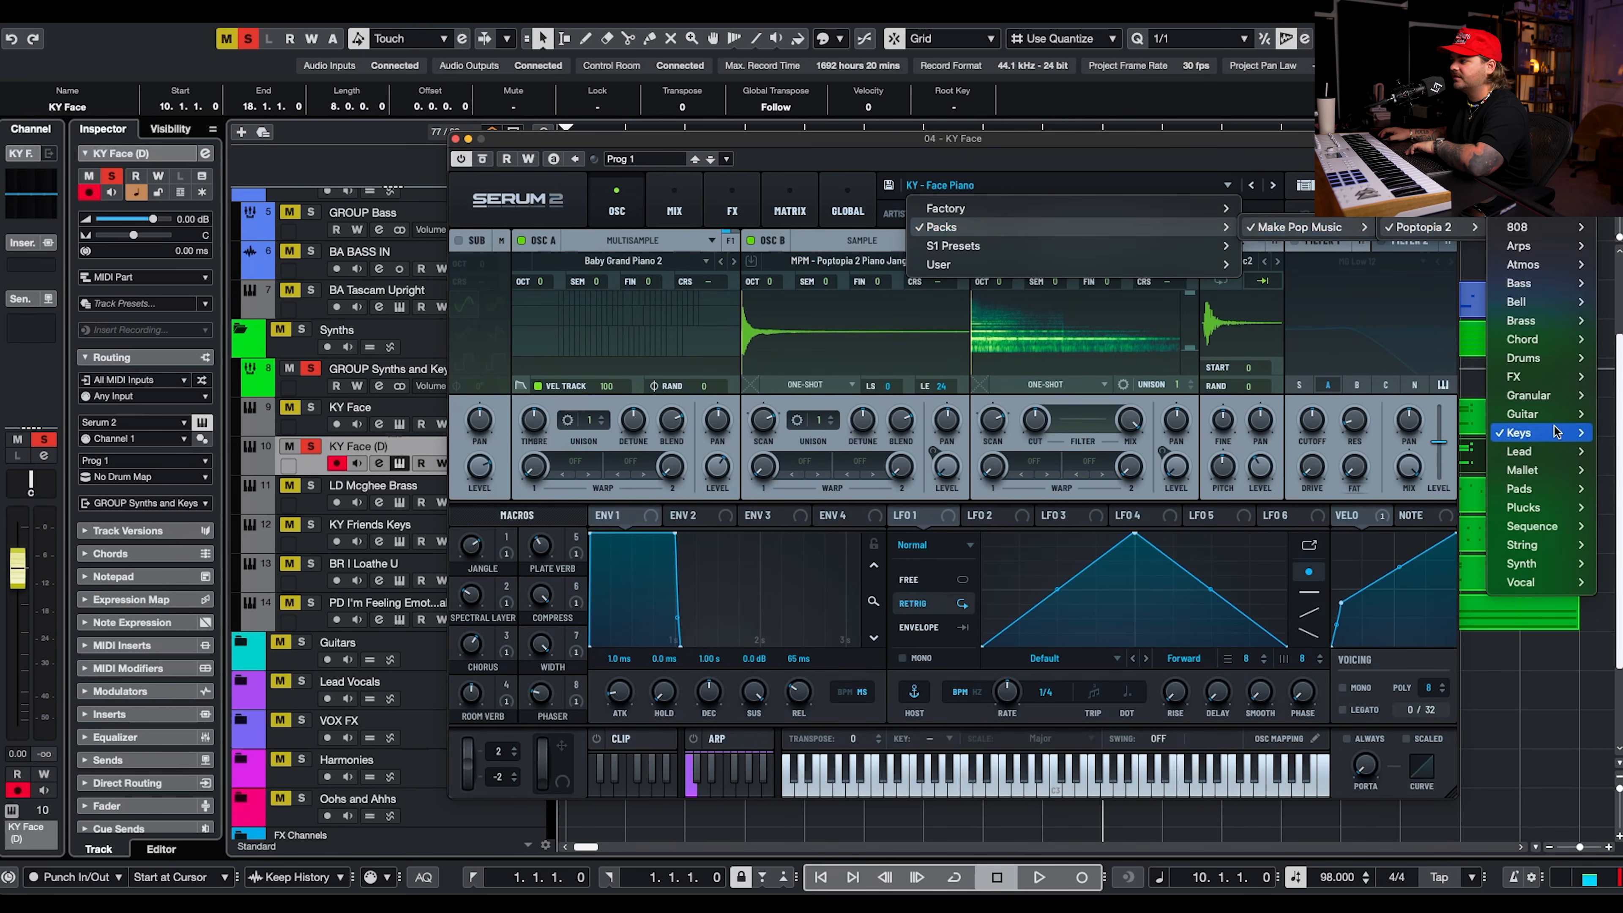
mouse_move(1554, 433)
left_click(1612, 241)
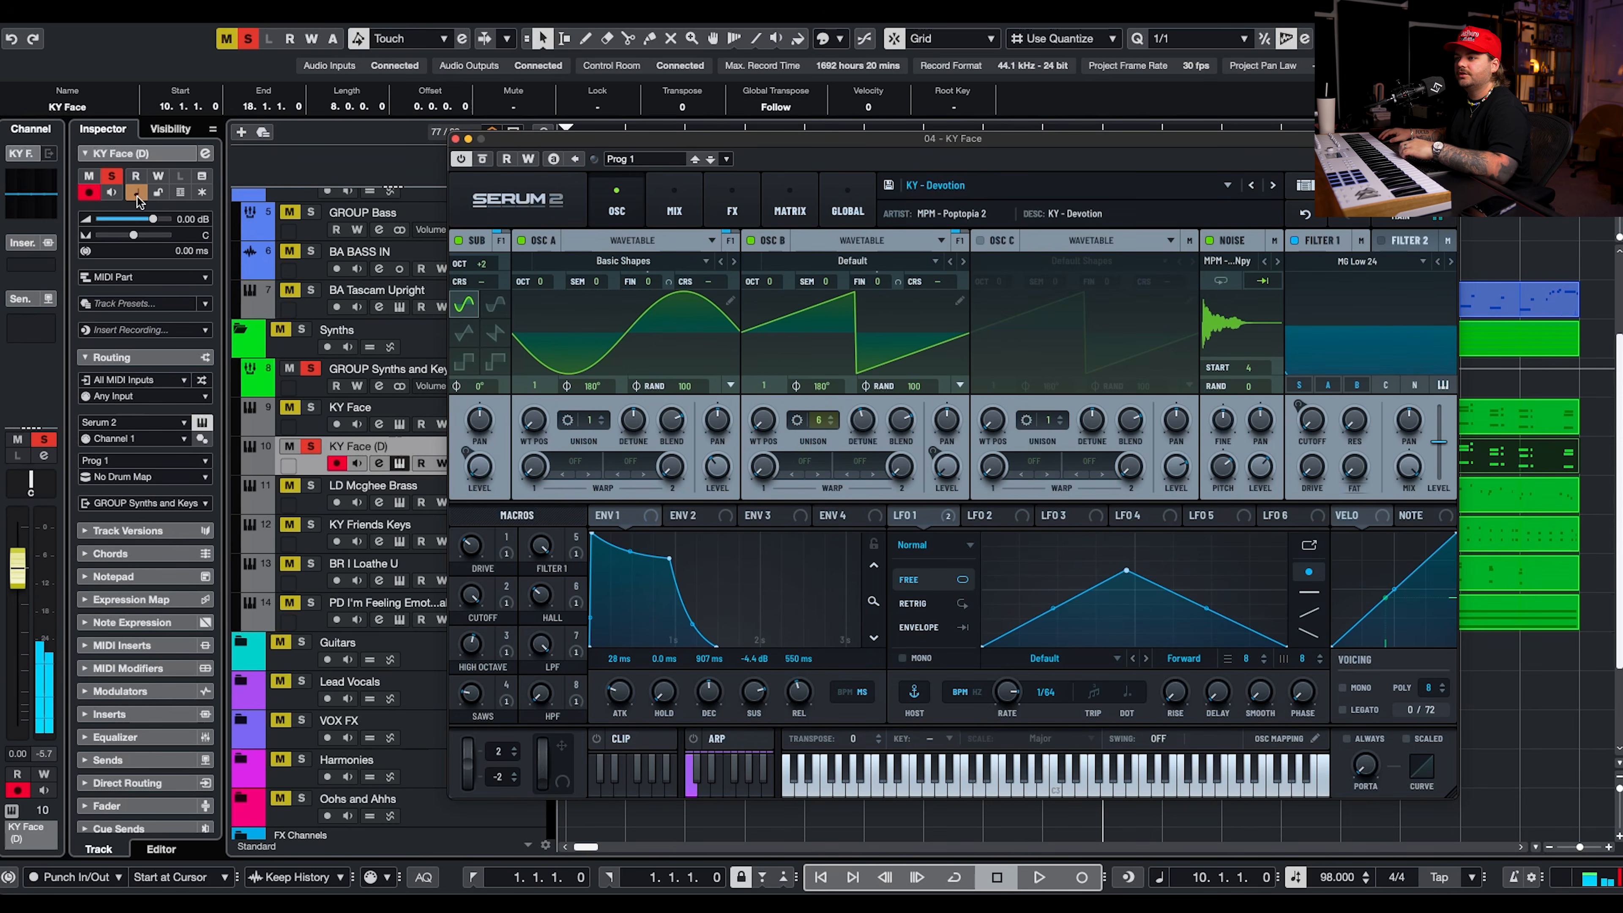
left_click_drag(152, 218, 122, 216)
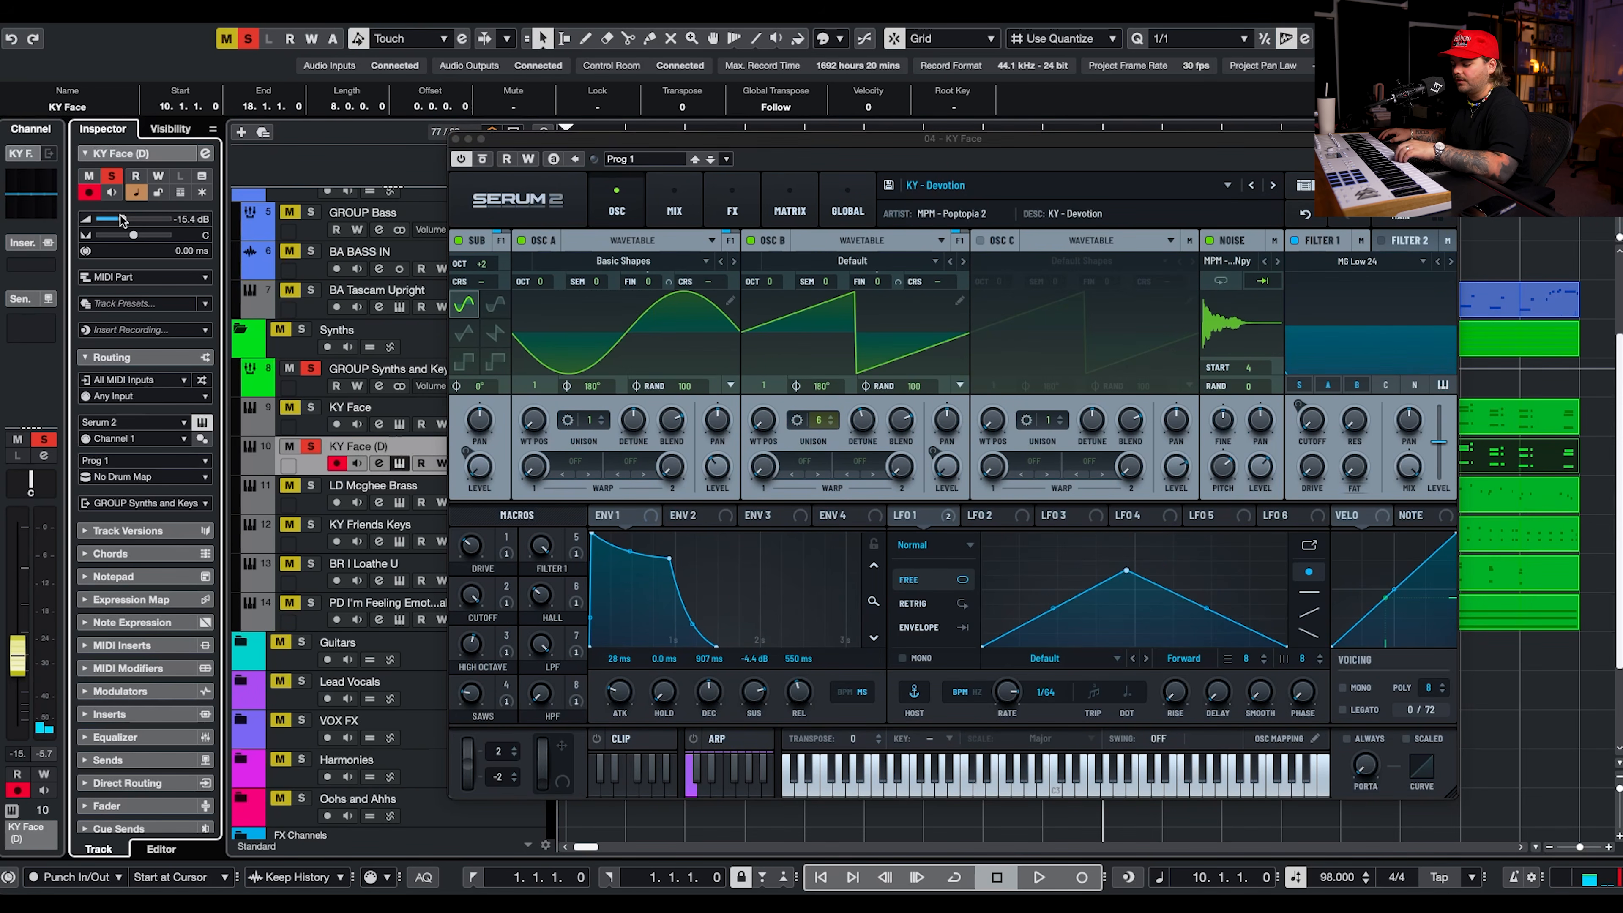
Audition the preceding keys presets during playback and settle on KY - A Perfect DX.
key("space")
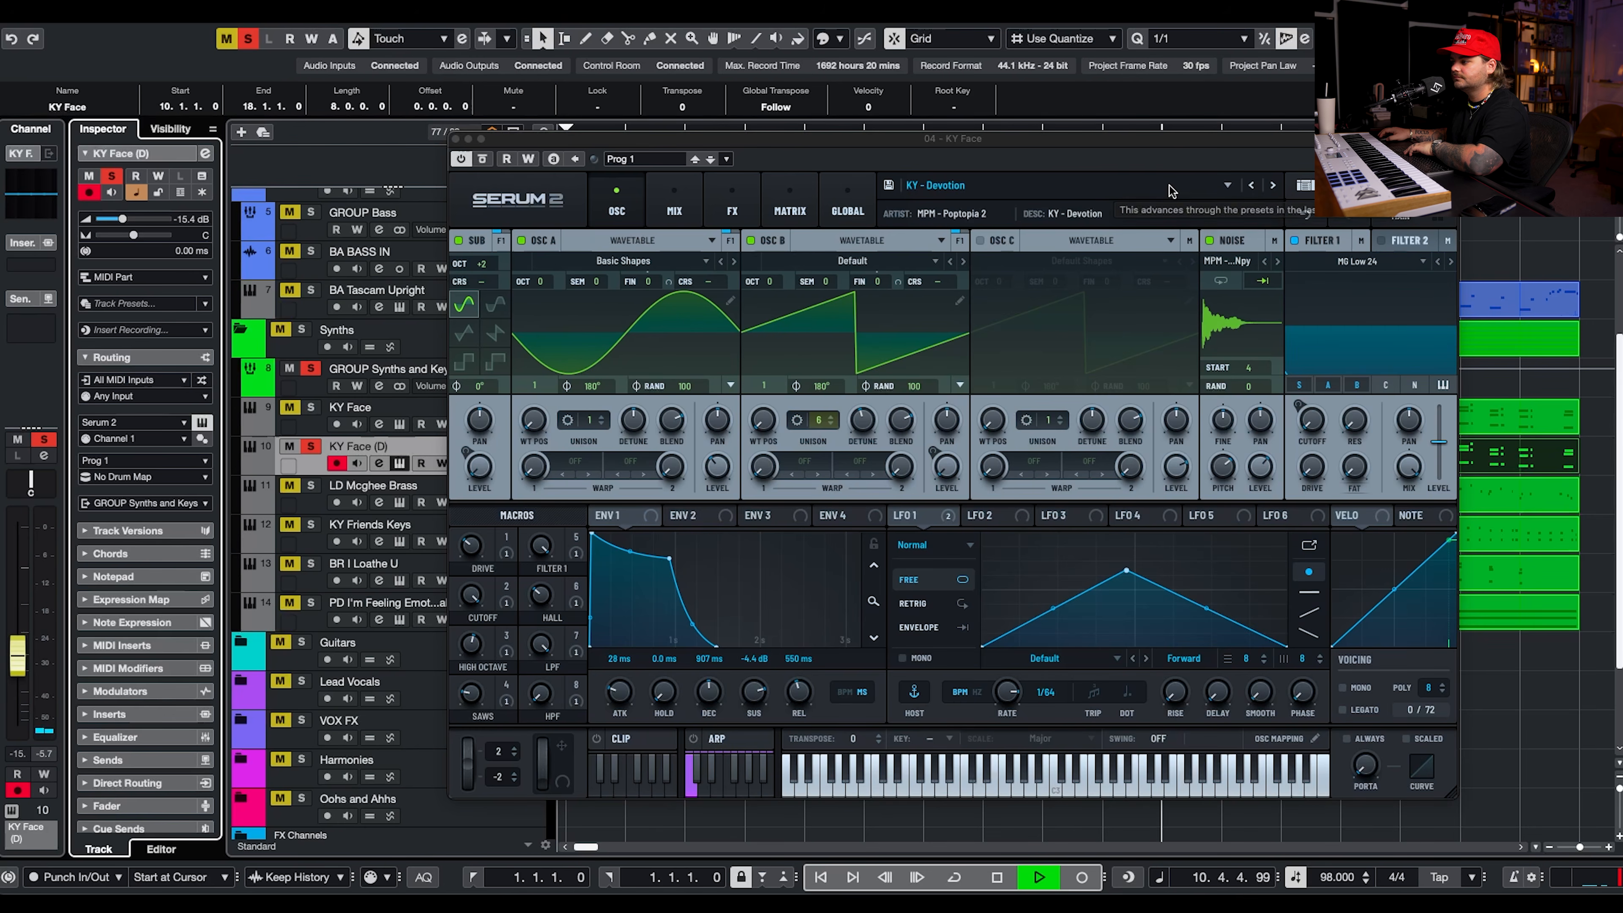
left_click(1252, 185)
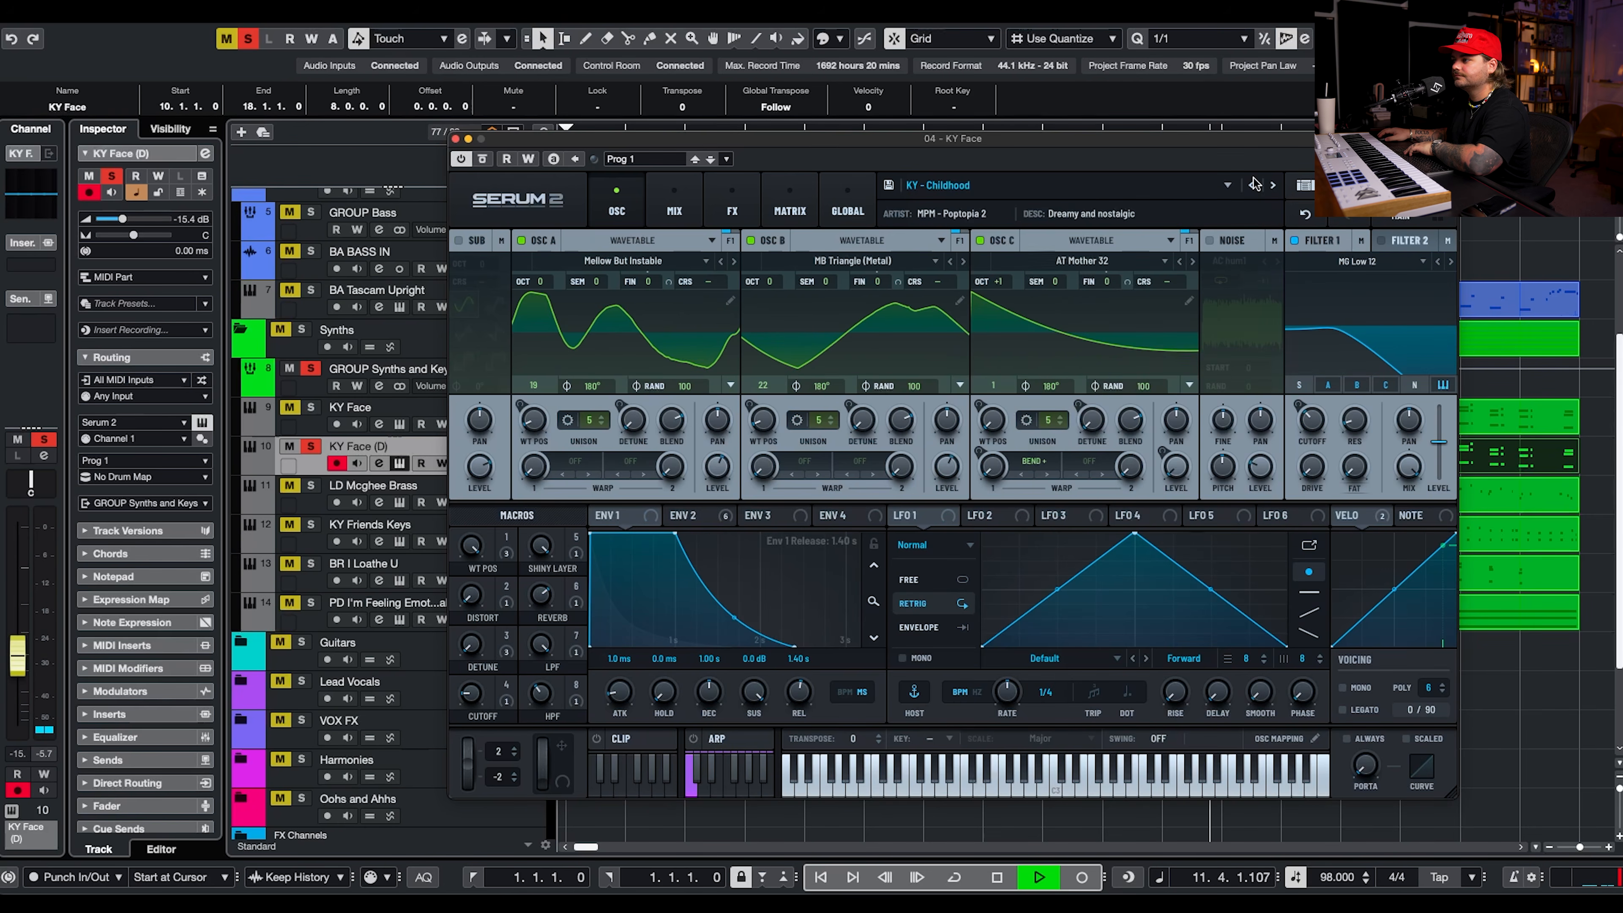
left_click(1254, 184)
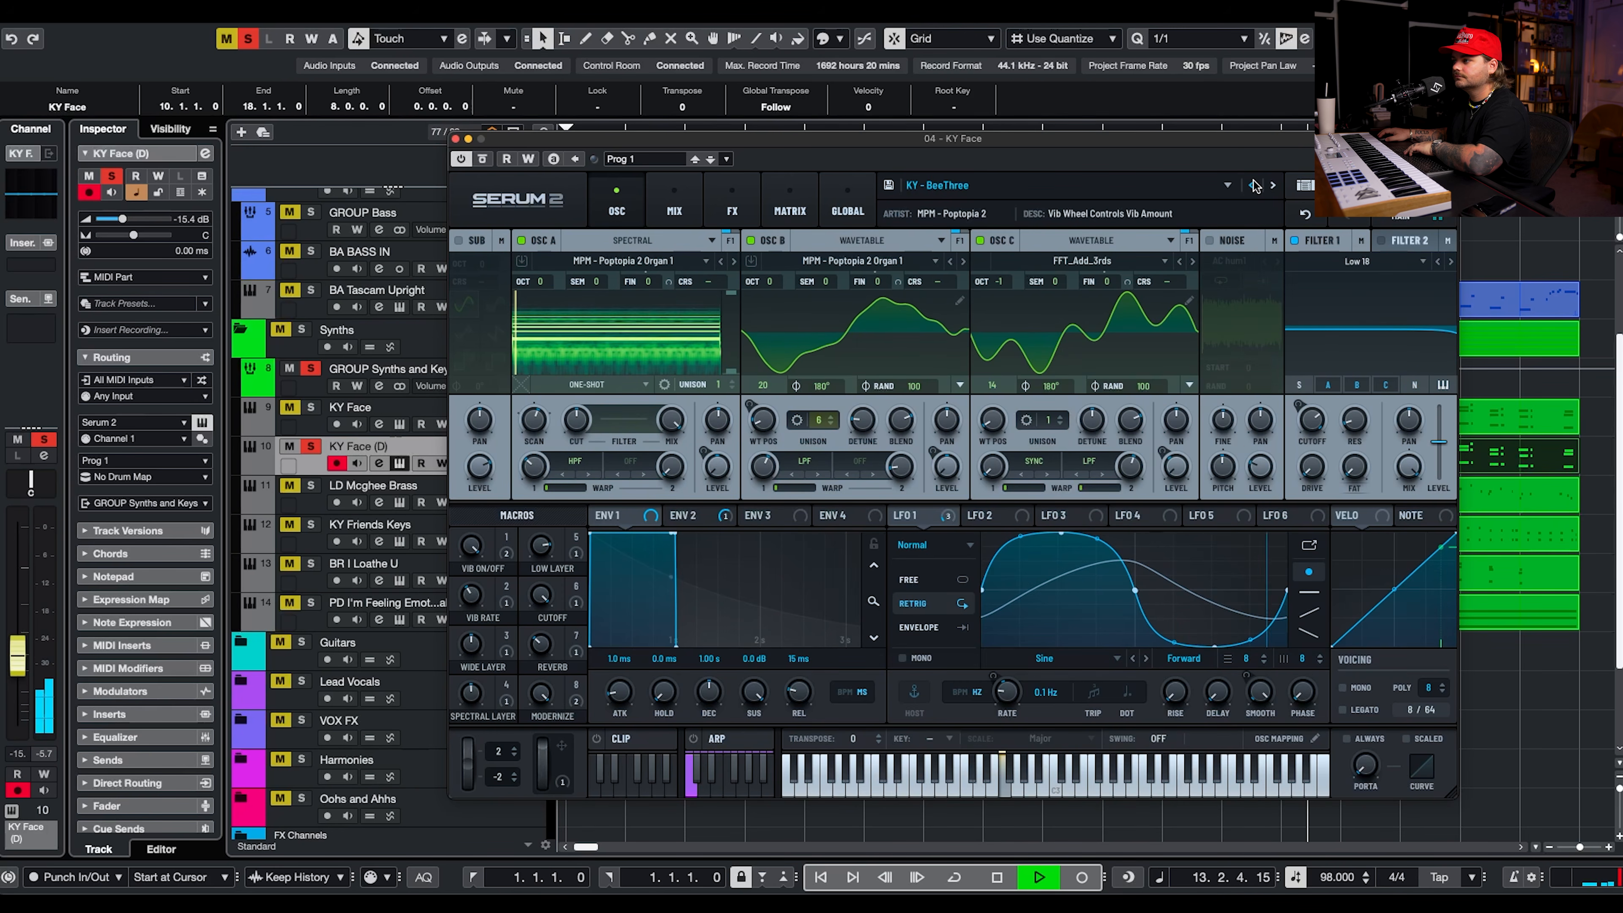
left_click(1254, 185)
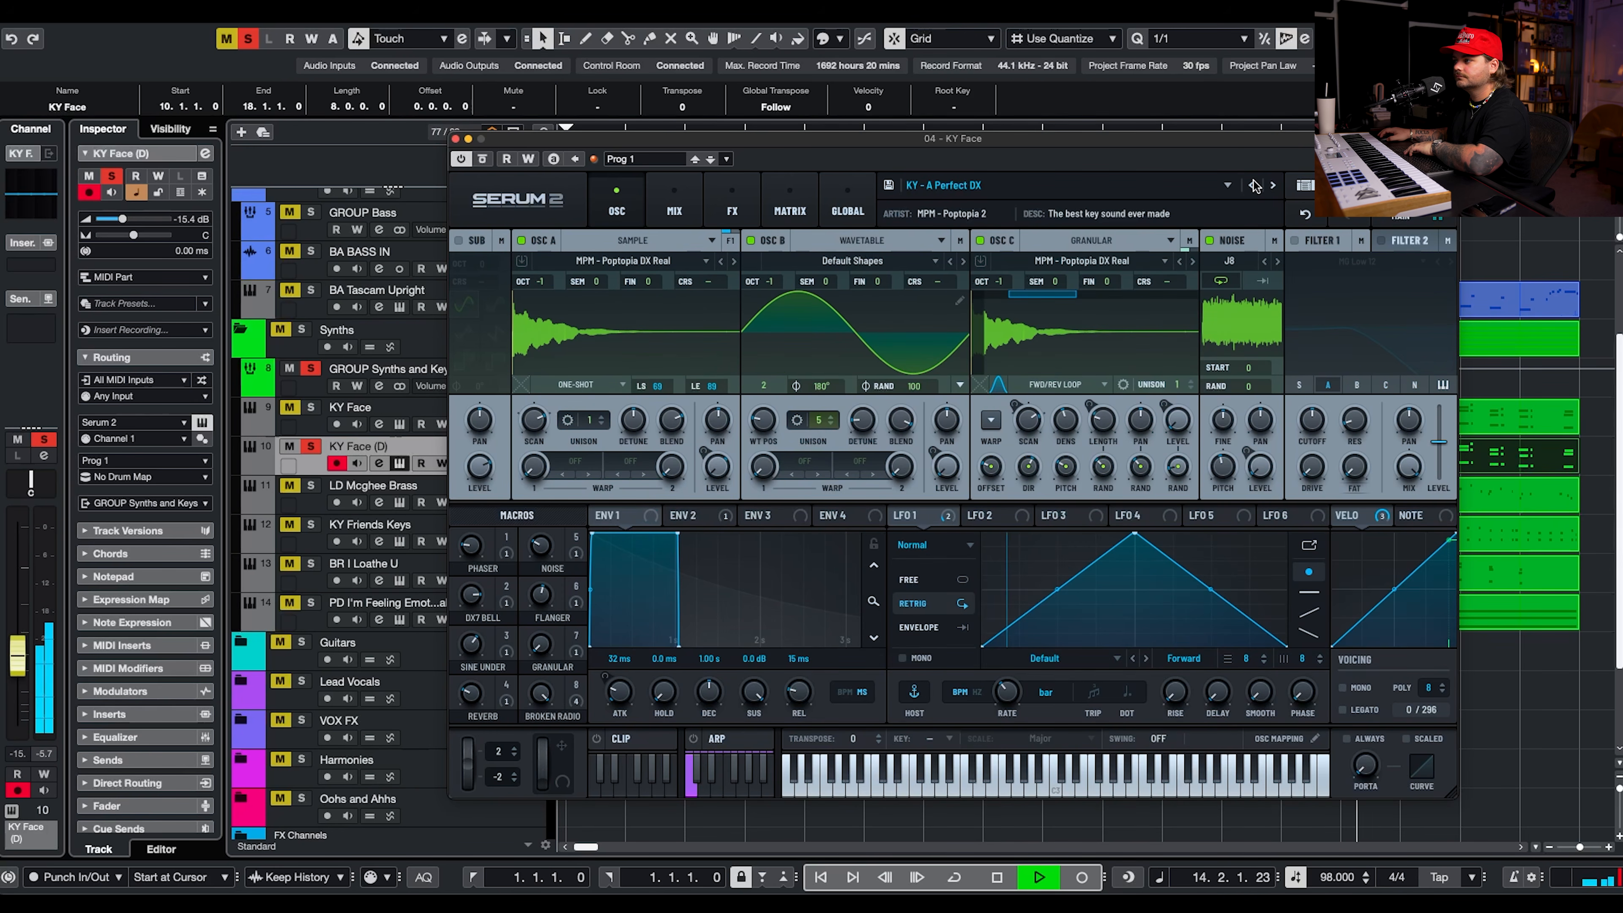
left_click(456, 140)
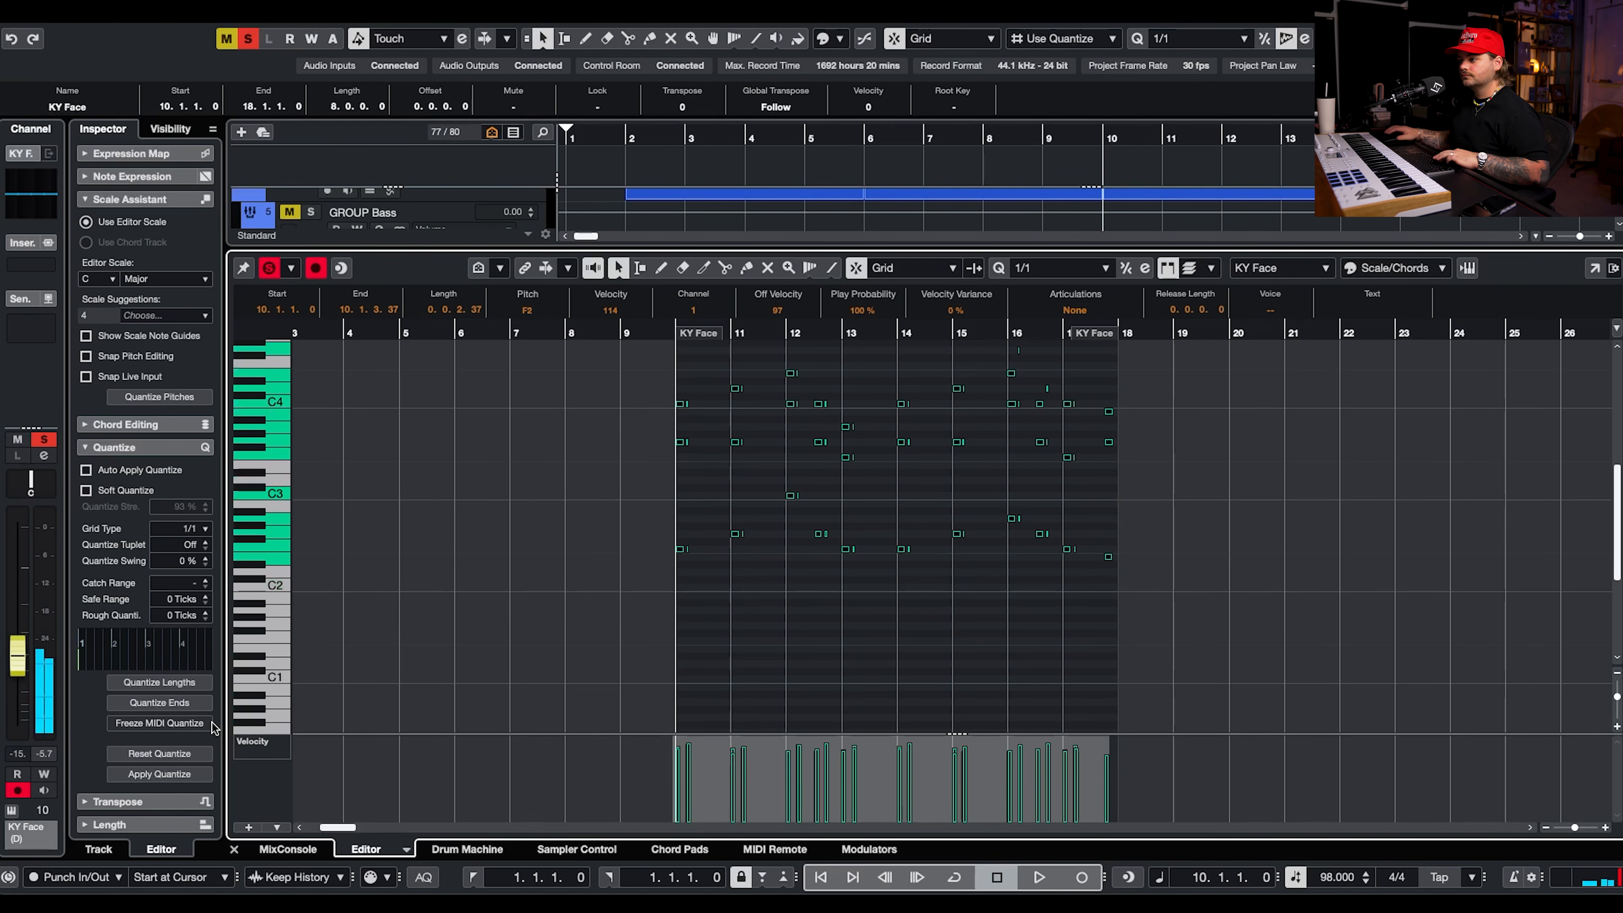
Replay the part from bar 10 and raise the release of the patch's envelope 1 to 2.02 s.
key("space")
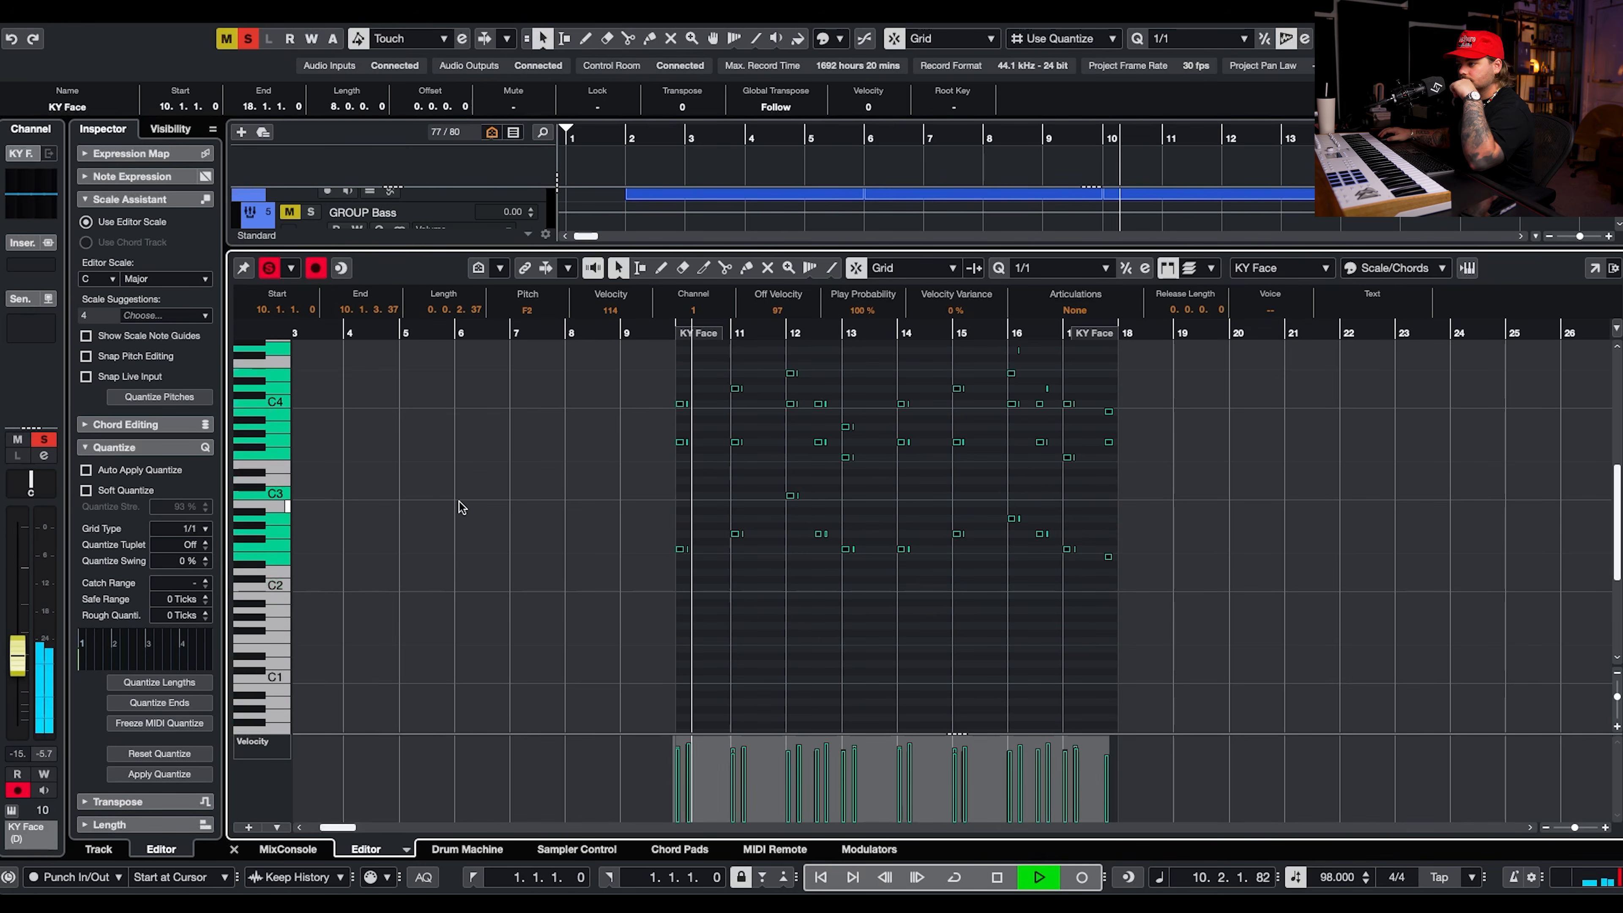
key("Return")
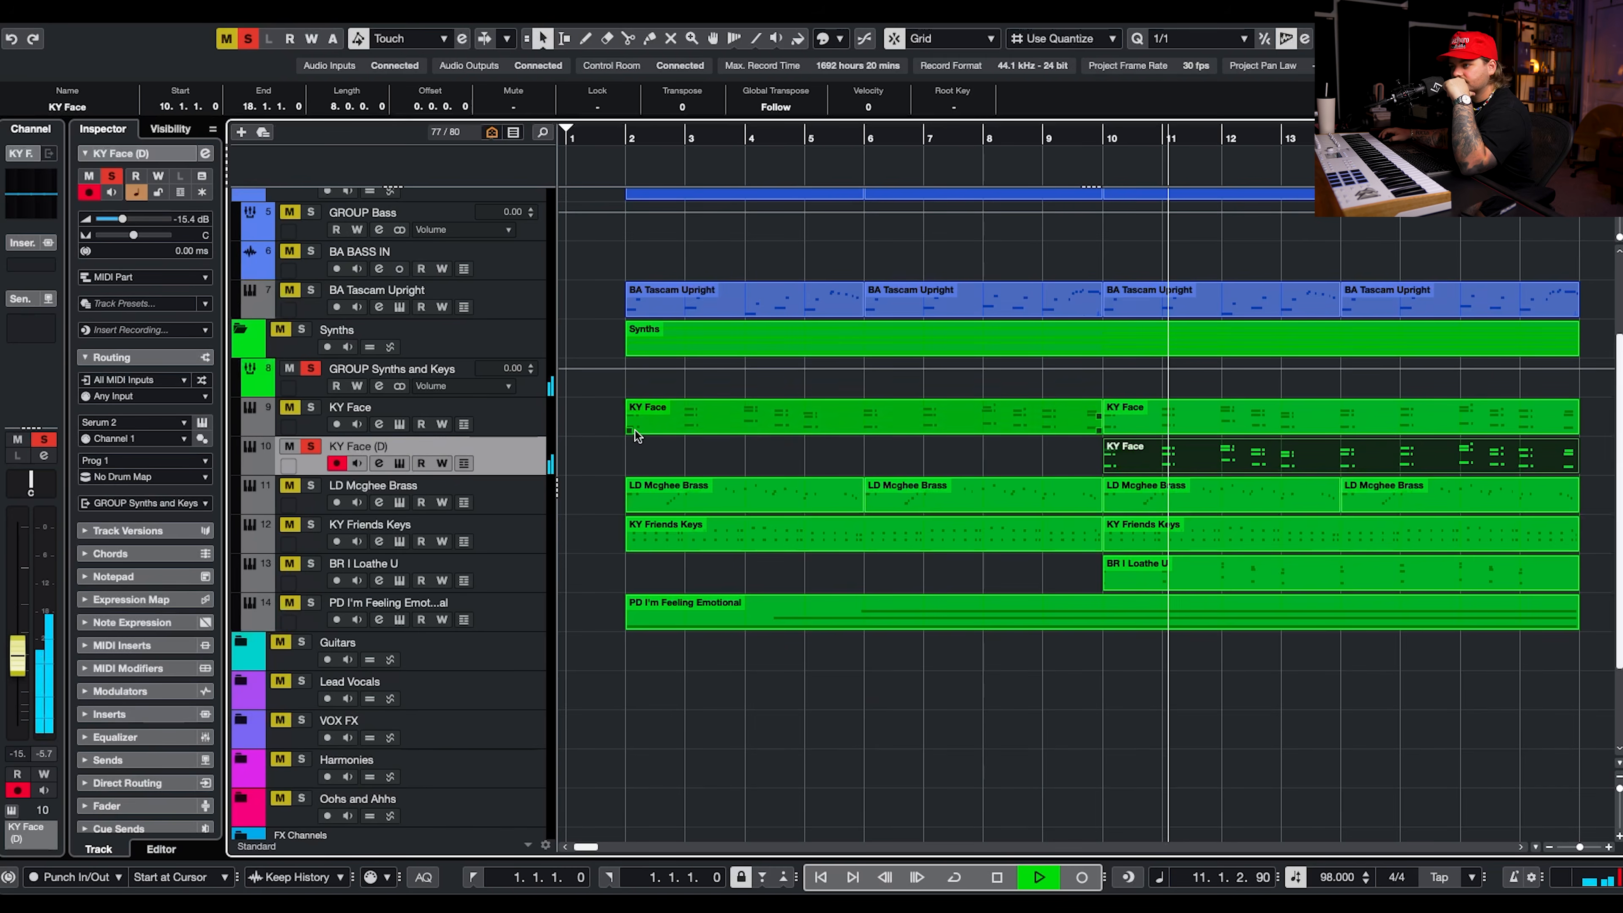
key("space")
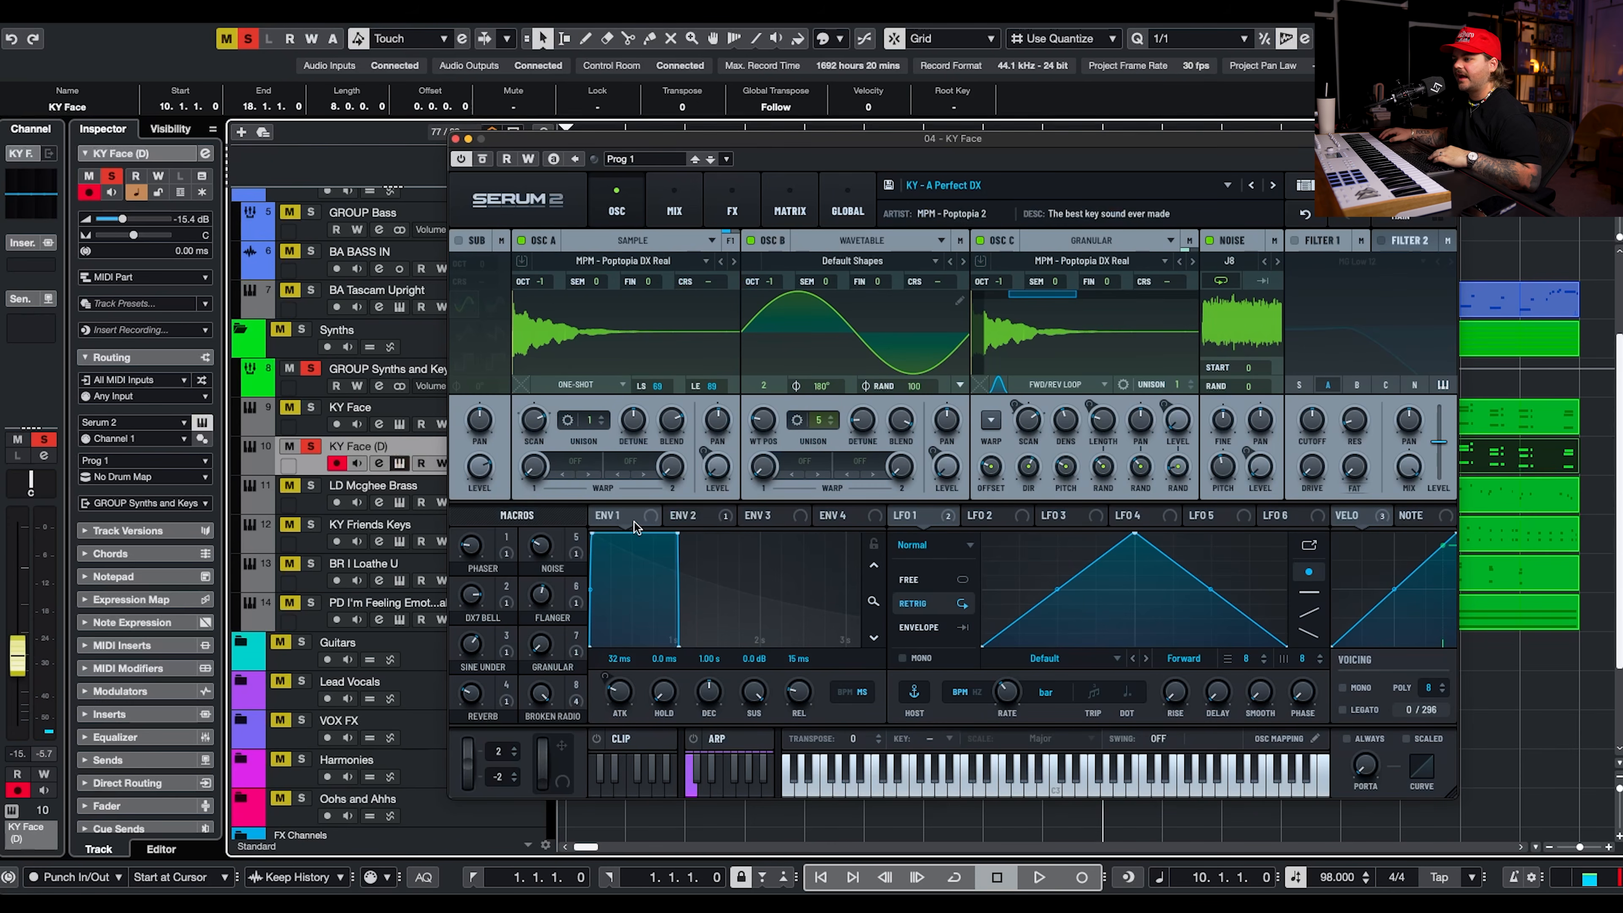
left_click_drag(796, 689, 819, 661)
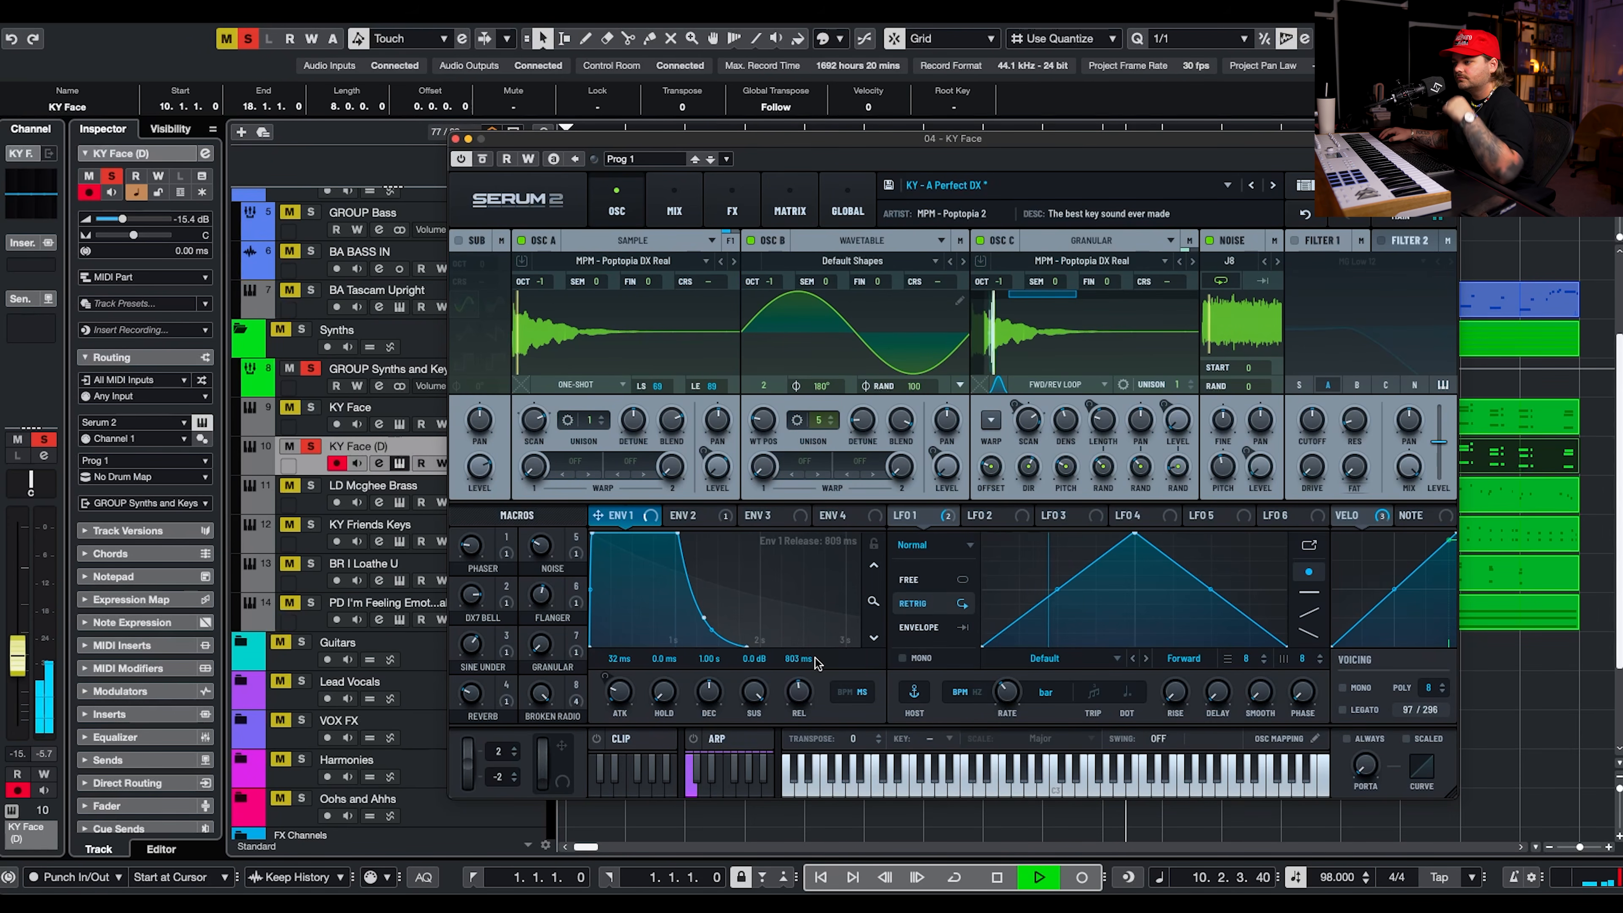
left_click_drag(785, 714, 801, 698)
Raise the Granular macro to 71 and set oscillator C's octave to 0.
left_click_drag(539, 644, 552, 620)
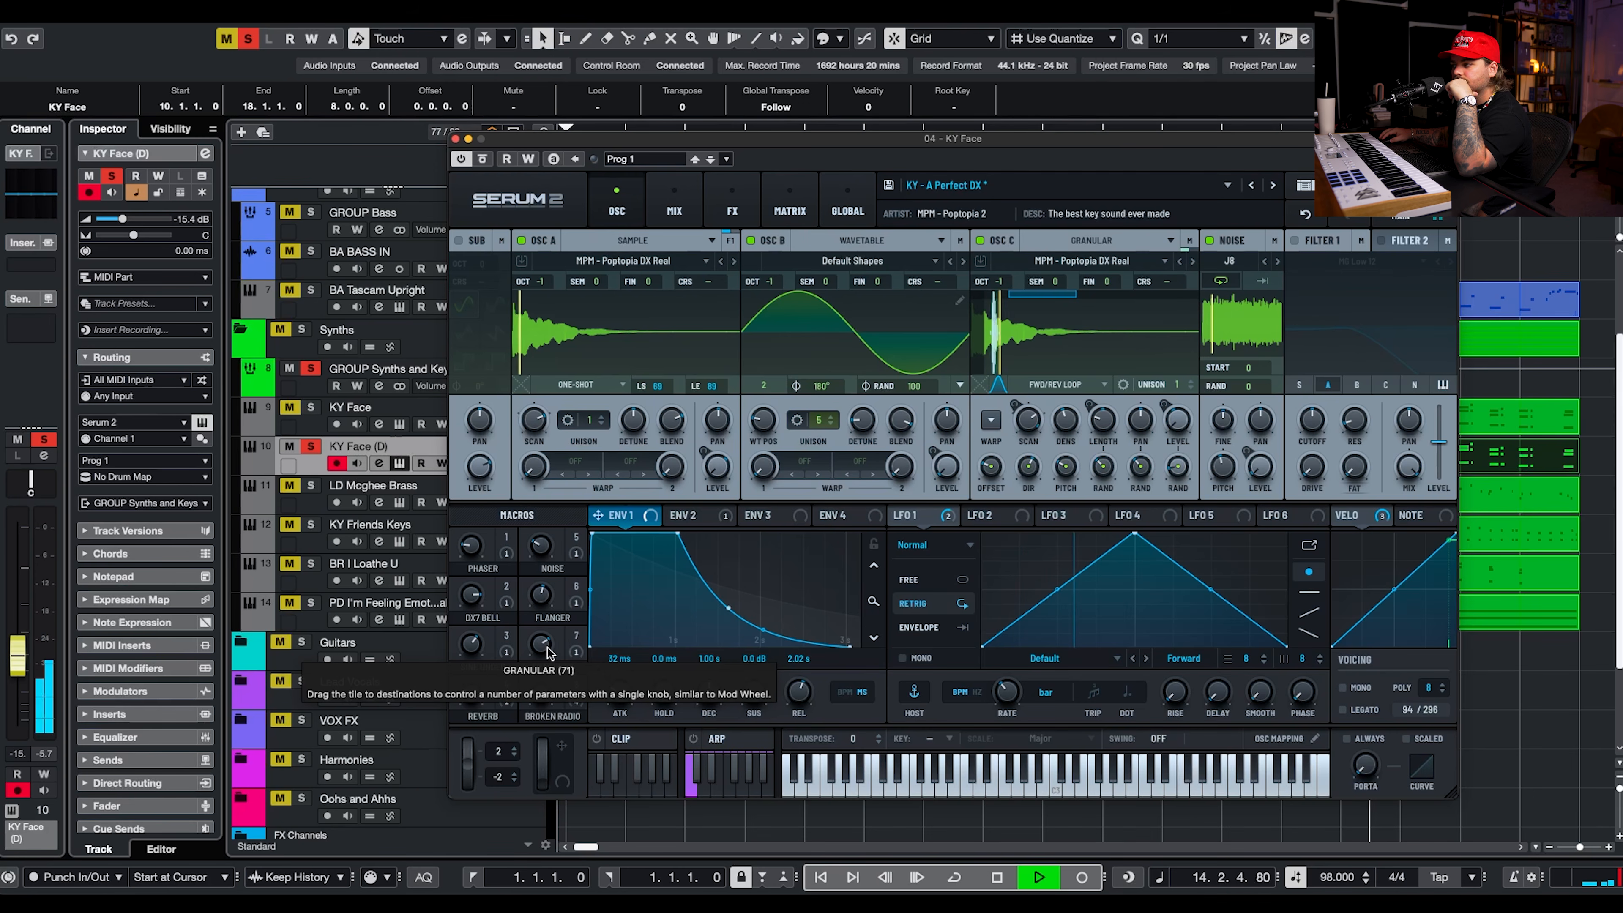
key("space")
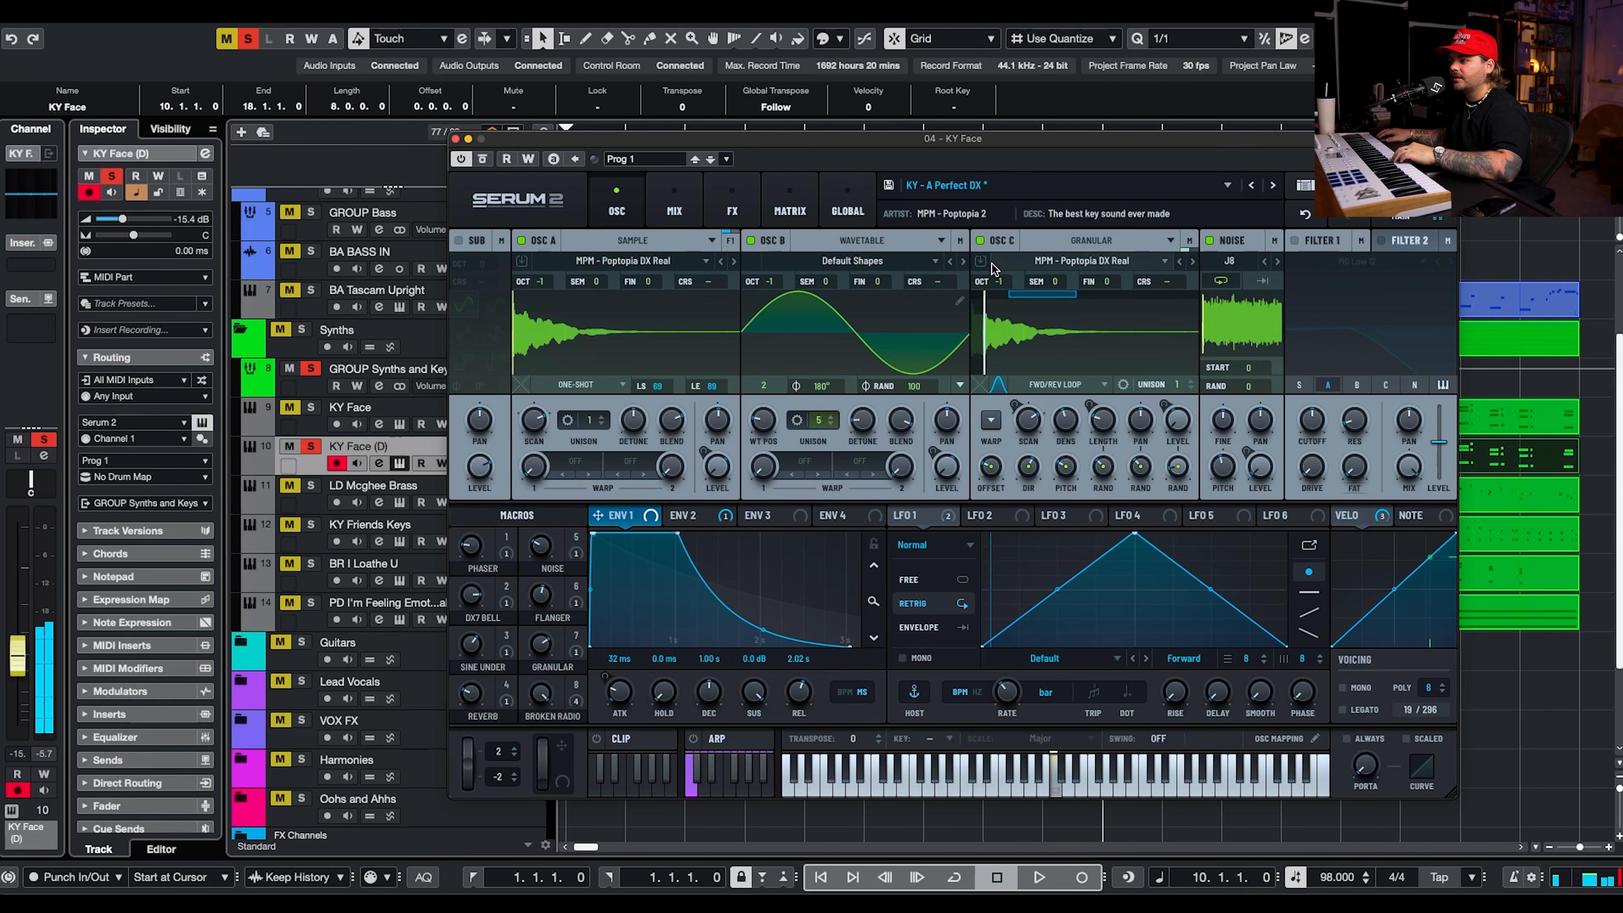
left_click_drag(1002, 283, 1016, 251)
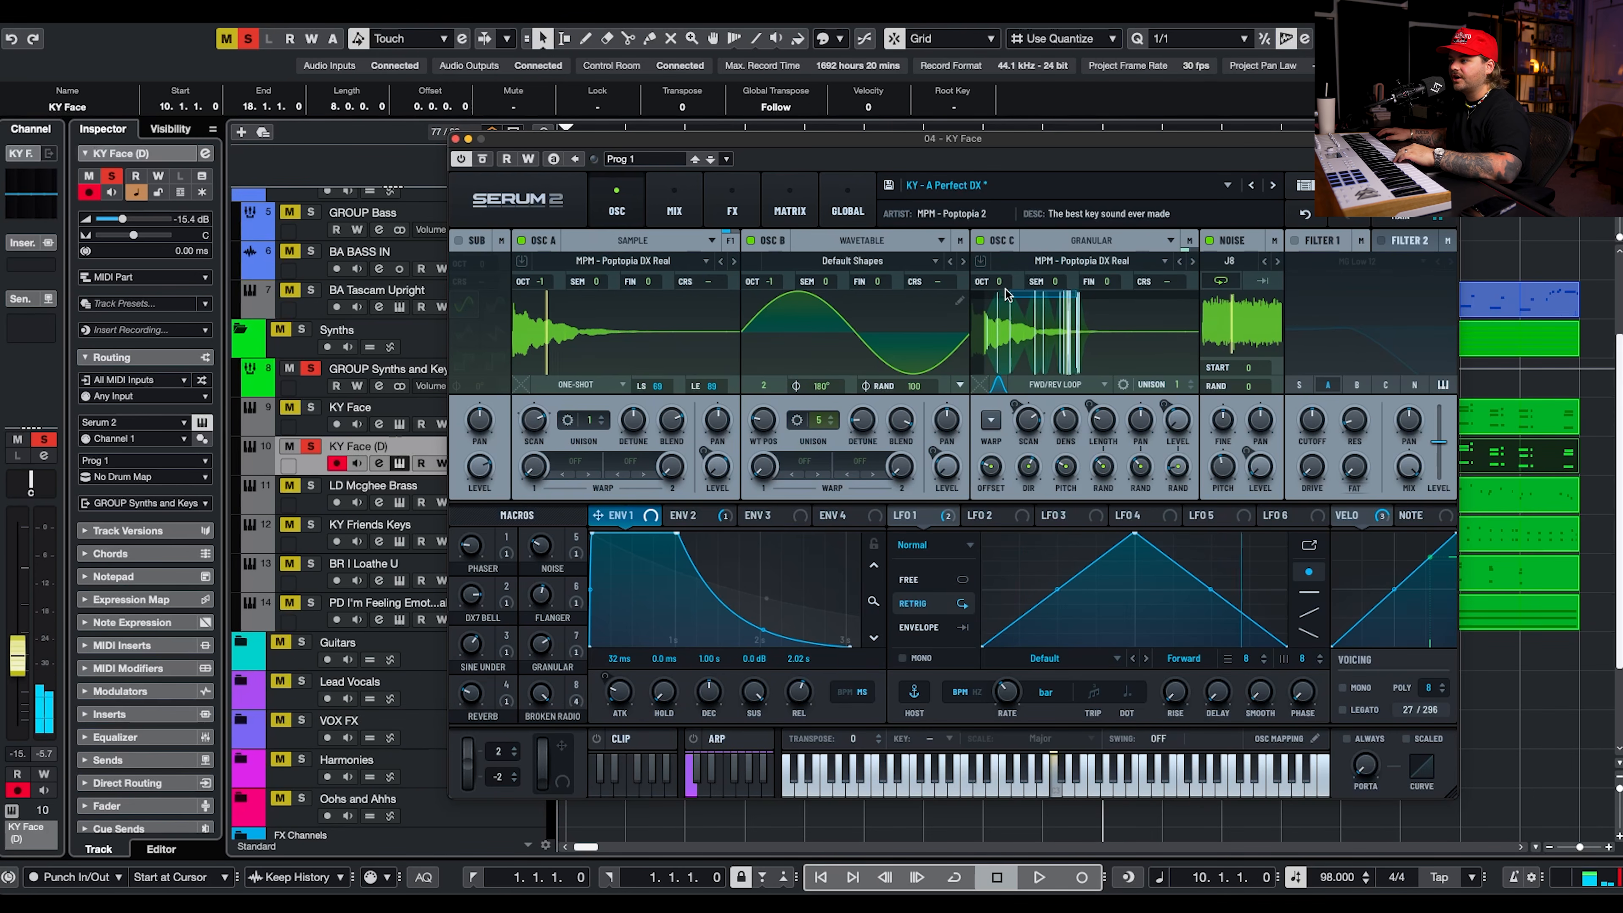
left_click(456, 139)
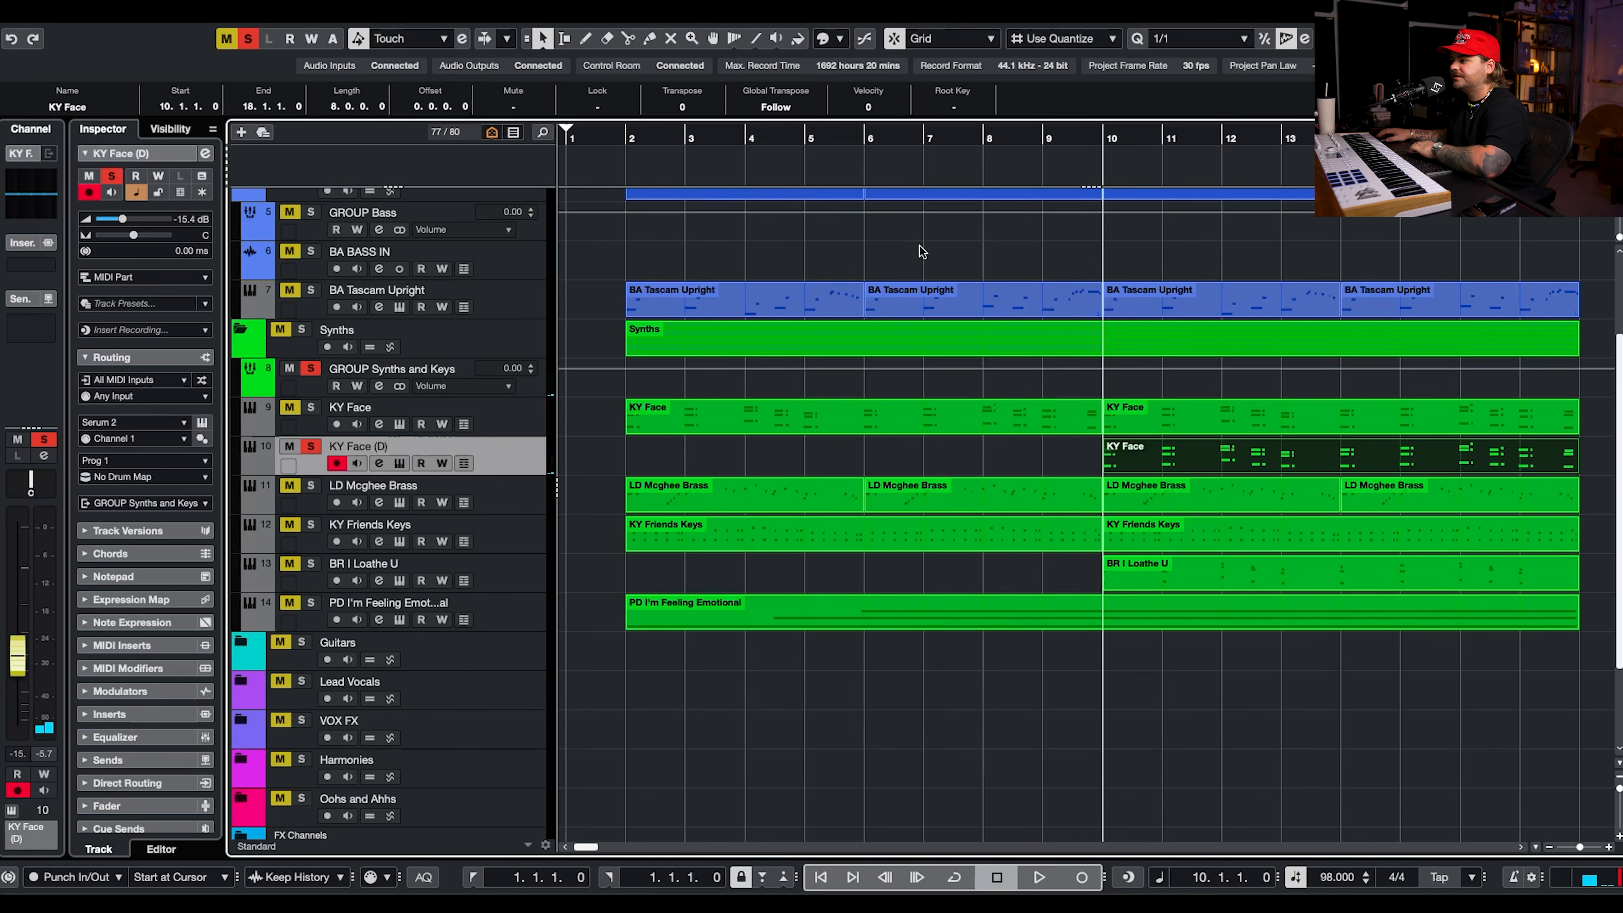
Lengthen the short chord hits in bars 10 to 15 of the duplicated part so each sustains up to the next chord.
double_click(1242, 459)
key("h")
key("h")
left_click_drag(378, 373, 504, 420)
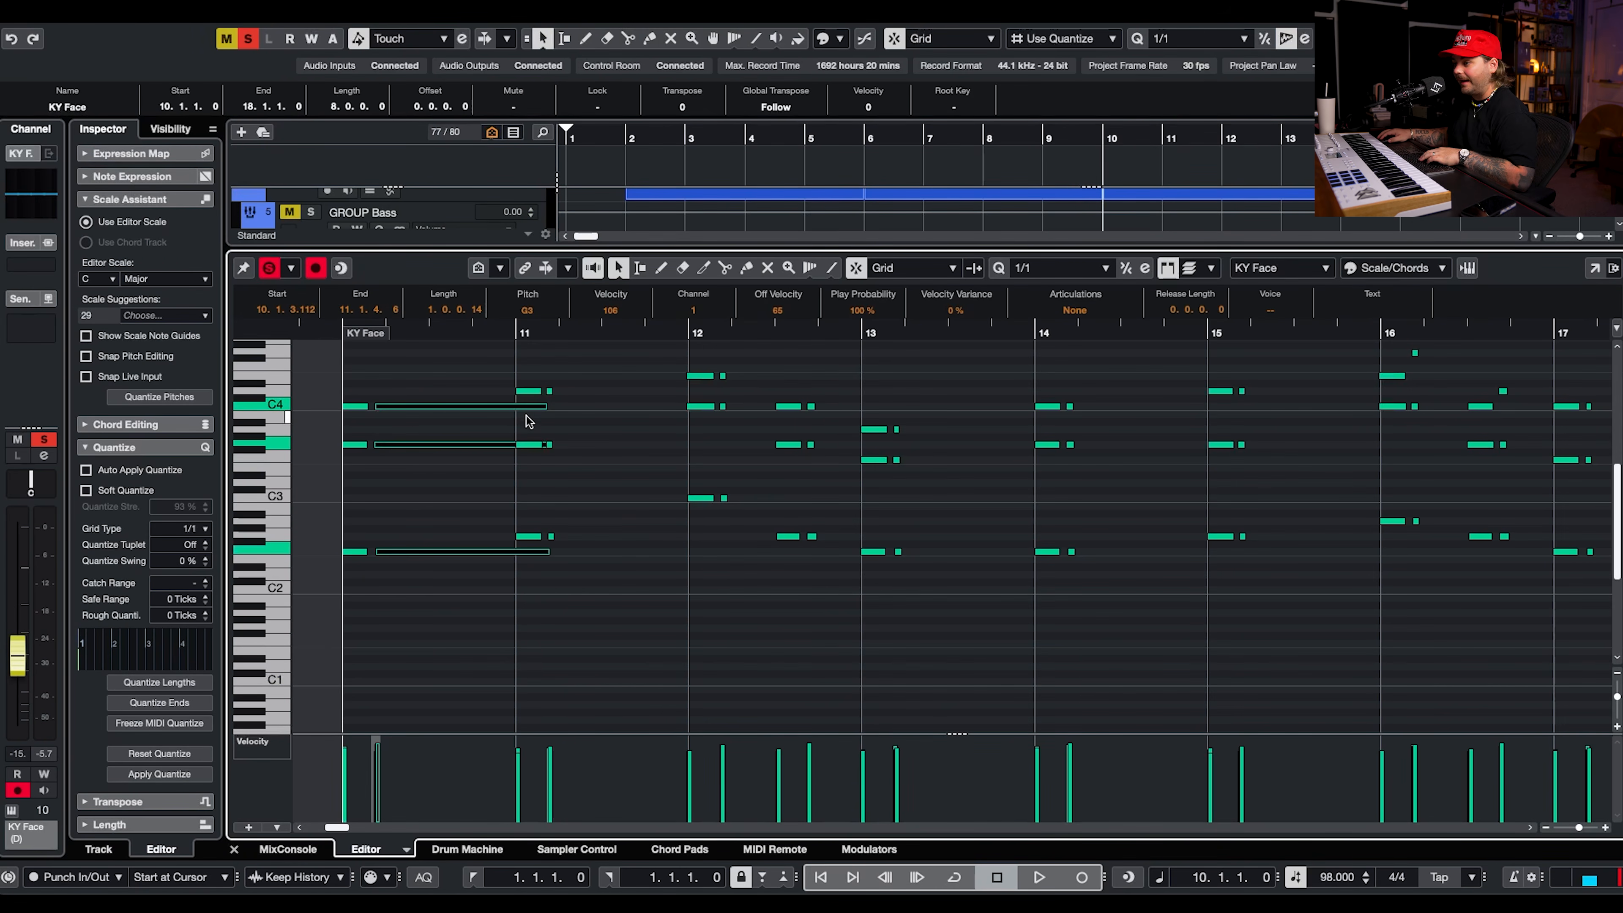
left_click_drag(574, 378, 546, 588)
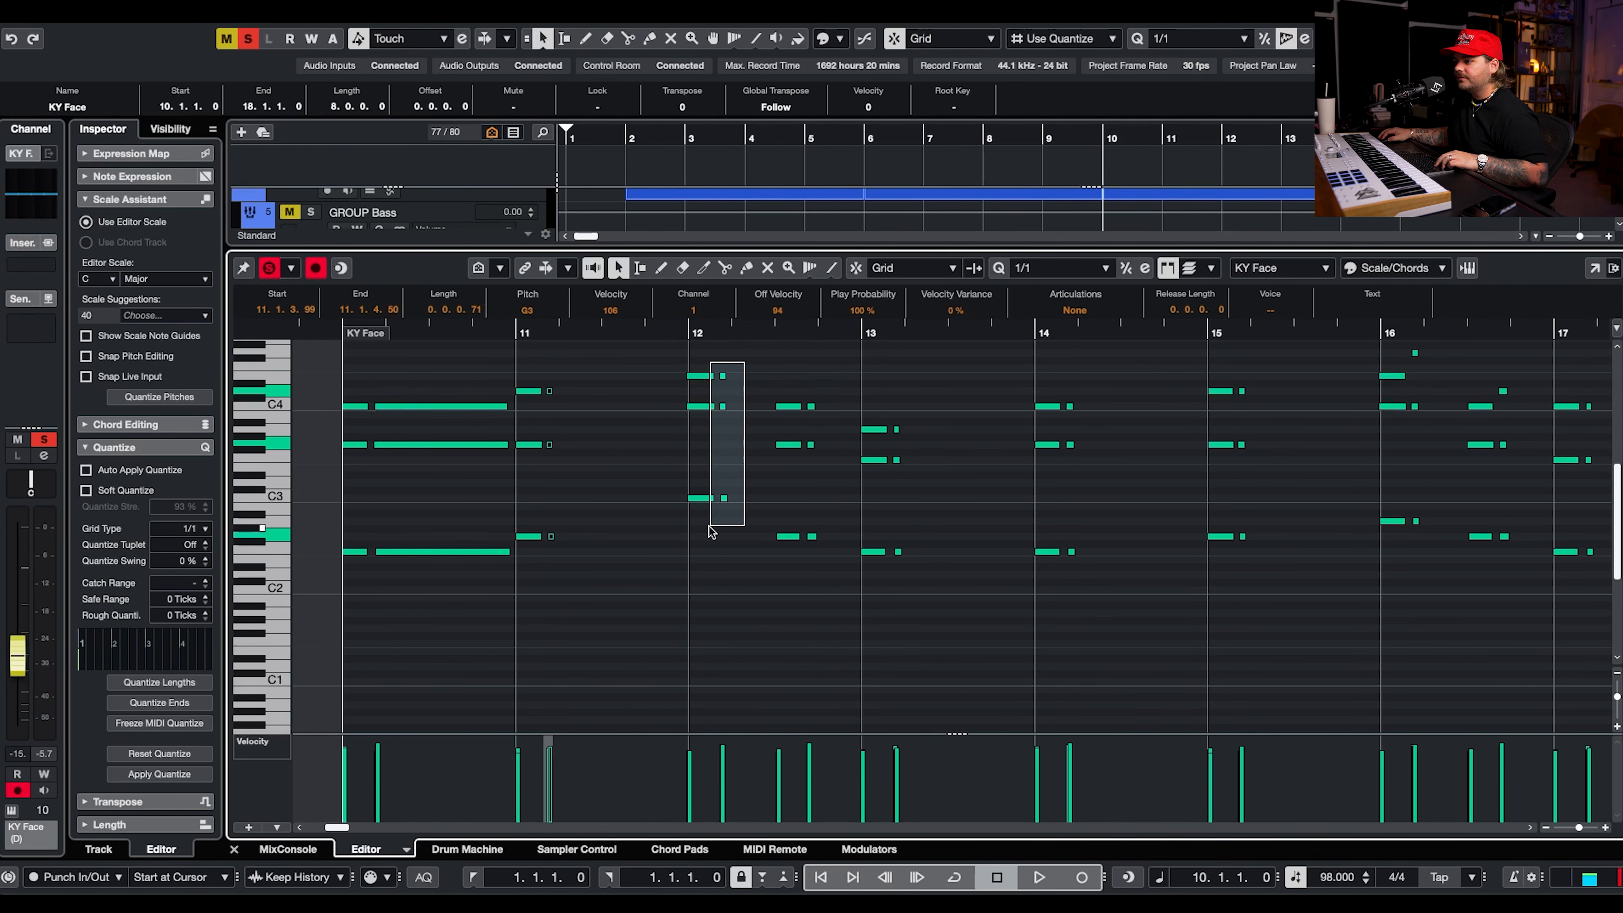
left_click_drag(727, 517, 830, 377)
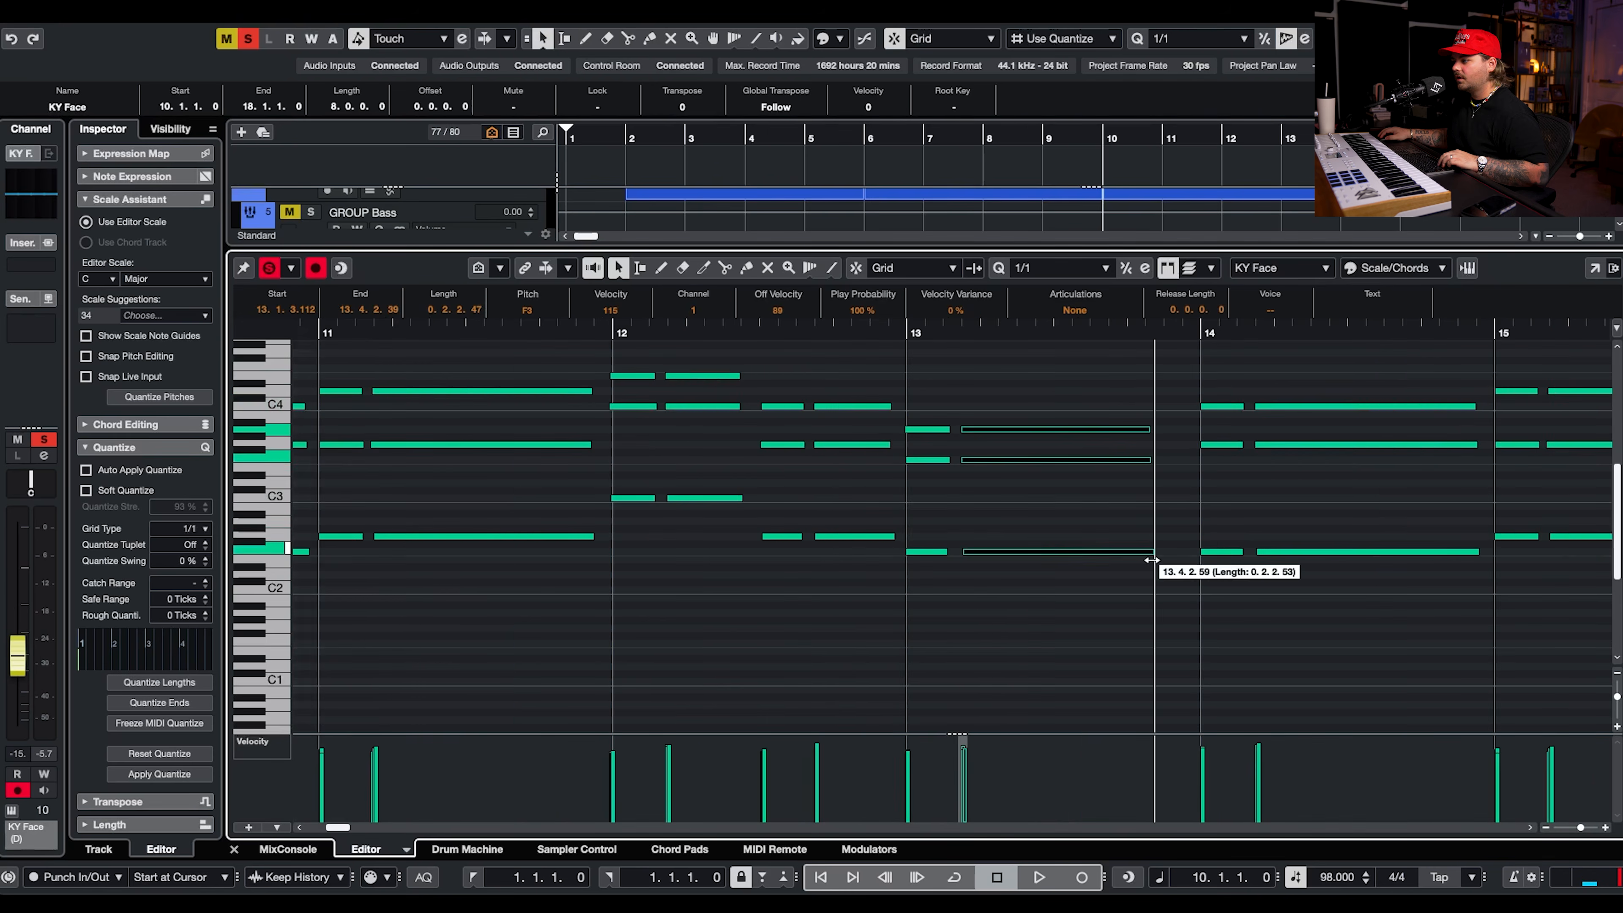
left_click_drag(1148, 548, 1193, 548)
key("g")
key("g")
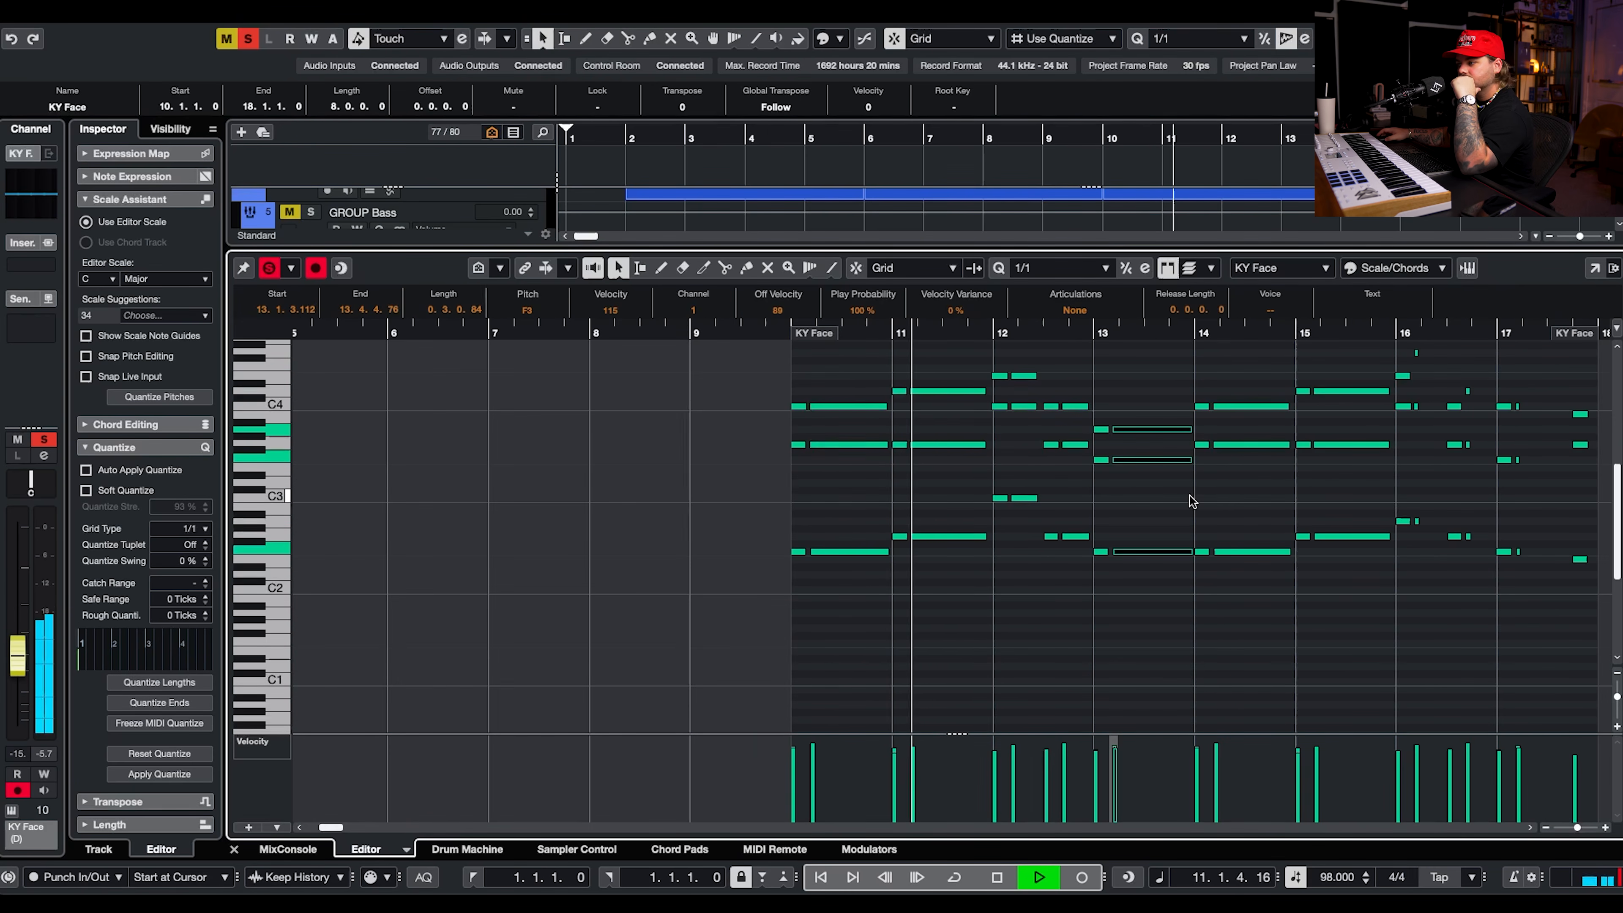
Lengthen the short chord hits in bars 16 and 17 up to the next chord and close the note editor.
scroll(1331, 432, "right", 1)
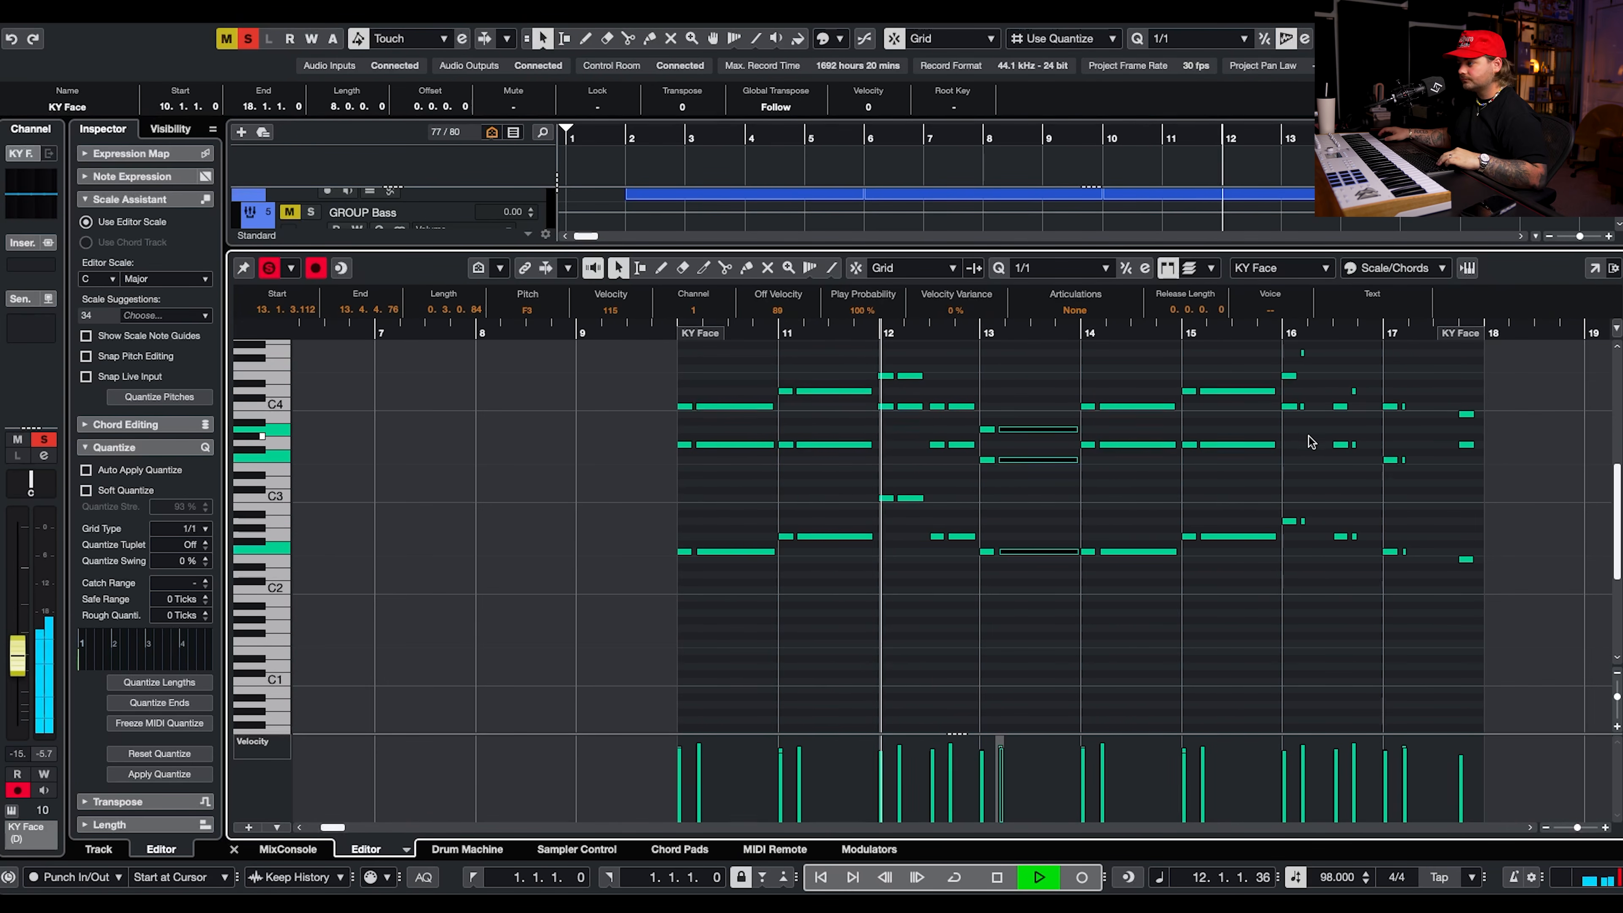
key("h")
key("h")
left_click_drag(1315, 374, 1302, 555)
left_click_drag(1295, 379, 1470, 566)
mouse_move(1532, 416)
left_mouse_down()
mouse_move(1527, 595)
mouse_move(1525, 390)
left_mouse_up()
scroll(1583, 428, "right", 5)
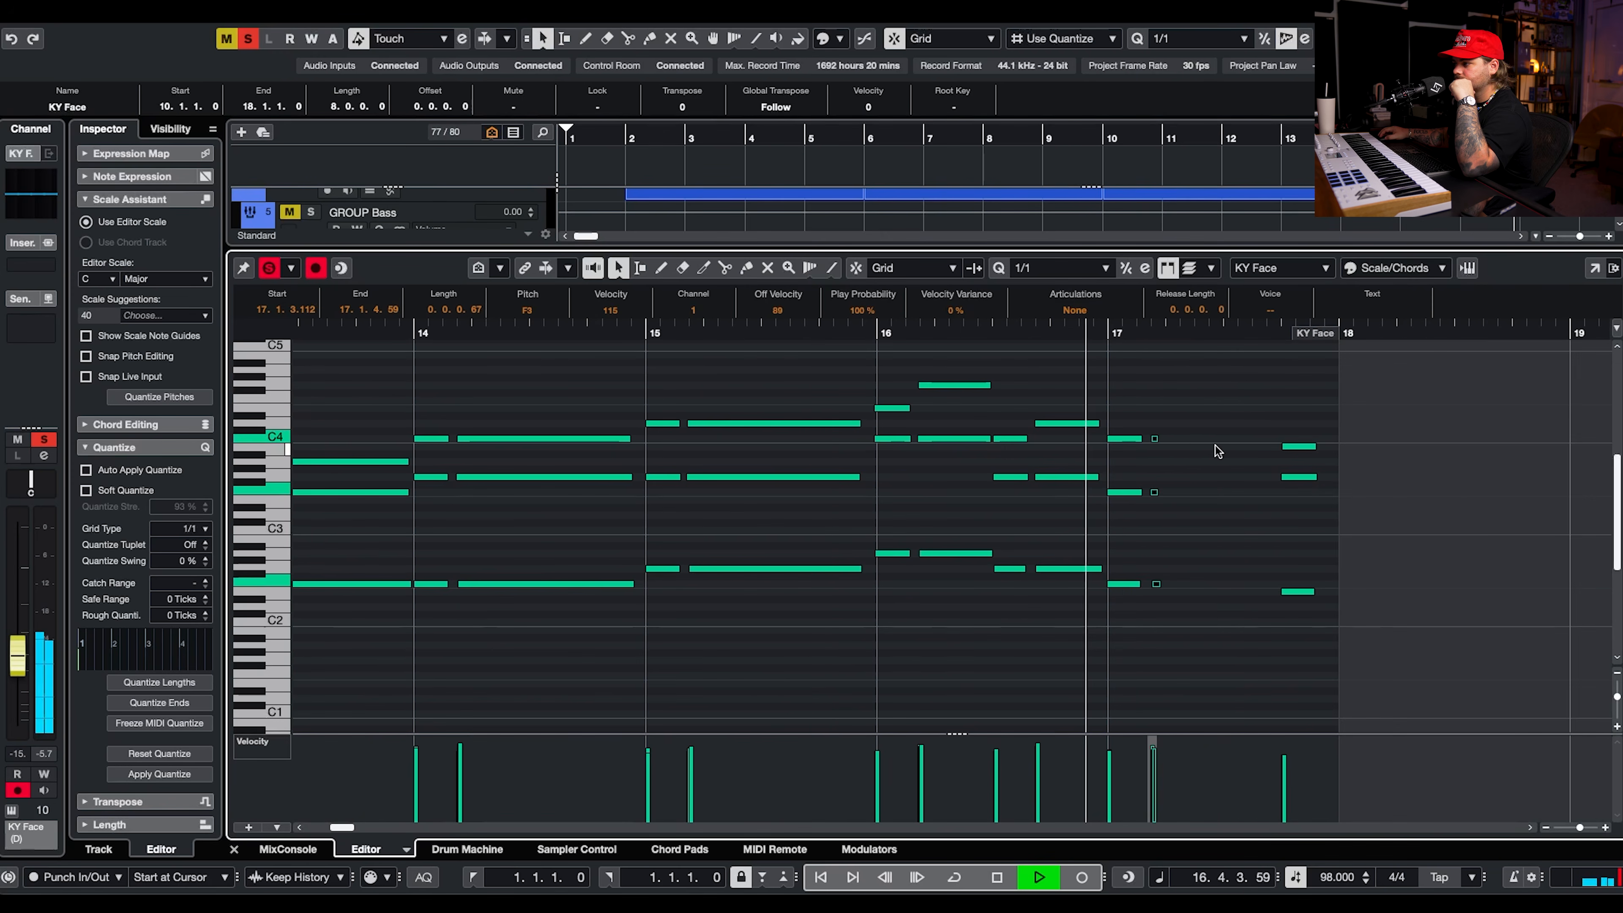
left_click_drag(1158, 440, 1275, 440)
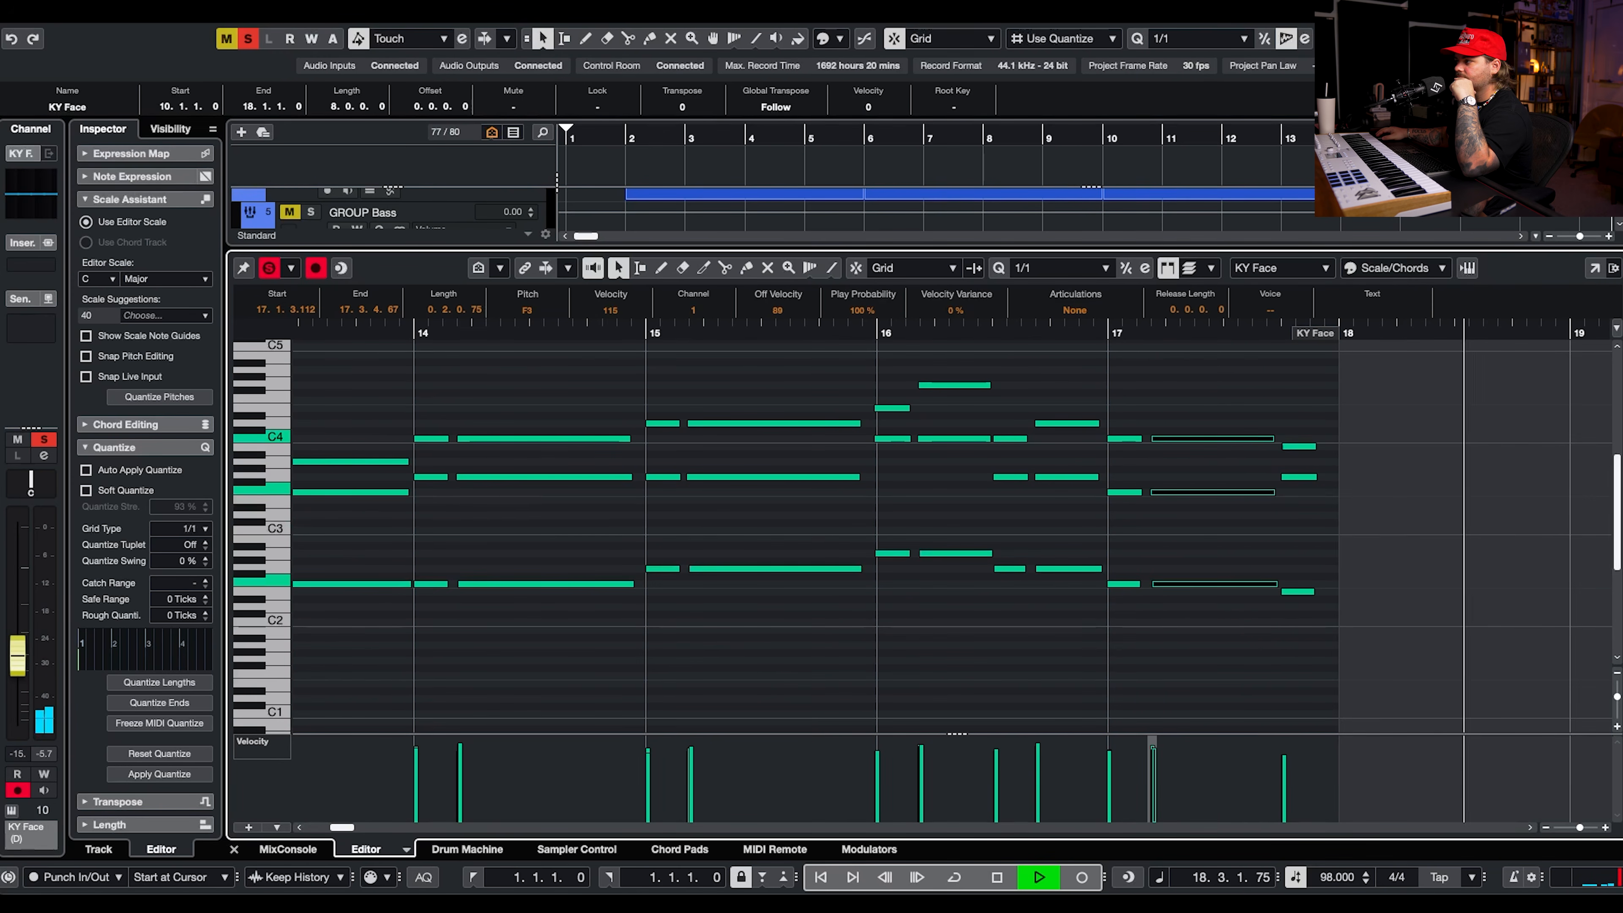
key("Return")
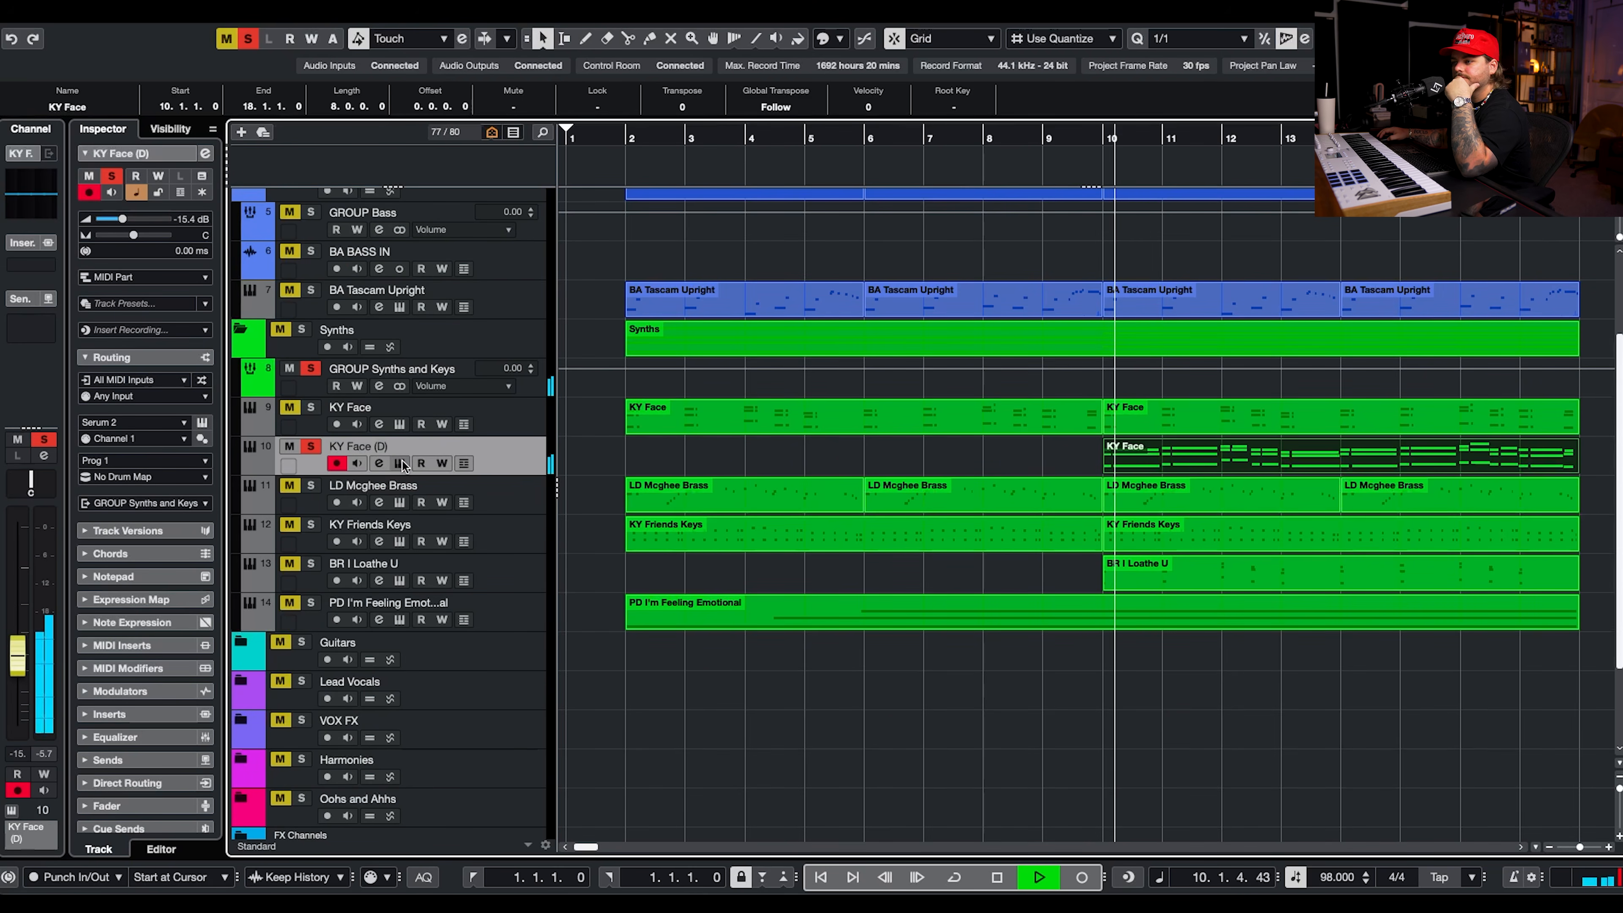
Boost the duplicated track's high EQ band by 6.3 dB at 688 Hz and unsolo the track.
key("e")
left_click_drag(1120, 257, 935, 227)
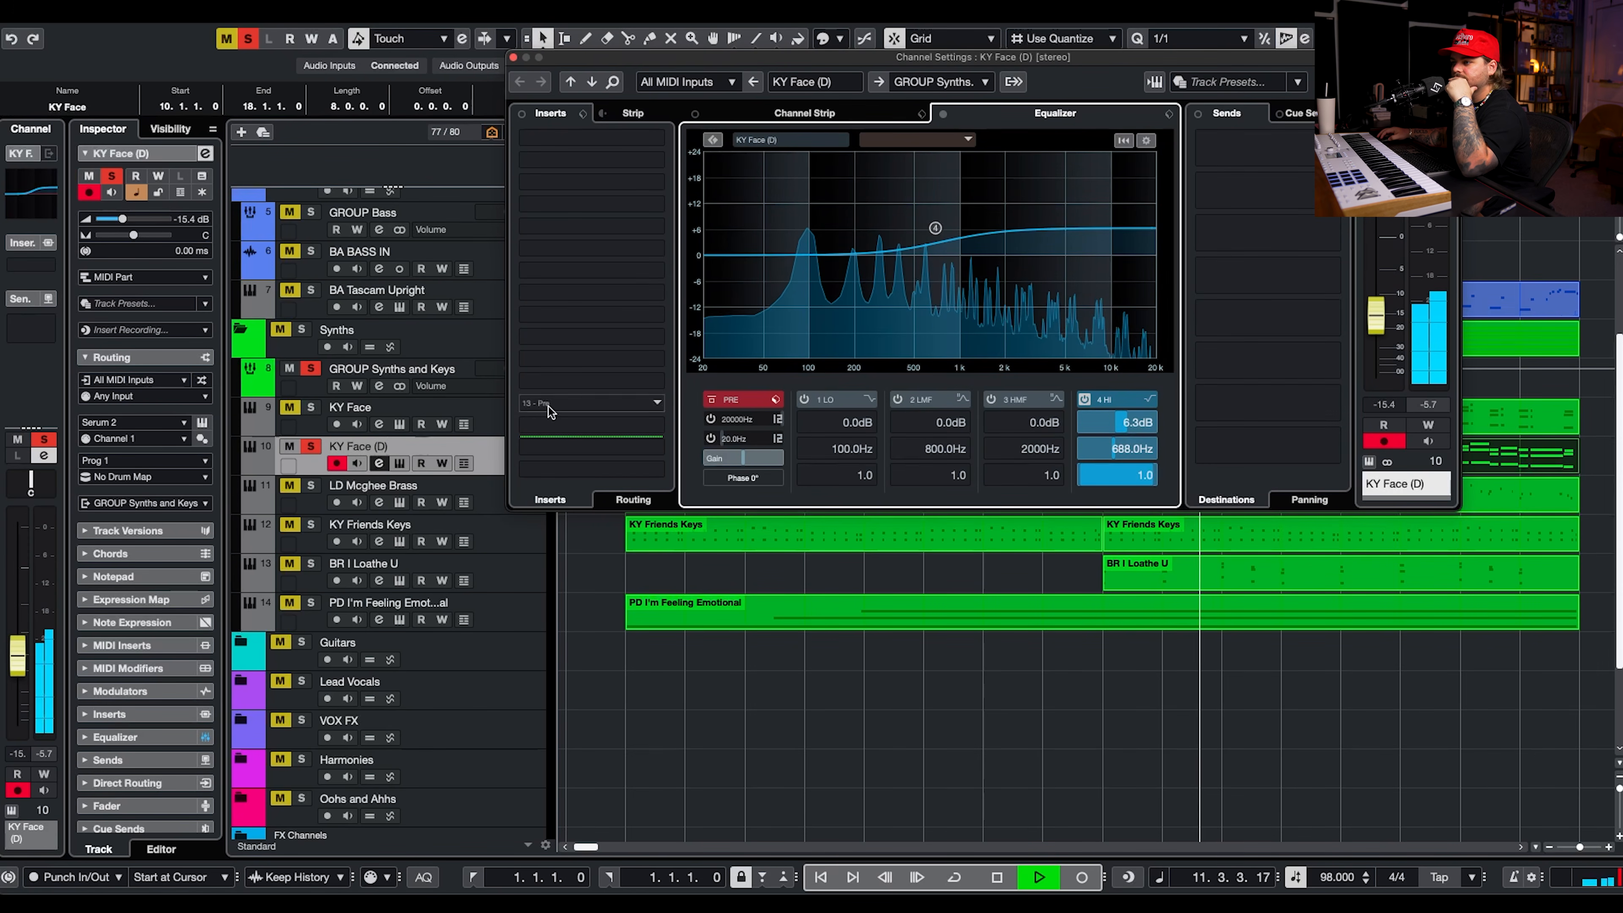
left_click(313, 447)
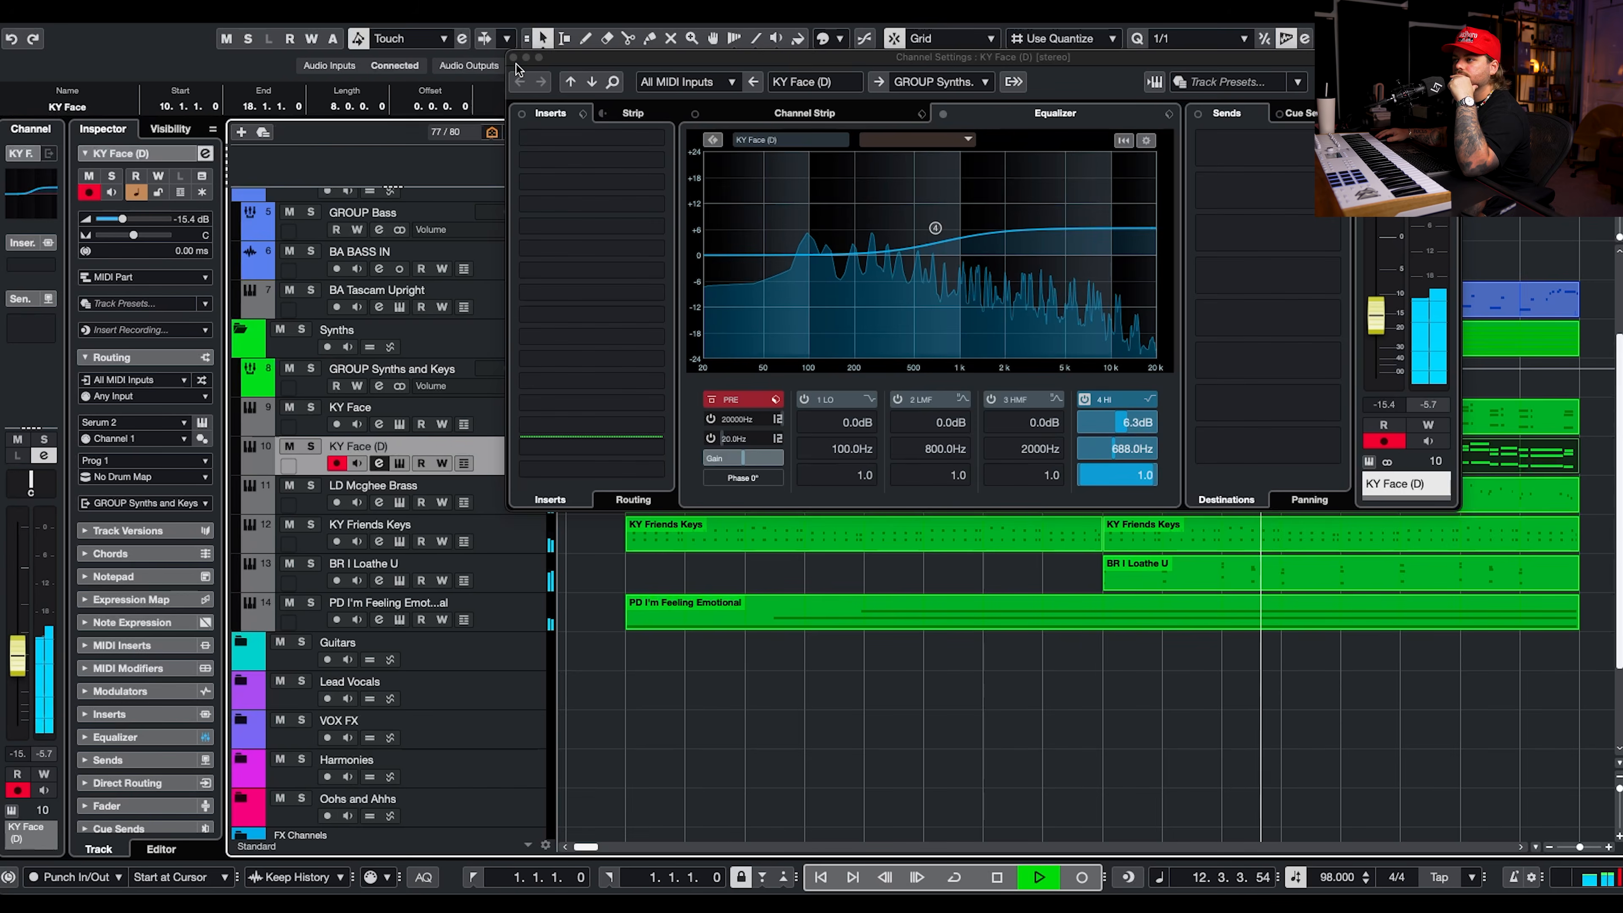
key("e")
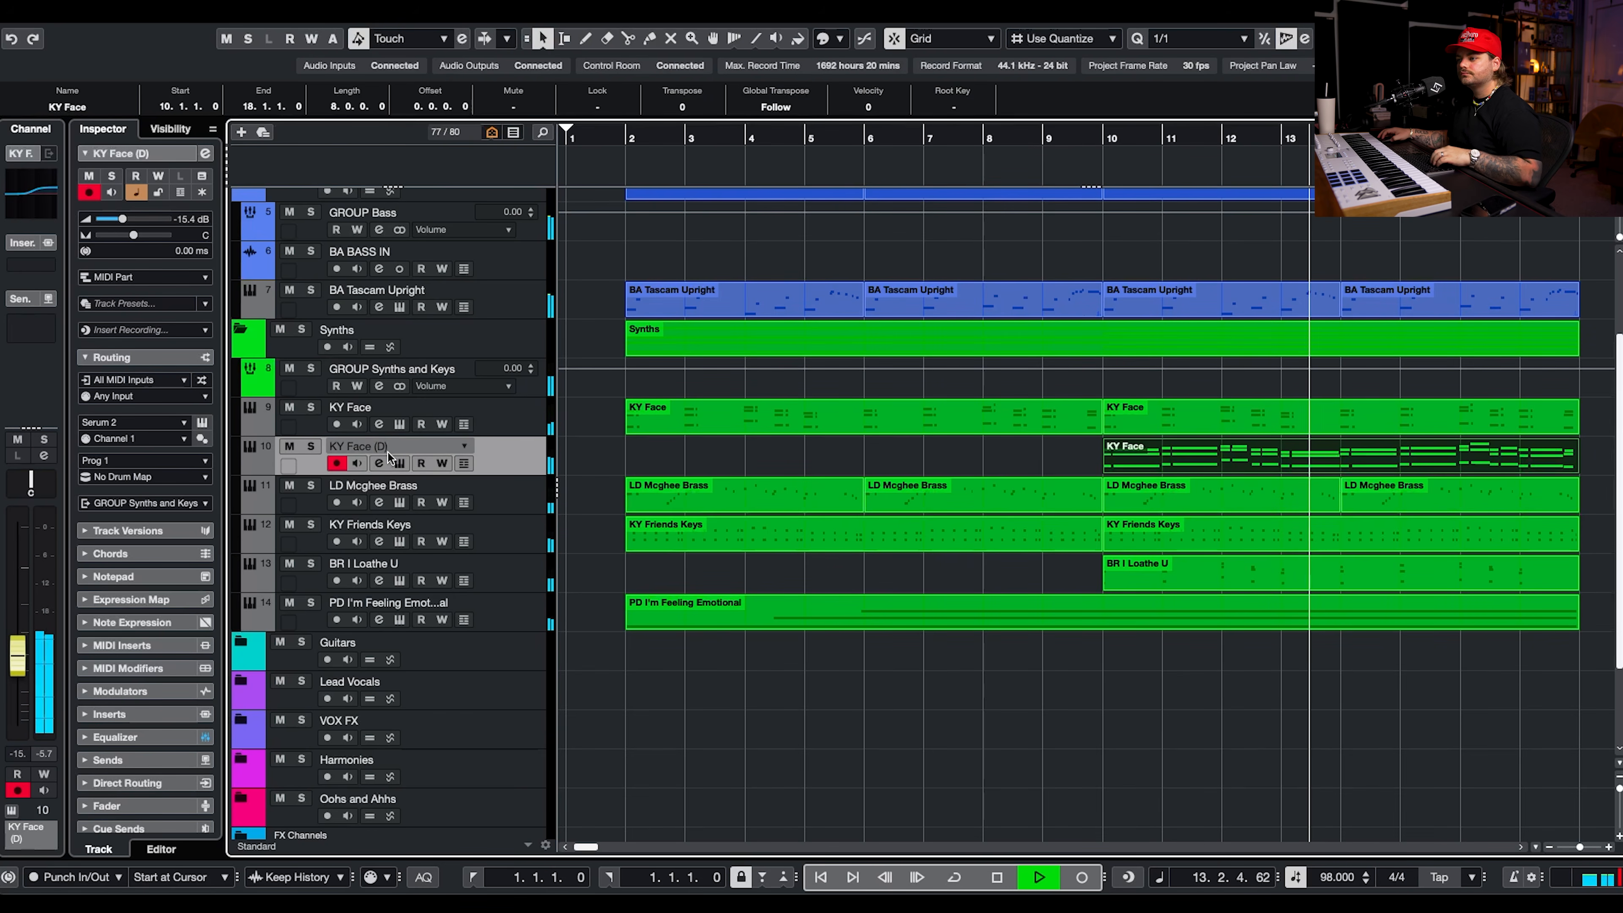
Rename the duplicated keys track KY A Perfect DX after its preset.
left_click(397, 463)
double_click(372, 446)
type("KY")
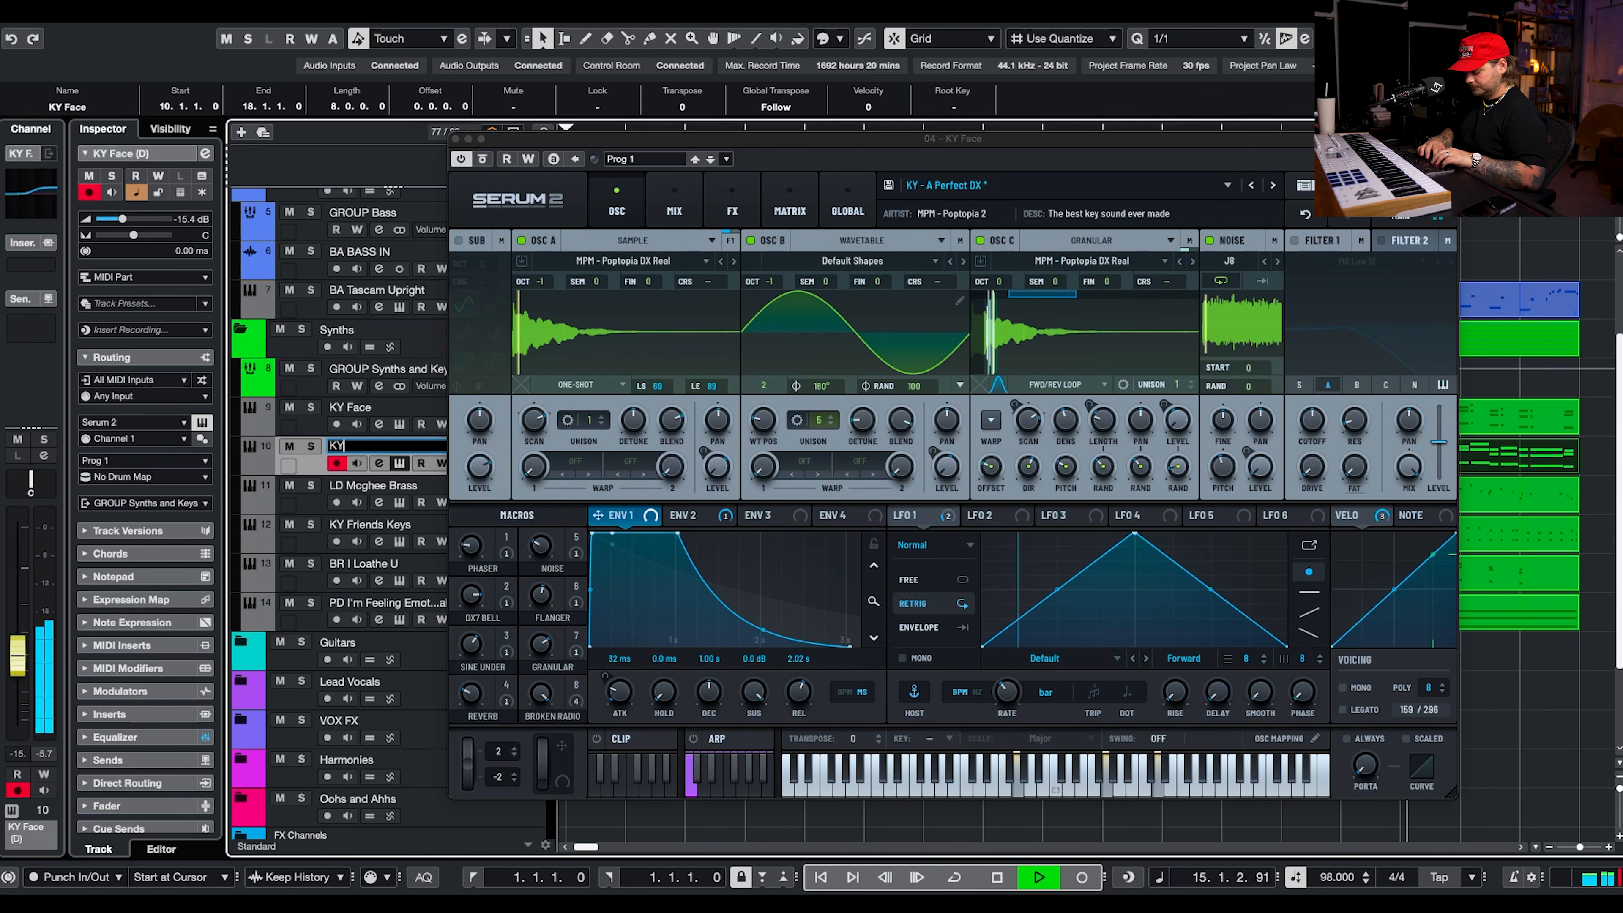
type(" A Perfect DX")
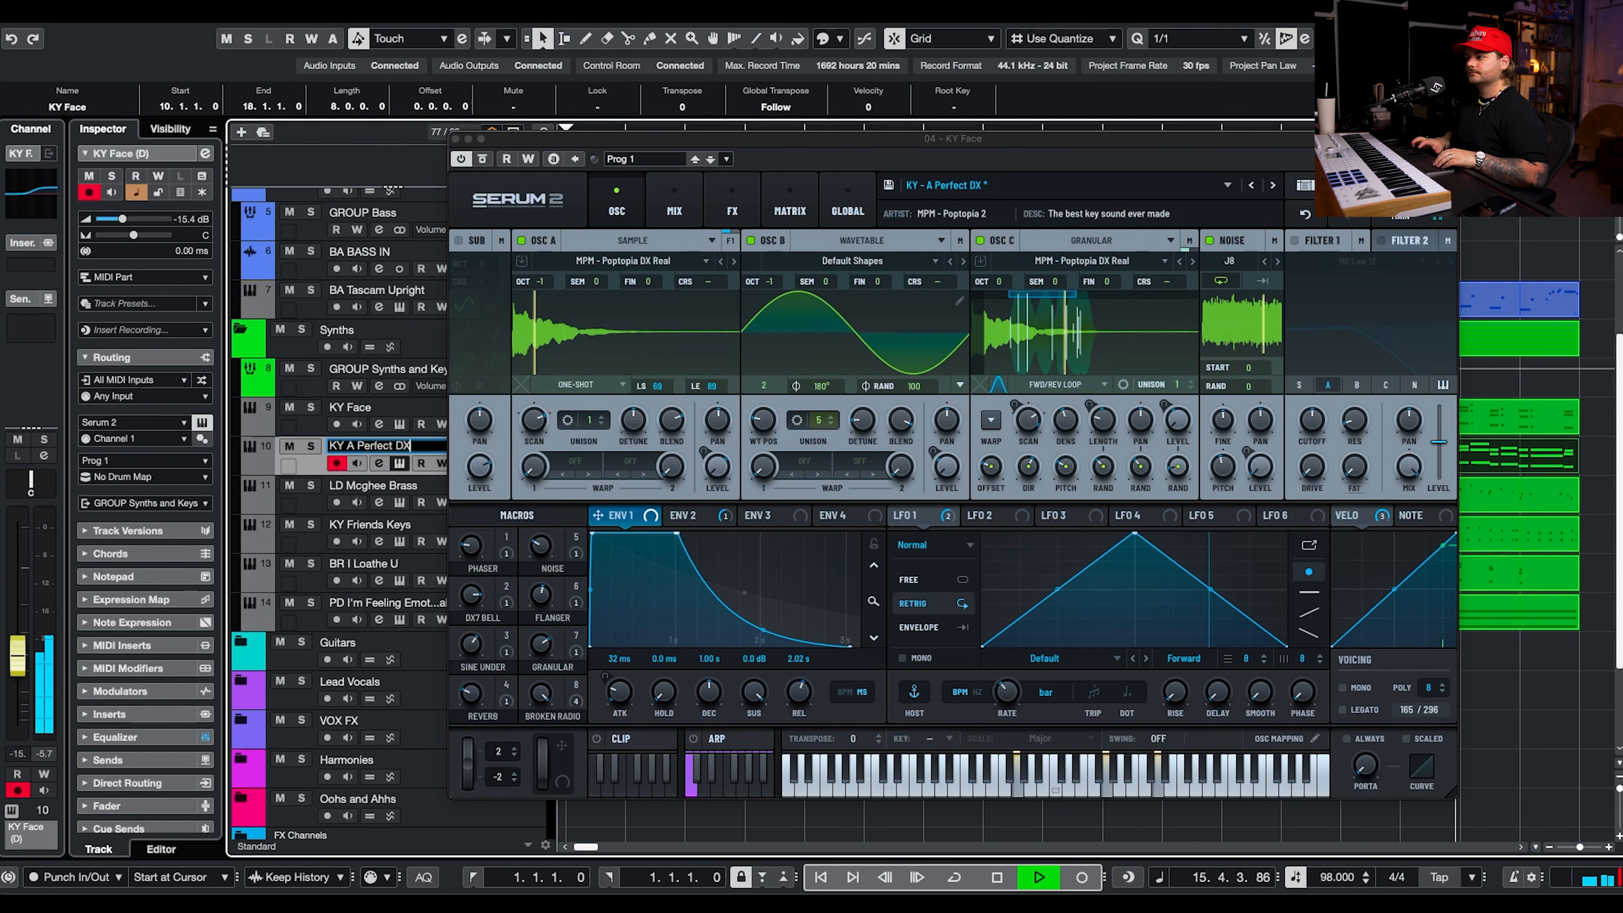
key("Return")
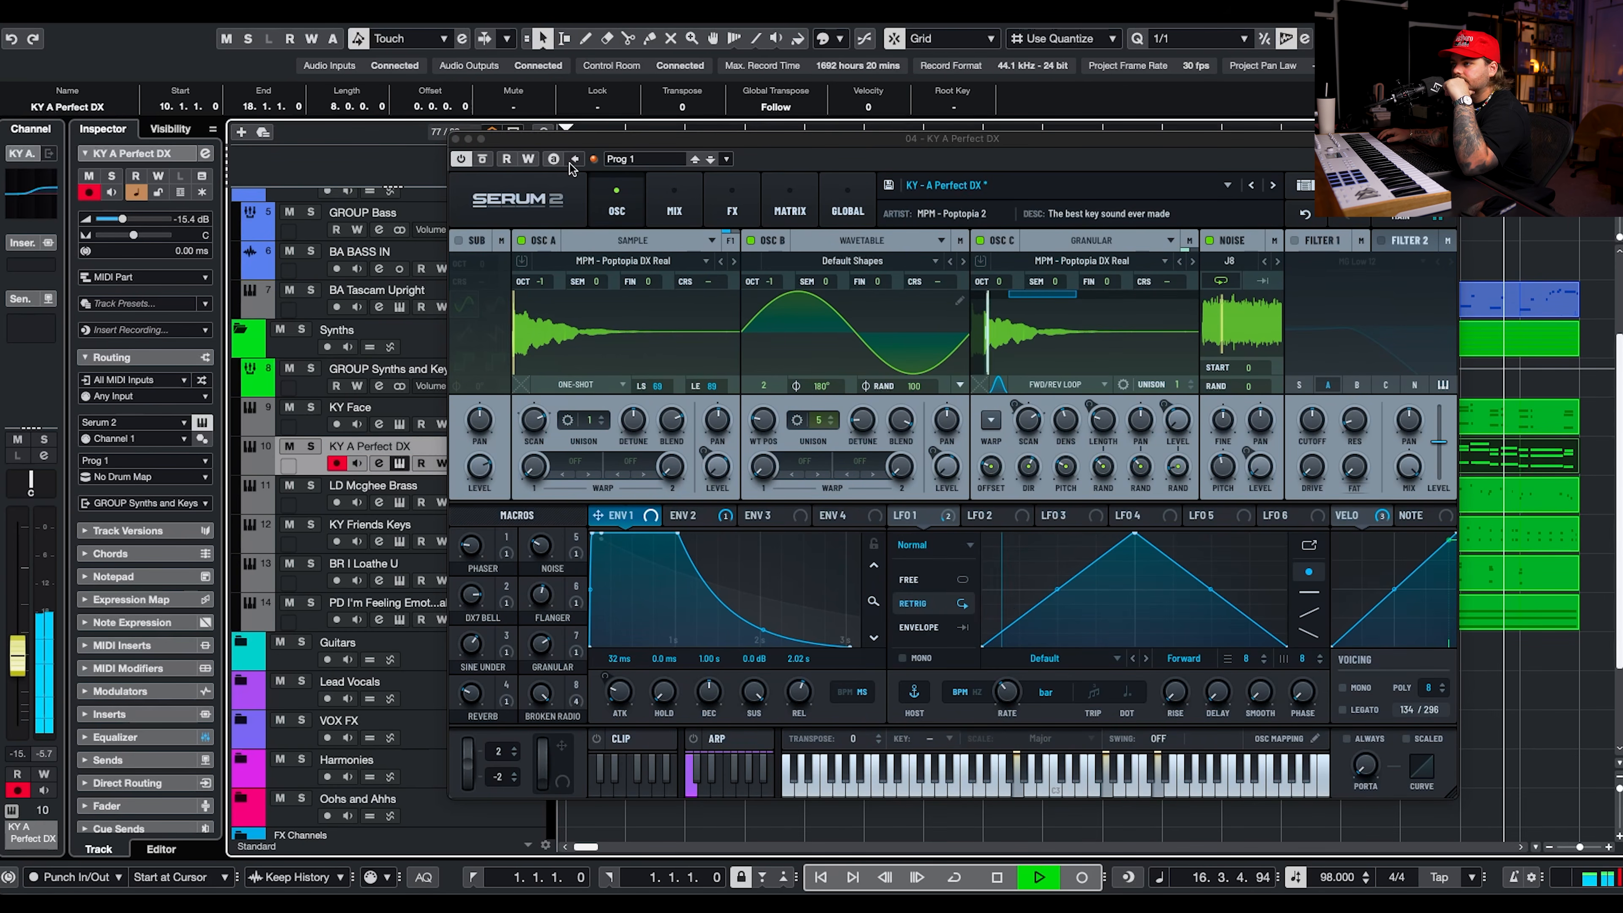
left_click(457, 140)
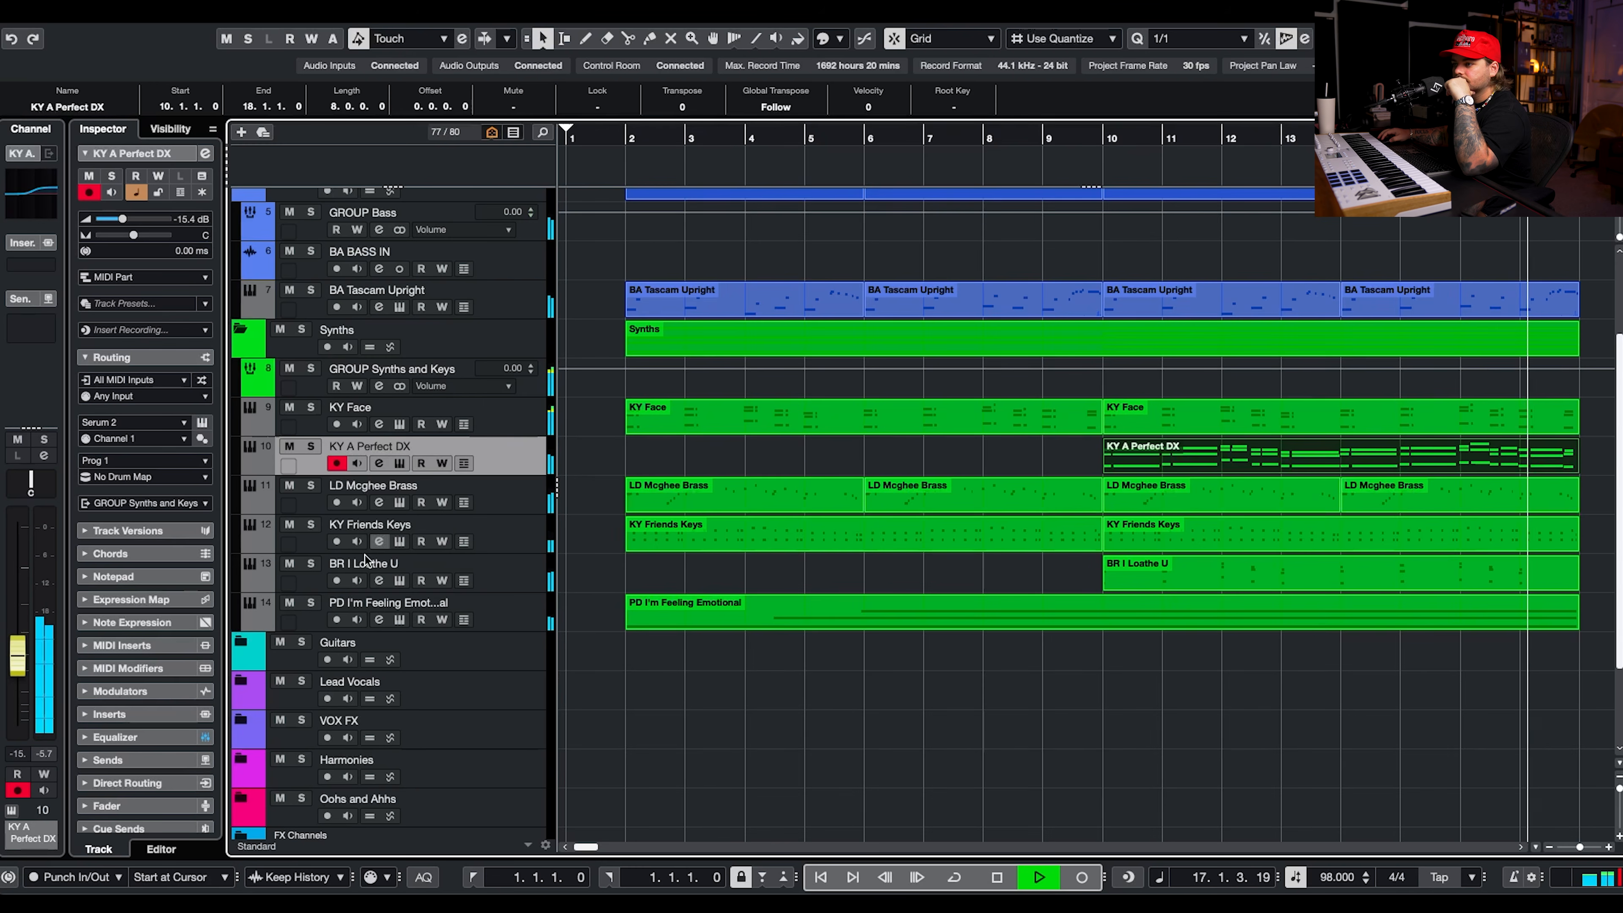
Unmute the KY A Perfect DX track and move it below the PD I'm Feeling Emotional track.
left_click(289, 447)
left_click_drag(535, 455, 533, 630)
left_click(530, 613)
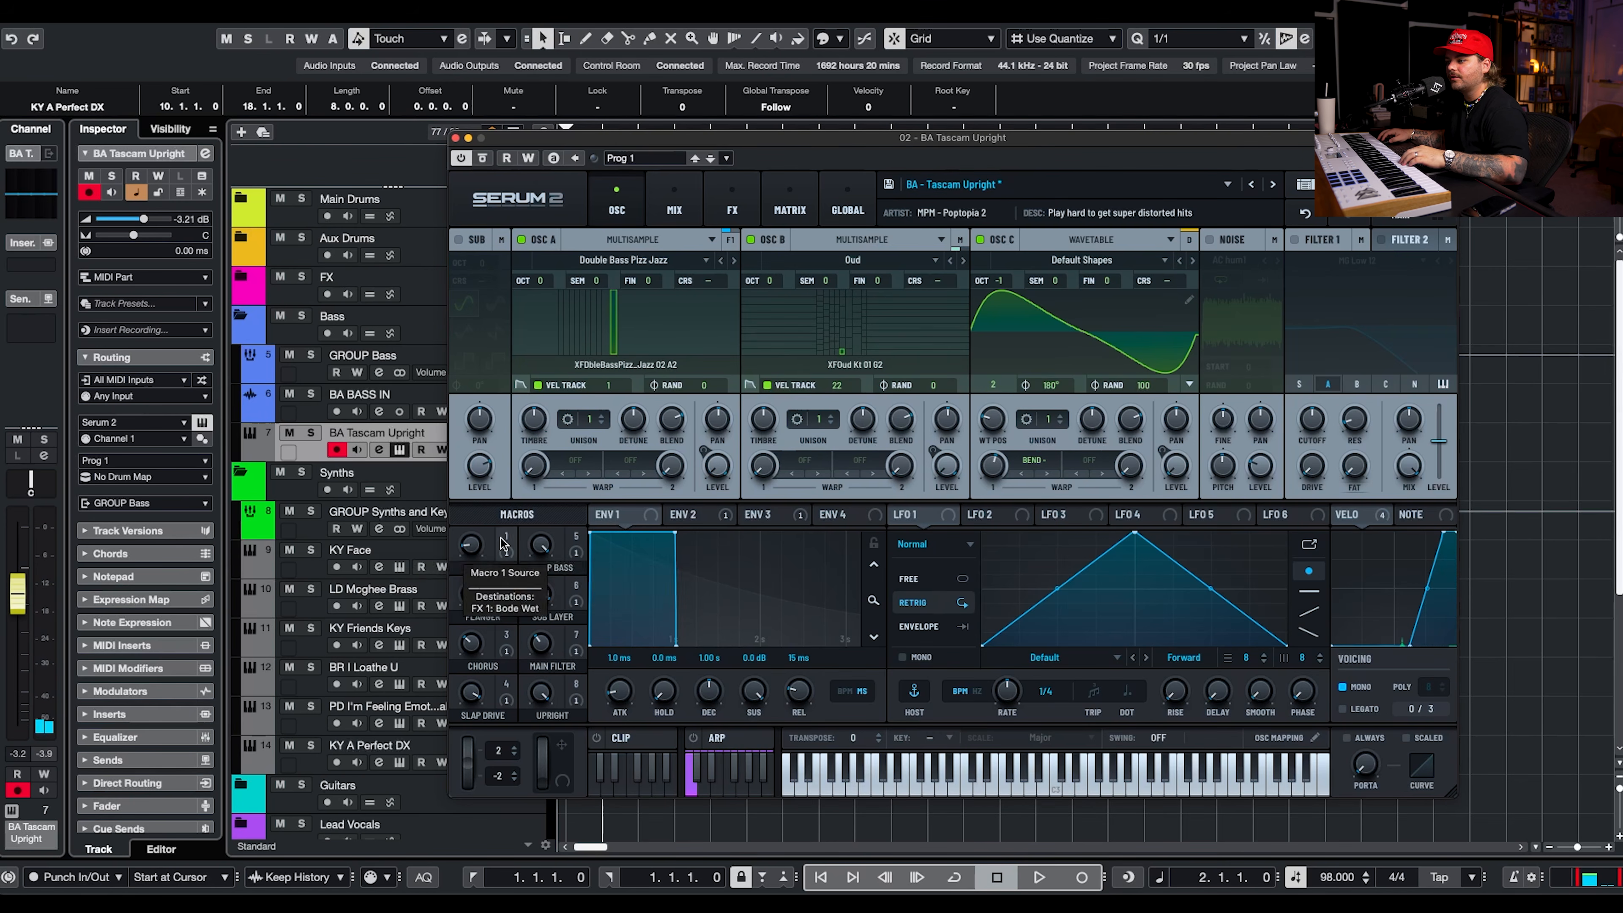
Set the Bode macro of the BA Tascam Upright bass to 95 and lower its track volume to -6.21 dB during playback.
left_click_drag(473, 551, 582, 348)
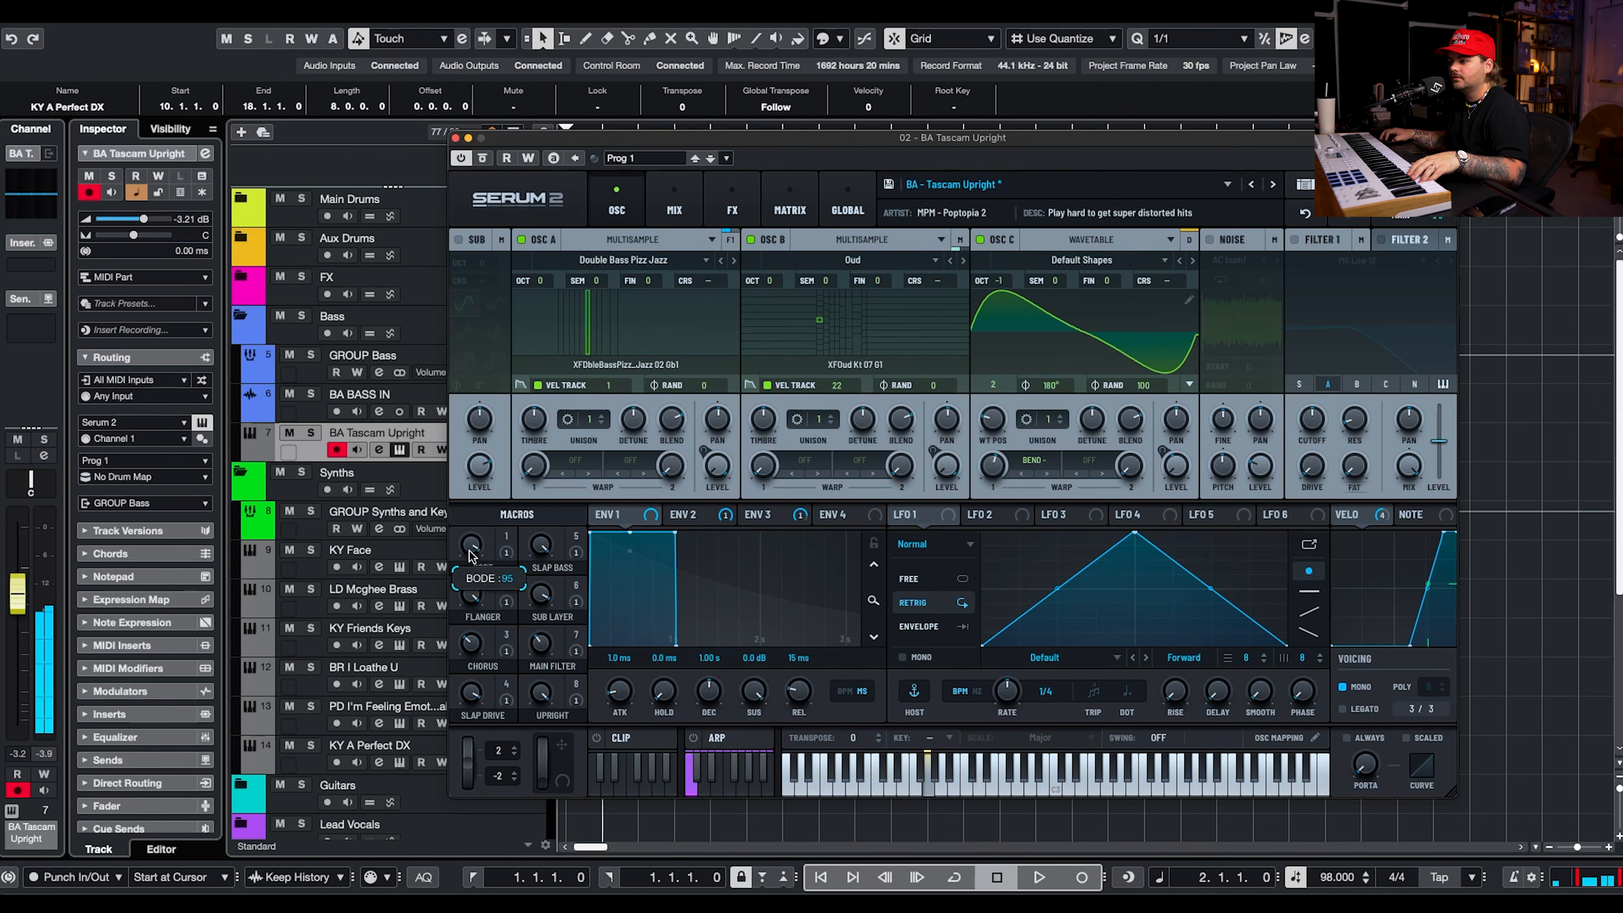
left_click(455, 138)
key("space")
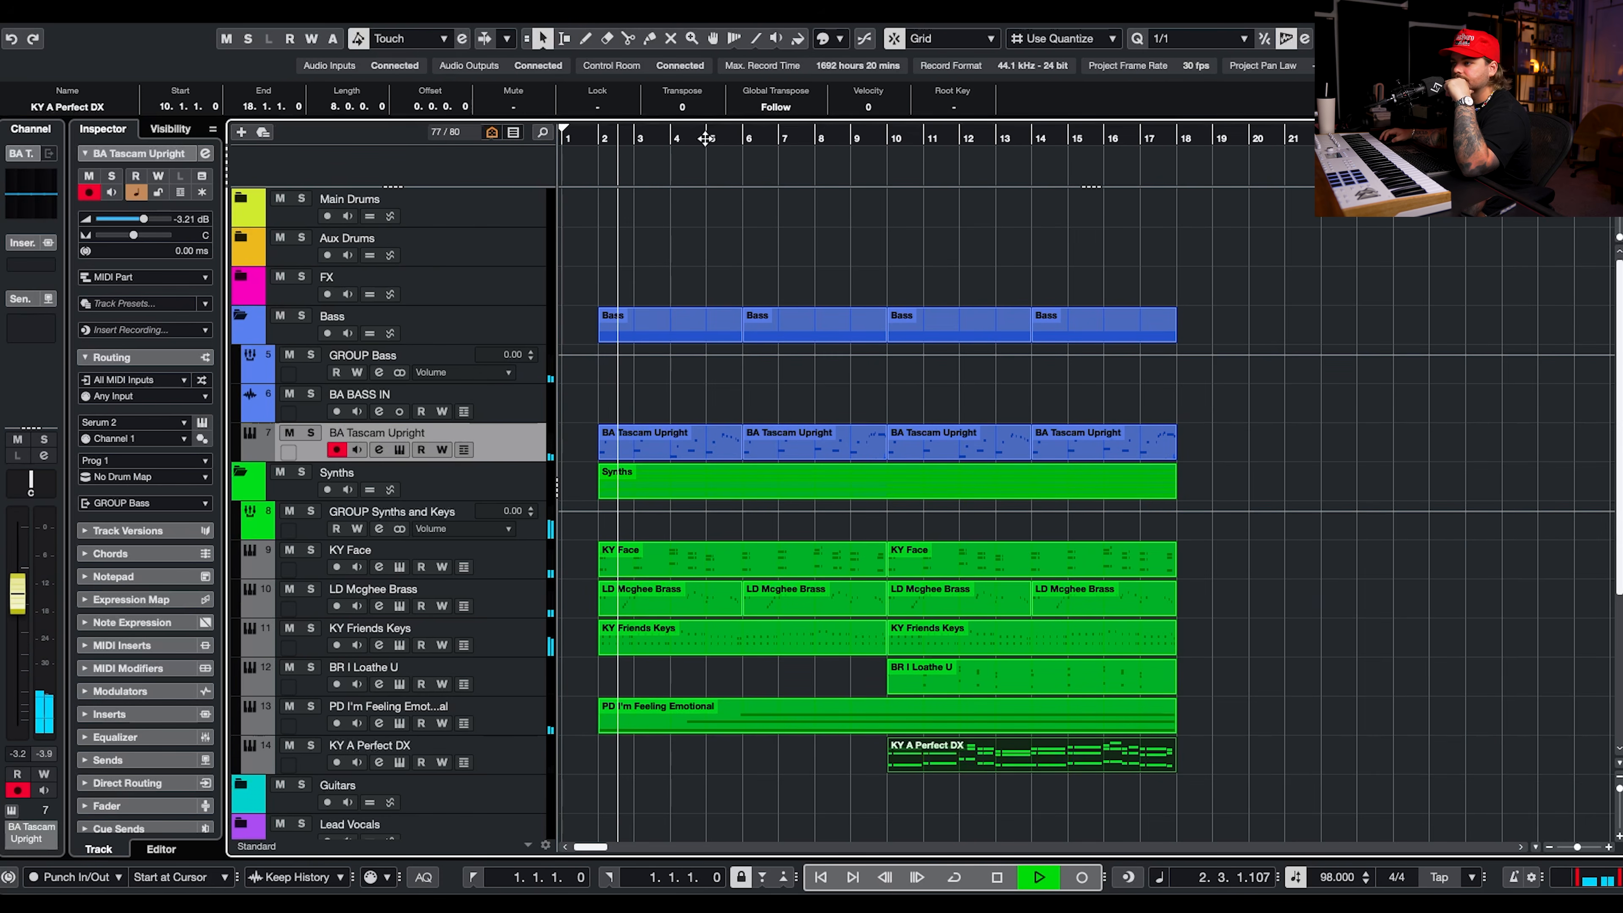
left_click_drag(144, 219, 139, 222)
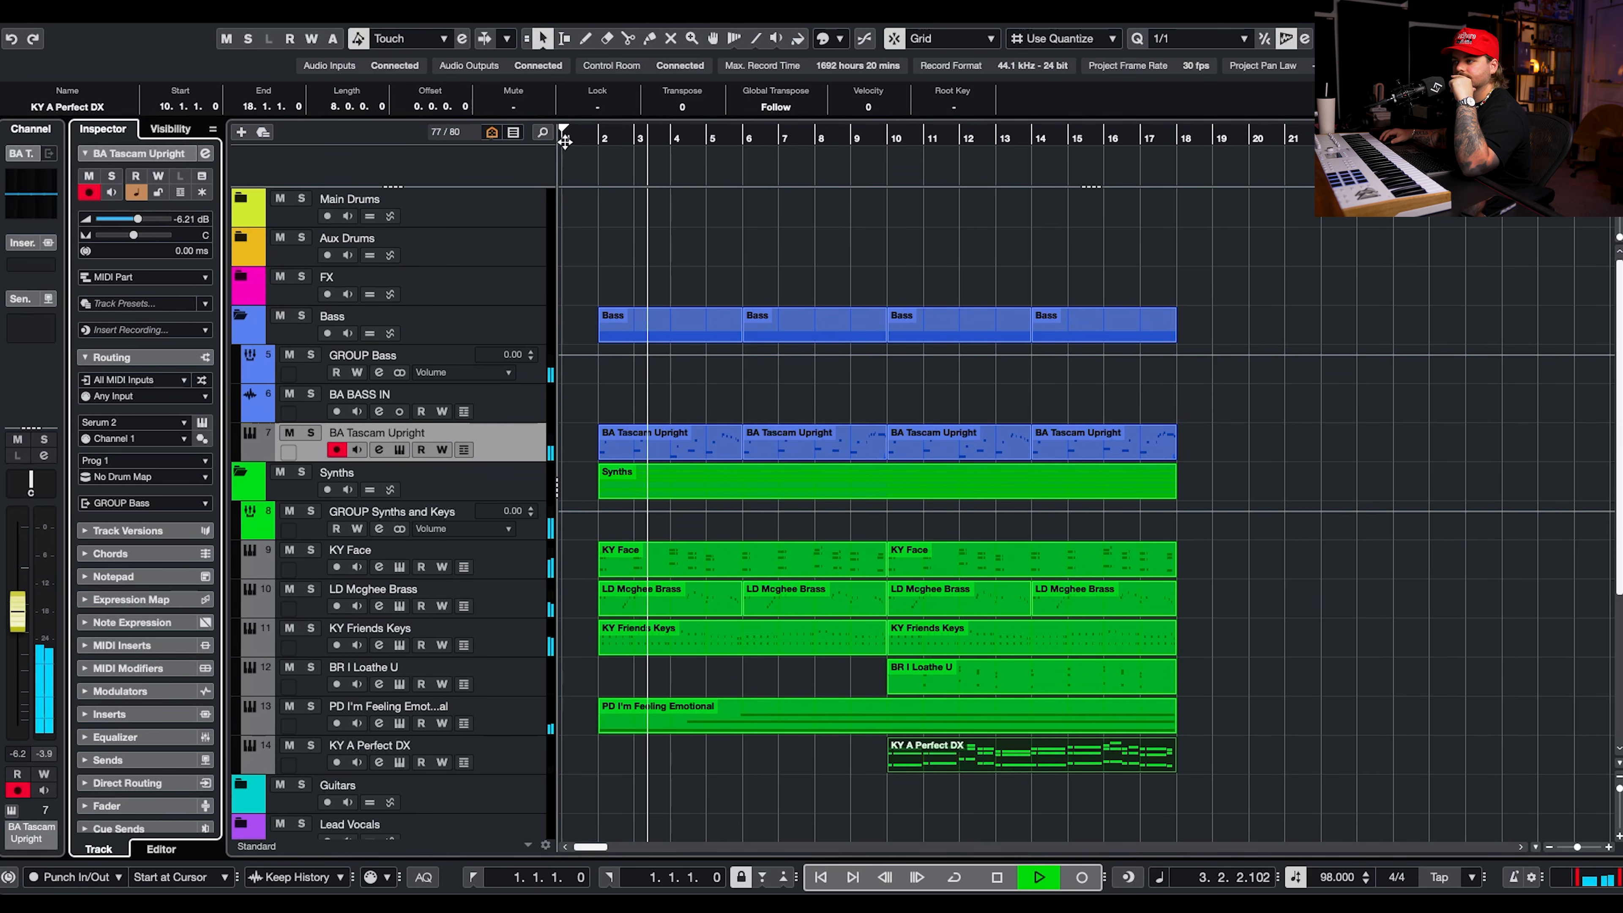
Delete the BA Tascam Upright part in bars 2 to 5 and stop playback.
left_click_drag(637, 392, 719, 439)
key("Delete")
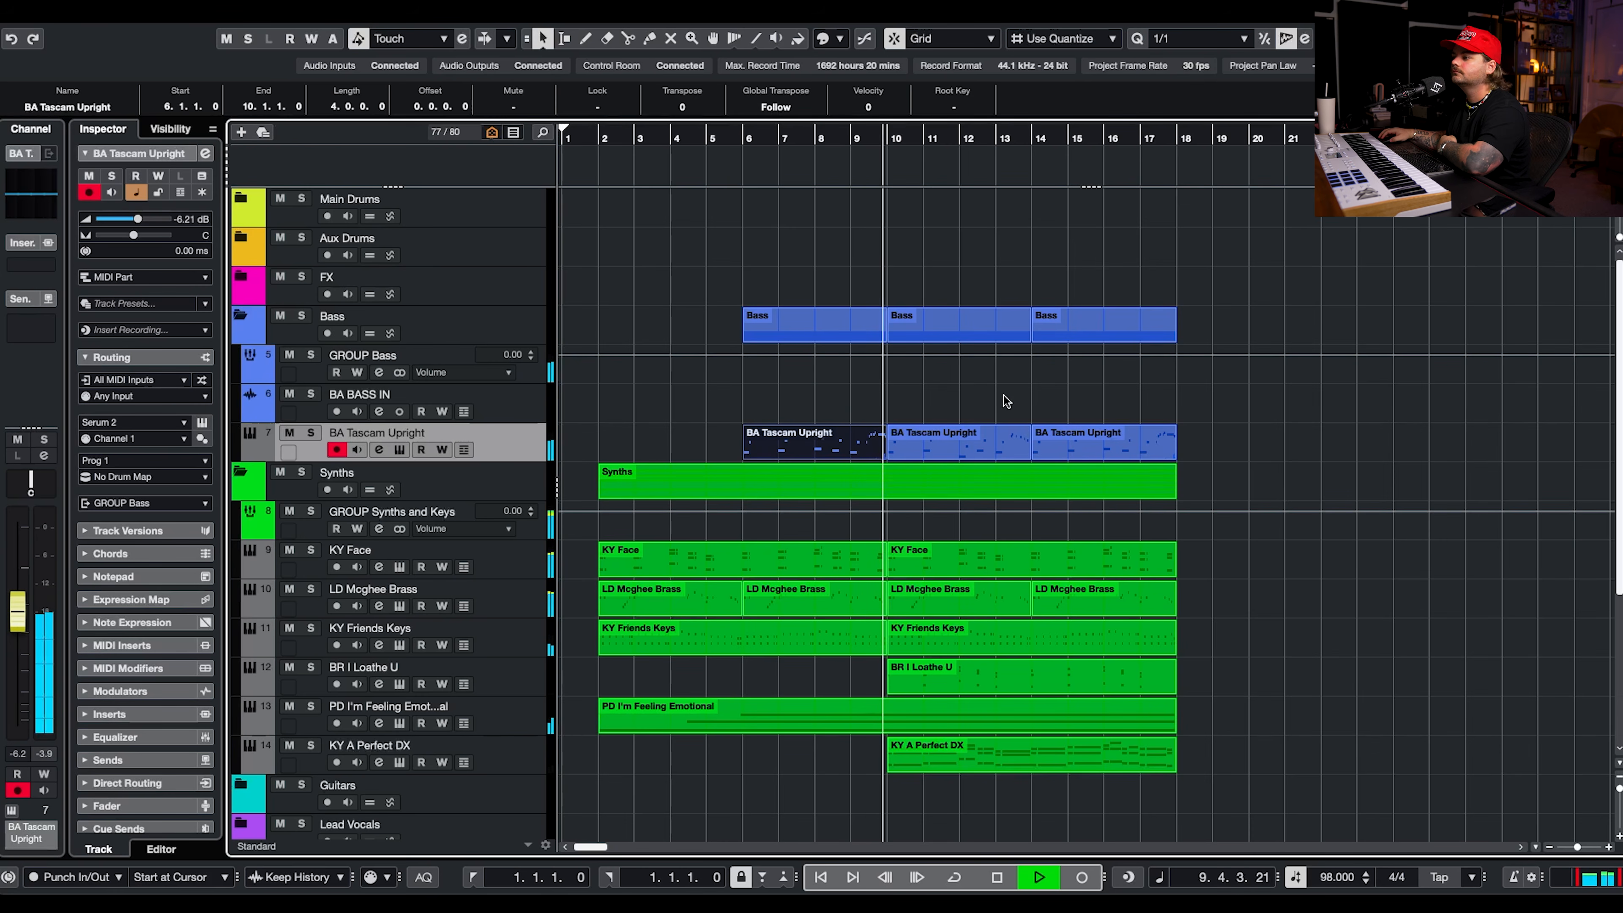
key("space")
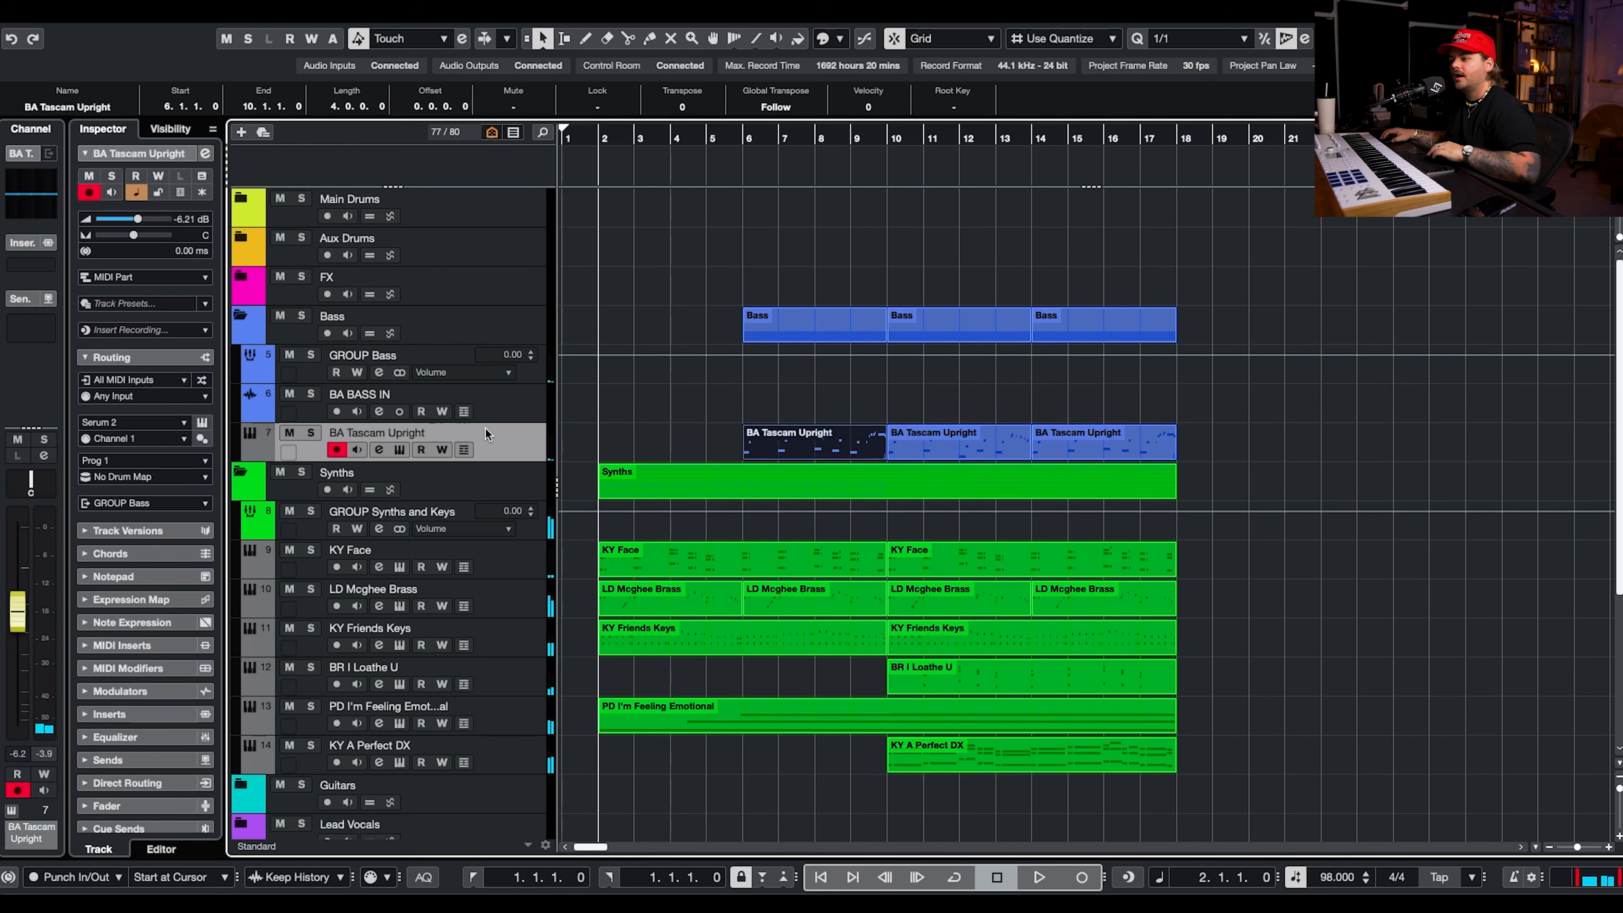
Create an empty duplicate of the BA Tascam Upright track.
right_click(506, 435)
left_click(573, 484)
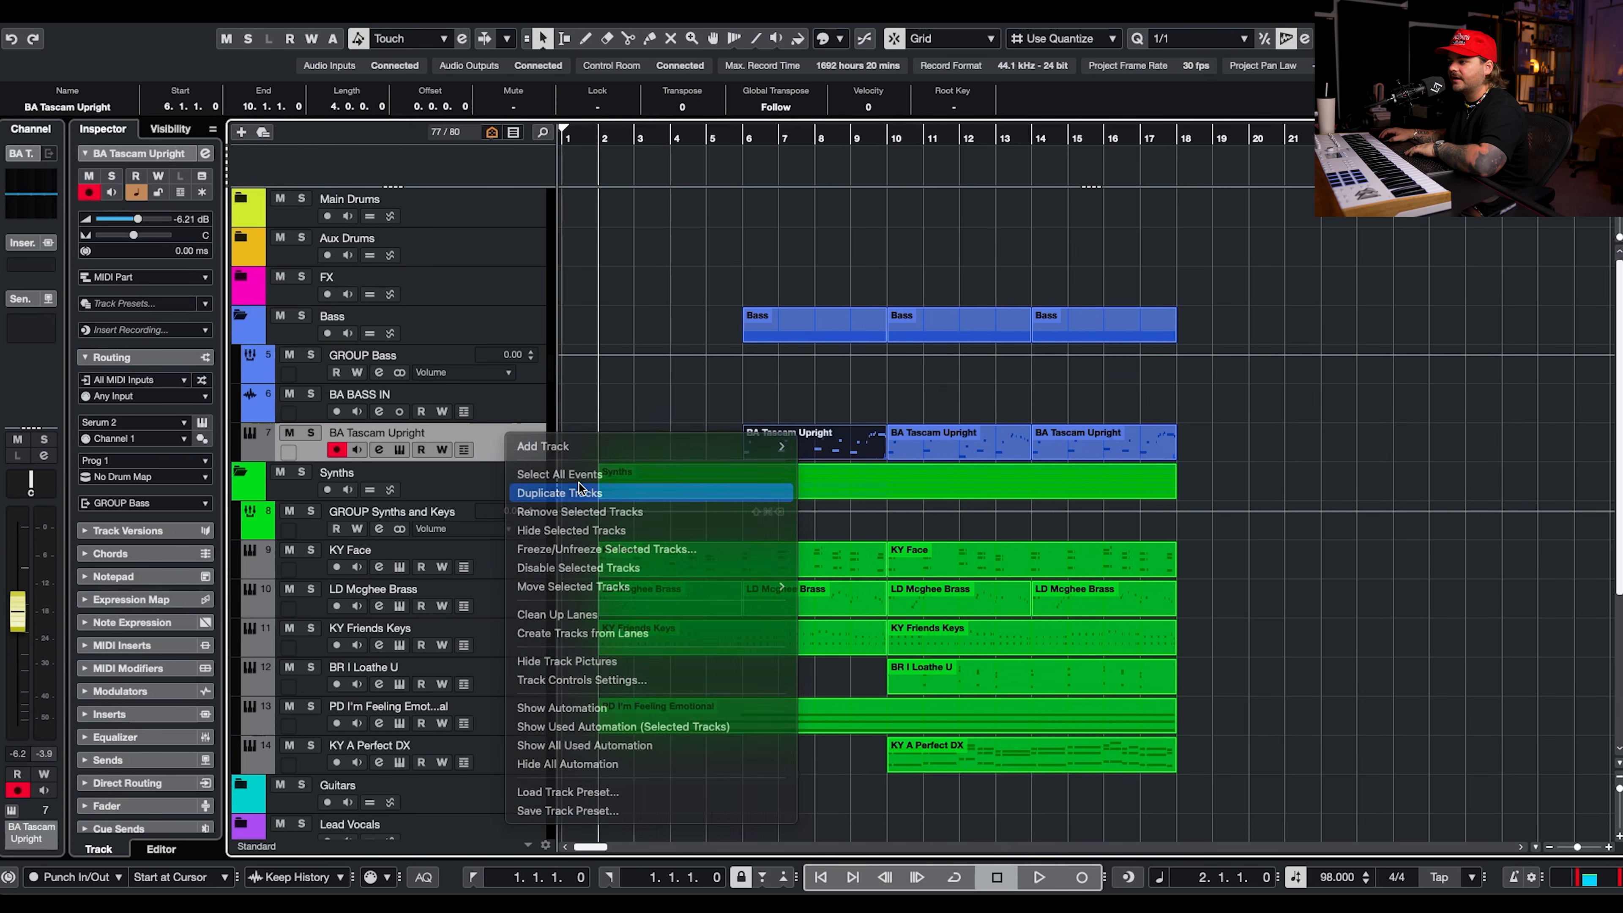
key("h")
key("h")
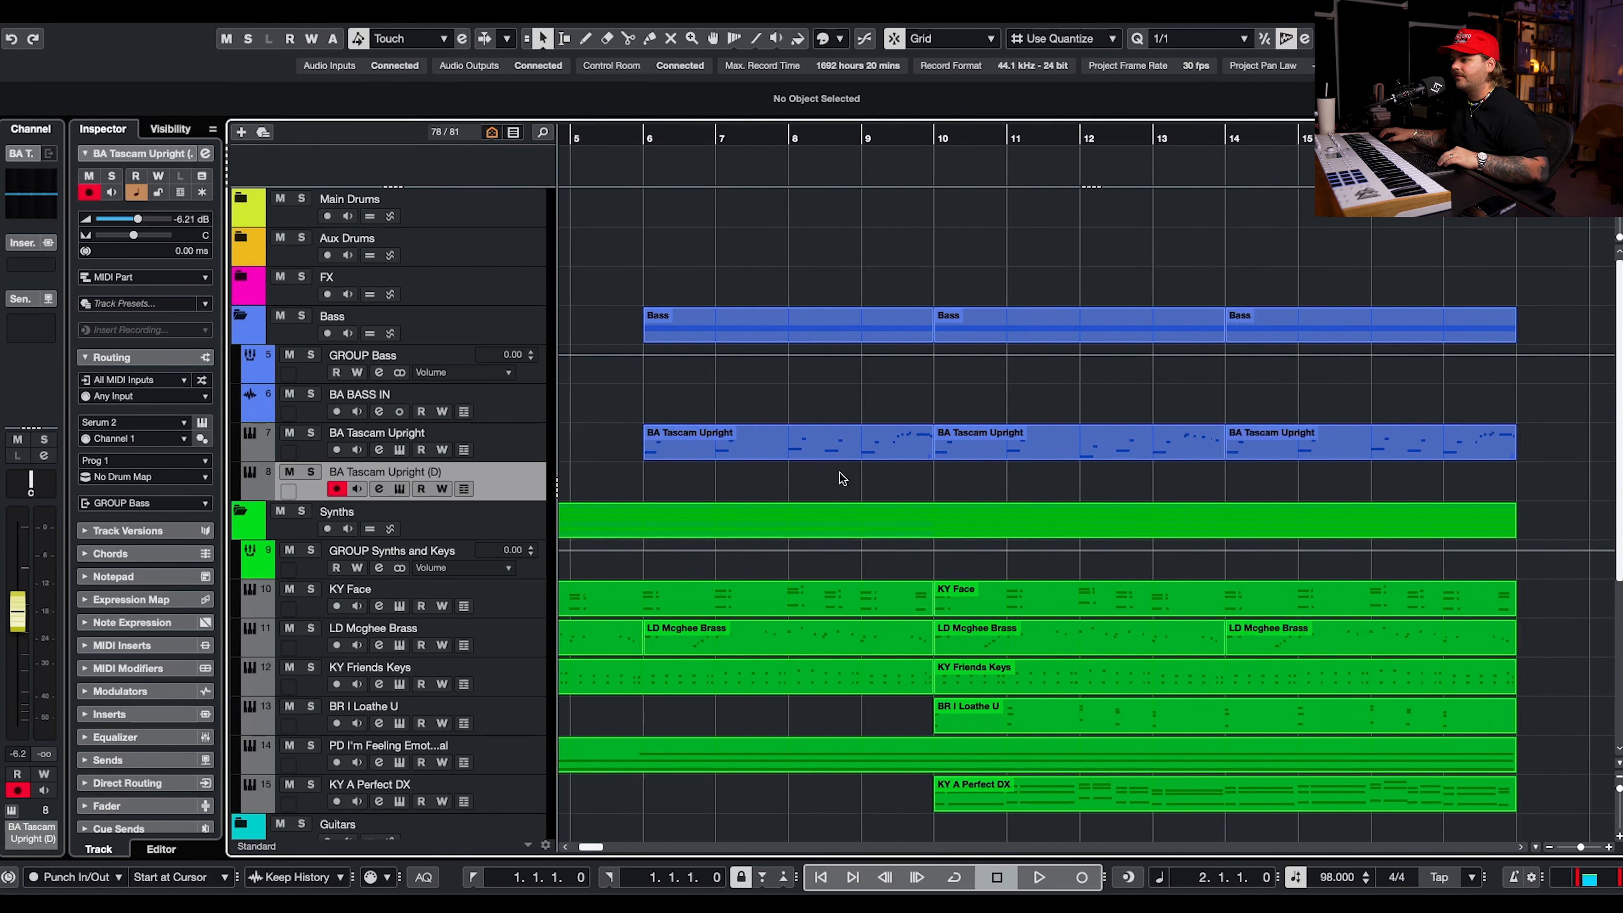
Split the BA Tascam Upright parts just before the closing fills in bars 9, 13 and 17.
scroll(958, 455, "right", 5)
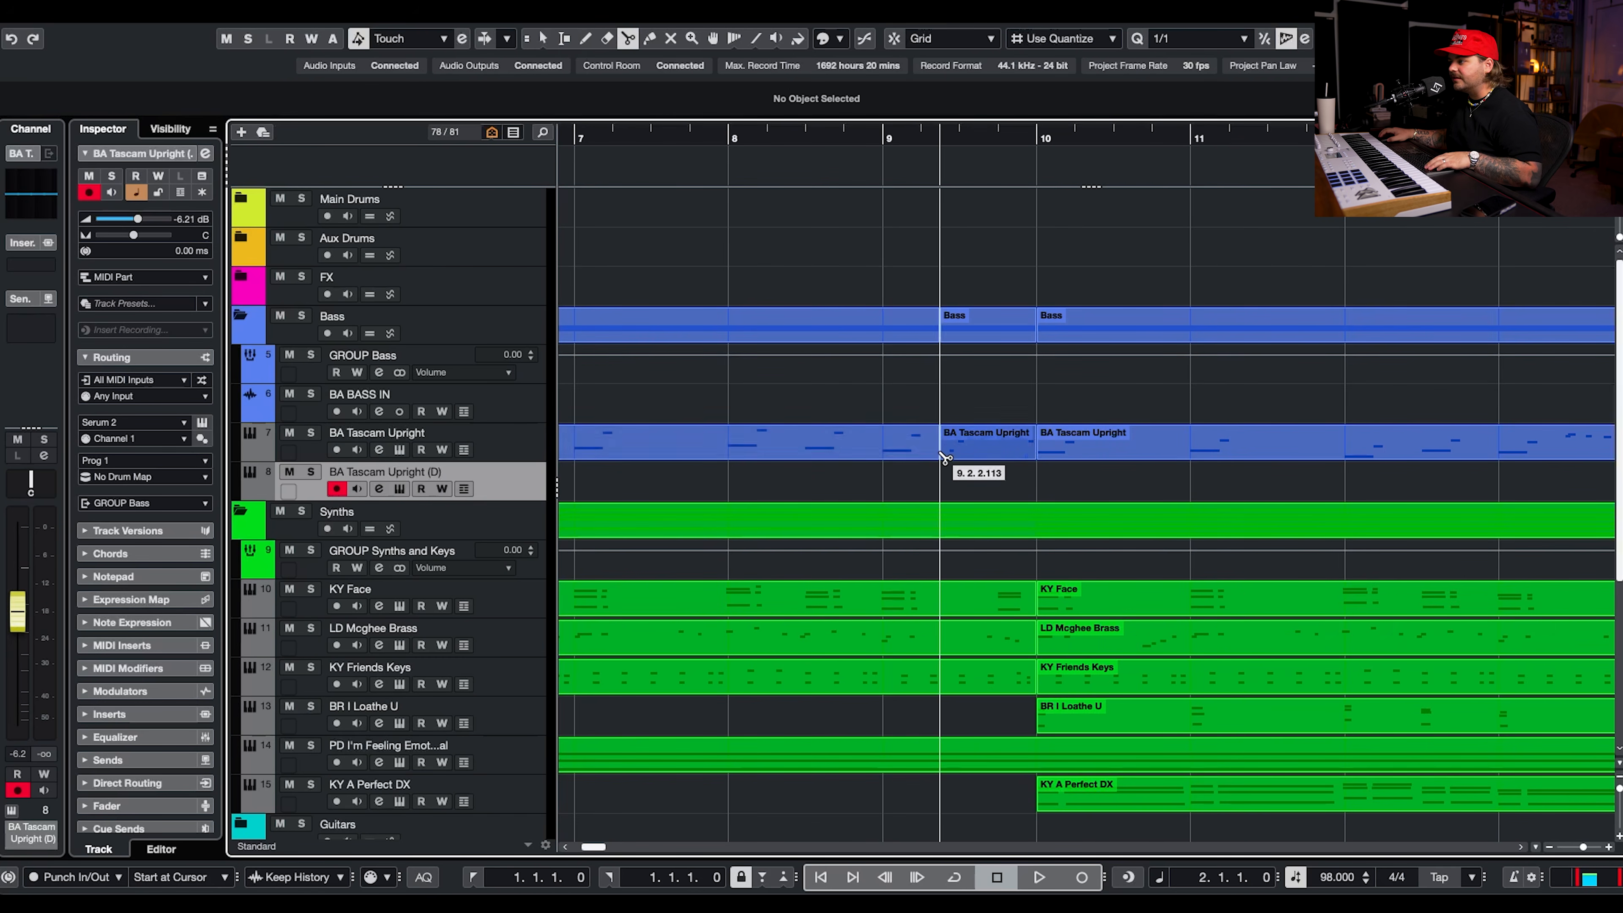
left_click(1167, 456)
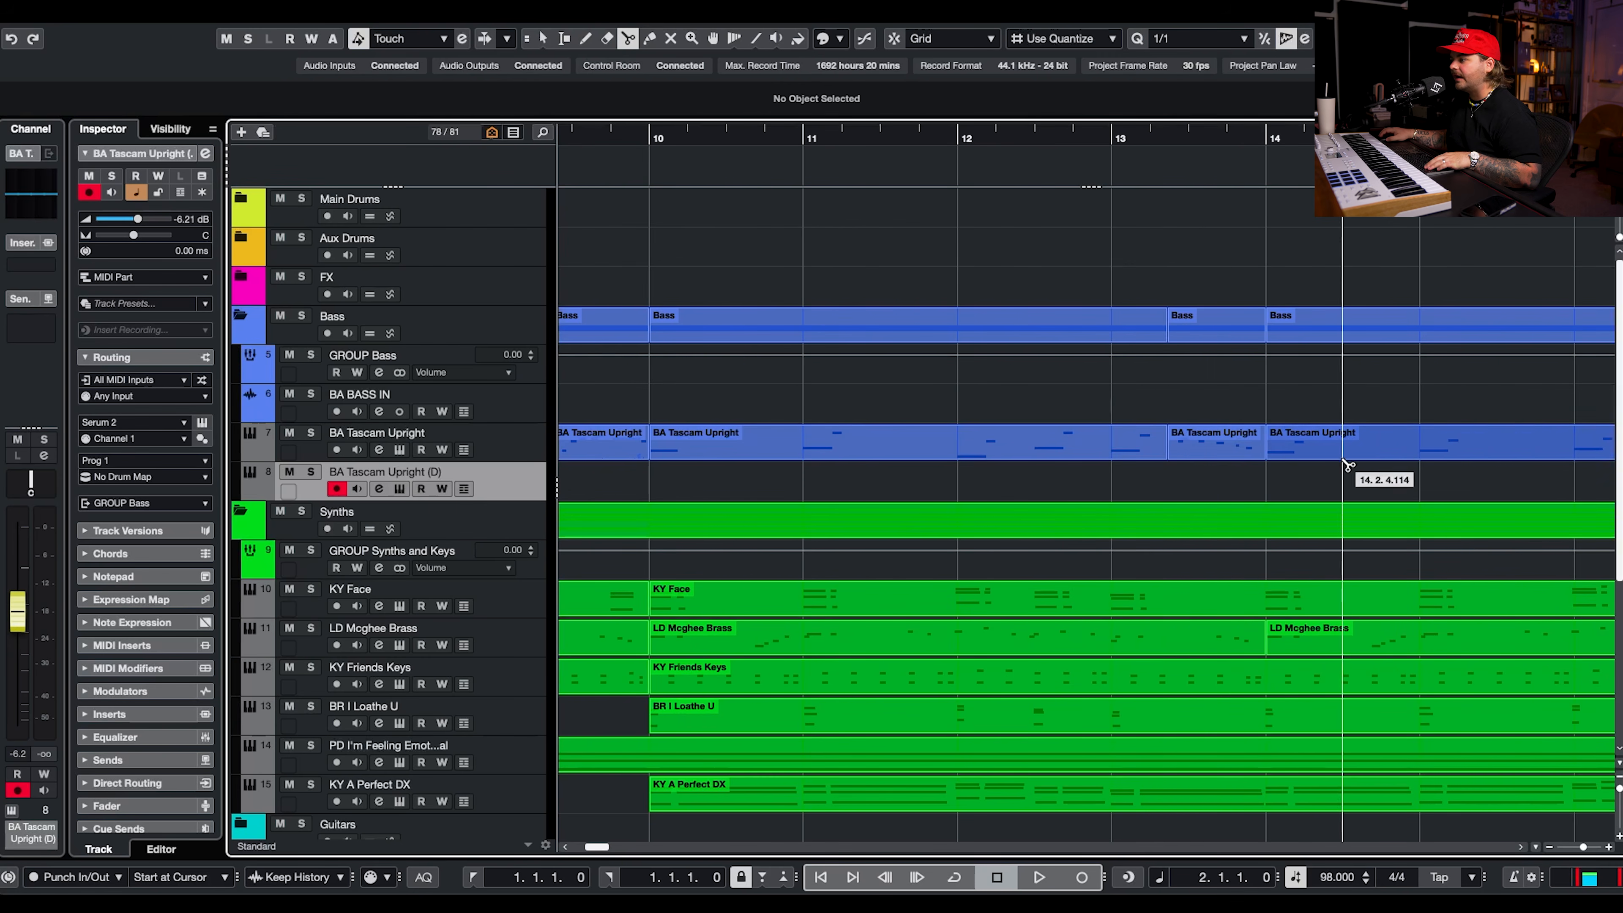
scroll(1329, 460, "right", 5)
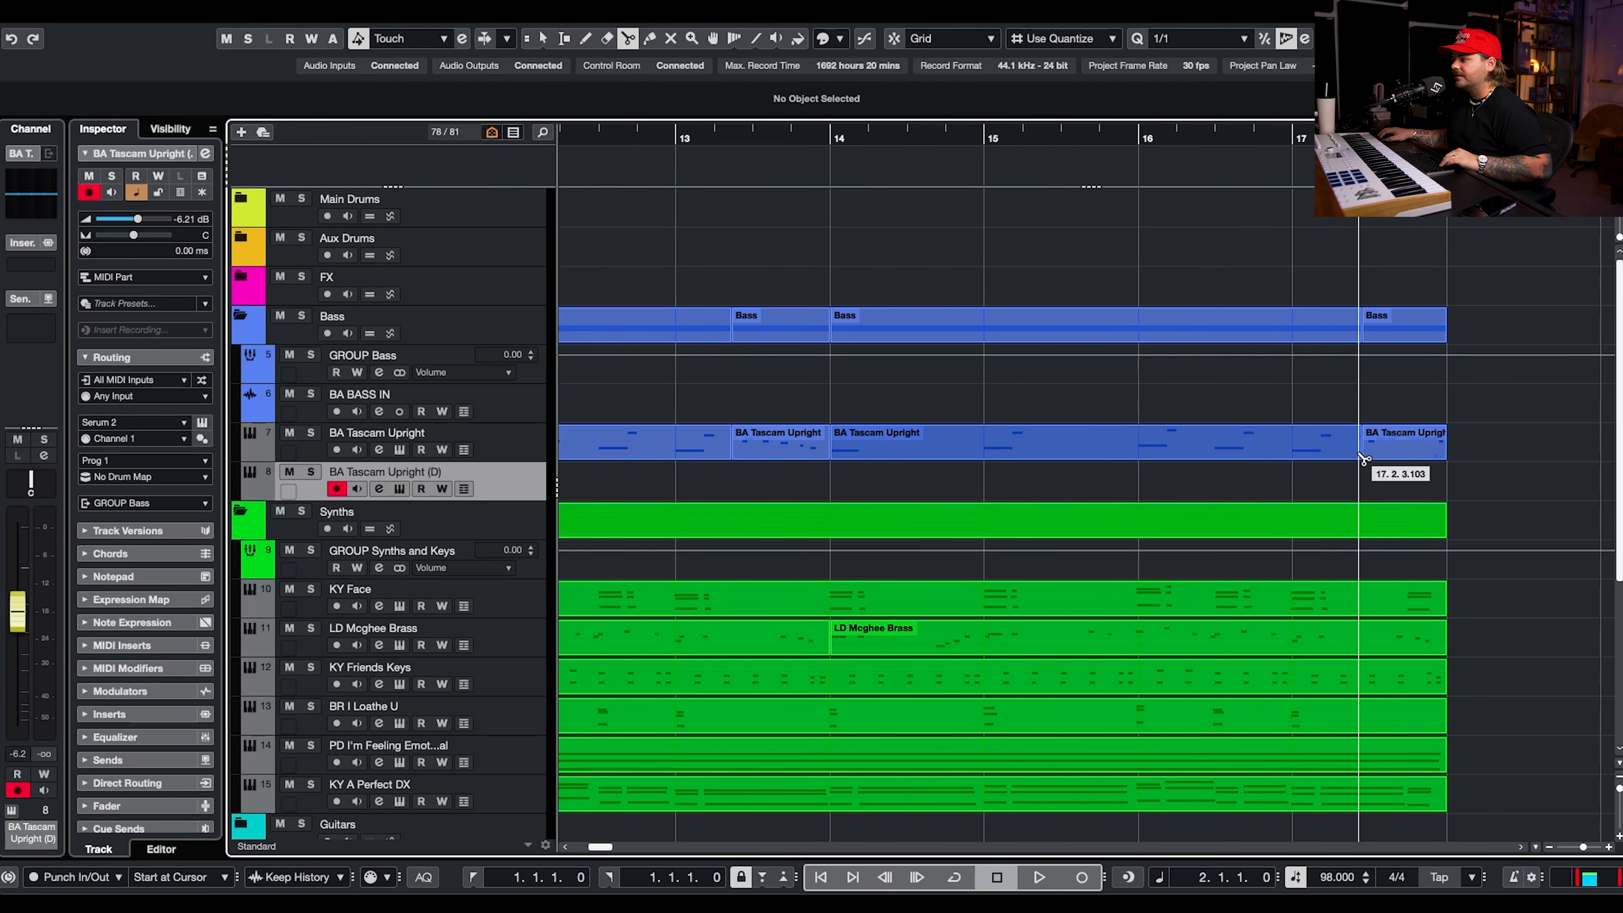
left_click(1362, 455)
key("1")
Move the three split-off bass fills in bars 9, 13 and 17 down onto the duplicated track at the same positions.
scroll(1348, 449, "down", 5)
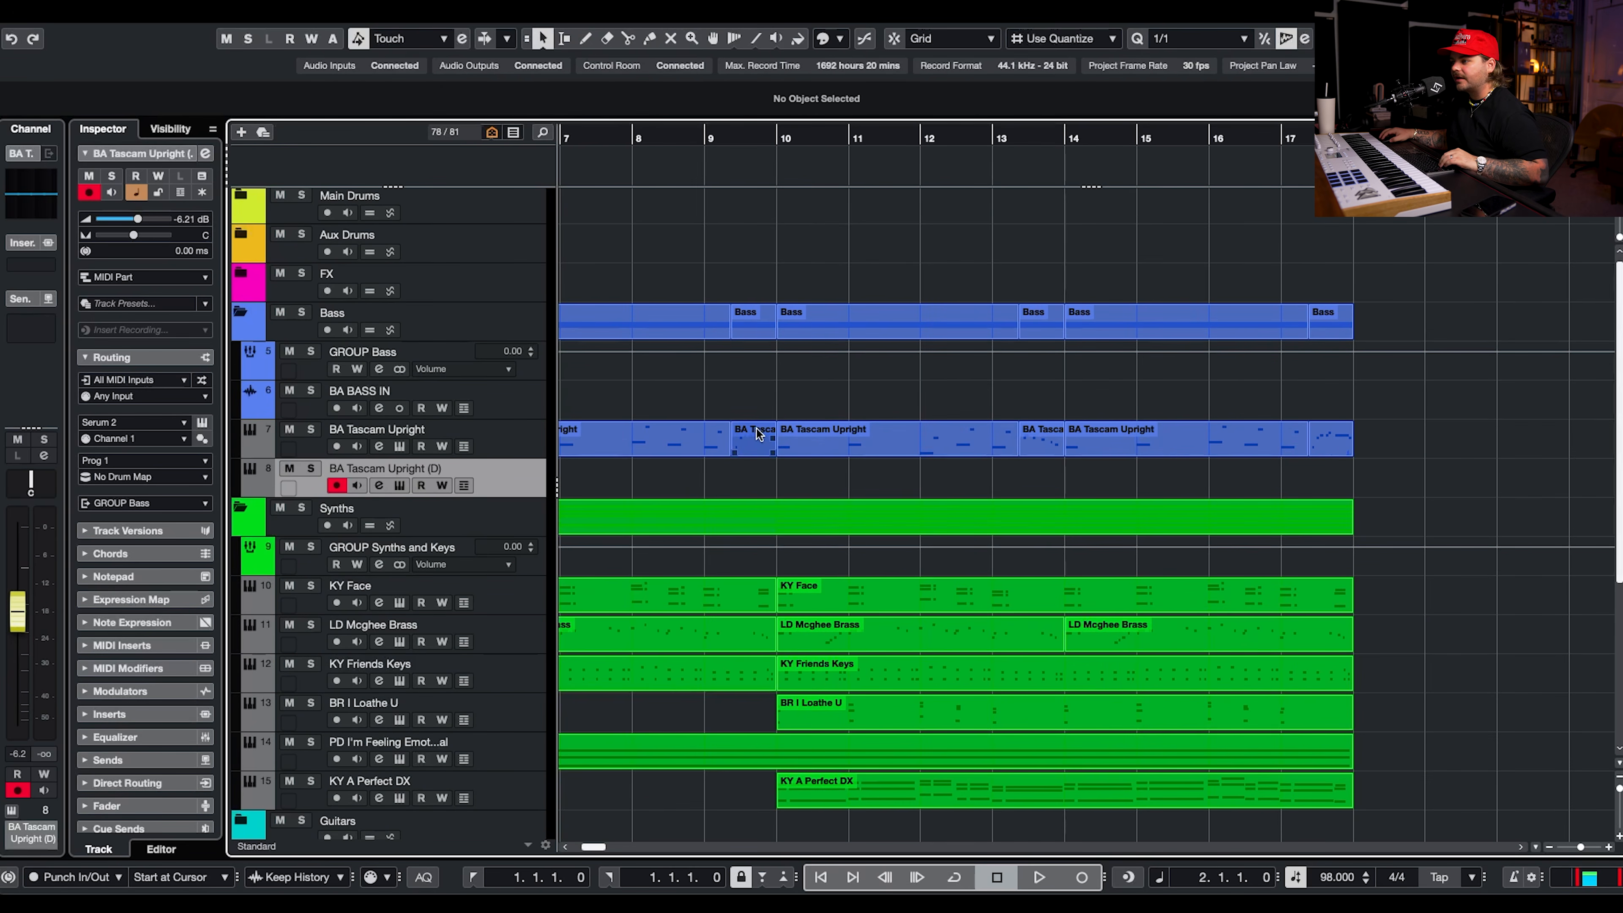
left_click(755, 442)
left_click(1332, 442, "shift")
left_click_drag(747, 446, 739, 473)
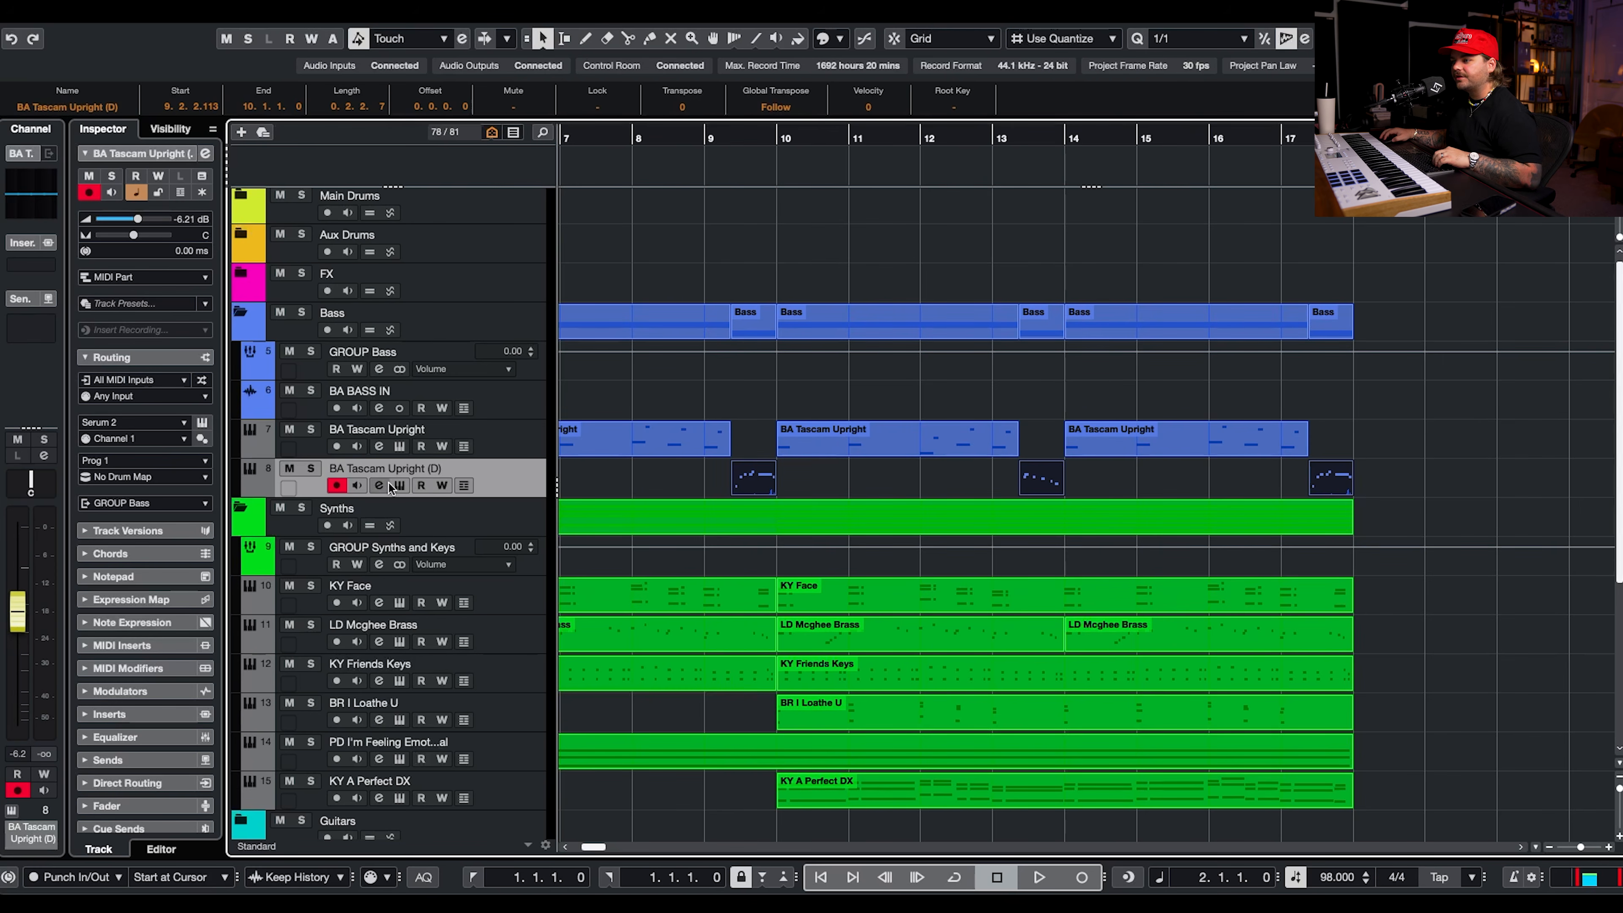
Solo the duplicated bass track and load the GT - Rockman guitar preset from the Make Pop Music Poptopia 2 pack in its Serum 2.
double_click(375, 470)
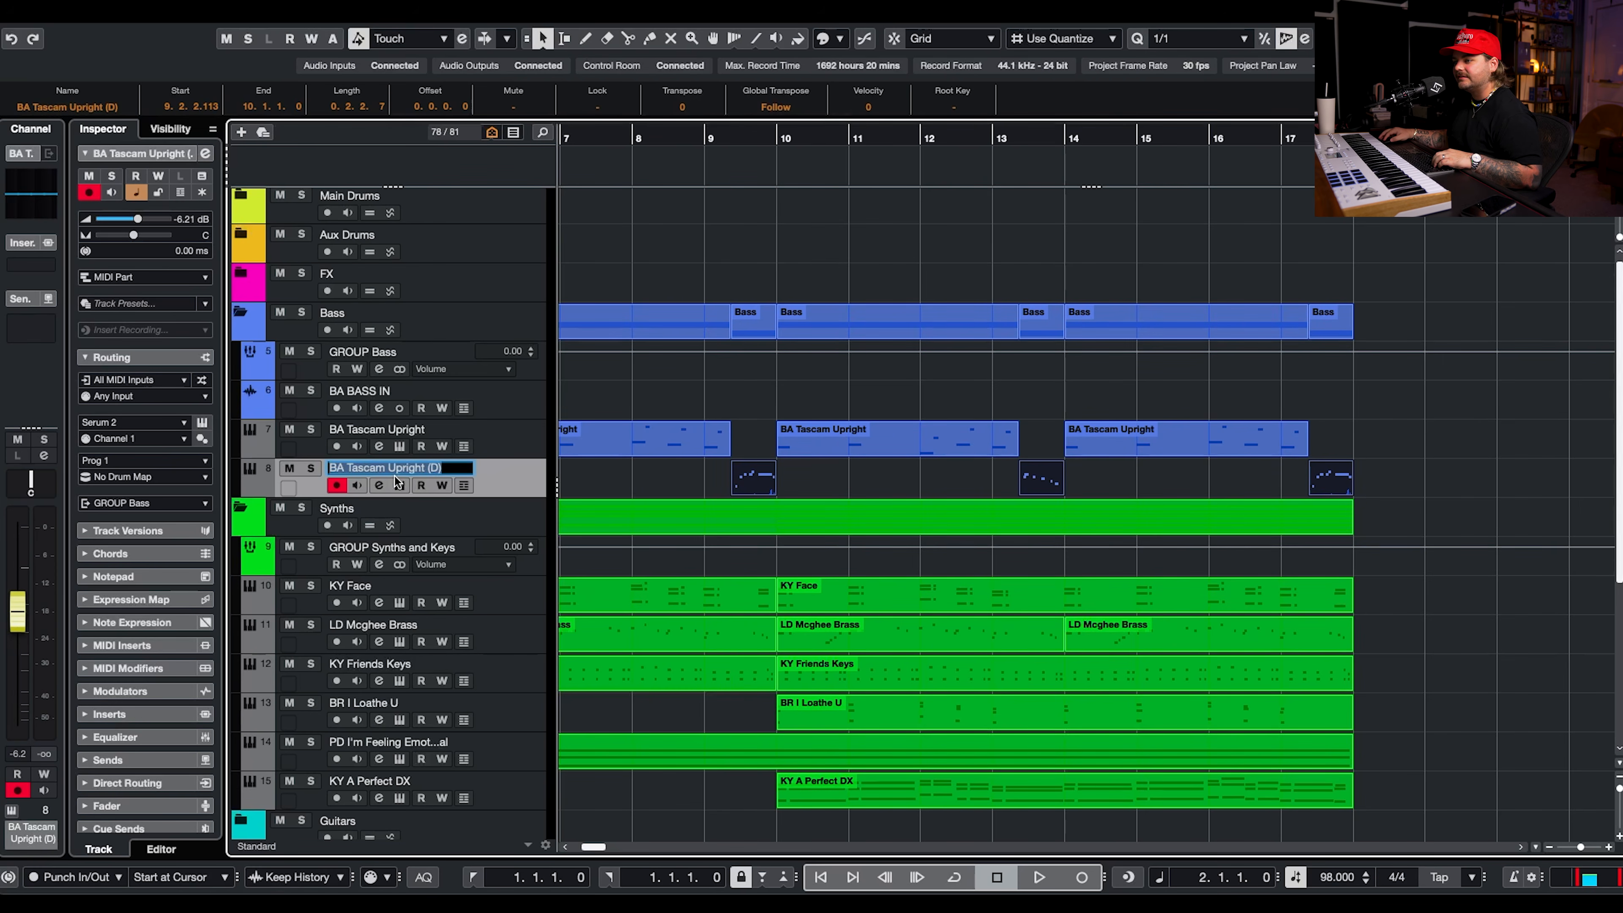
left_click(311, 467)
left_click(400, 486)
left_click(1038, 194)
mouse_move(1435, 231)
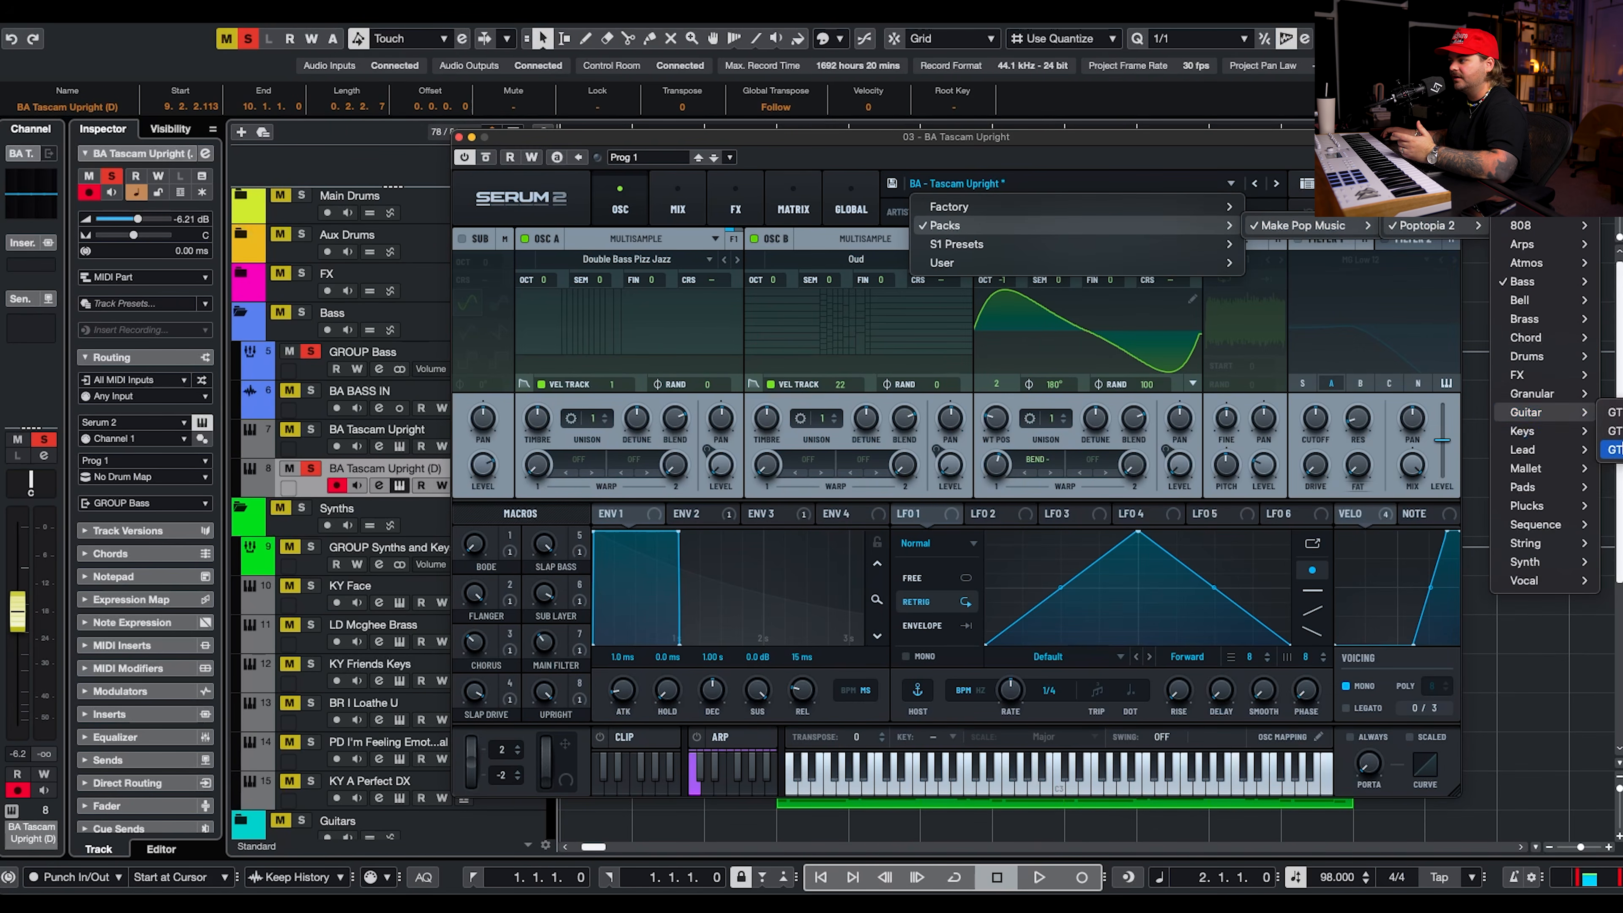
left_click(1617, 450)
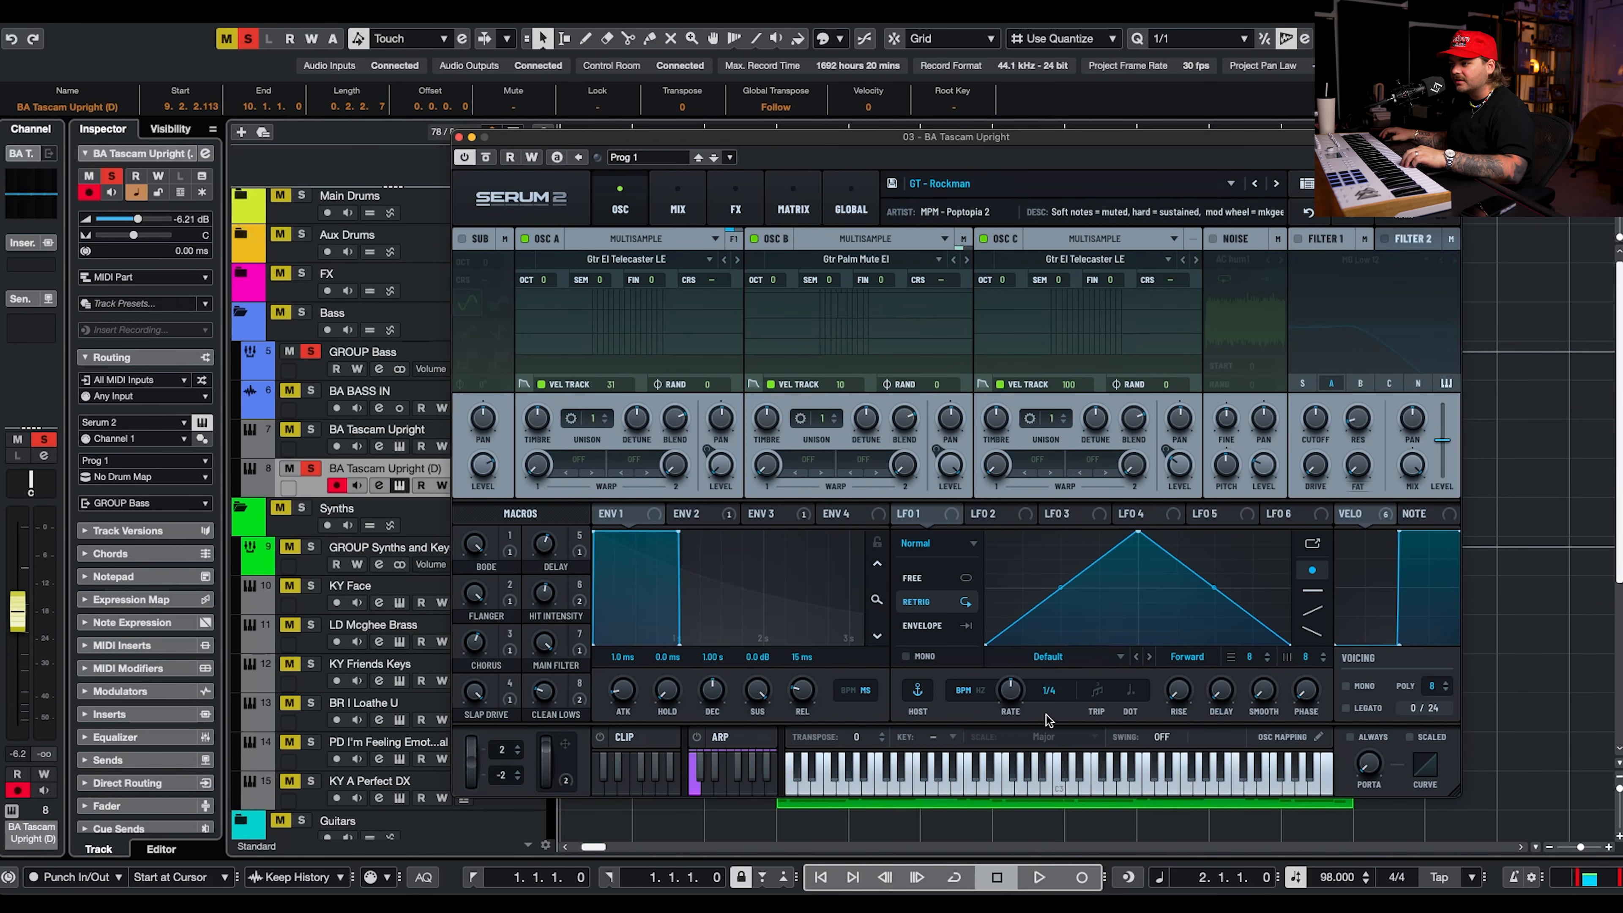
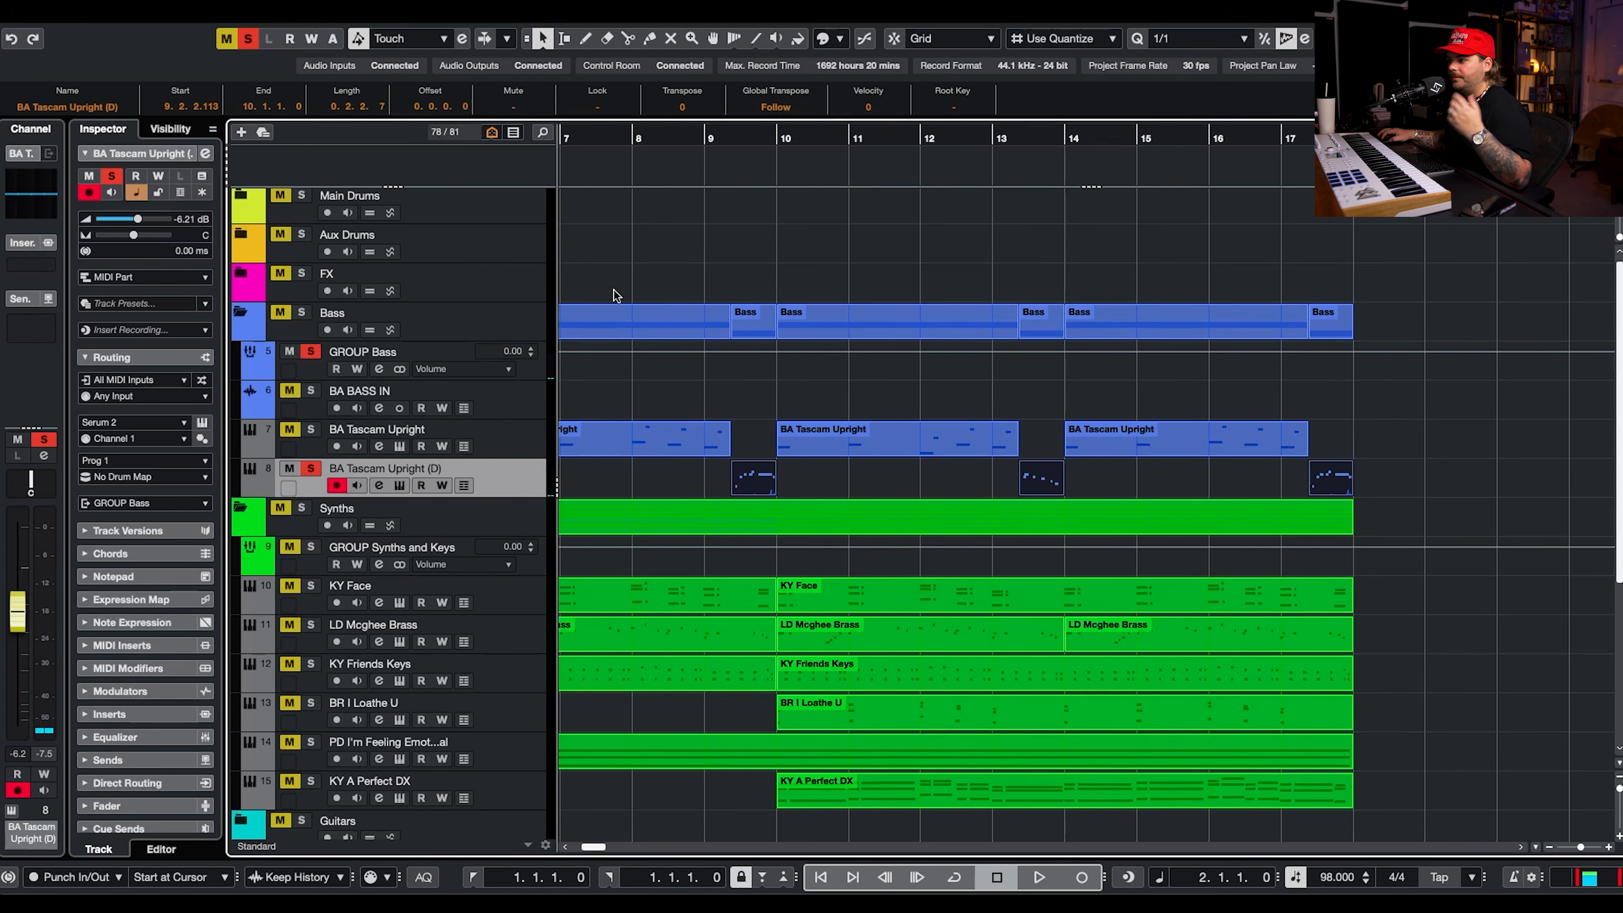
Reshape the velocities of the bar 9 fill's opening notes into a rising ramp and lower the bar 13 fill's first note.
double_click(723, 134)
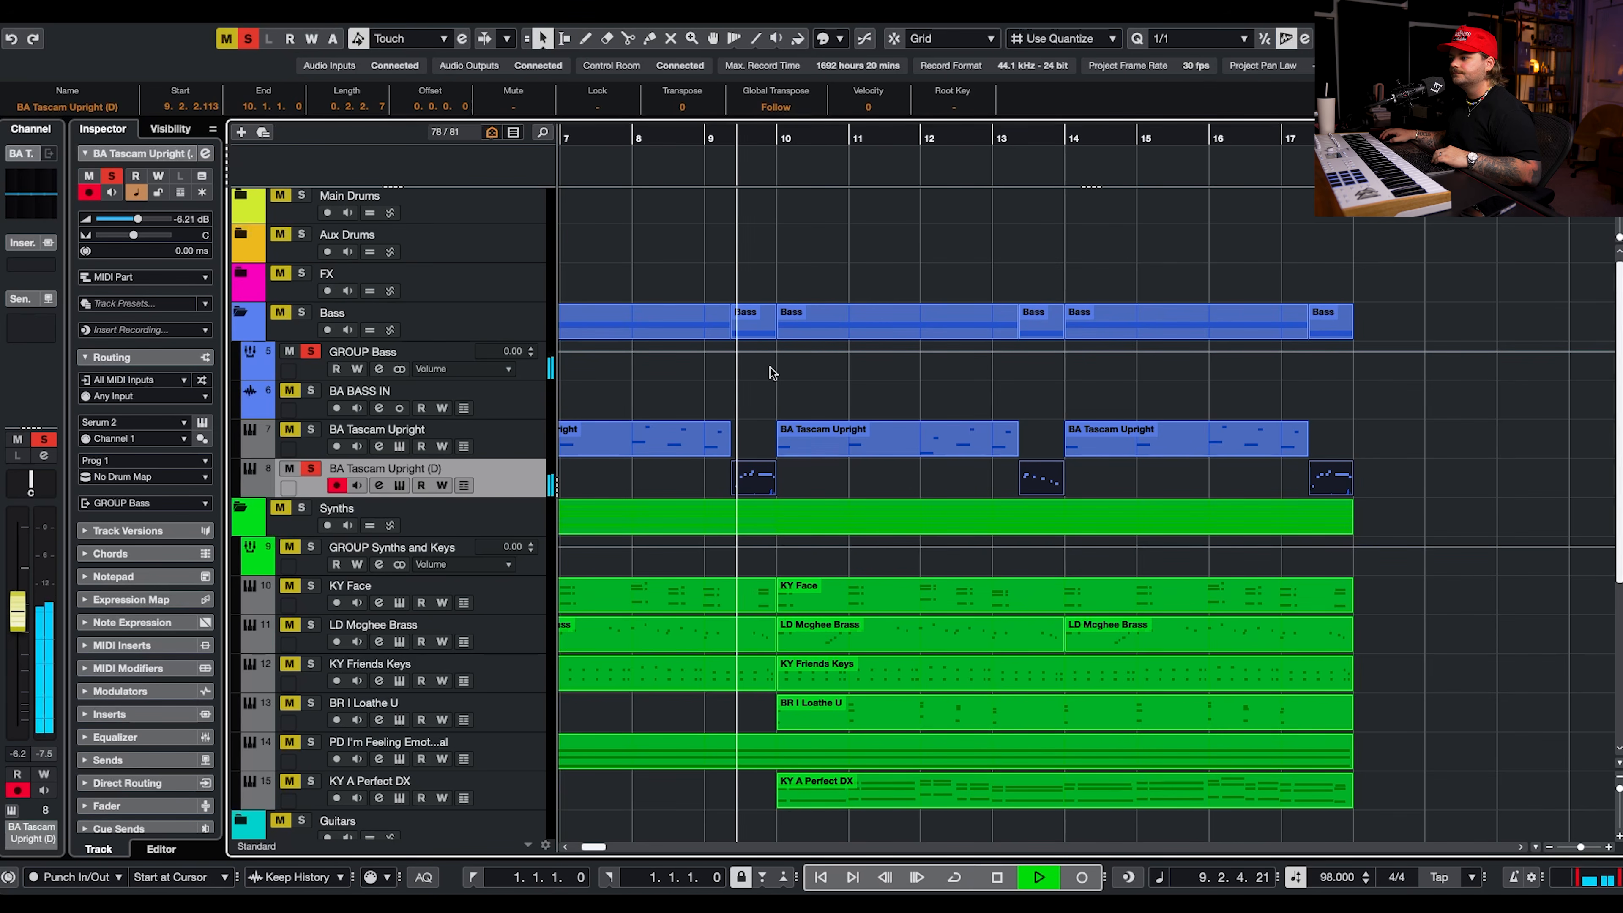
scroll(764, 445, "down", 1)
key("space")
key("Return")
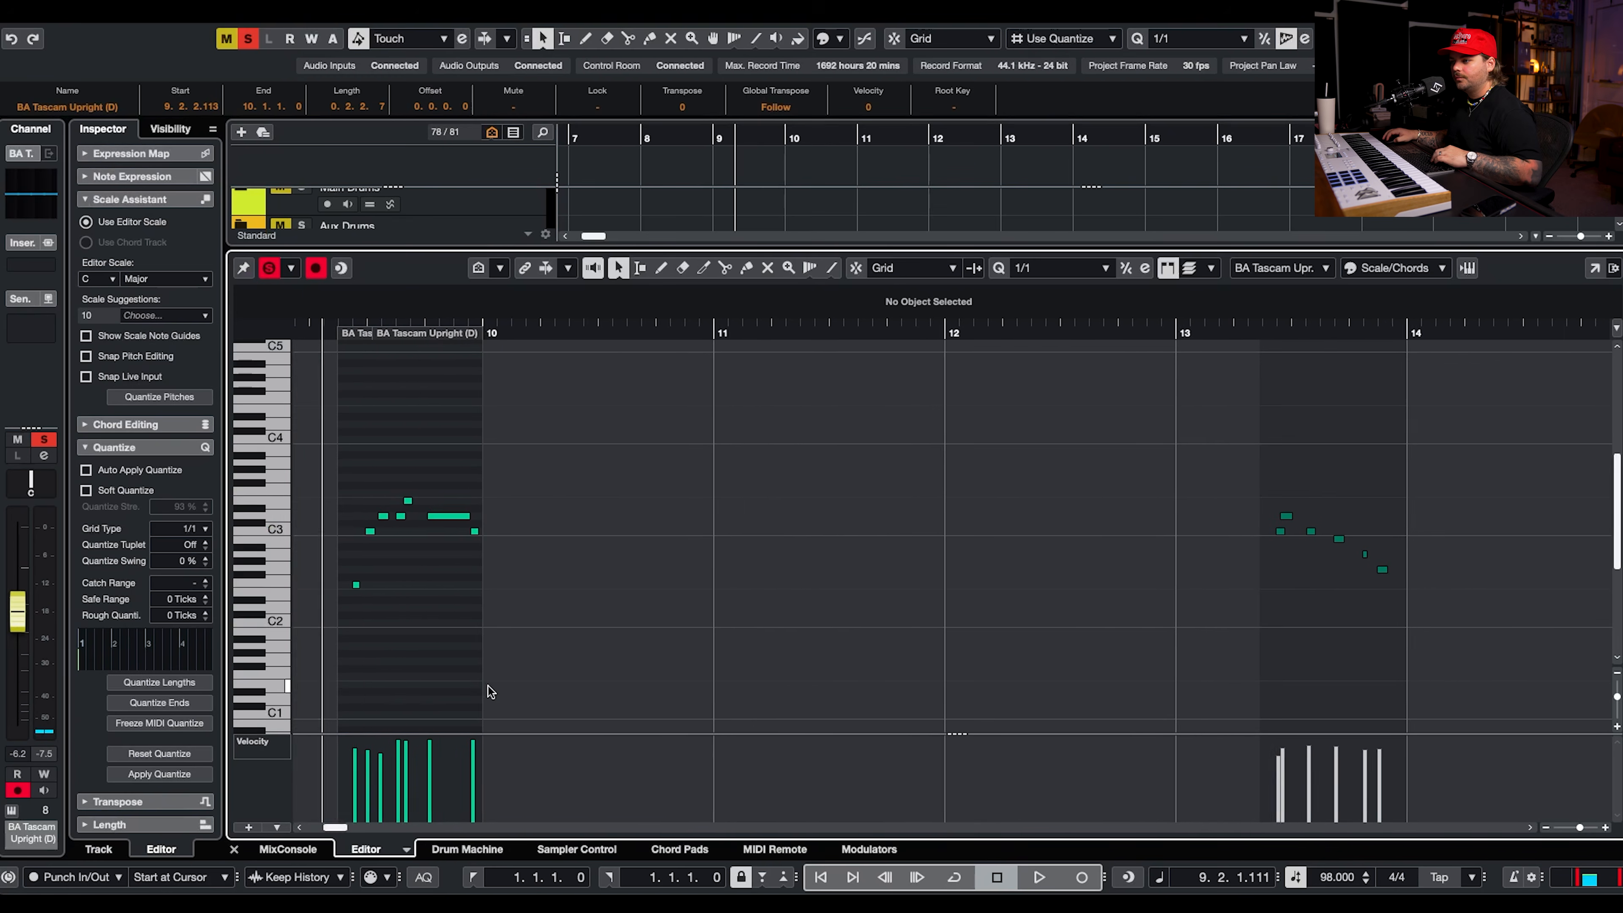
scroll(489, 692, "left", 2)
left_click(400, 790)
left_click_drag(401, 790, 453, 761)
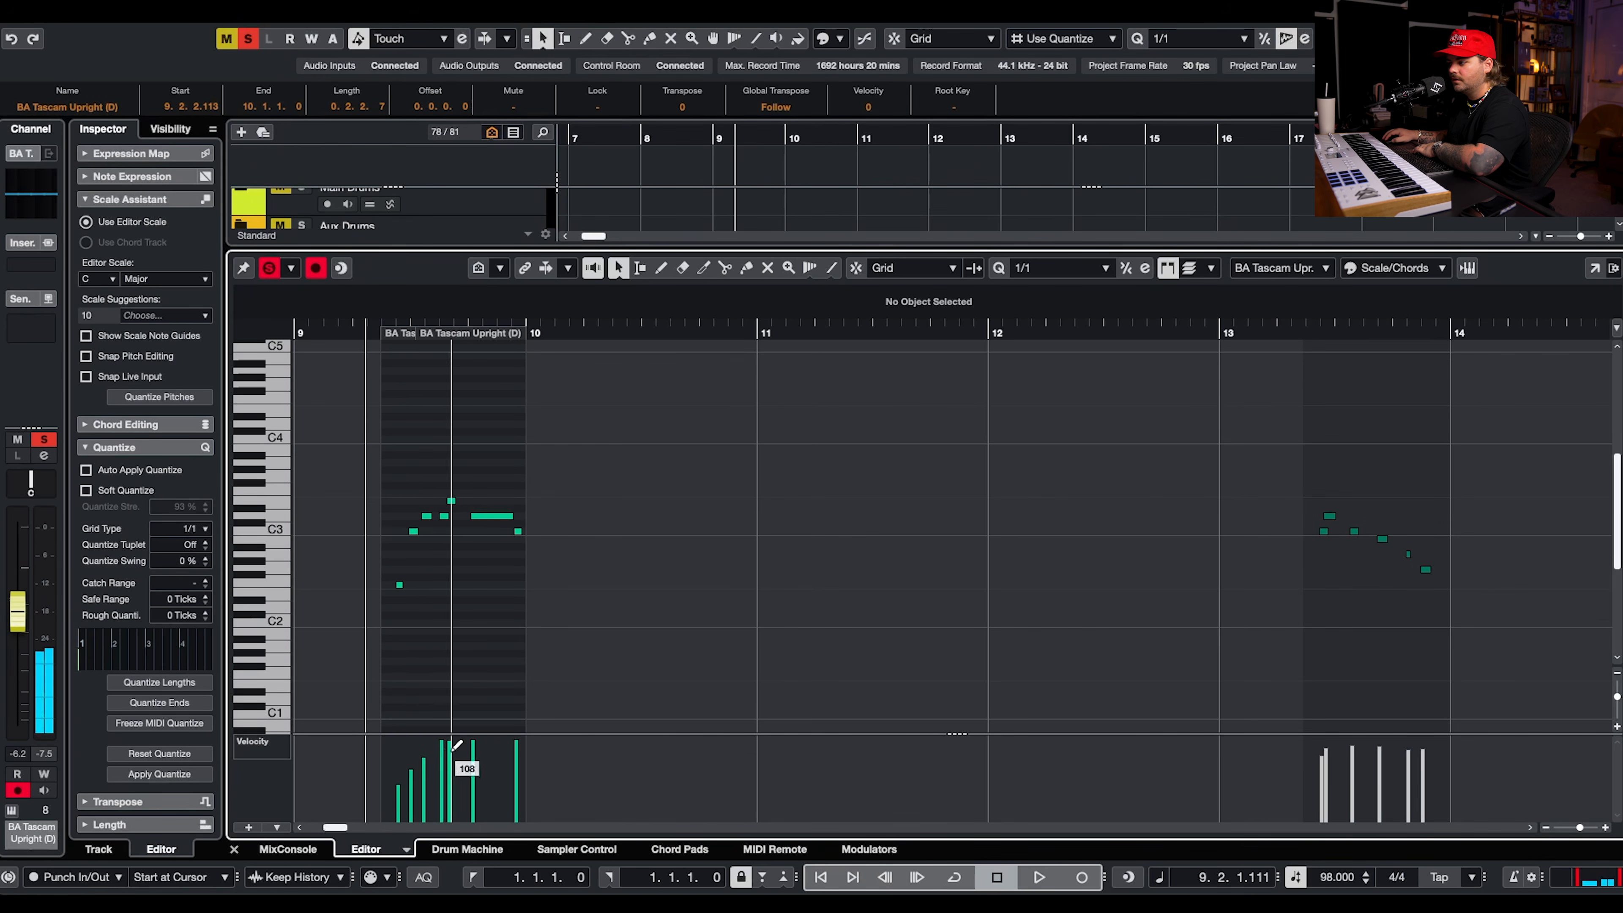
left_click(1329, 743)
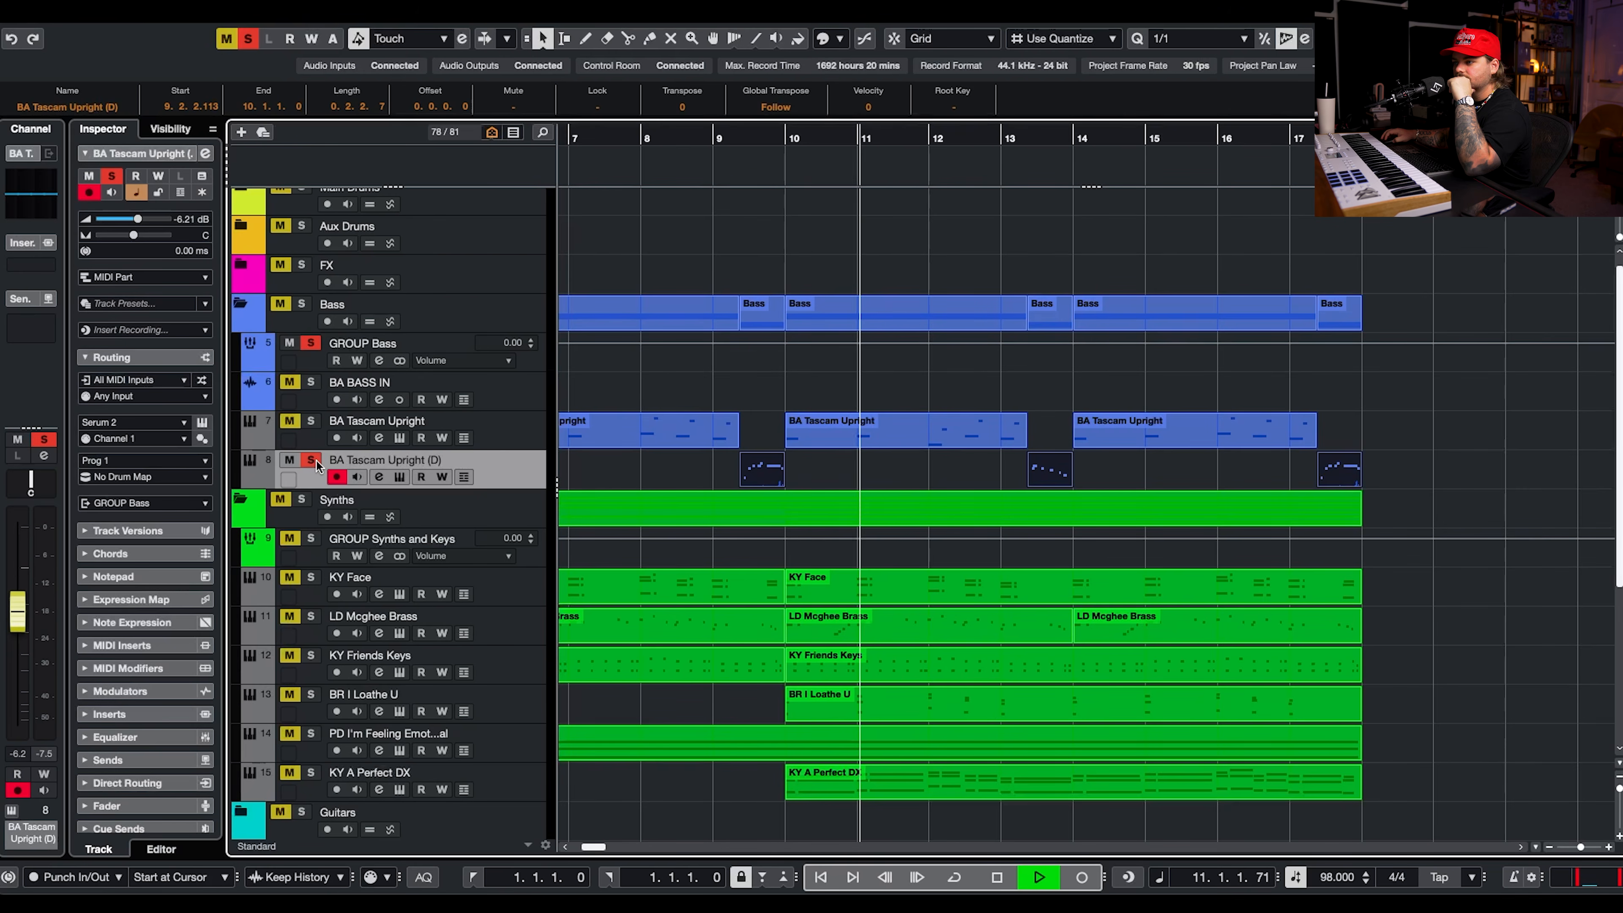
Unsolo the duplicated bass track, audition it from bar 9, and set its volume to -2.17 dB and pan to R64.
left_click(310, 460)
left_click(720, 139)
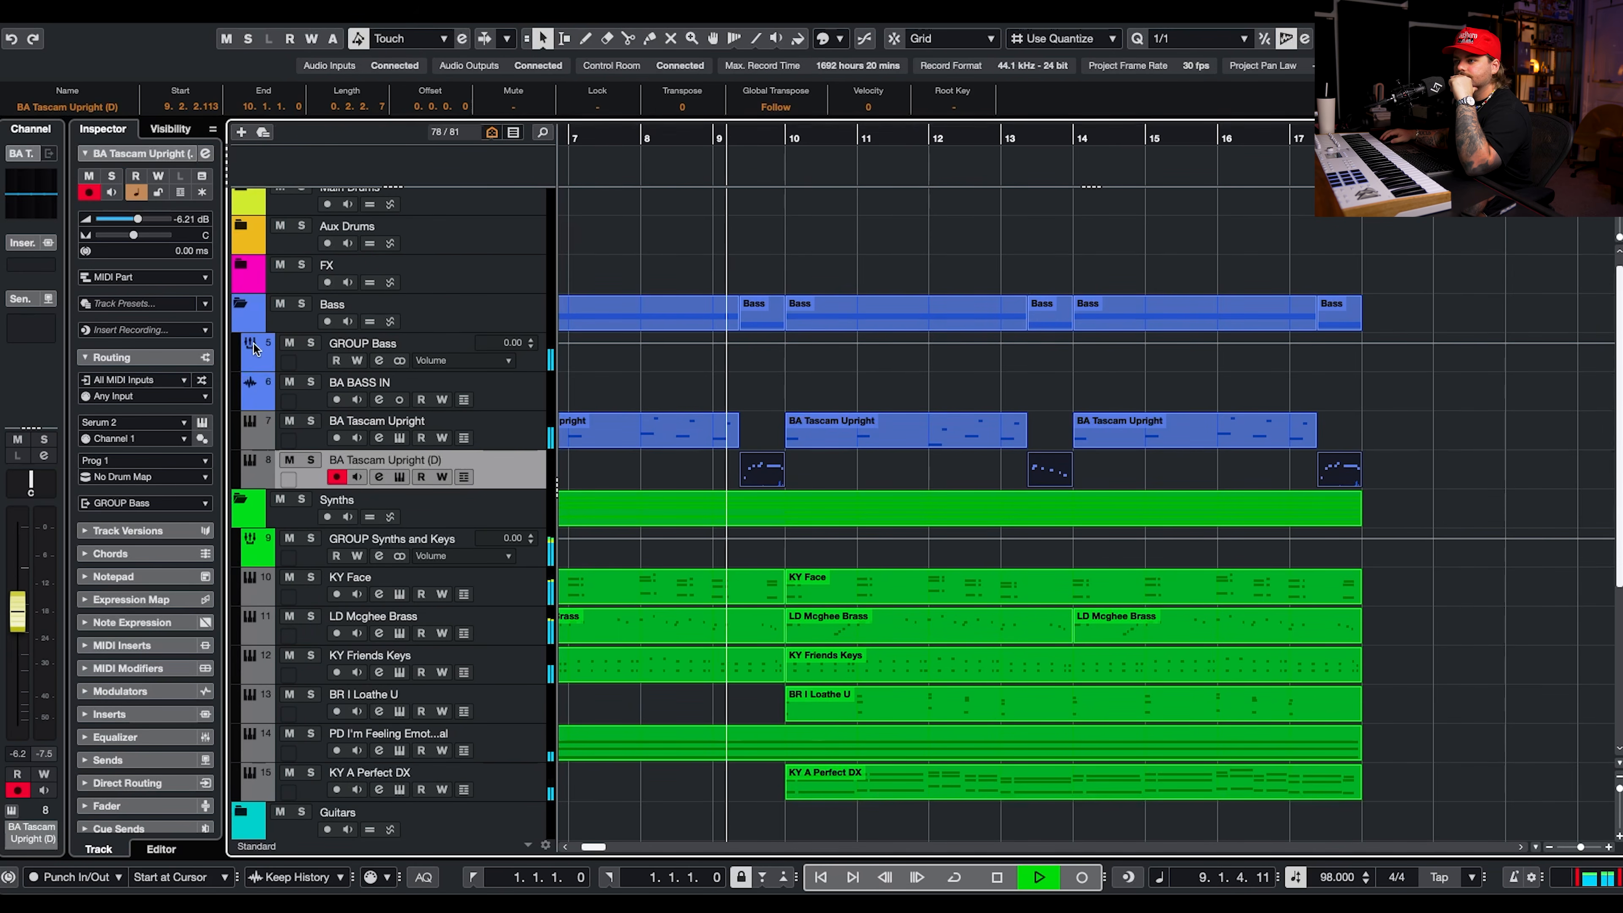
left_click_drag(138, 218, 148, 219)
key("space")
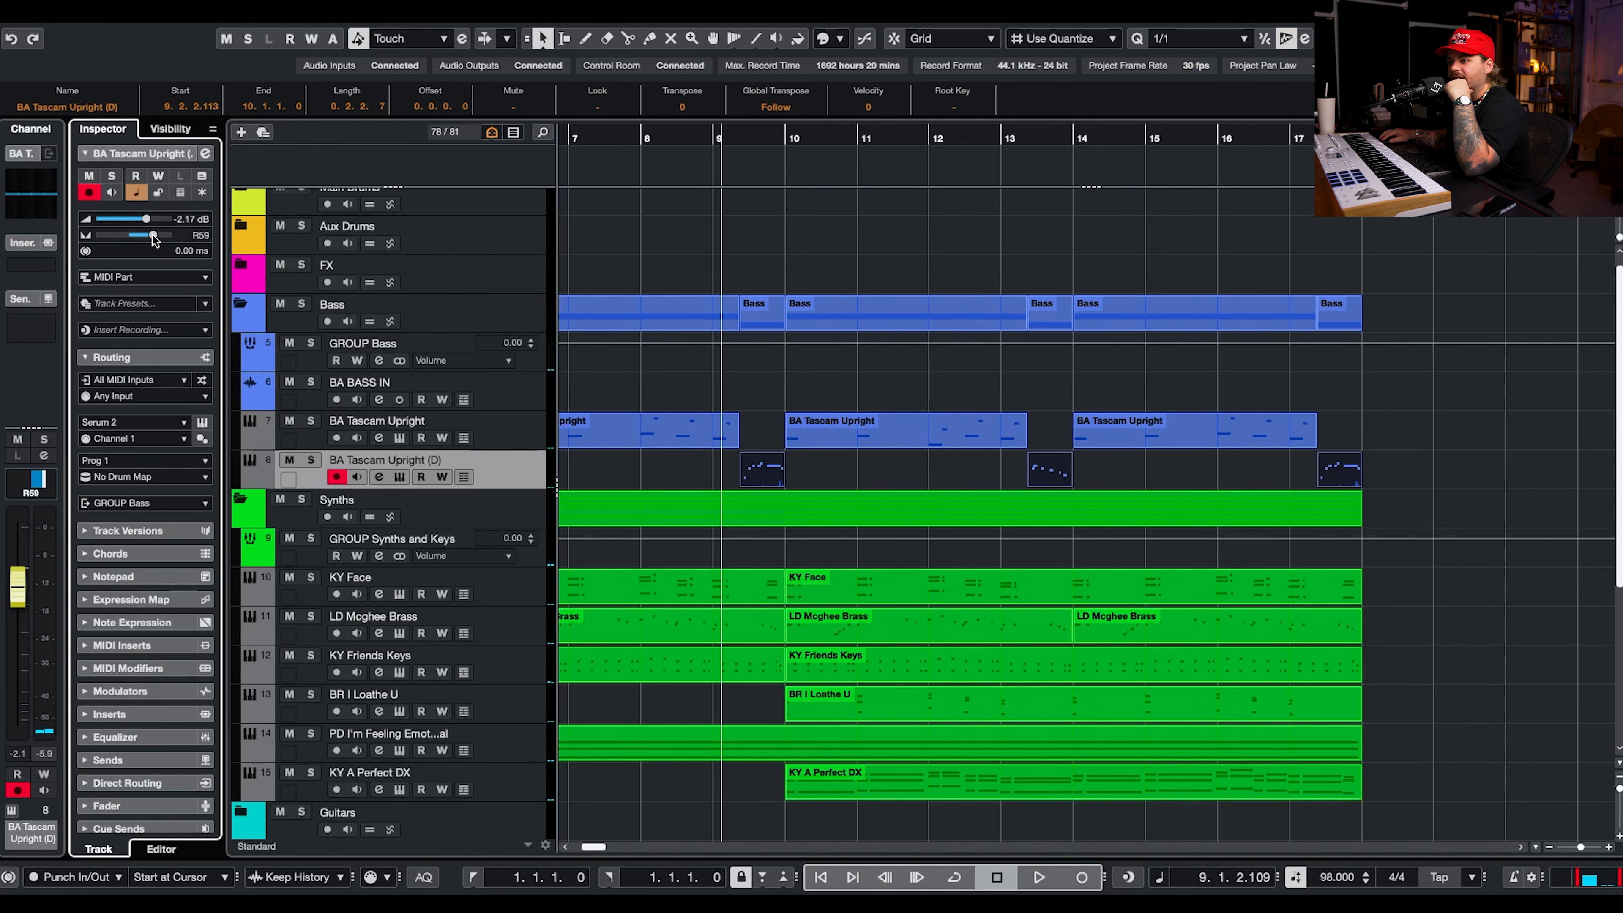
Solo the duplicated track and raise the Hit Intensity macro in its Serum 2 GT - Rockman preset.
left_click(399, 477)
left_click(310, 460)
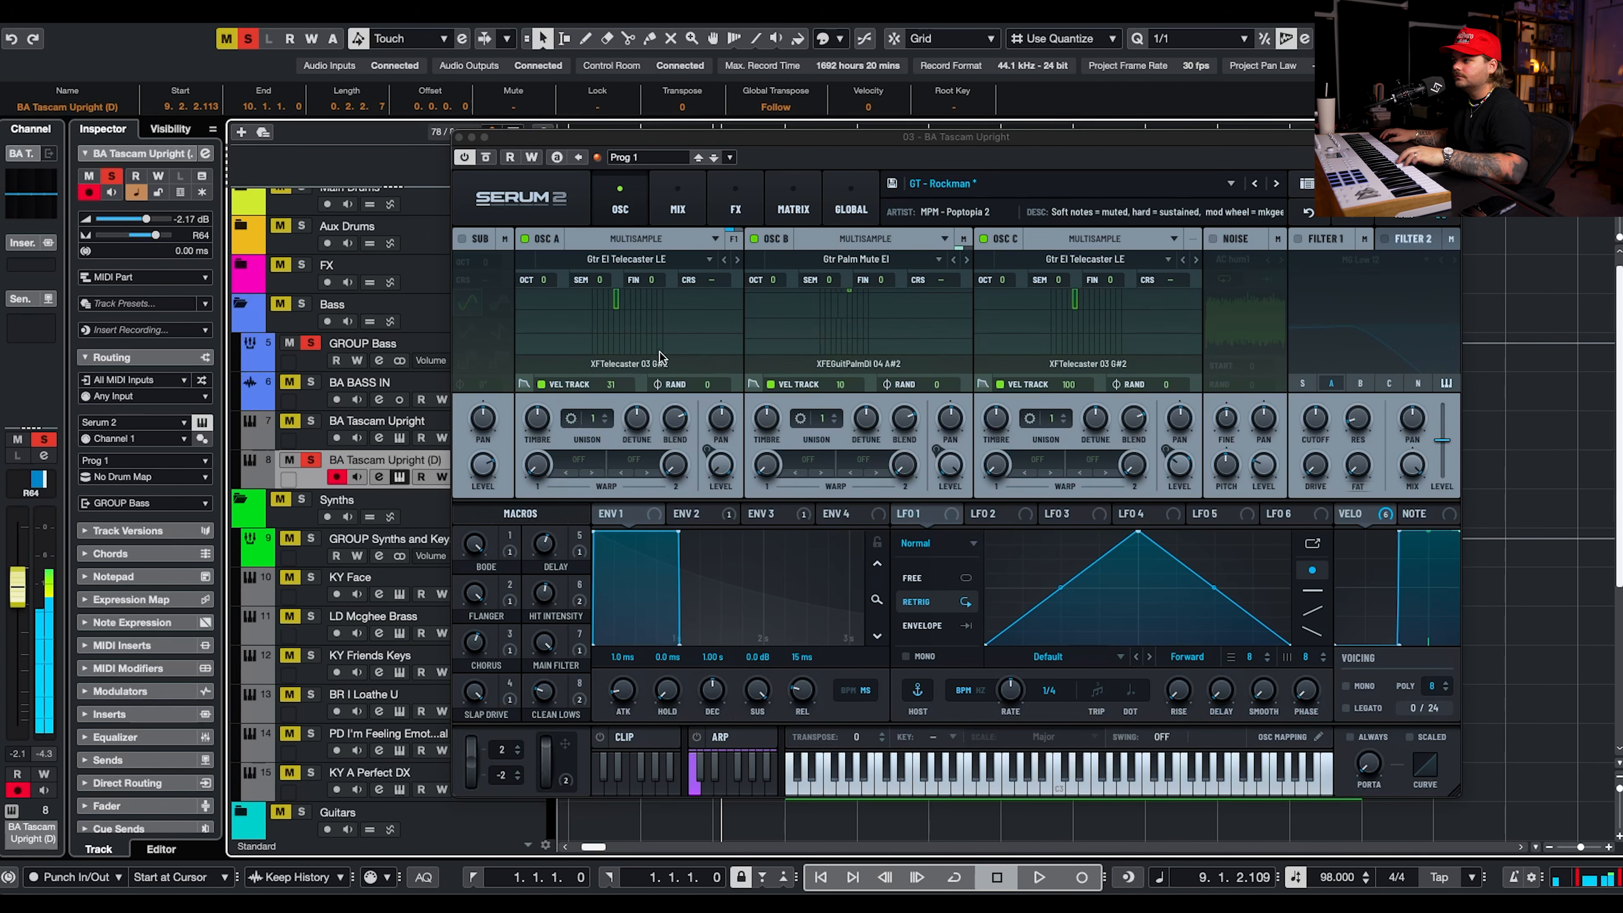
left_click_drag(547, 591, 547, 568)
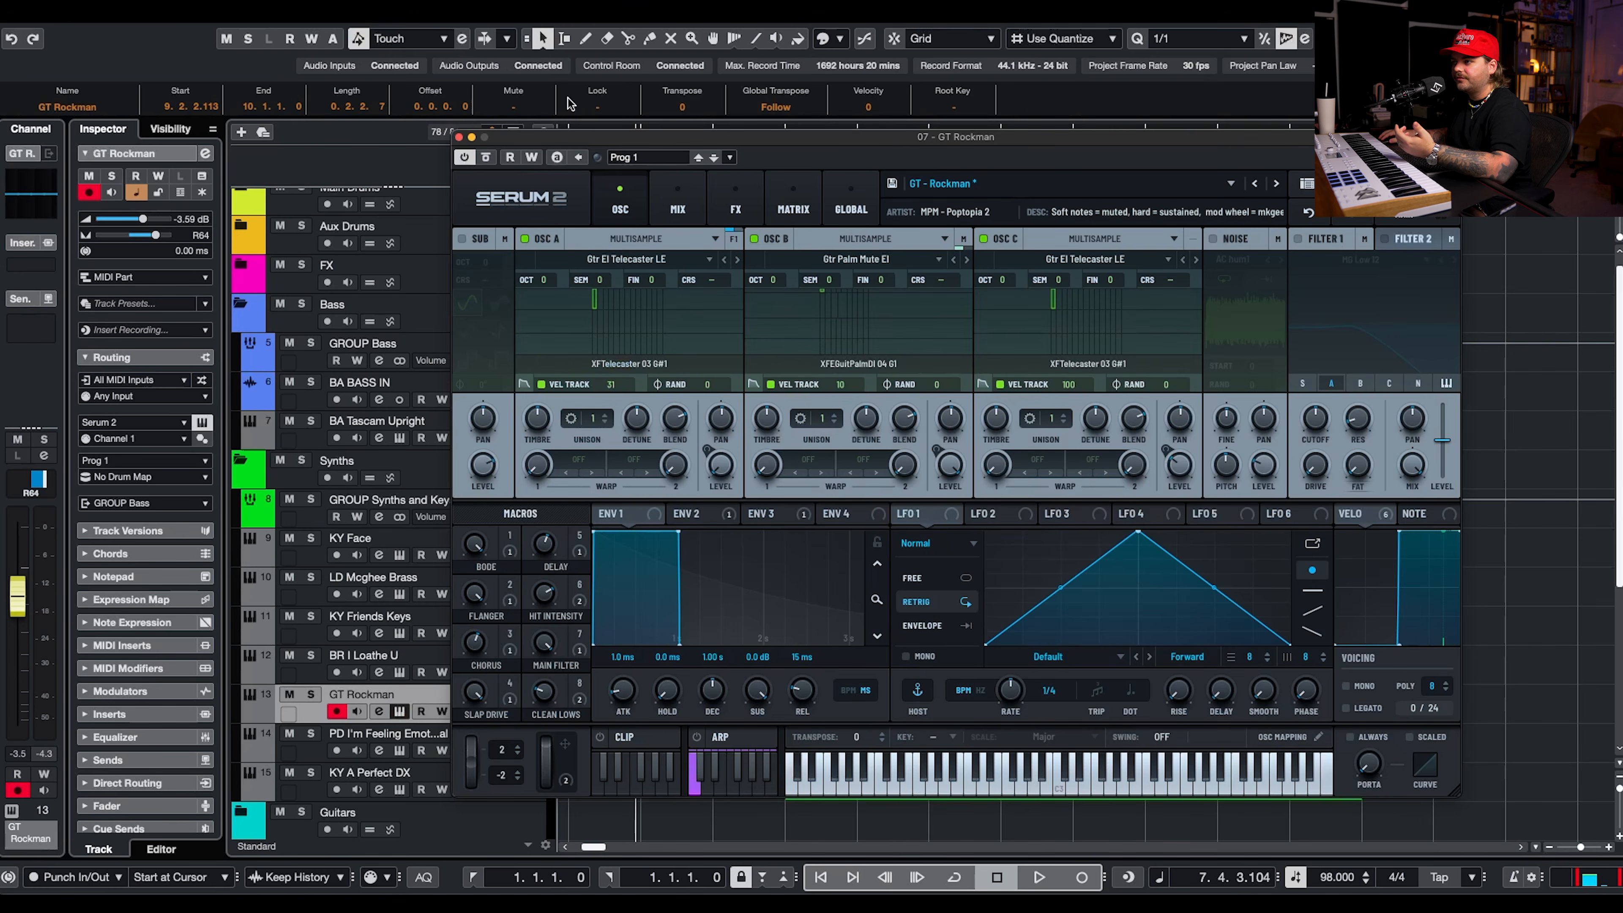
Record Mod Wheel automation for the GT Rockman fills through bar 18 with read and write enabled, and switch automation writing off.
left_click_drag(584, 136, 336, 8)
left_click(260, 26)
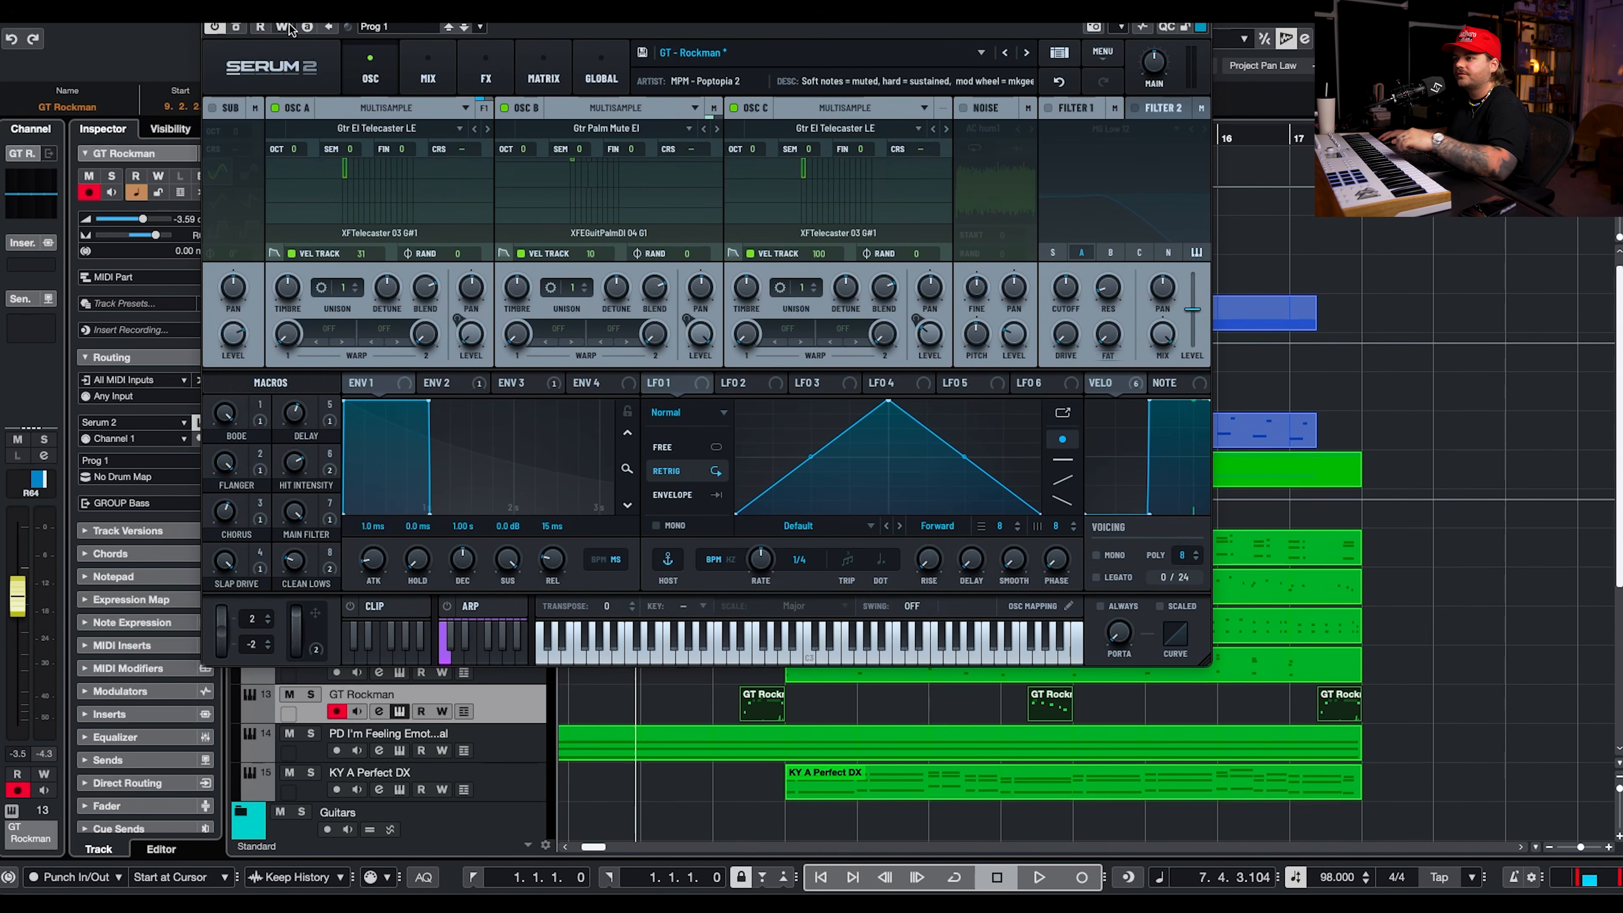
left_click(281, 26)
key("space")
scroll(285, 703, "down", 5)
mouse_move(296, 635)
left_mouse_down()
mouse_move(305, 614)
mouse_move(303, 630)
left_mouse_up()
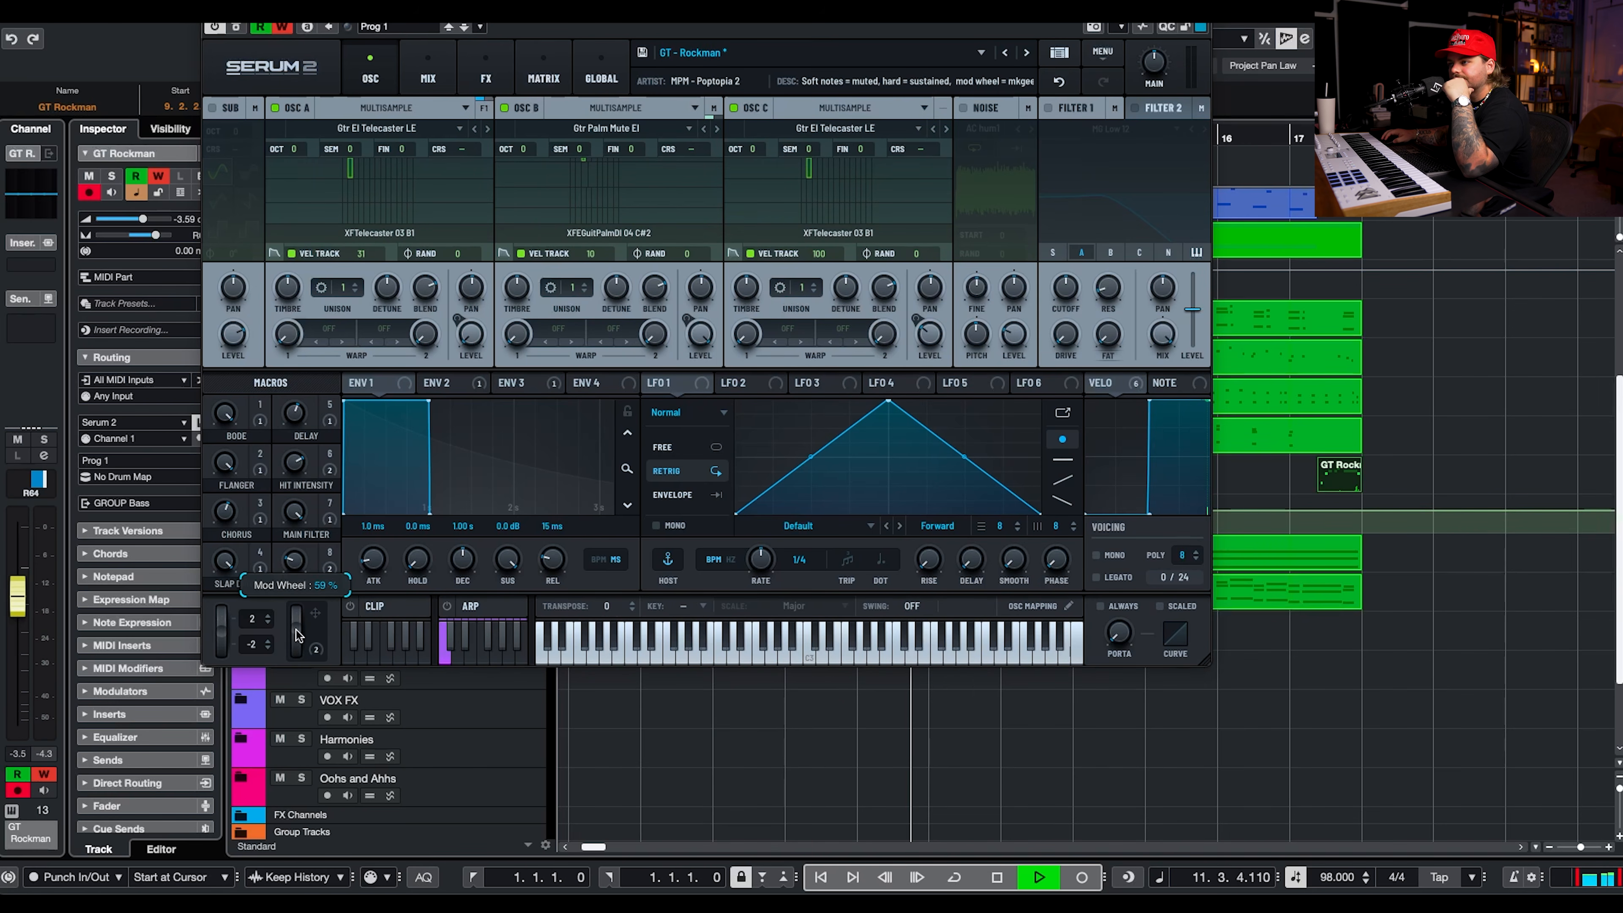
left_click_drag(298, 635, 307, 623)
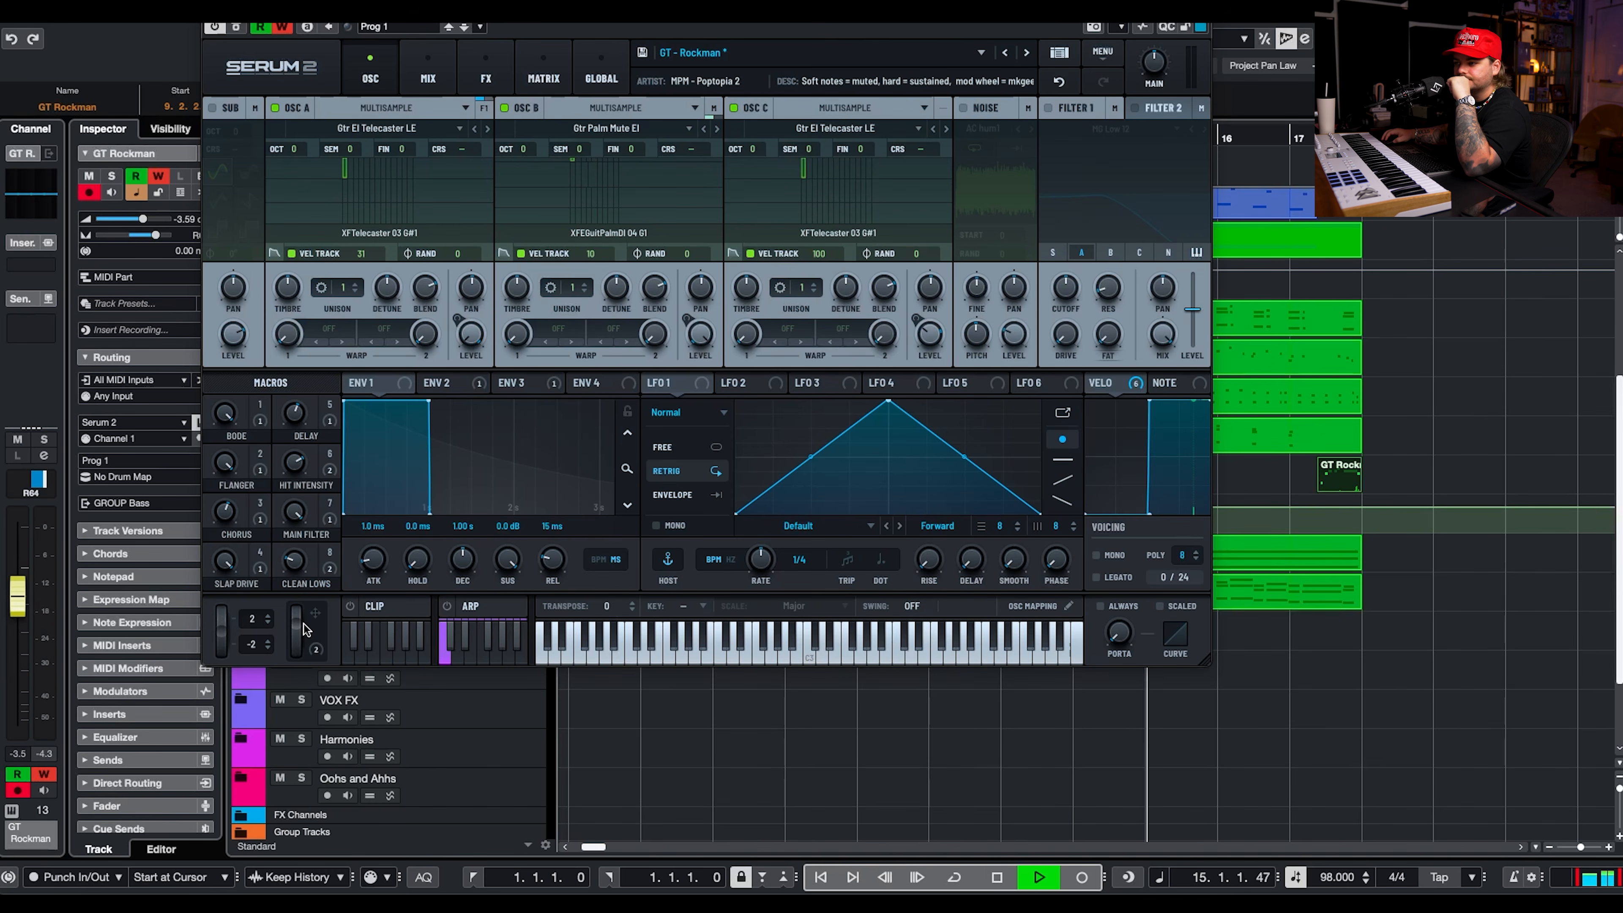
mouse_move(299, 630)
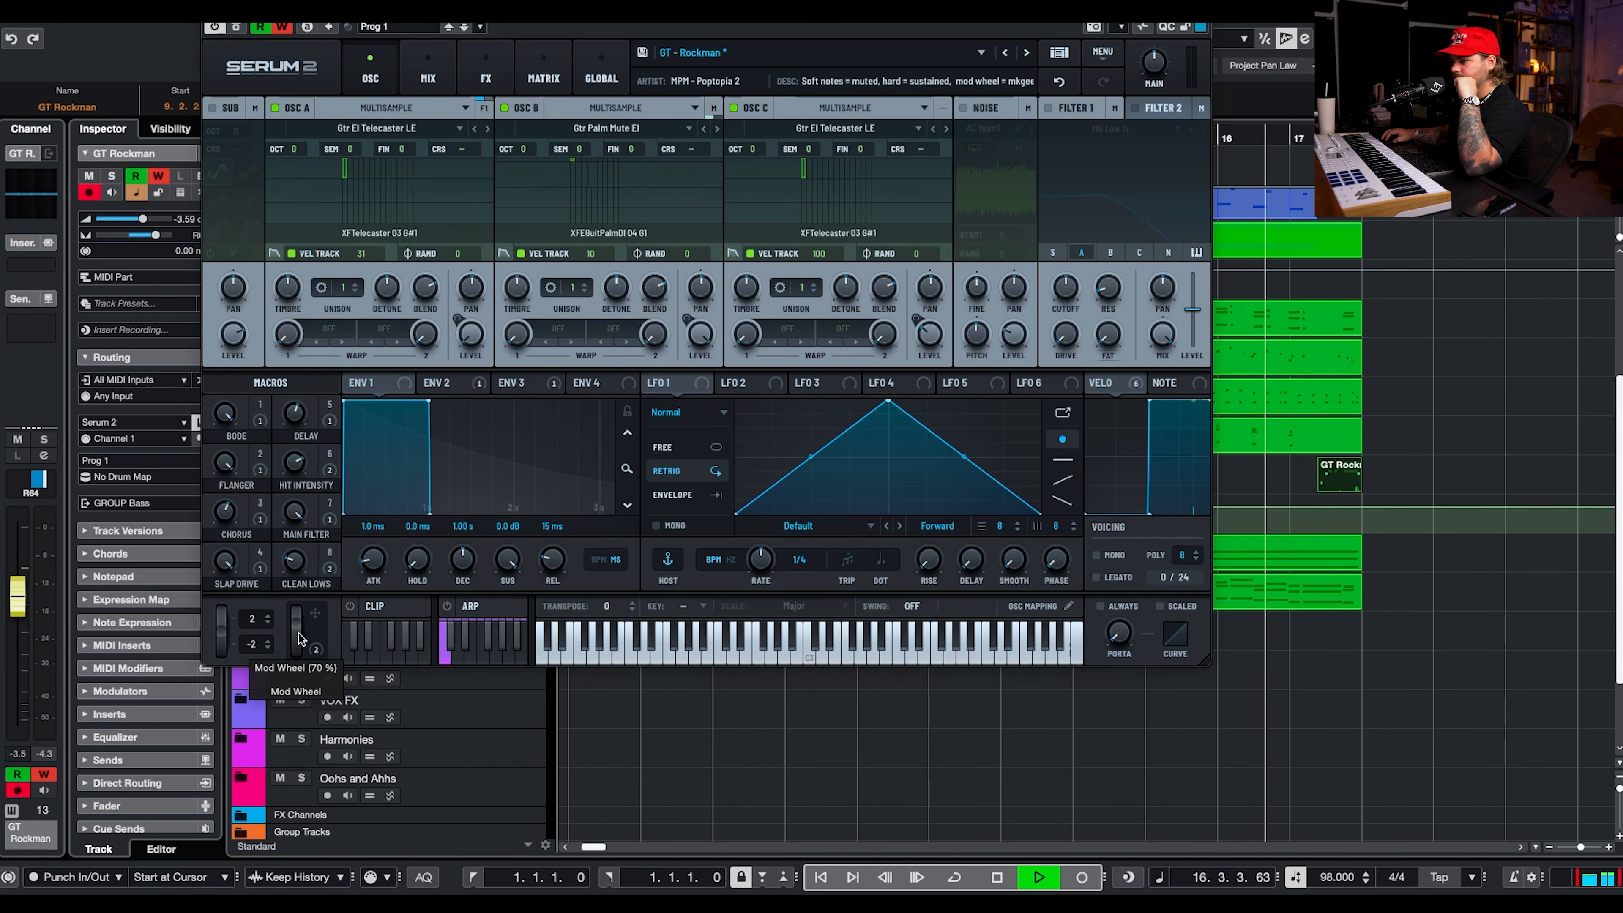
left_click_drag(299, 638, 306, 614)
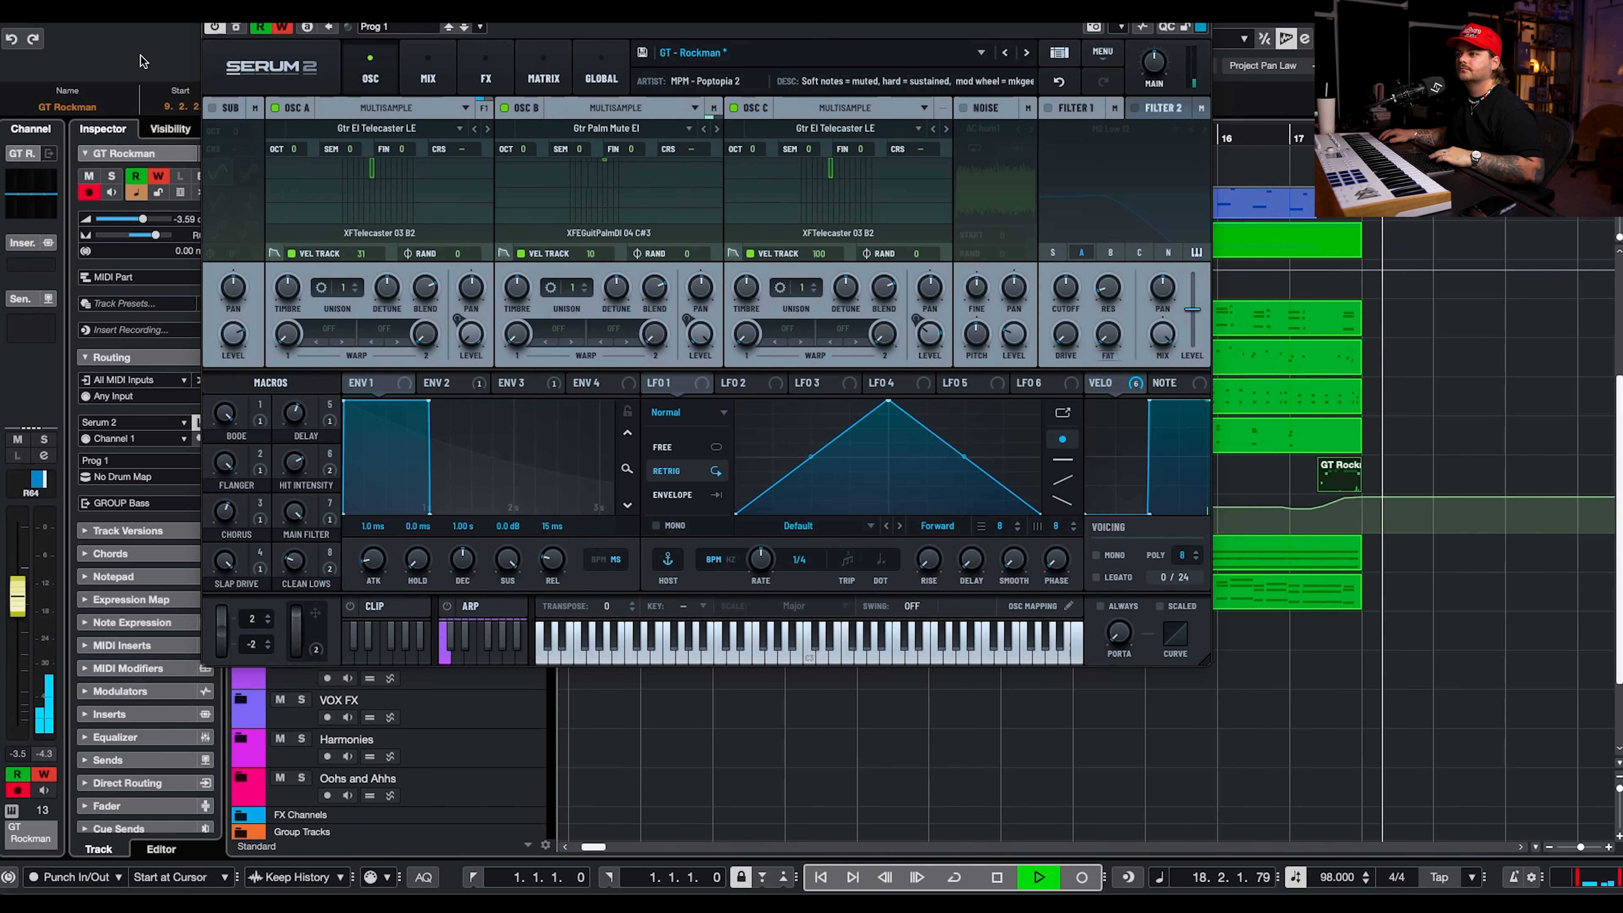
key("space")
left_click(212, 12)
left_click(310, 39)
Set the GT Rockman track's pan to R44 and hide its Mod Wheel automation lane.
left_click_drag(155, 236, 146, 238)
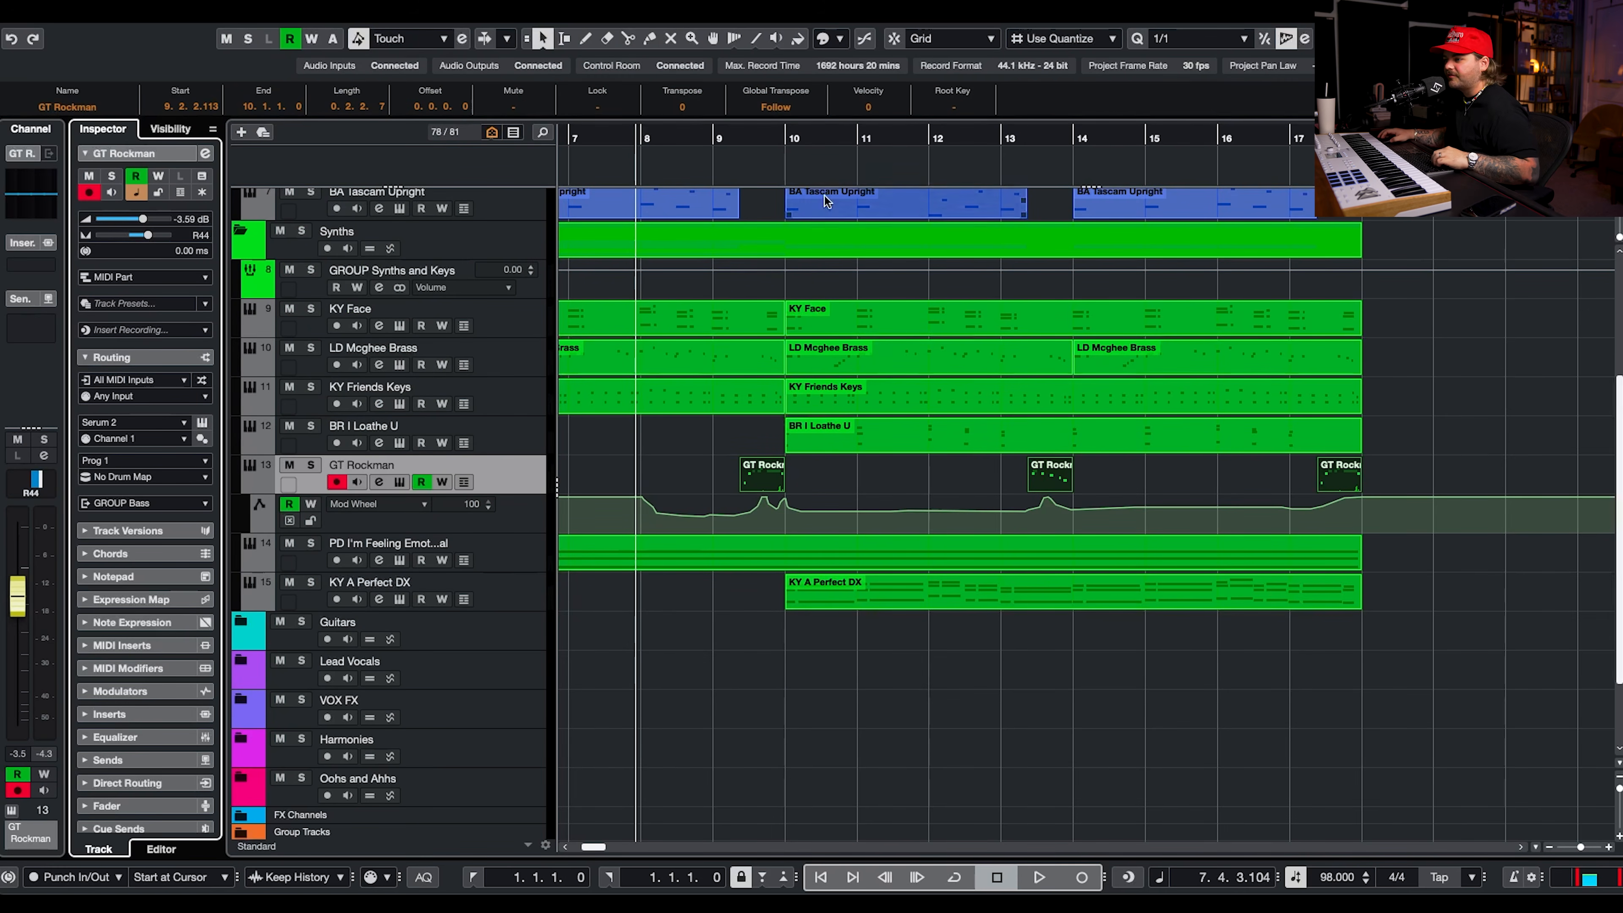
scroll(746, 383, "left", 6)
key("g")
key("g")
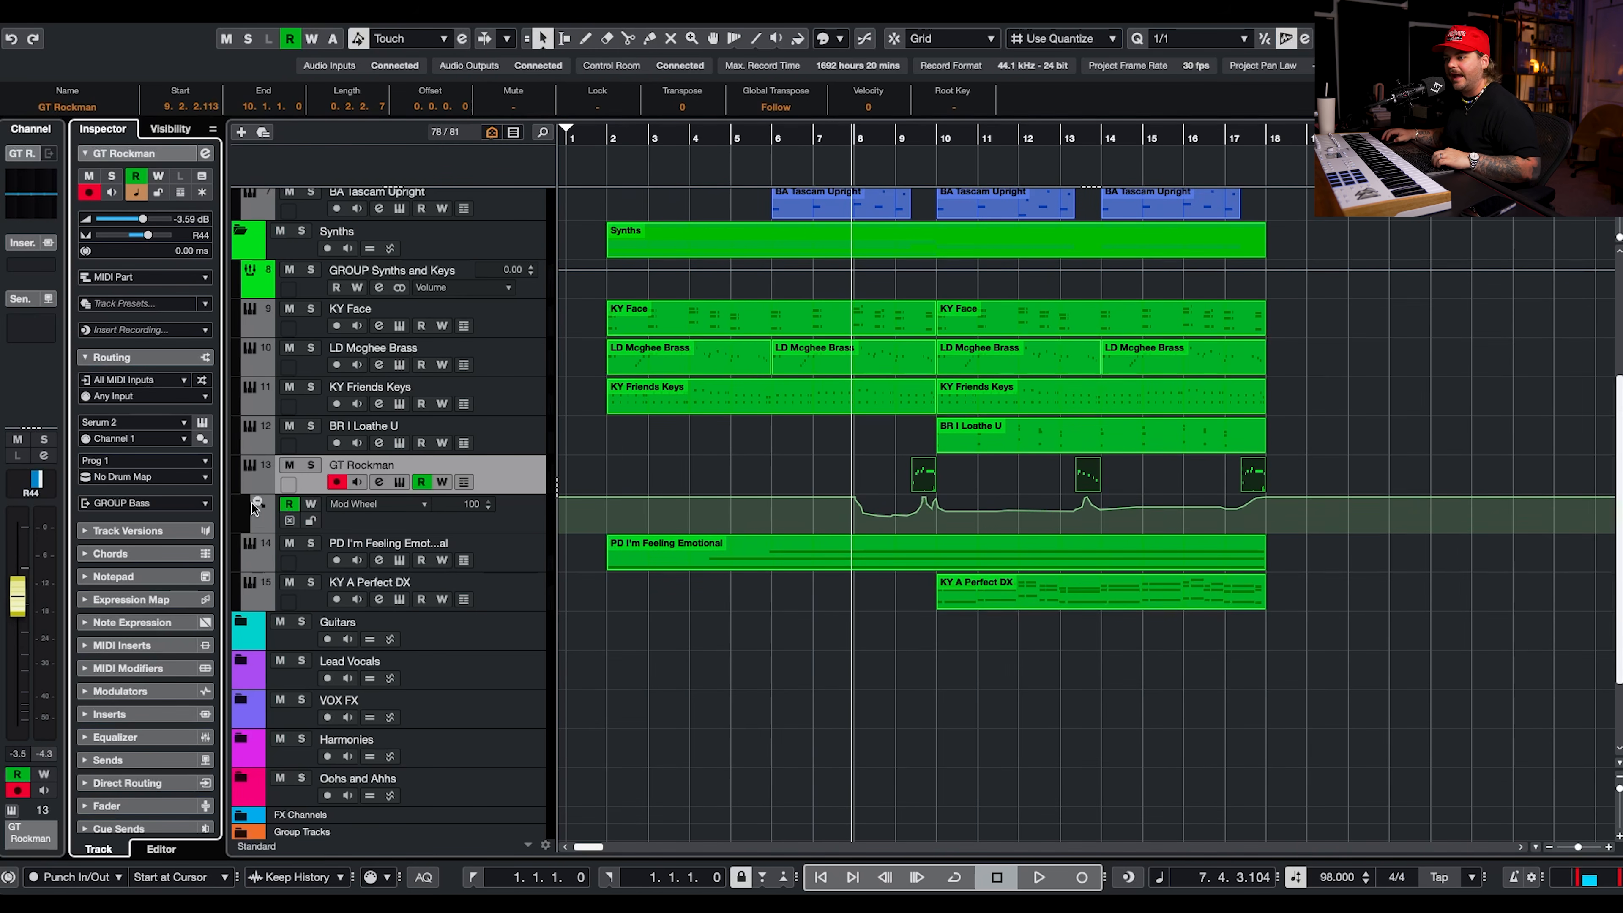
left_click(256, 489)
Set the reverb mix in GT Rockman's Serum 2 effects to about 29% and close the synth.
left_click(399, 482)
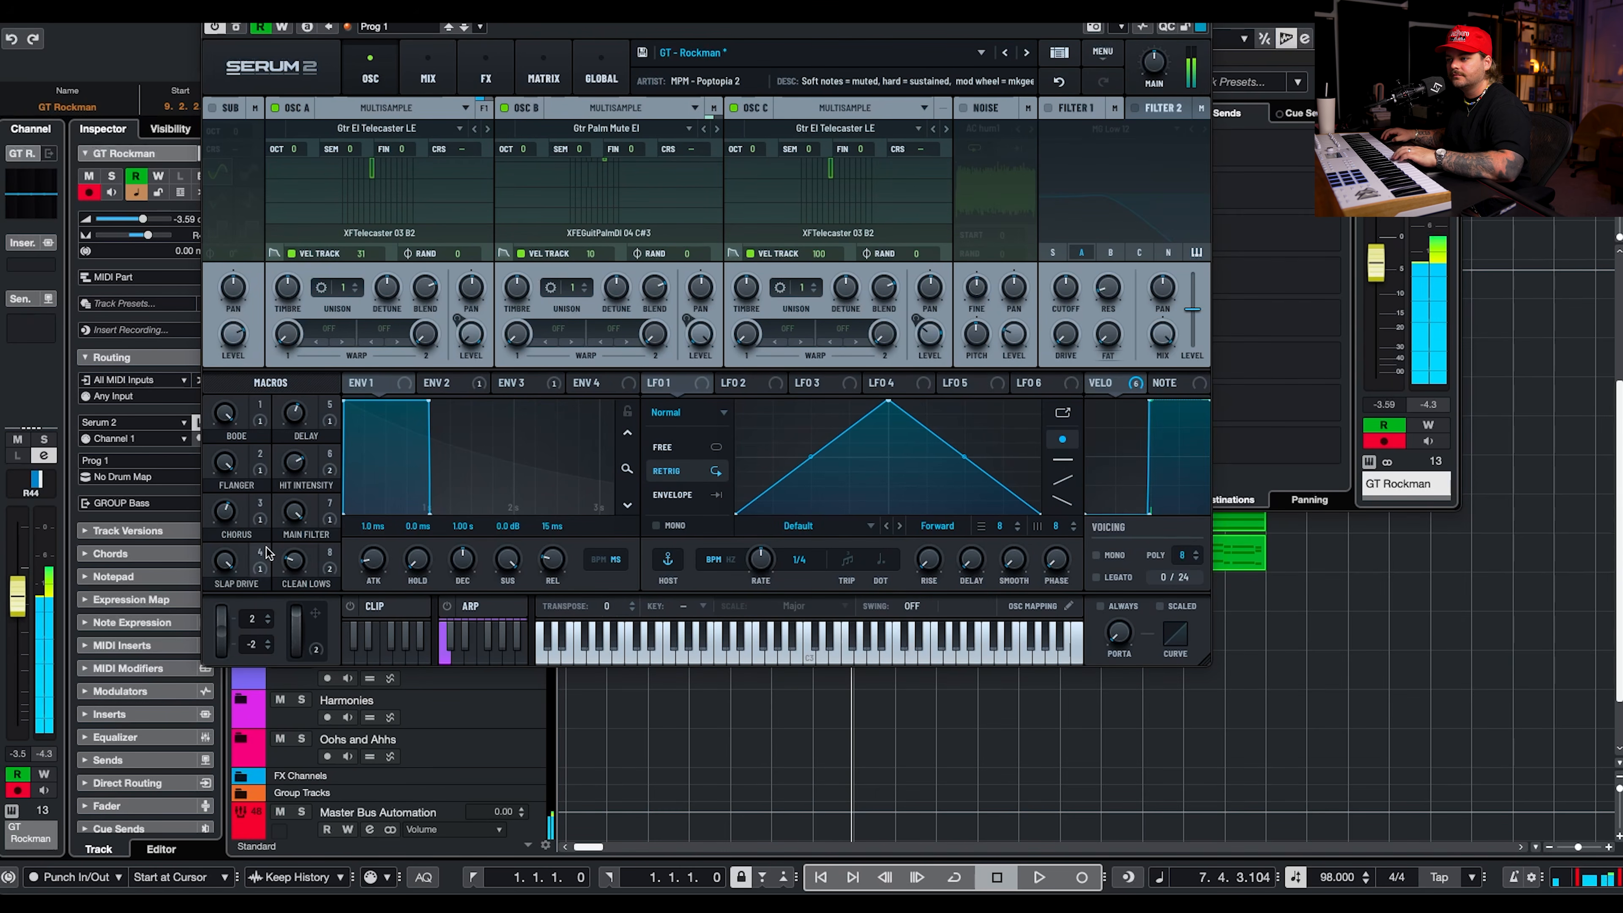
left_click(486, 74)
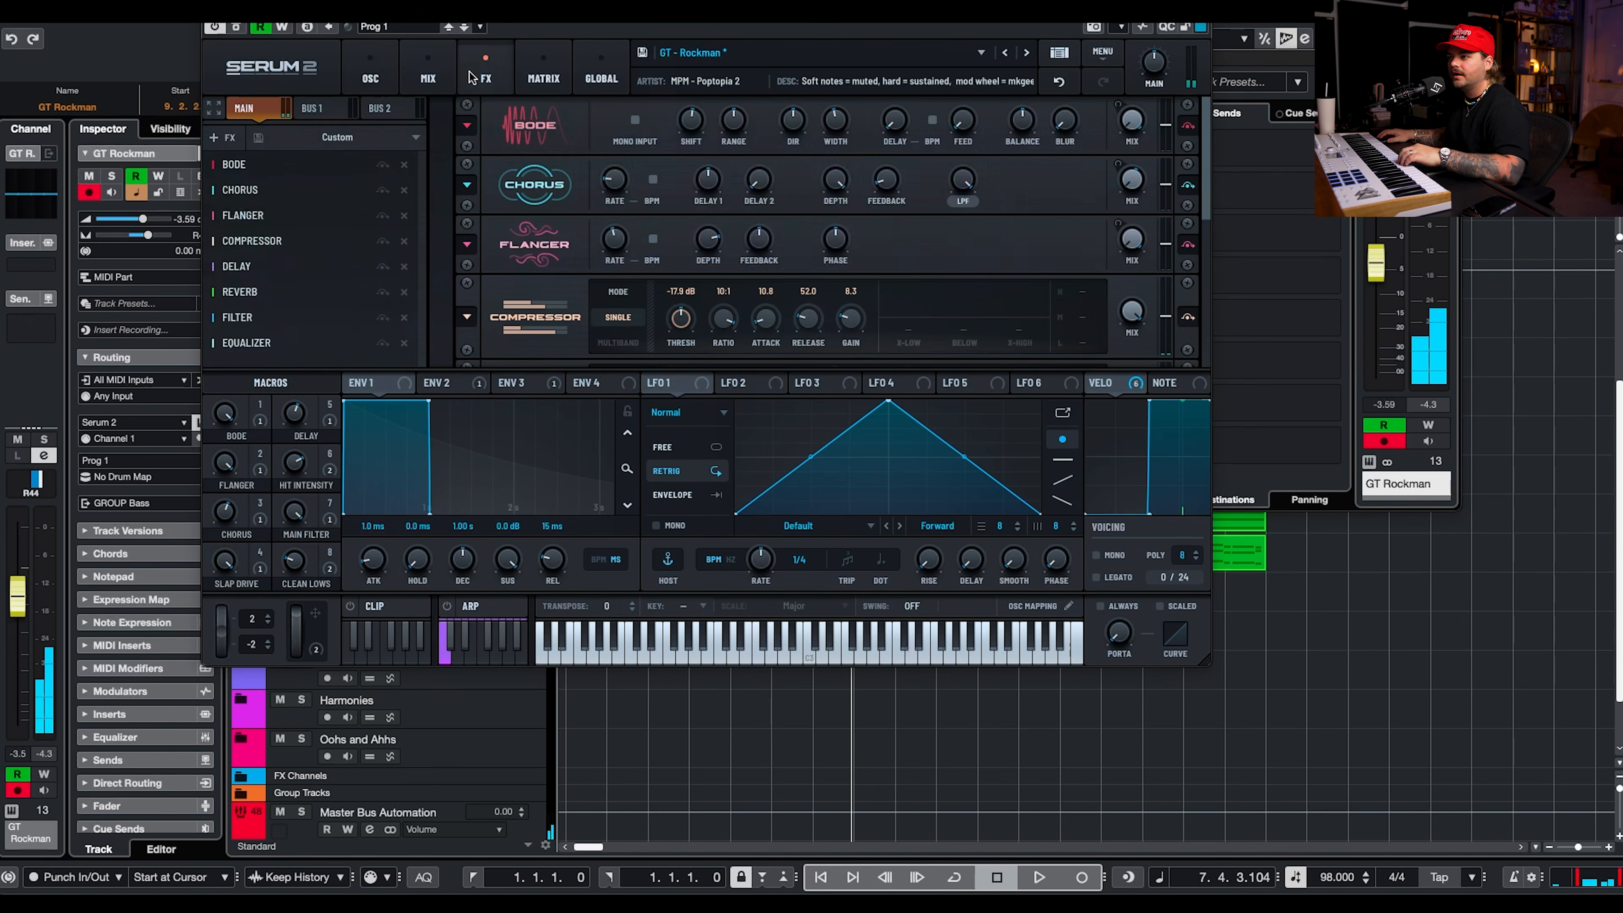
scroll(1150, 147, "down", 5)
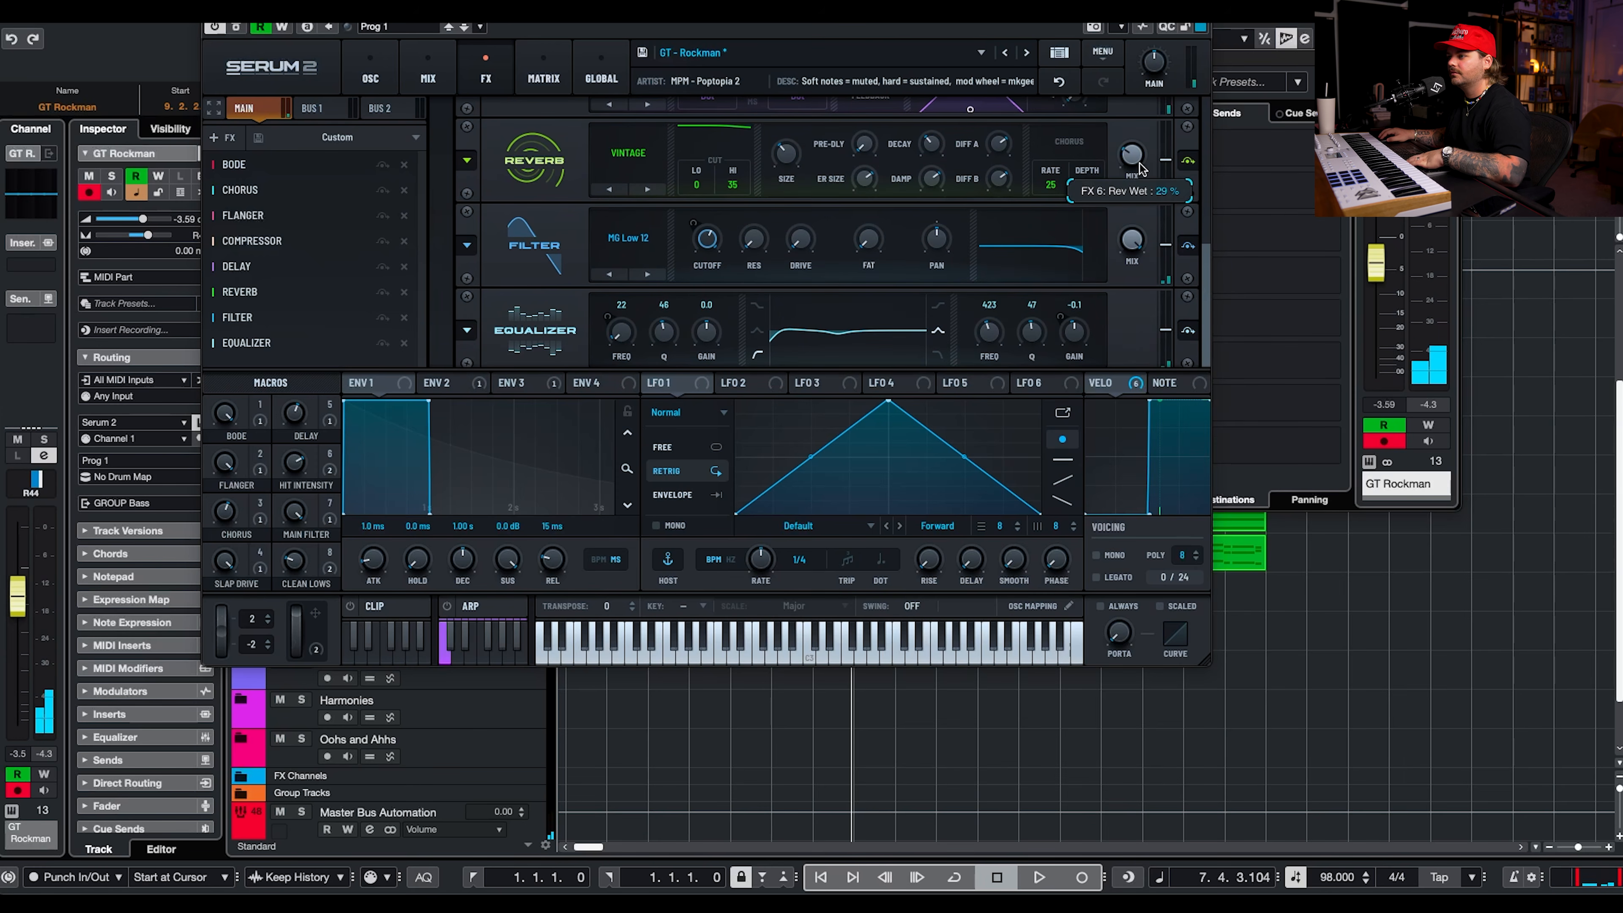
key("space")
left_click(210, 8)
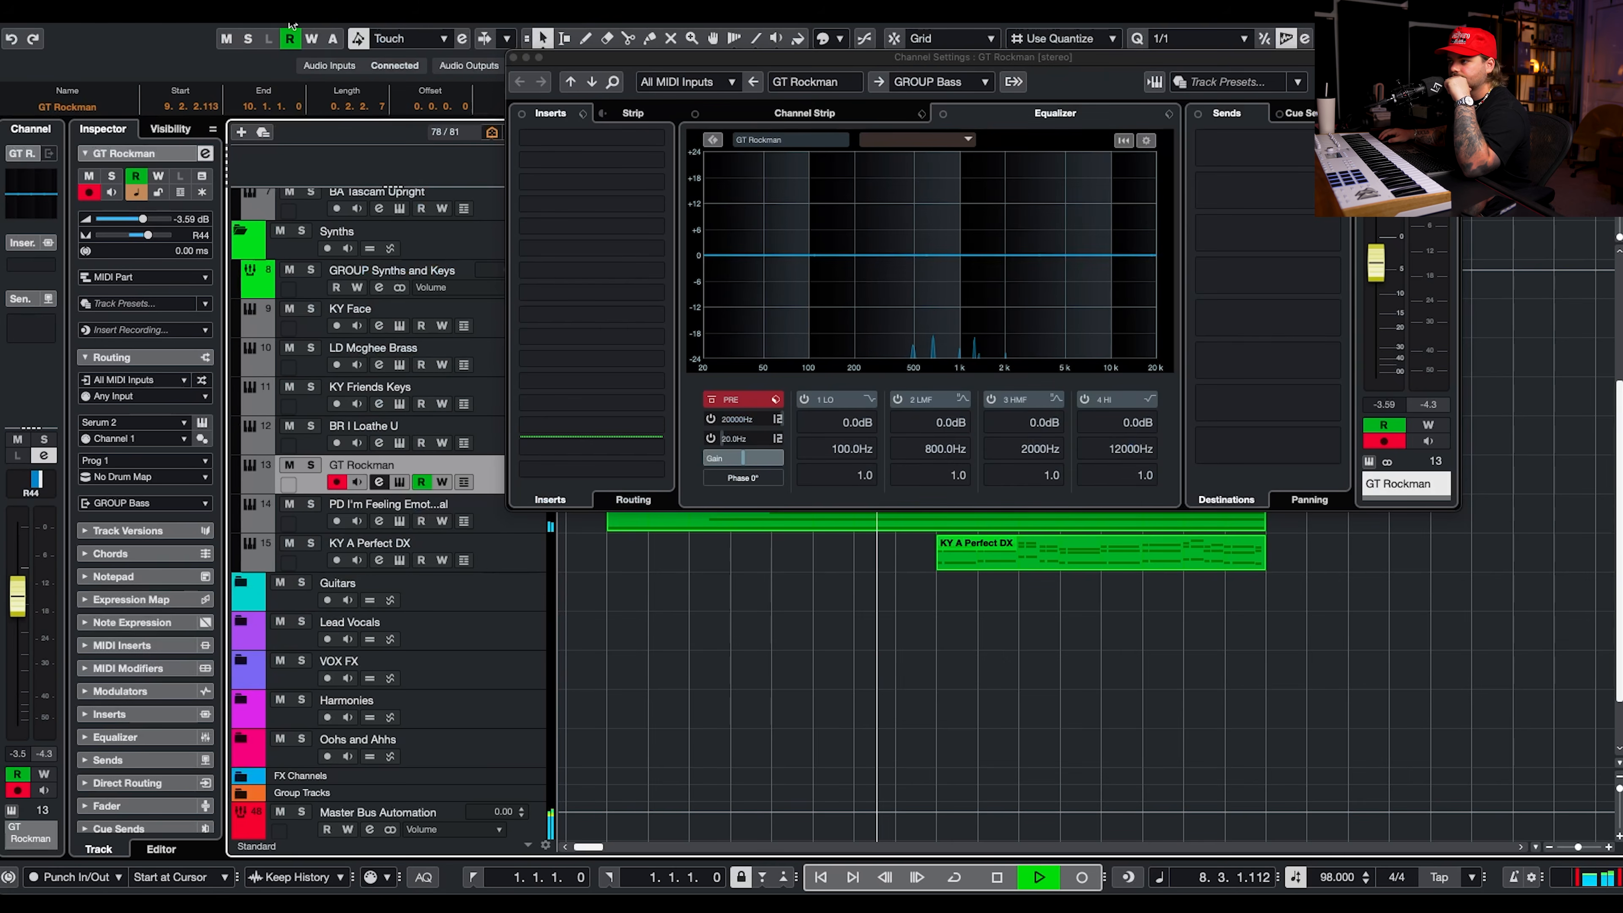
Cut GT Rockman's highs by about 6.7 dB around 5.8 kHz with the channel EQ's high band and audition it.
left_click_drag(1134, 258, 1076, 284)
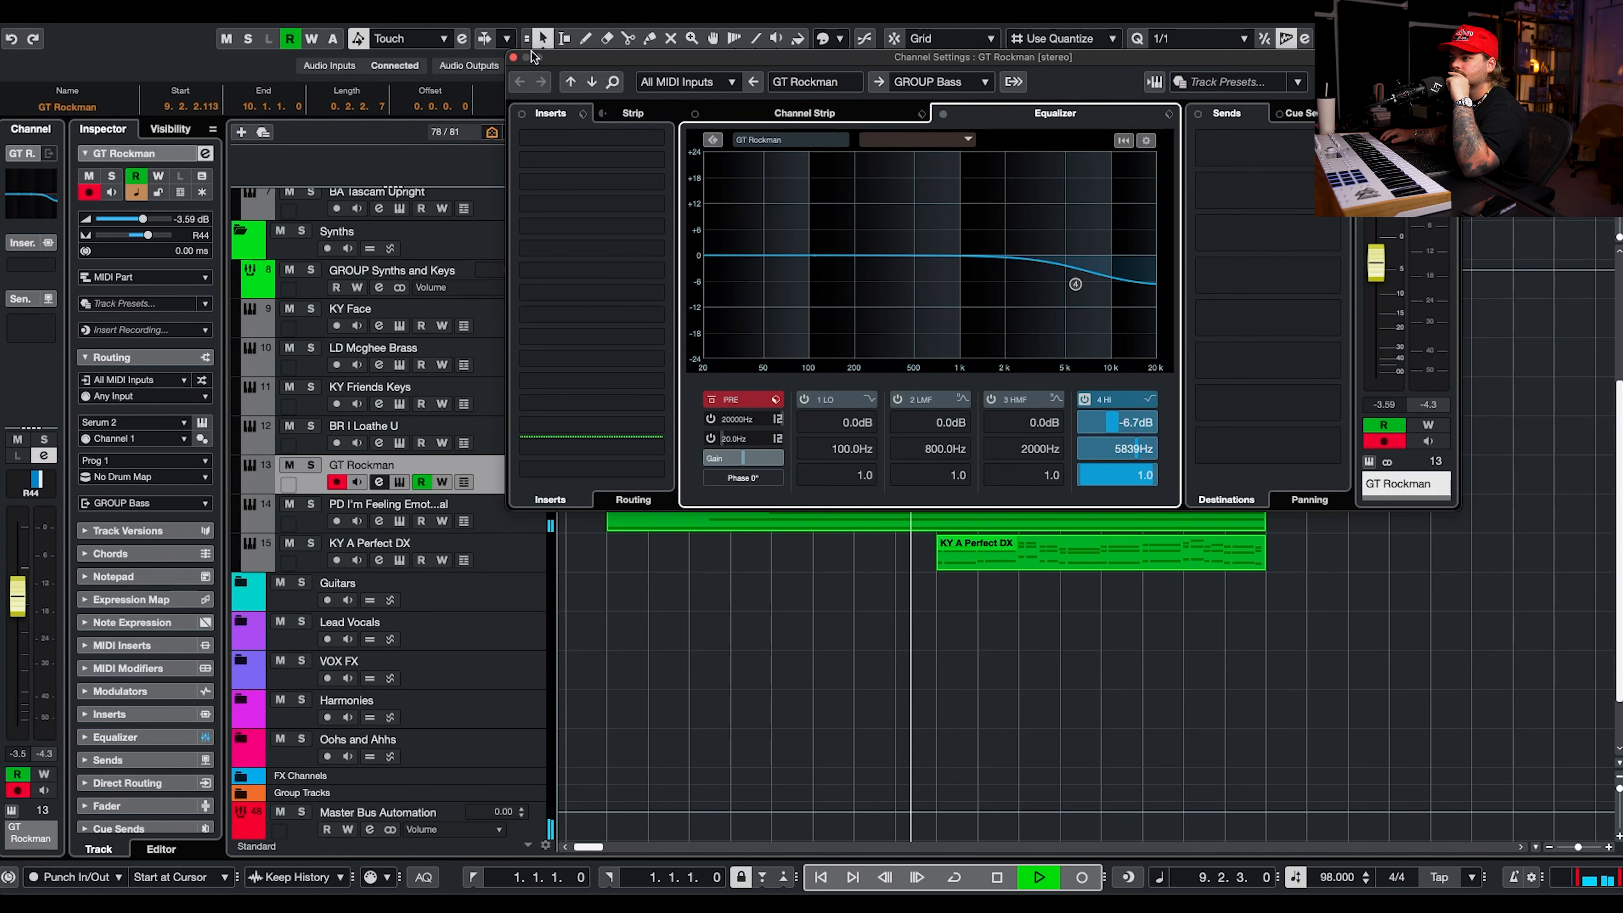
left_click(513, 58)
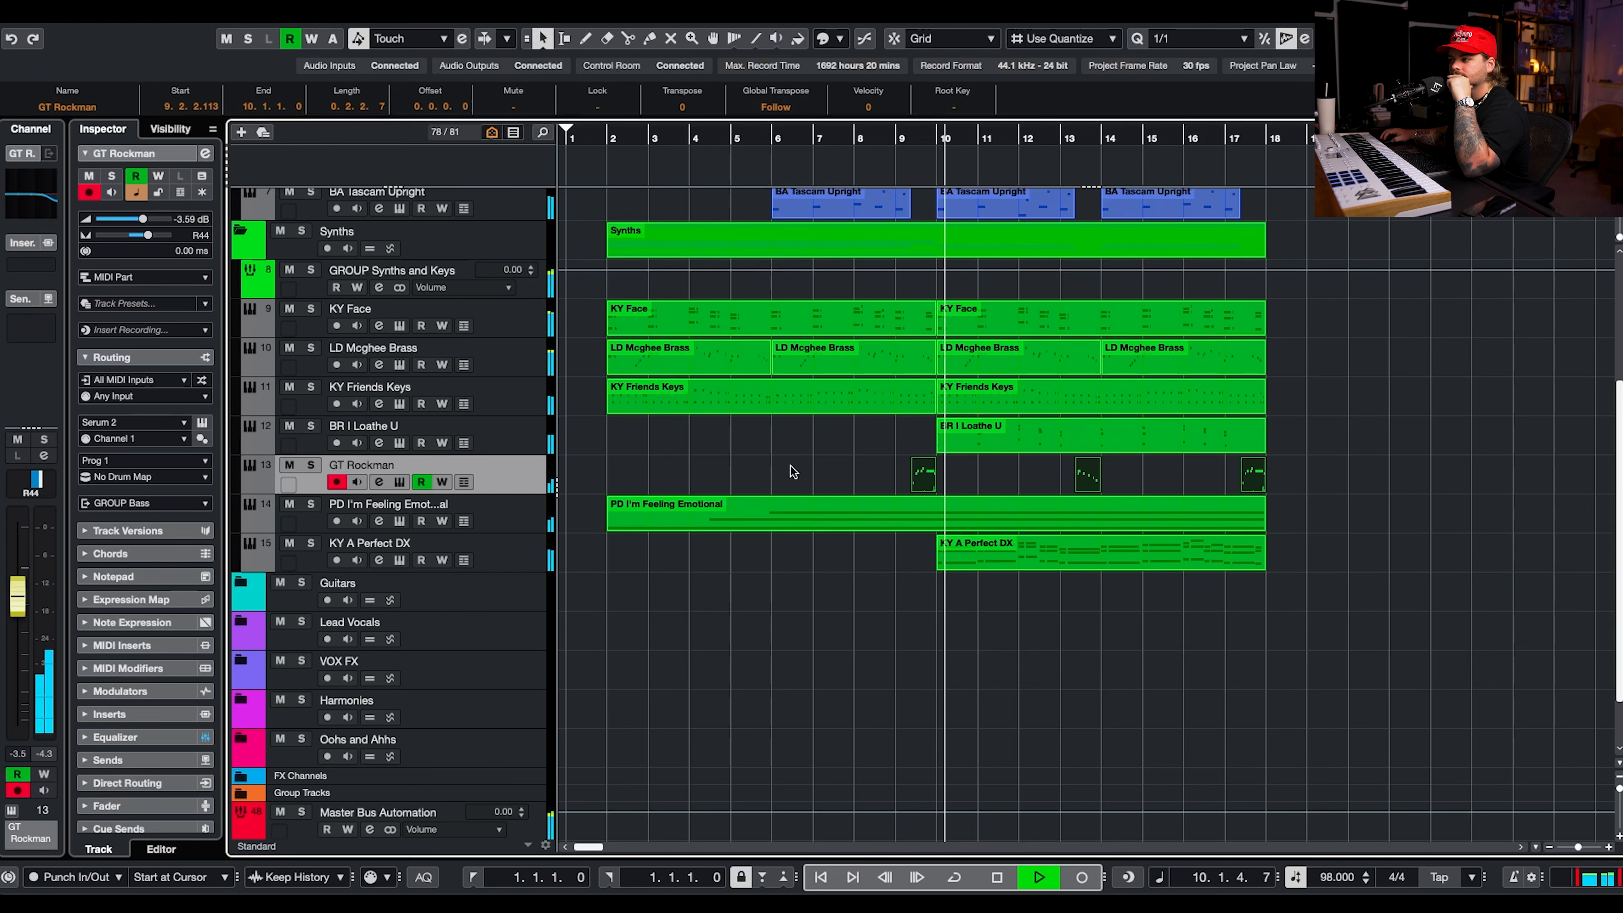
key("space")
Insert the L2 Stereo limiter in the first insert slot of the GT Rockman channel.
left_click(379, 481)
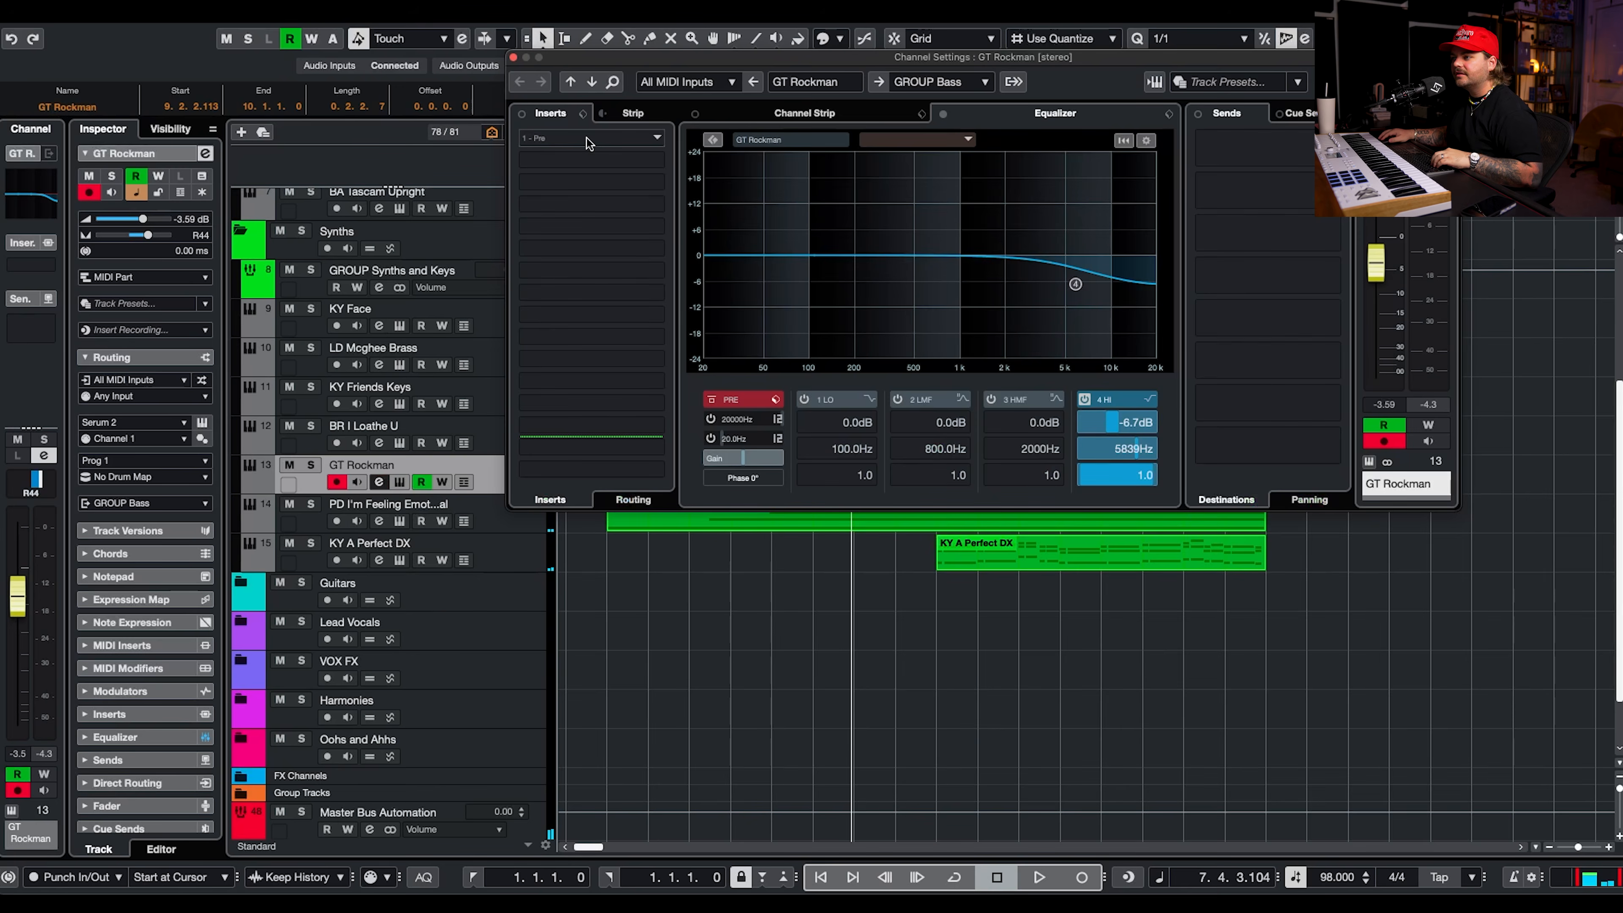
left_click(562, 137)
type("l2")
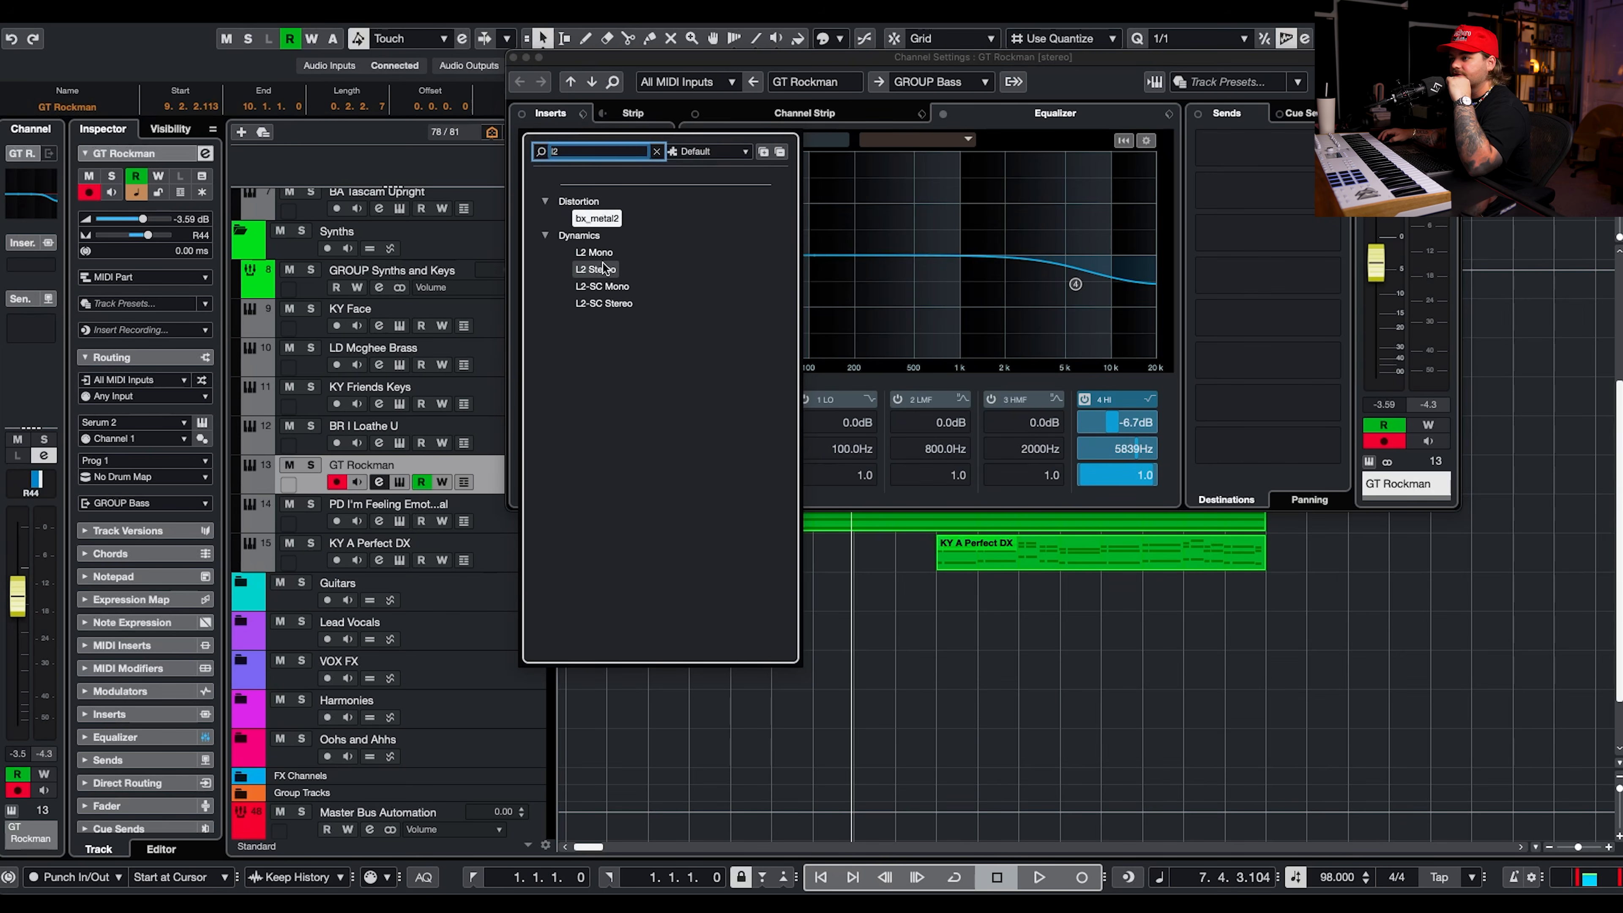
left_click(597, 269)
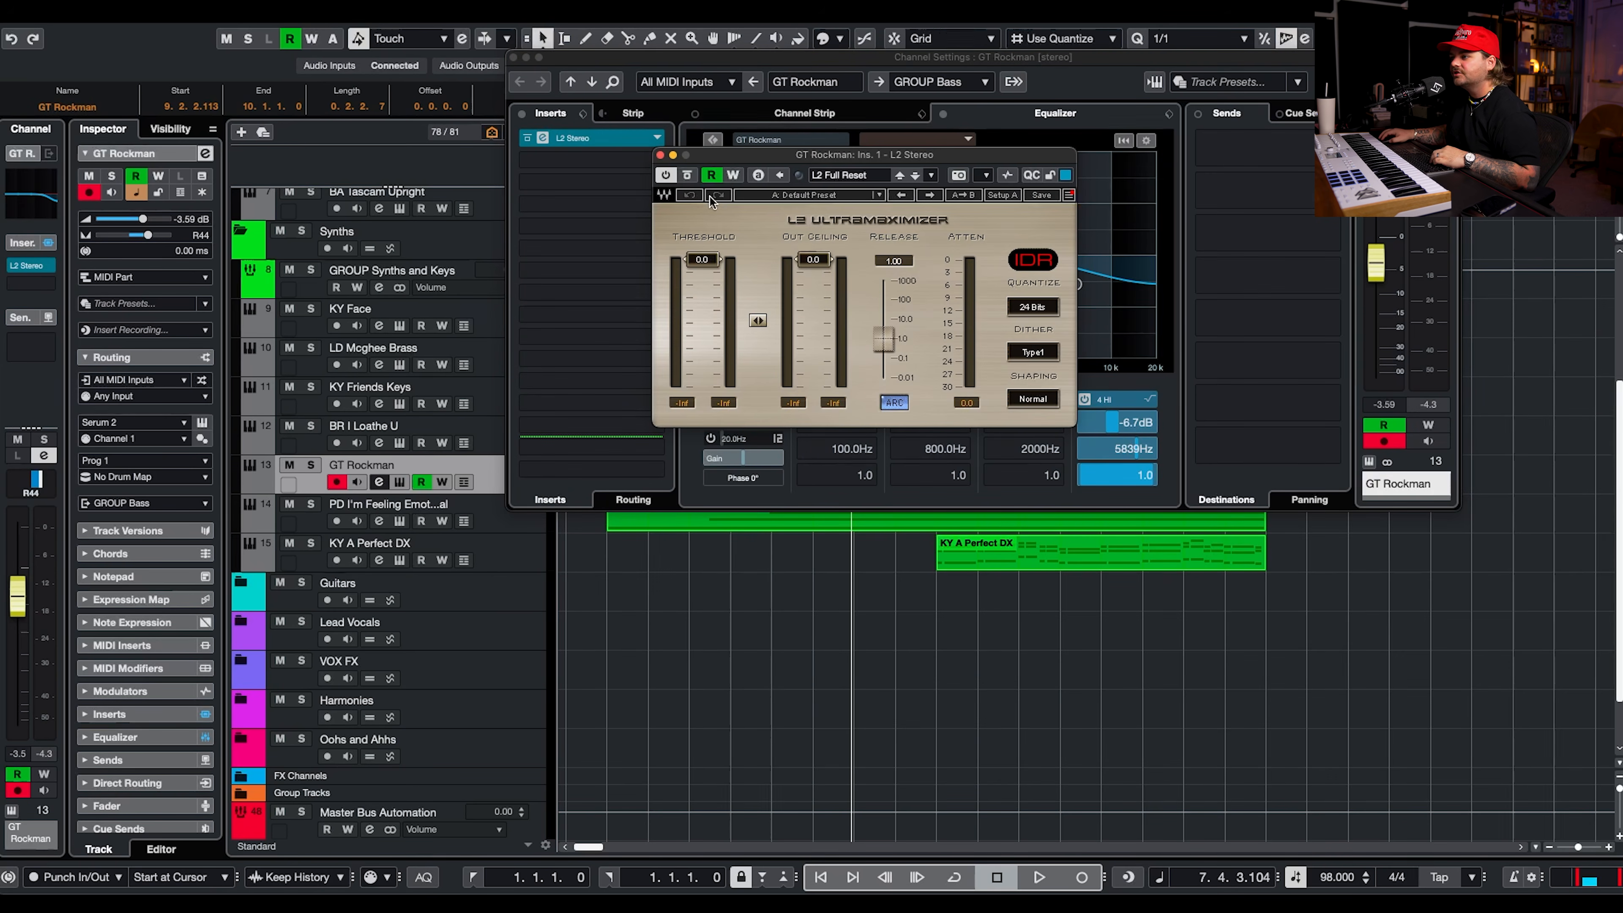
left_click(512, 58)
Set the L2 threshold to -10.5 and GT Rockman's volume to -12.9 dB while auditioning the fills.
key("space")
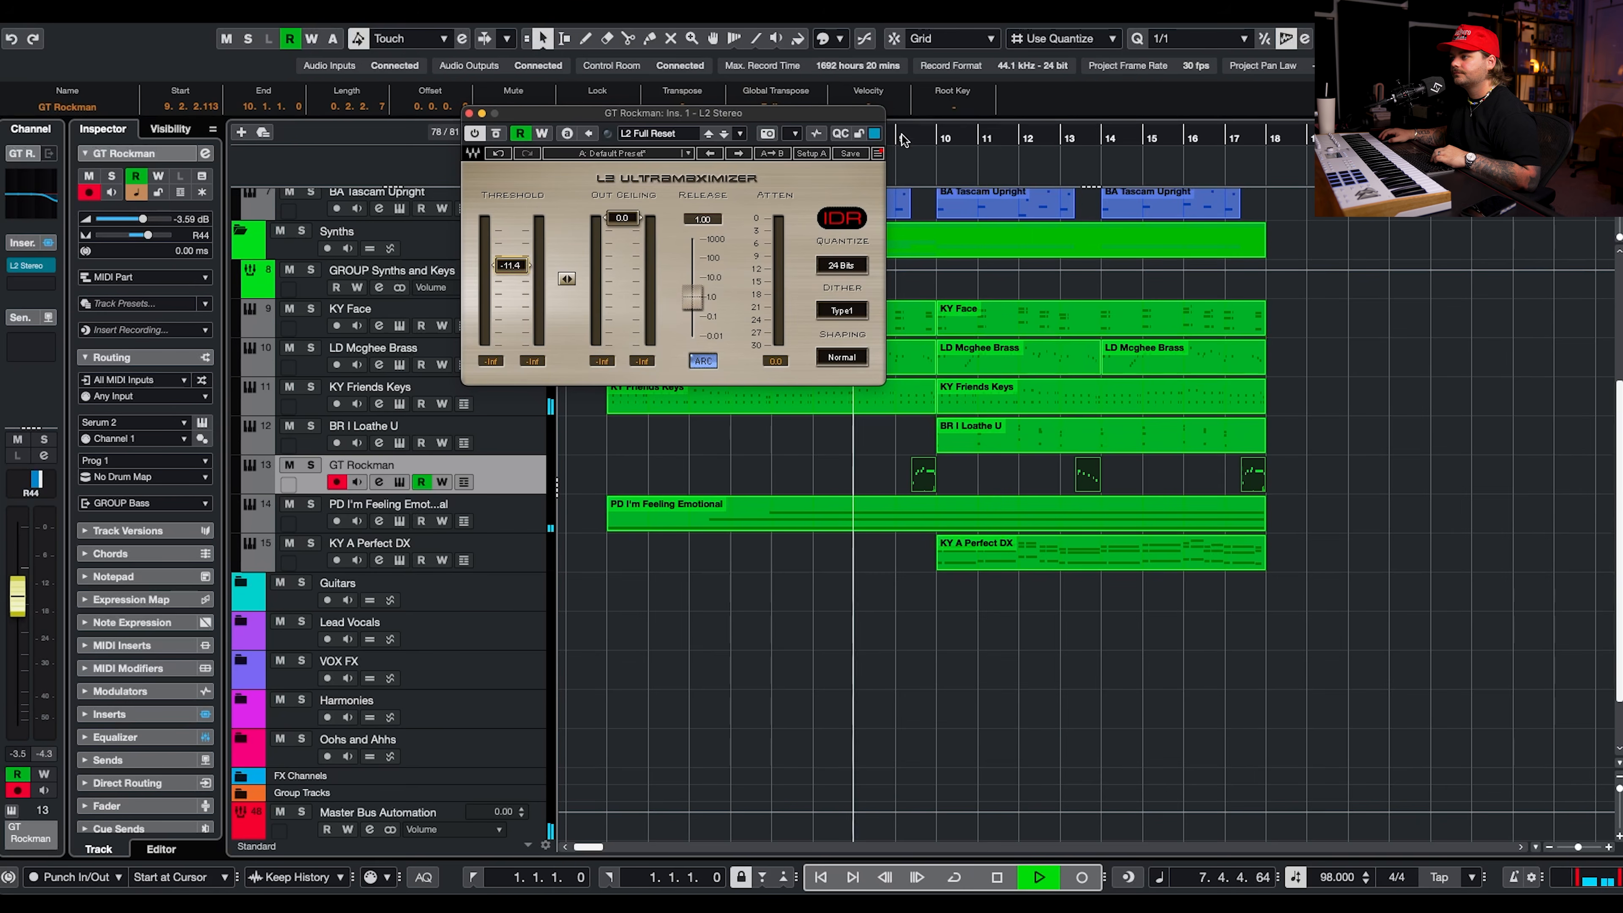
left_click_drag(509, 272, 509, 270)
left_click_drag(143, 220, 126, 219)
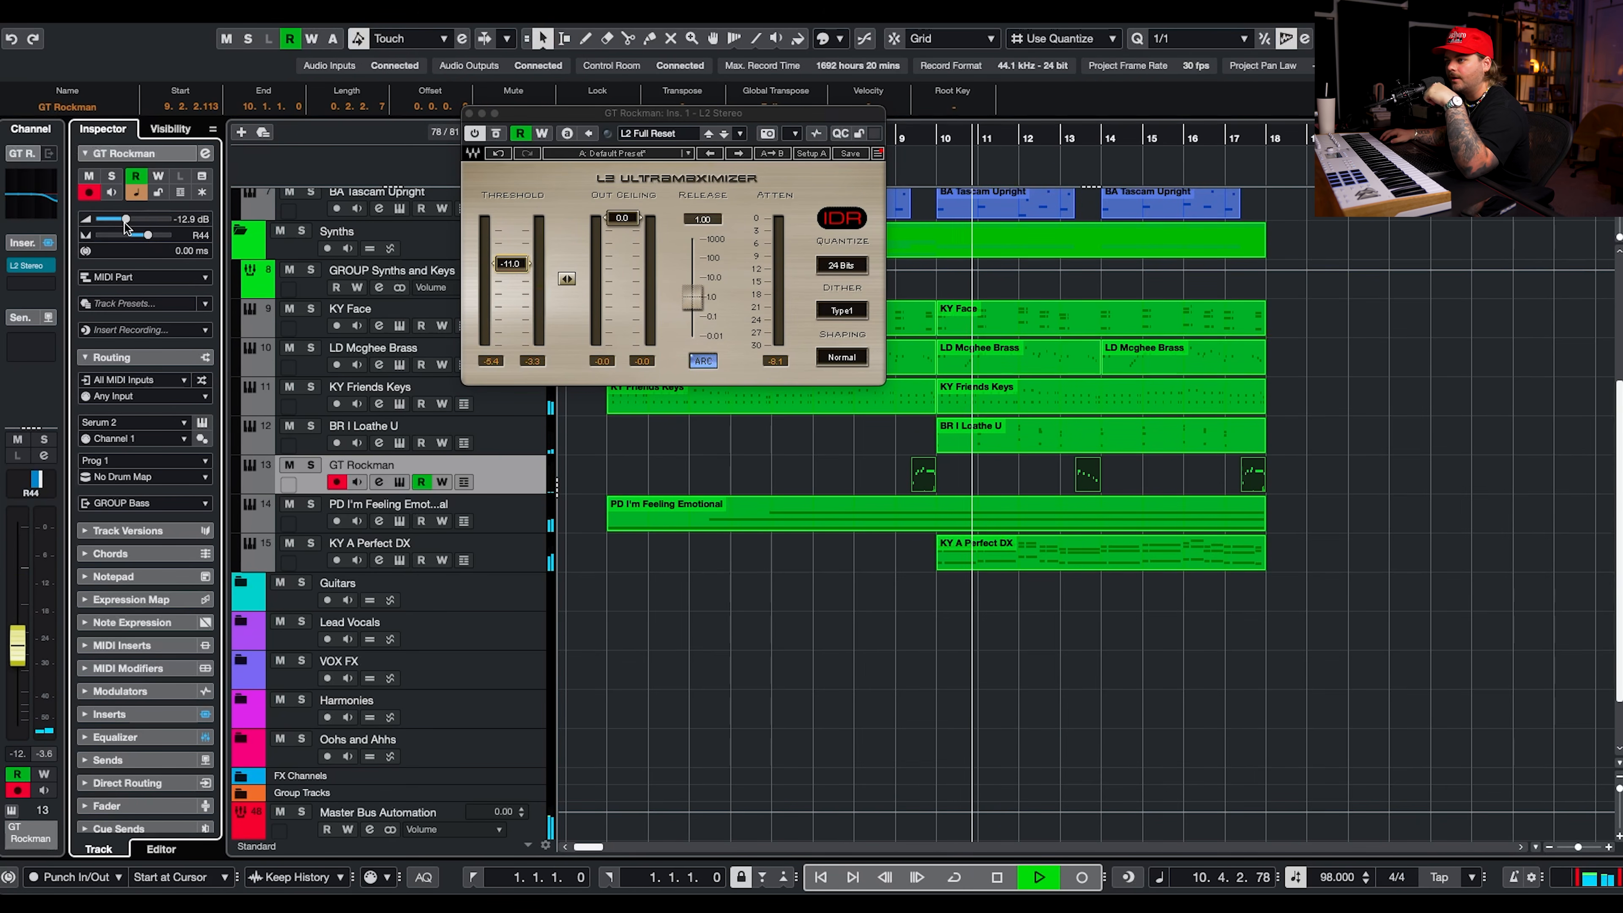
left_click(1228, 137)
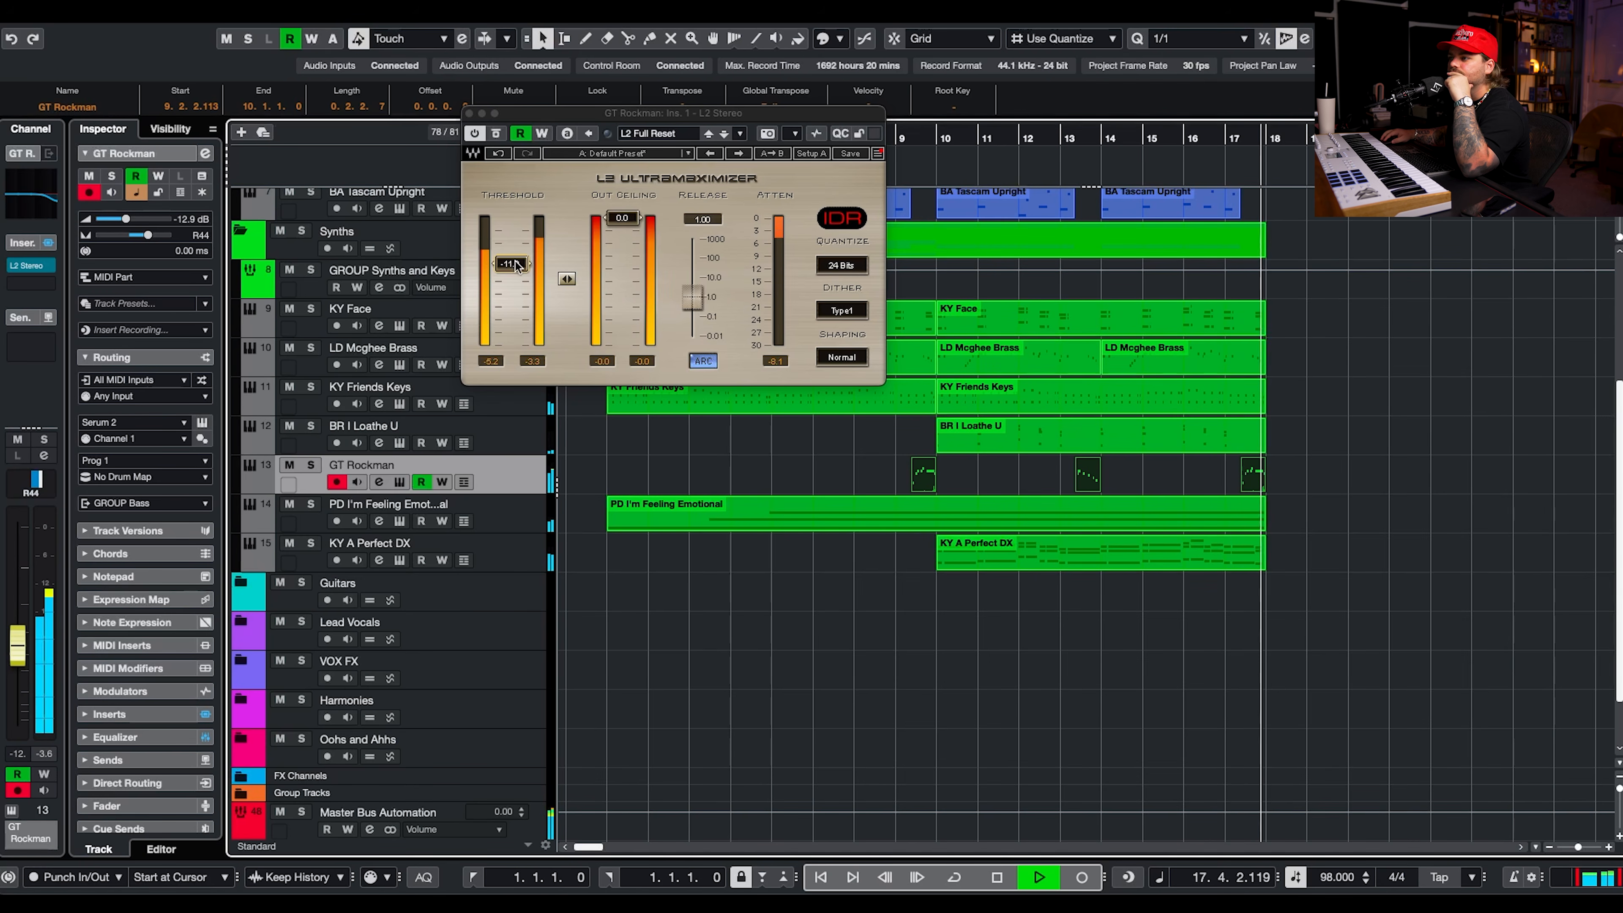
left_click_drag(513, 271, 513, 269)
key("space")
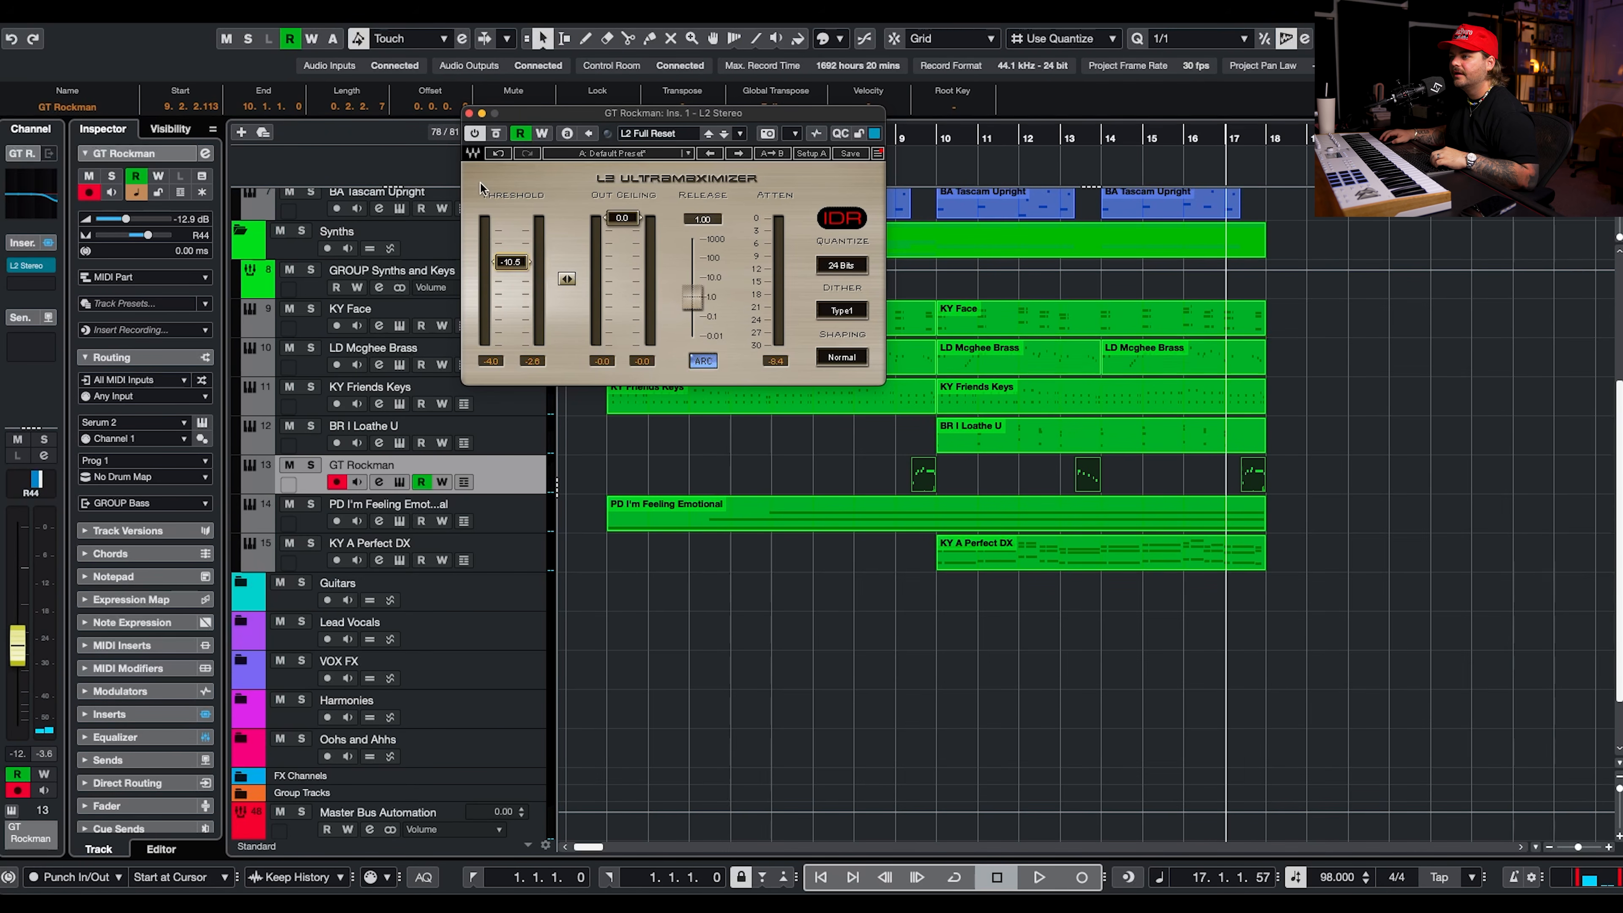
left_click(470, 113)
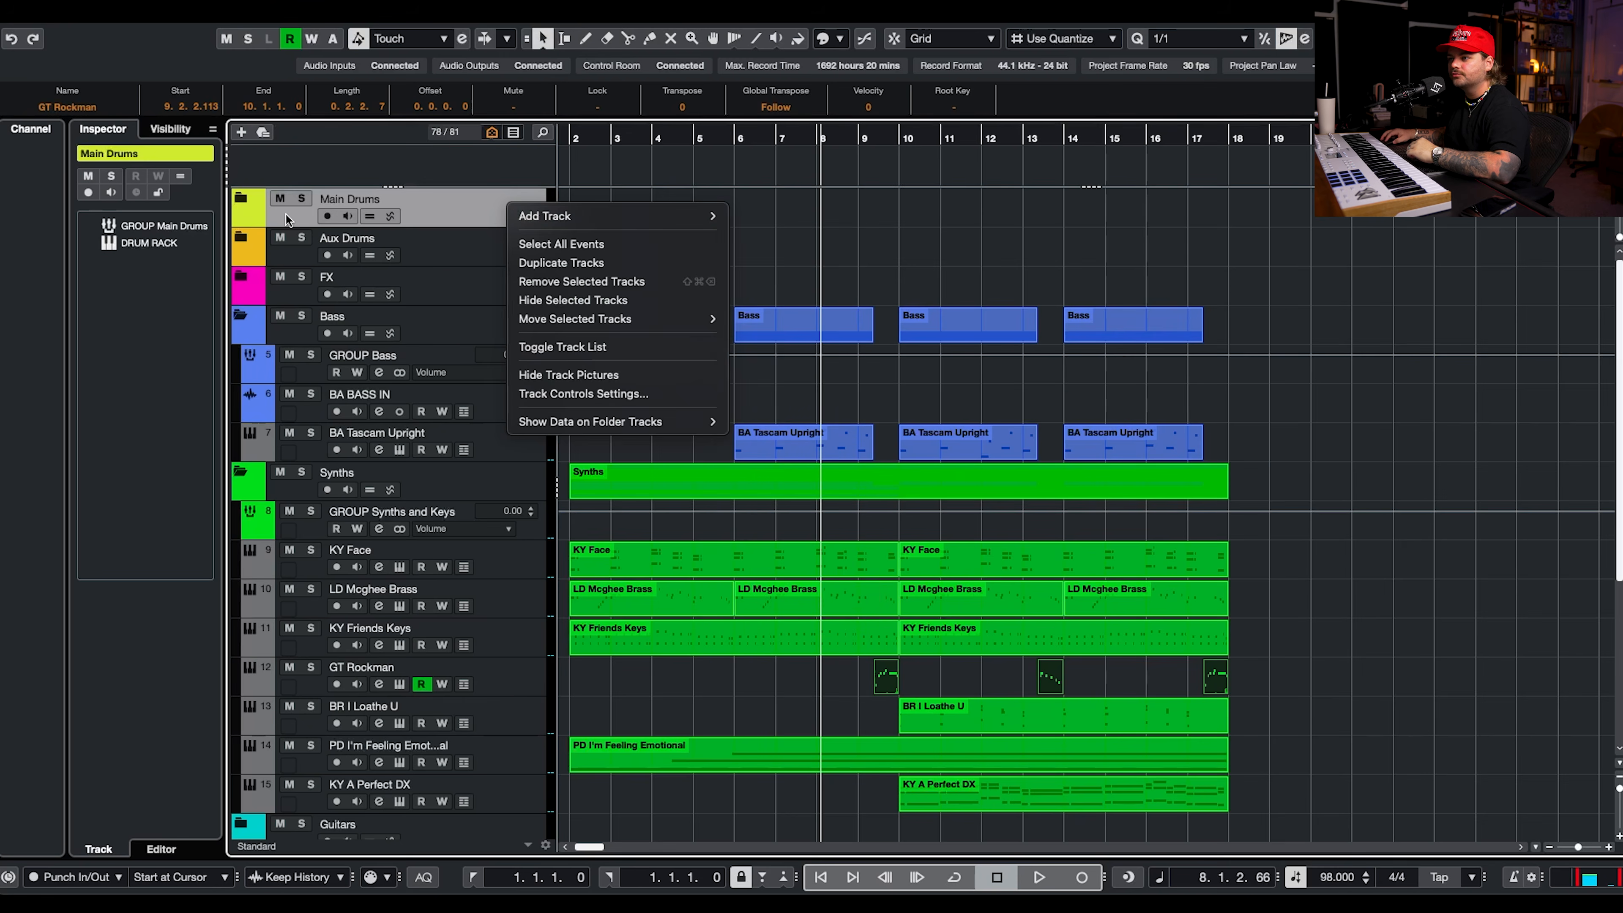
Add a Serum 2 instrument track below DRUM RACK in the Main Drums folder, routed to GROUP Main Drums.
left_click(237, 202)
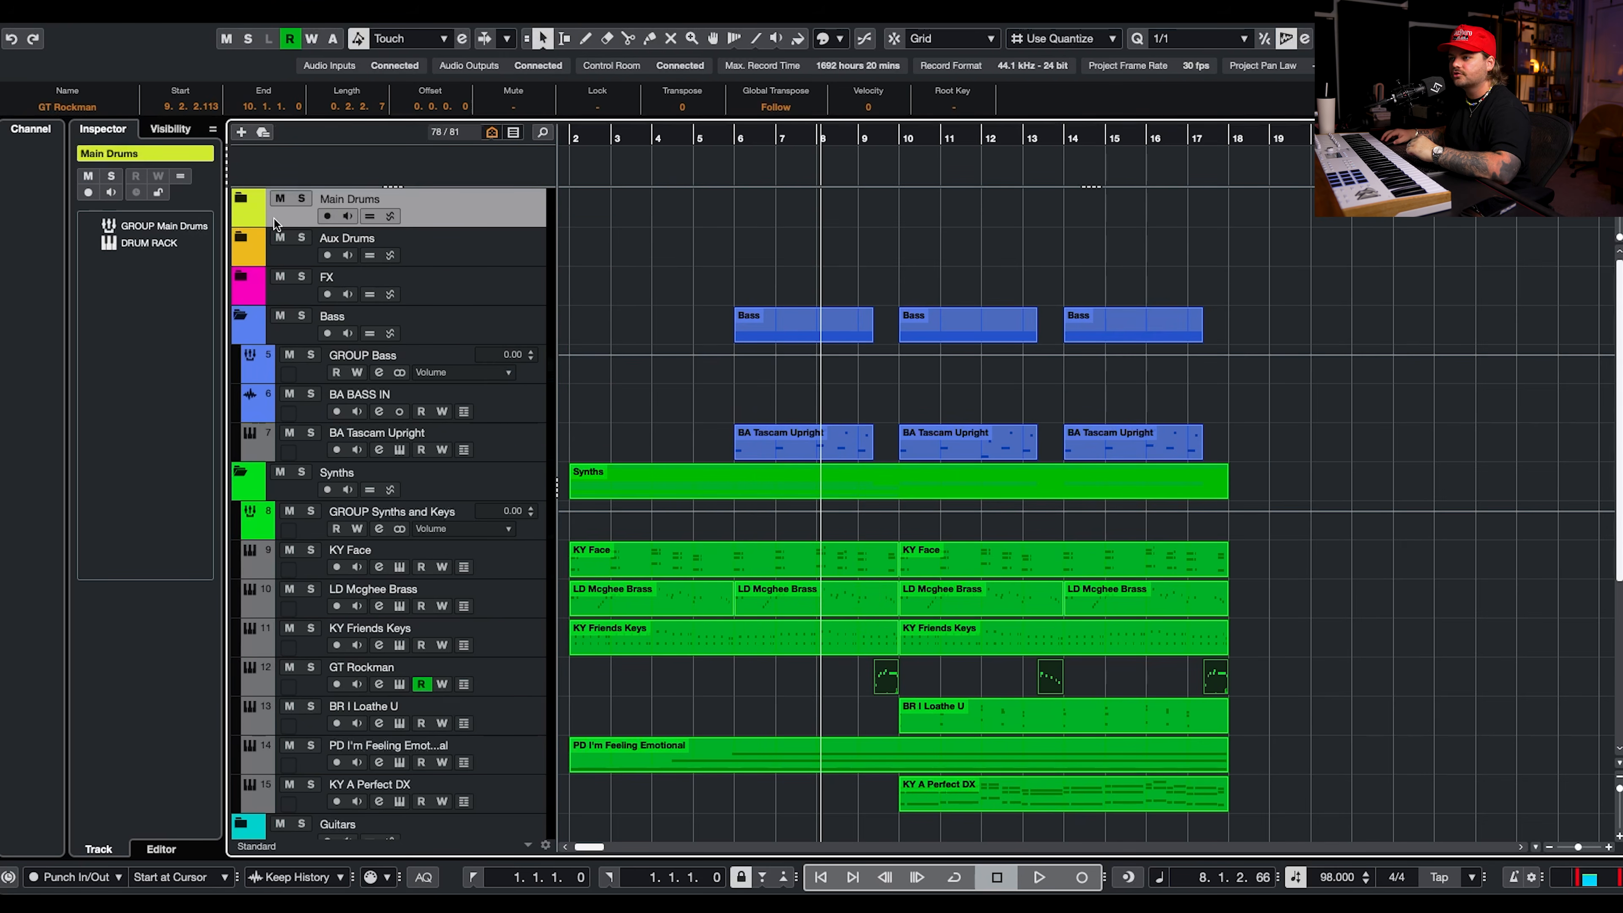
left_click(236, 204)
right_click(543, 282)
mouse_move(575, 287)
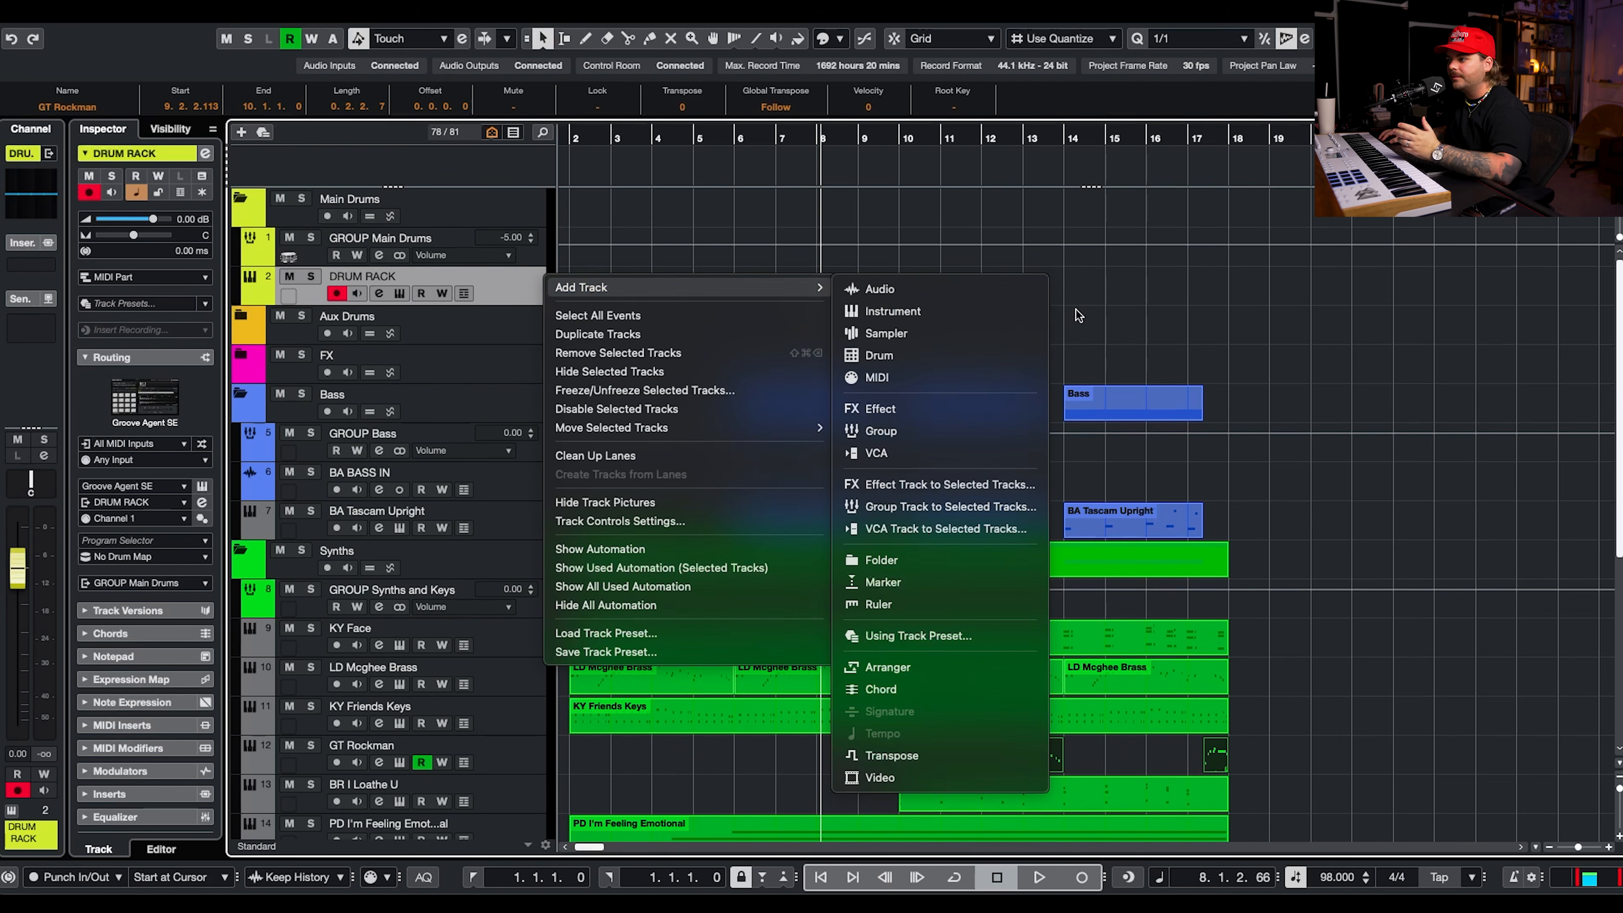
left_click(968, 312)
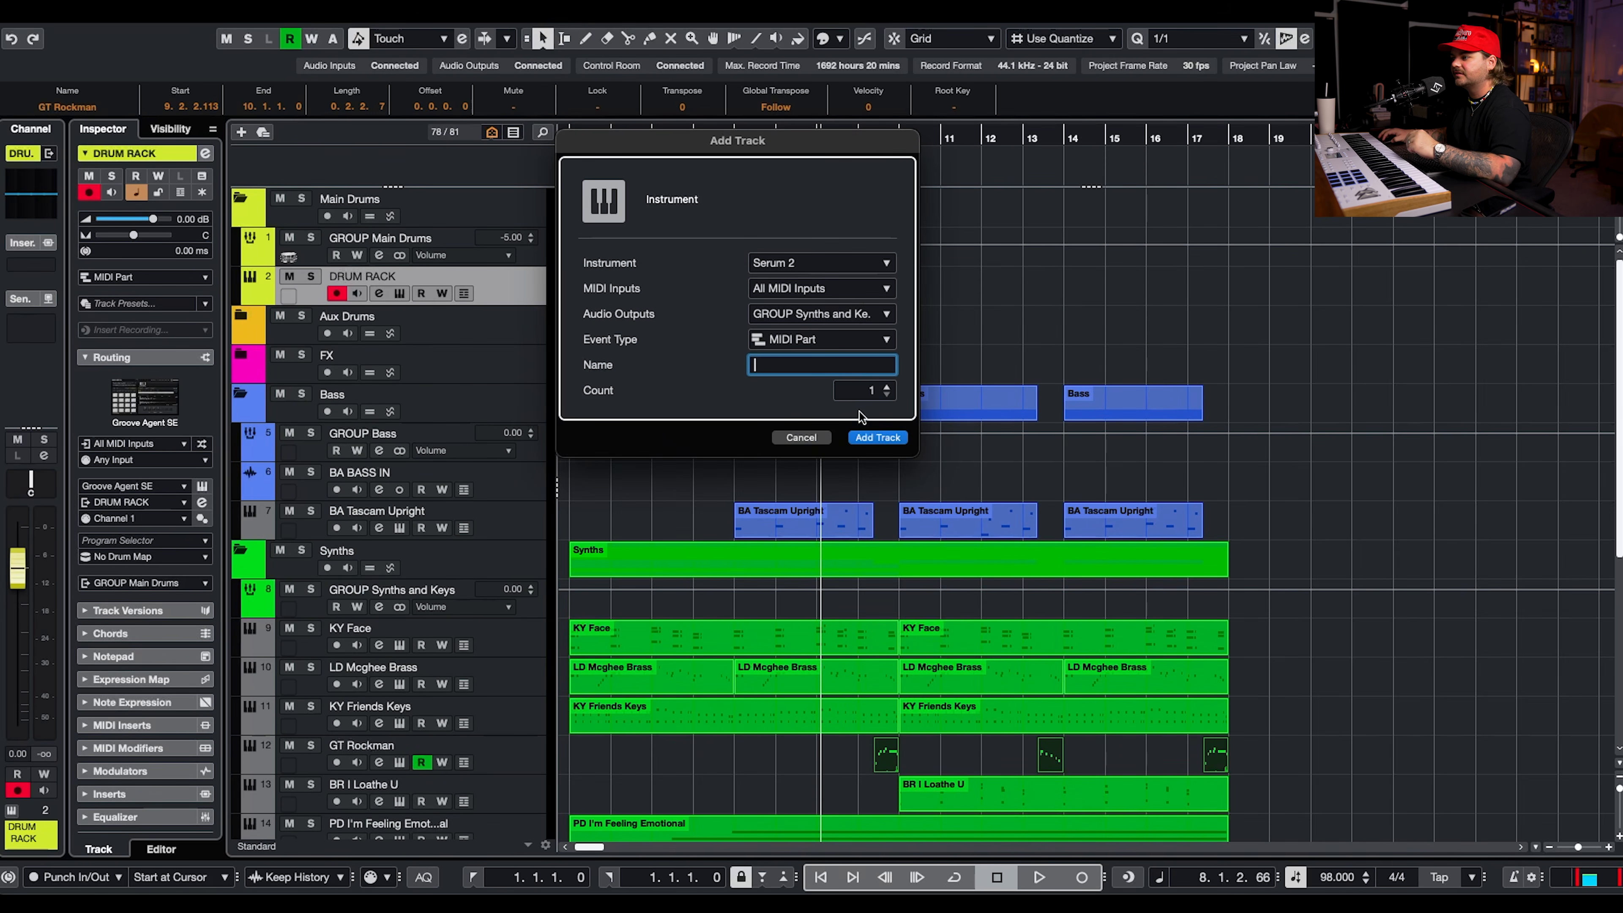
left_click(877, 315)
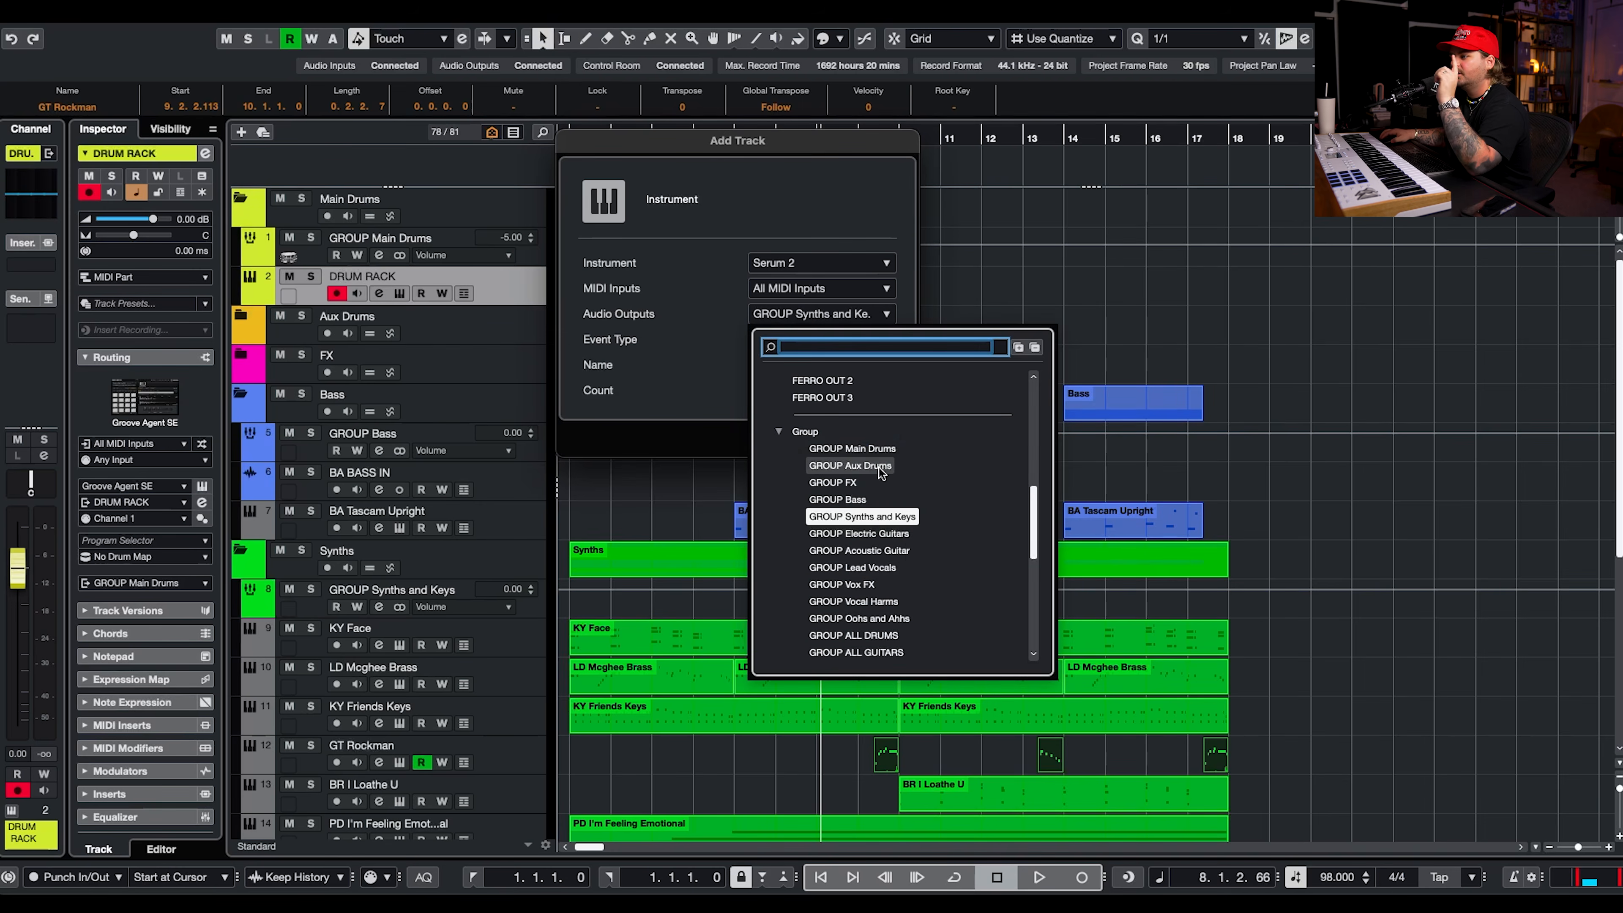
left_click(863, 454)
left_click(870, 435)
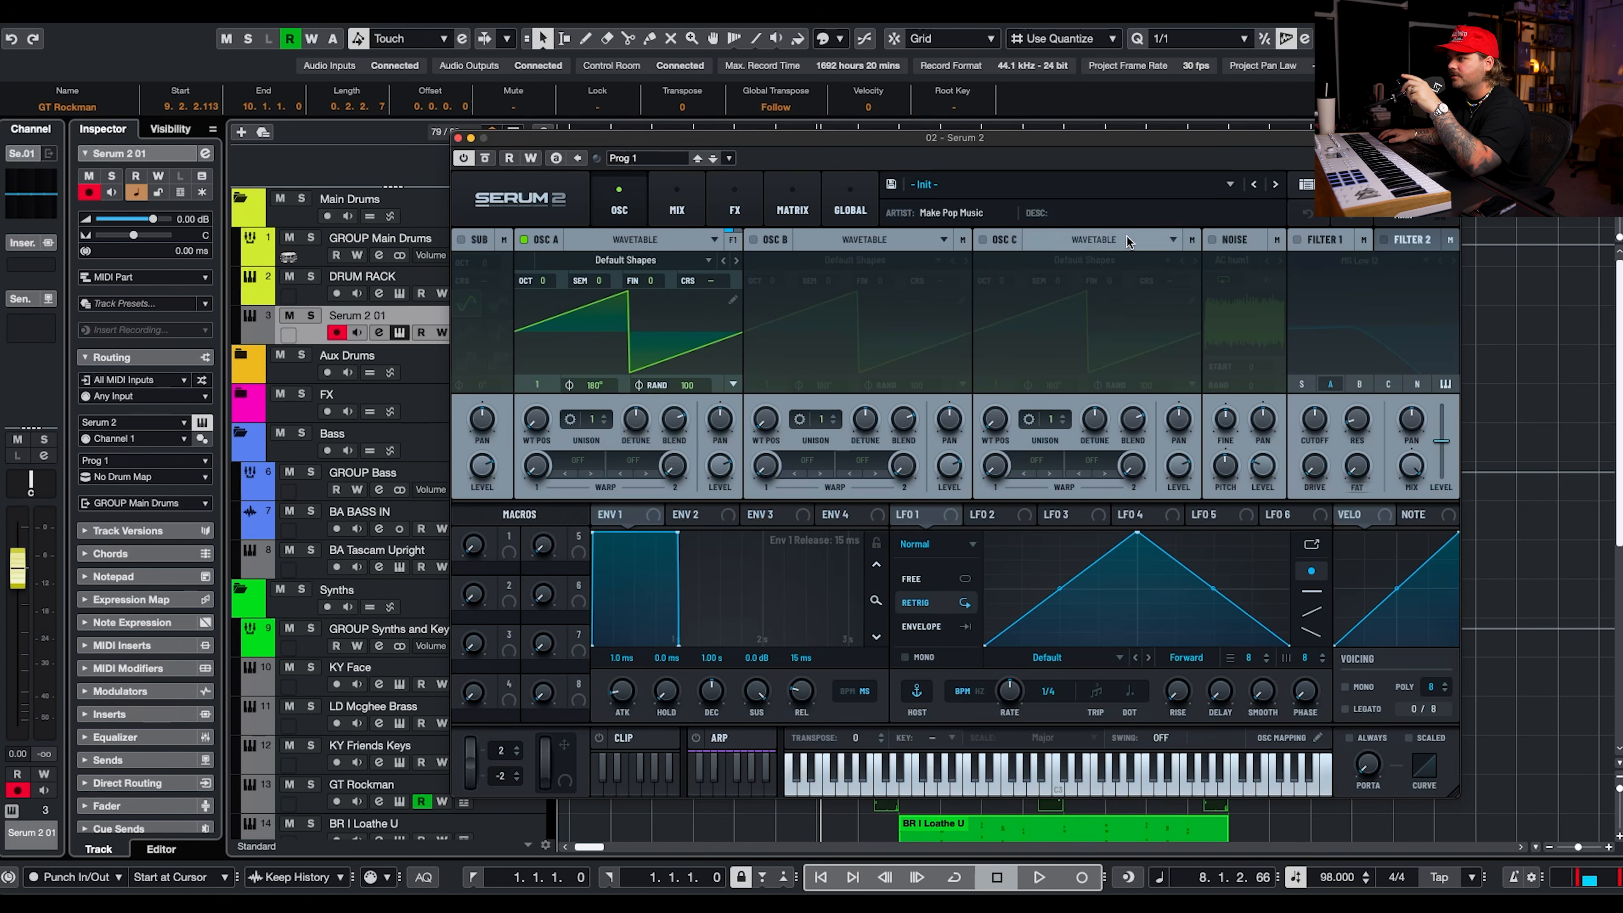
Load the DR - Jacky Snare preset from the Make Pop Music Poptopia 2 pack on the new drum track.
left_click(1025, 183)
mouse_move(1085, 226)
mouse_move(1297, 226)
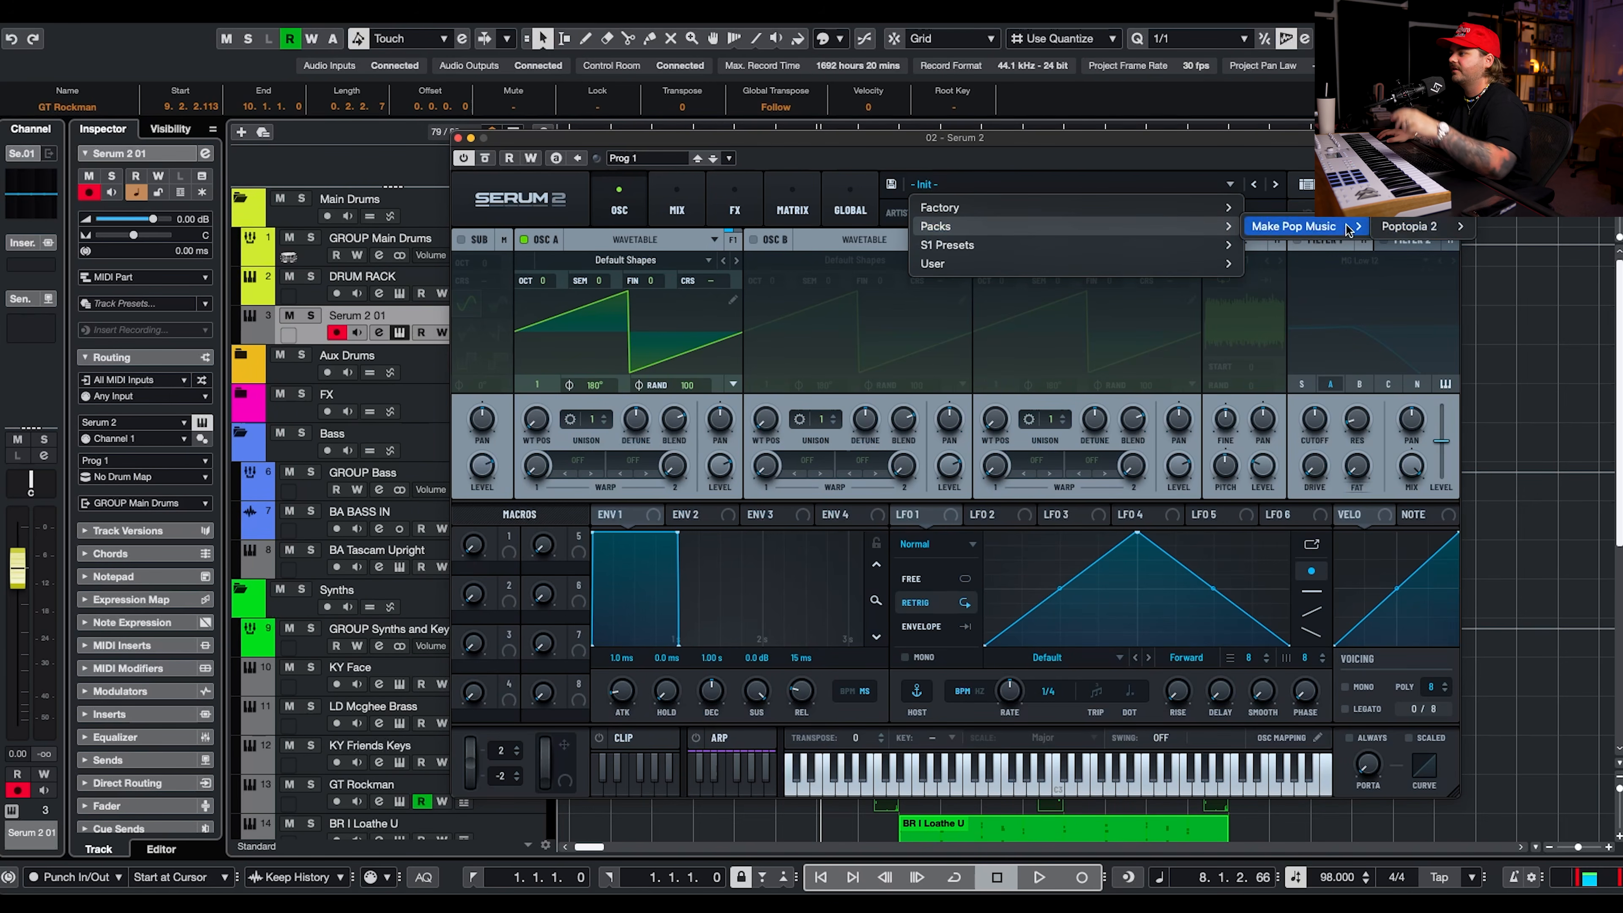
mouse_move(1453, 236)
mouse_move(1509, 283)
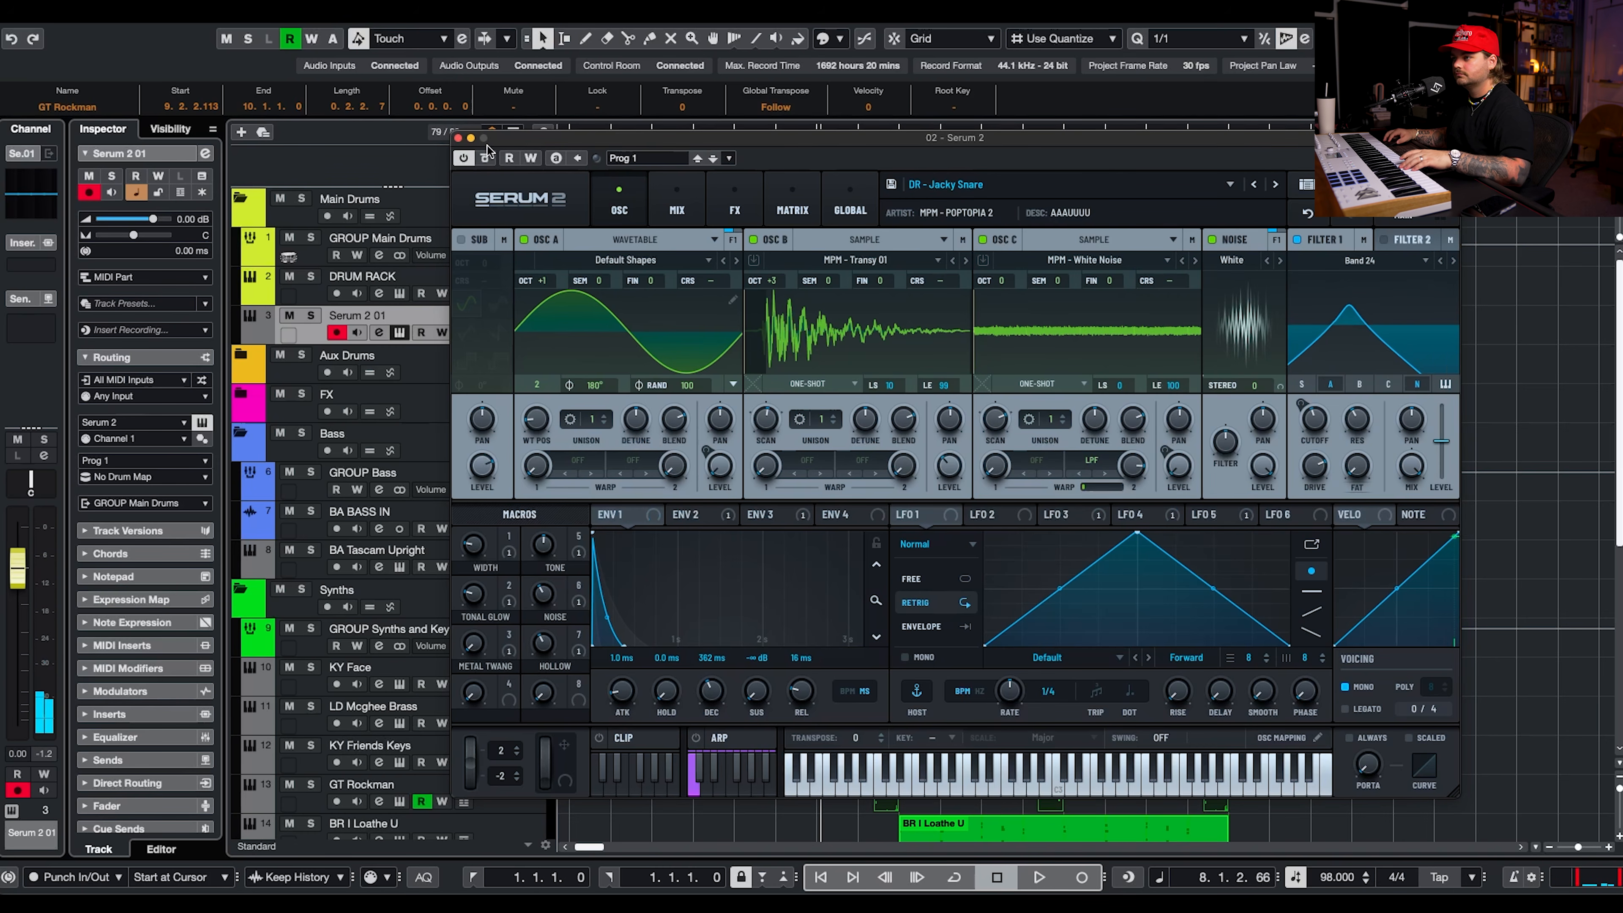
left_click(458, 138)
Record the snare pattern with a run-in from bar 8 and quantize all its notes to 1/8.
left_click(846, 138)
key("KP_Multiply")
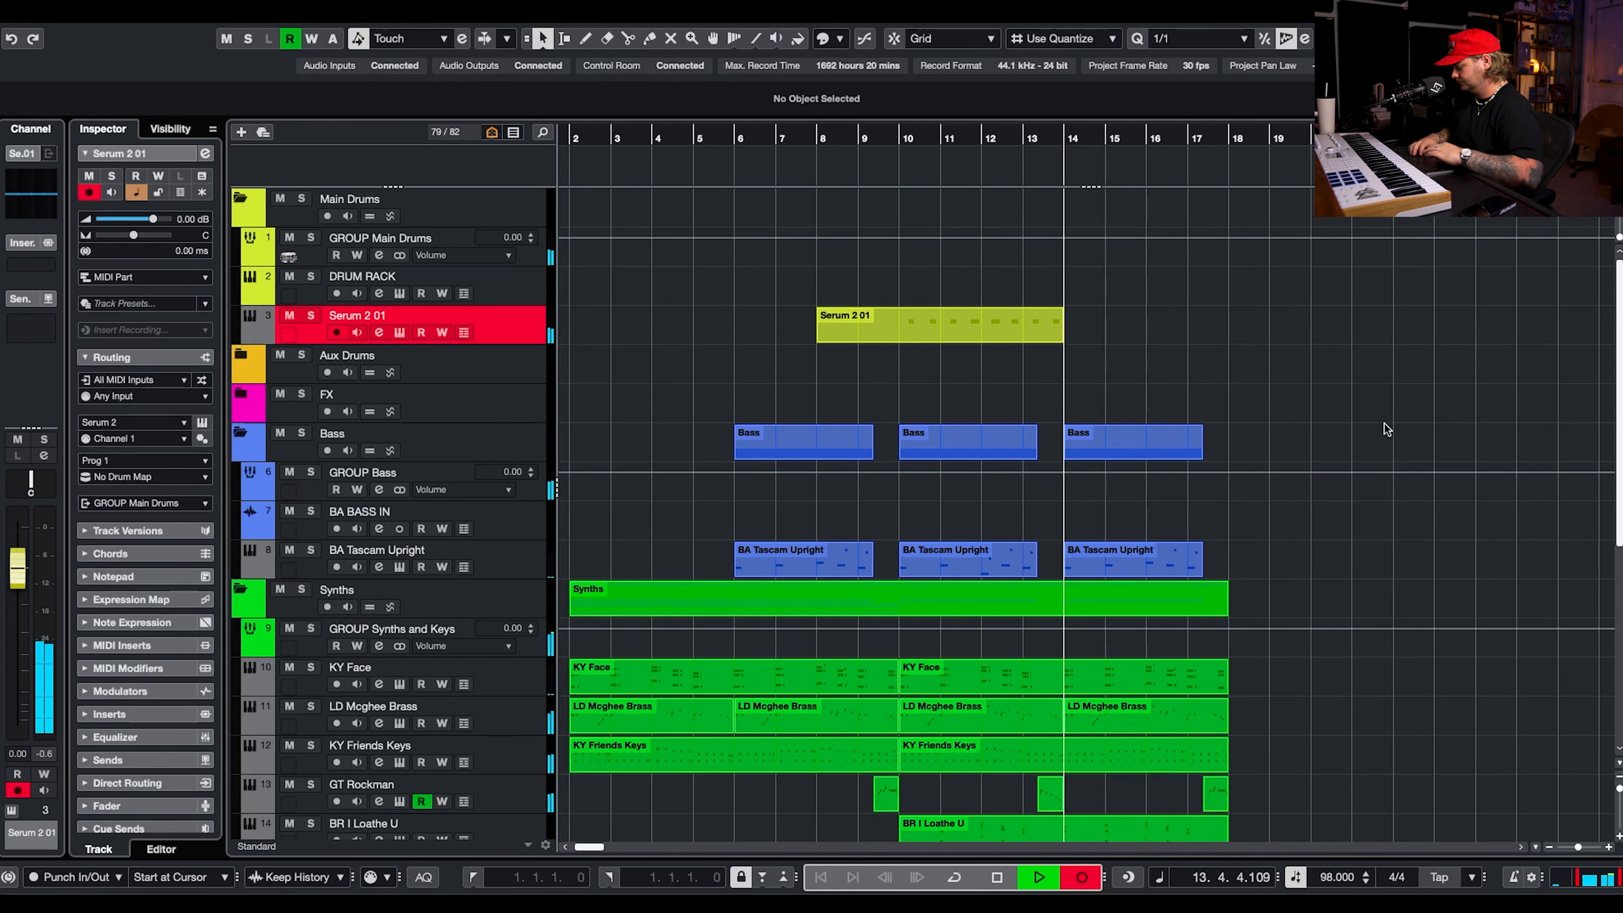
key("space")
left_click_drag(881, 483, 1458, 624)
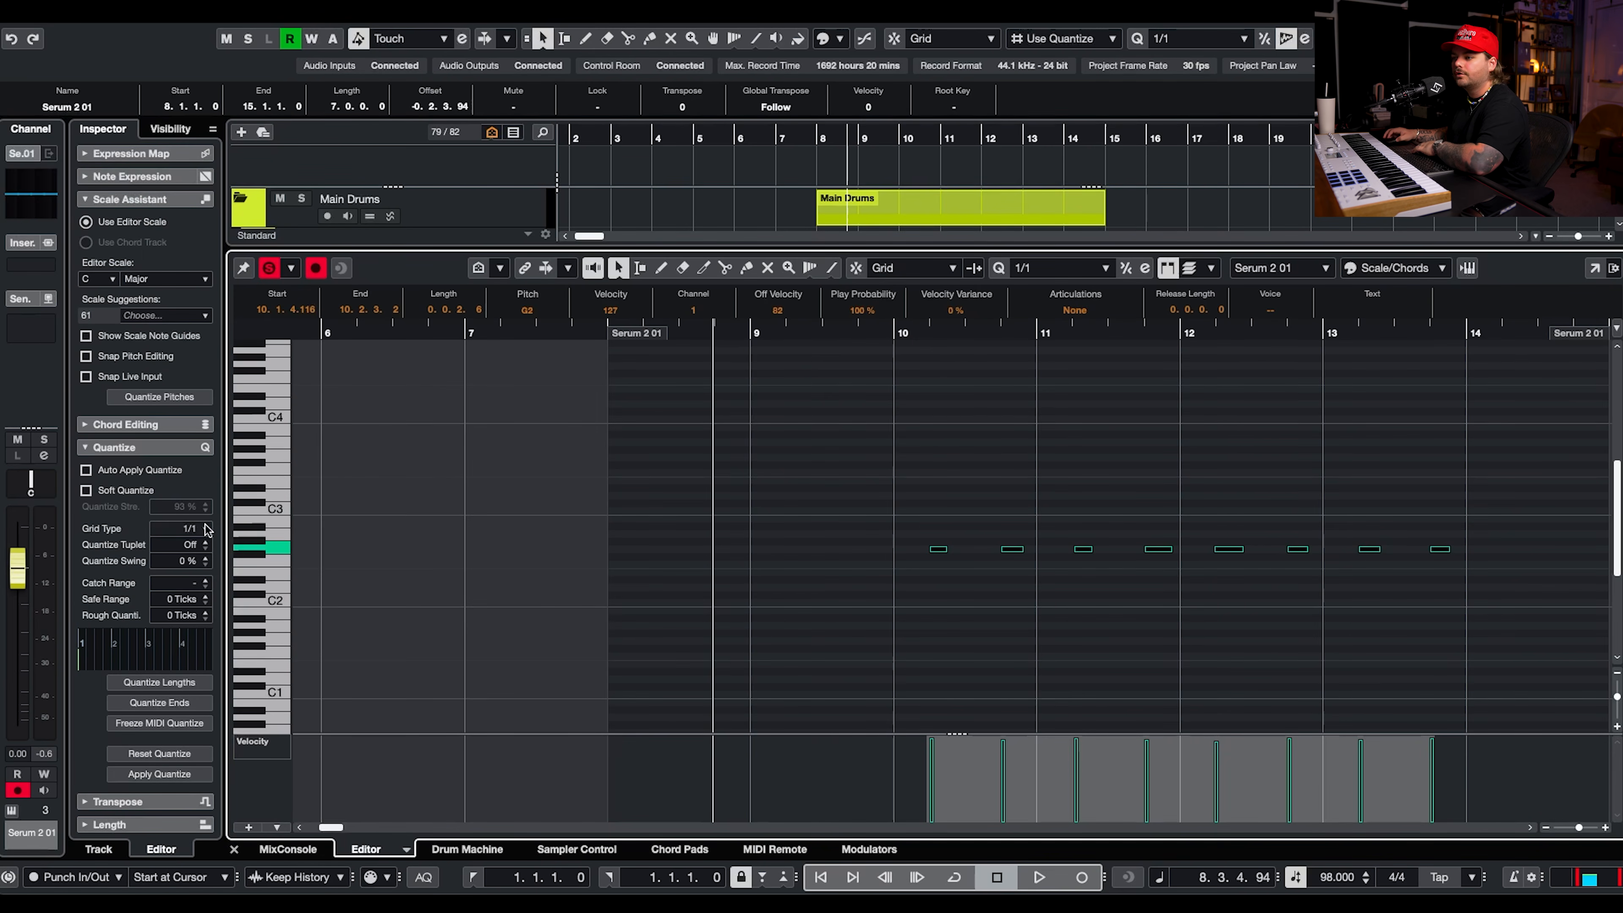
left_click(200, 536)
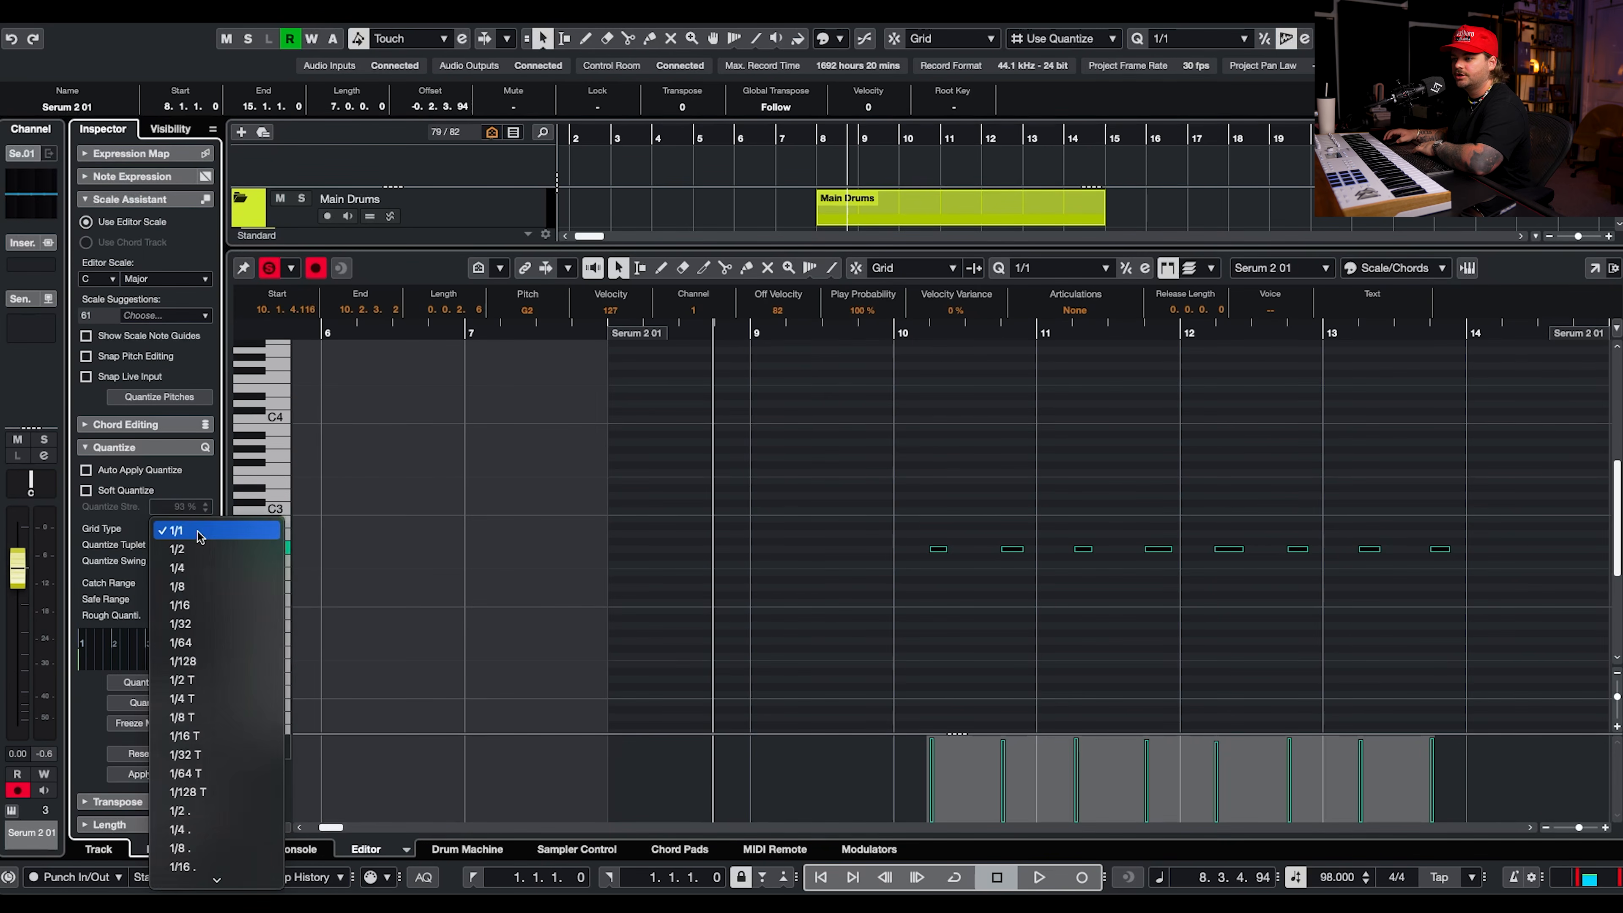
left_click(213, 588)
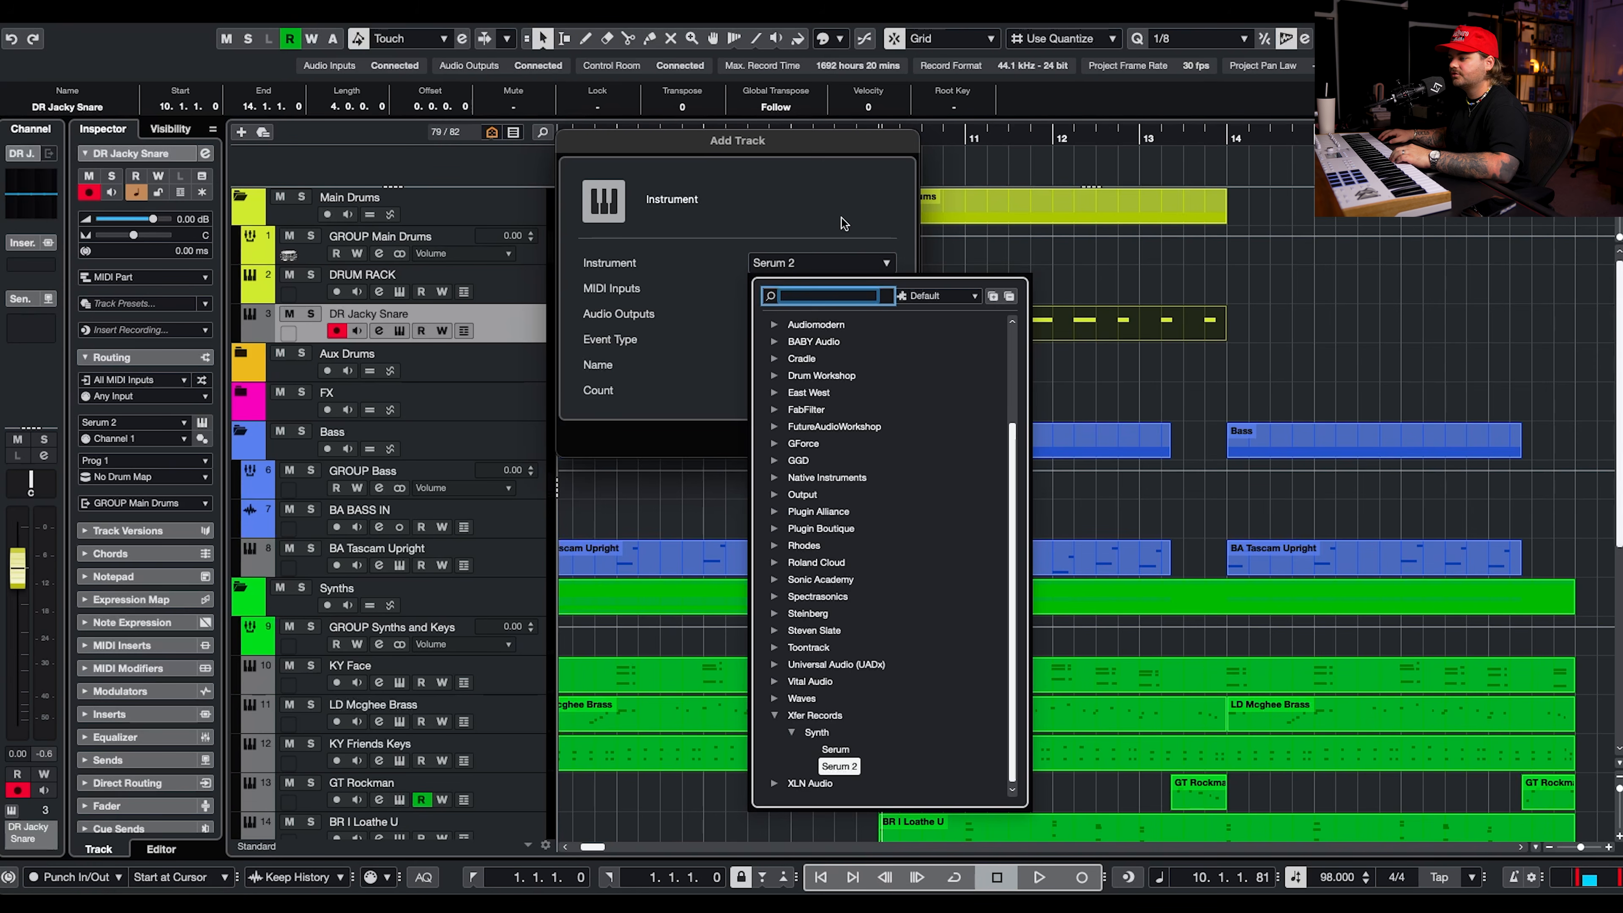
Add another Serum 2 instrument track routed to GROUP Main Drums and set its volume to -8.31 dB.
left_click(804, 198)
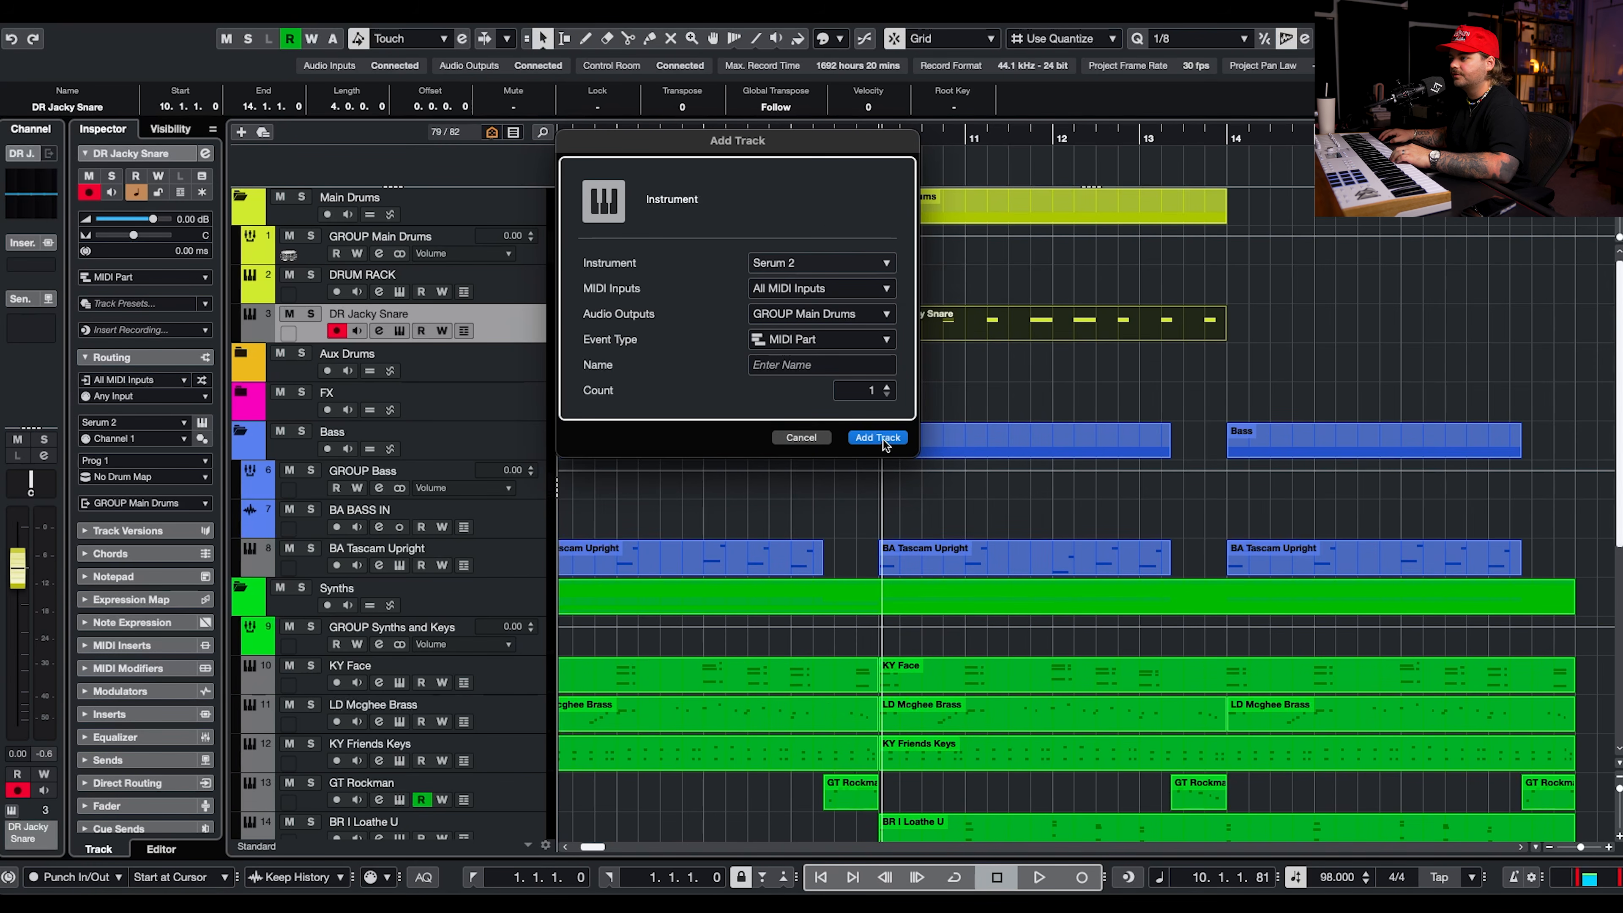
left_click(882, 437)
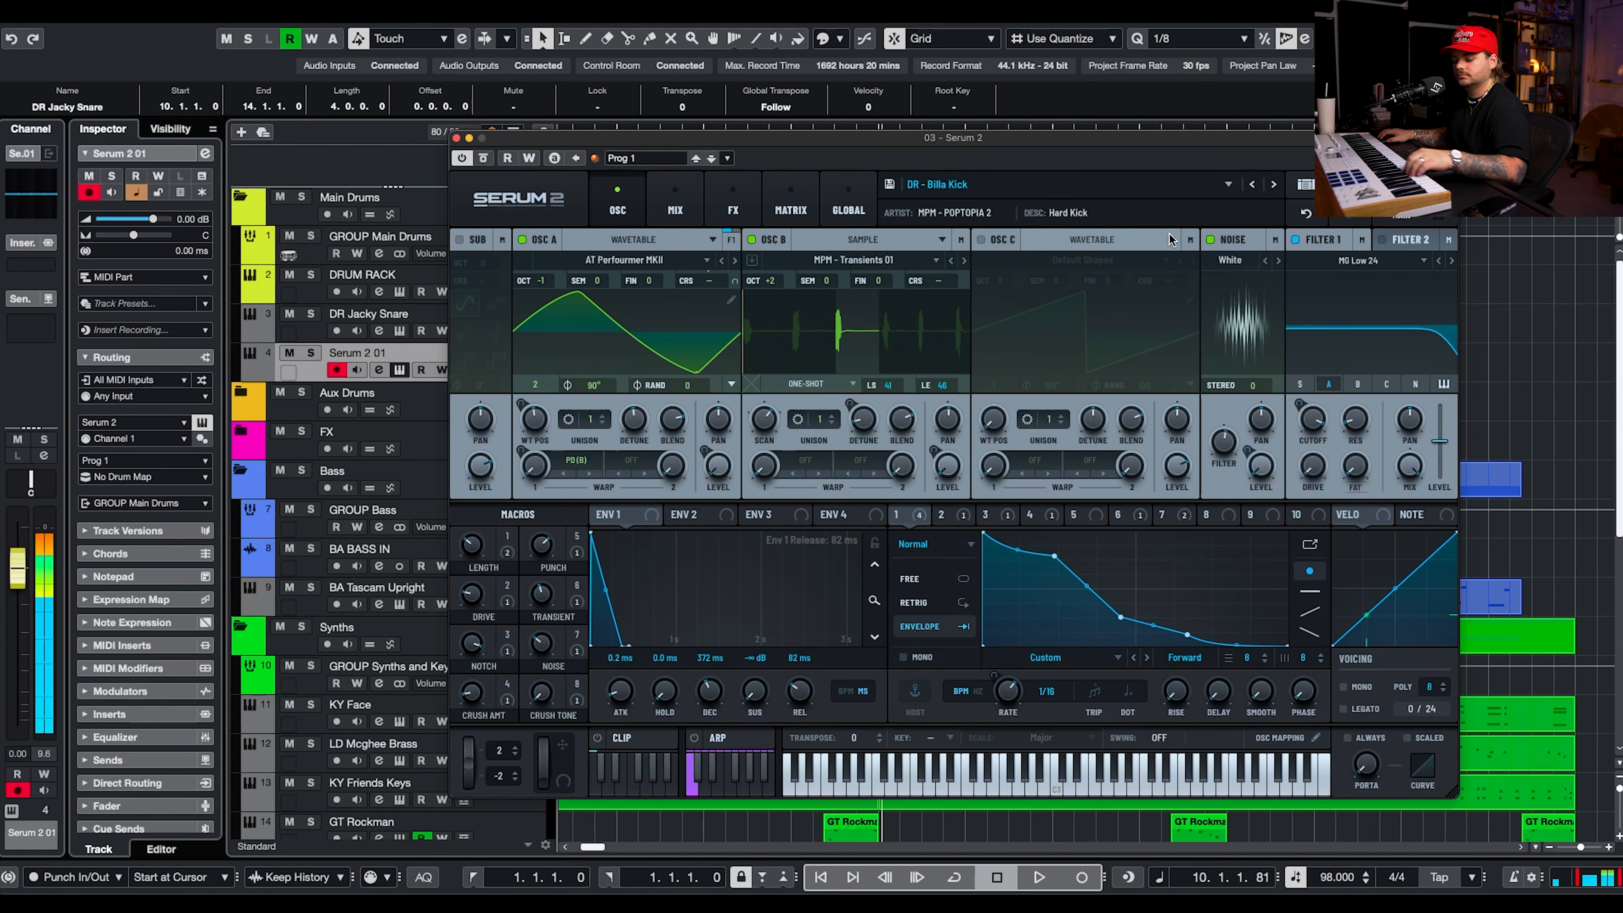
left_click(133, 218)
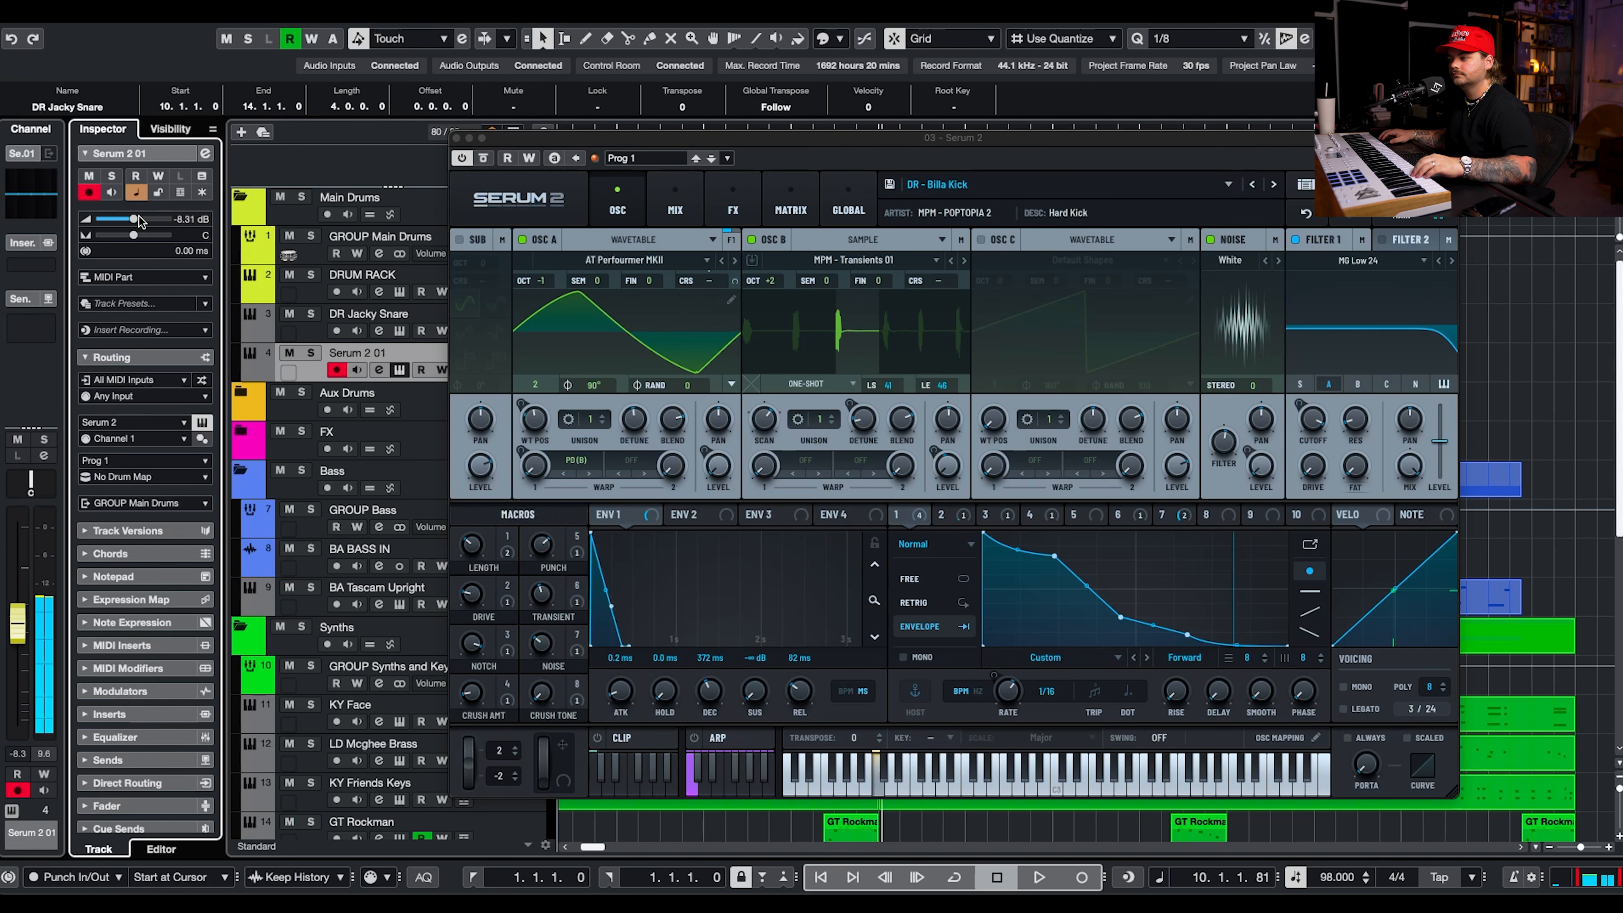
Switch the new track's preset to DR - Jacky Kick and play the song back to try the kick against the snare.
left_click(1273, 185)
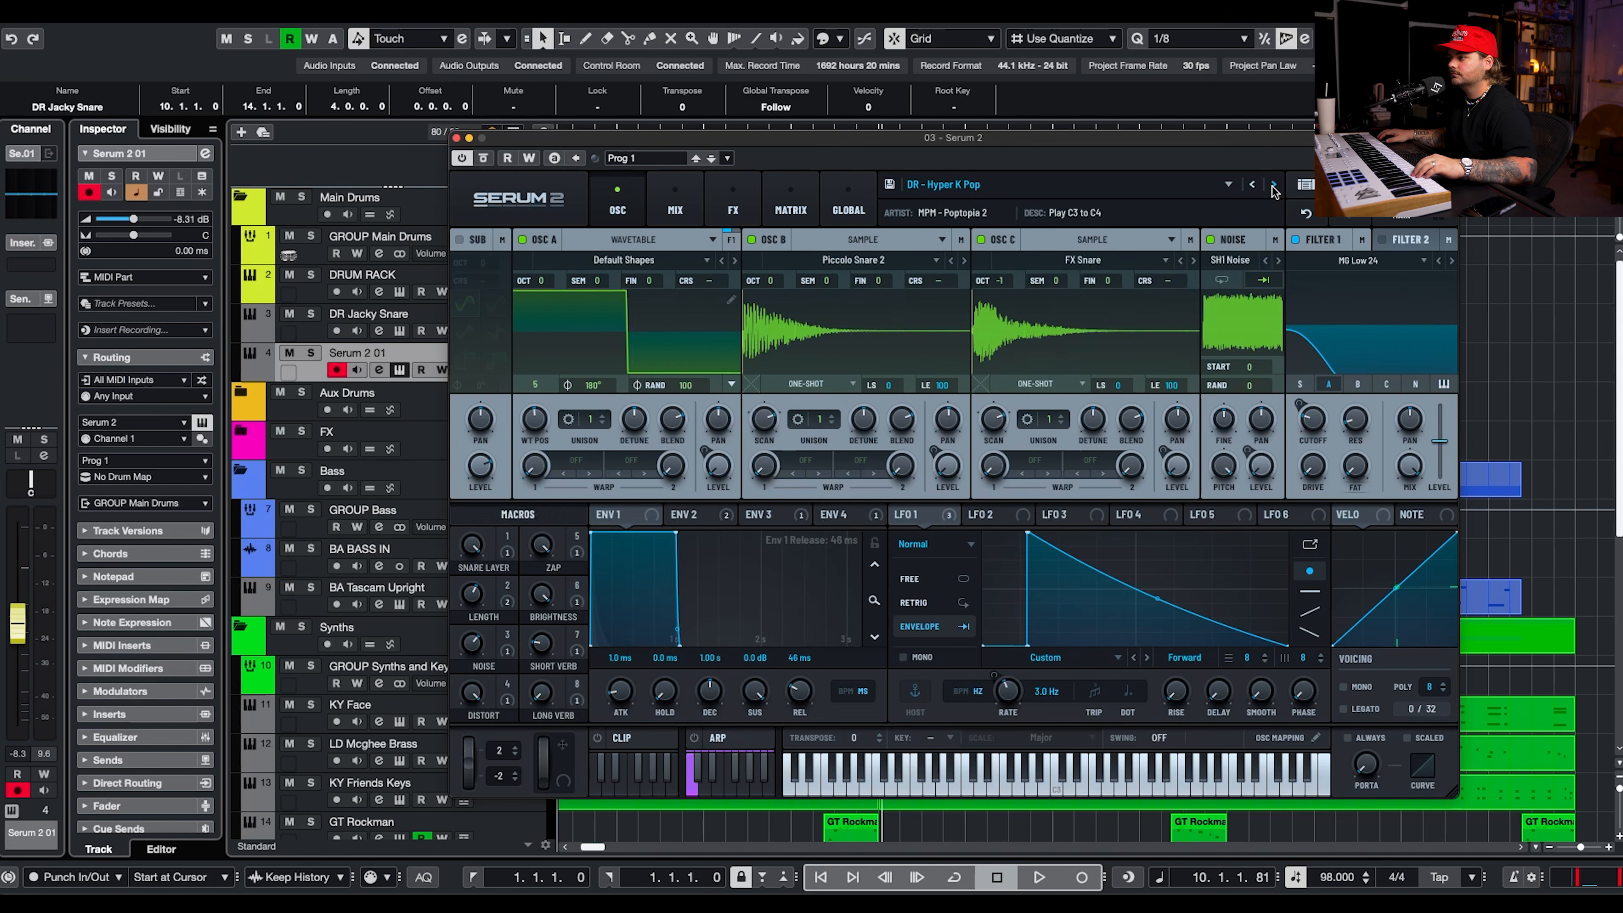
left_click(1274, 186)
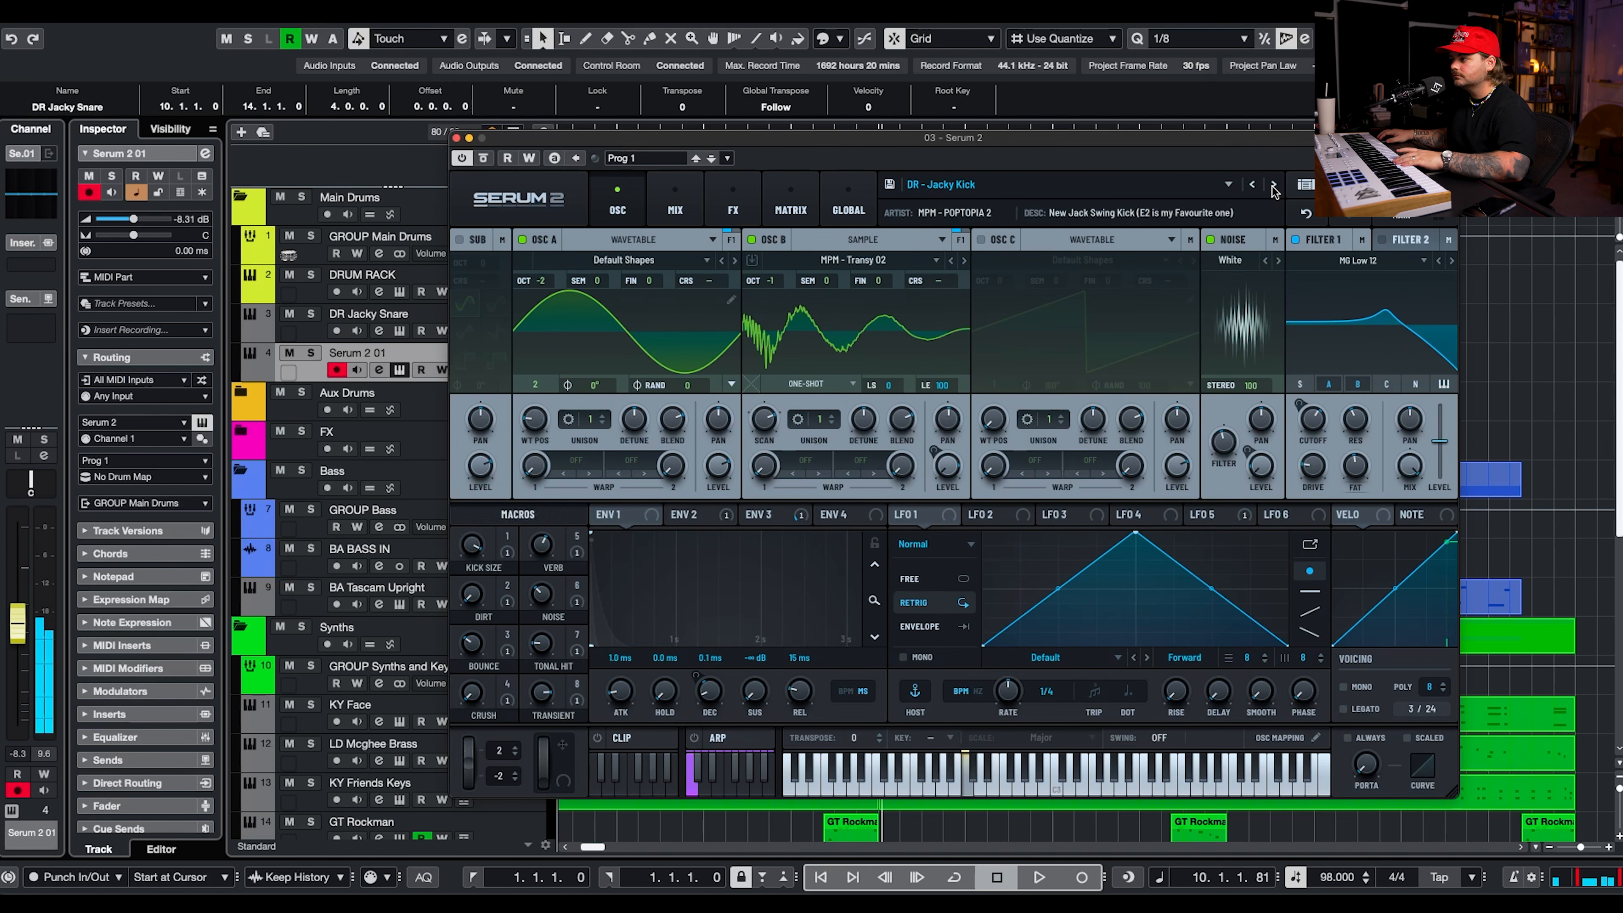
left_click(455, 137)
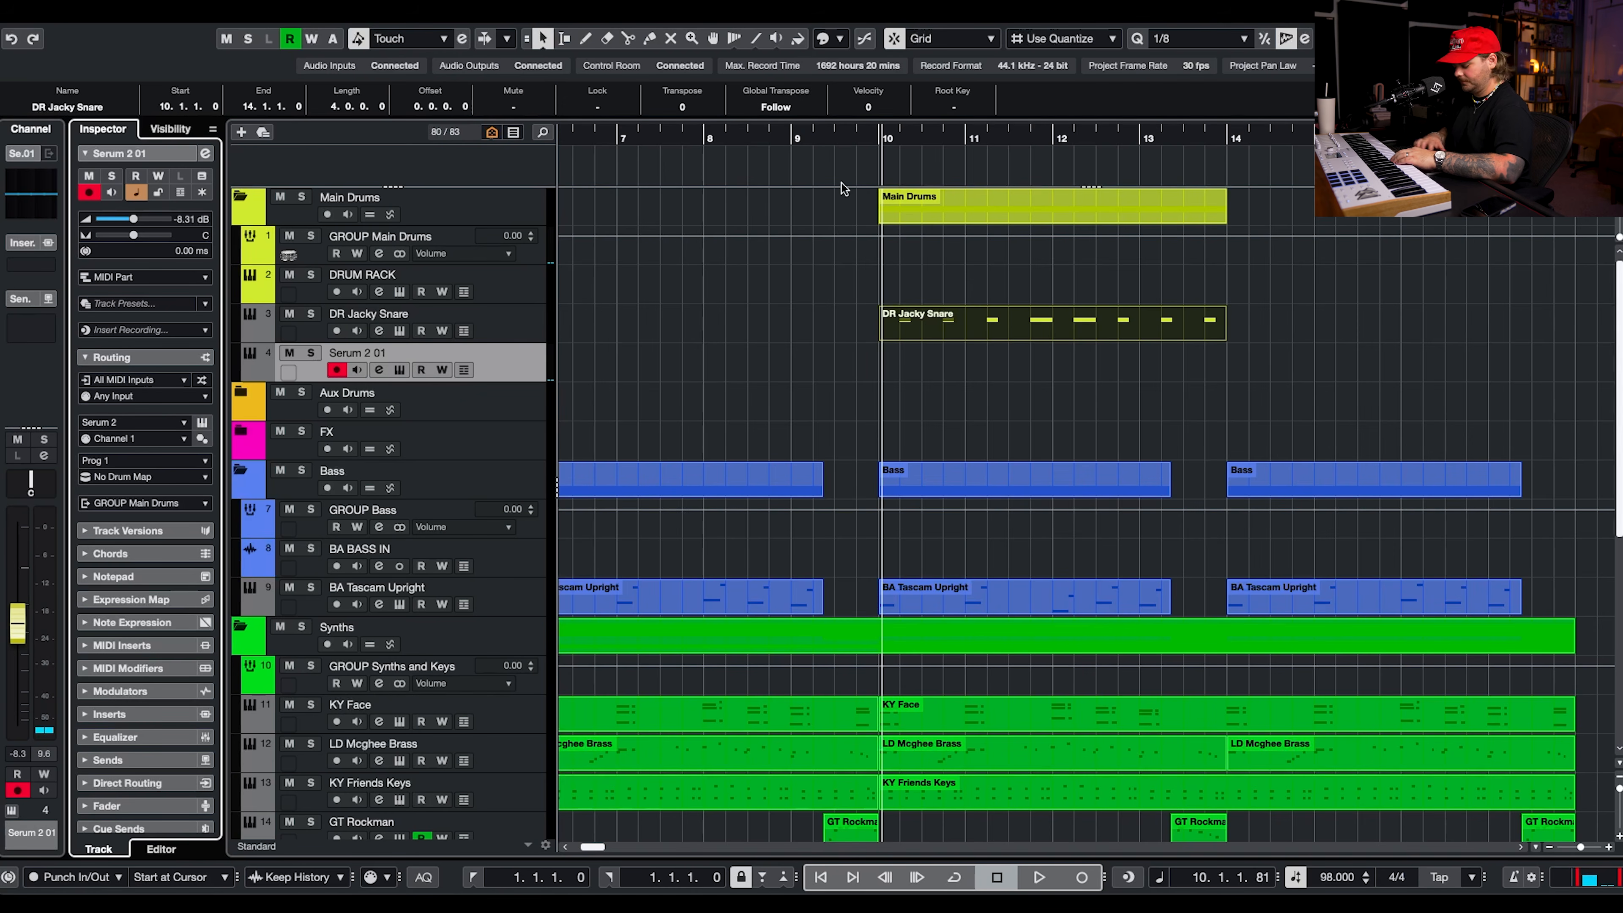
key("space")
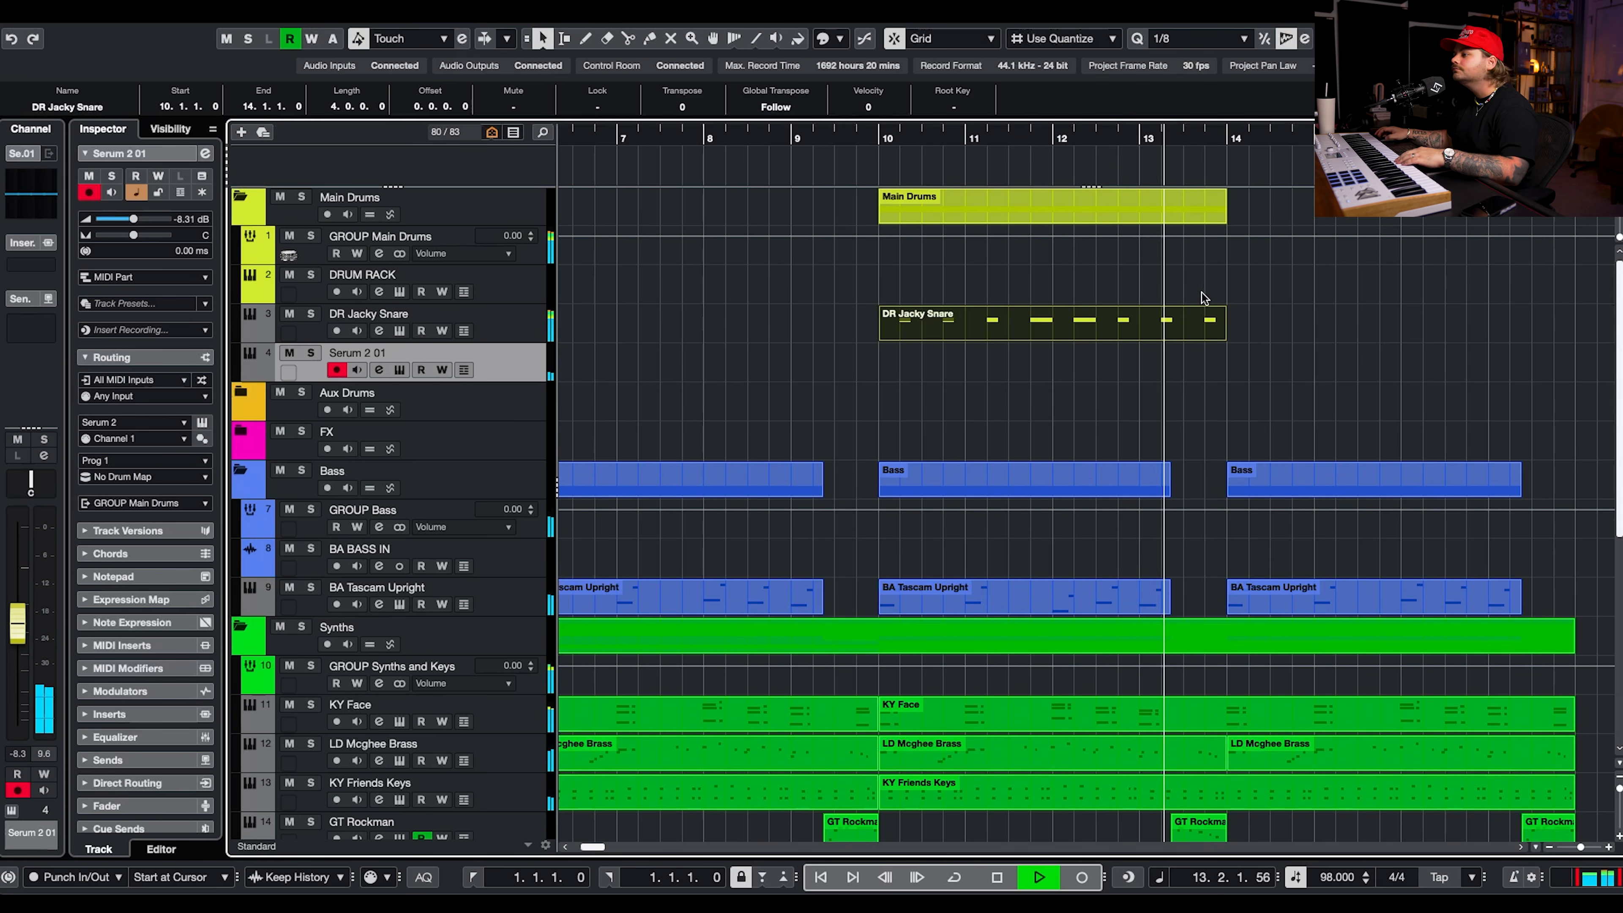
key("space")
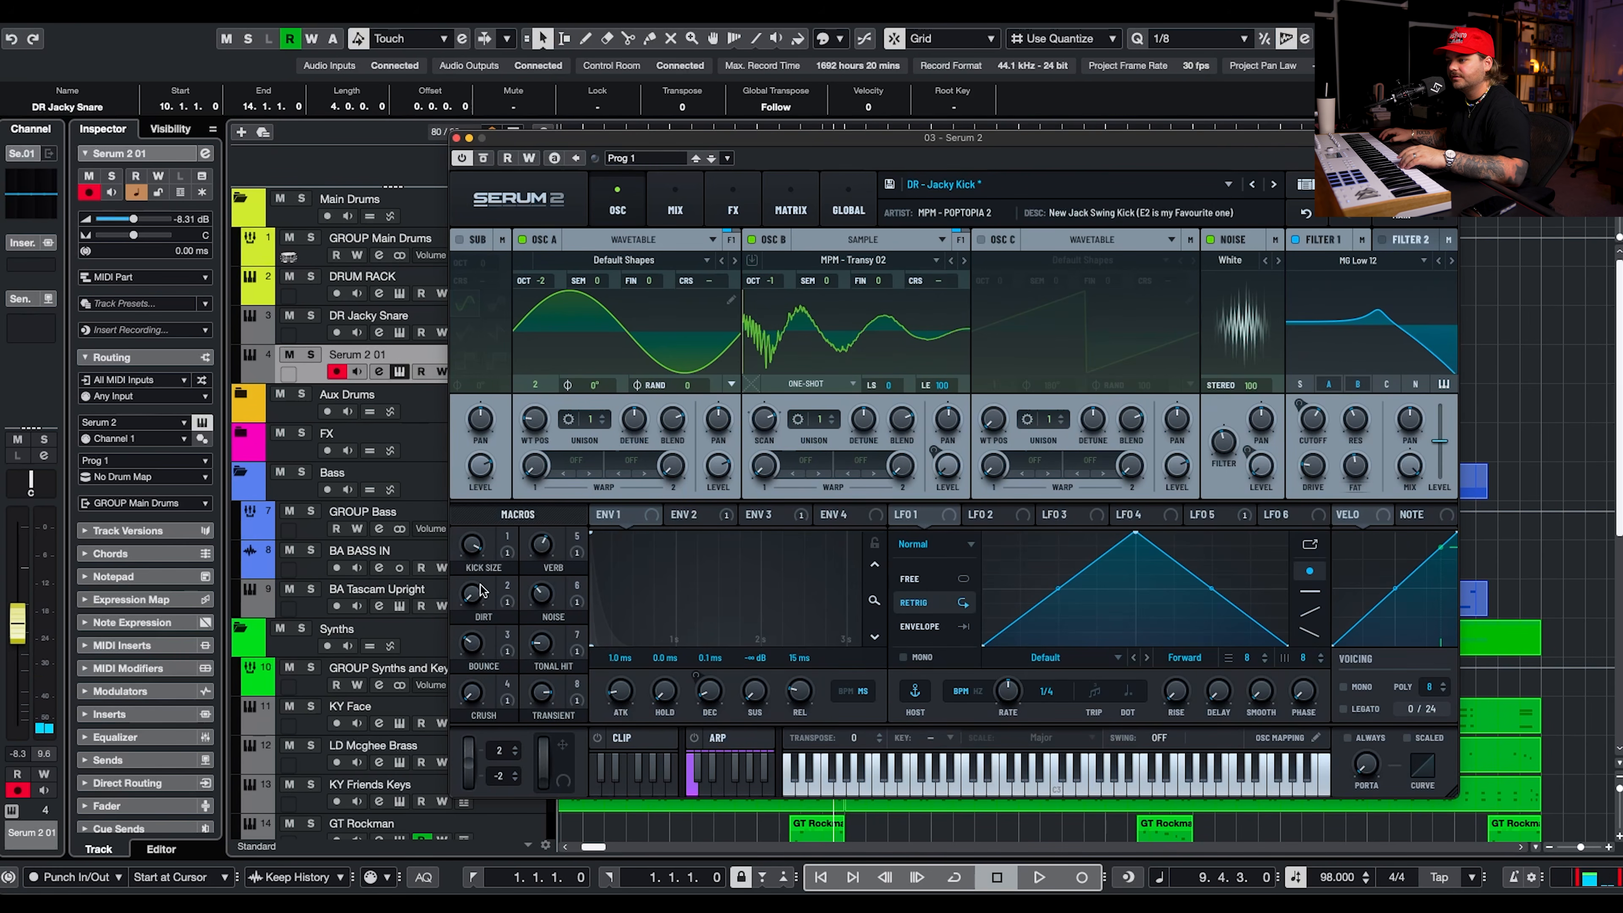
Audition the kick preset's Dirt, Tonal Hit, Crush and Bounce macros and its envelopes, setting Bounce to about 10.
left_click_drag(470, 591, 468, 573)
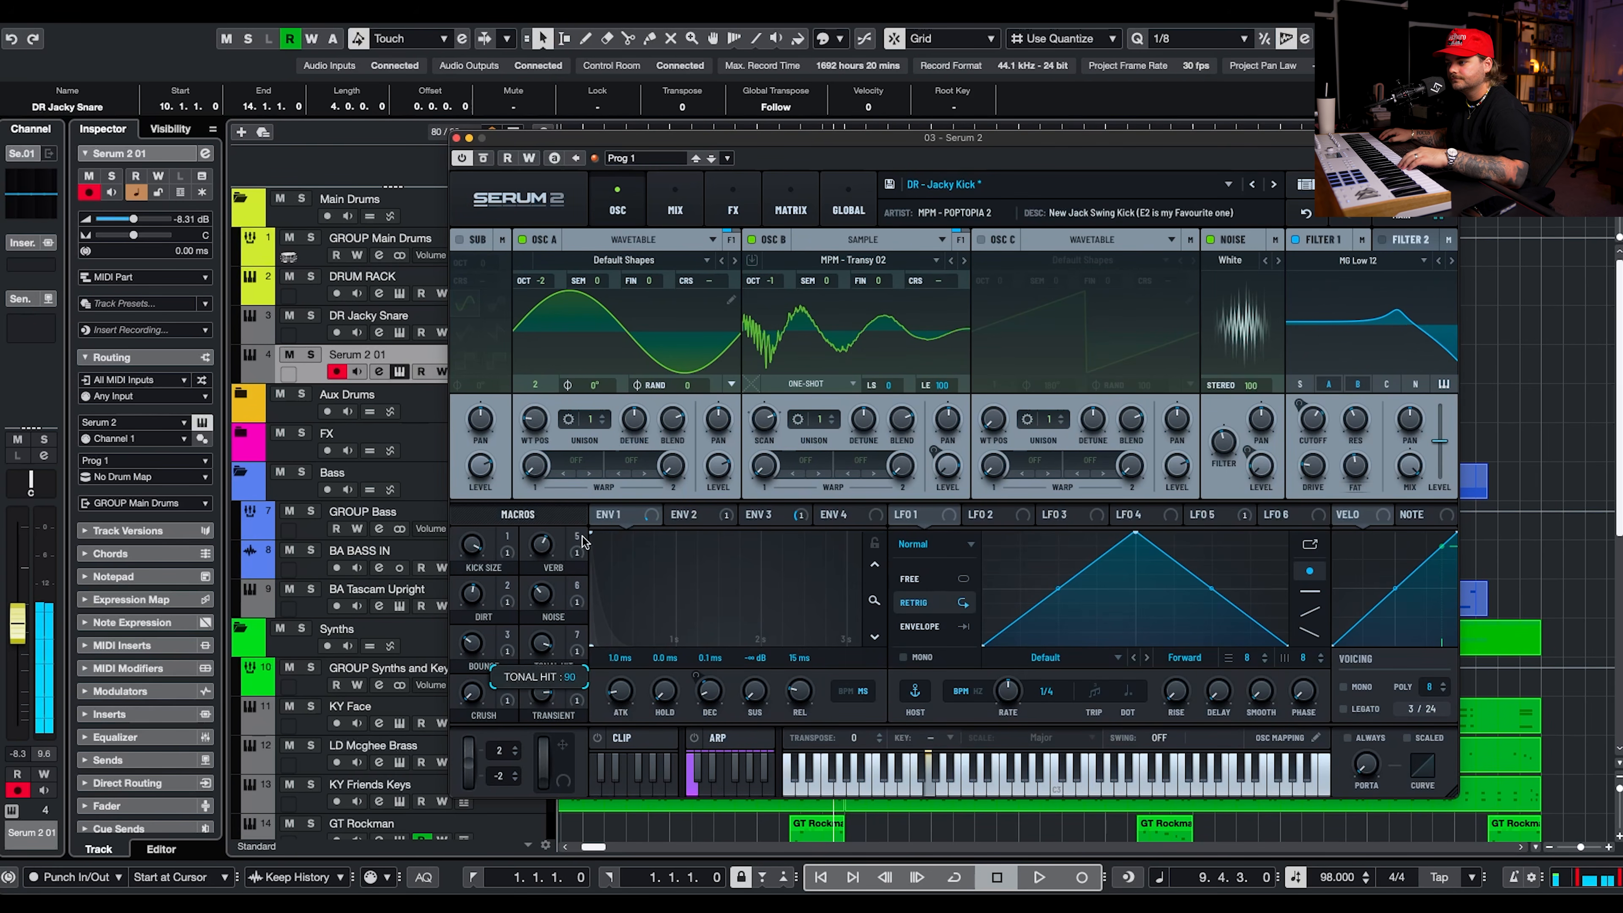
left_click_drag(470, 695, 497, 645)
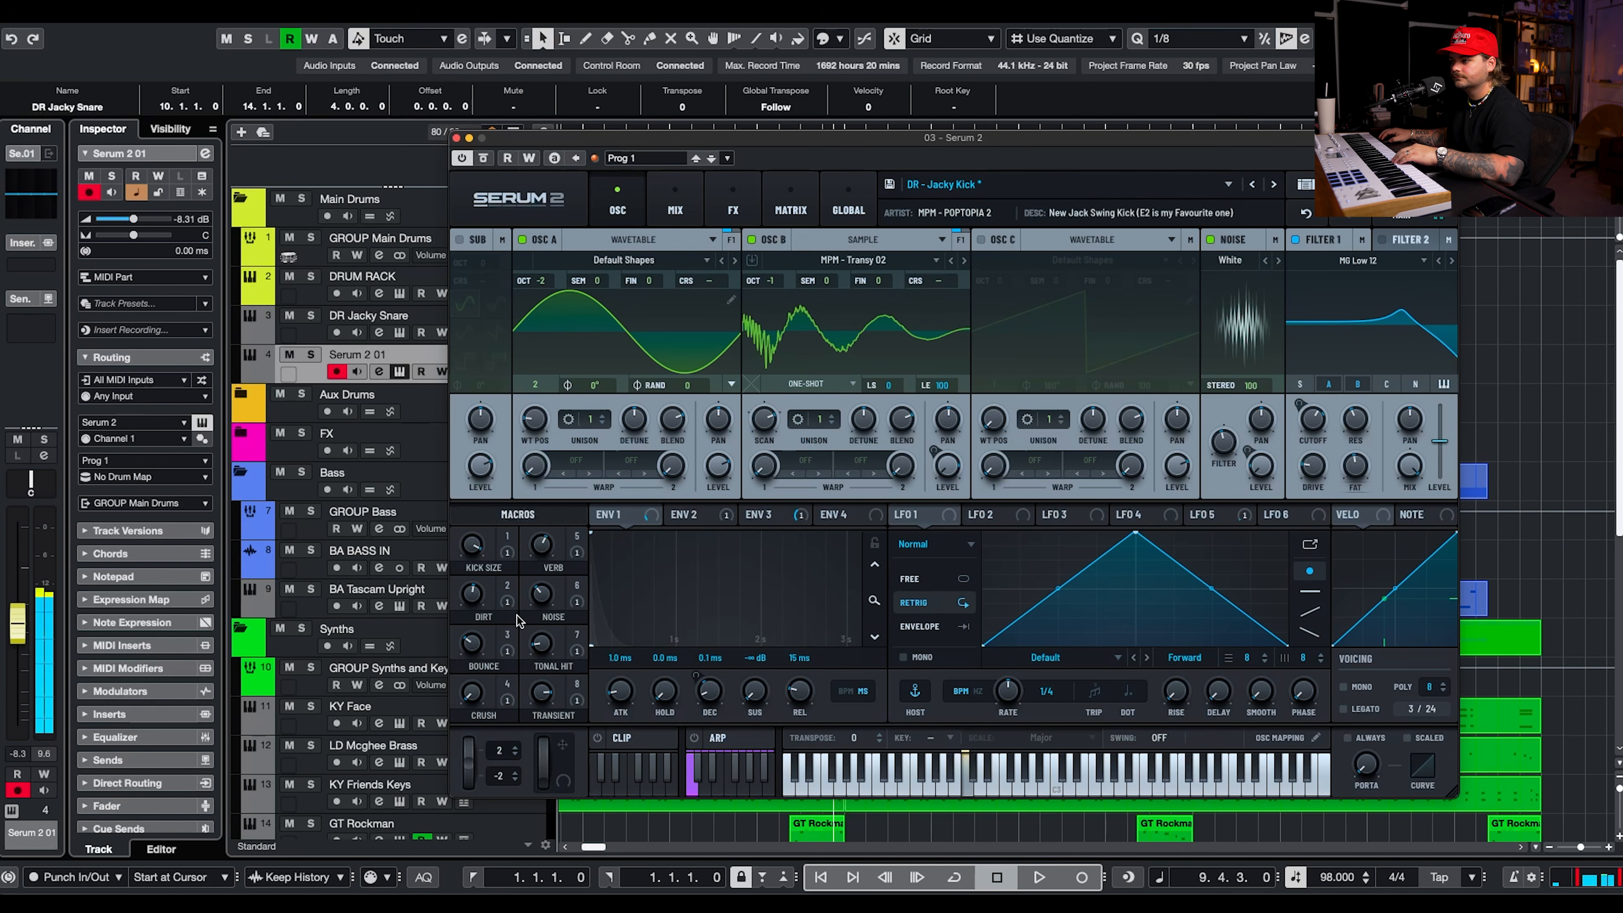
left_click(676, 522)
left_click(635, 519)
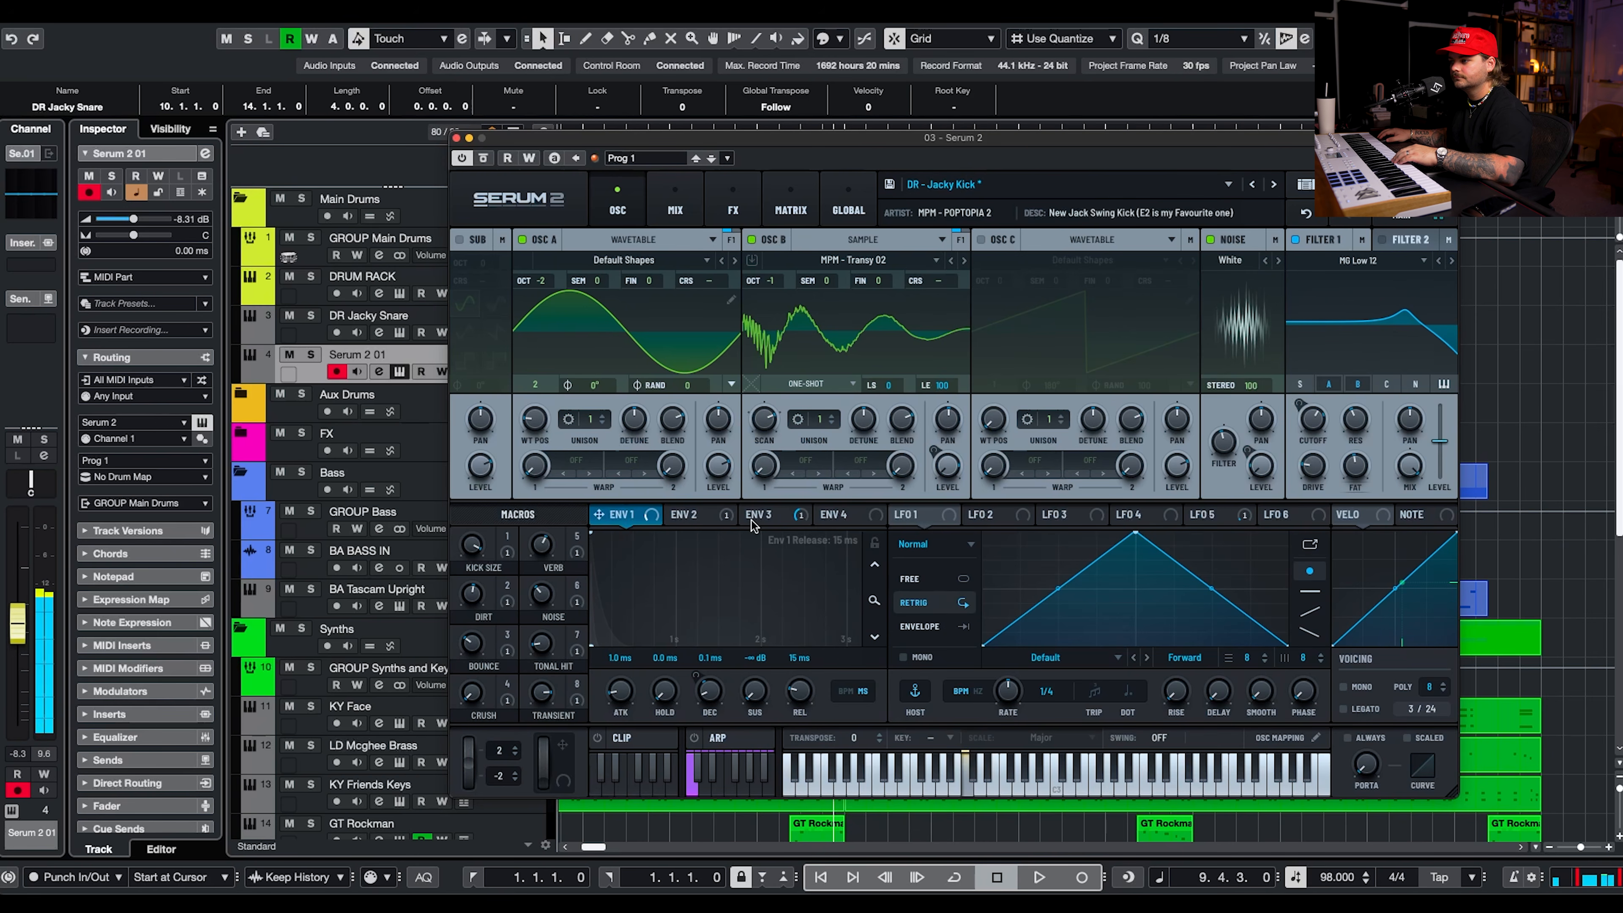
left_click(793, 520)
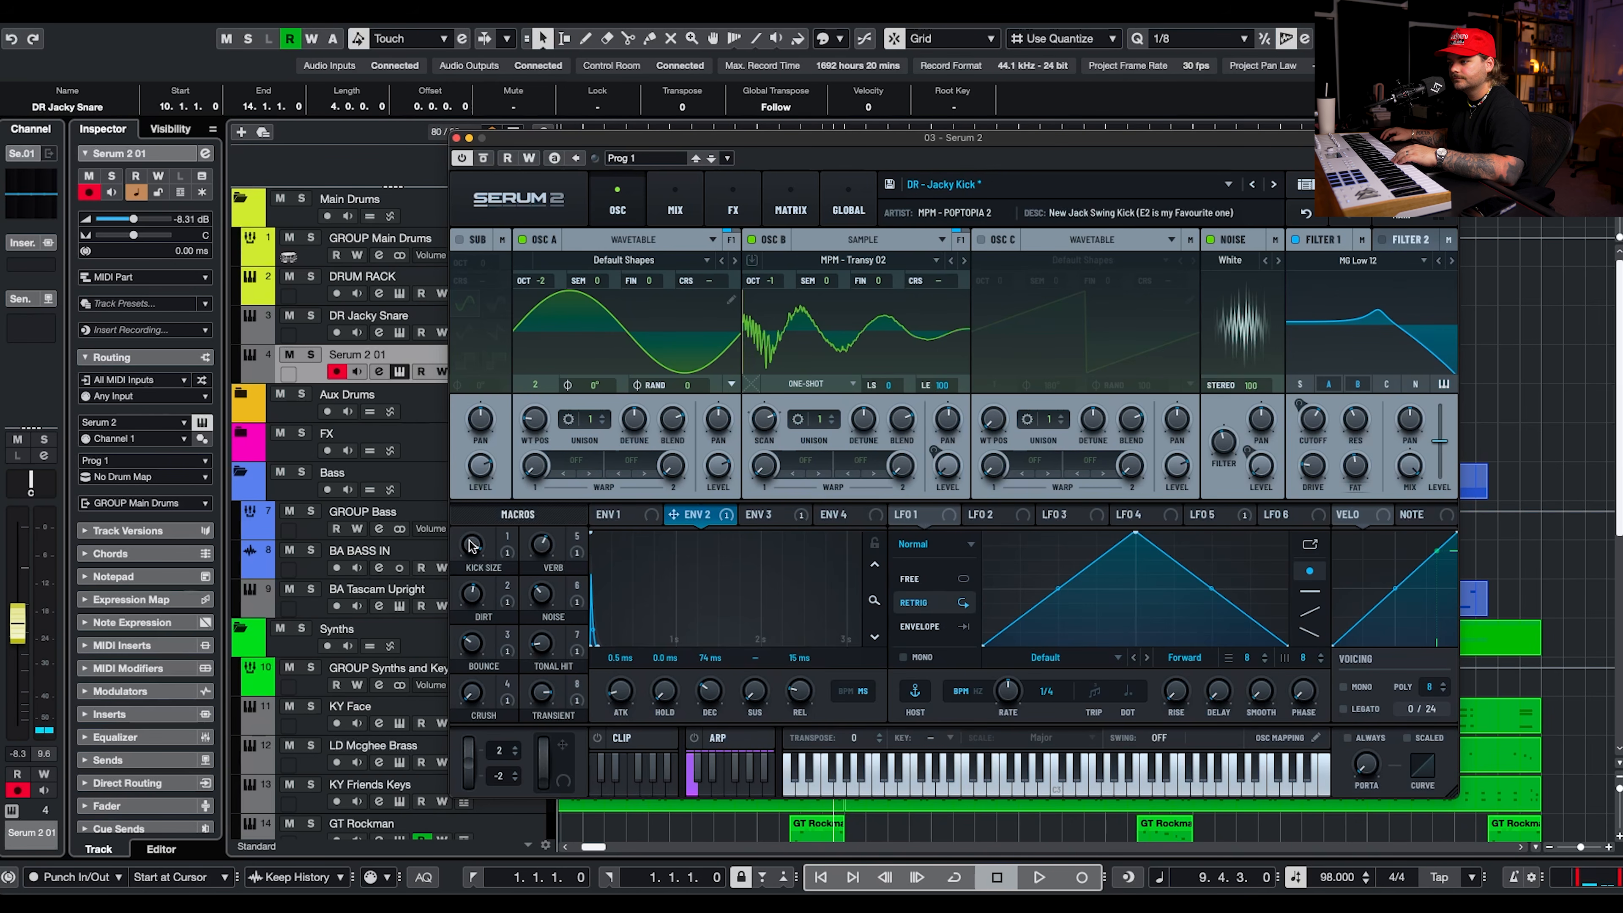
left_click_drag(459, 597, 479, 564)
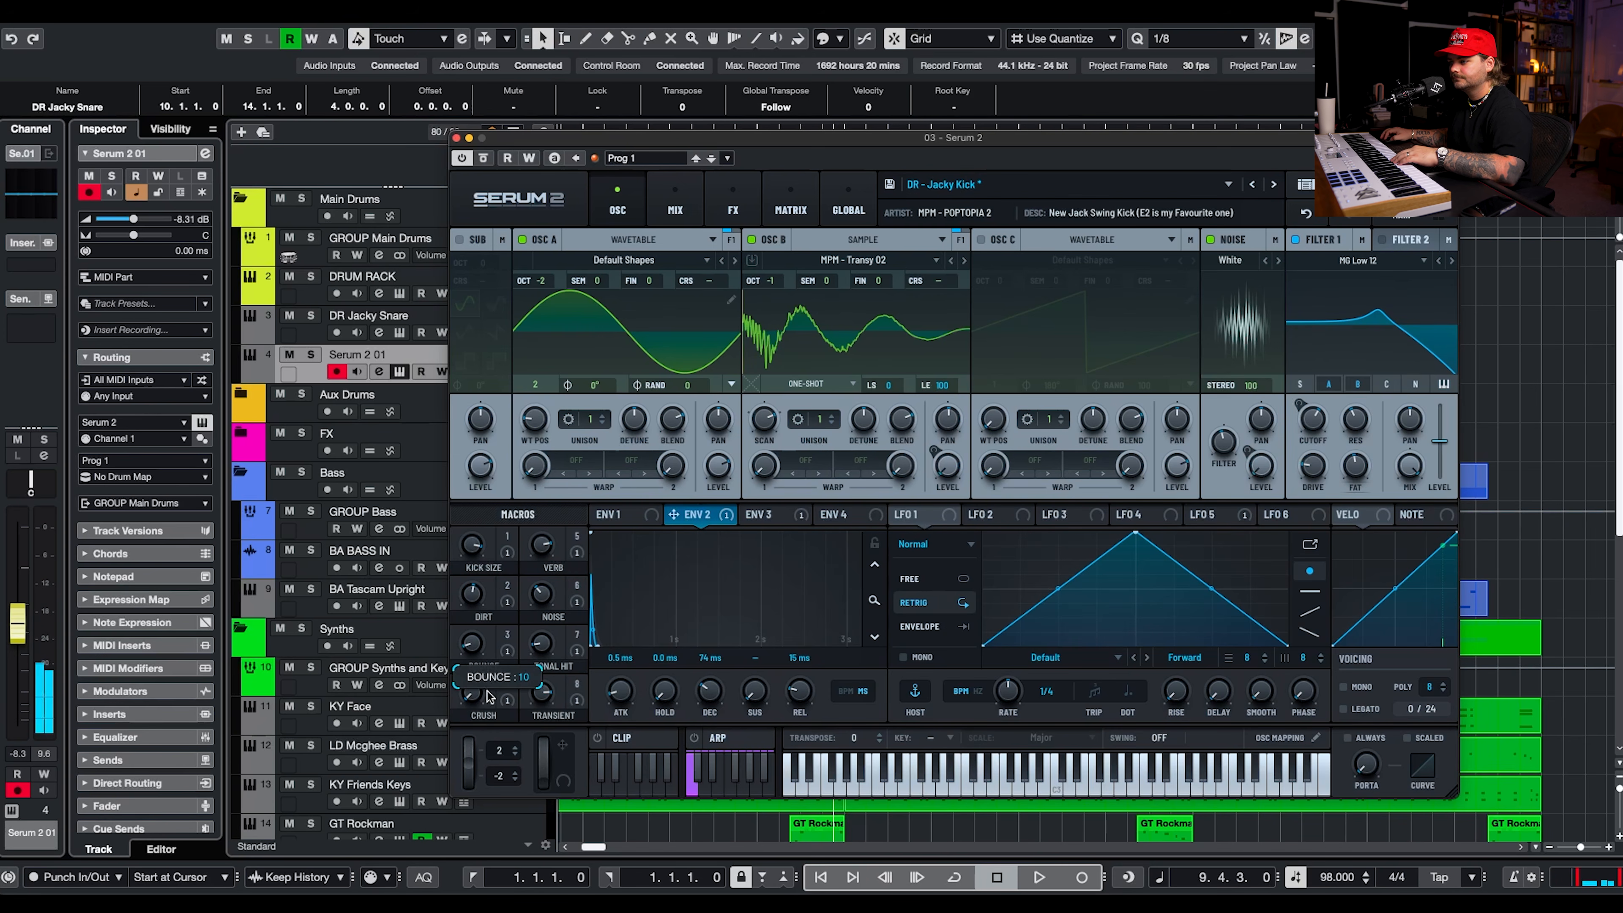
Set the kick's Dirt macro to about 26, Tonal Hit to about 34 and Verb to about 31.
left_click(400, 333)
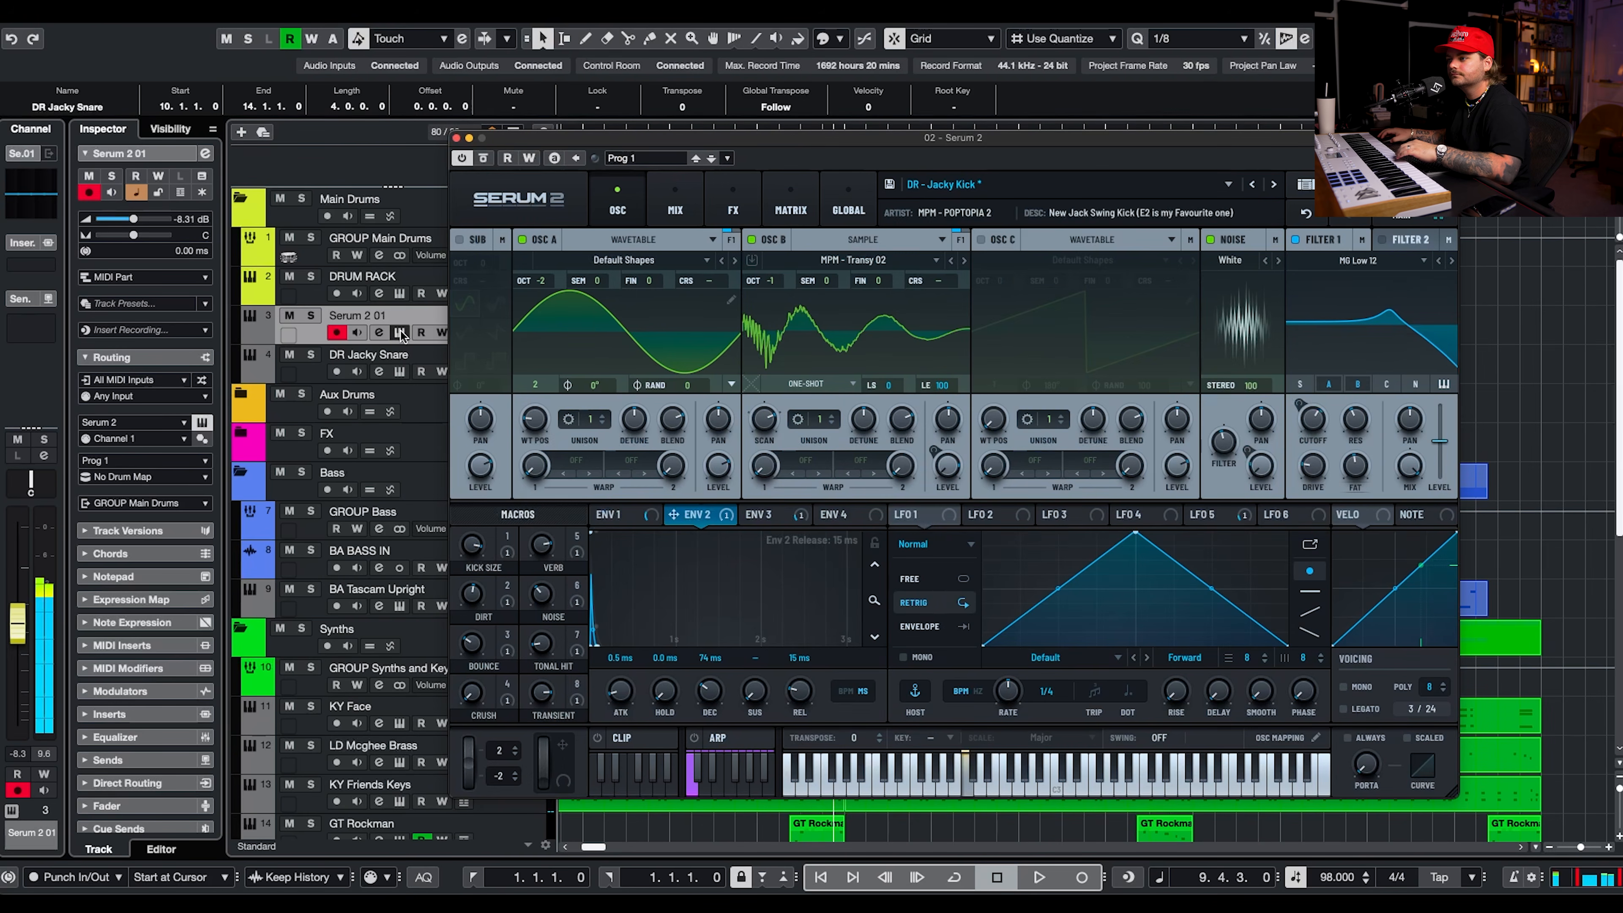
left_click_drag(542, 557, 502, 646)
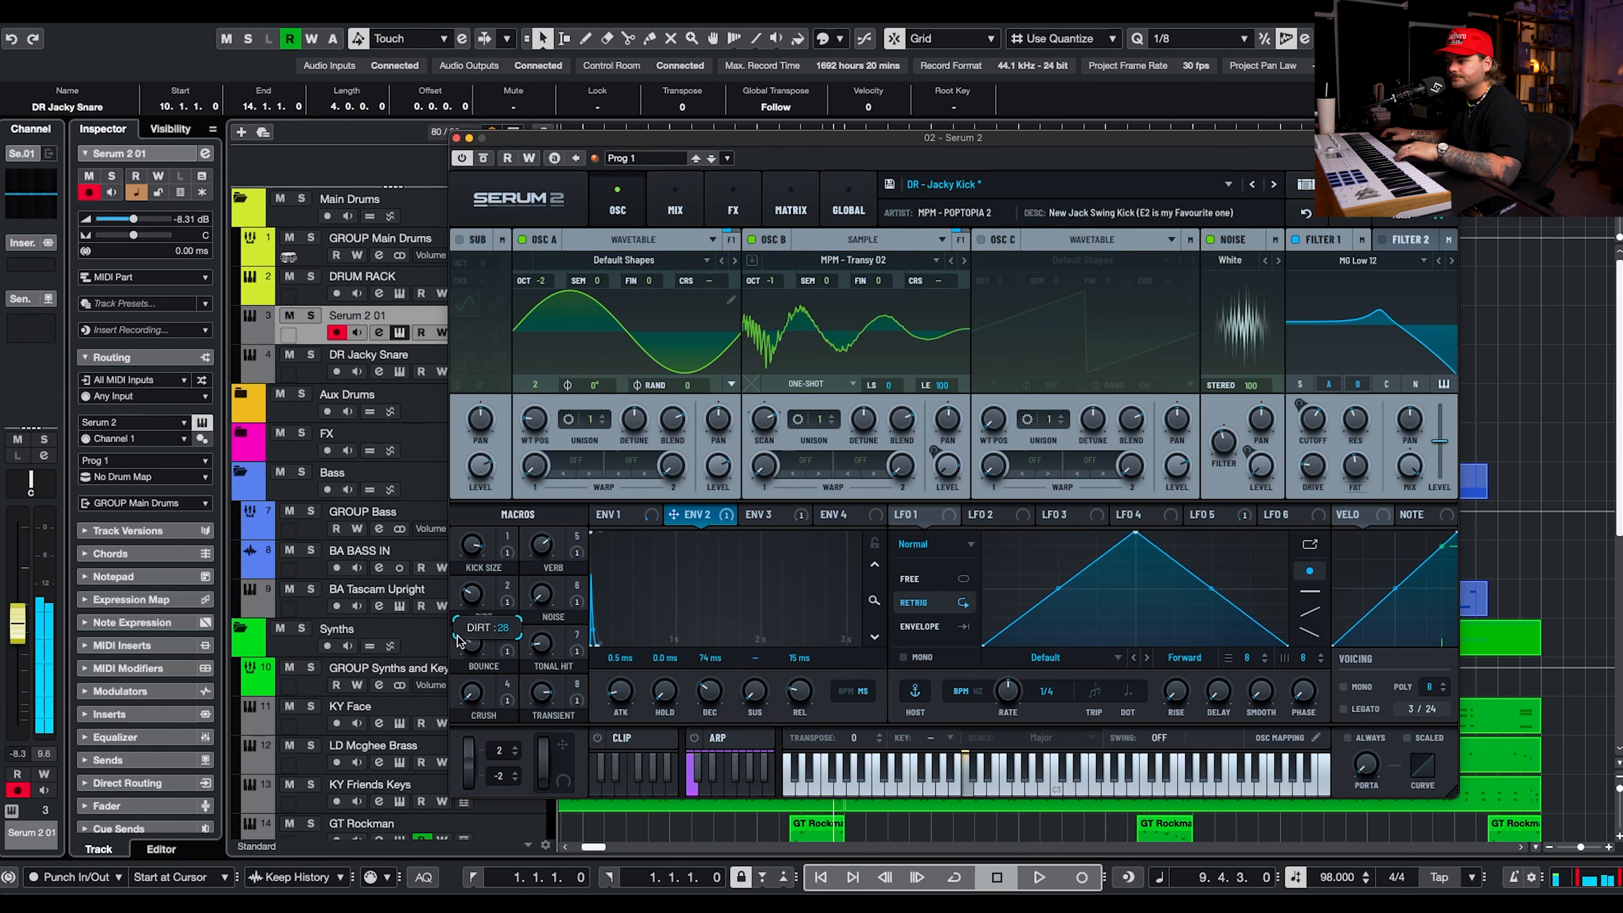
left_click_drag(546, 647, 583, 562)
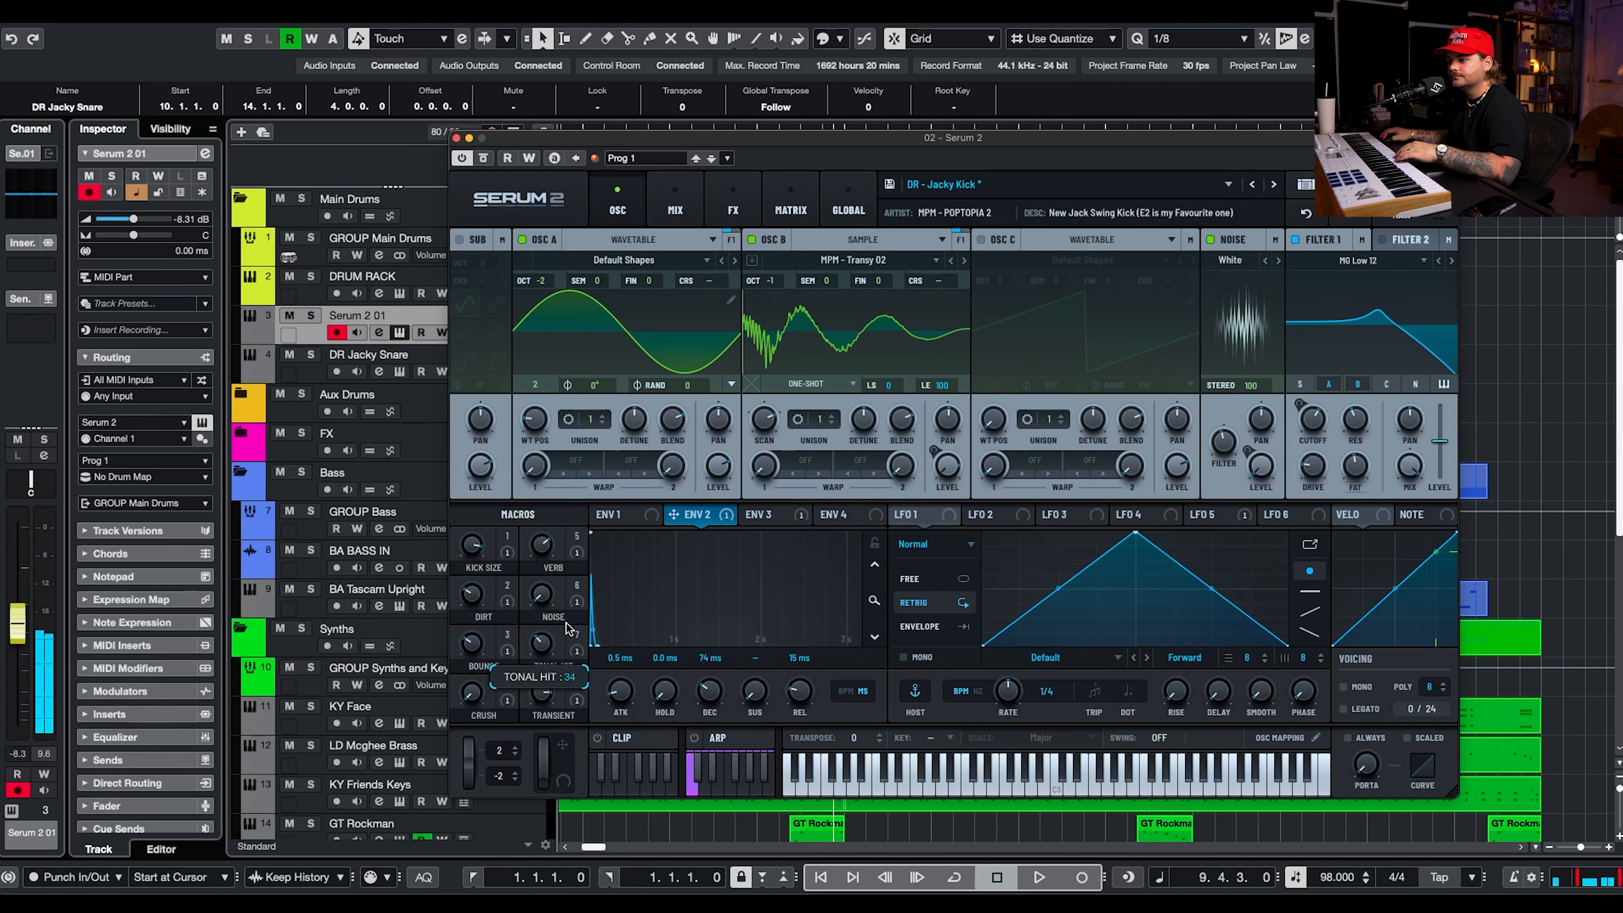
left_click_drag(452, 889, 575, 606)
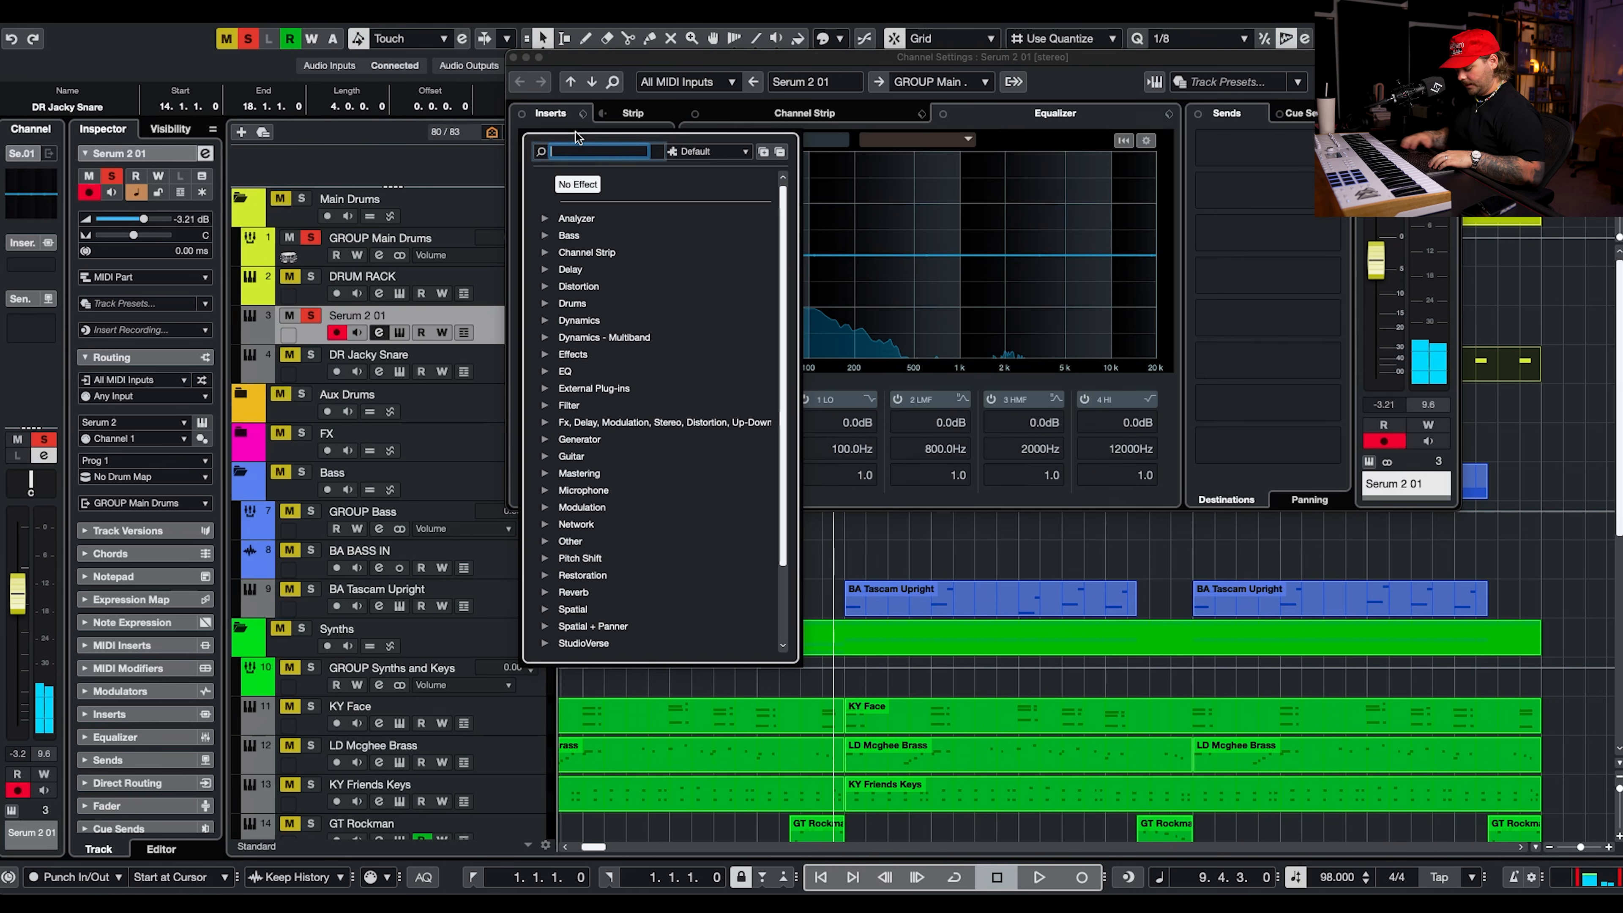
Insert RBass Stereo on the kick channel with frequency 57, Intensity -10.5 and Gain -1.1.
type("rbass")
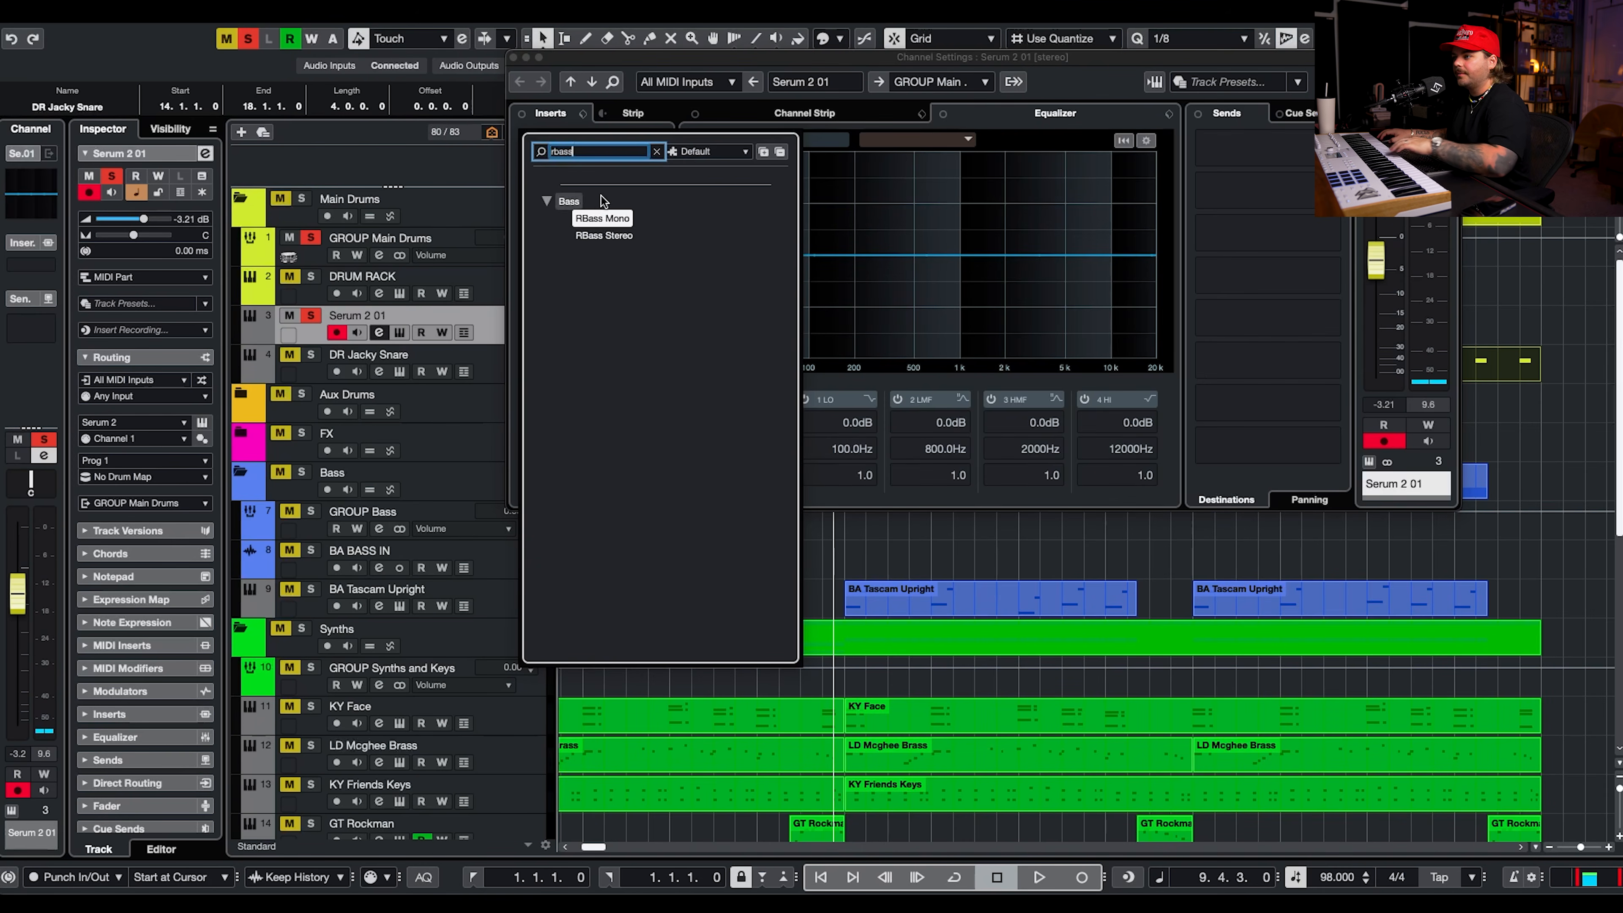
left_click(618, 236)
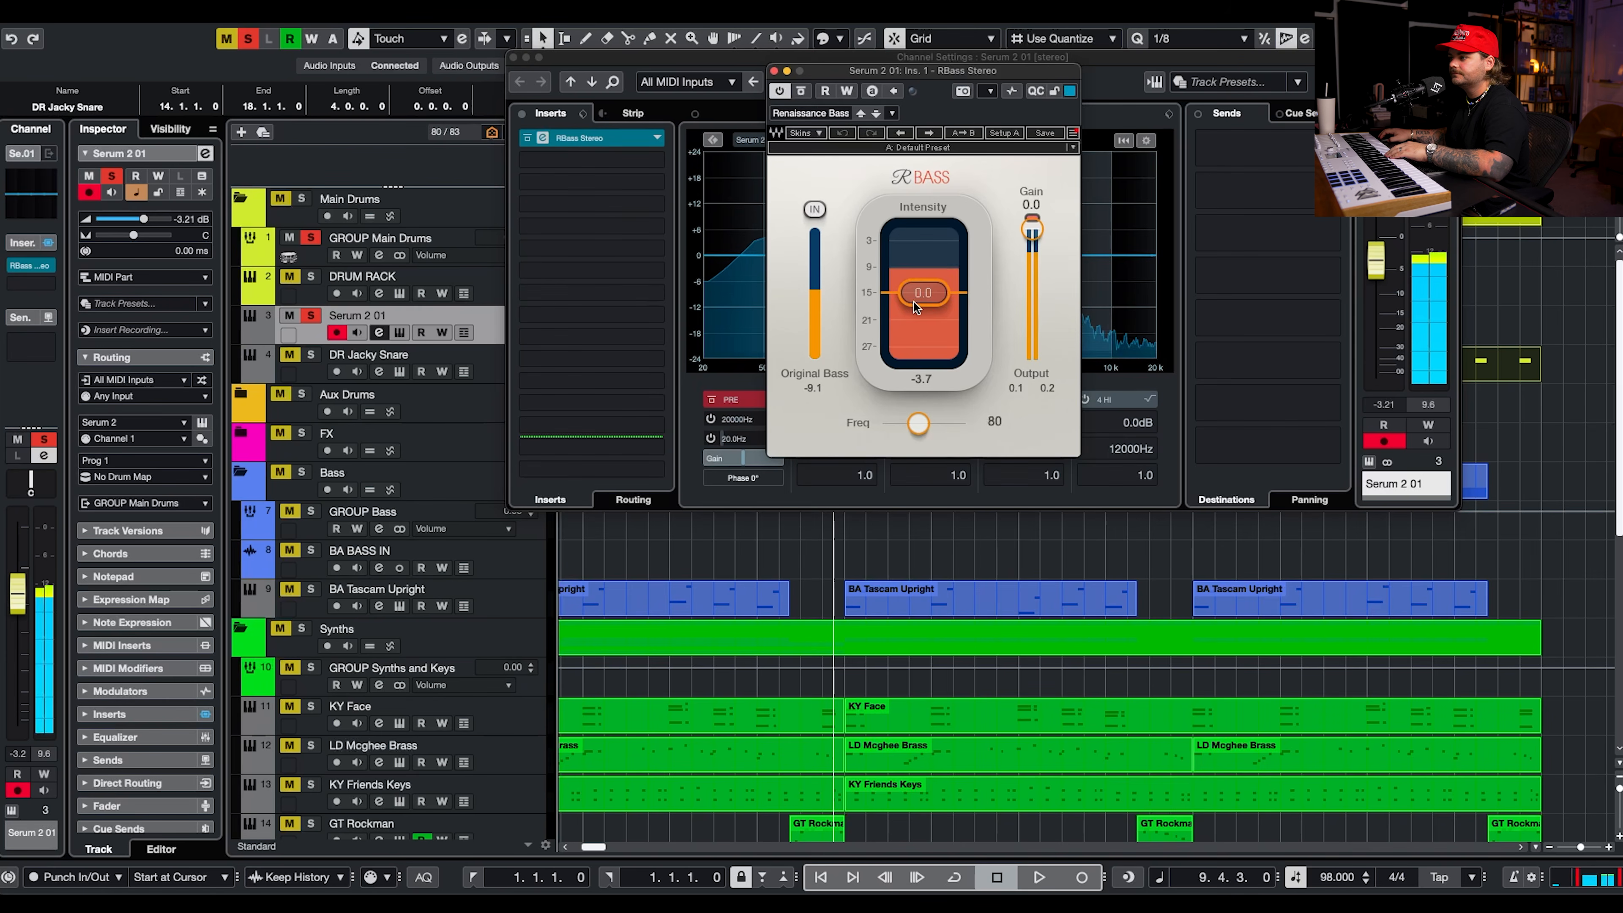
left_click_drag(917, 423, 905, 423)
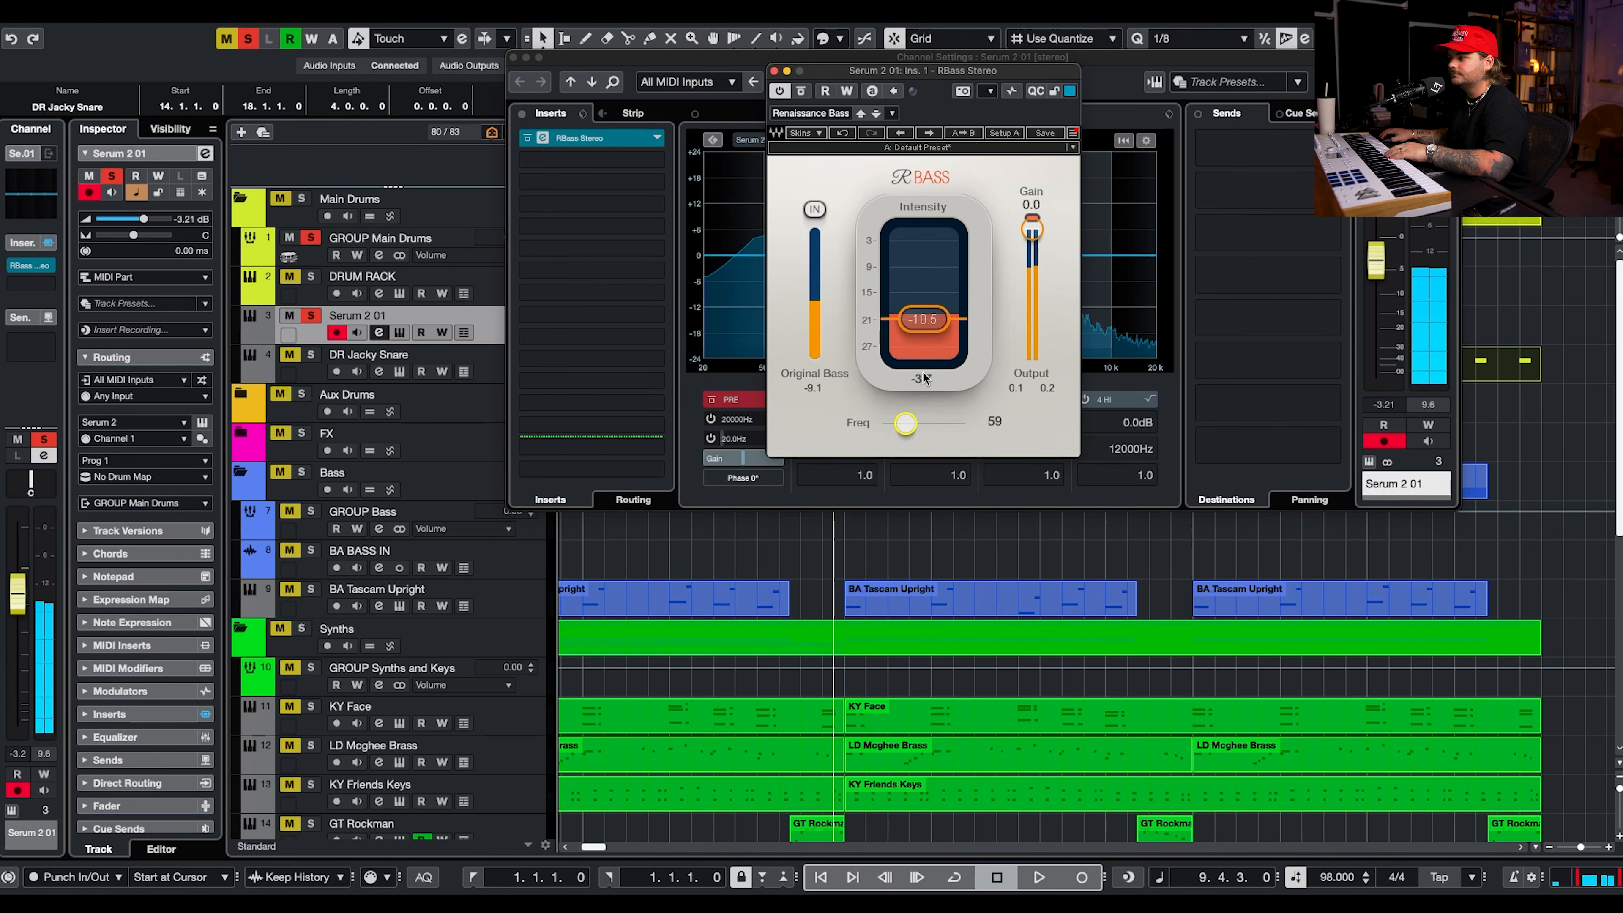
left_click_drag(1032, 220, 1034, 225)
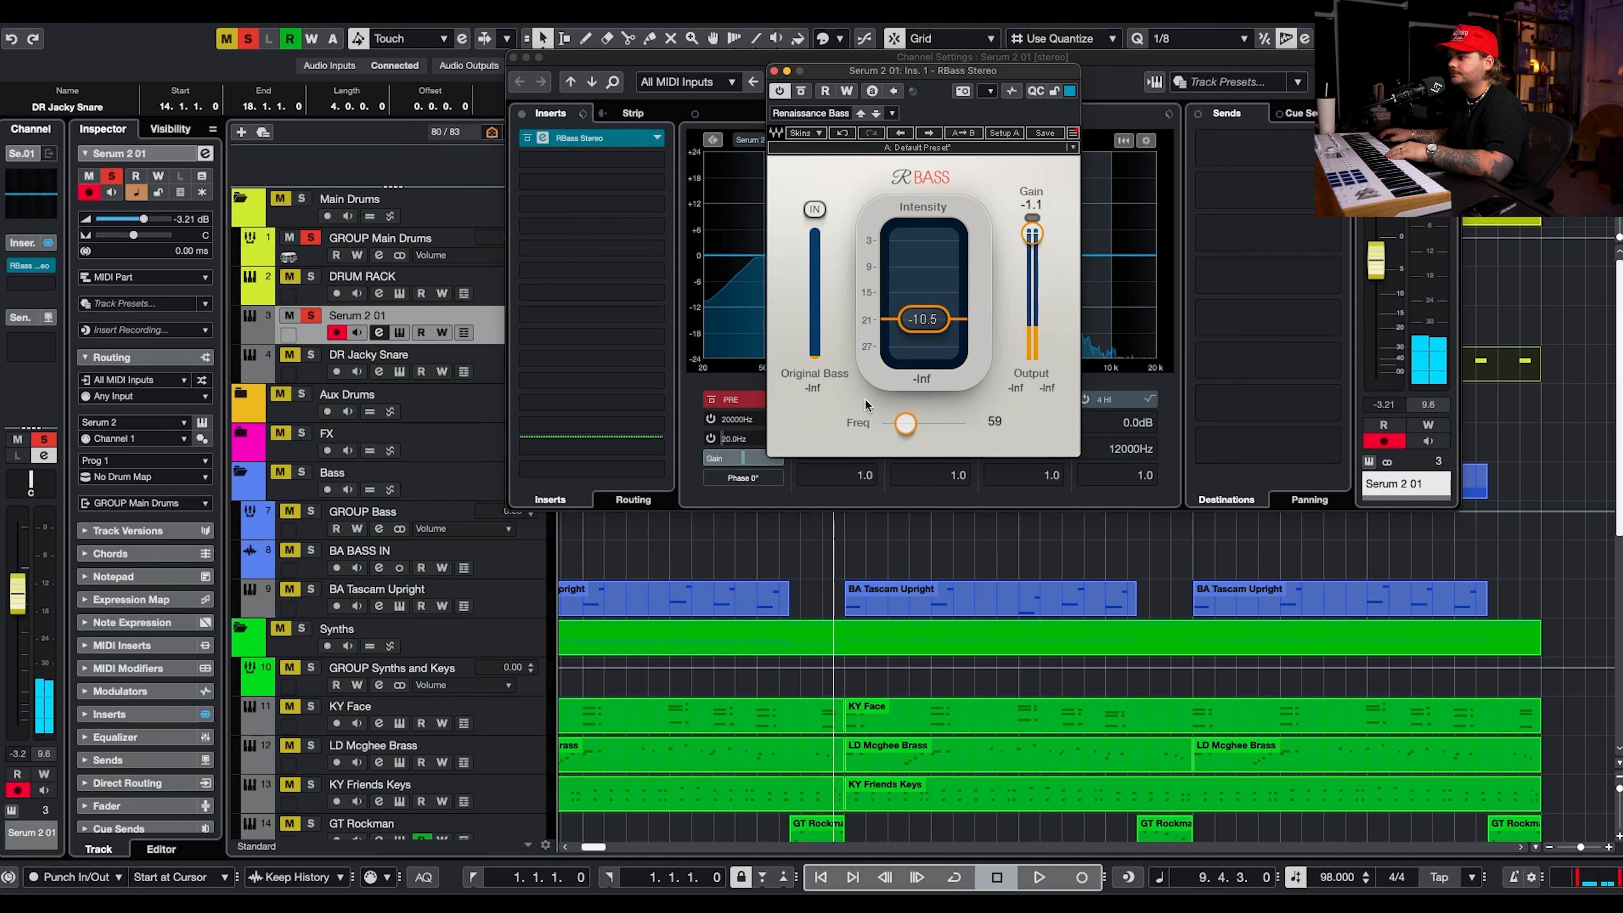
left_click_drag(905, 423, 903, 423)
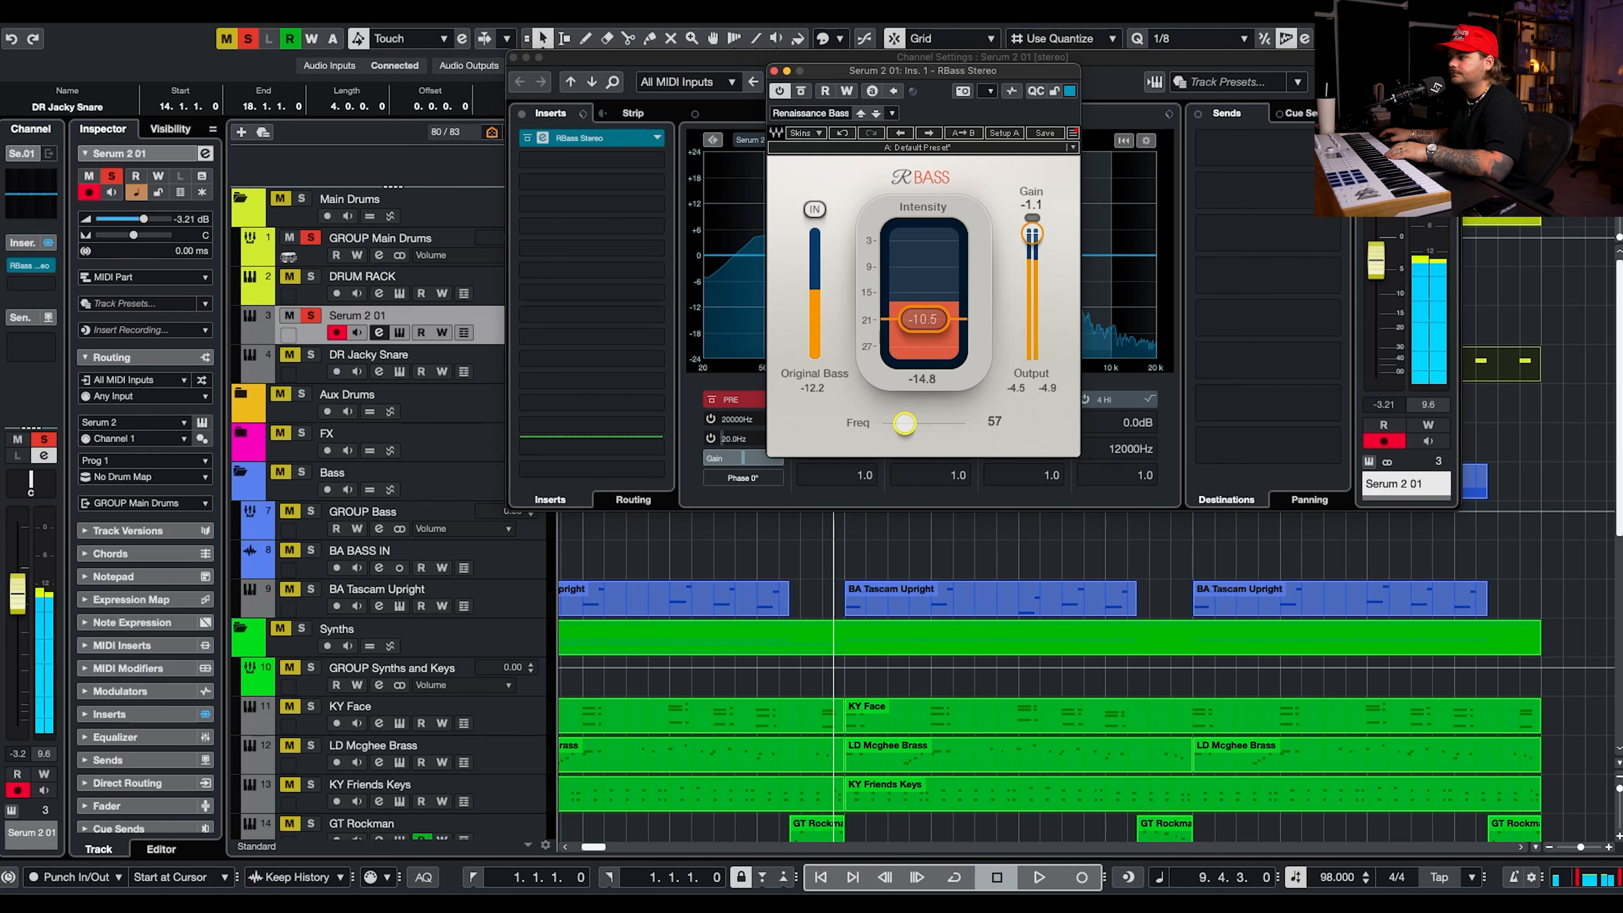
left_click(774, 70)
Shape the kick with the channel EQ, dipping its low mids.
mouse_move(845, 256)
left_mouse_down()
mouse_move(845, 296)
mouse_move(847, 280)
left_mouse_up()
left_click_drag(774, 254, 755, 255)
left_click_drag(847, 280, 885, 280)
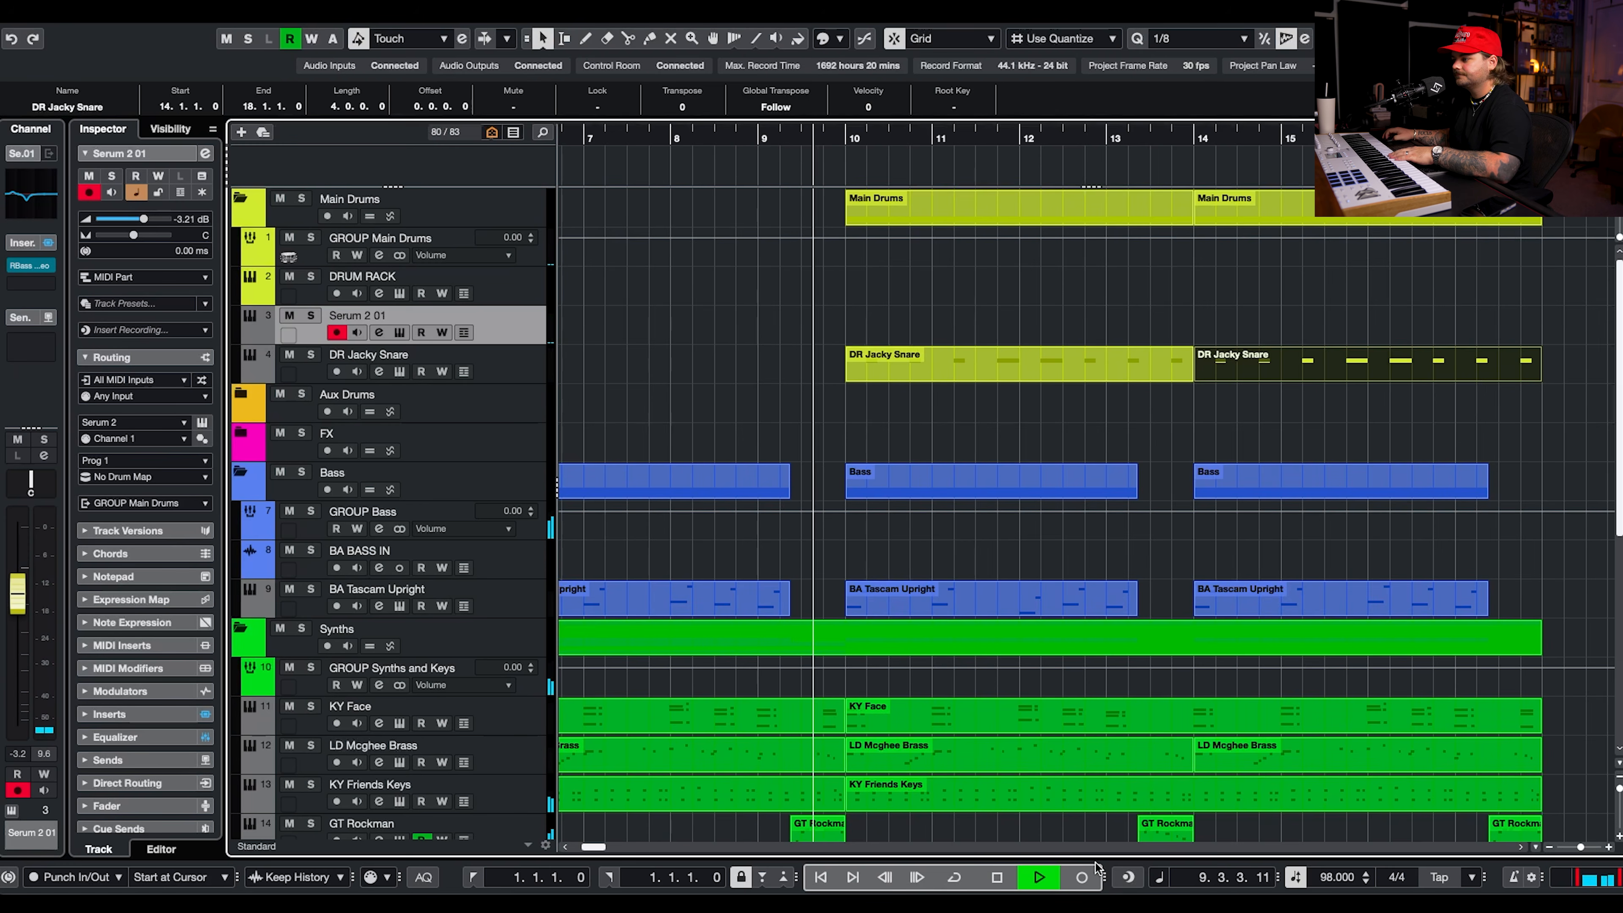
Record the kick pattern from bar 10 and quantize all its notes to 1/16 with 65 % swing.
key("KP_Multiply")
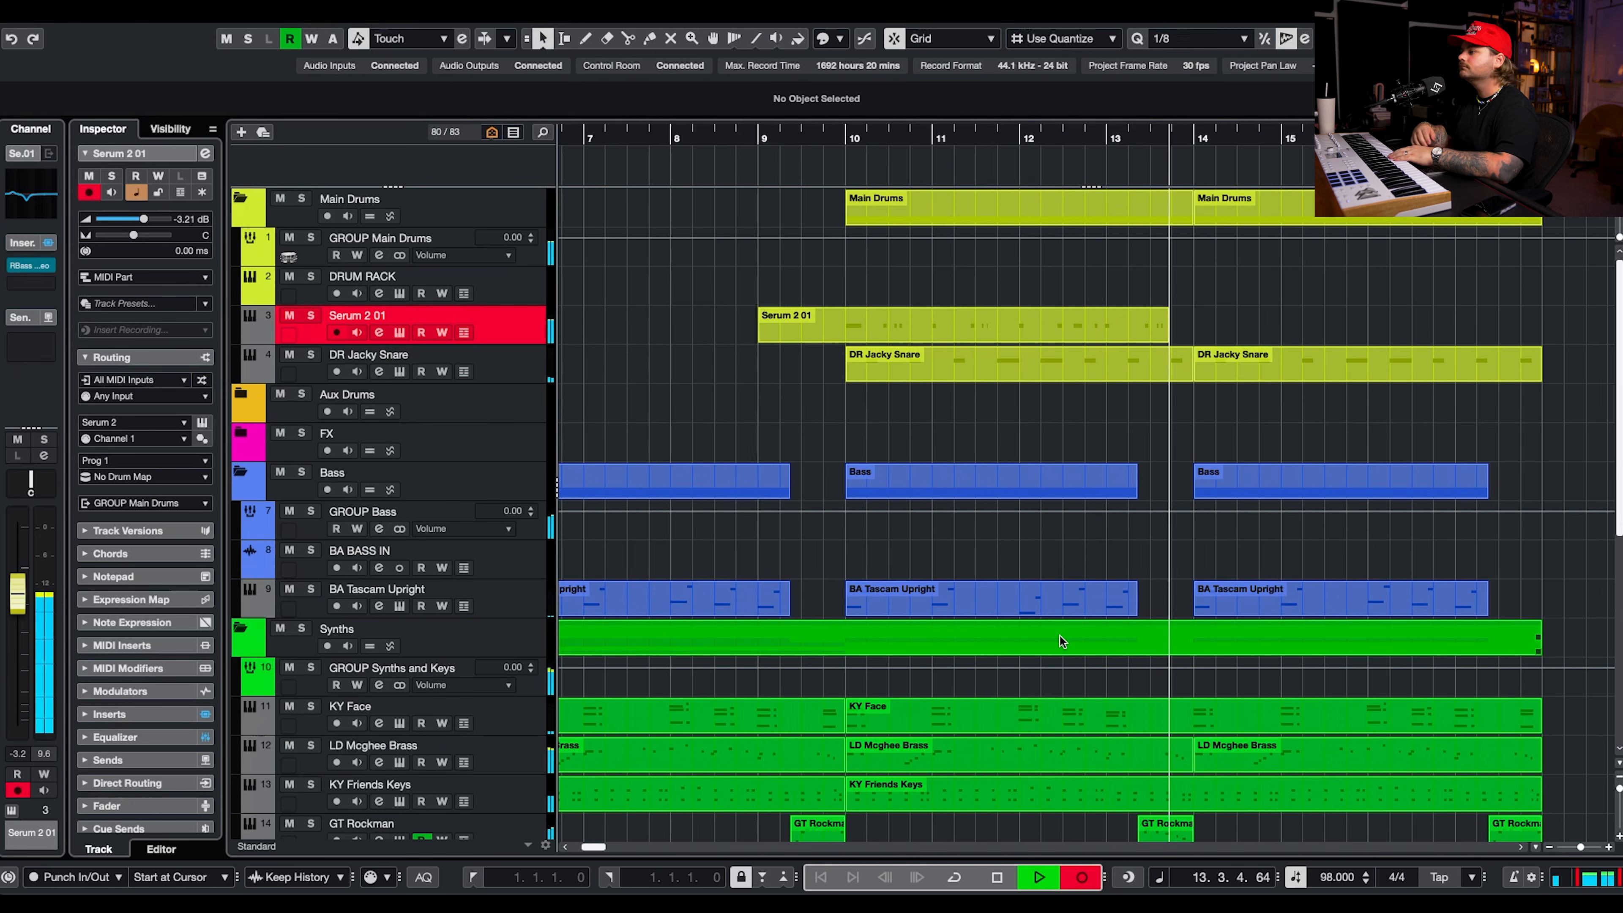
key("space")
double_click(955, 325)
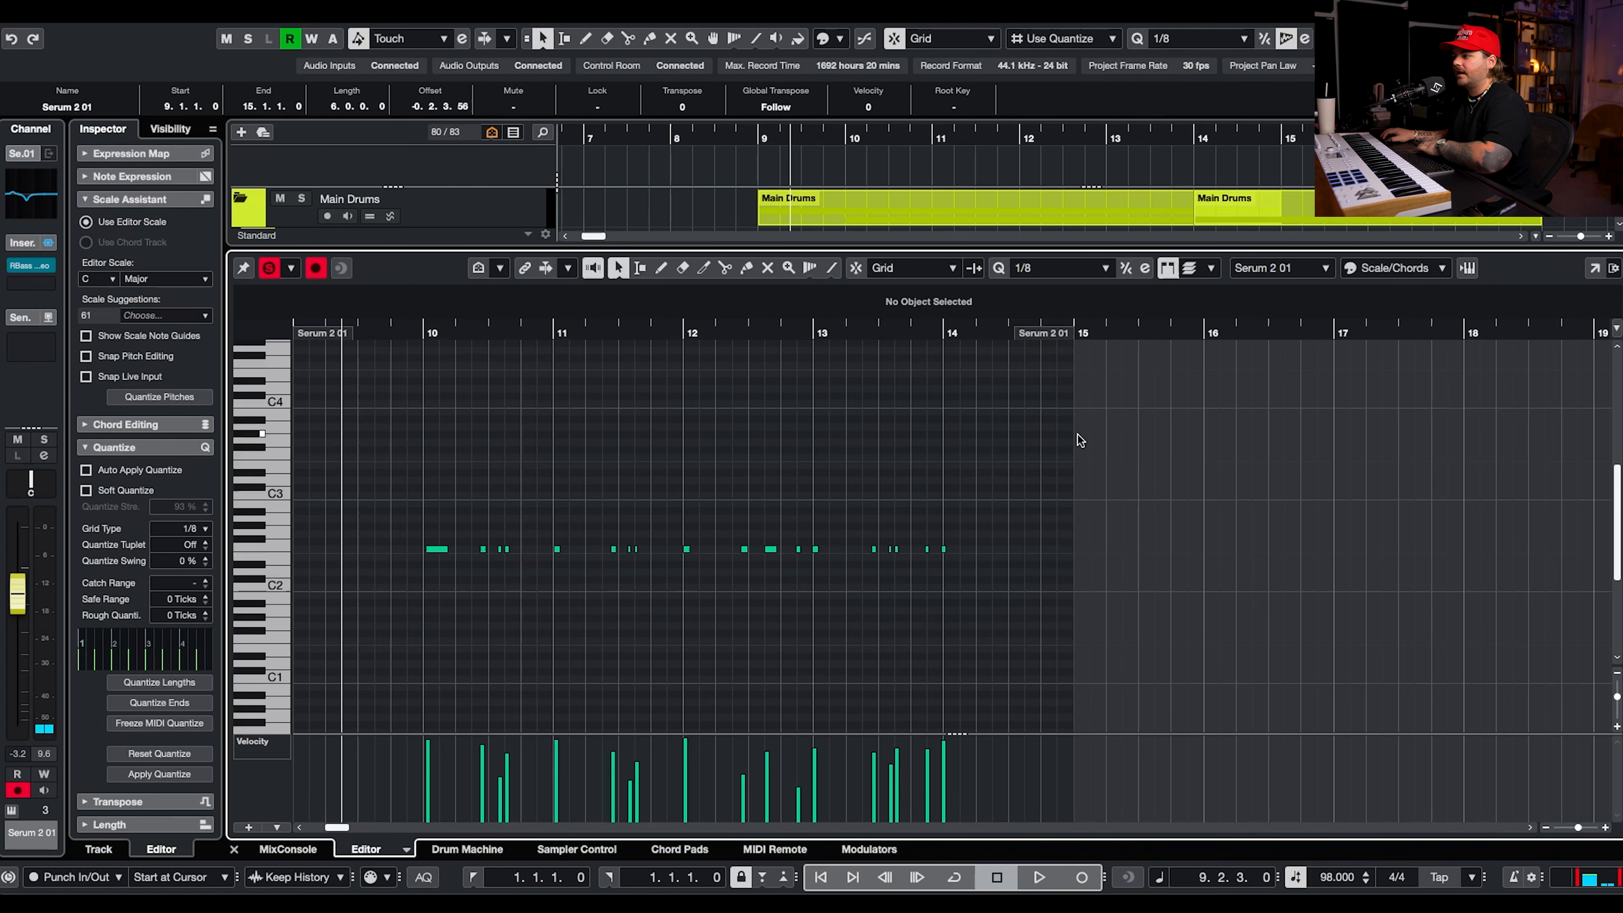
left_click_drag(1171, 454, 425, 606)
left_click(197, 530)
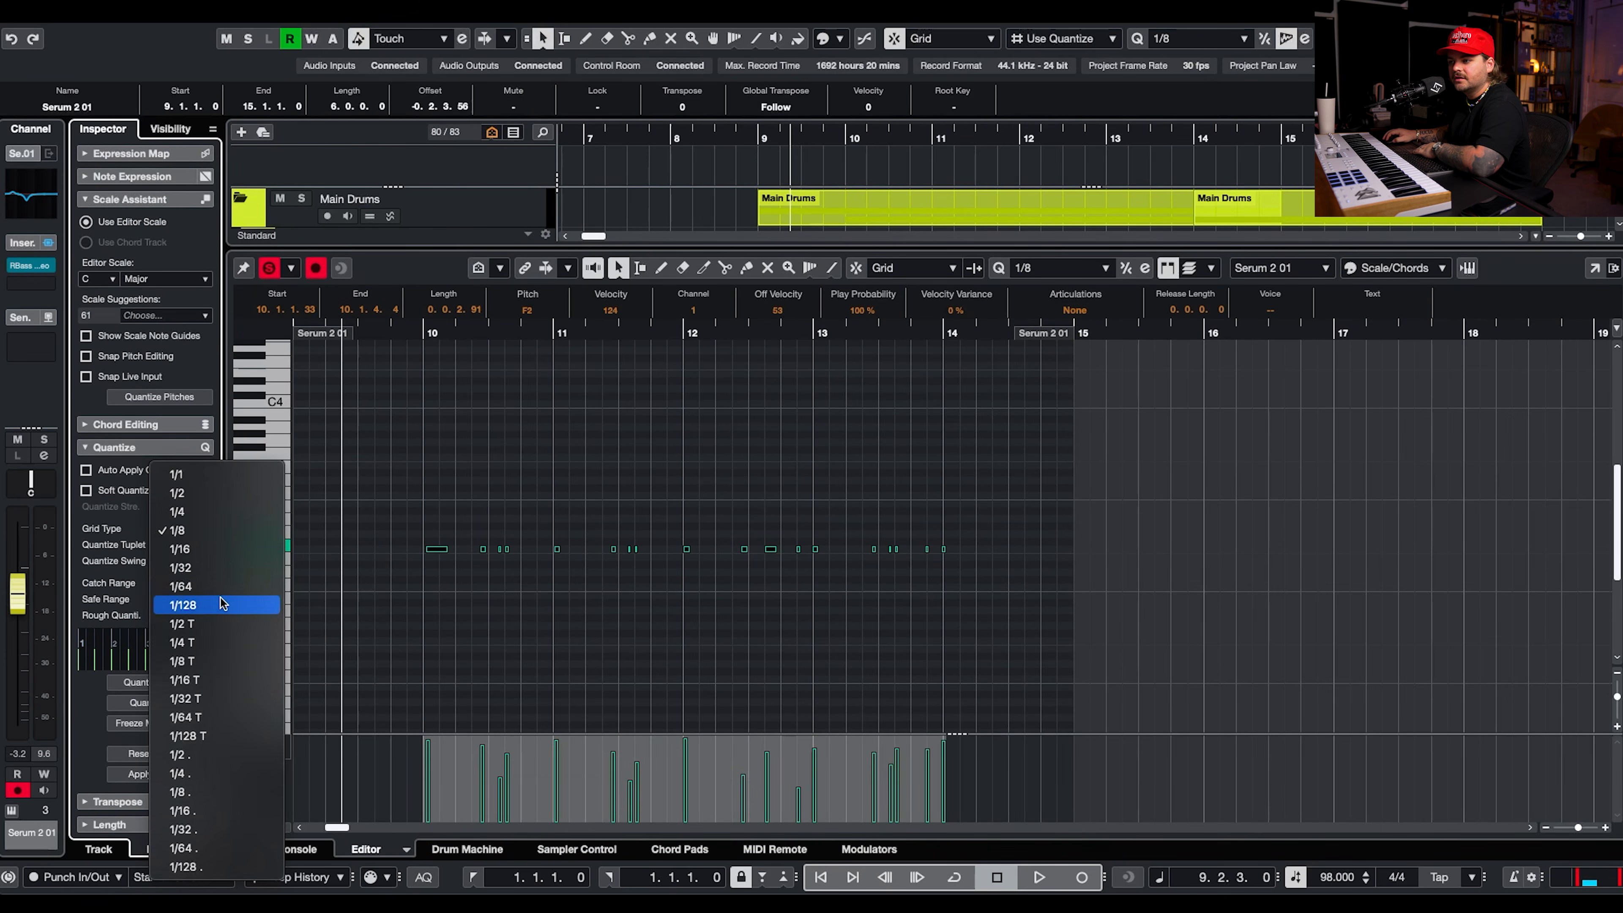
left_click(201, 548)
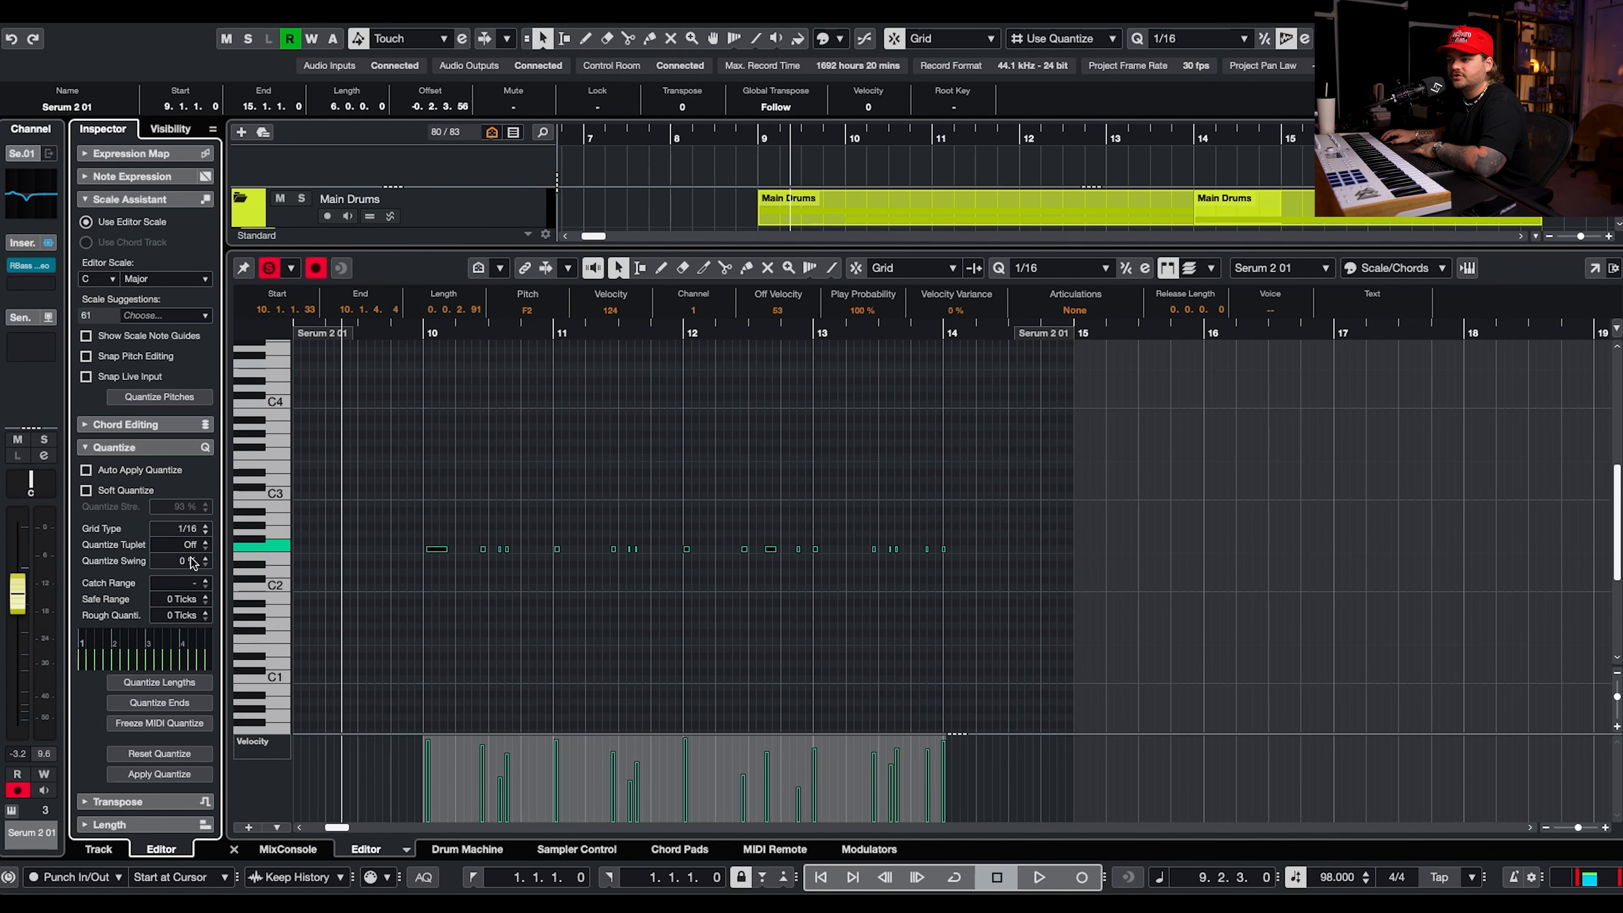
left_click_drag(214, 502, 213, 507)
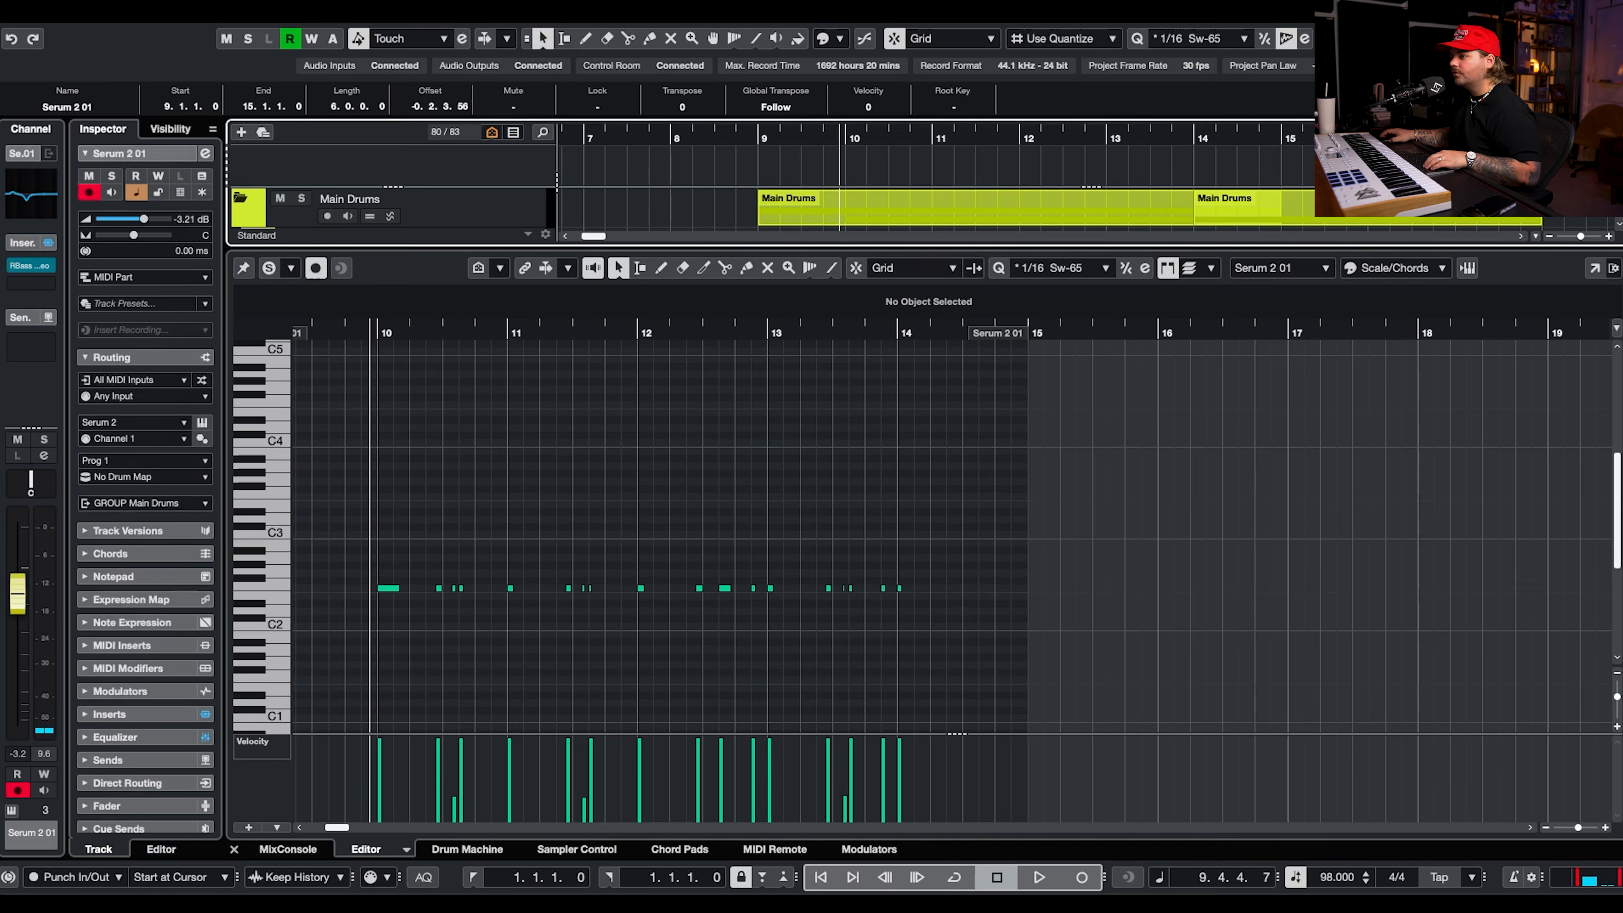
key("Return")
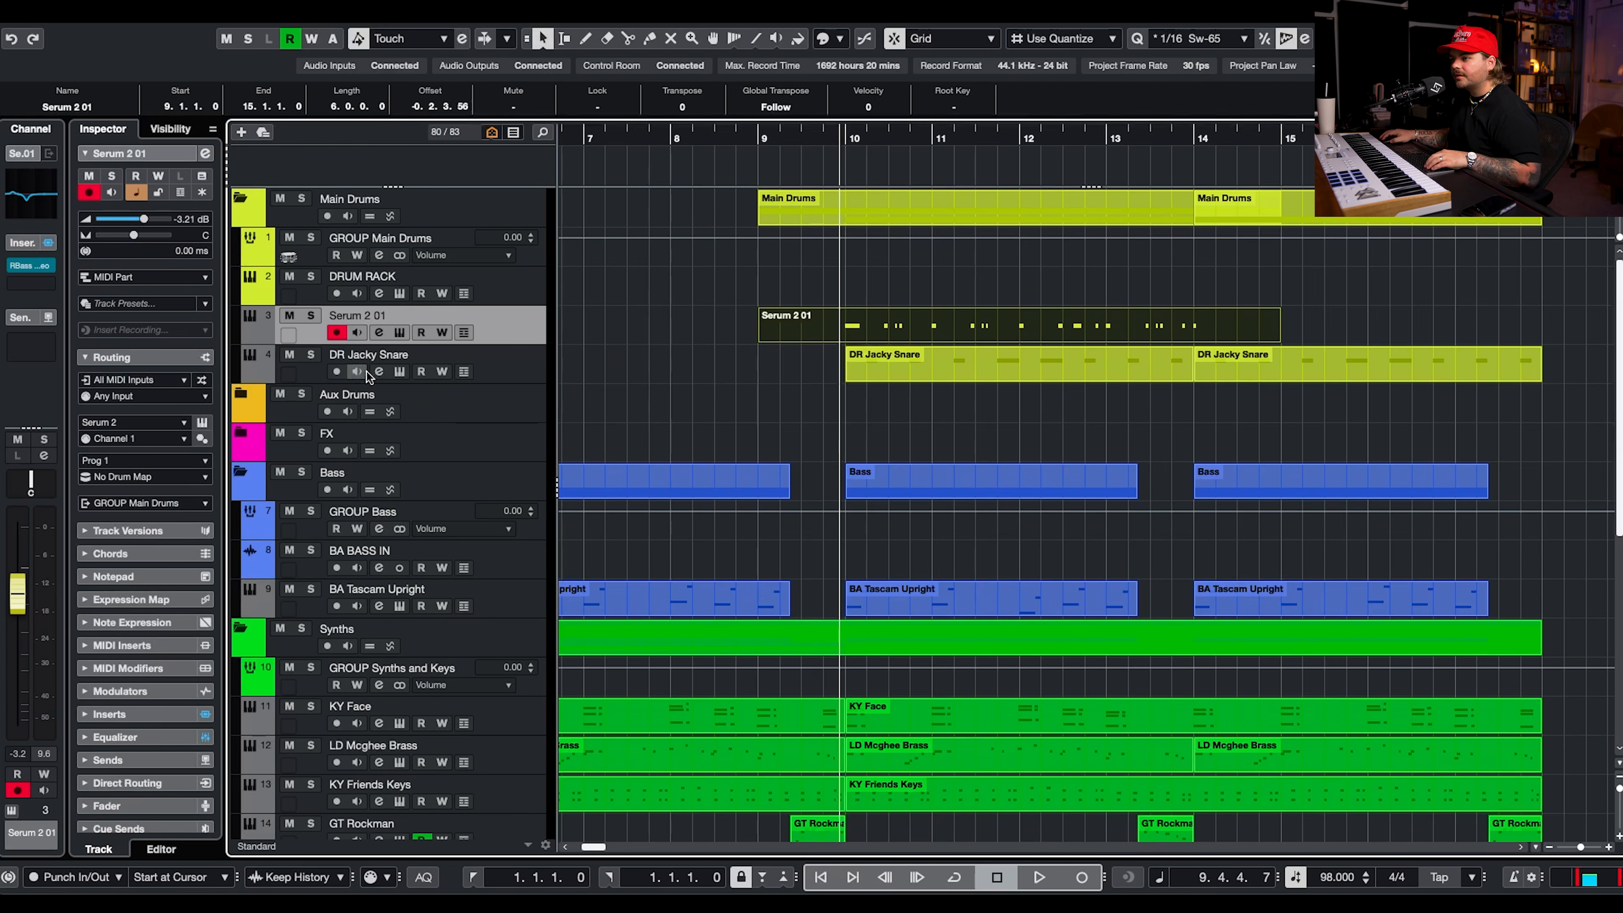
Route note velocity (Velo) to Global Amp in the kick's modulation matrix with a moderate positive amount and toggle its polarity.
left_click(400, 331)
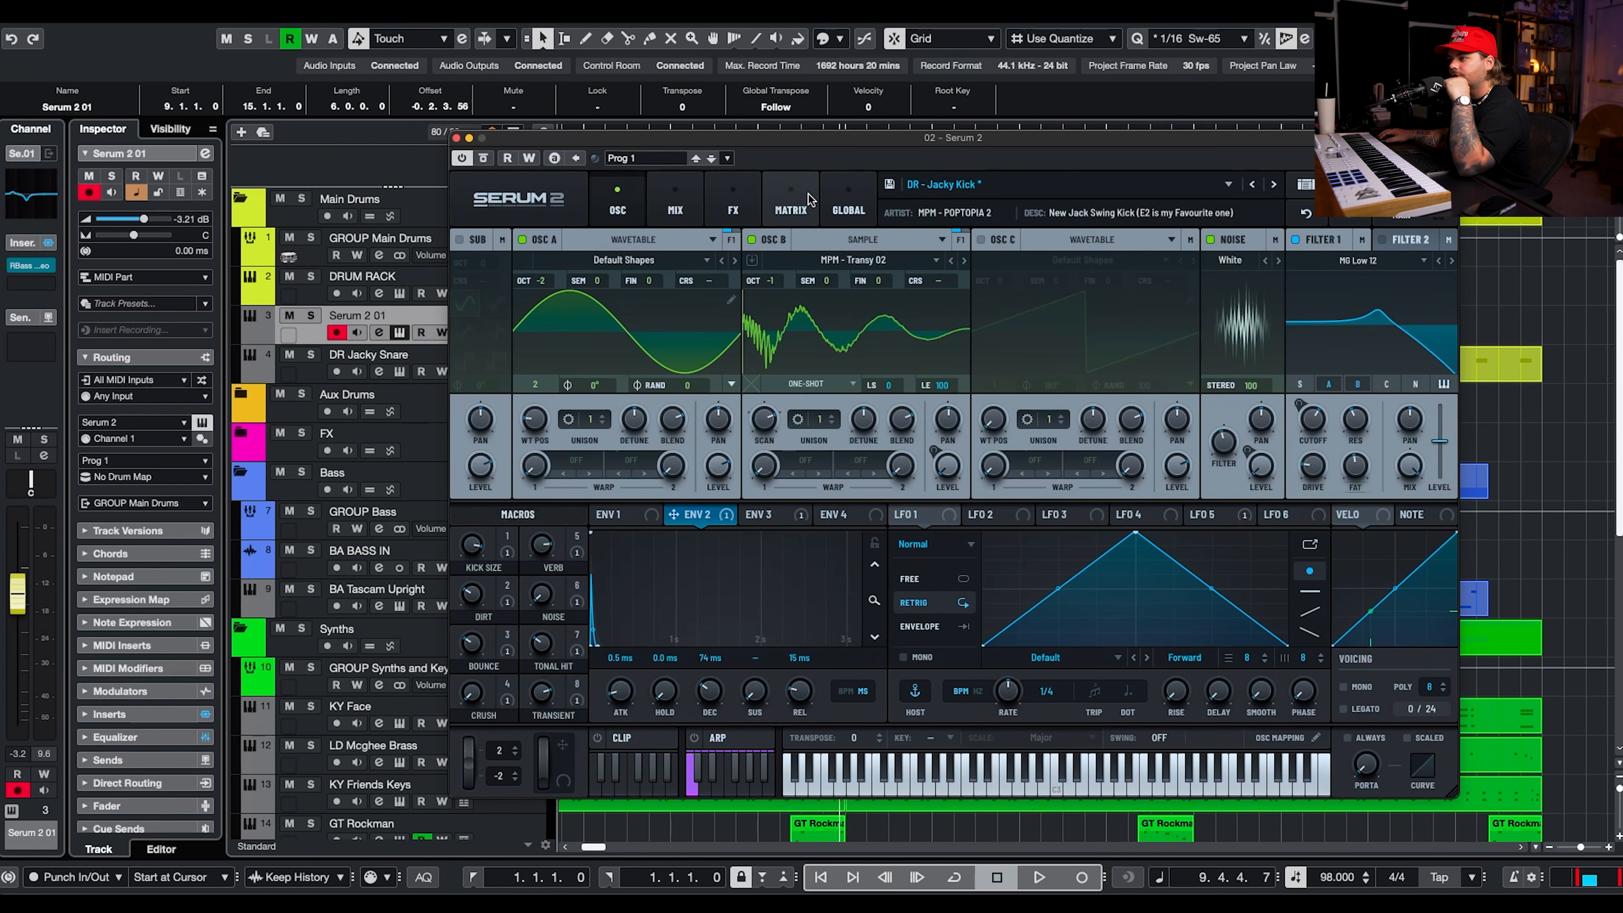
left_click(792, 192)
scroll(492, 356, "down", 1)
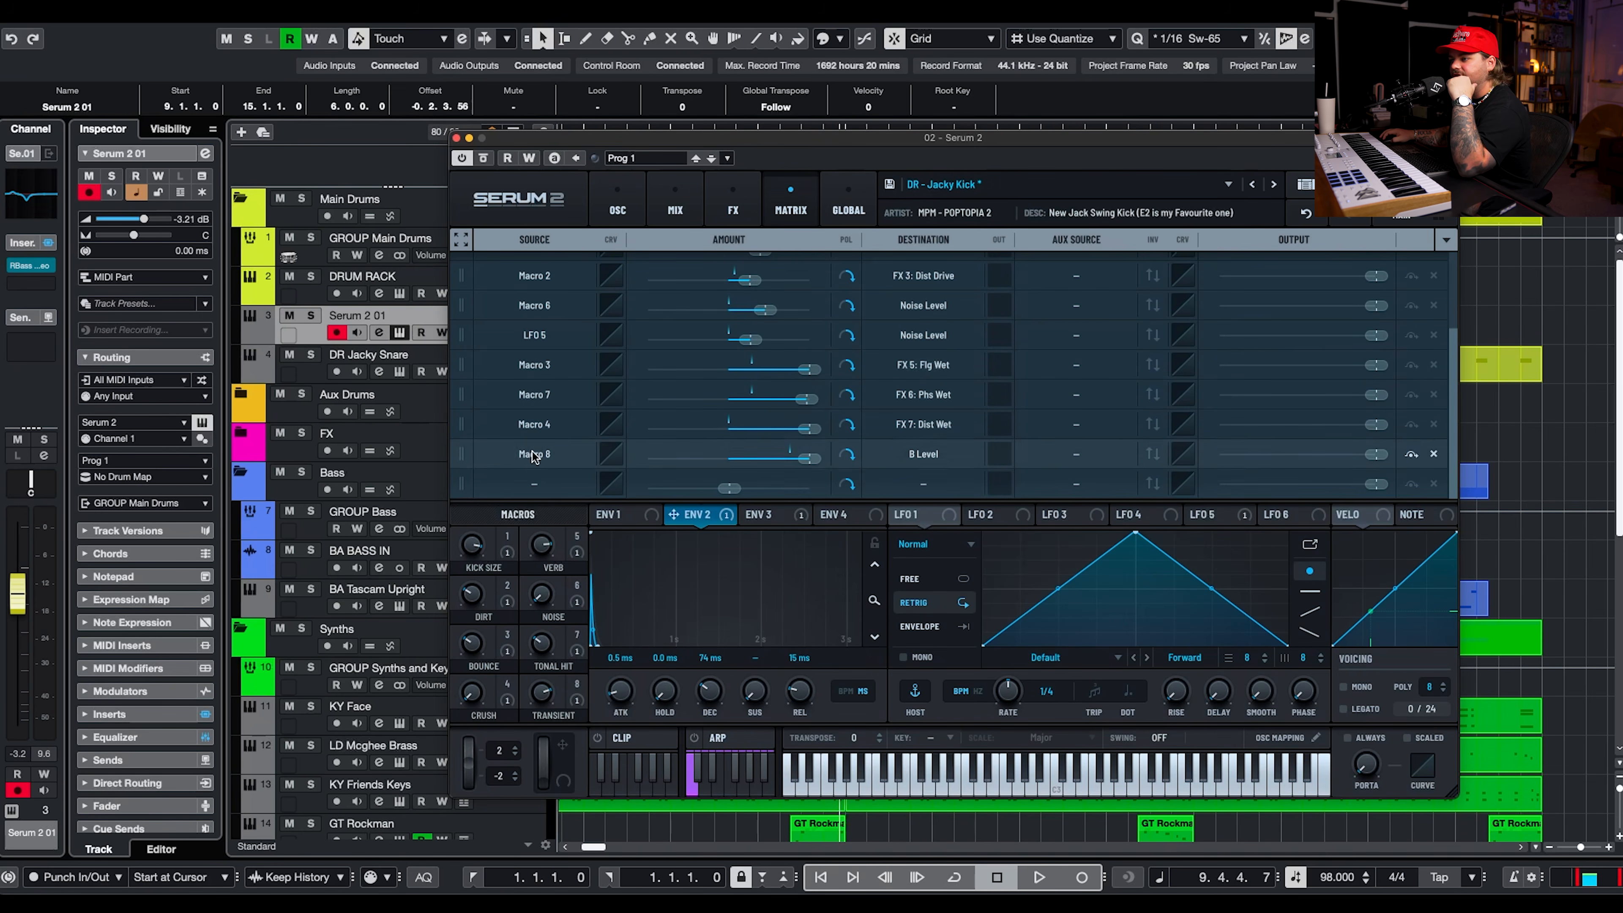
left_click(550, 490)
mouse_move(532, 620)
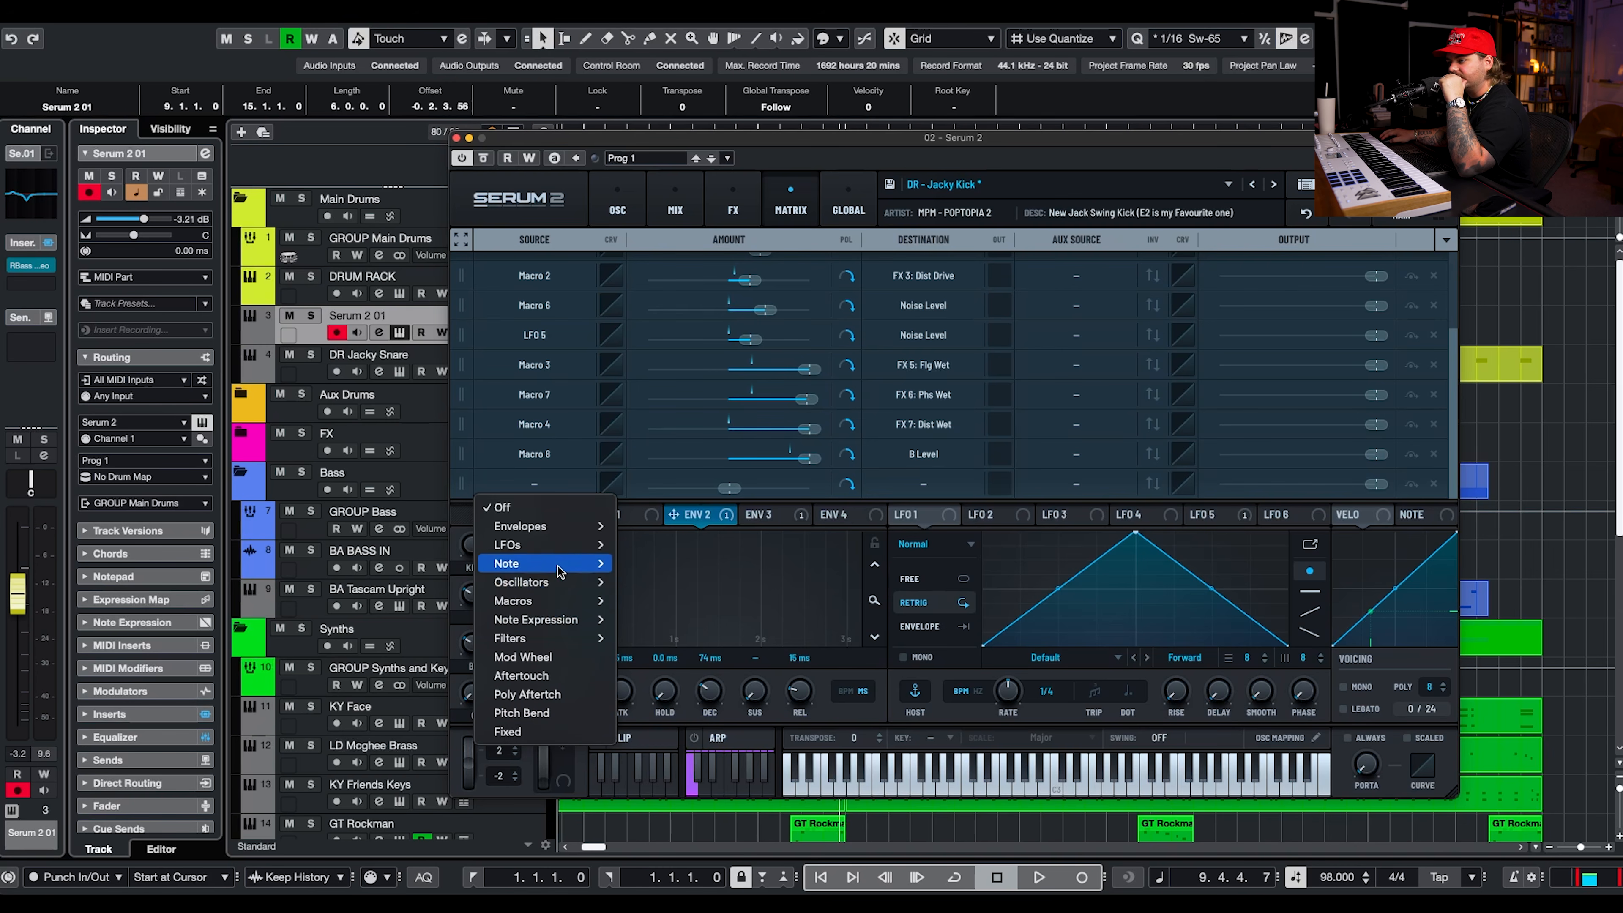
mouse_move(559, 567)
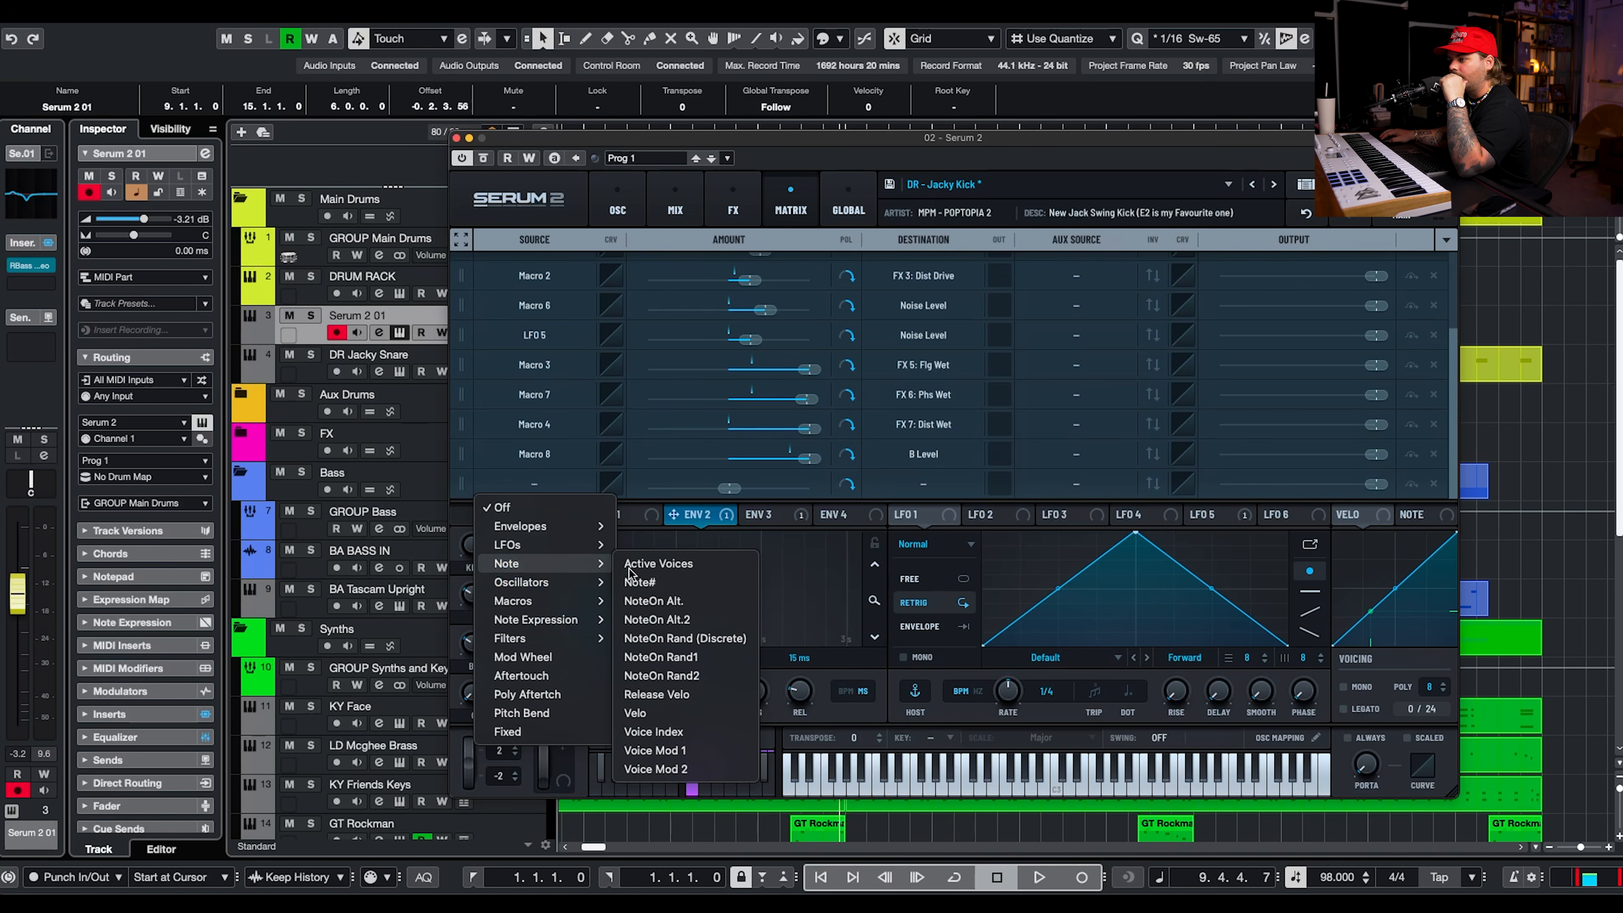
left_click(675, 715)
left_click(923, 454)
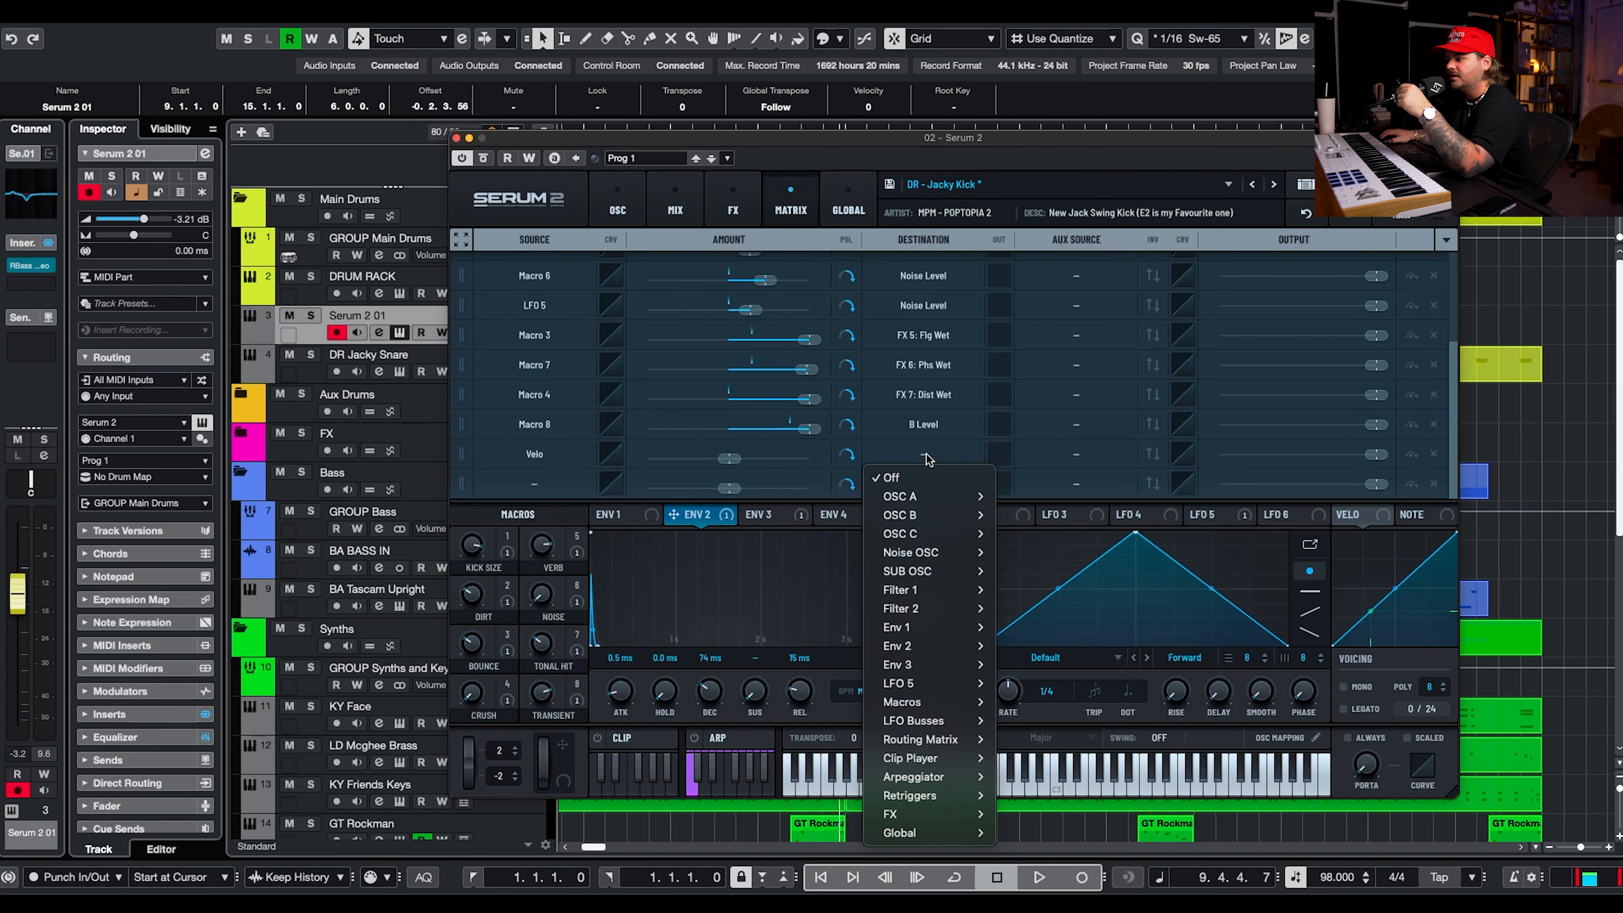
mouse_move(925, 833)
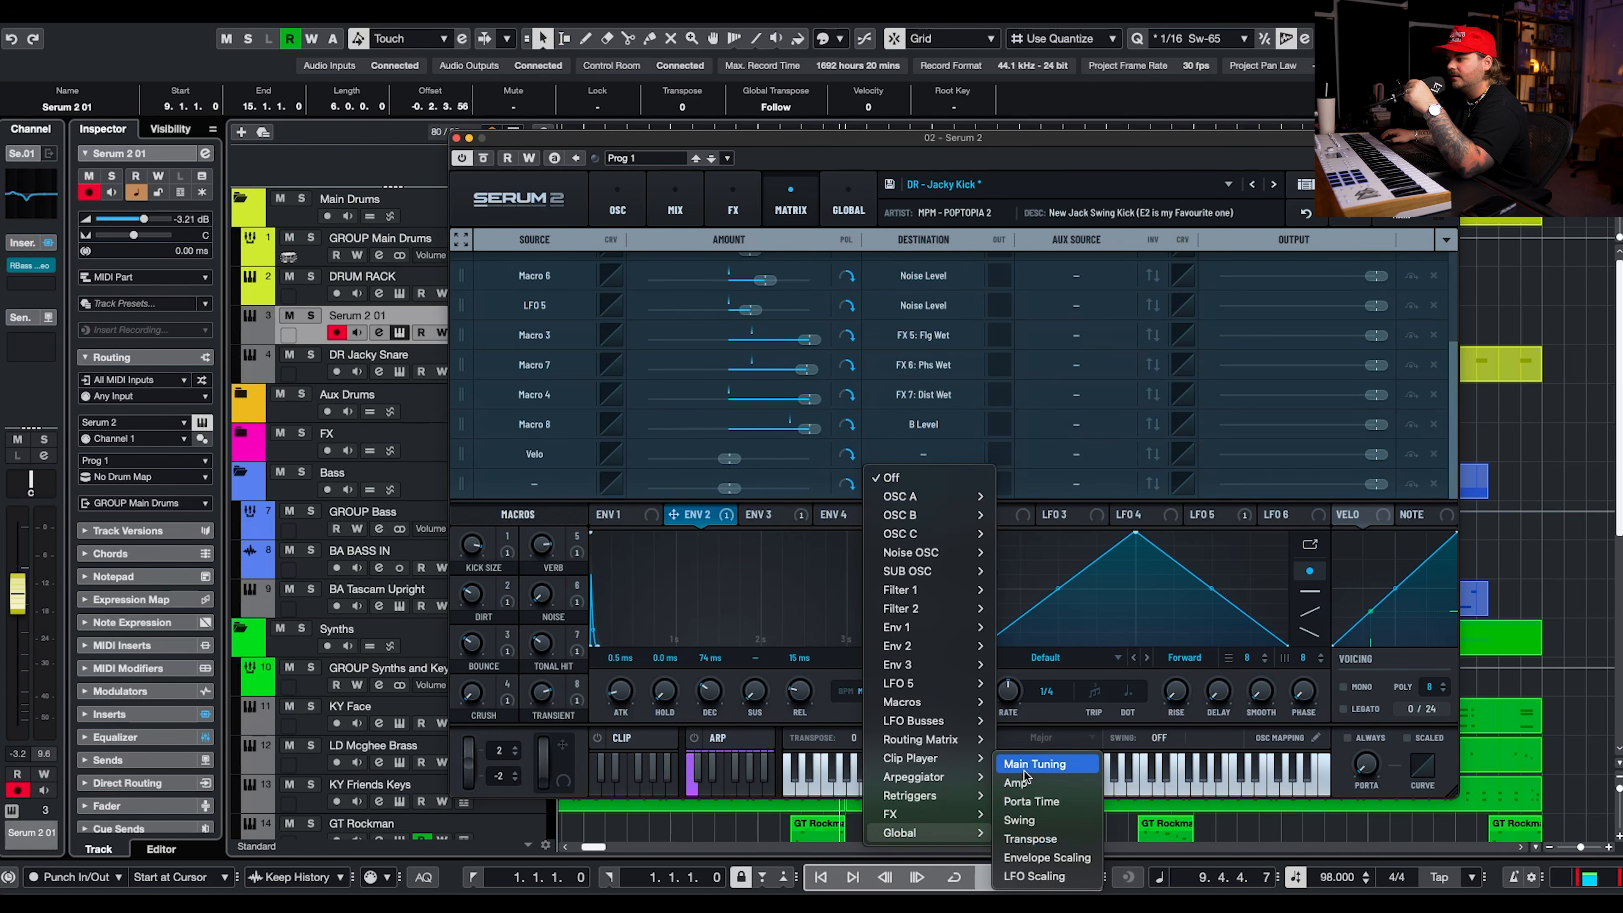
left_click(1024, 785)
left_click_drag(728, 459, 770, 459)
left_click(846, 454)
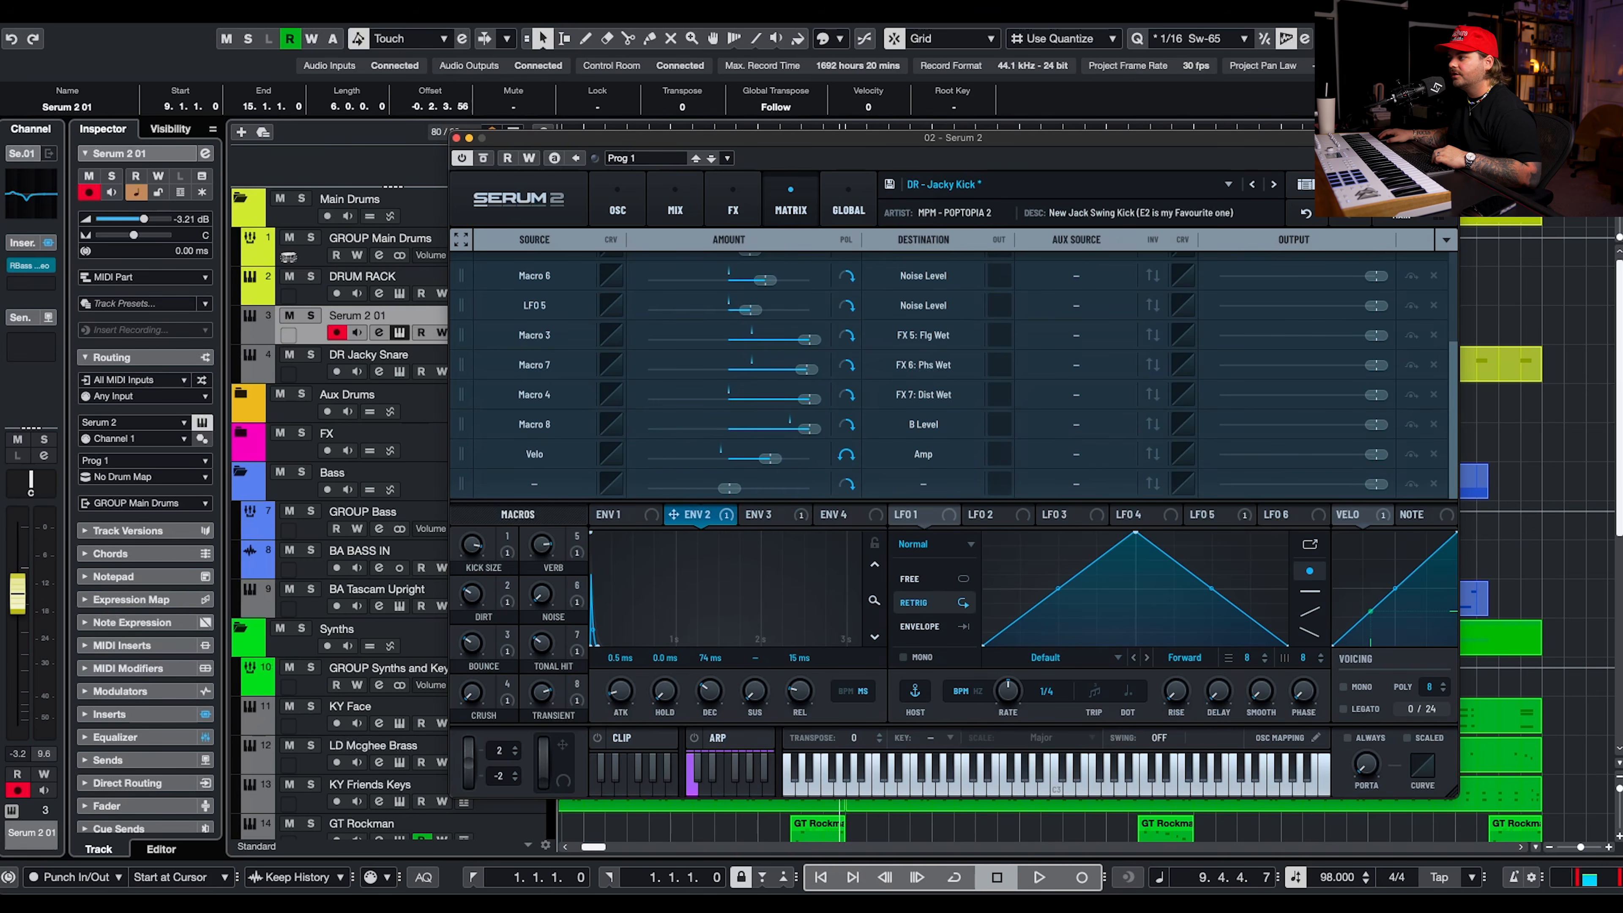
Play the kick pattern and increase the velocity-to-Amp modulation amount further.
key("space")
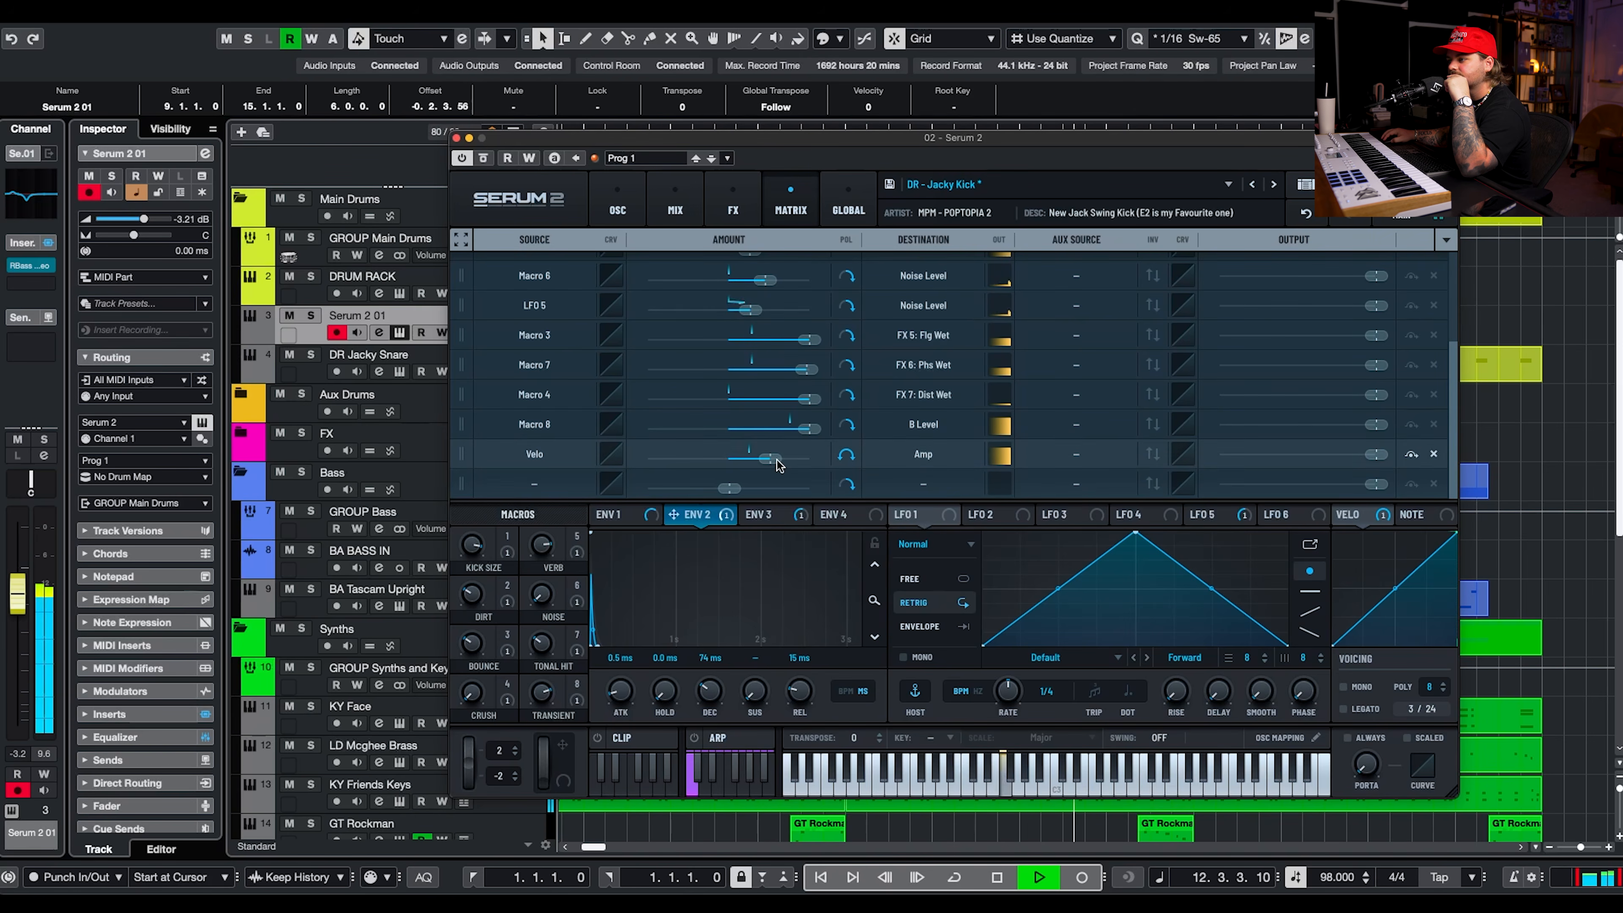
left_click_drag(771, 458, 792, 457)
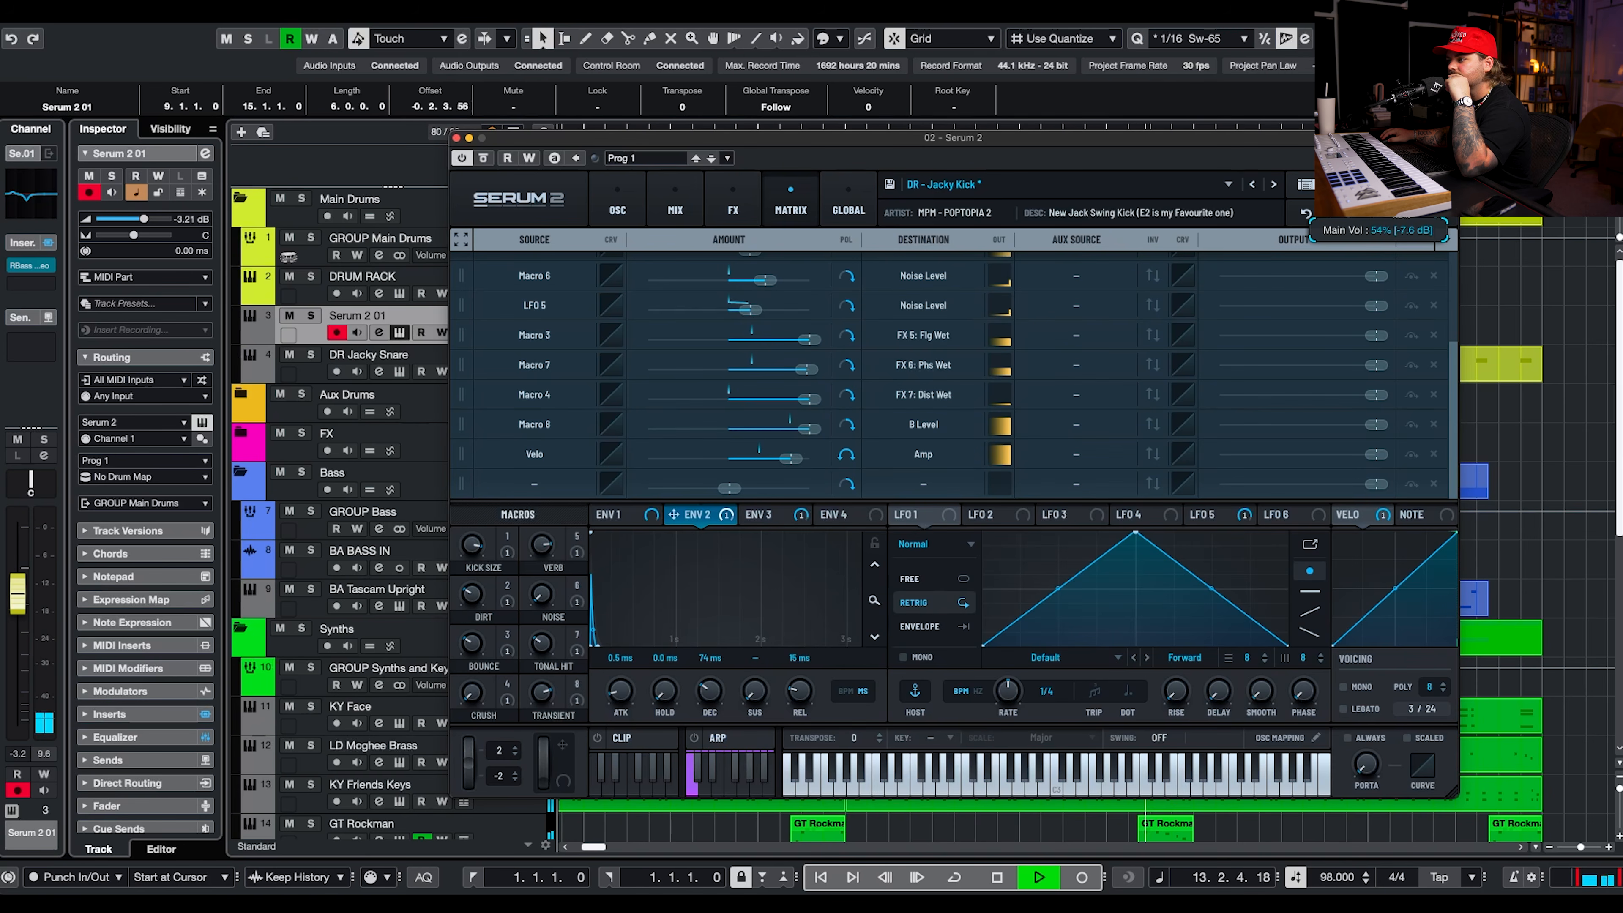
left_click(456, 138)
key("space")
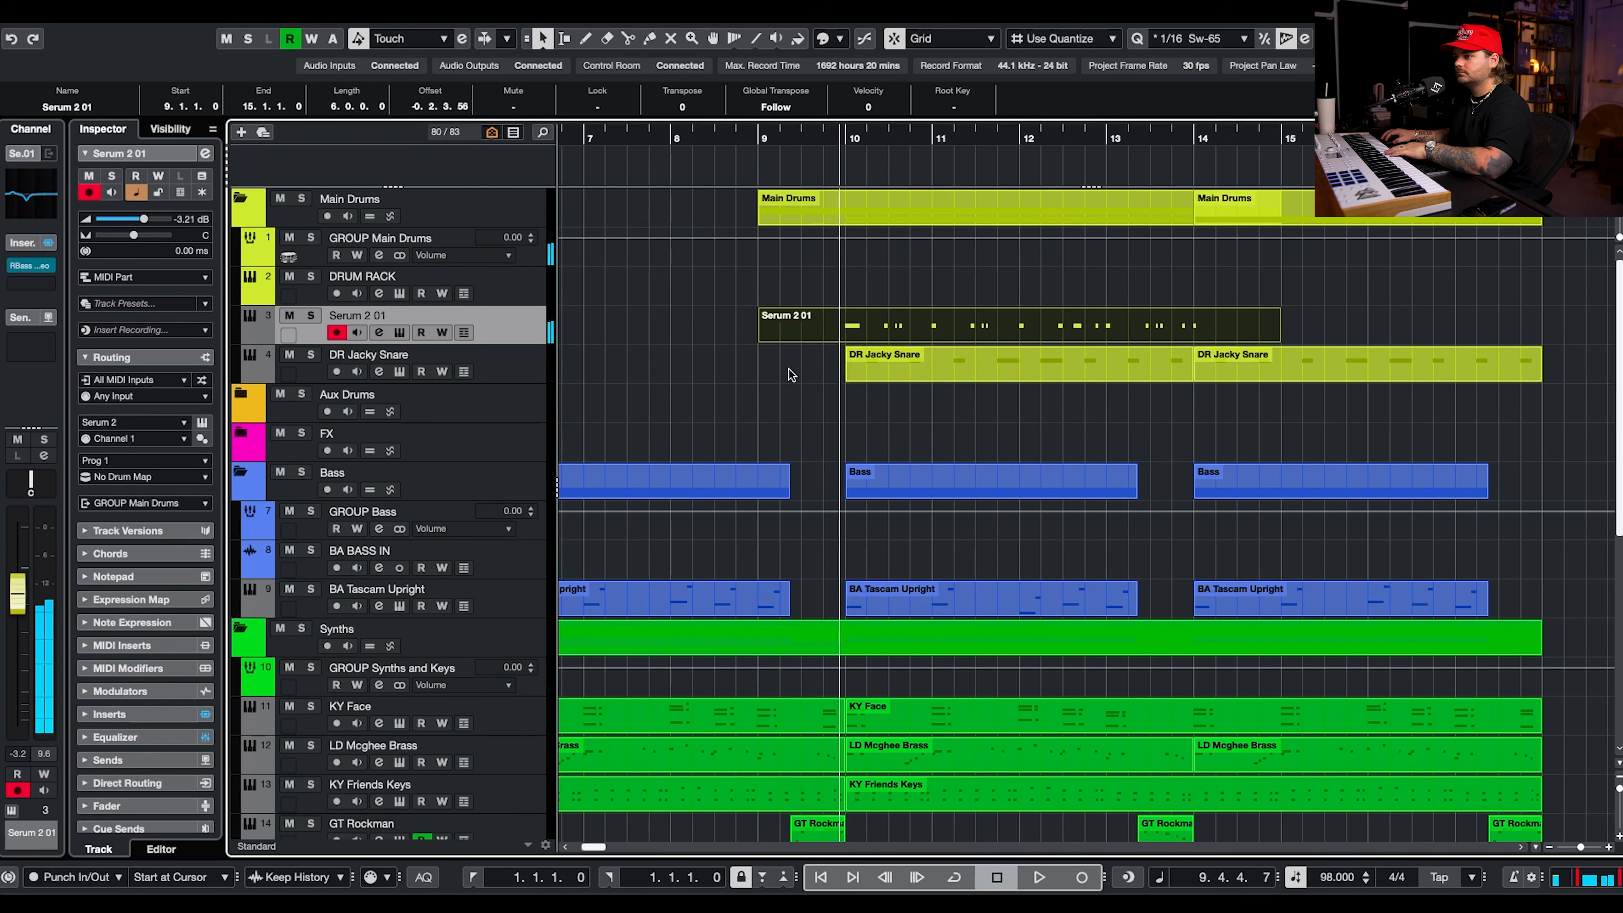
Lower the velocities of the kick's short ghost notes, bringing the one in bar 10 to about 22.
key("Return")
left_click_drag(631, 738, 636, 807)
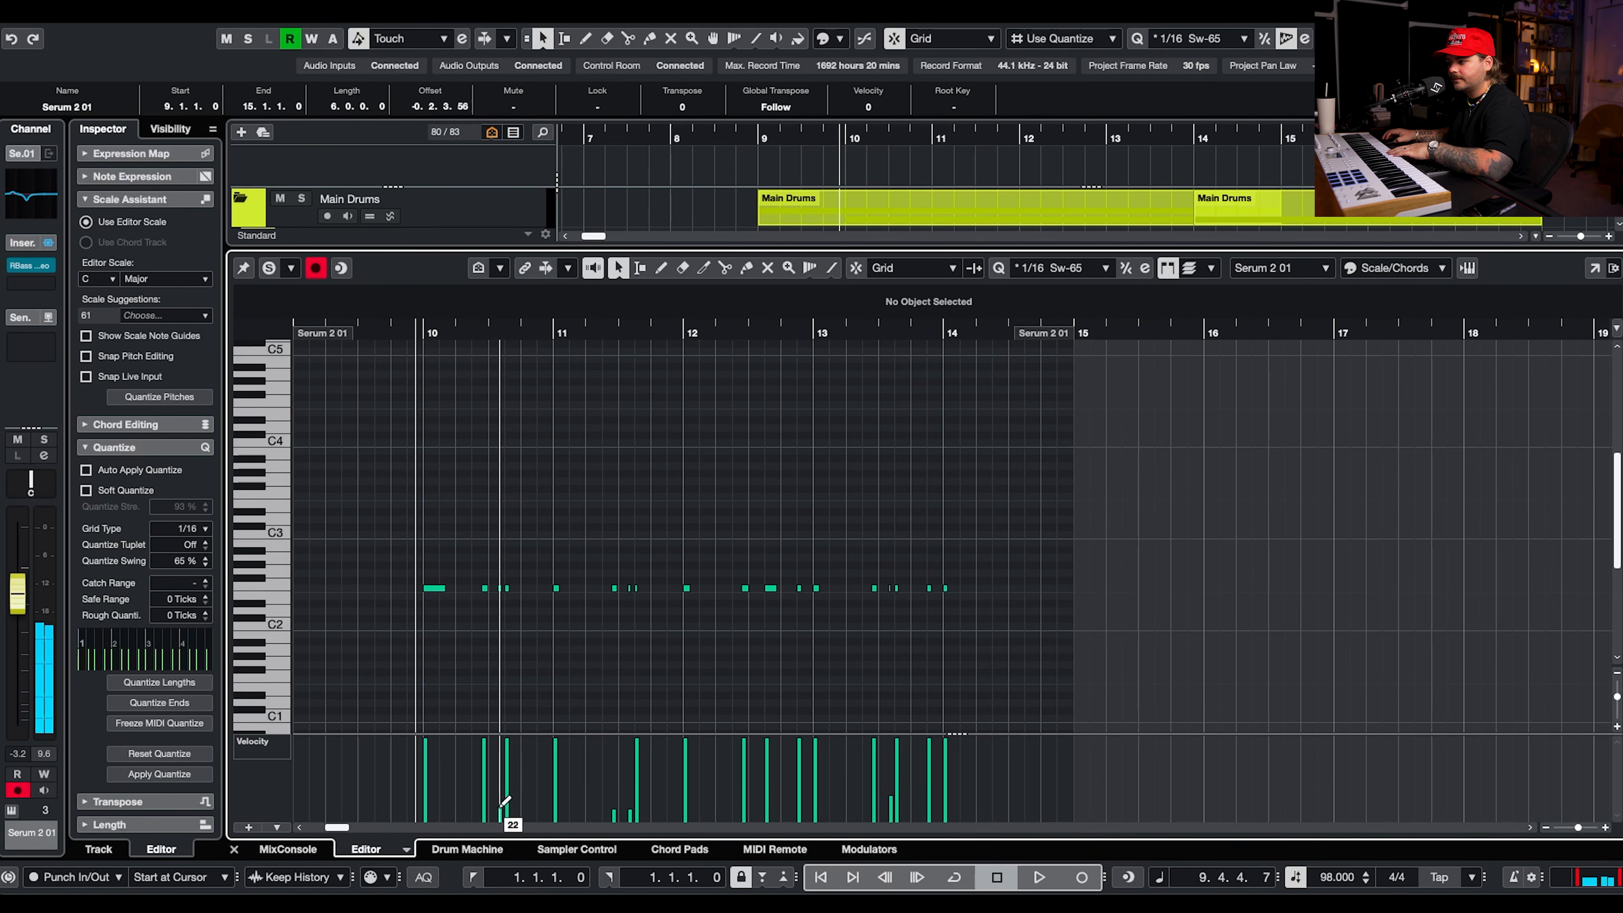
key("space")
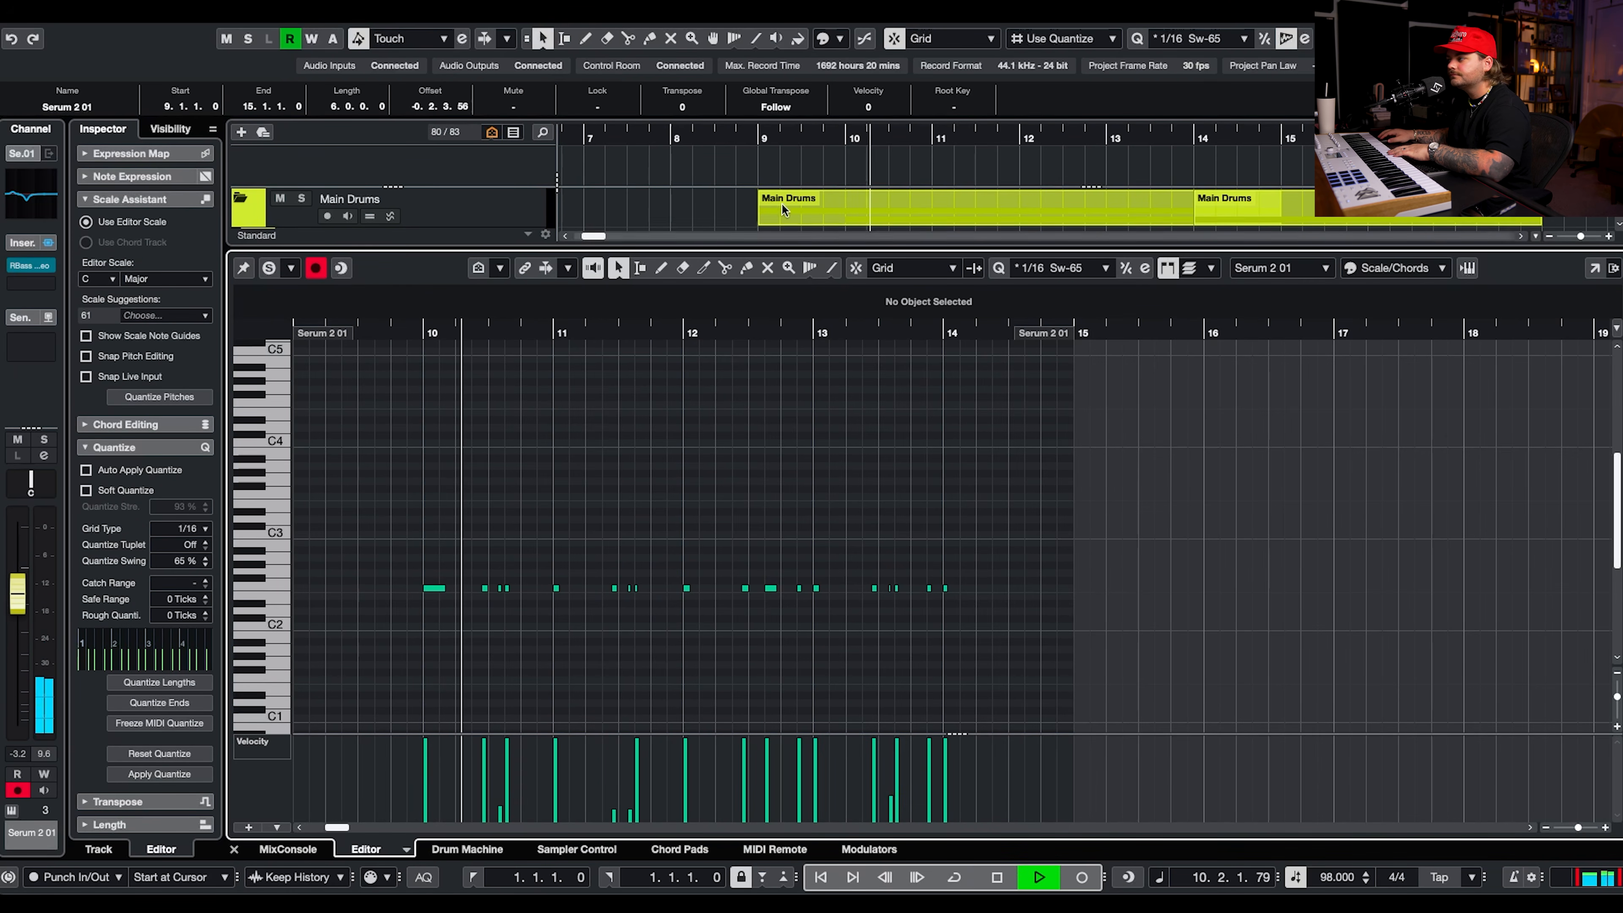
key("Return")
Trim the kick part to bars 10 to 14 and duplicate it directly behind itself.
key("3")
left_click(849, 340)
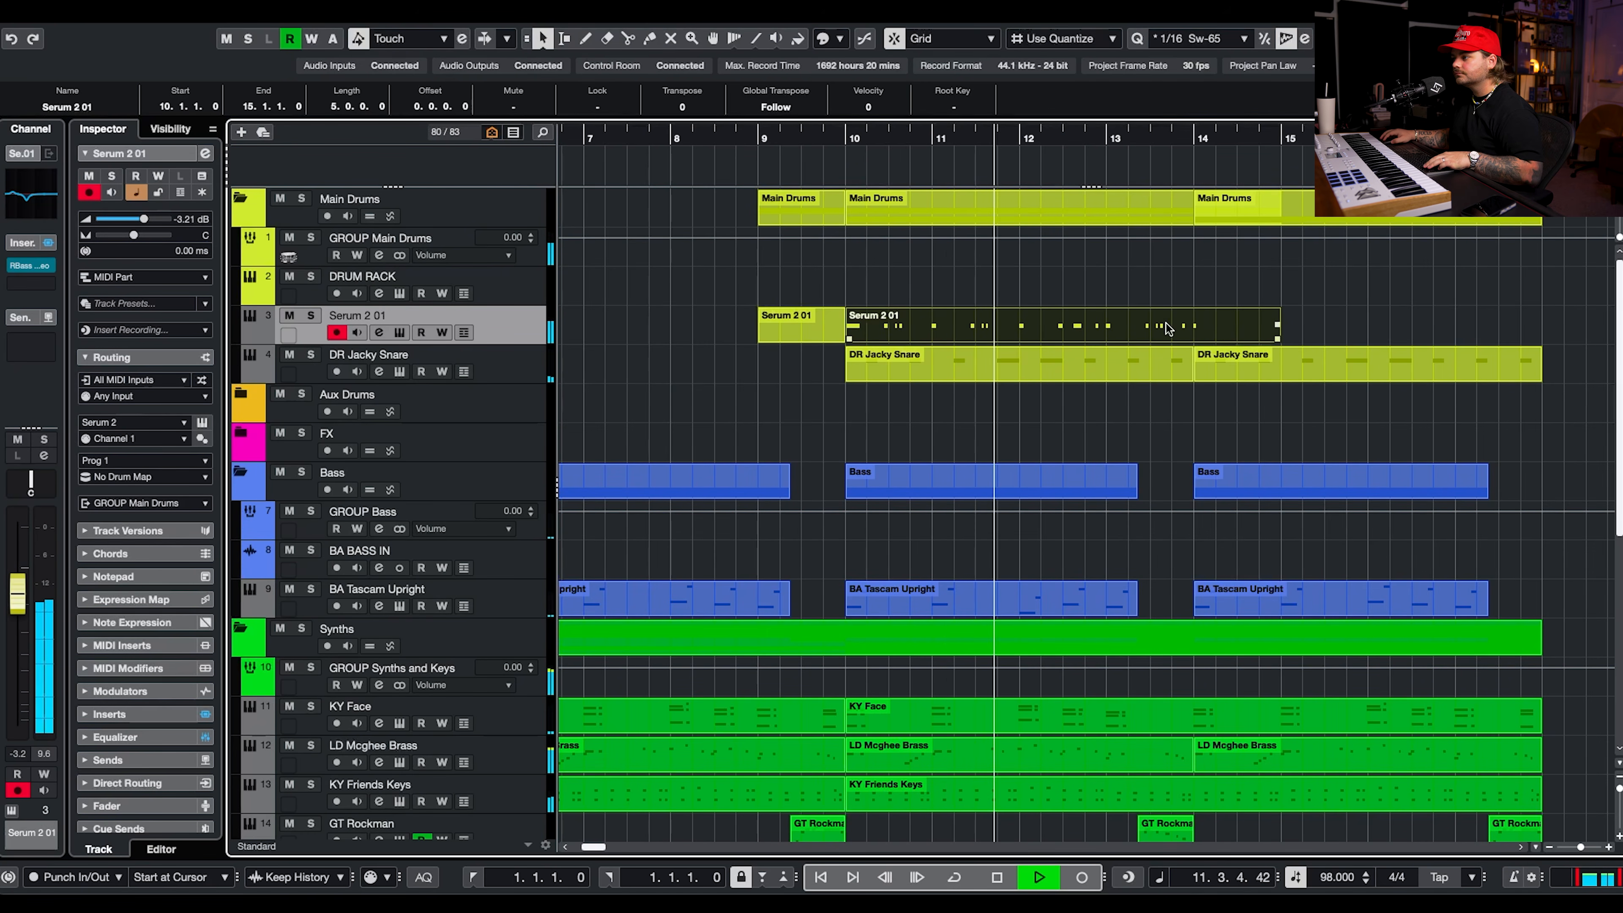
left_click(1193, 339)
key("1")
key("Delete")
left_click(820, 333)
key("Delete")
left_click(956, 330)
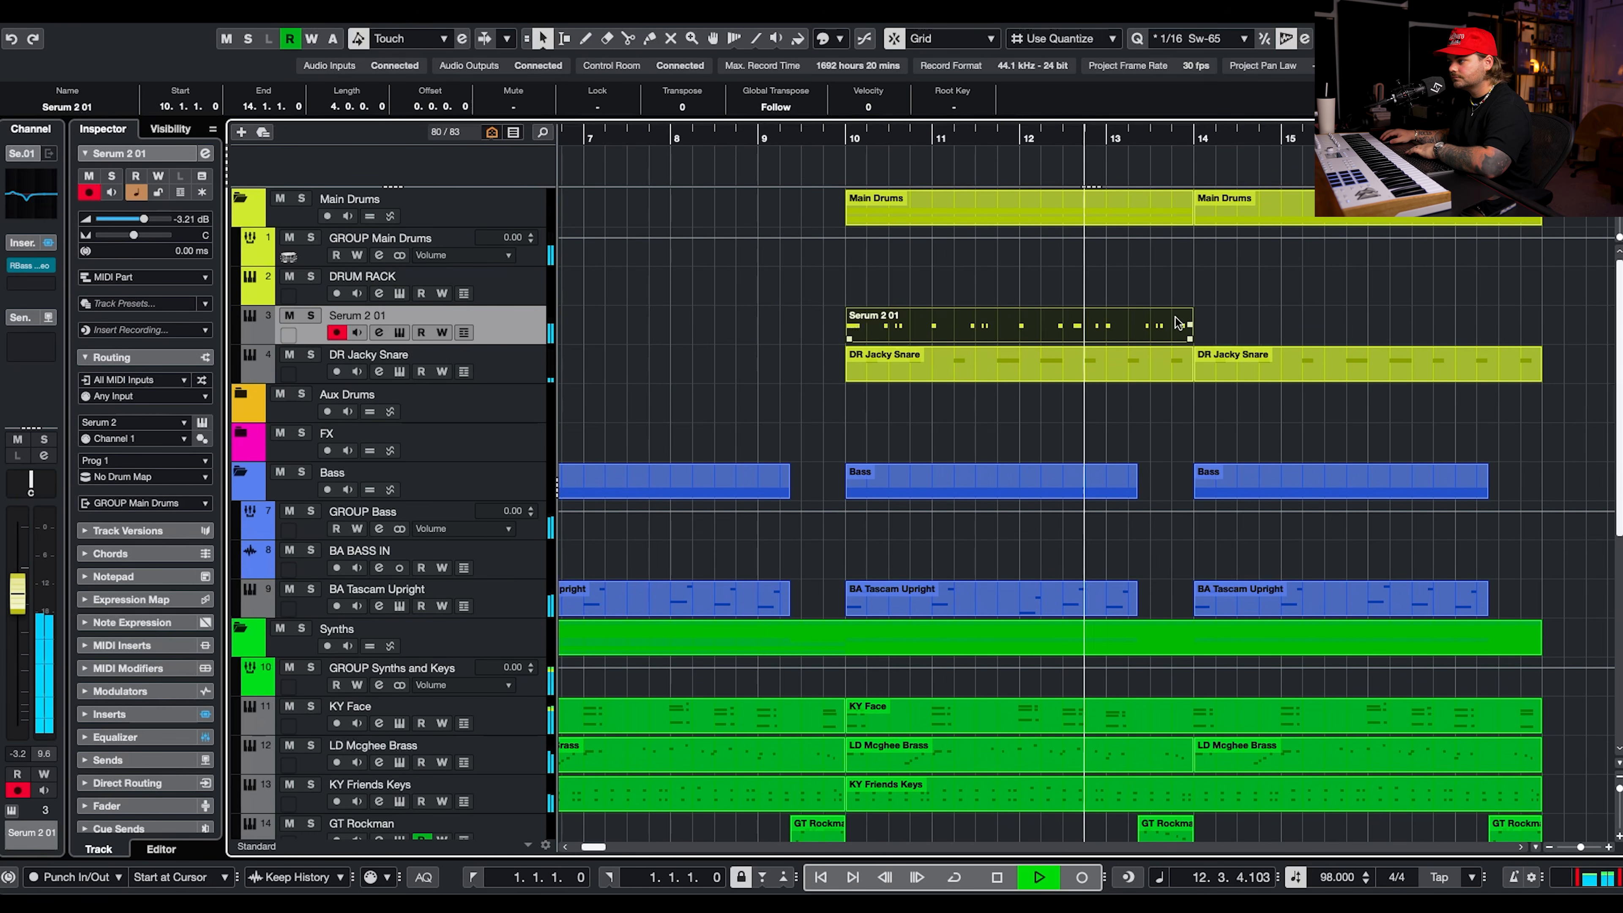
key("super+d")
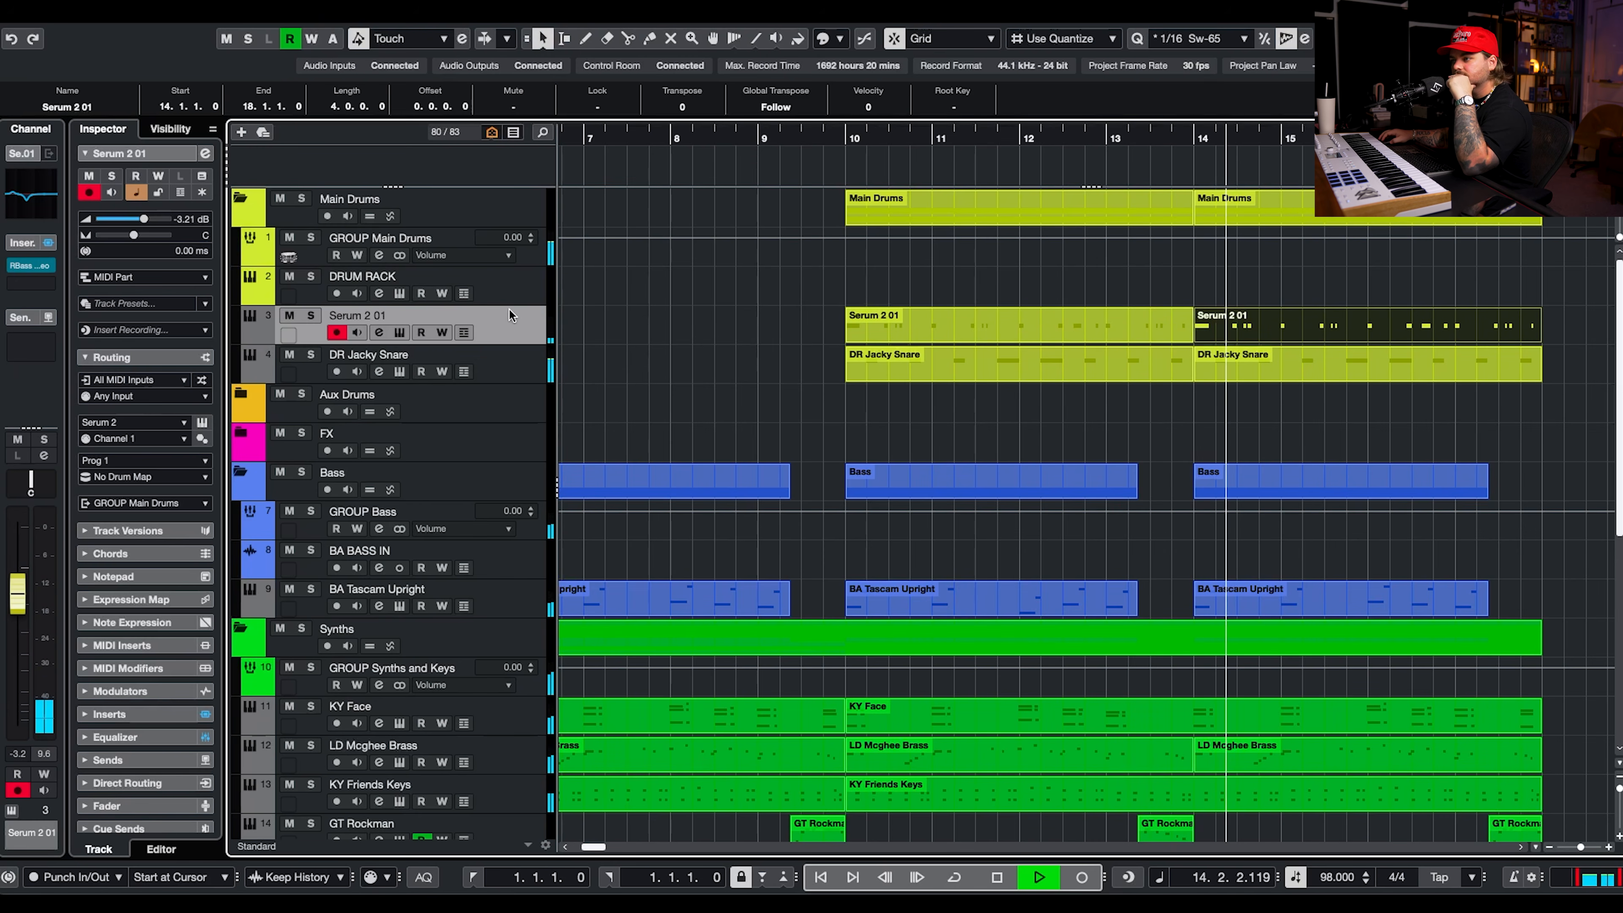
key("space")
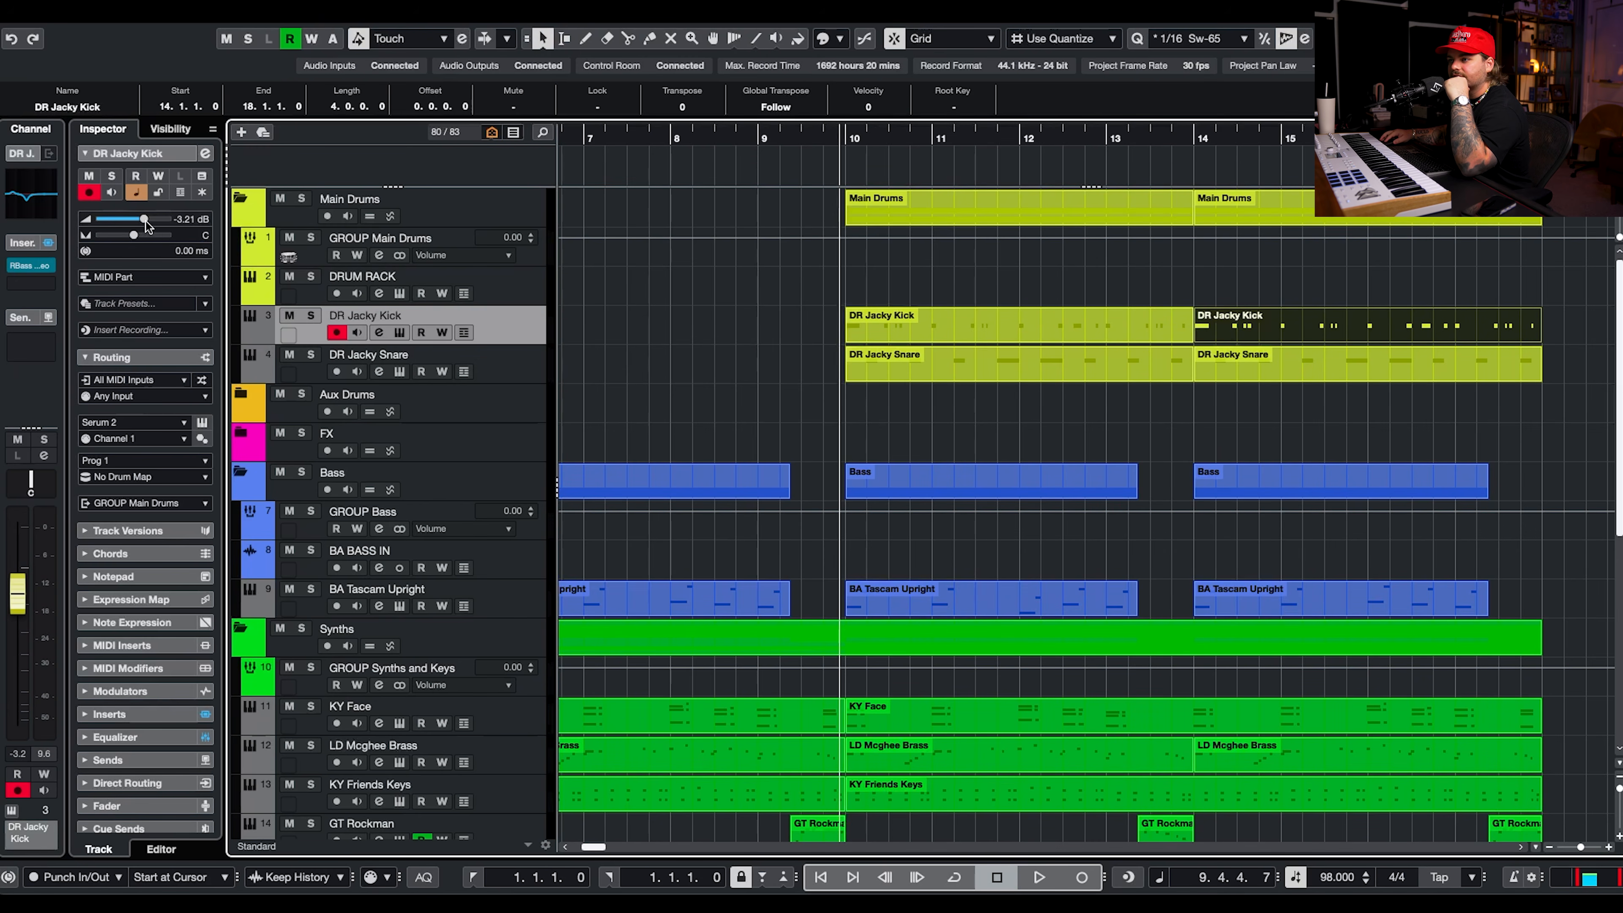
Rename the kick track DR Jacky Kick and raise its volume to about -0.95 dB.
left_click_drag(146, 221, 152, 218)
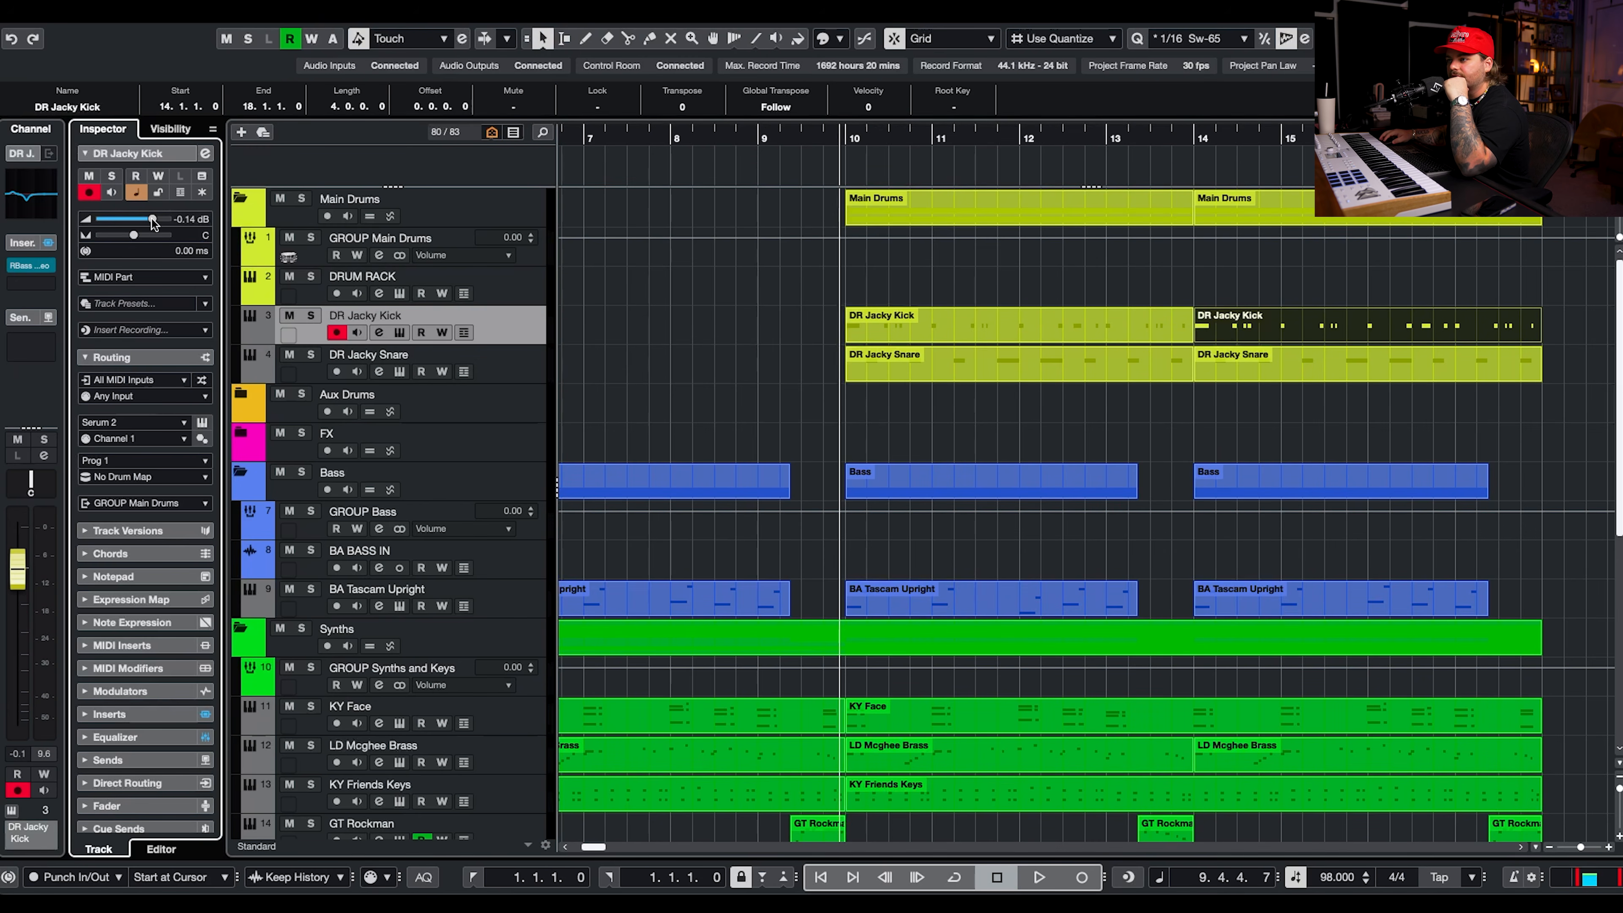
left_click(491, 383)
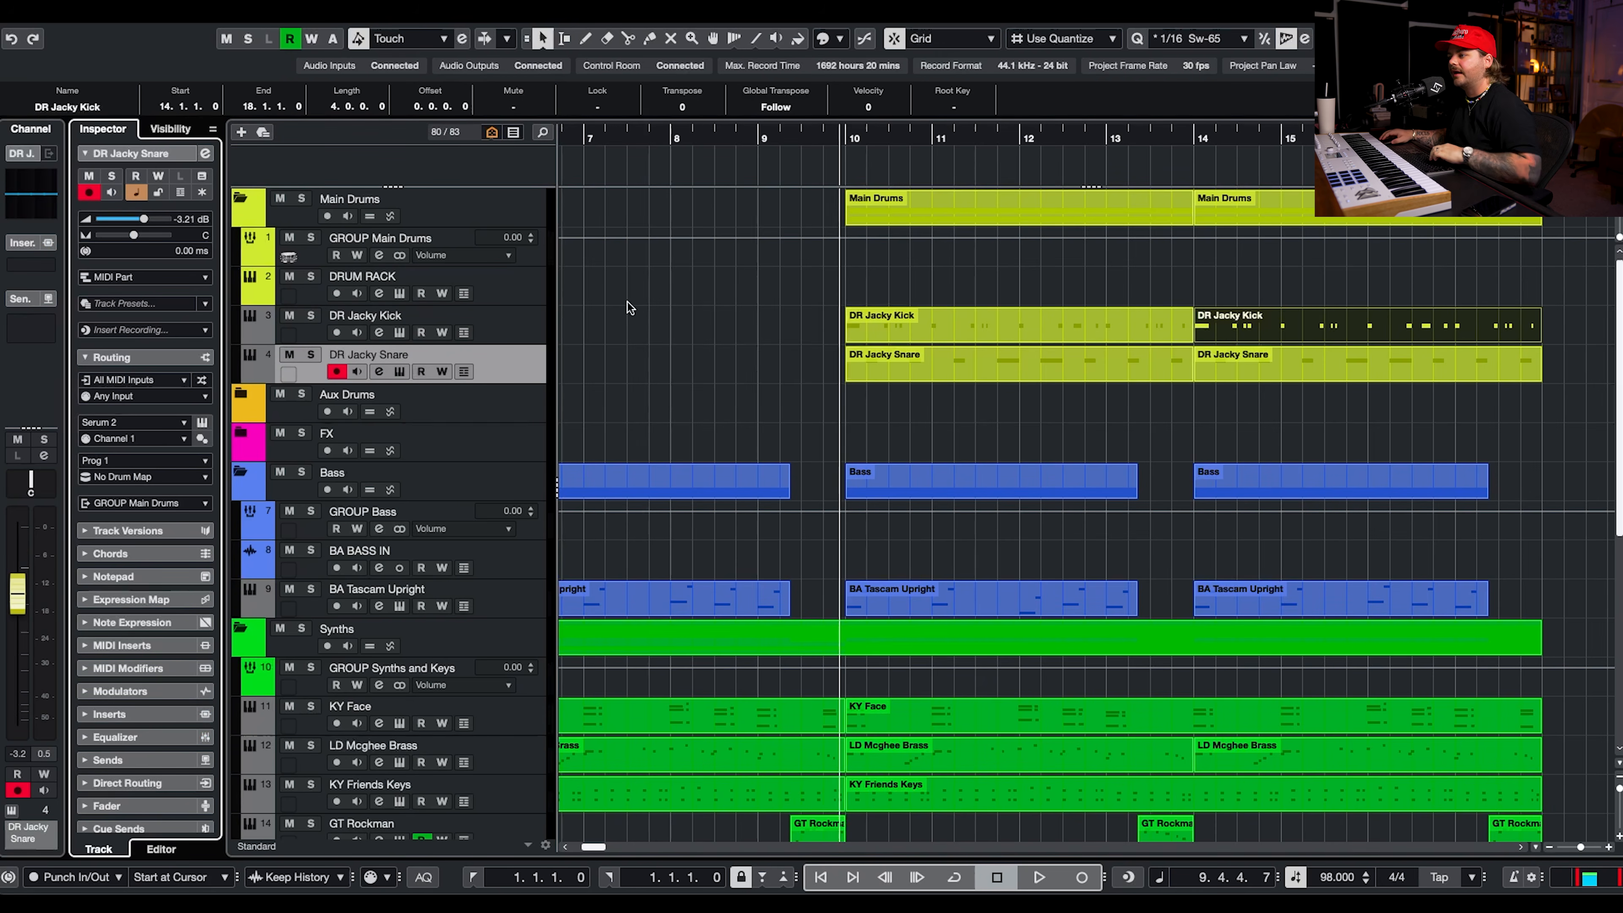
scroll(741, 363, "down", 10)
Add a Serum 2 instrument track below the kick, routed to GROUP Main Drums, with the preset DR - Percmaster69.
left_click(891, 350)
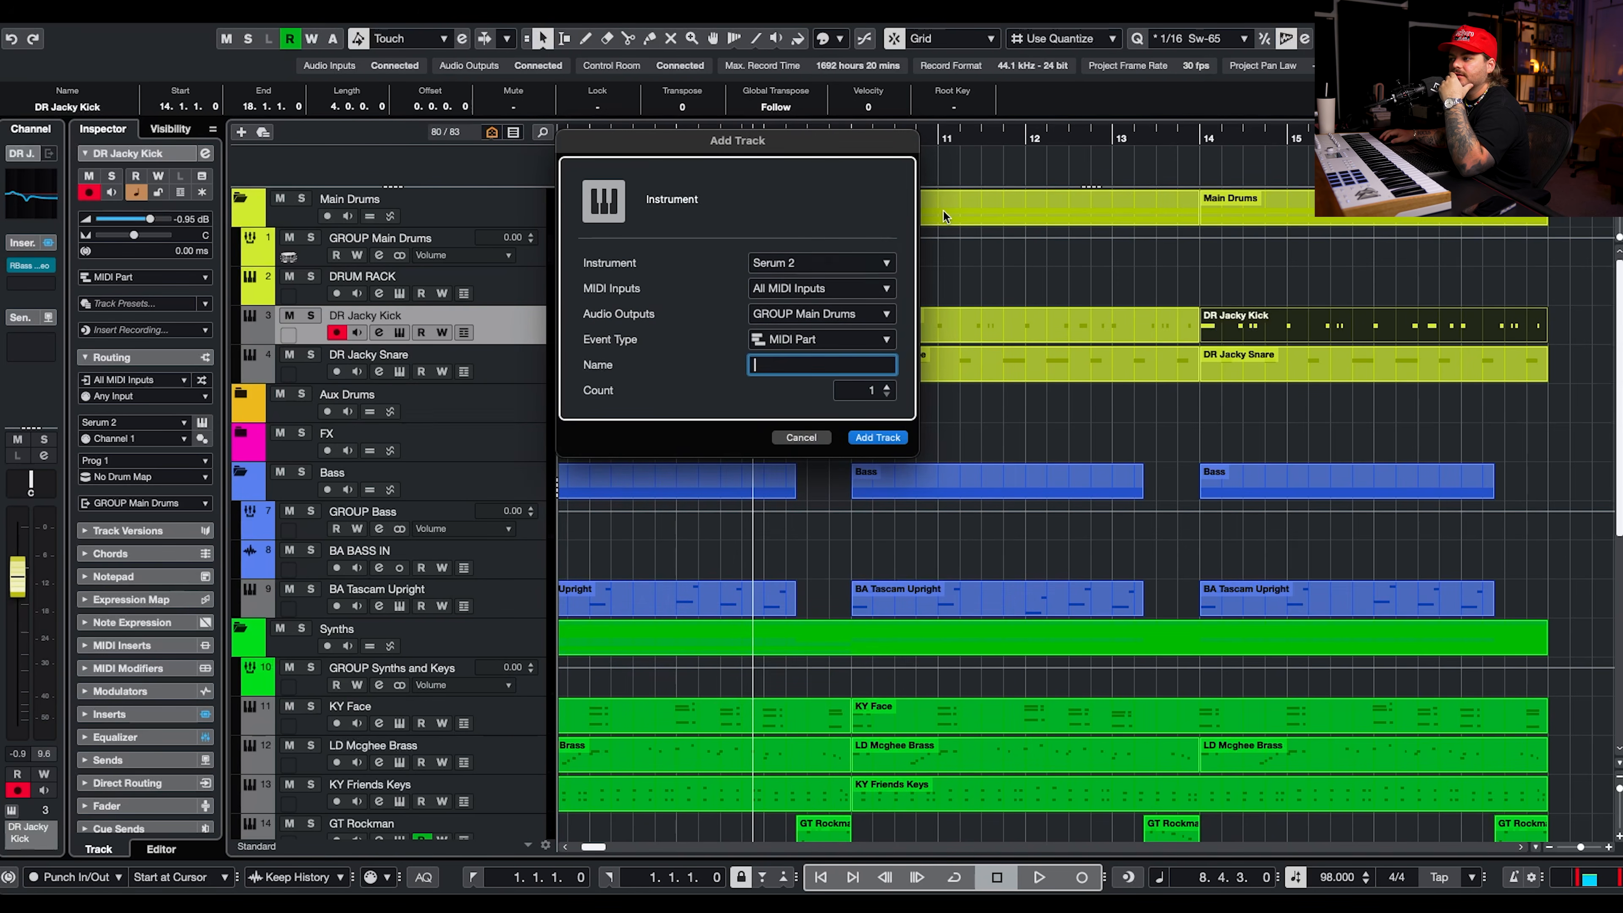
left_click(876, 437)
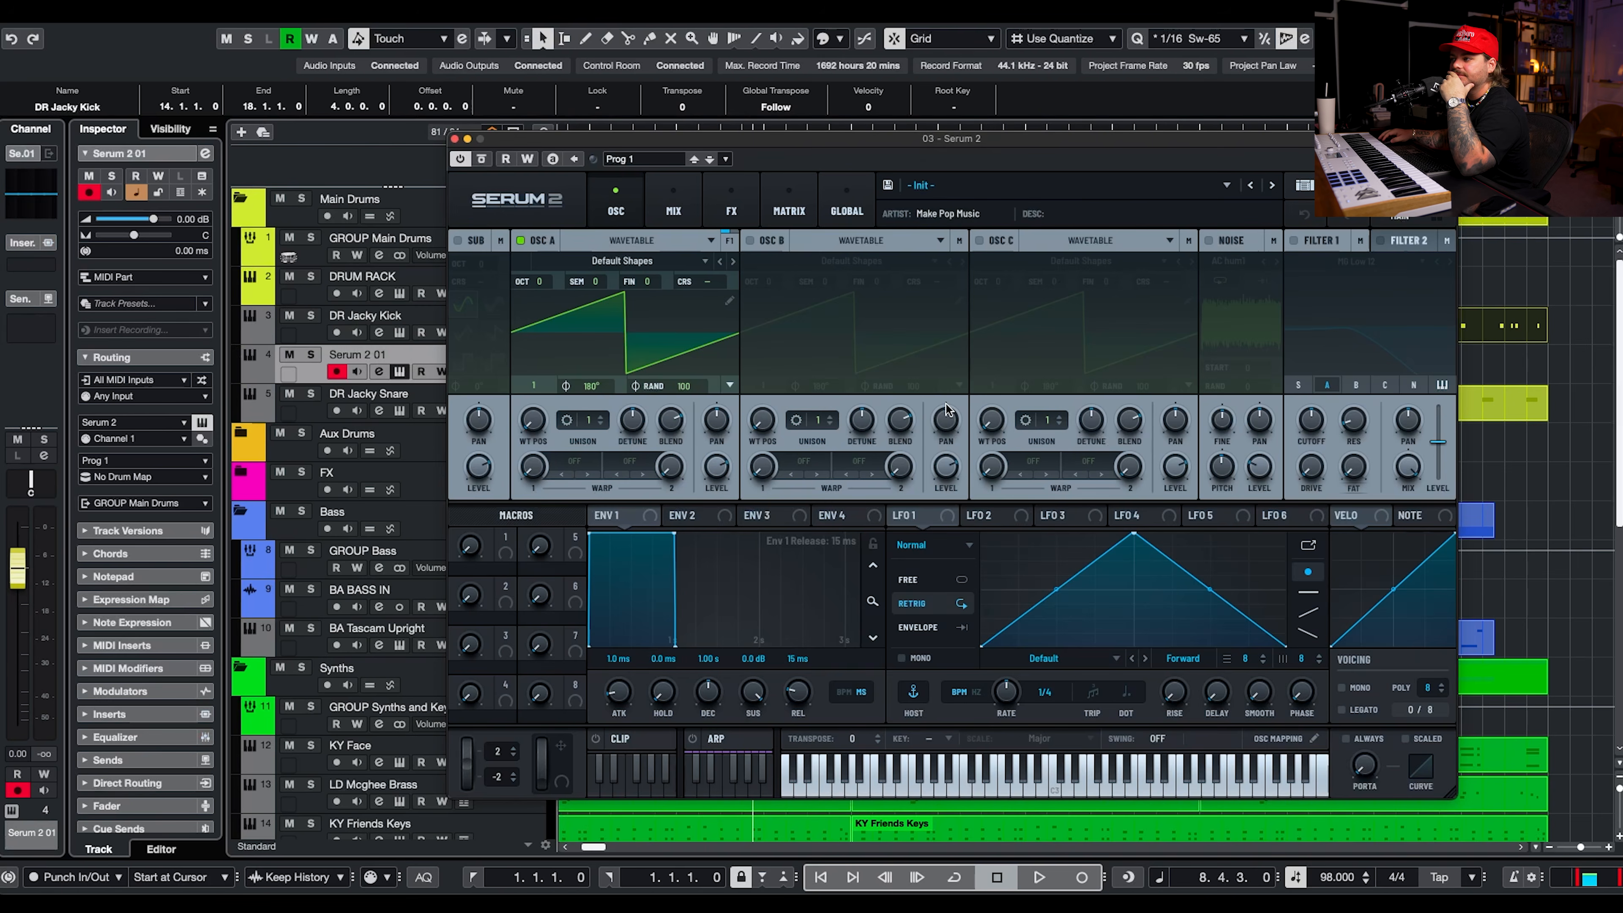
left_click(454, 140)
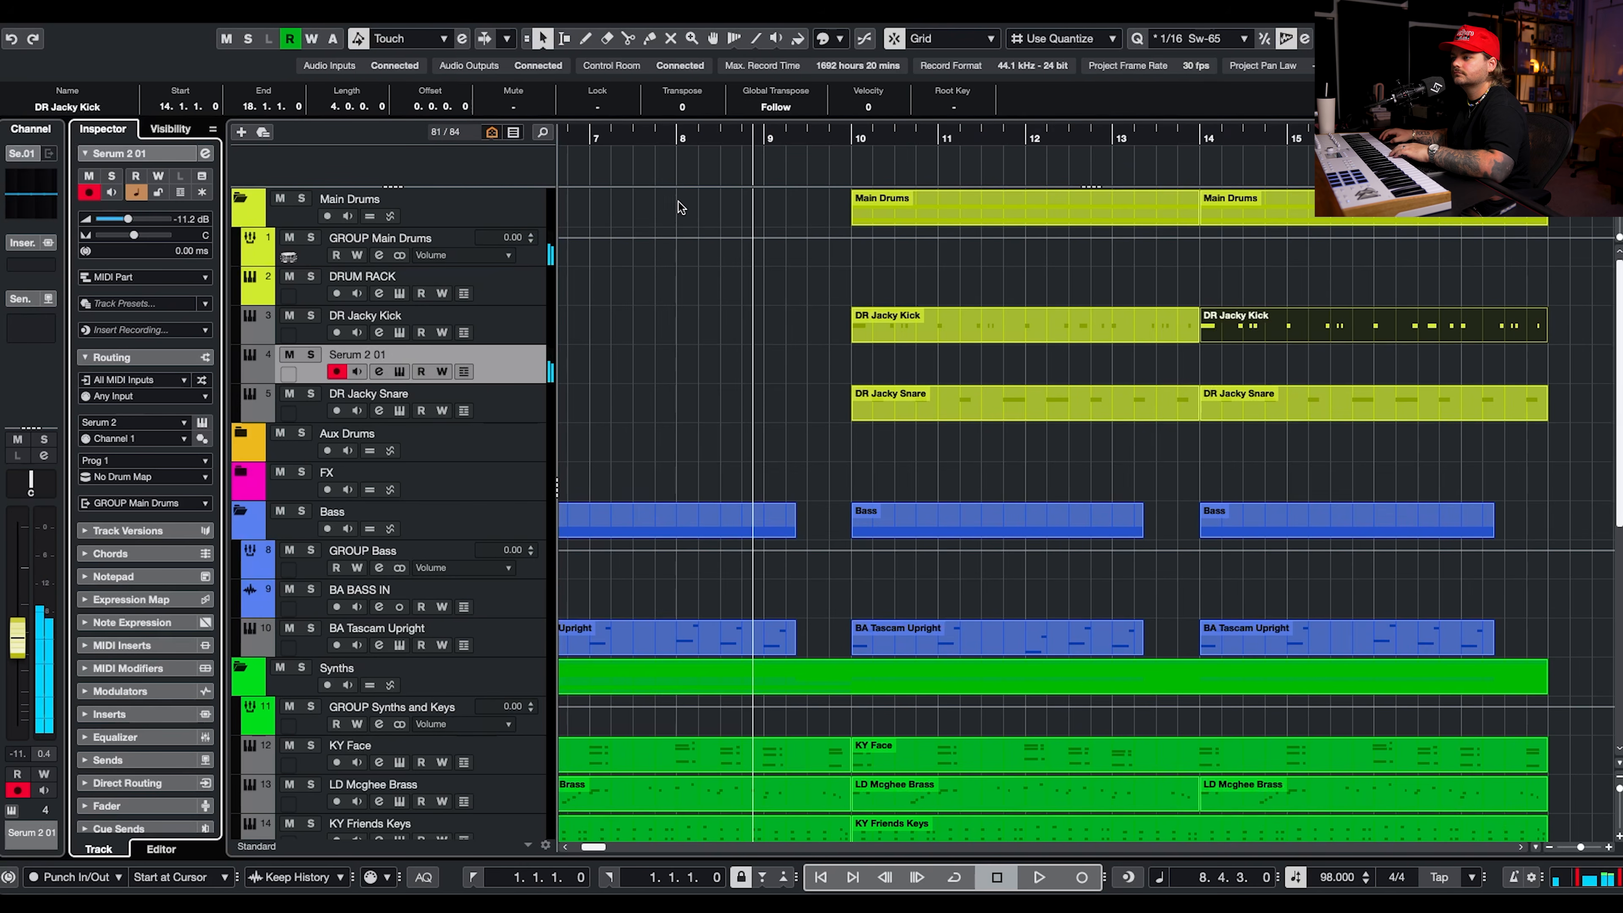
Lower the new percussion track's volume to -15.4 dB while auditioning it against the song.
key("space")
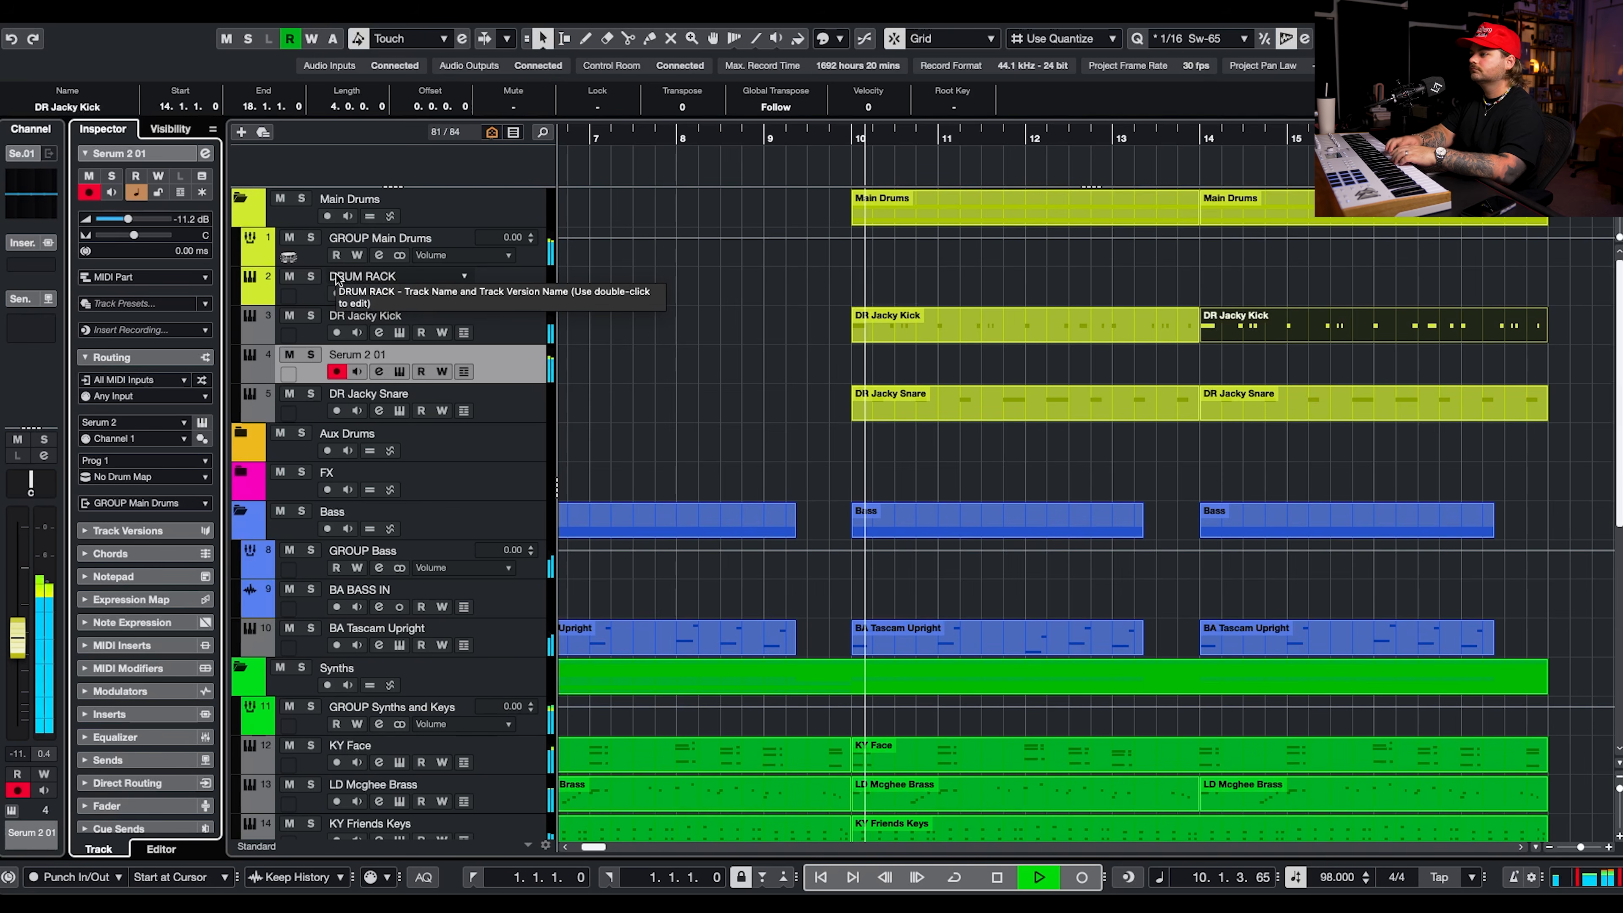
left_click_drag(128, 219, 121, 218)
key("space")
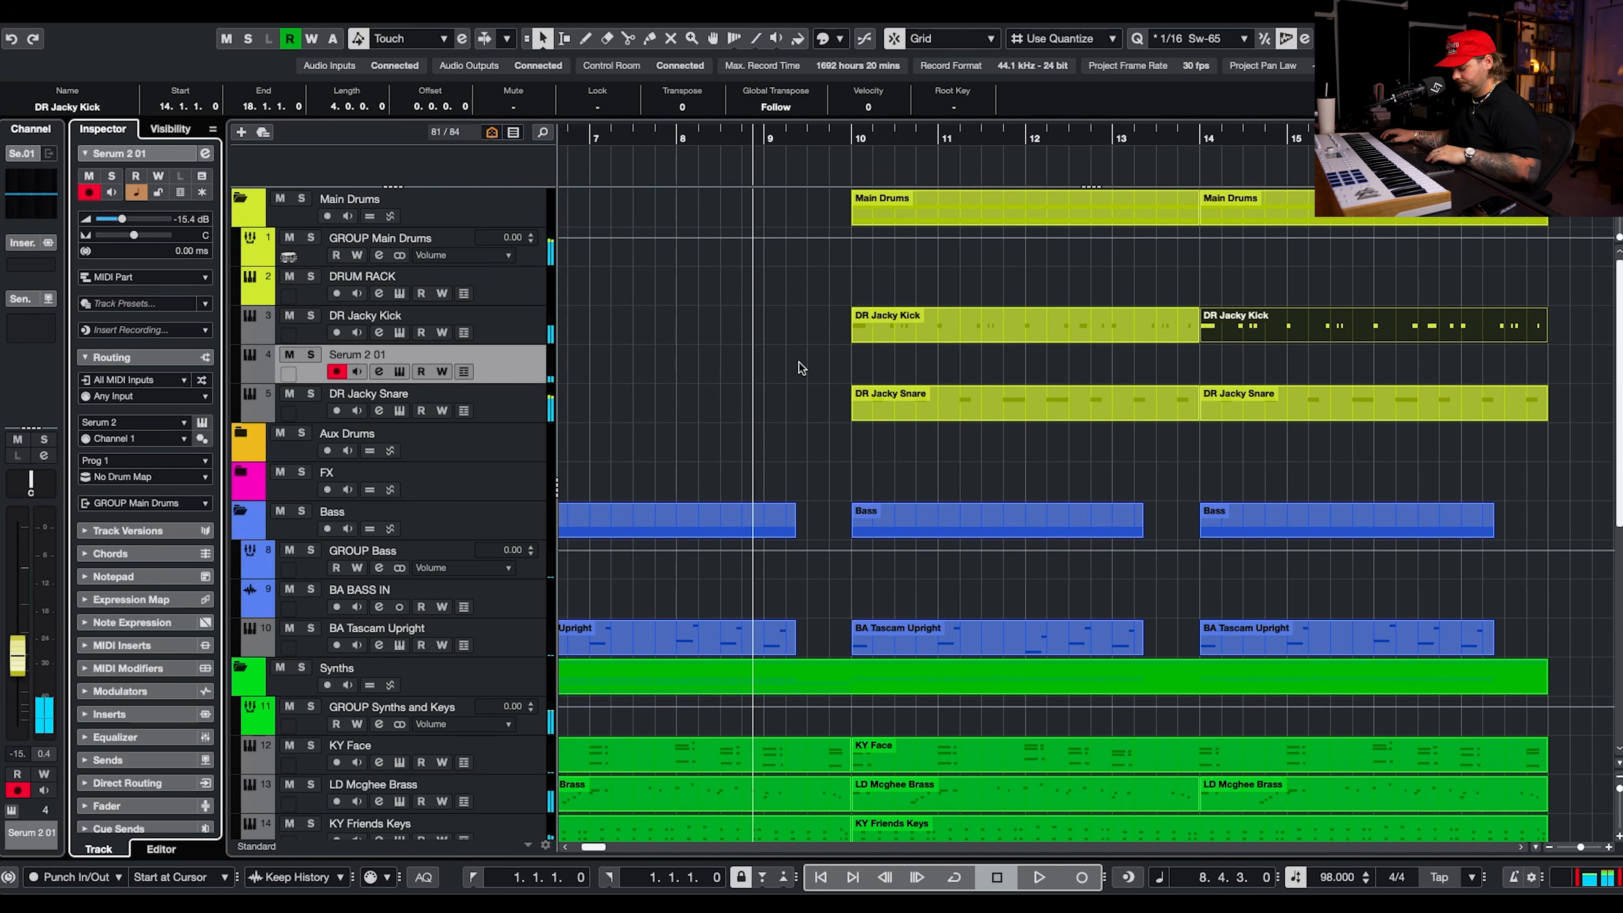
Create an empty part from bar 10 to bar 14 on the percussion track and open it for note editing.
key("8")
left_click_drag(856, 364, 858, 363)
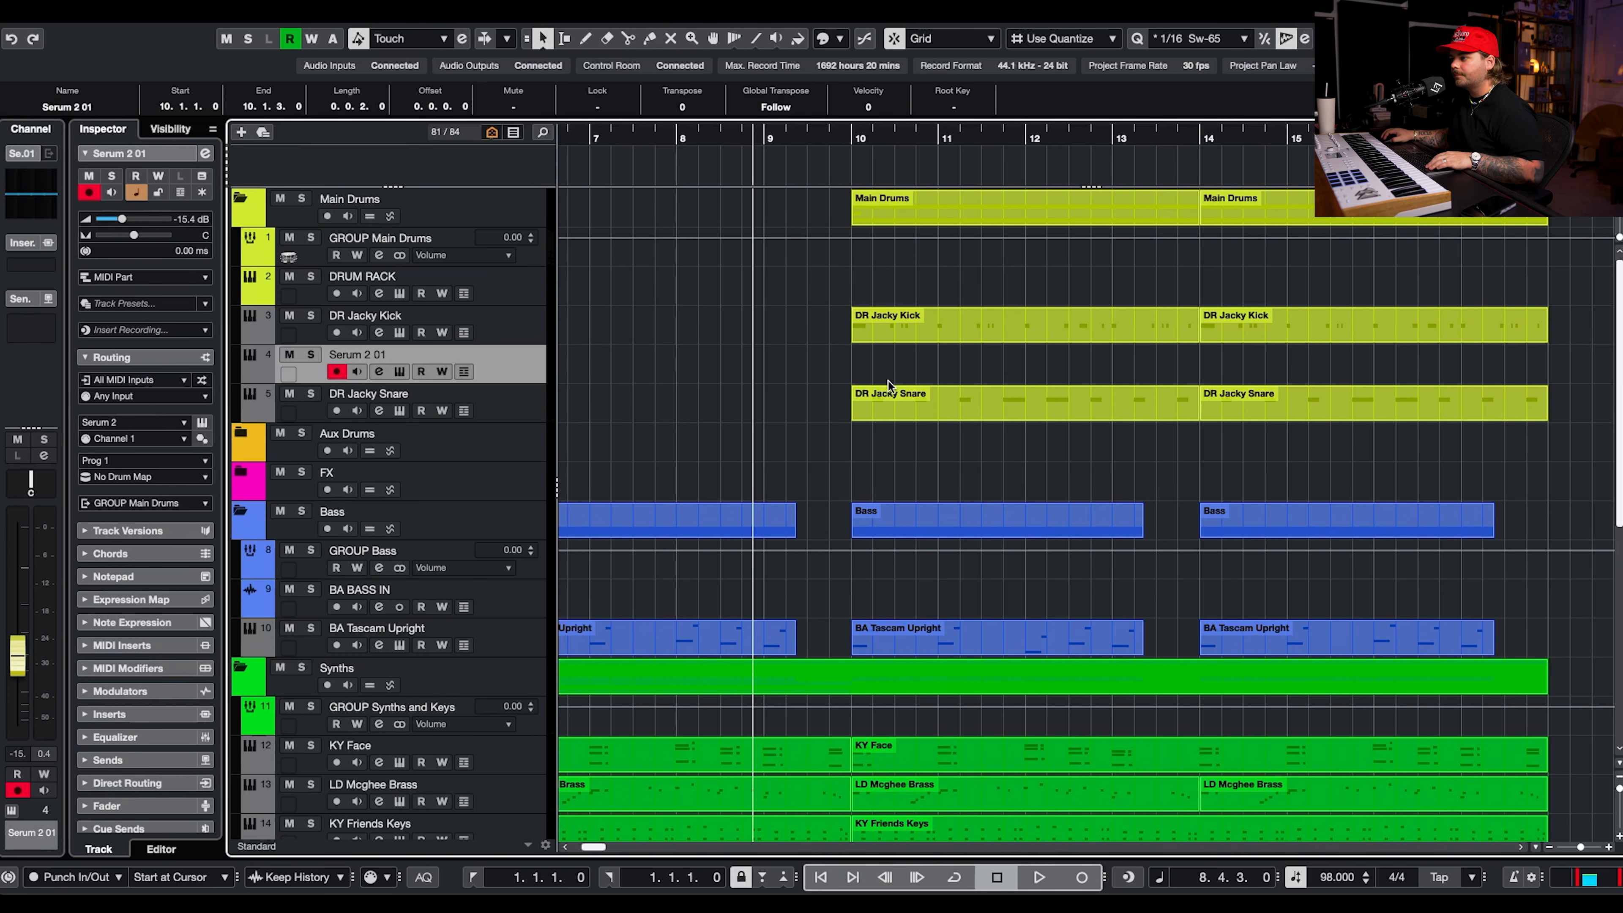
scroll(867, 382, "up", 2)
Draw eight consecutive swung 1/16 notes on C3 across the first two beats of bar 10.
left_click(597, 612)
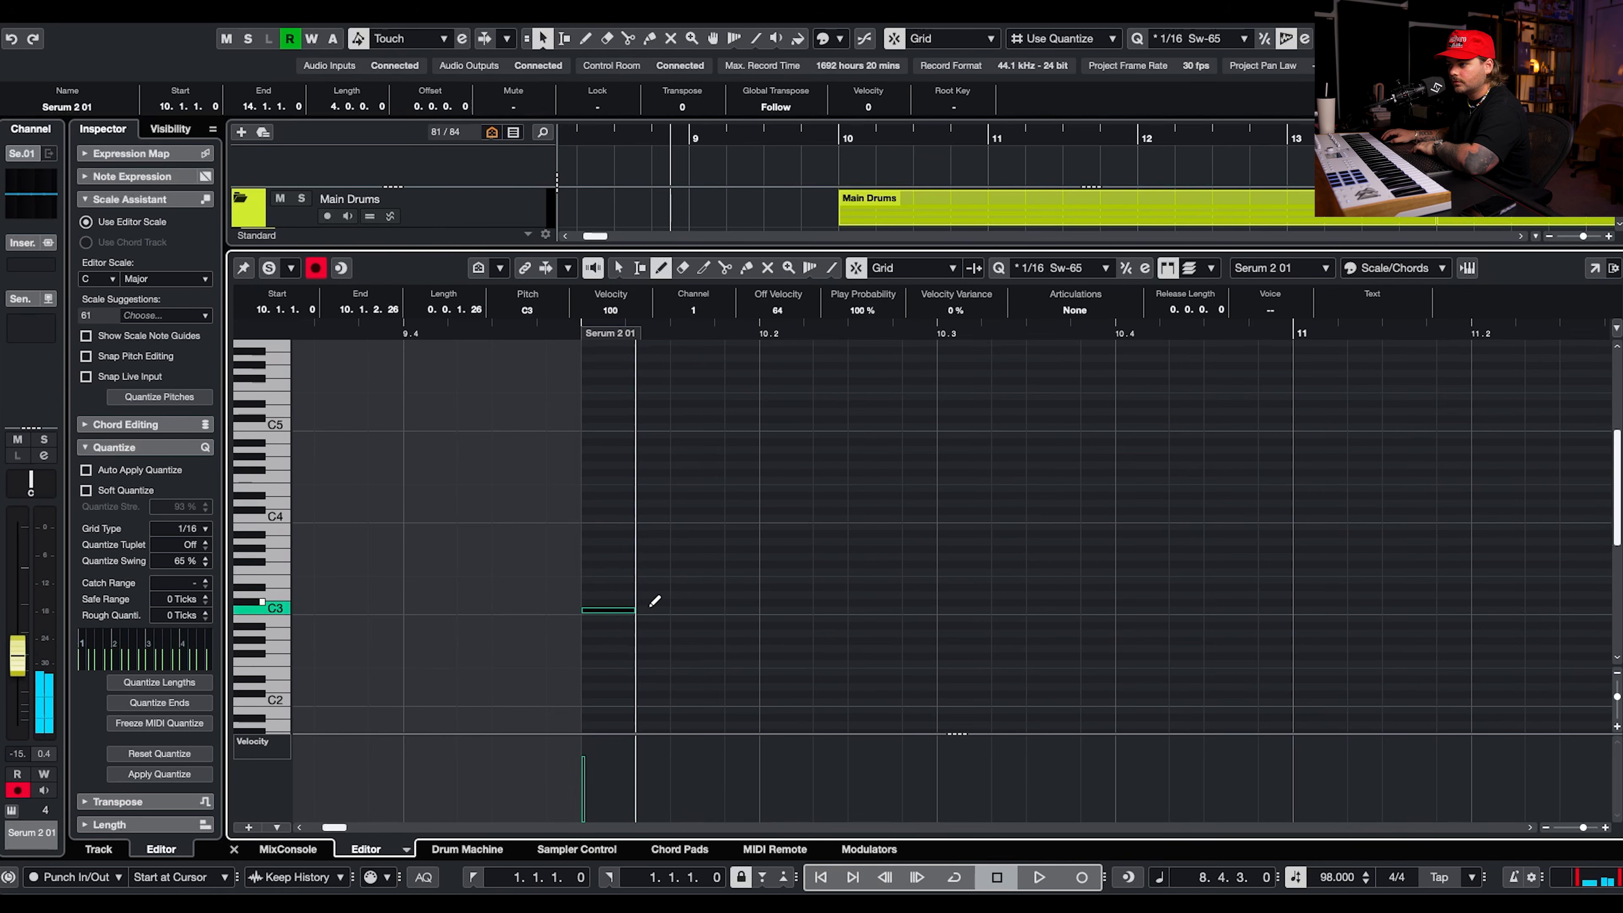
left_click(650, 612)
left_click(686, 612)
key("space")
key("space")
left_click(779, 612)
left_click(824, 612)
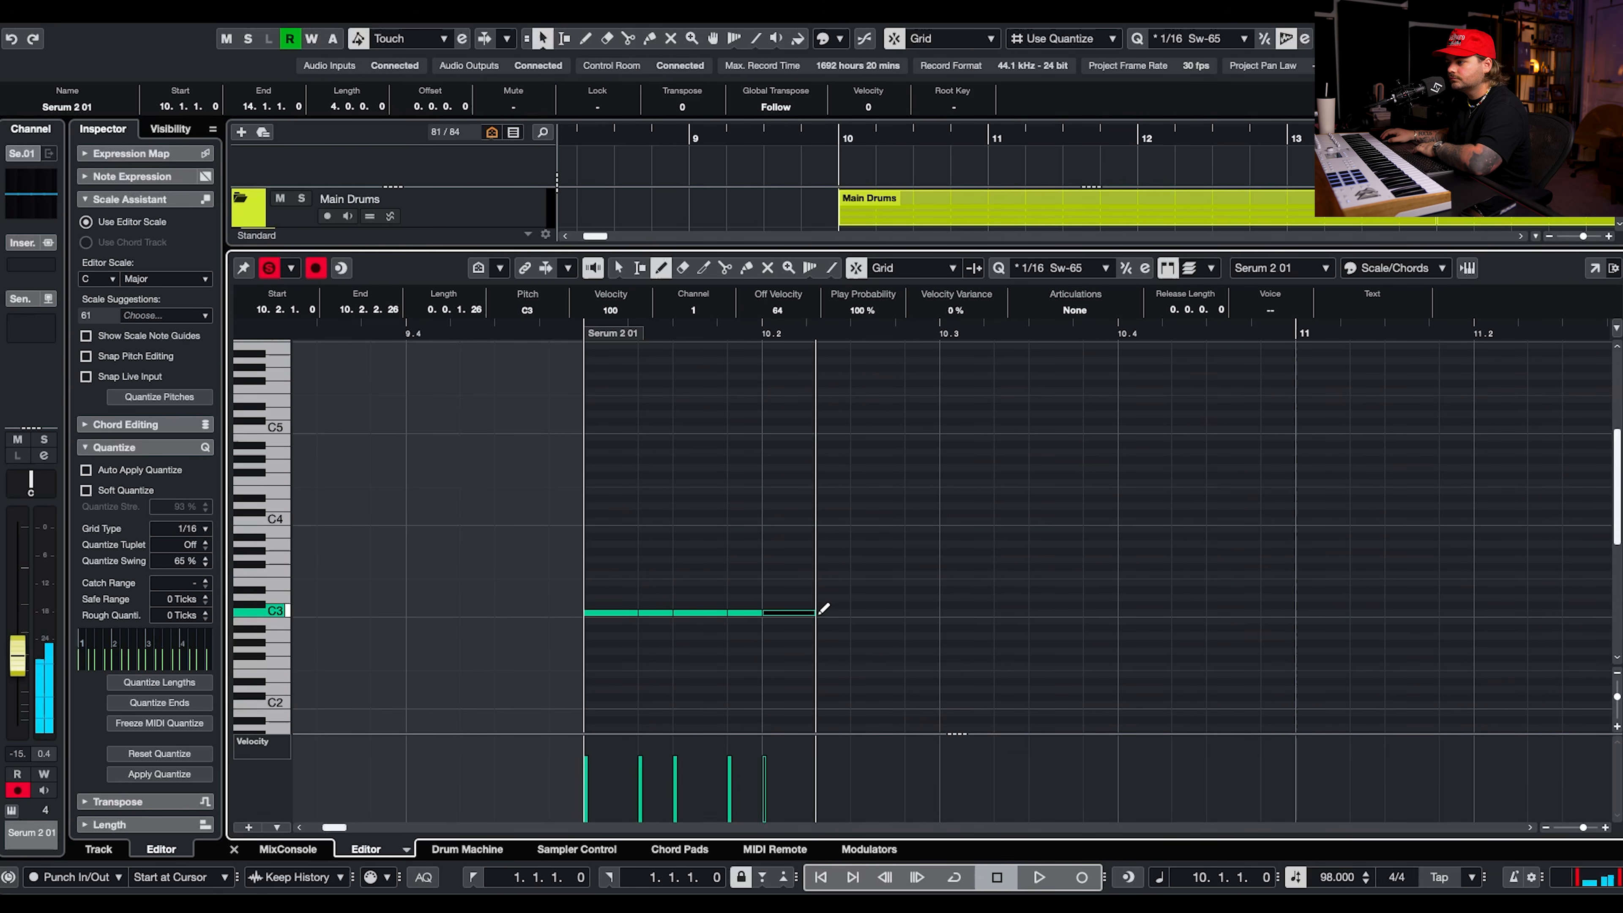
left_click(917, 612)
key("1")
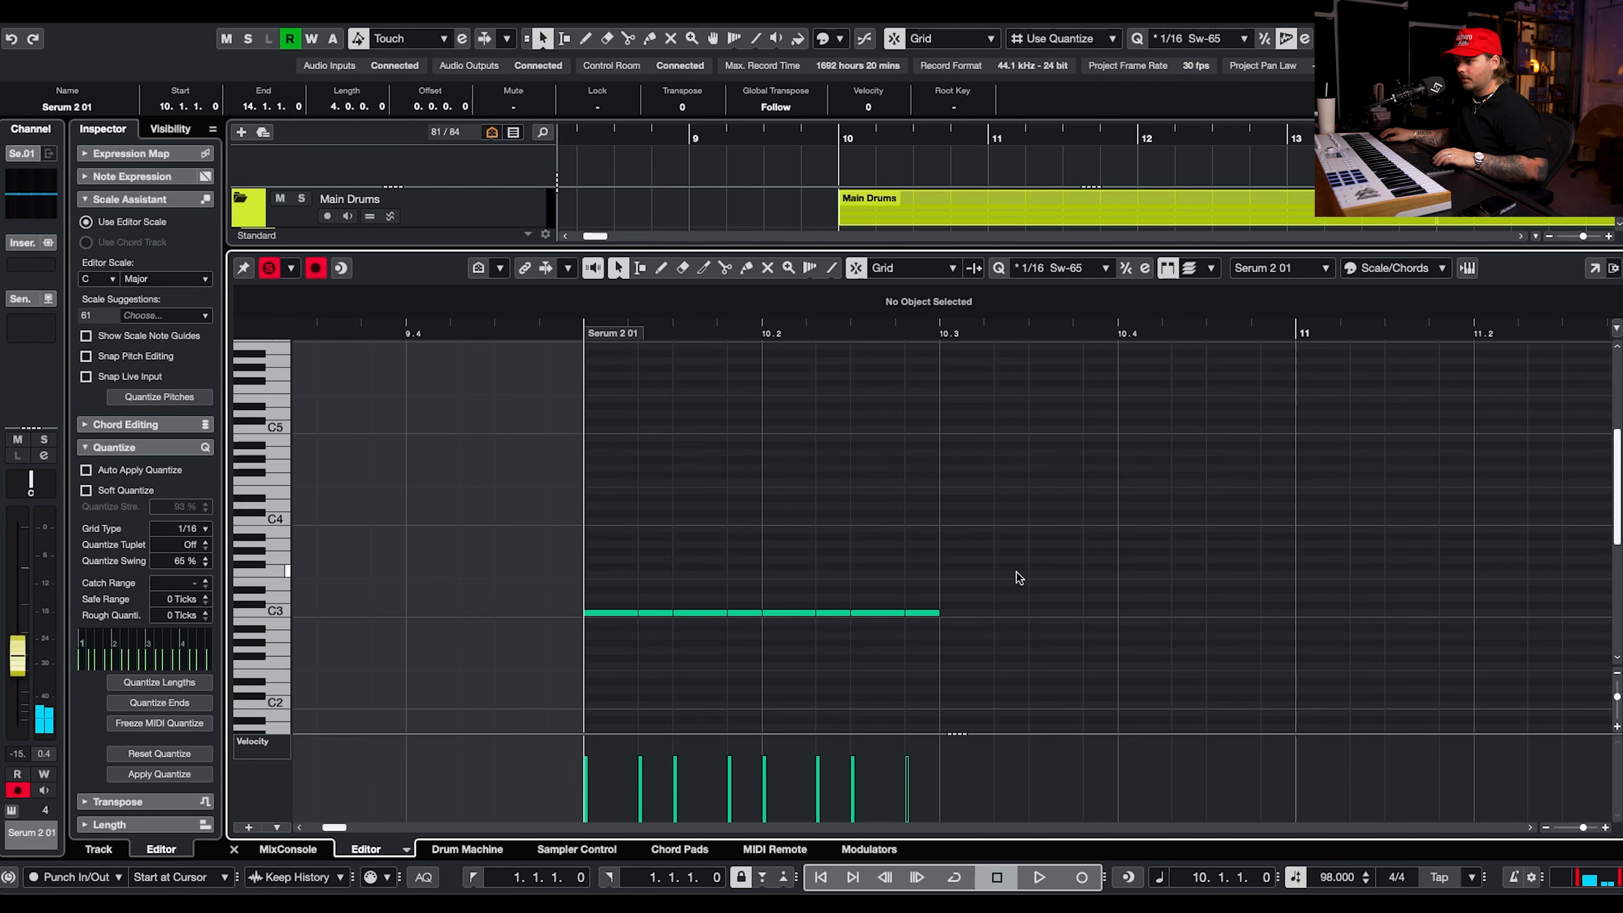
Copy the C3 notes and paste them repeatedly until bars 10 and 11 are filled.
left_click_drag(1016, 571, 580, 697)
left_click(939, 334)
key("super+v")
left_click_drag(1424, 533, 529, 700)
left_click(1290, 332)
key("super+v")
scroll(1196, 533, "down", 4)
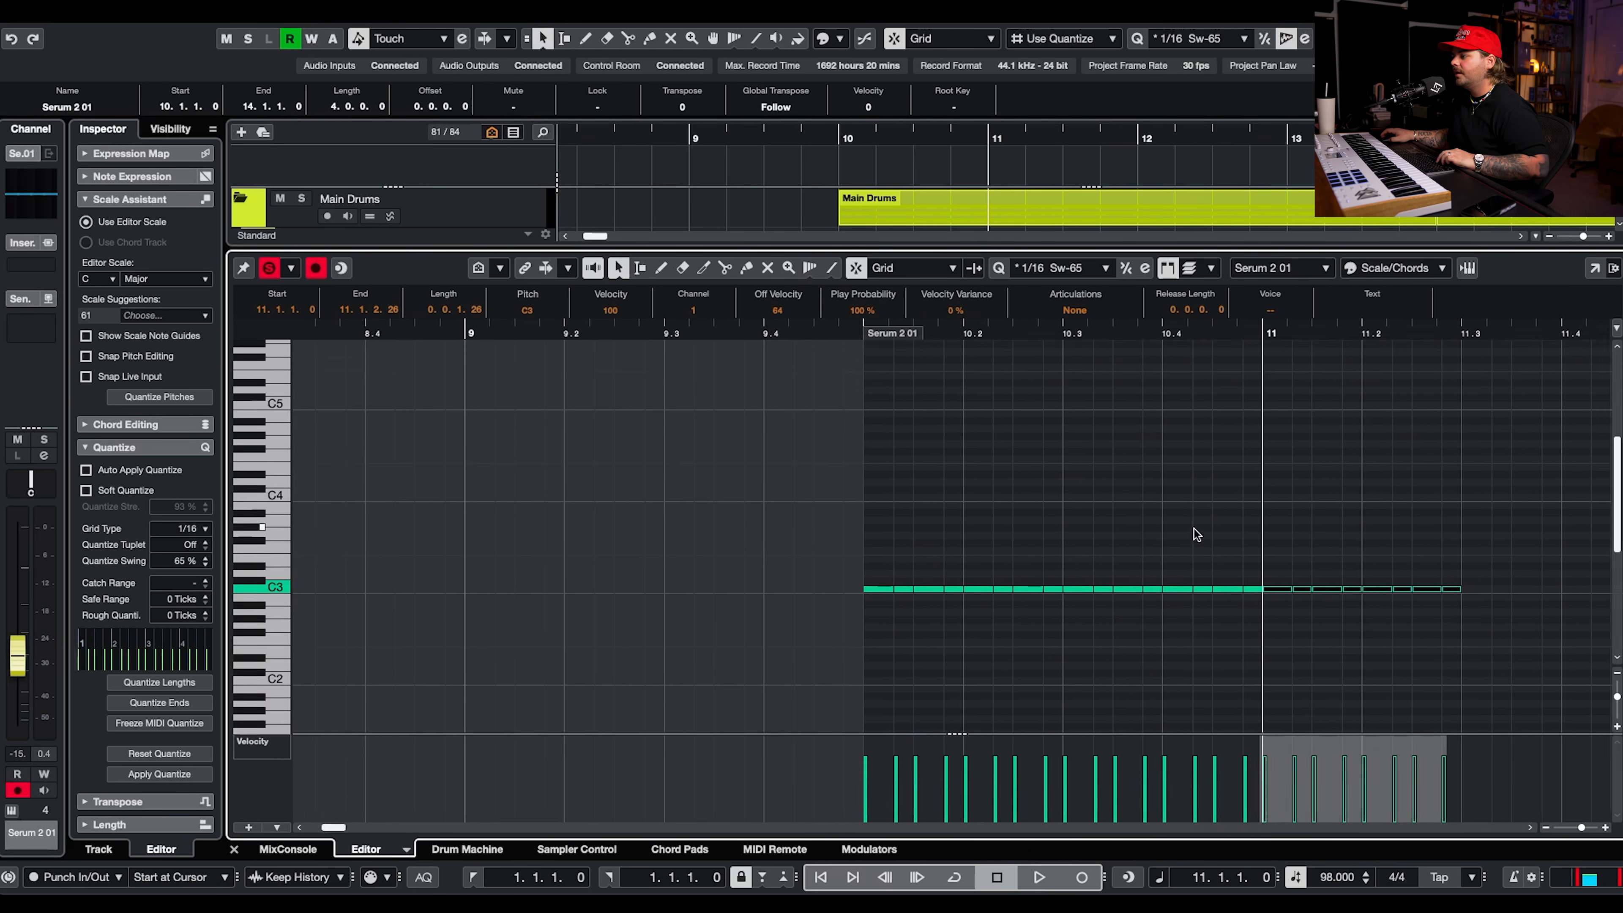
scroll(1478, 484, "down", 4)
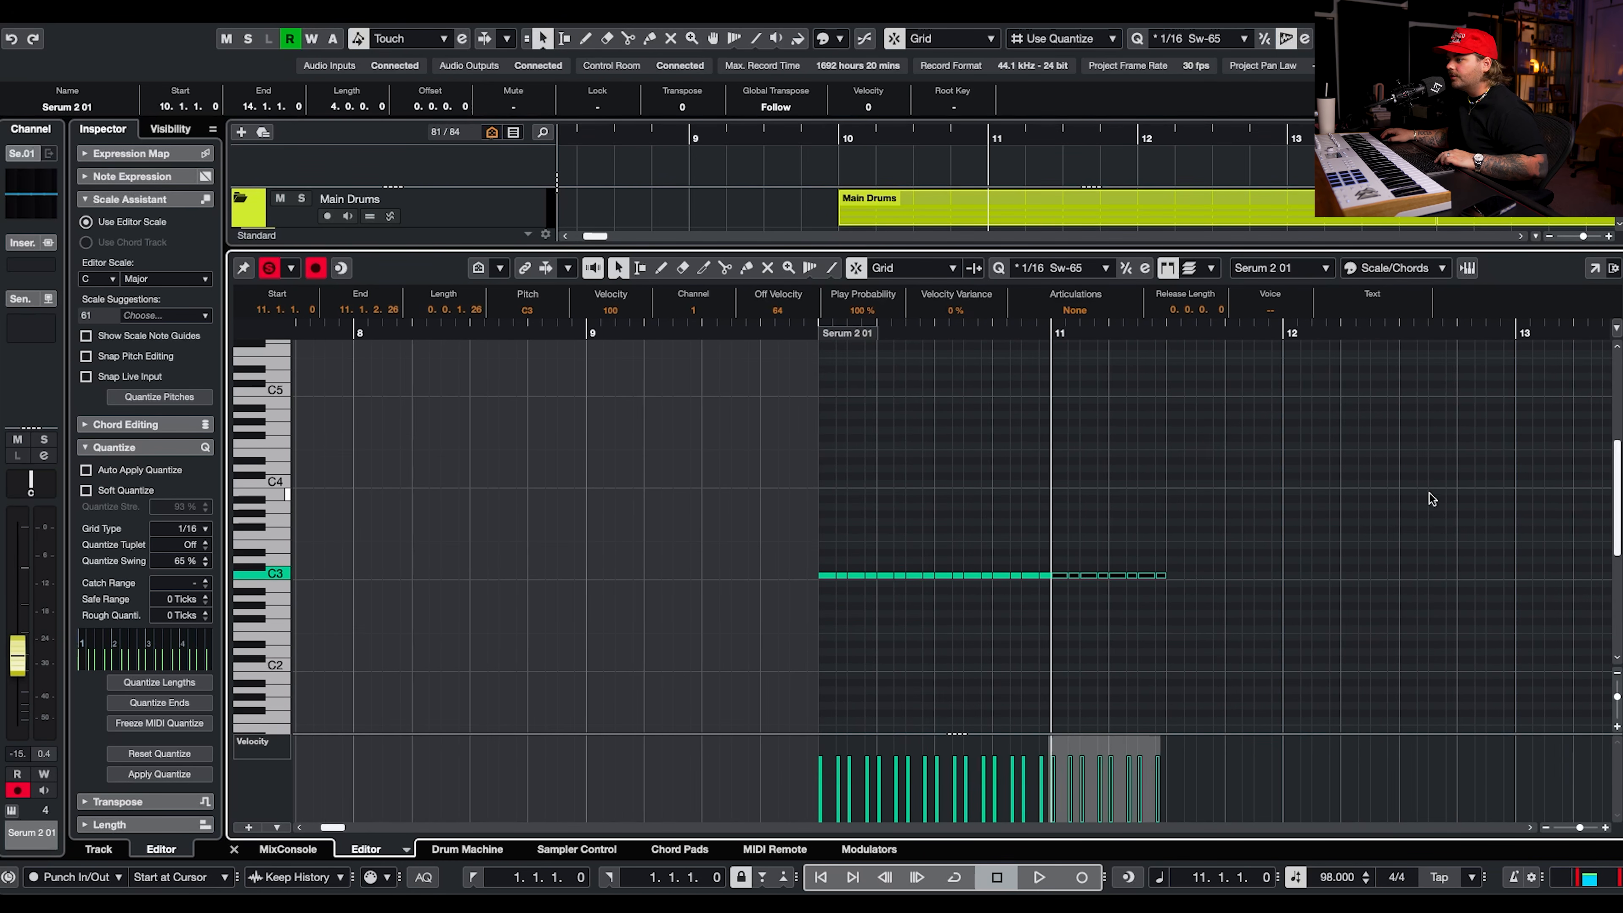
left_click(1167, 333)
key("super+v")
Transpose all percussion notes down one octave to C2 and play them back.
left_click_drag(1350, 467, 533, 587)
key("shift+Down")
left_click(800, 330)
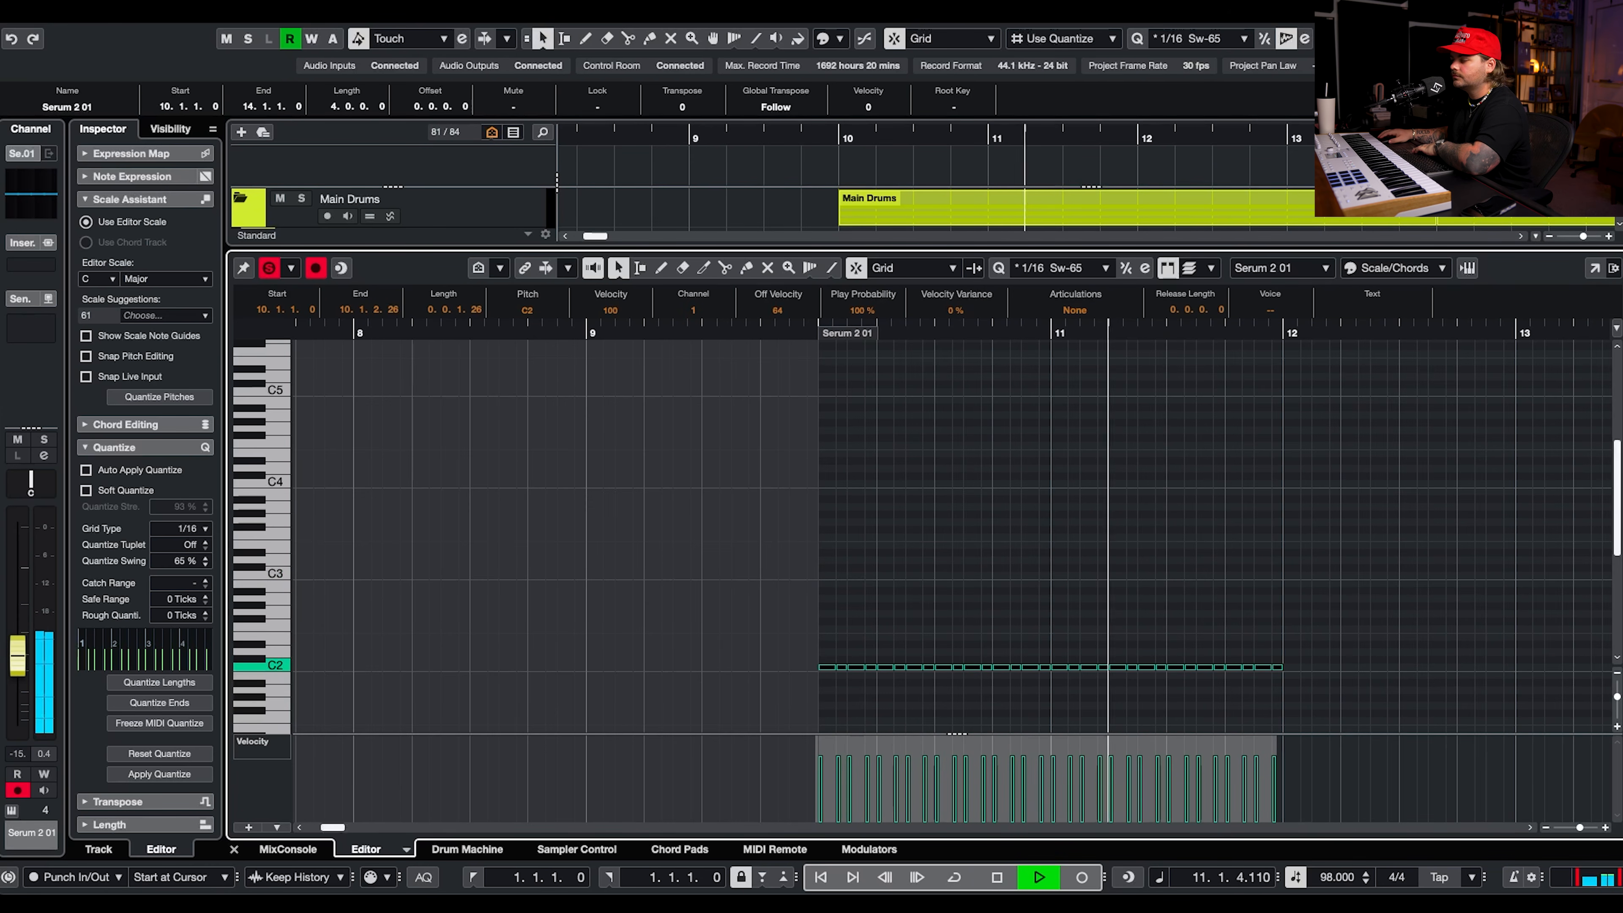
key("ctrl+e")
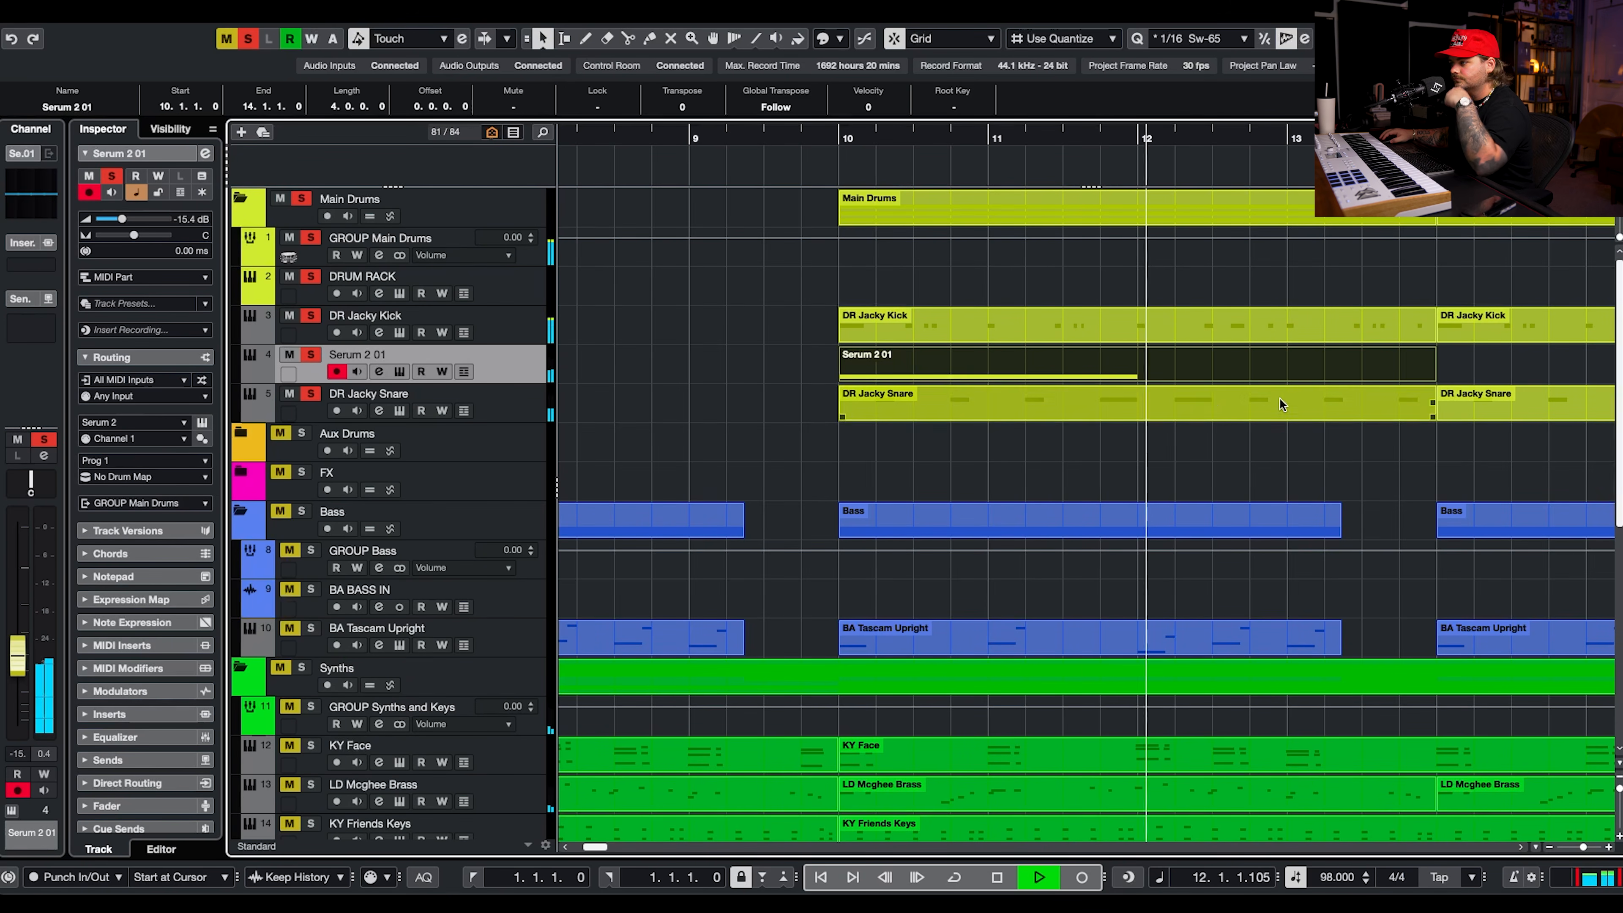
Shorten the percussion part to end at bar 12 and duplicate it to fill bars 12 to 14.
key("space")
left_click(1141, 377, "alt")
key("space")
Adjust the Percmaster69 macros during playback, setting Perc - Rim to about 57 and Size to about 47.
left_click(382, 372)
left_click(382, 372)
left_click(400, 372)
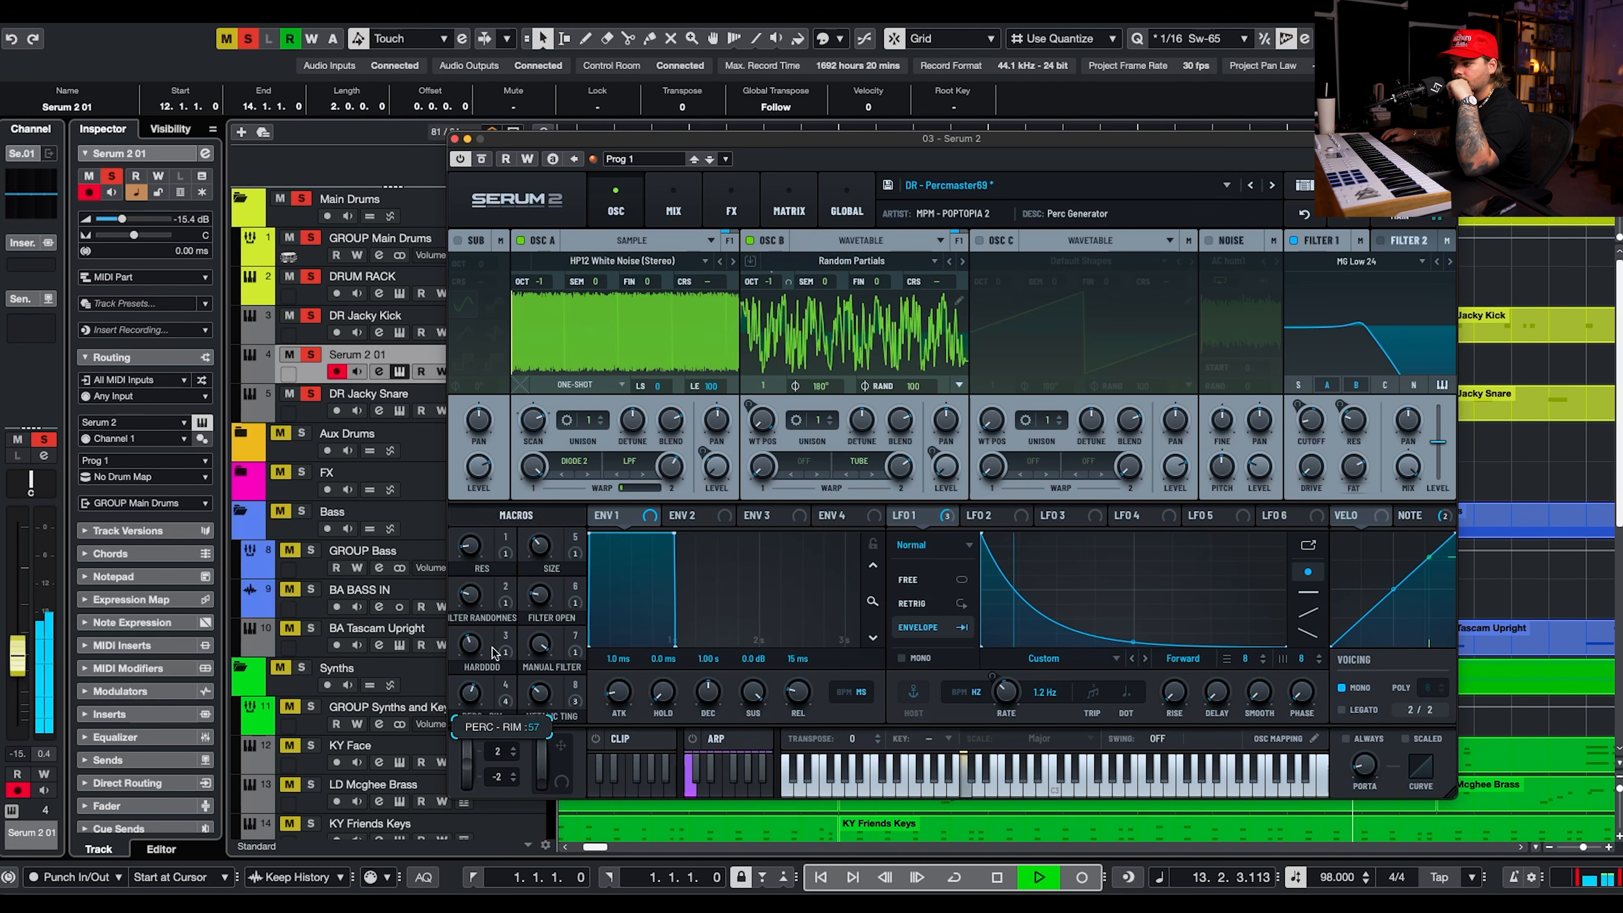
key("space")
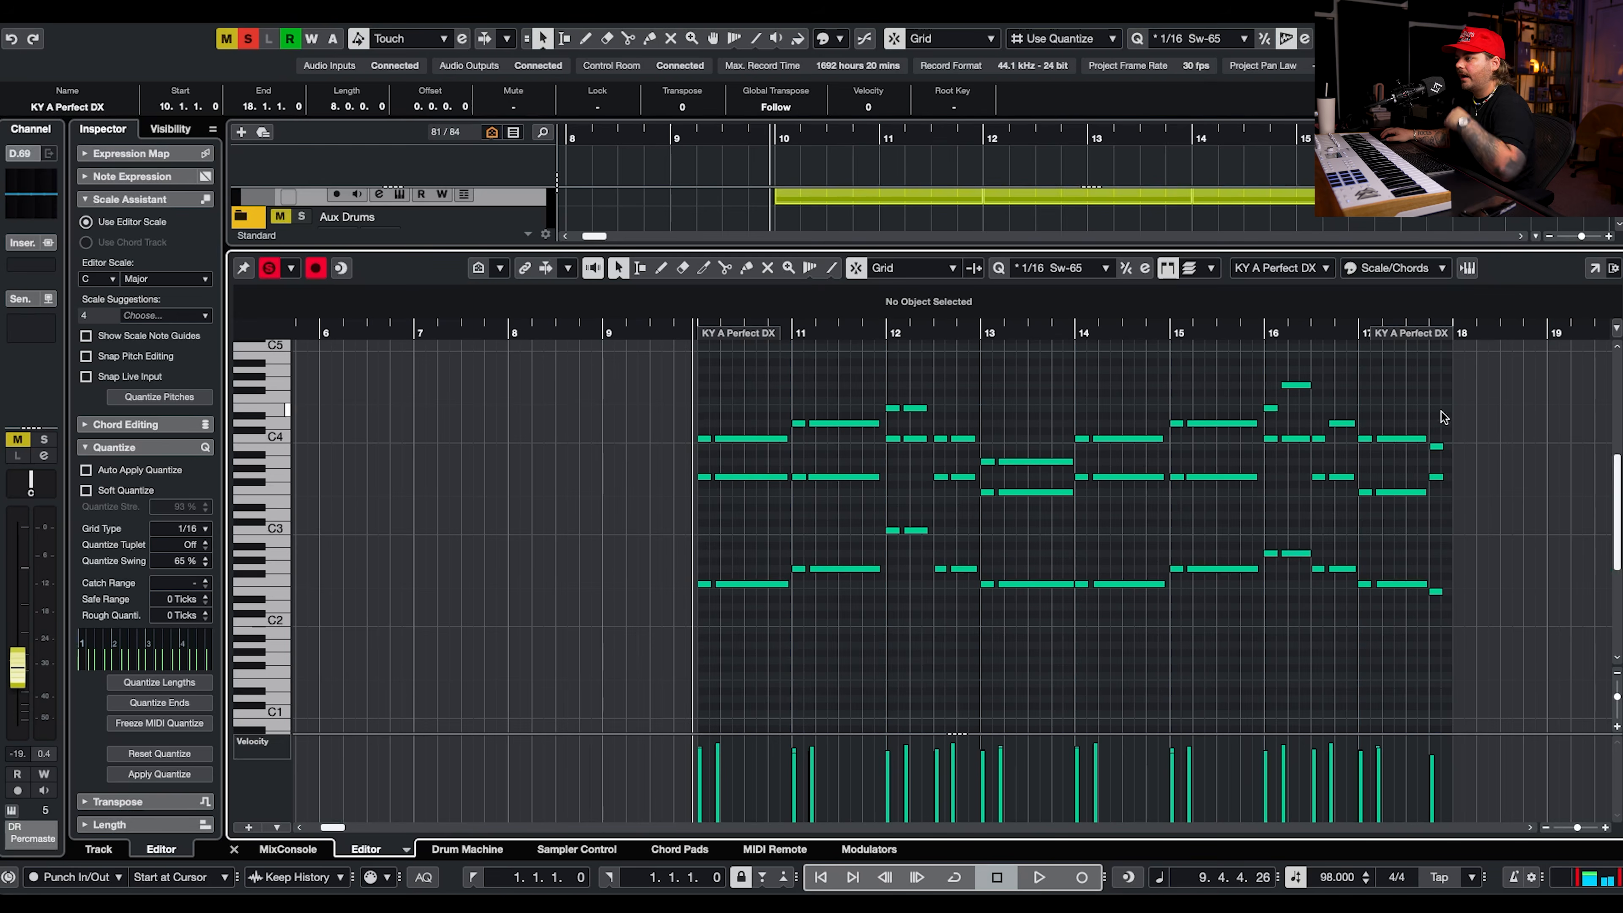
Quantize all notes of the KY A Perfect DX part to 1/16 with 65 % swing.
left_click_drag(1549, 374, 632, 670)
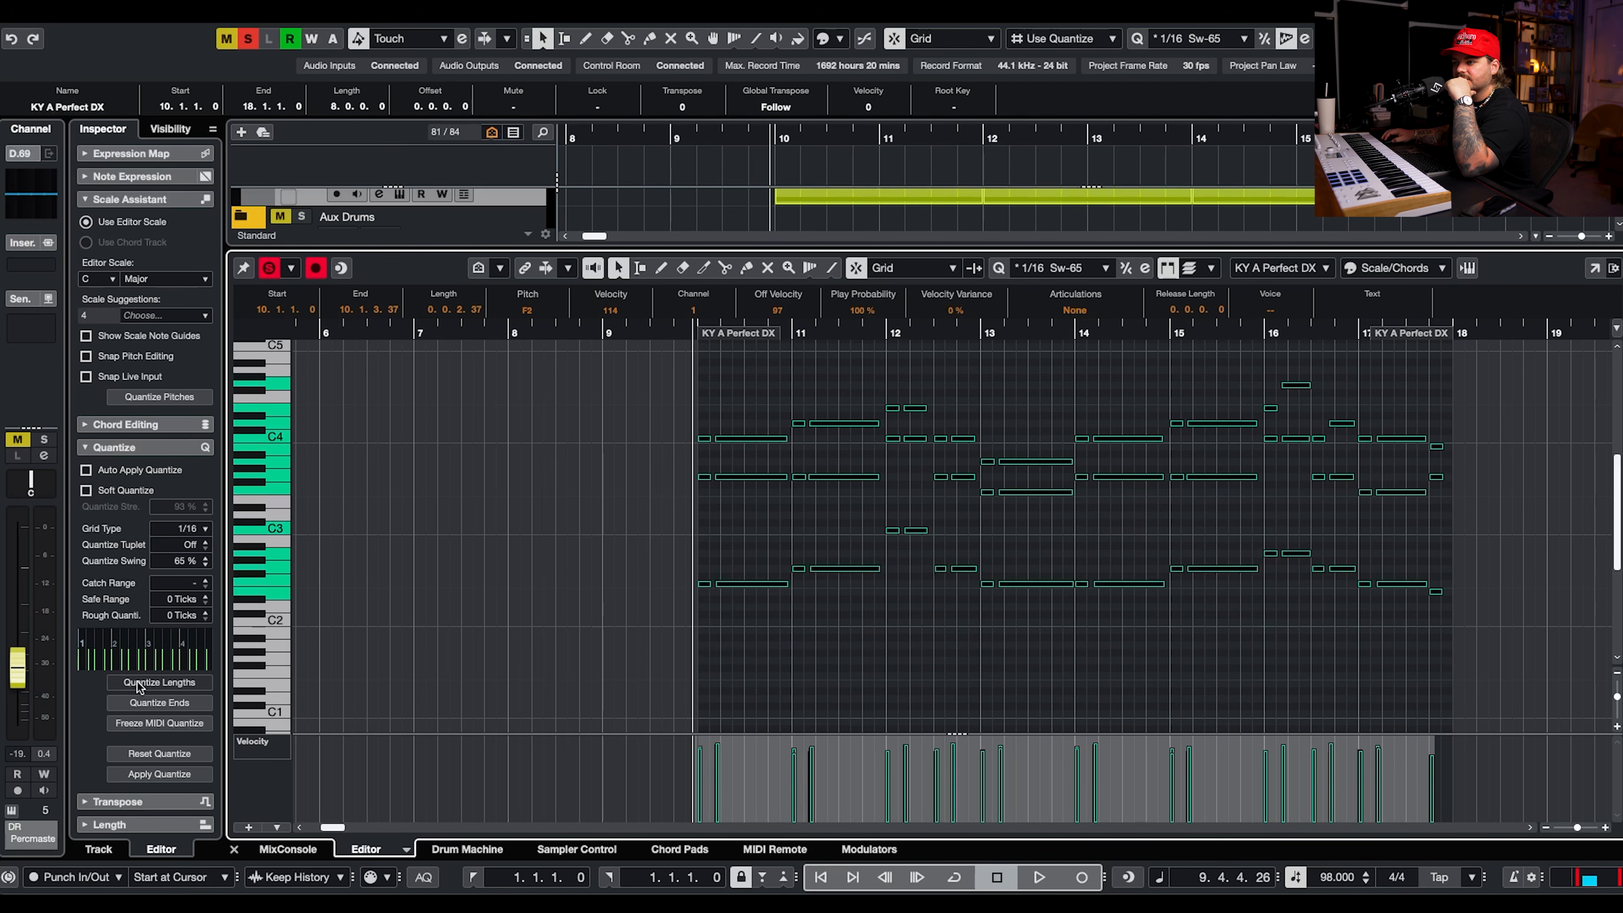
left_click(86, 470)
key("space")
key("Return")
Open the KY Friends Keys part at bar 10, select all its notes and play them back.
scroll(823, 627, "left", 1)
double_click(822, 627)
left_click_drag(1154, 428, 471, 569)
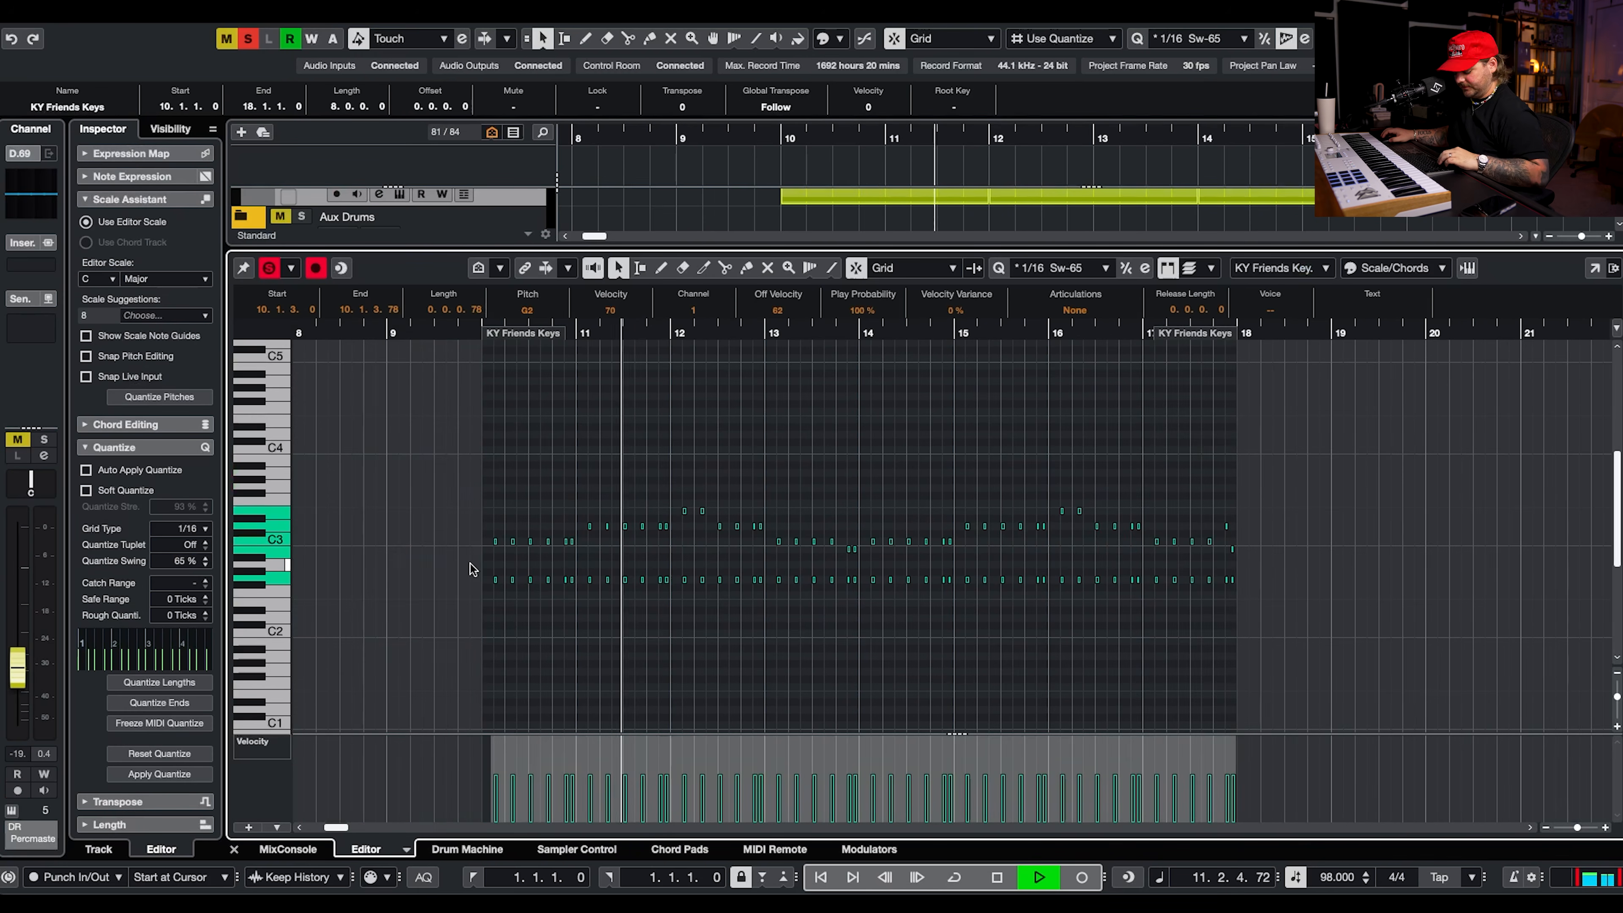
scroll(483, 571, "up", 5)
key("space")
Return to the arrangement and select the KY Friends Keys part that starts at bar 2.
key("Return")
scroll(635, 643, "left", 5)
scroll(635, 643, "up", 1)
left_click_drag(690, 650, 787, 647)
key("g")
key("g")
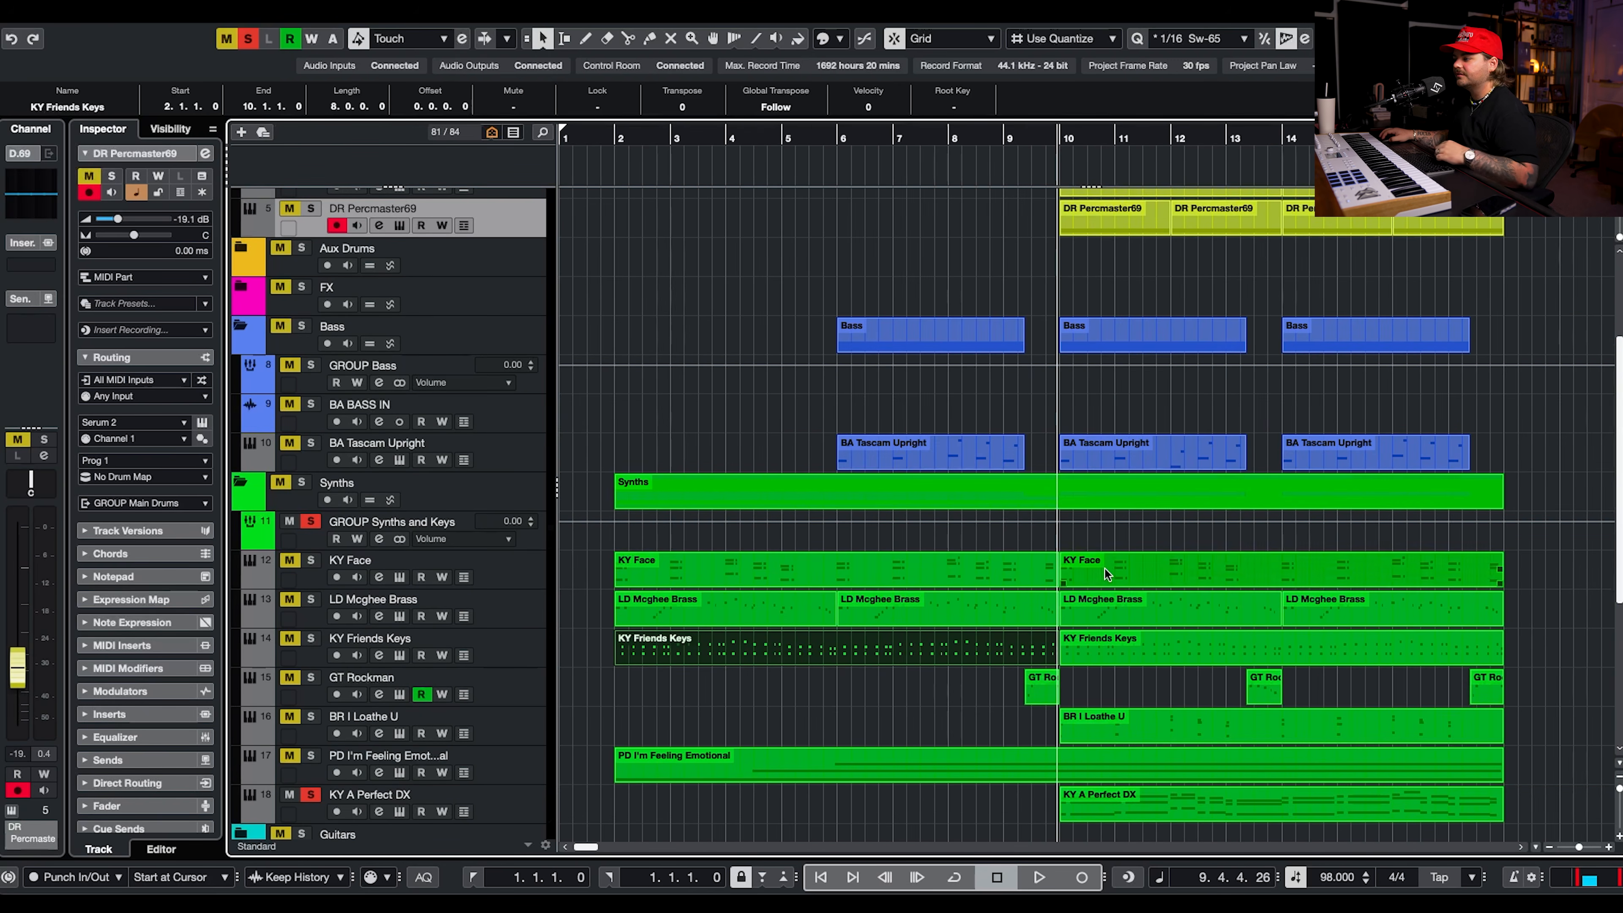
Add a Serum 2 instrument track below KY Face with the Poptopia preset SYN - Apache and a volume of -6.61 dB.
right_click(550, 538)
left_click(831, 411)
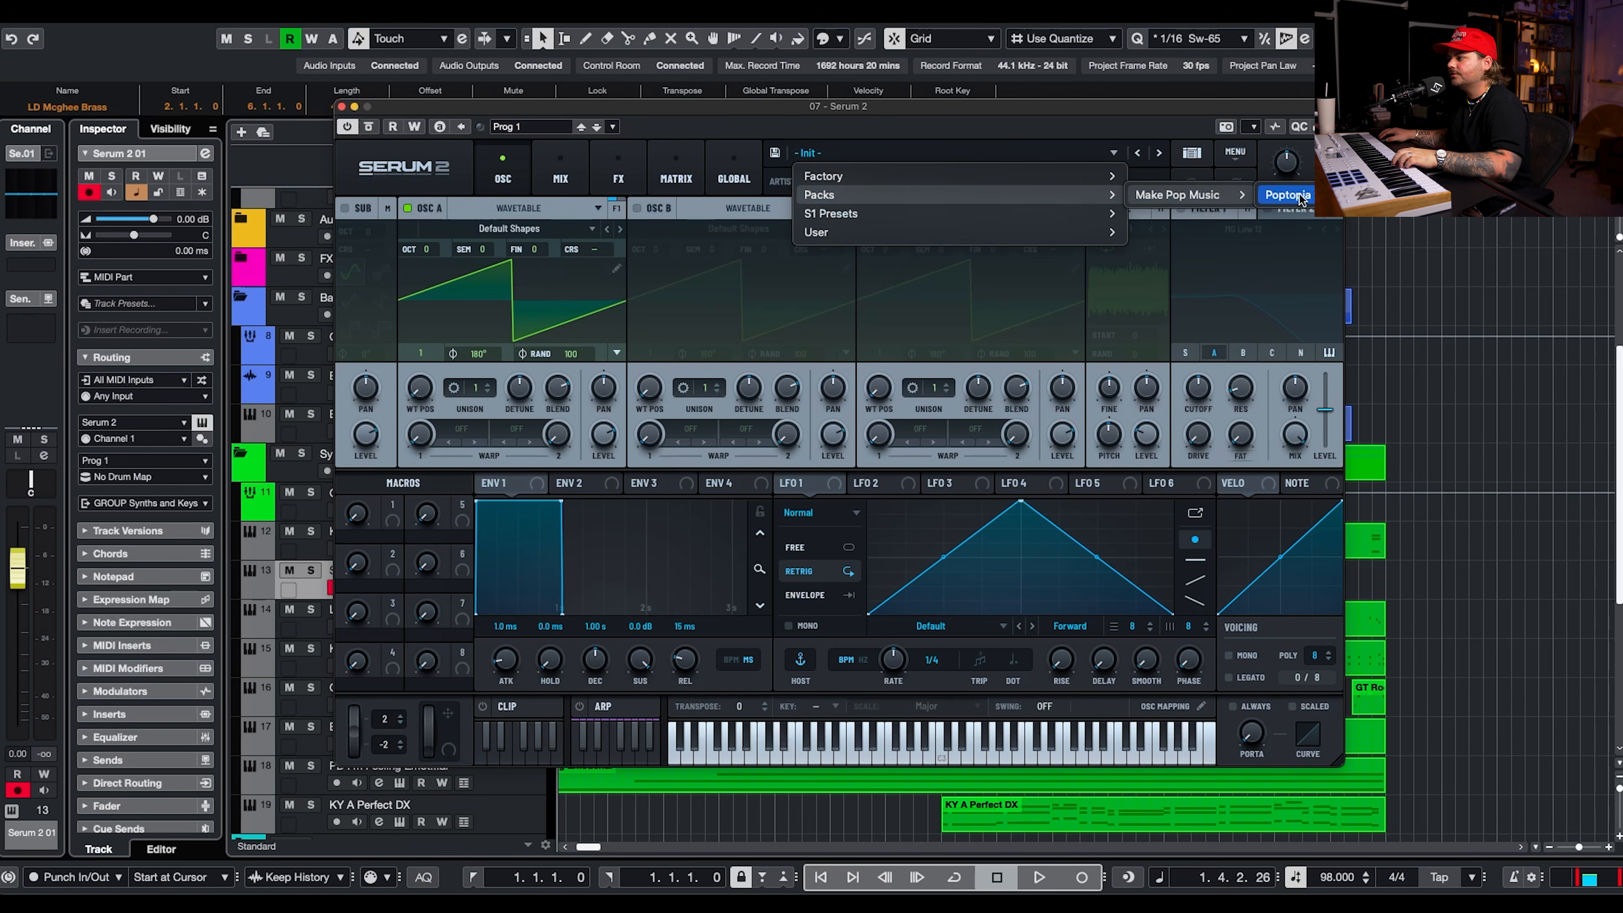
mouse_move(1267, 200)
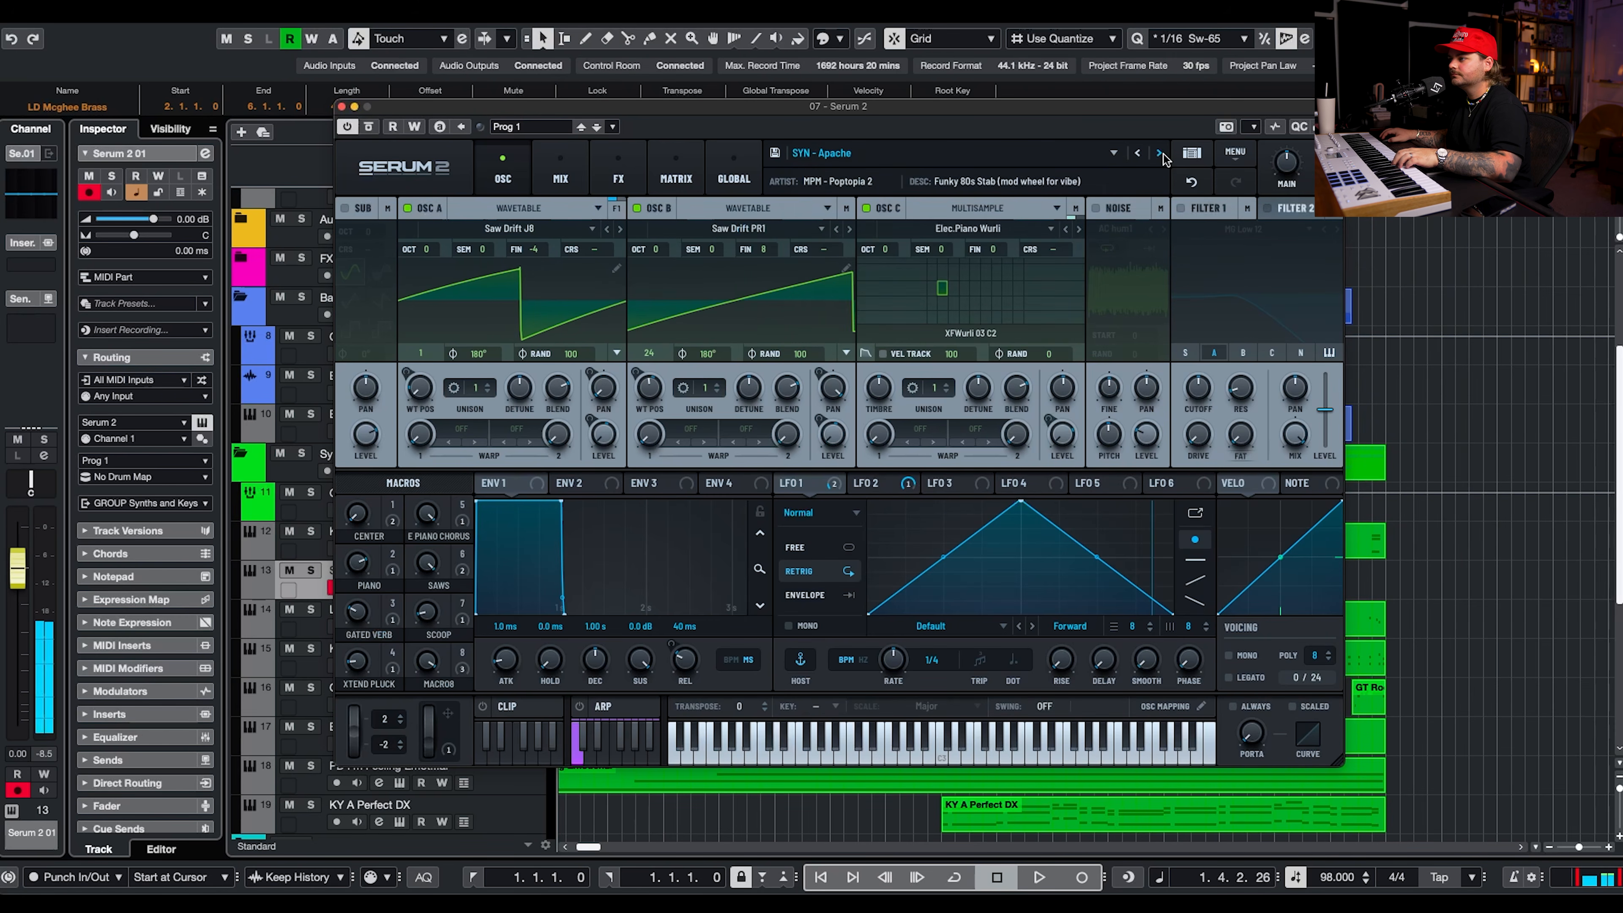
left_click(1160, 154)
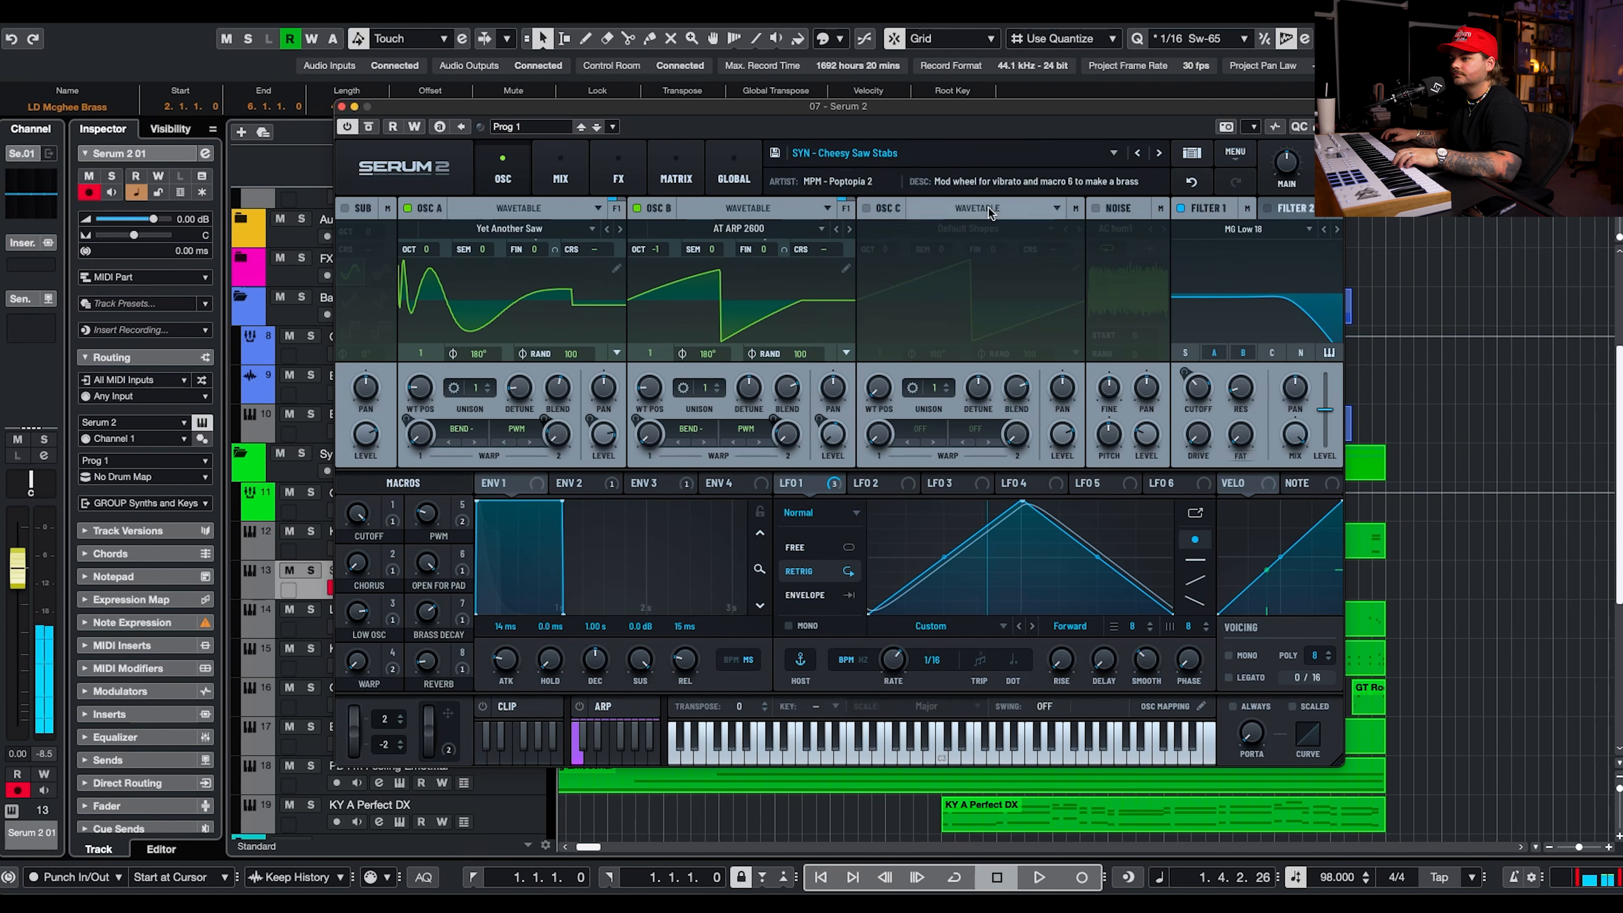
left_click(124, 218)
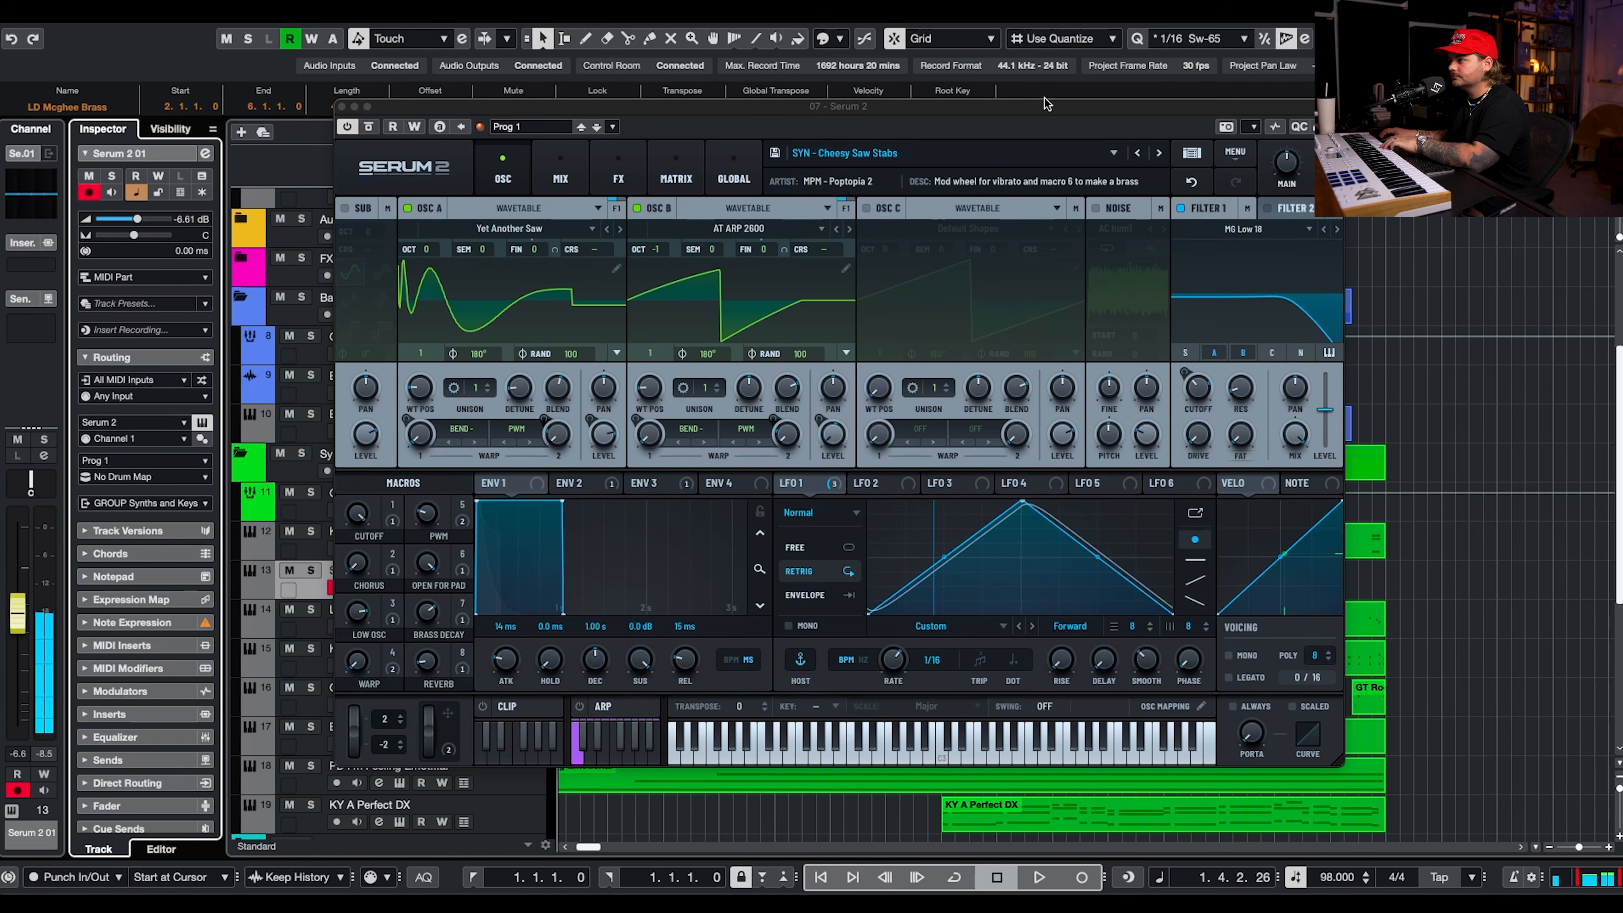
left_click(1137, 154)
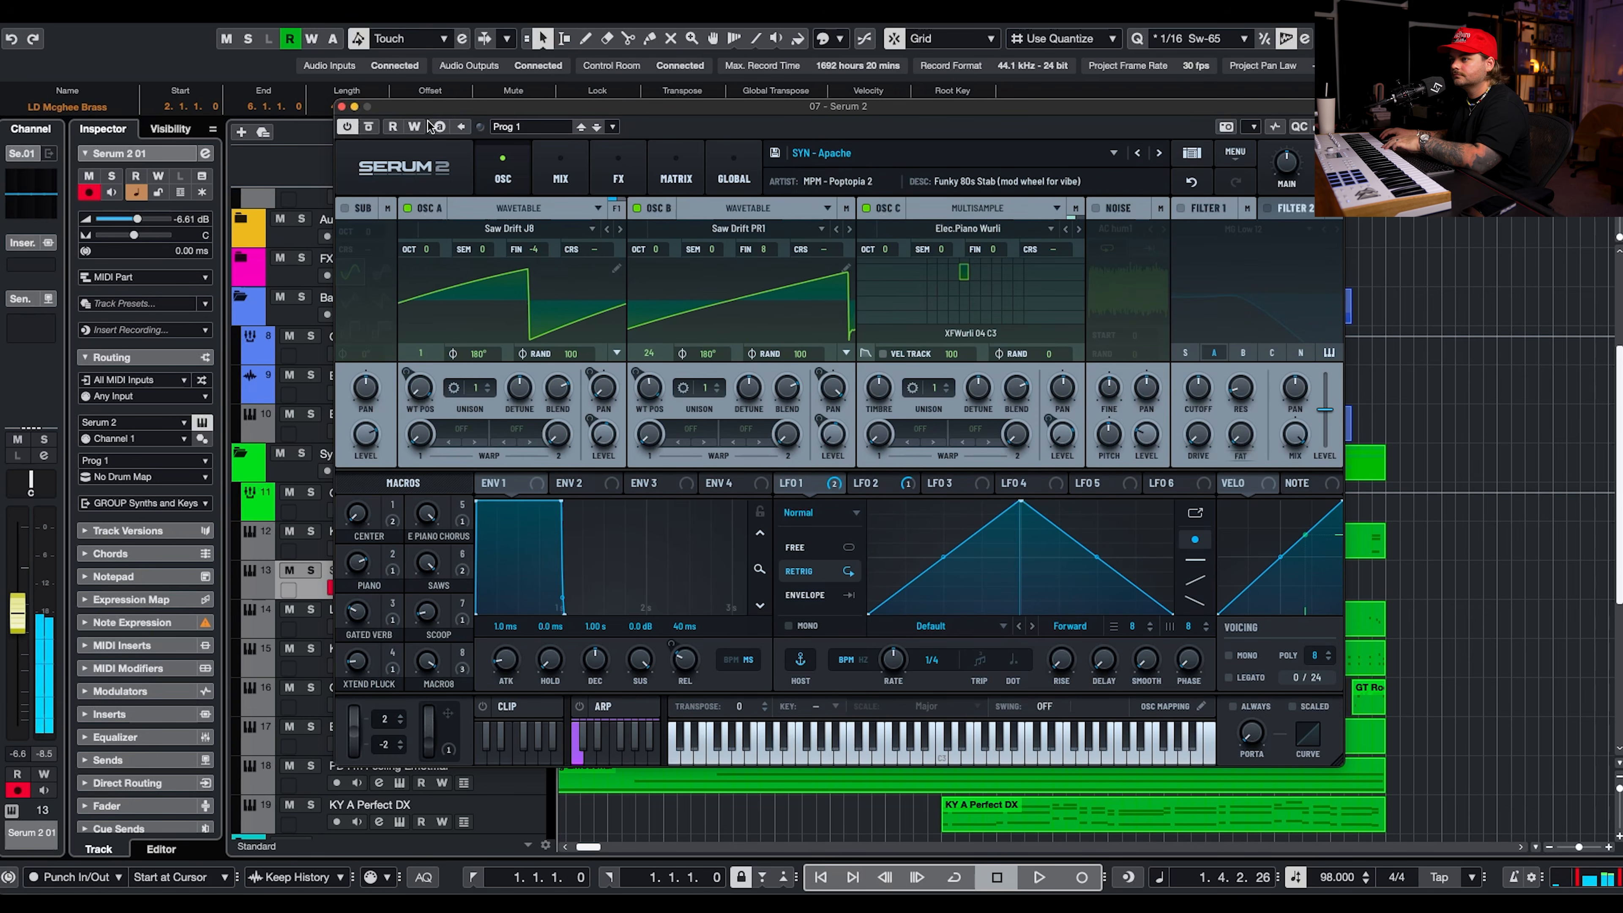
left_click(341, 107)
Record a synth stab part on Serum 2 01 from bar 9 to bar 14 and open it soloed in the key editor.
left_click(1077, 869)
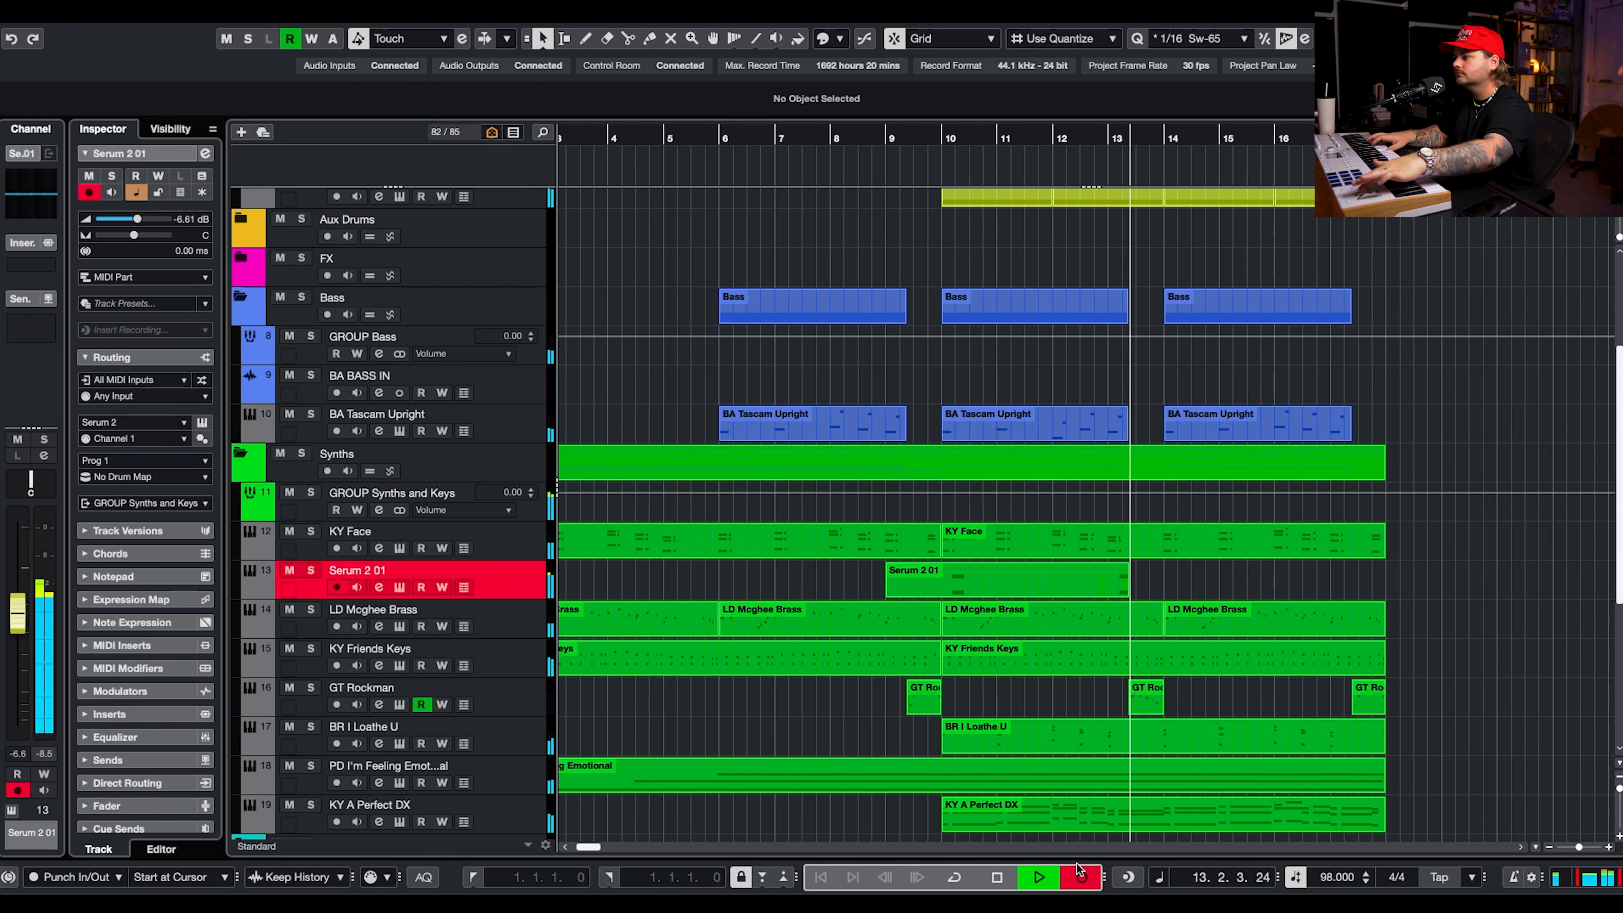
key("space")
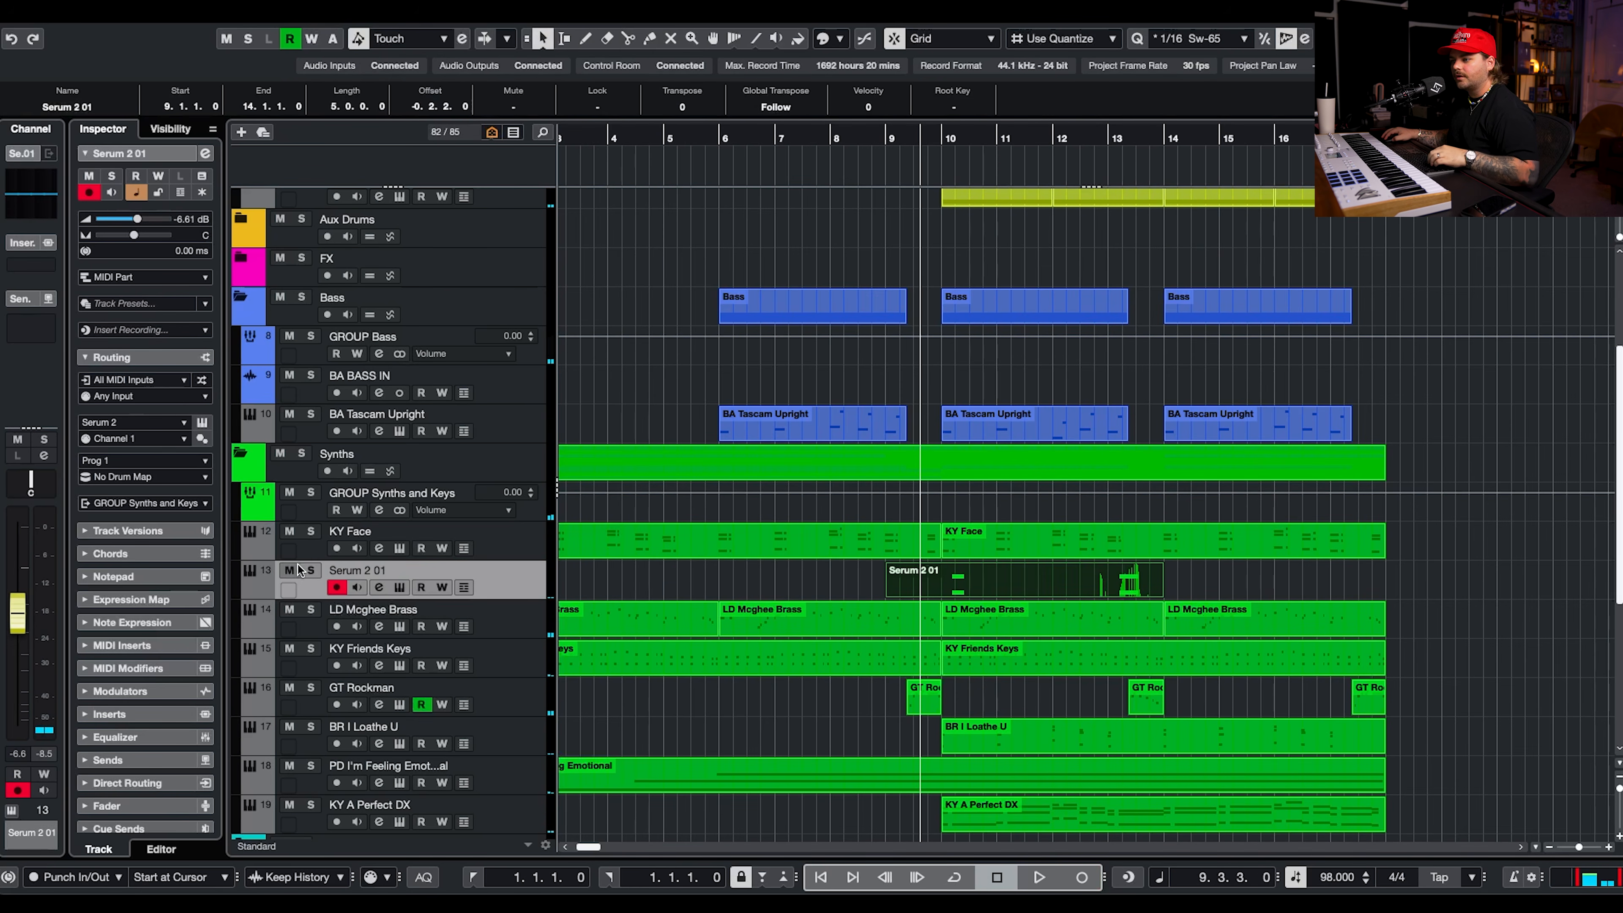
left_click(301, 569)
double_click(1076, 579)
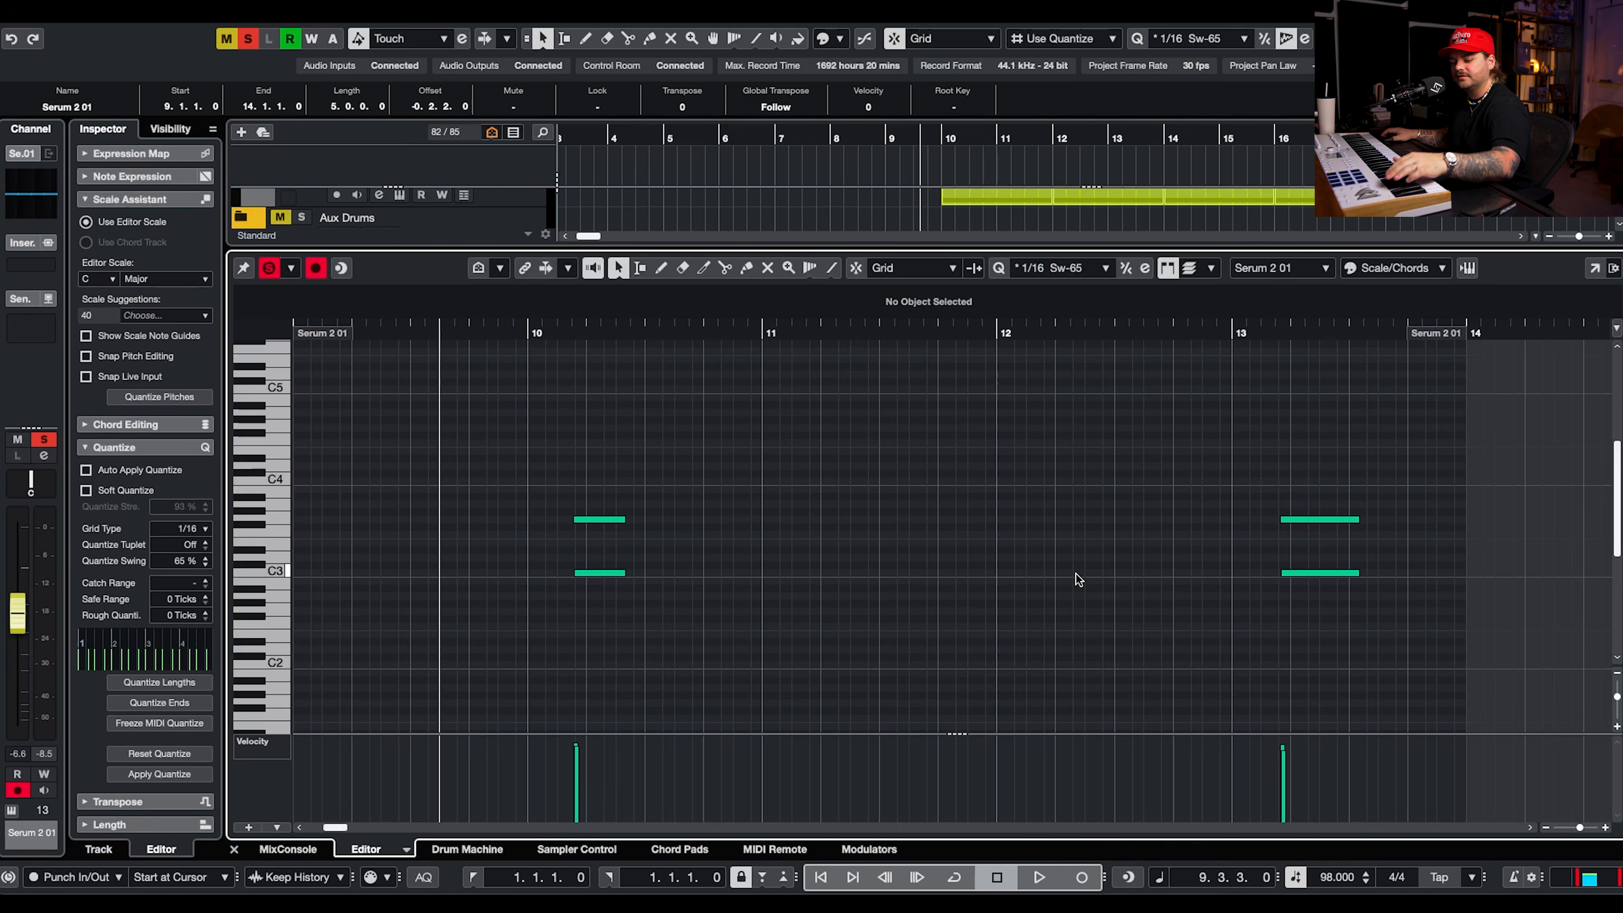
Quantize all notes of the Serum 2 01 part to 1/8 with 65 % swing, using auto apply, and play them back.
left_click_drag(1345, 451, 575, 703)
left_click(179, 529)
left_click(189, 509)
left_click(86, 470)
left_click(579, 331)
left_click(676, 415)
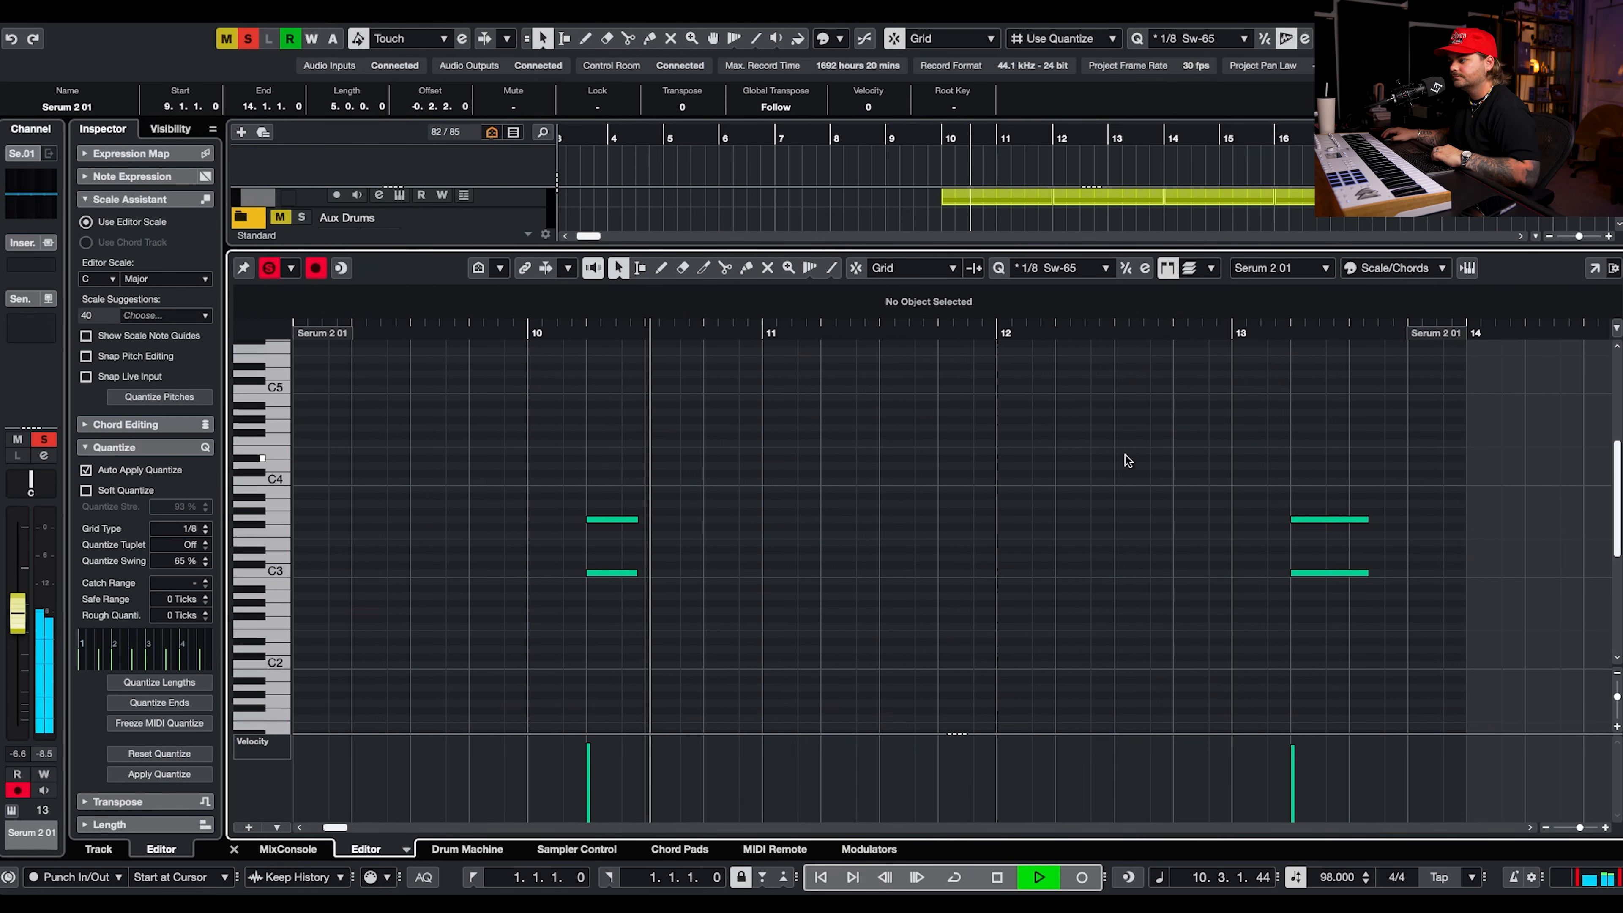
key("space")
Display the CC 1 (Modulation) lane and play the chords at bars 10 and 13 to examine the recorded modulation.
left_click(267, 741)
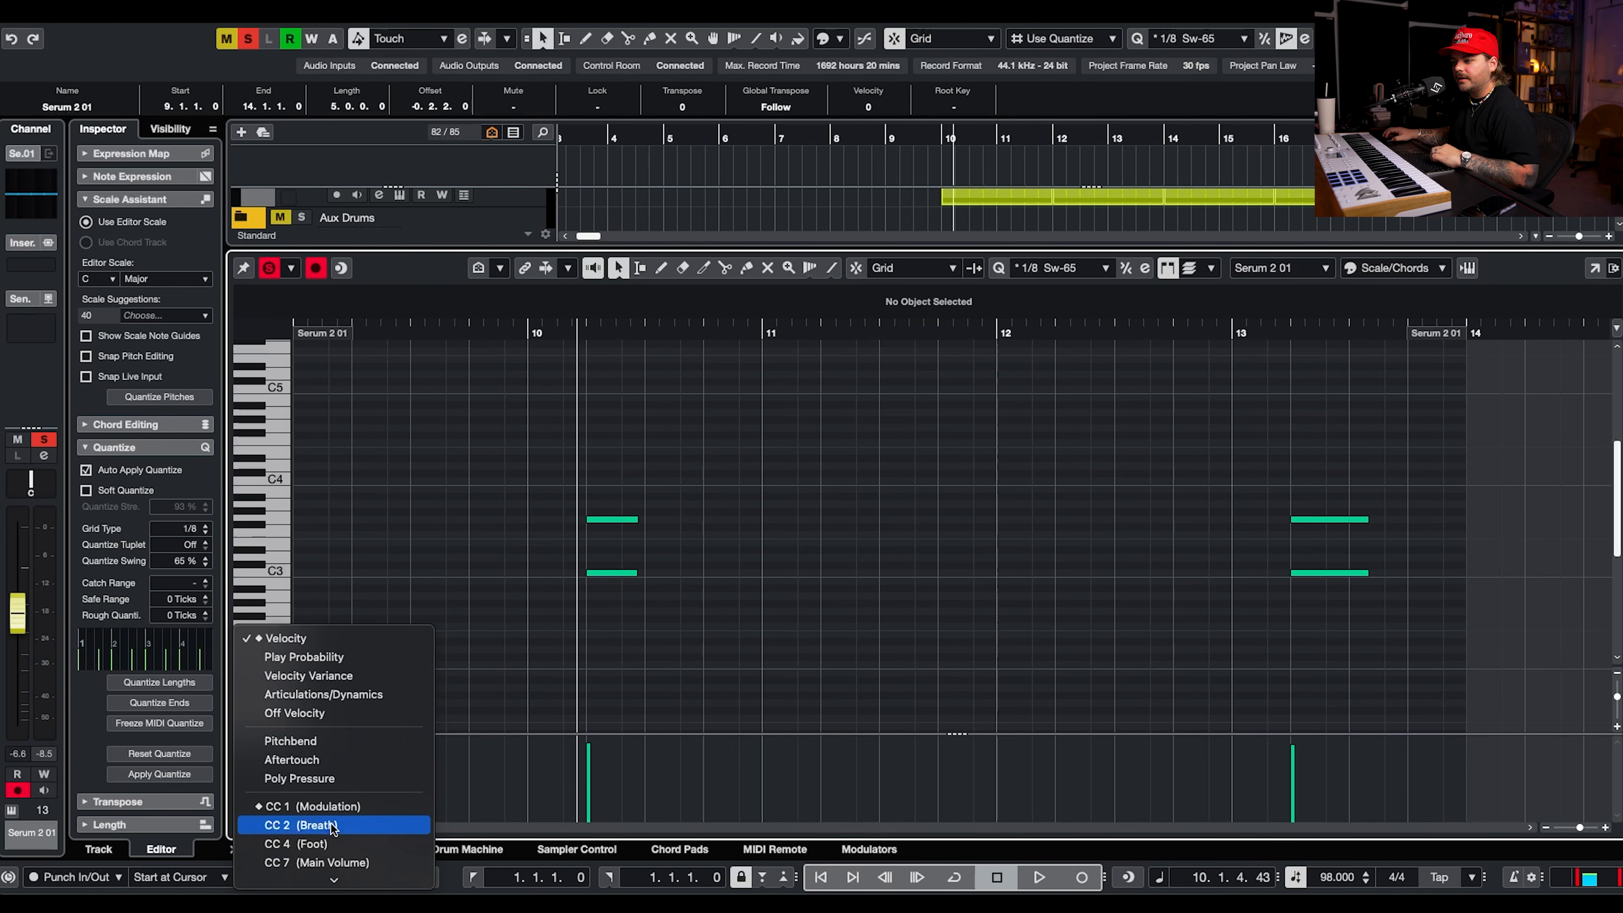
left_click(566, 811)
key("space")
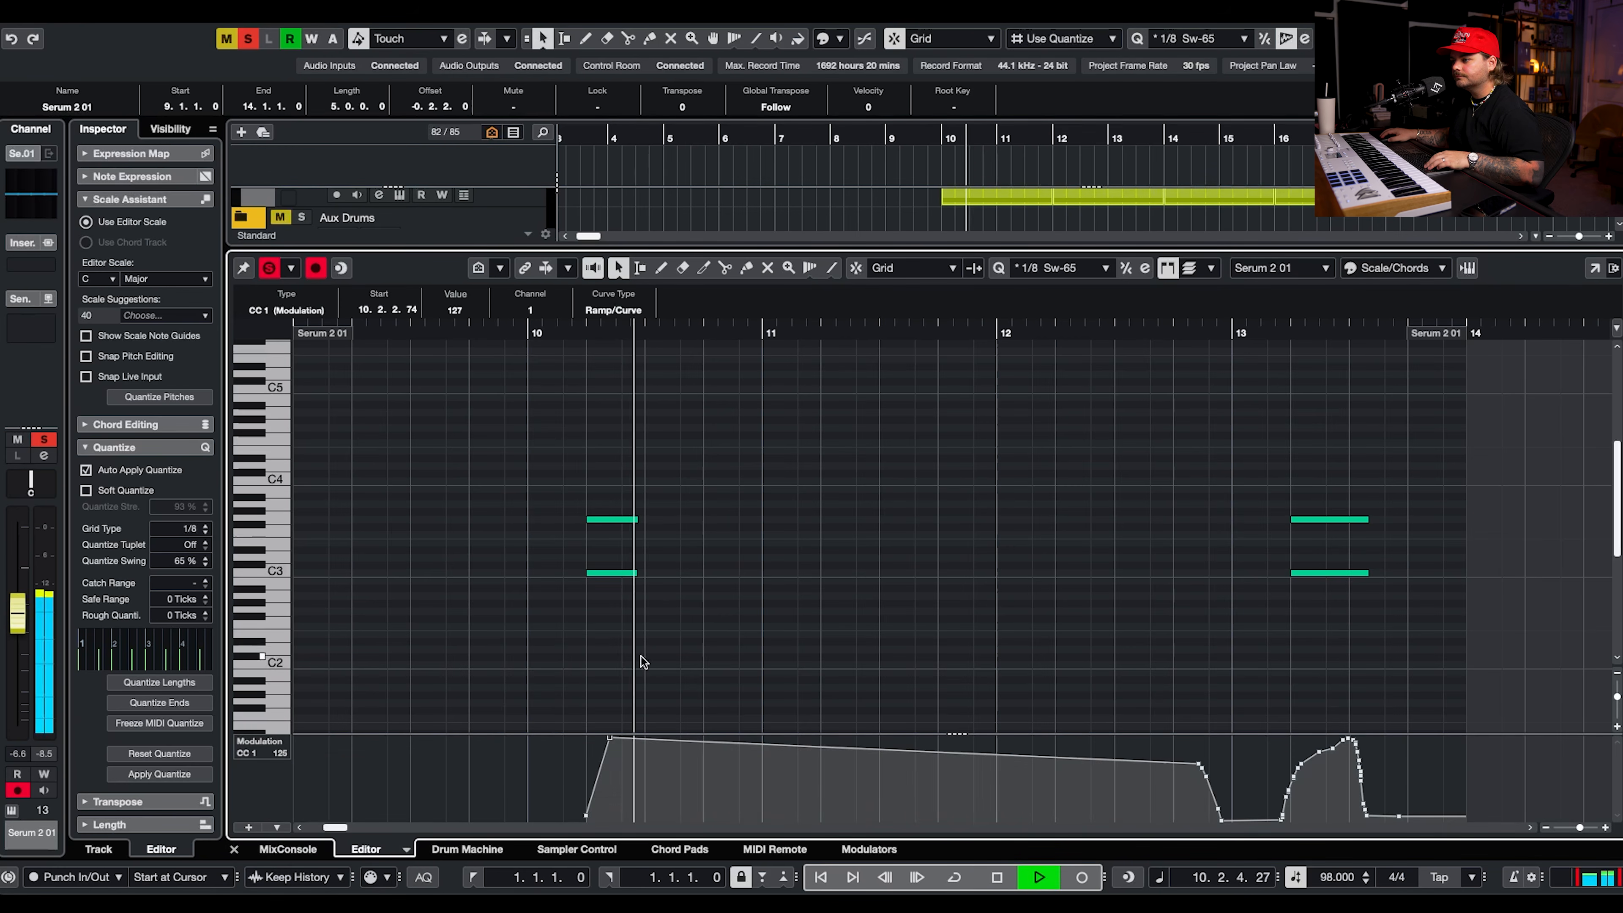
left_click(1286, 330)
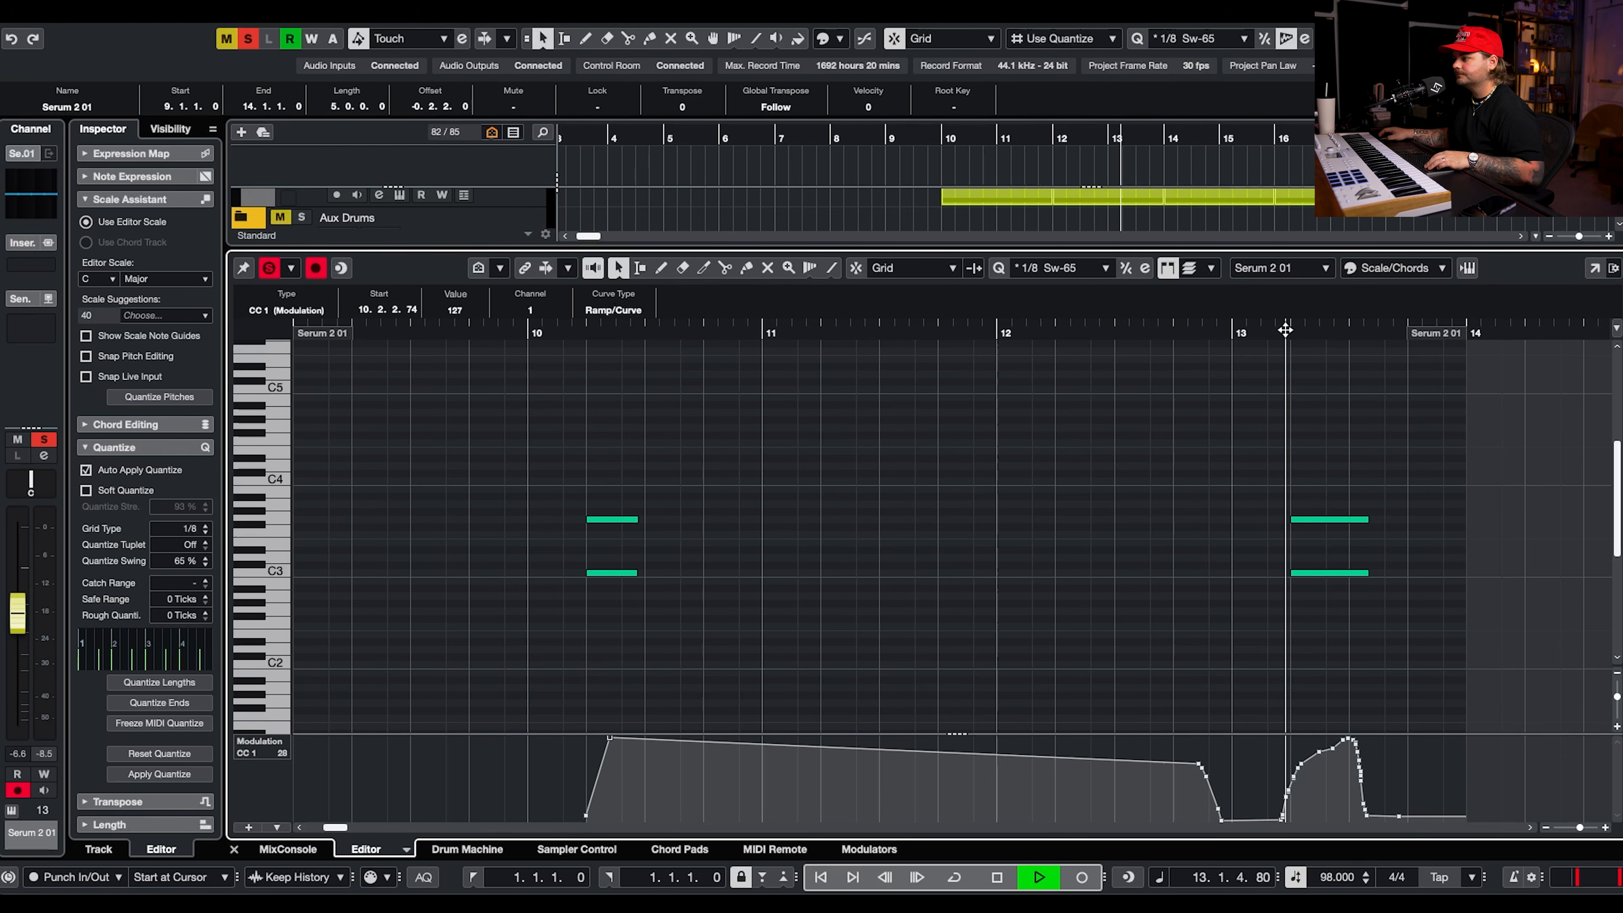
scroll(1396, 454, "right", 1)
key("1")
left_click_drag(1370, 499, 1336, 573)
key("1")
key("space")
key("space")
key("Return")
Clear the solo, compare the mix with and without the Serum 2 01 stabs, and set their track volume to -12.3 dB.
key("space")
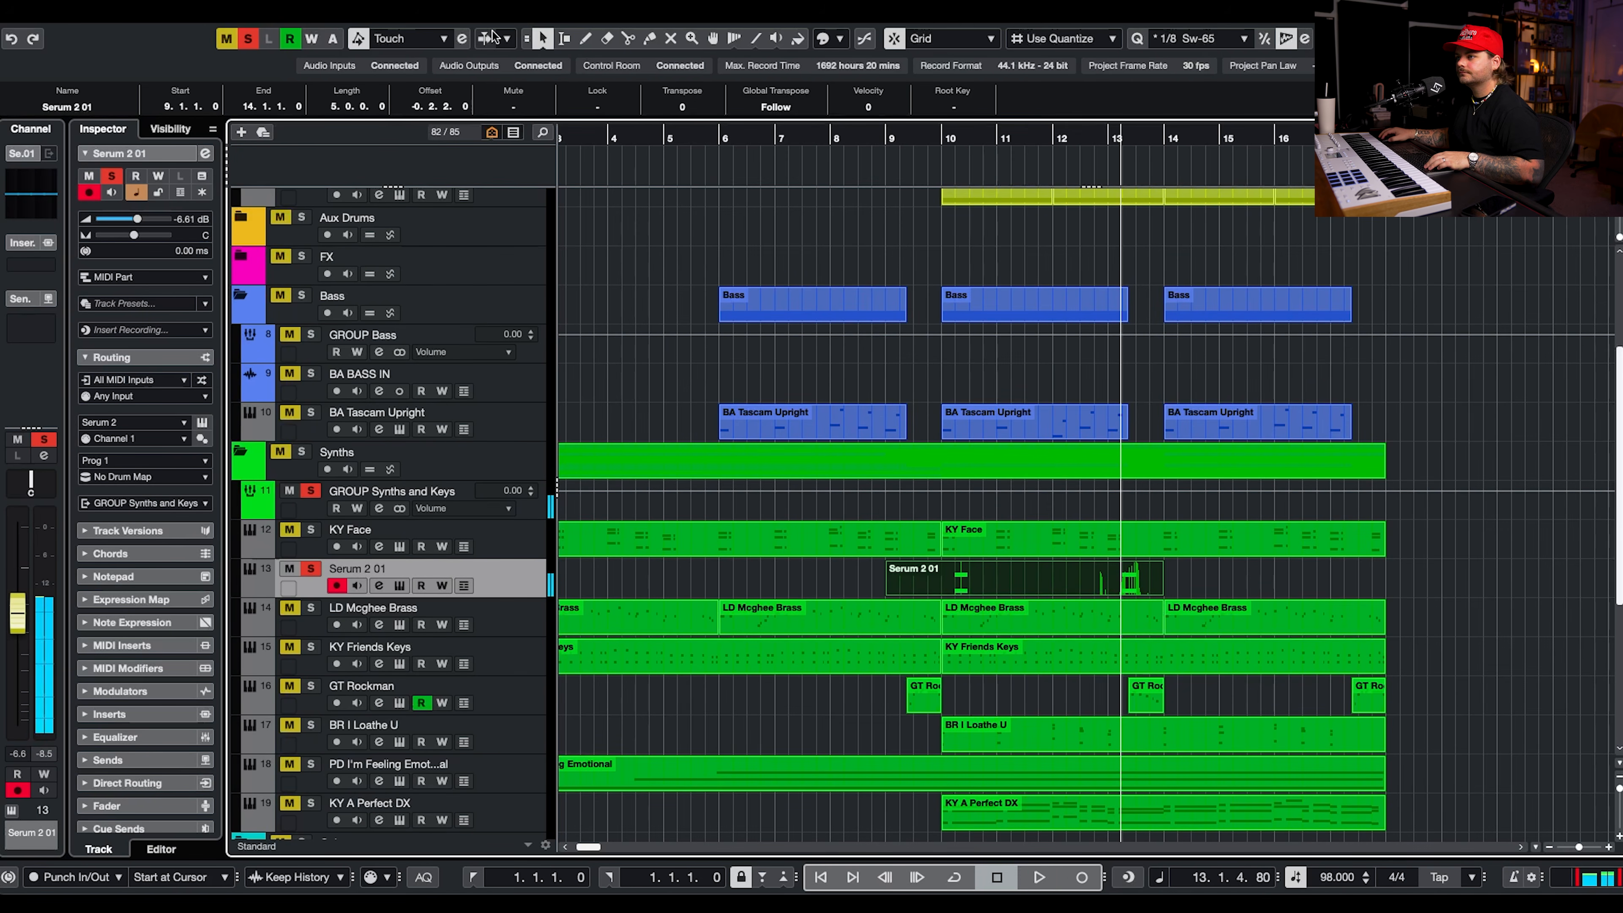
left_click(248, 39)
key("space")
left_click(289, 569)
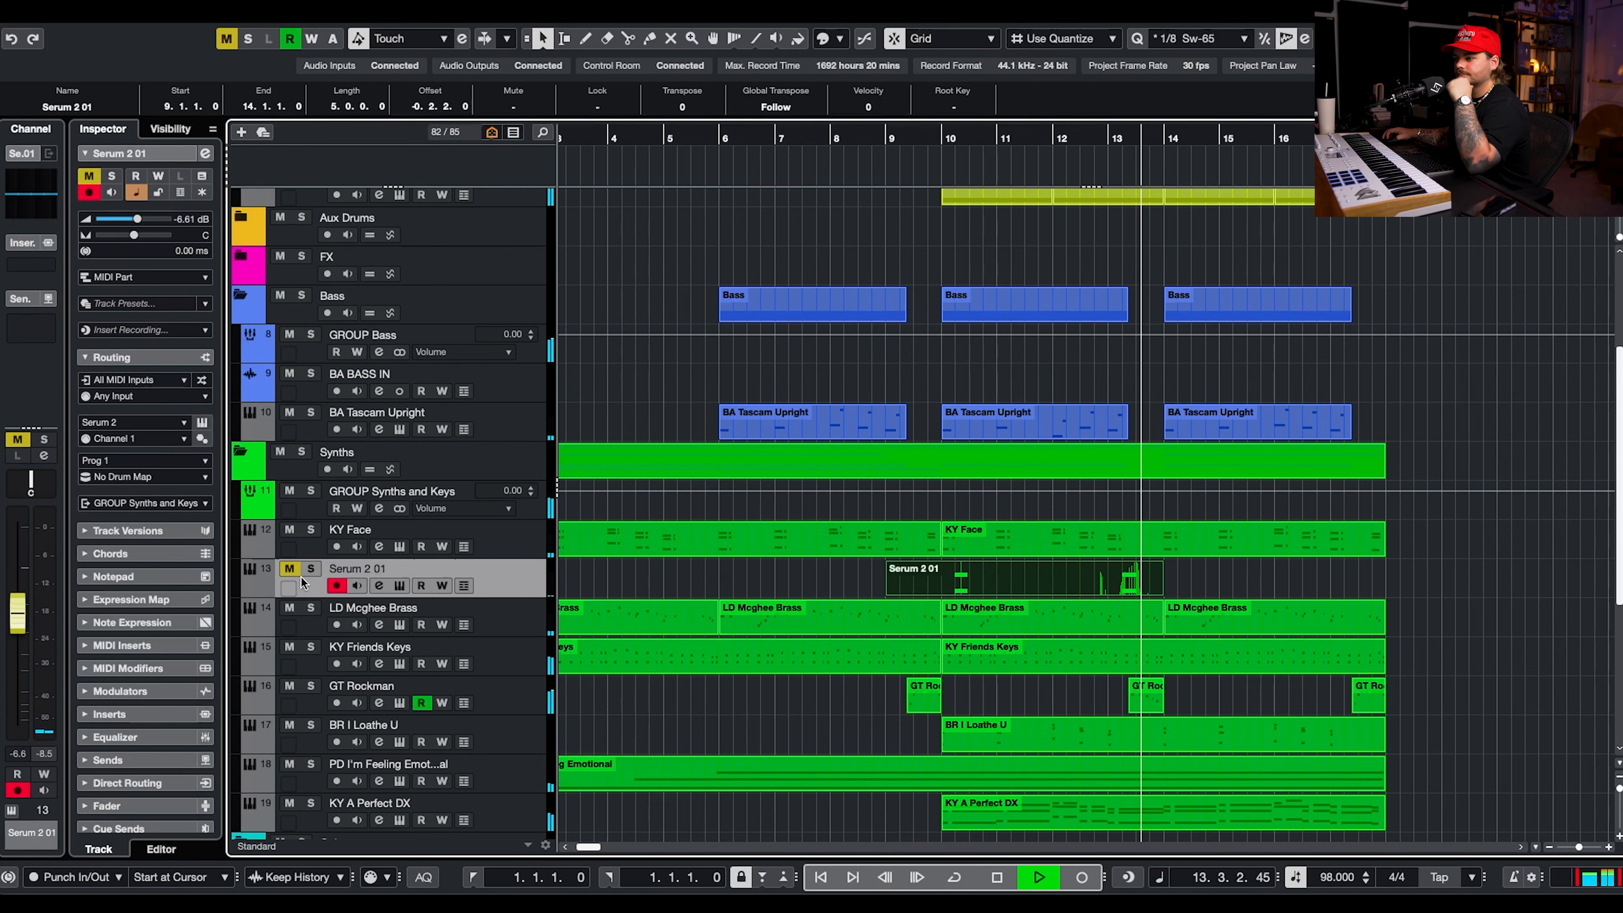
left_click(289, 568)
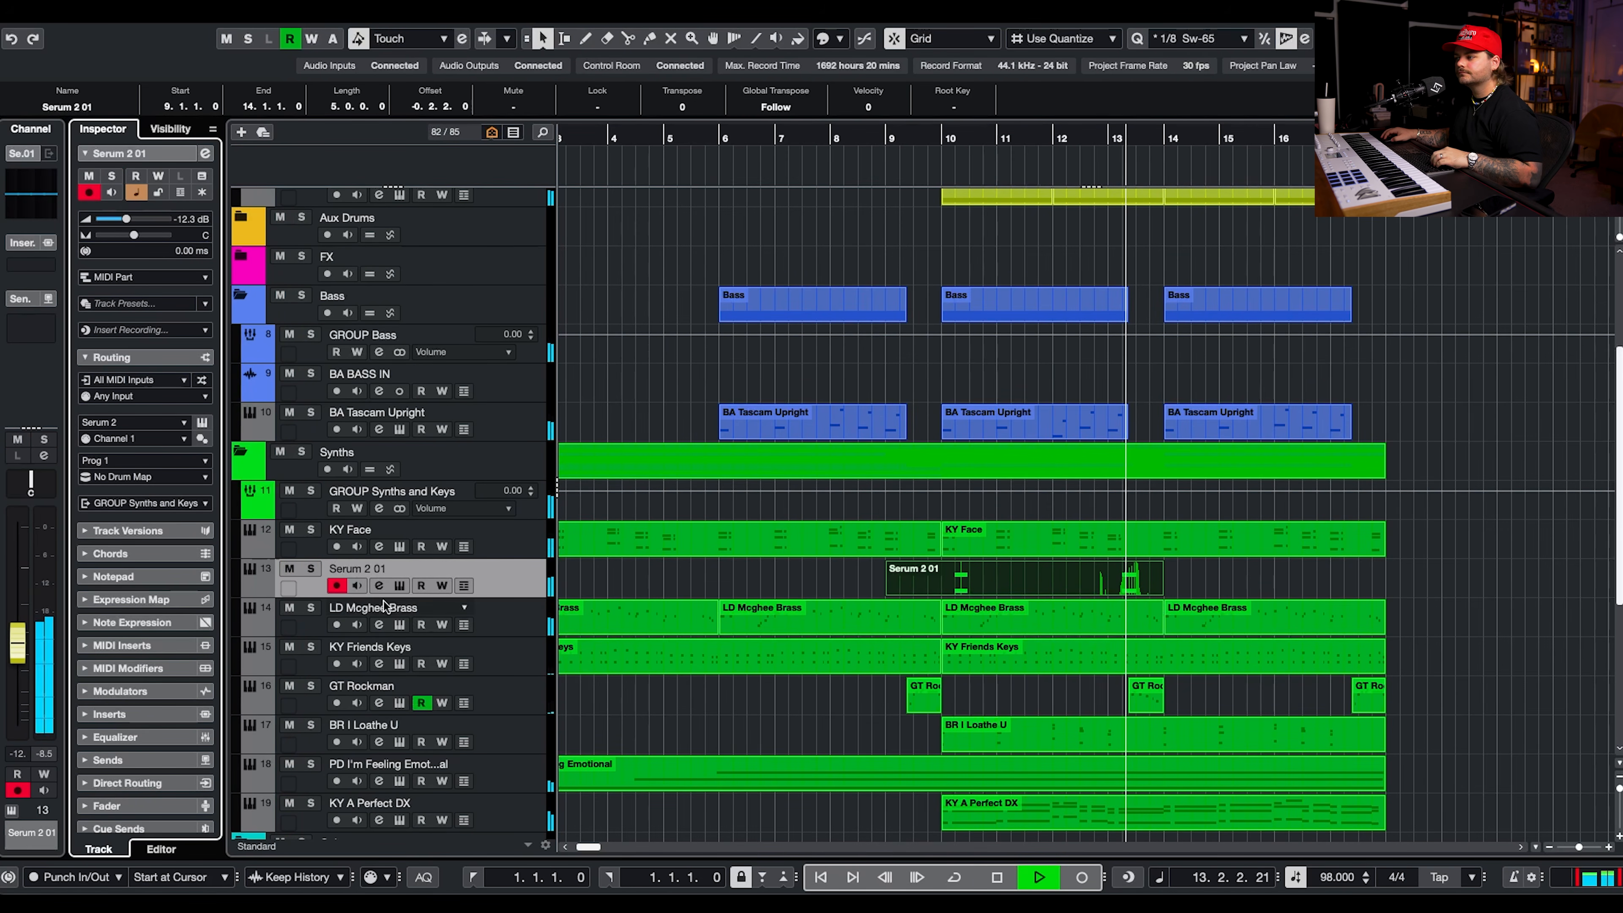
key("space")
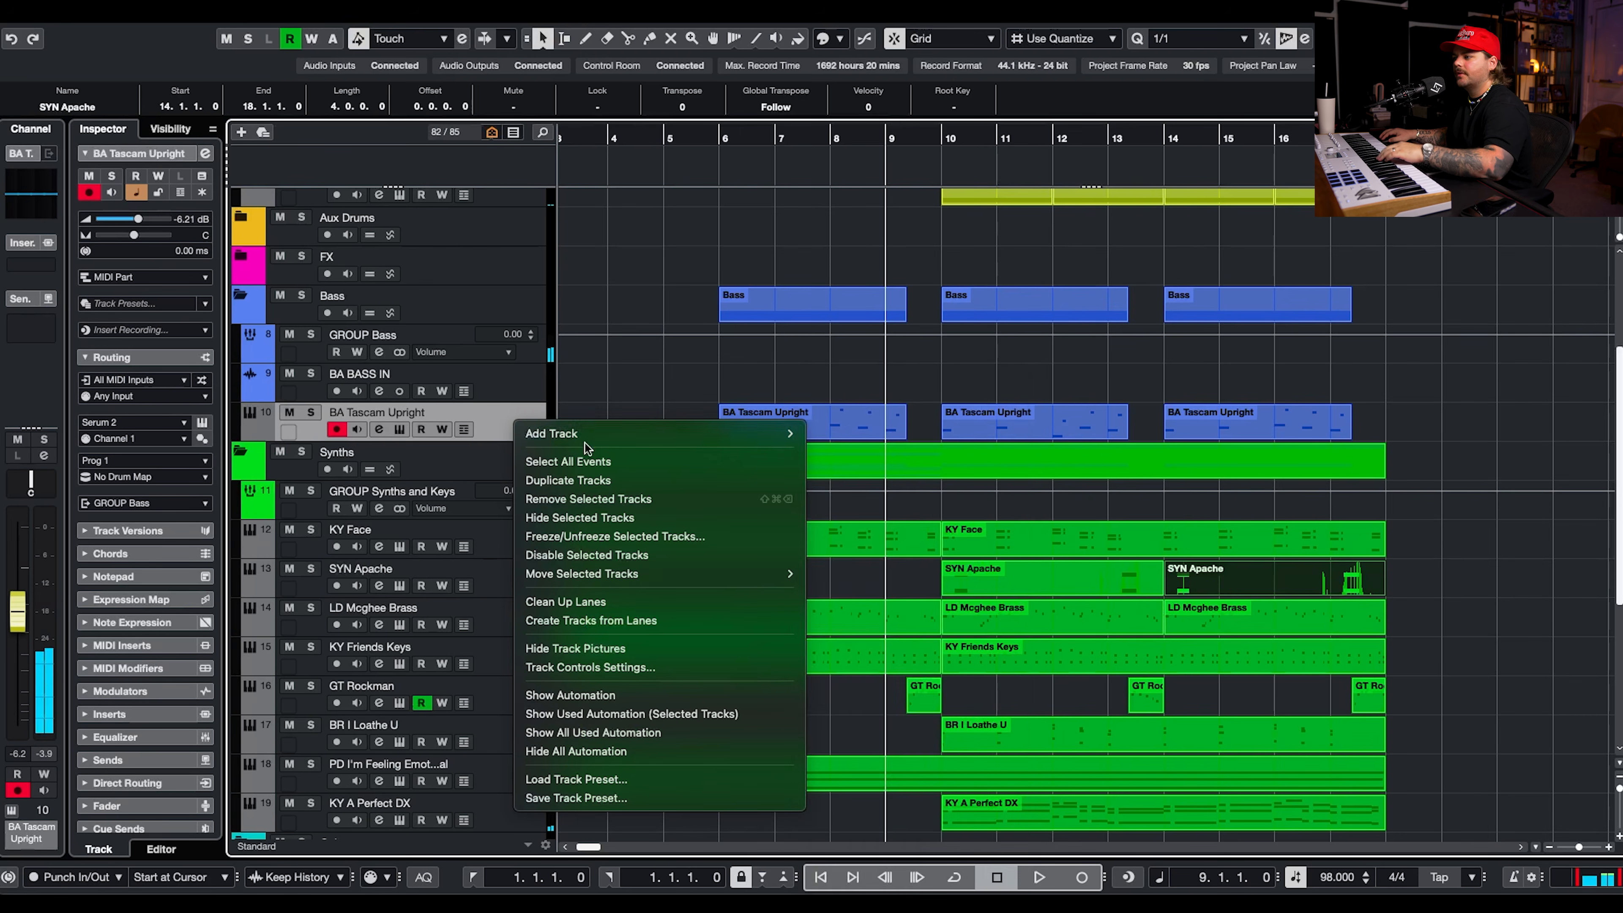
Add a Serum 2 instrument track below BA Tascam Upright, with its output routed to GROUP Bass.
mouse_move(638, 432)
left_click(987, 407)
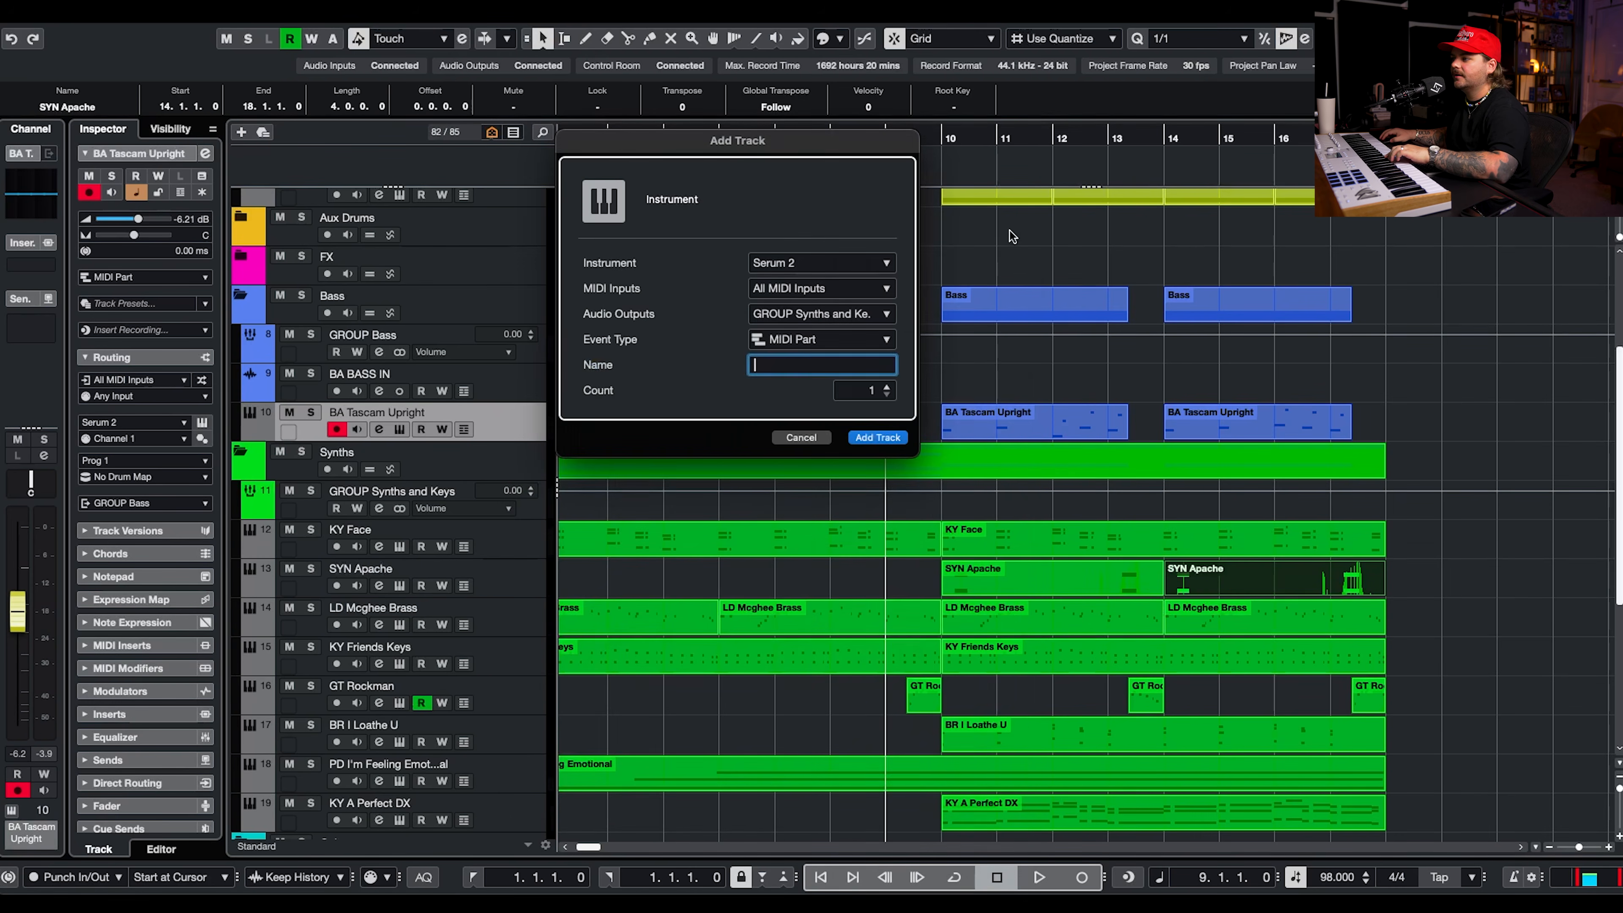
left_click(876, 439)
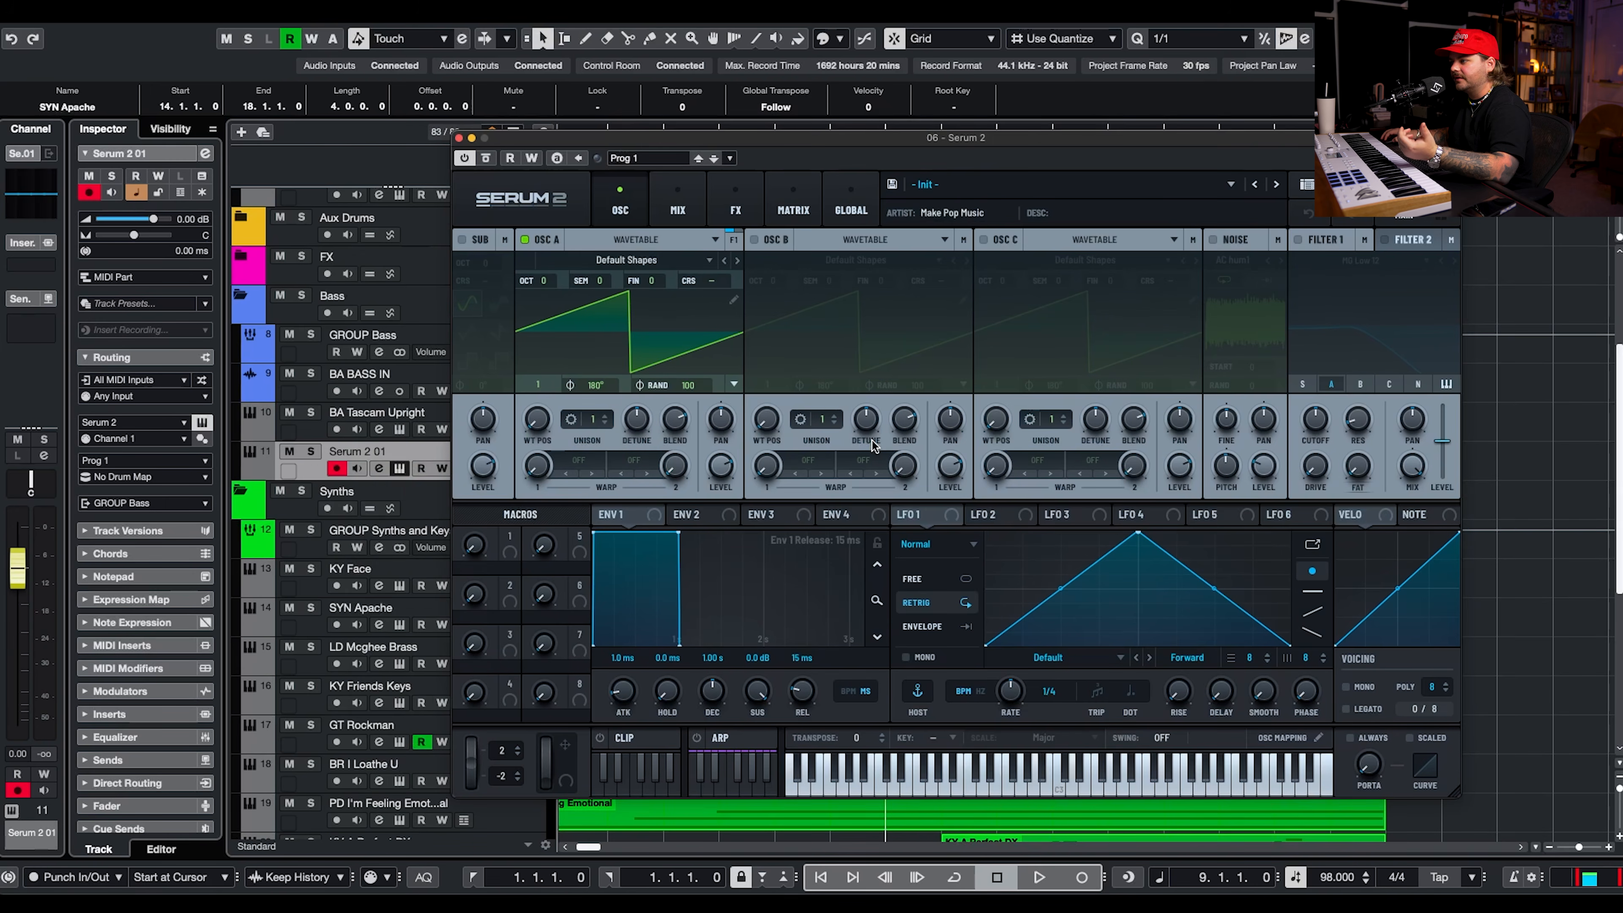
left_click_drag(1005, 159, 918, 147)
Load the Poptopia bass preset BA - Use This One on the new track and set its volume to -17.5 dB.
left_click(939, 171)
mouse_move(958, 214)
mouse_move(1346, 215)
mouse_move(1434, 270)
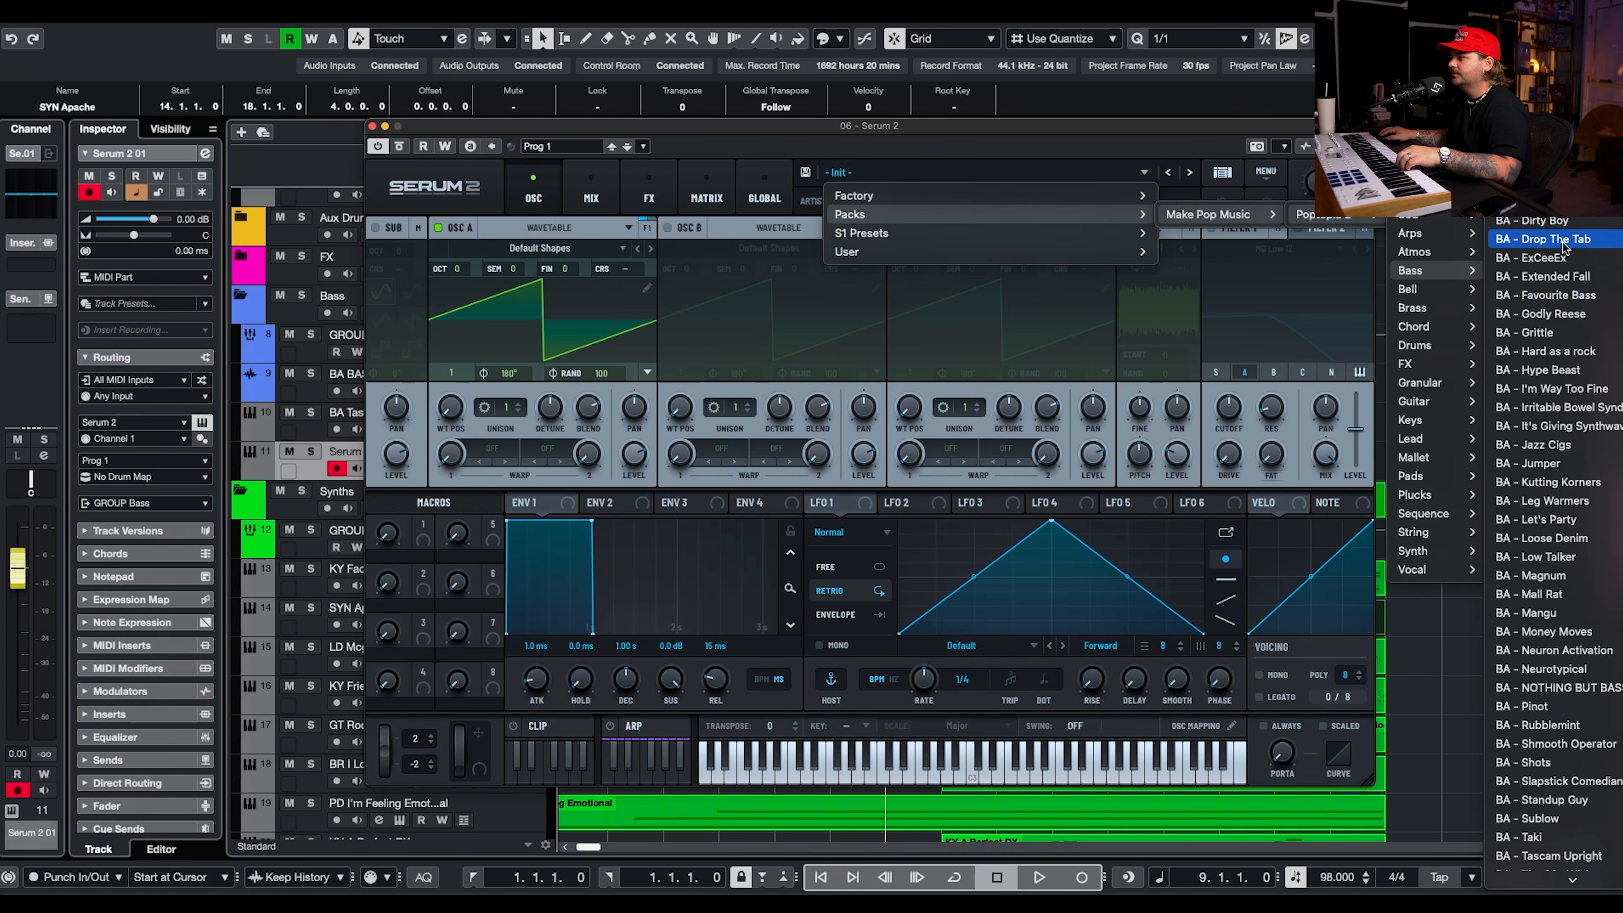
left_click(1530, 220)
left_click_drag(154, 219, 136, 222)
left_click(627, 147)
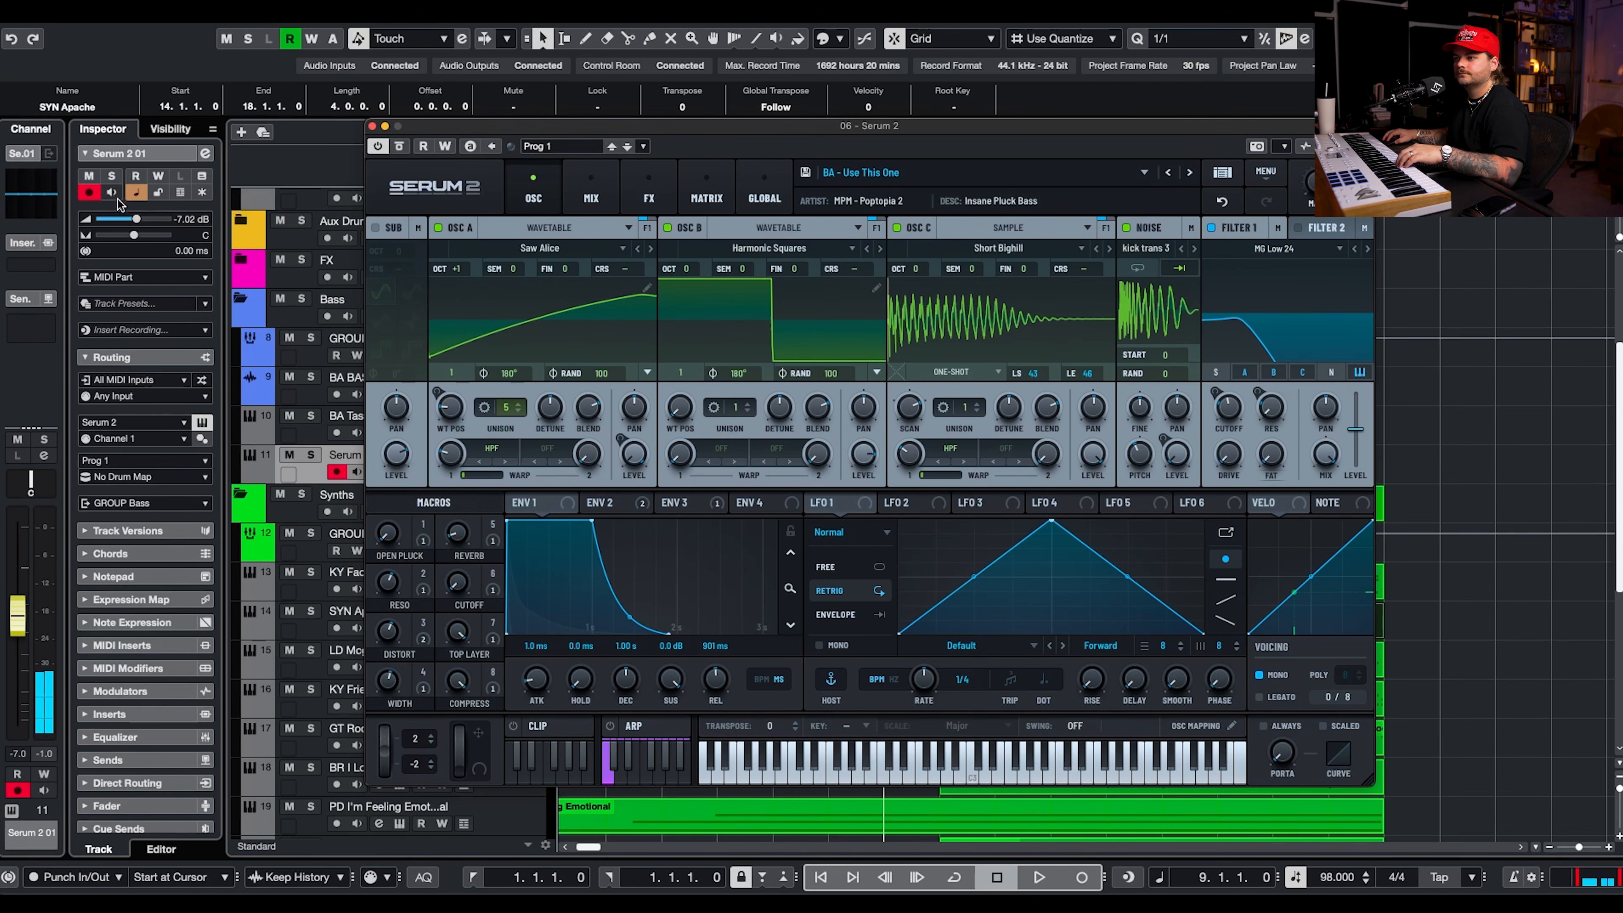
left_click_drag(134, 219, 148, 228)
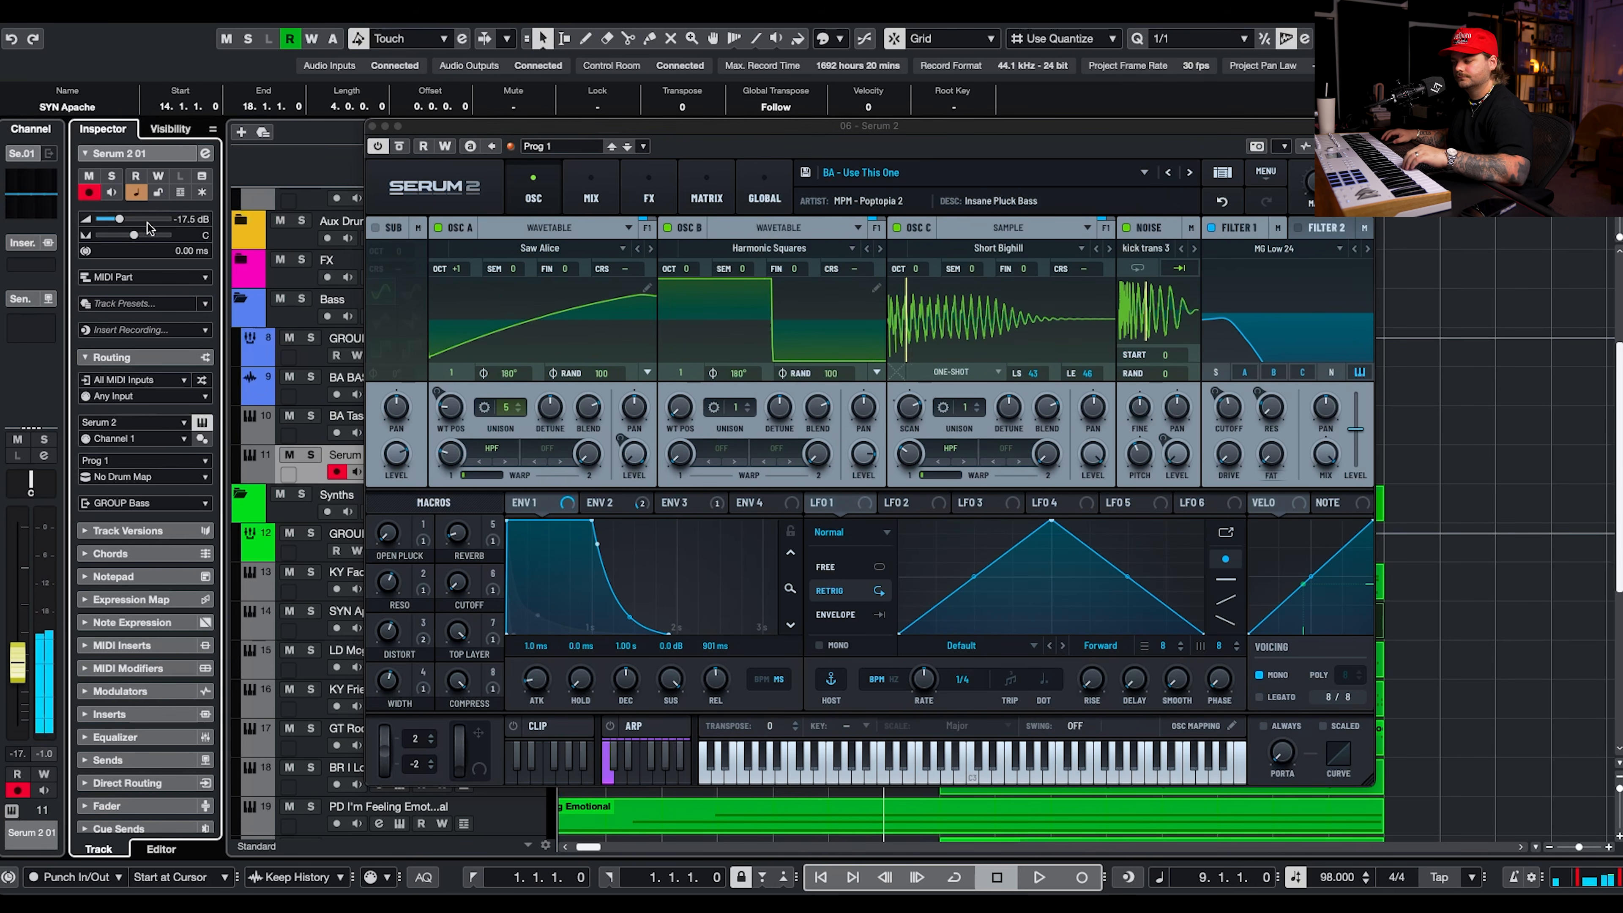
left_click(373, 128)
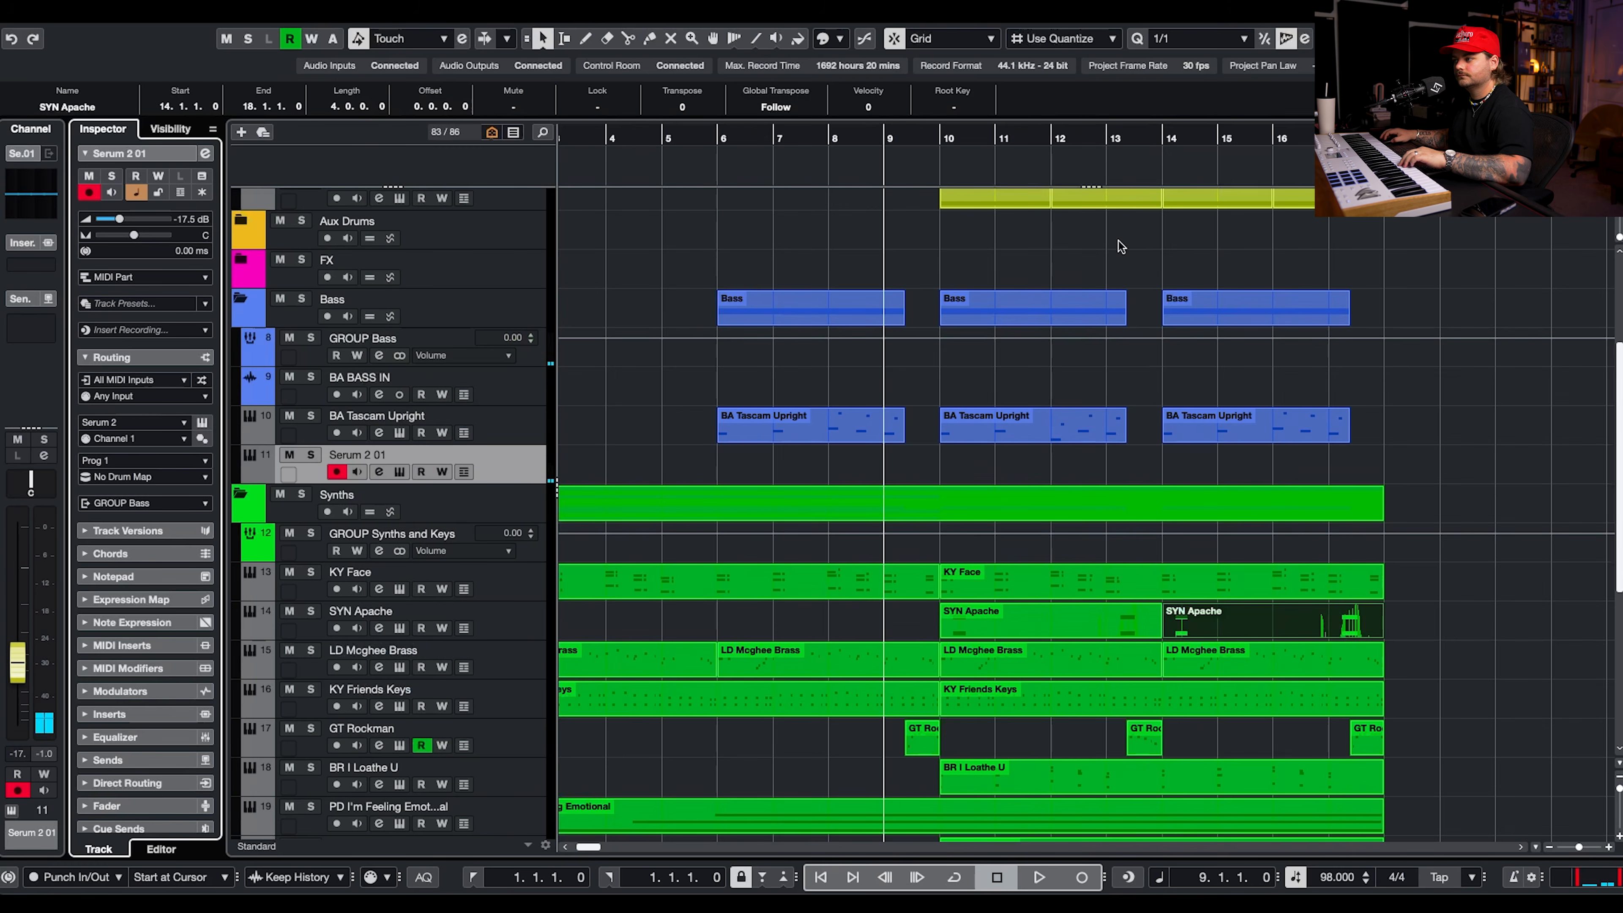
Copy the BA Tascam Upright parts at bars 10 and 14 onto the new bass track and play it soloed.
left_click(932, 142)
left_click_drag(1054, 426, 1054, 465)
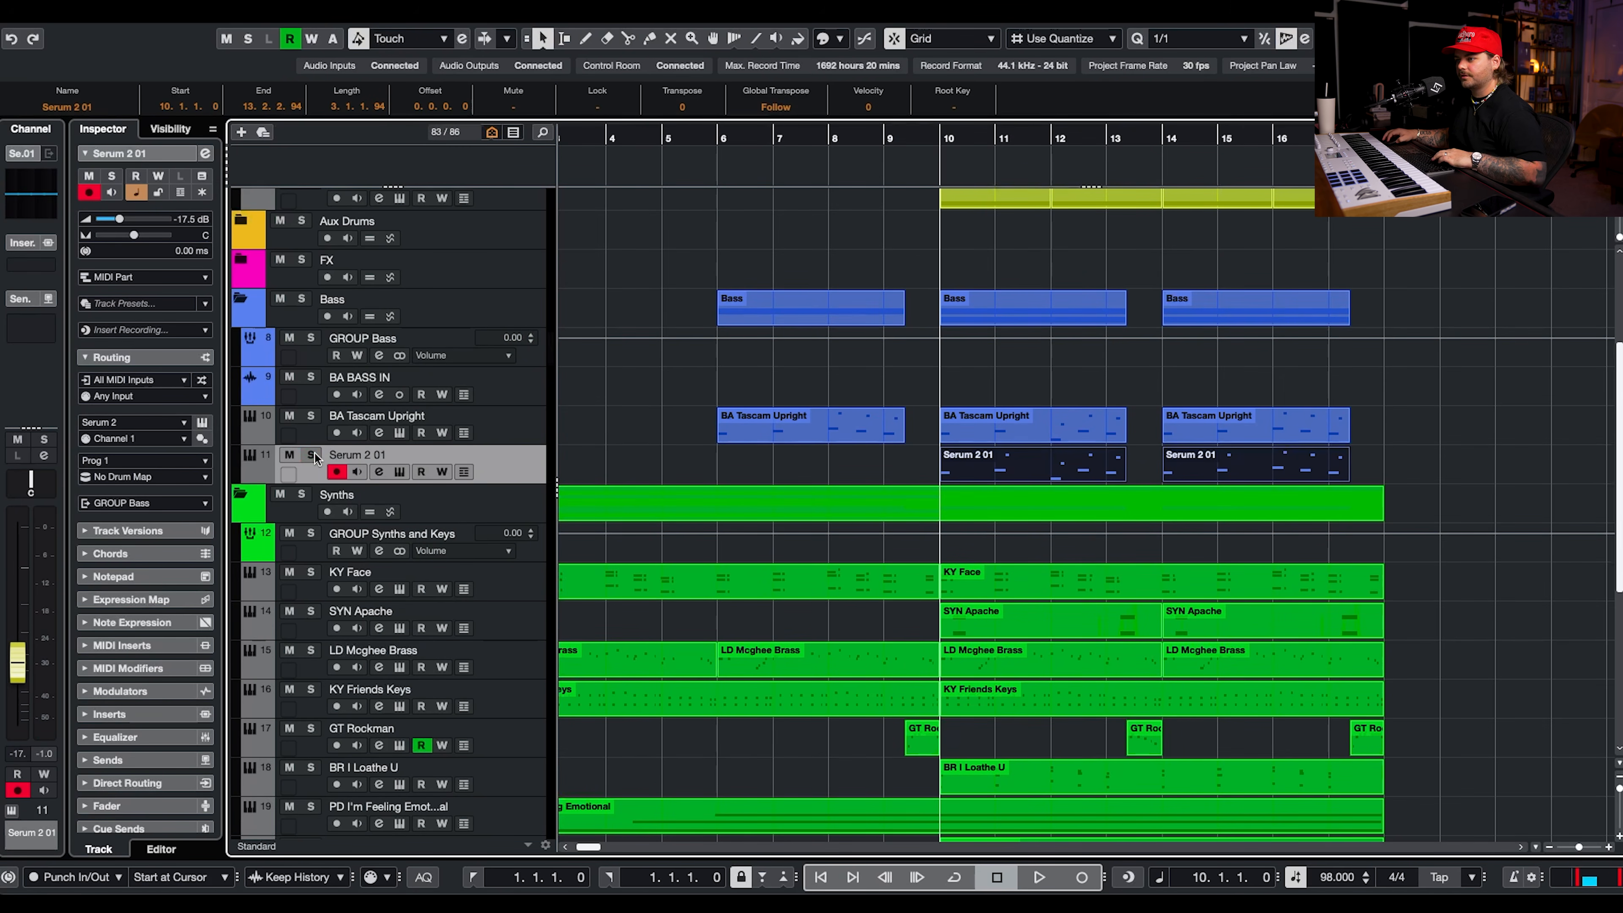
left_click(311, 454)
key("space")
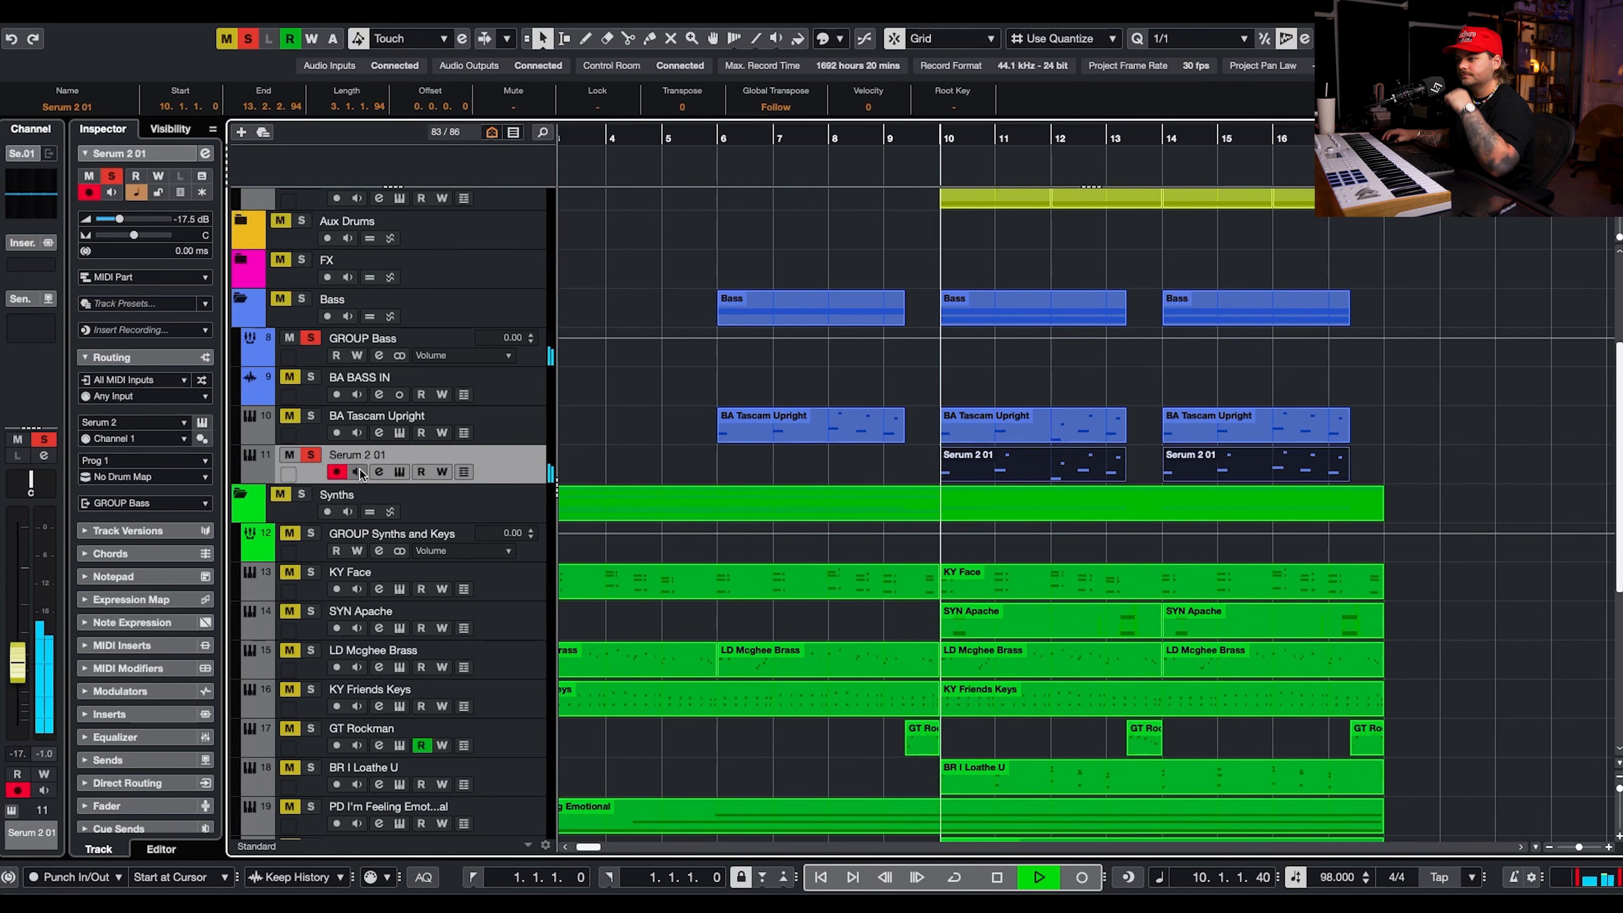
Transpose all notes of both copied bass parts down one octave and return to the arrangement.
double_click(1308, 462)
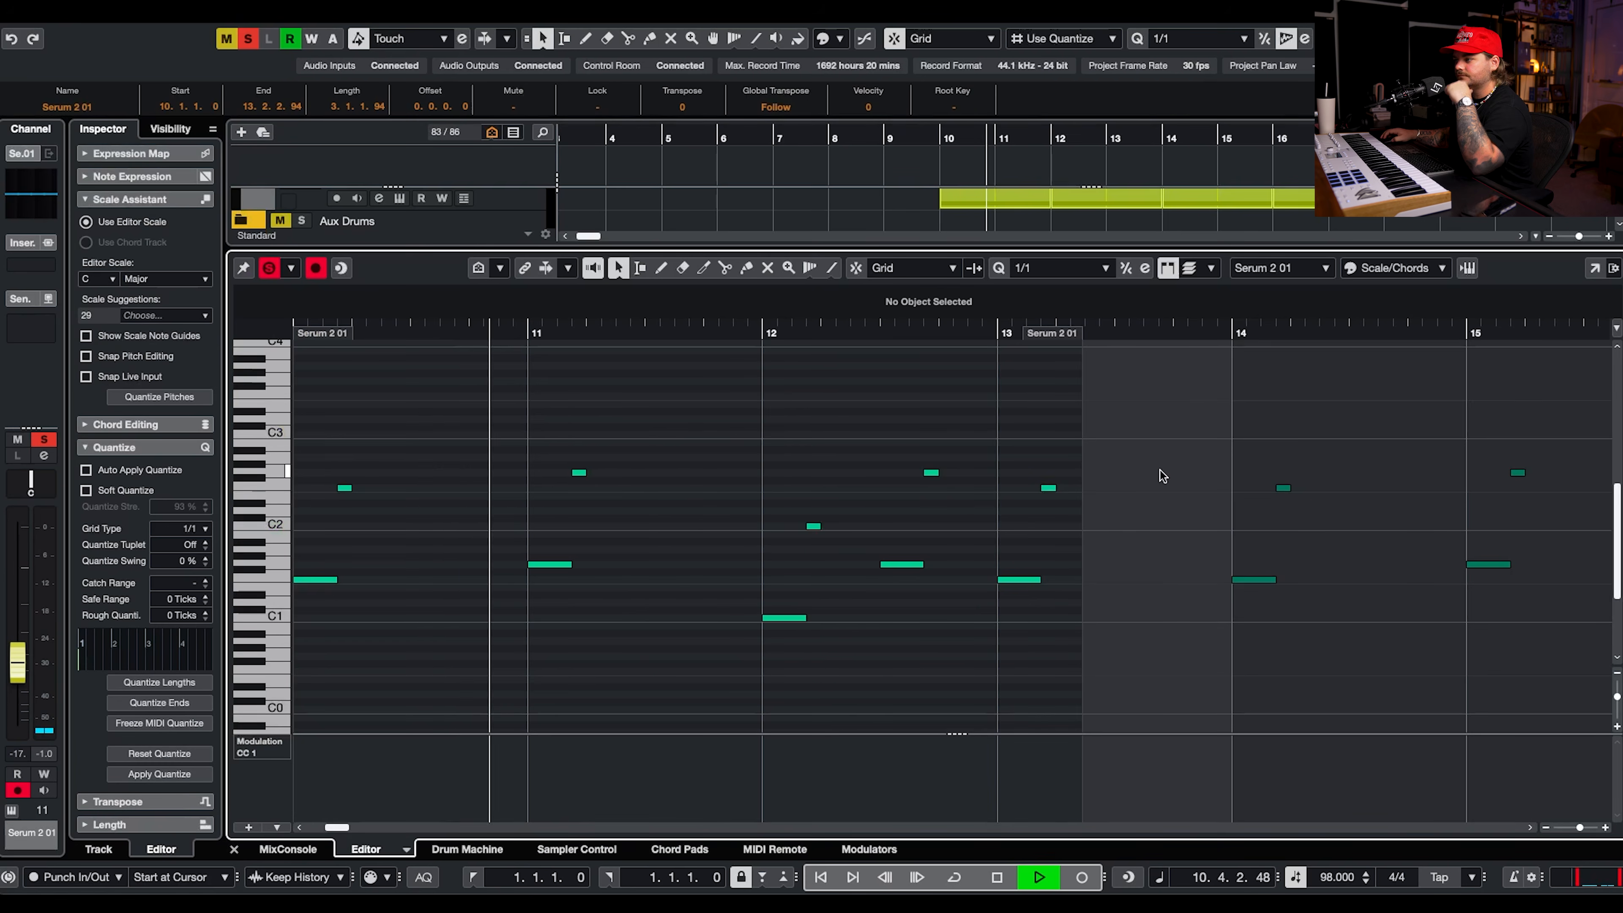
key("space")
scroll(1301, 450, "down", 5)
key("space")
left_click_drag(866, 417, 1609, 706)
key("space")
key("shift+Down")
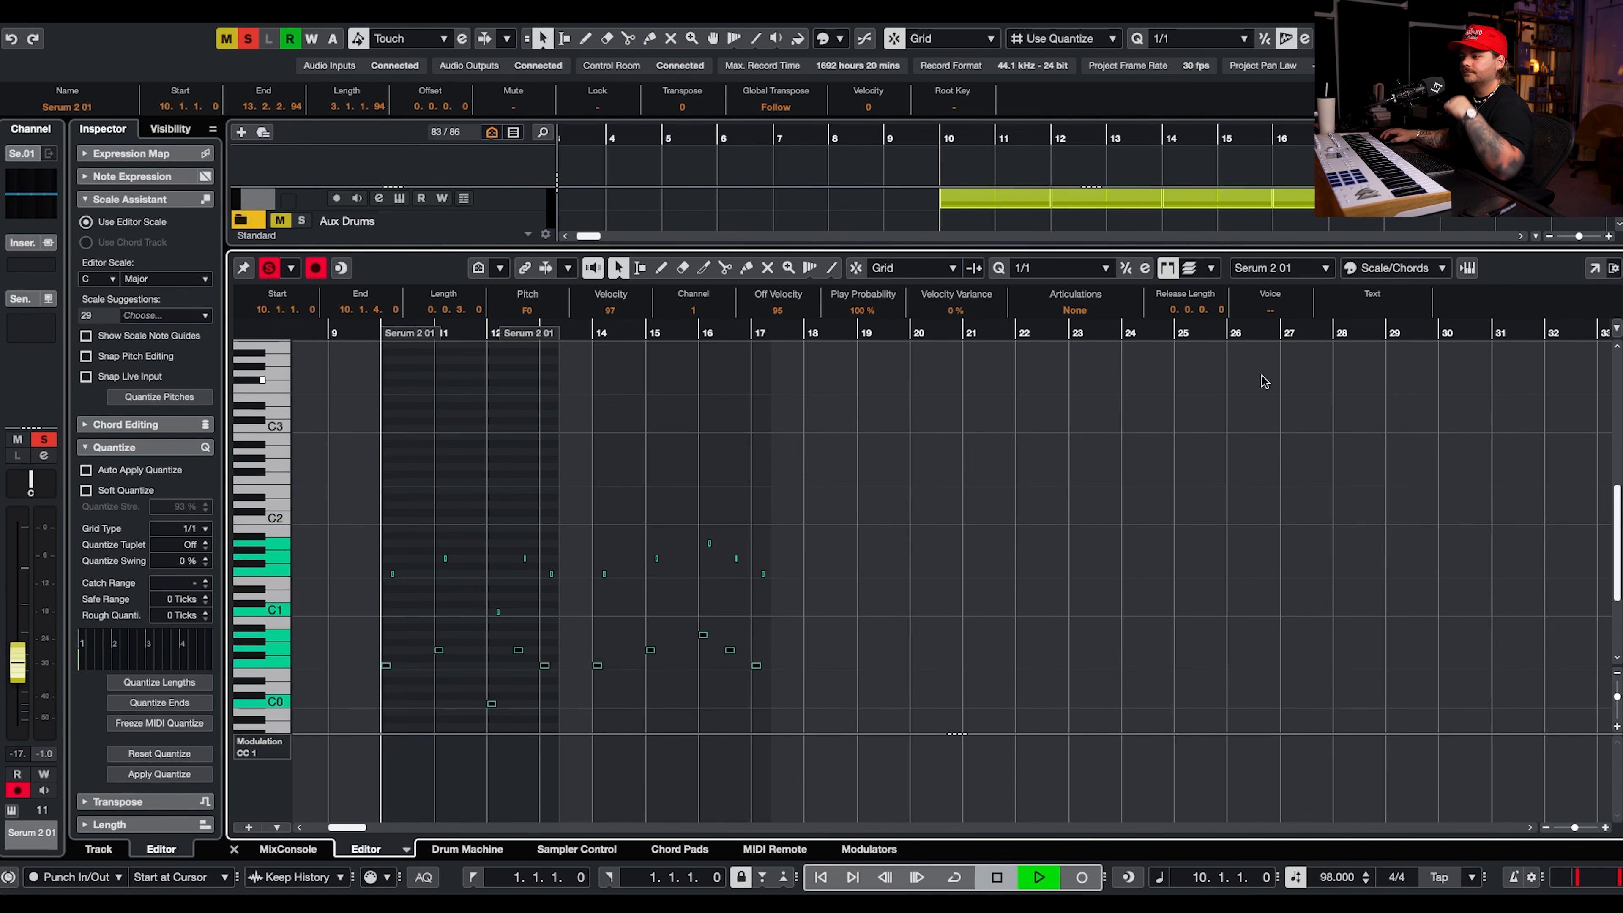
key("ctrl+e")
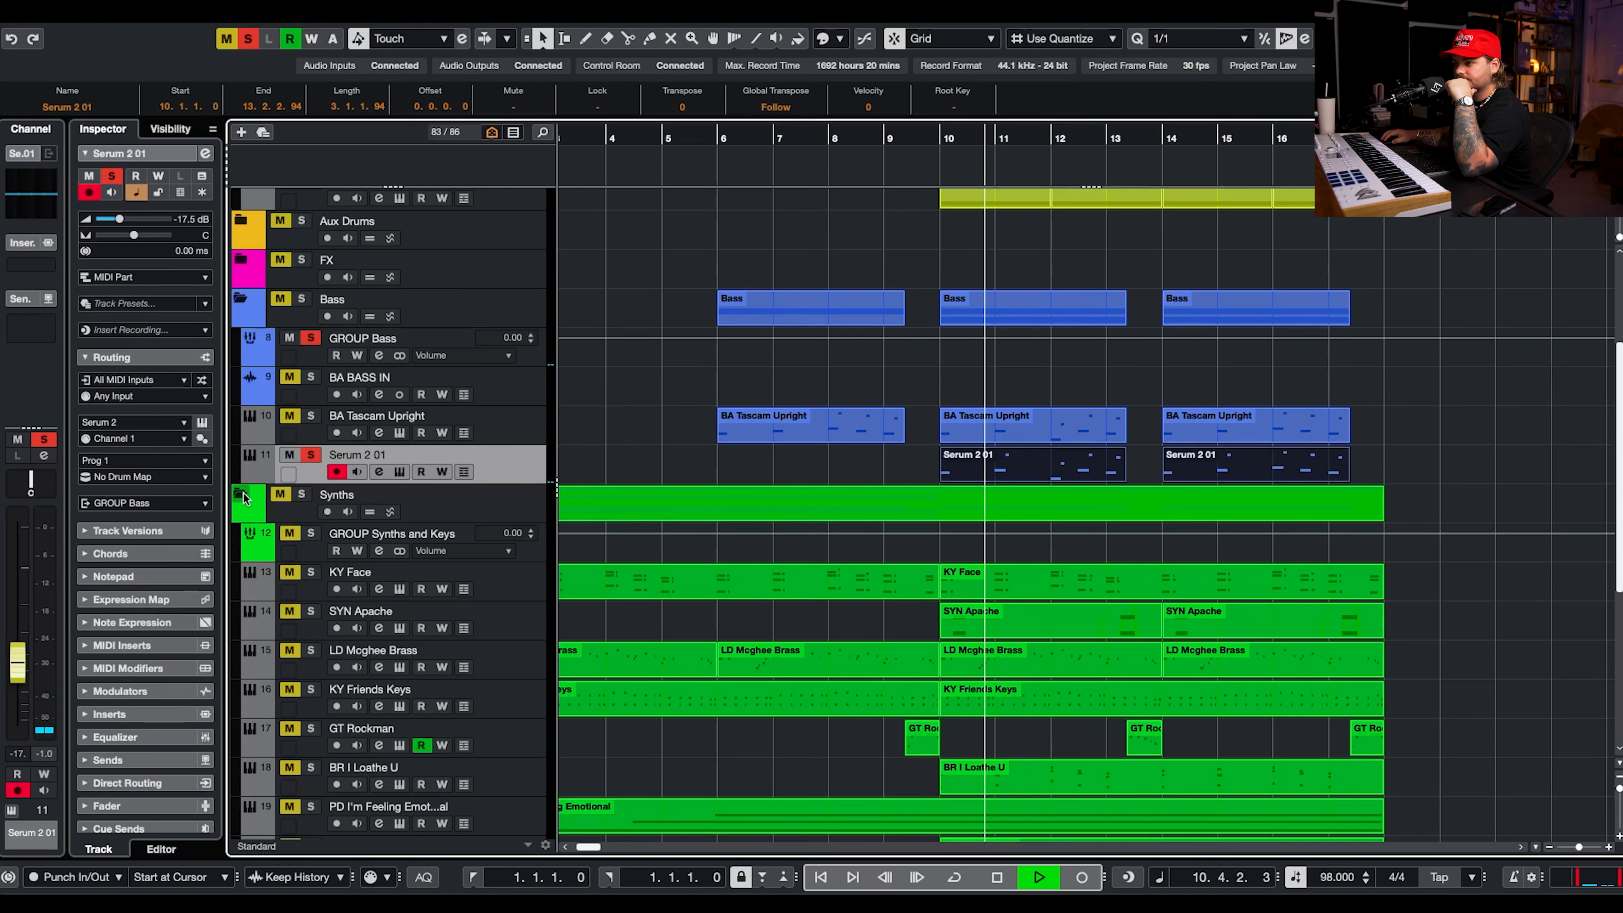
Set the new bass track's volume to about -8.76 dB against the soloed BA Tascam Upright and fine-tune it in the full mix.
left_click(311, 416)
left_click_drag(142, 219, 132, 222)
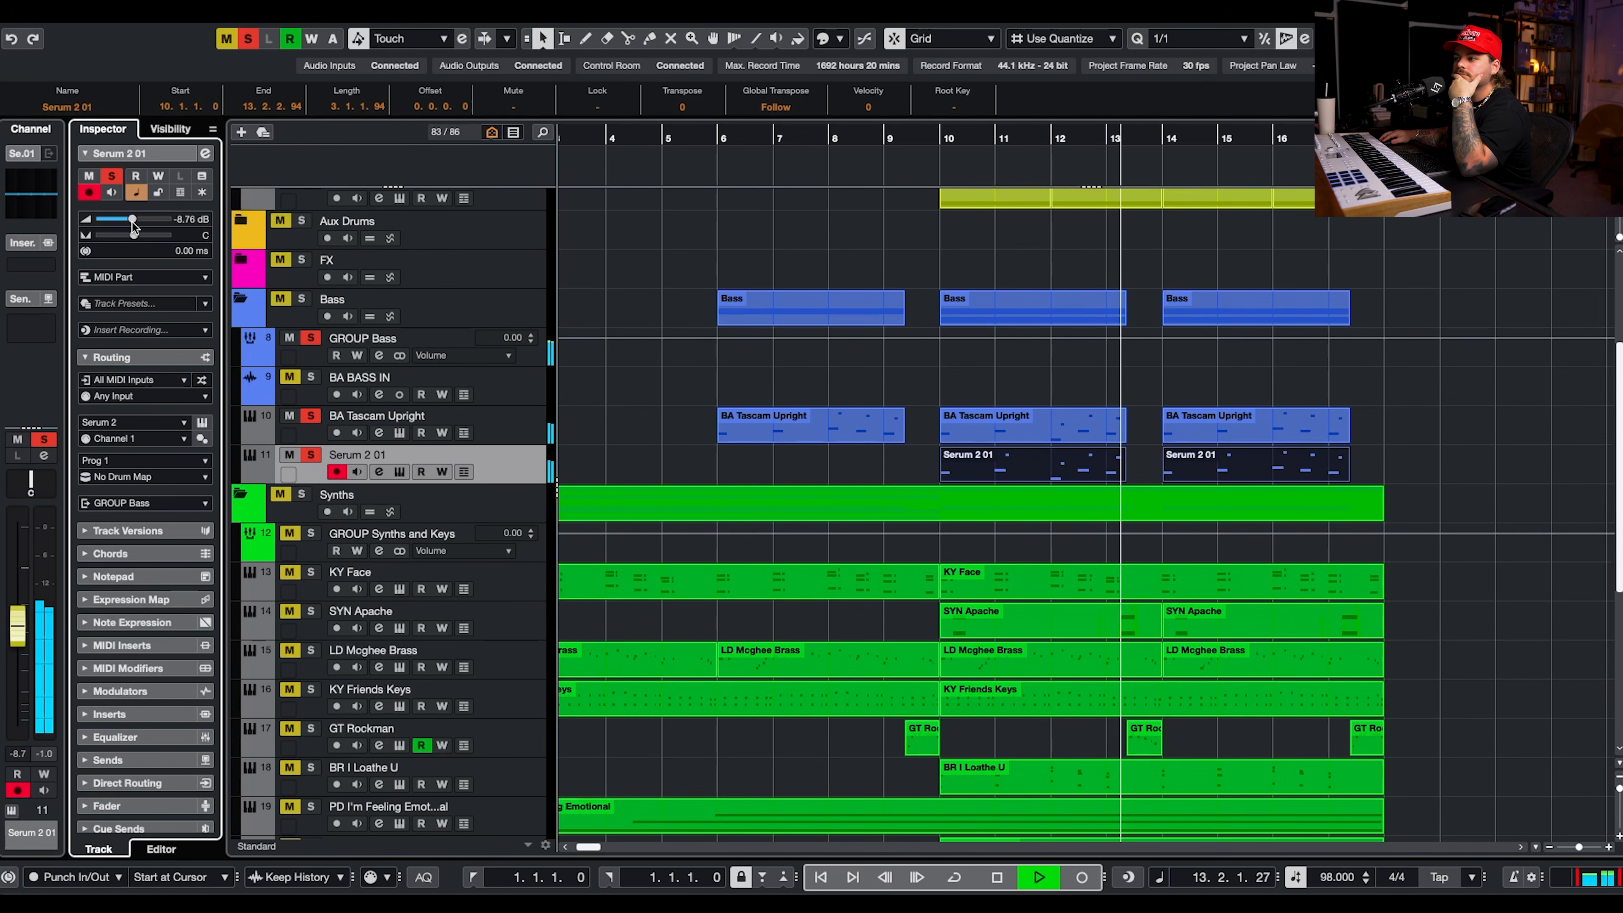
left_click(311, 417)
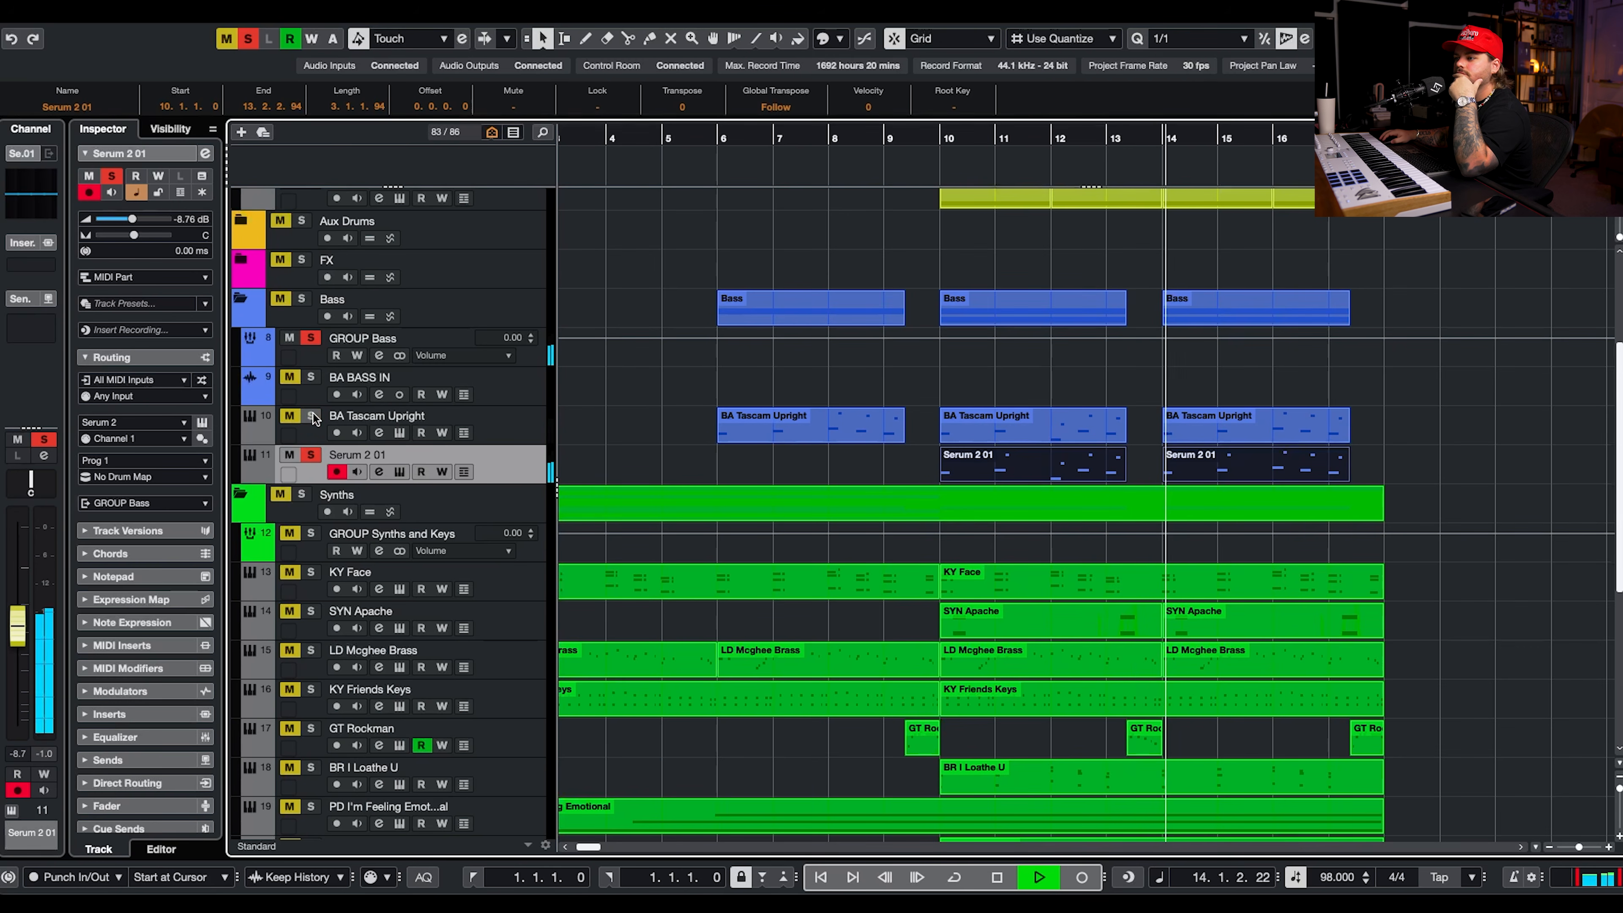
left_click(311, 455)
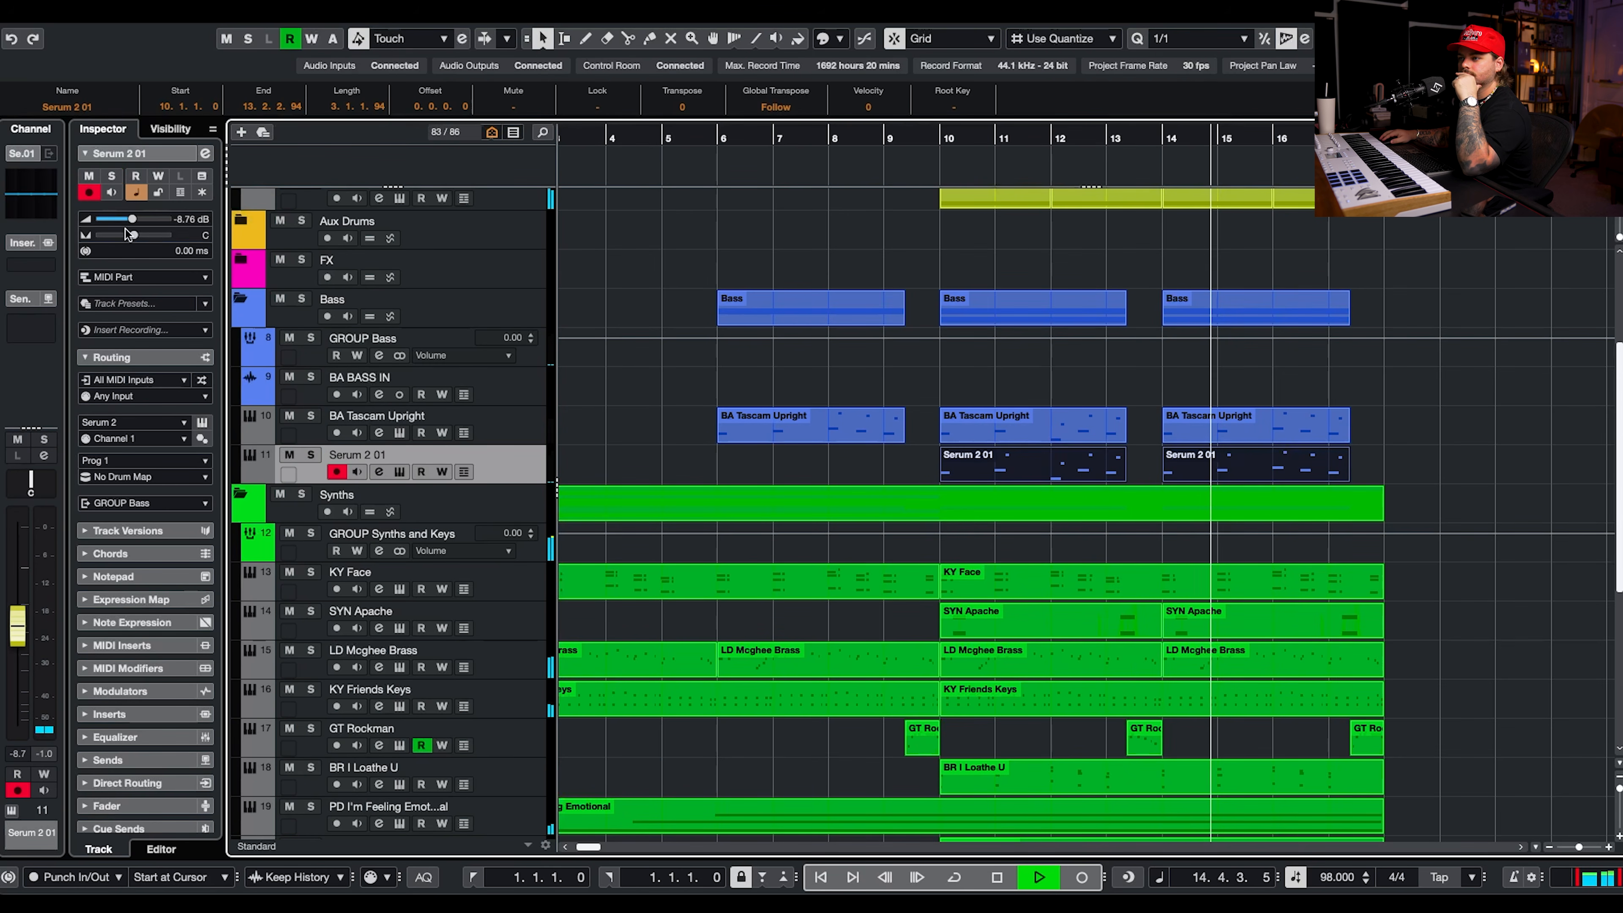
left_click_drag(127, 220, 130, 221)
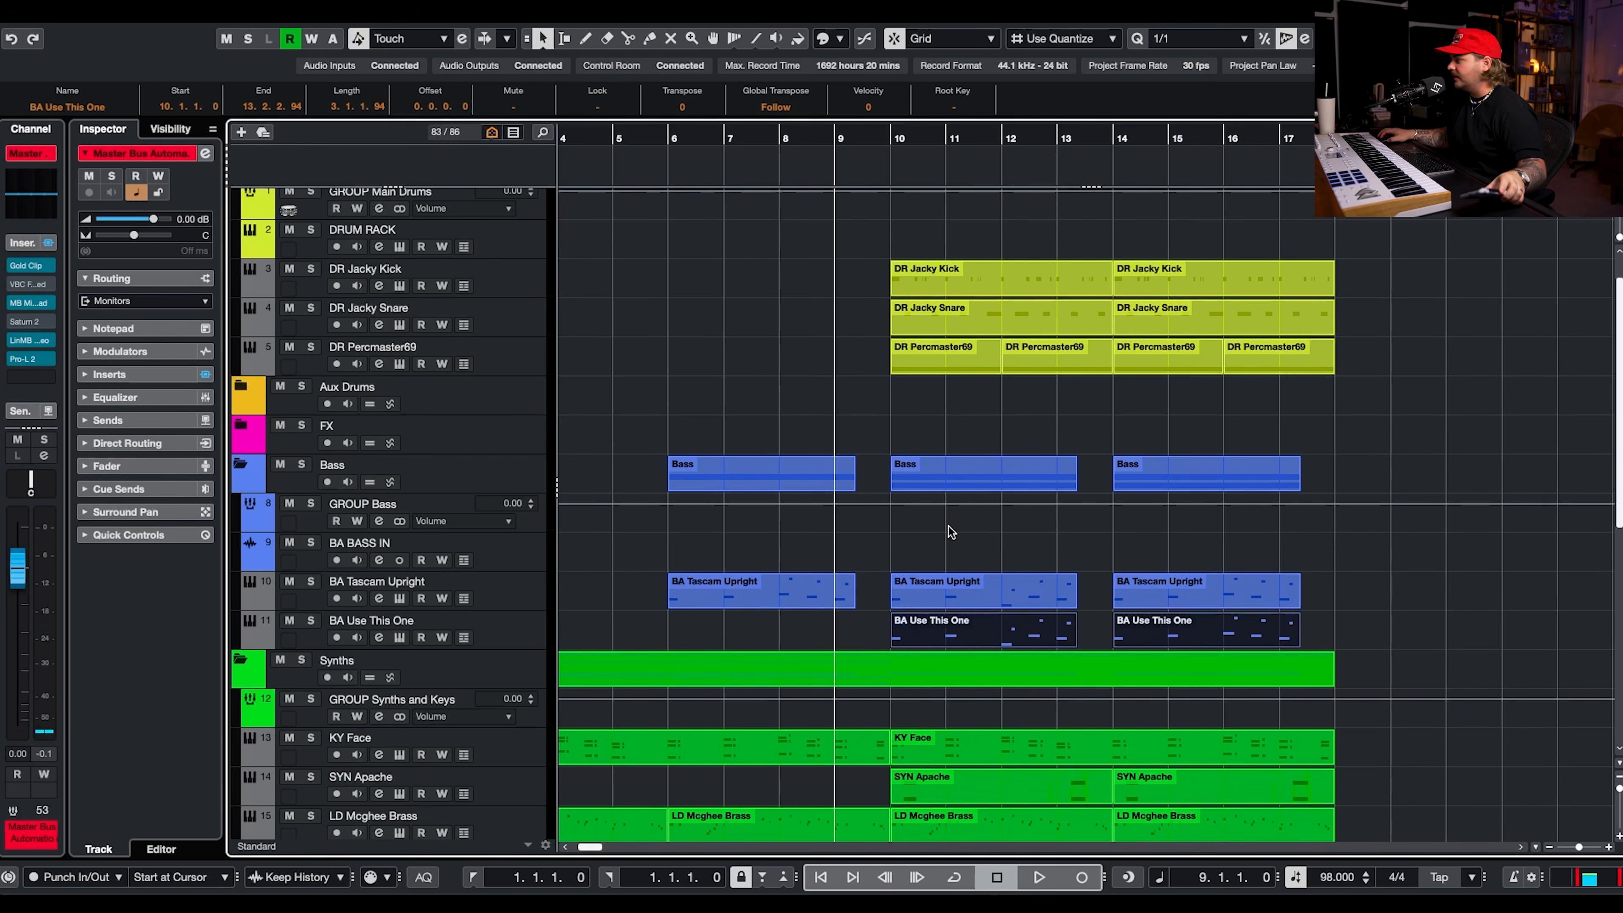
Position the playback cursor at bar 9, one bar before the drums enter.
left_click(891, 133)
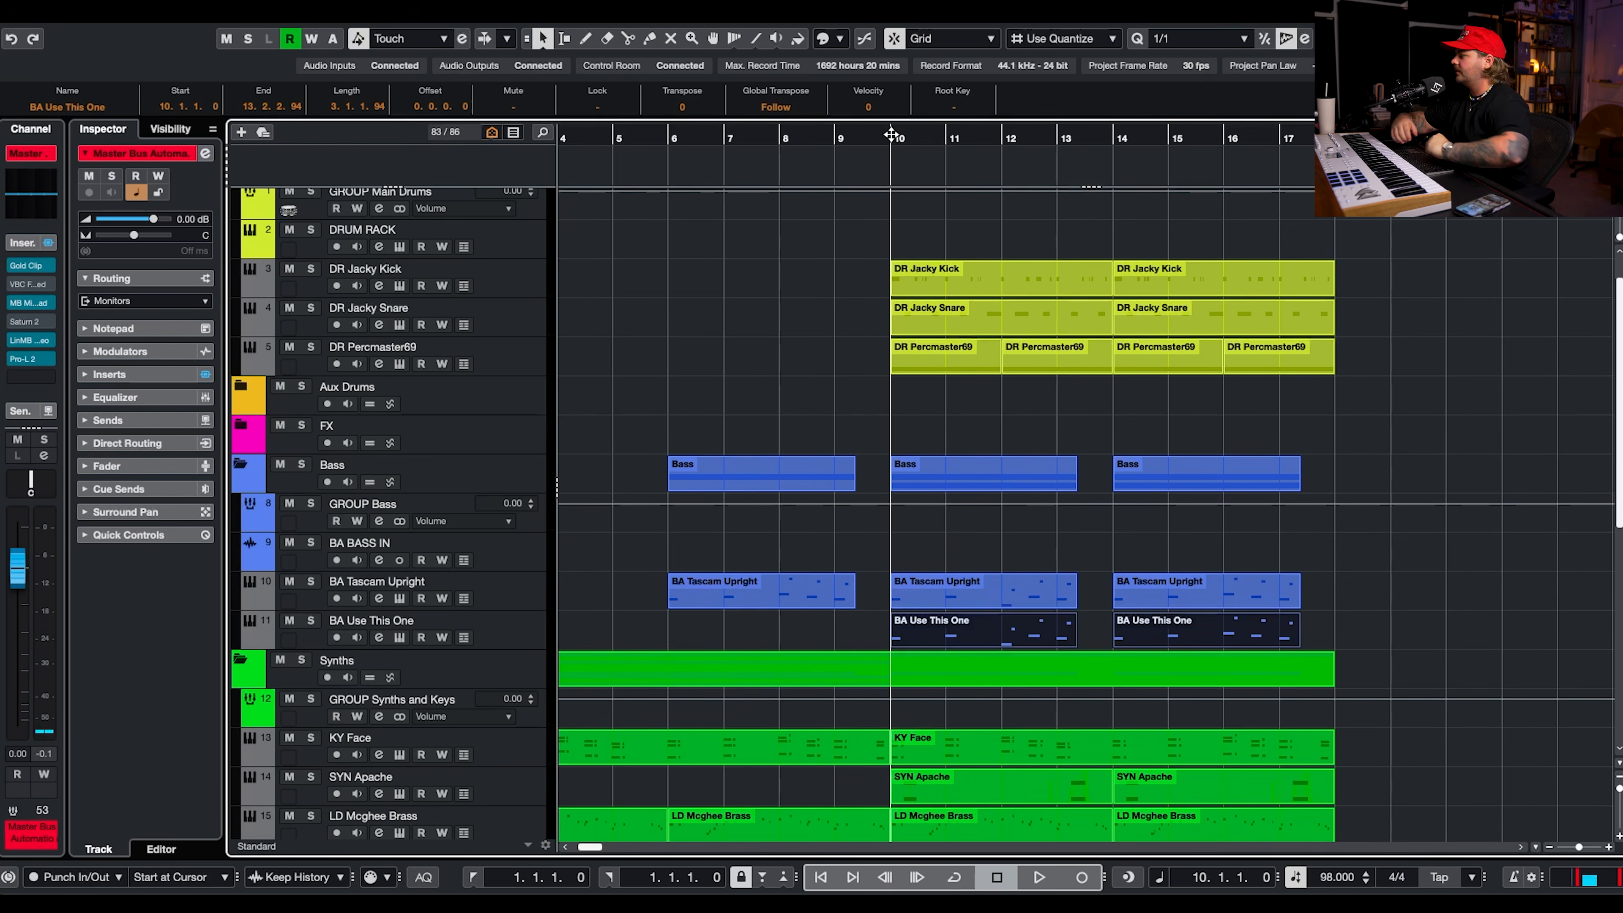
left_click(860, 141)
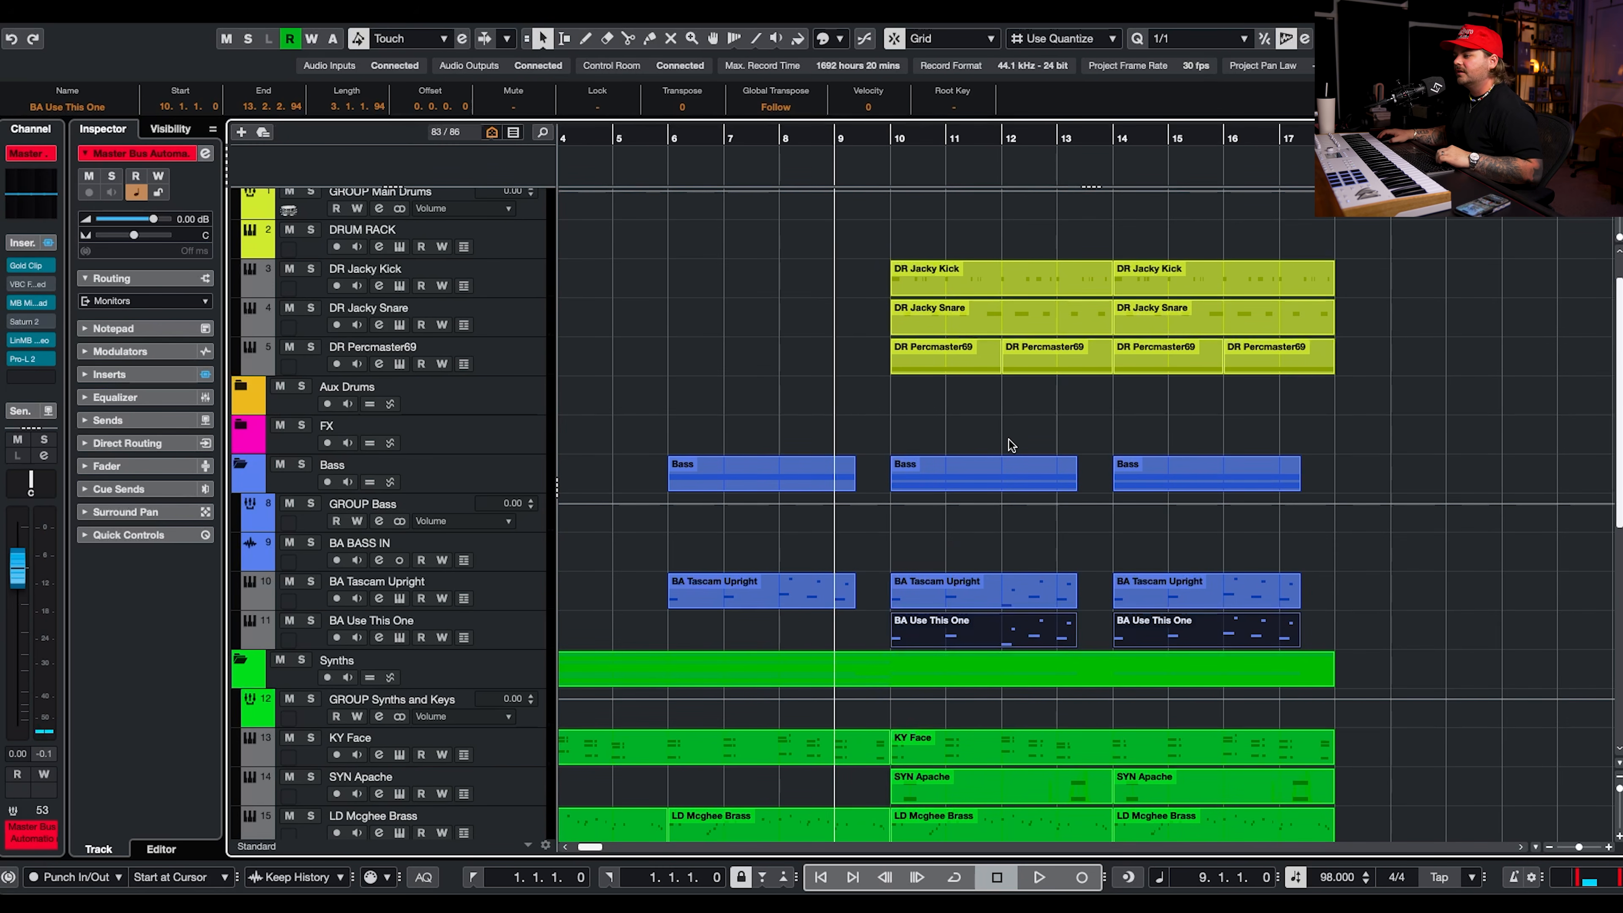
scroll(844, 394, "left", 5)
scroll(844, 394, "down", 5)
scroll(843, 394, "down", 2)
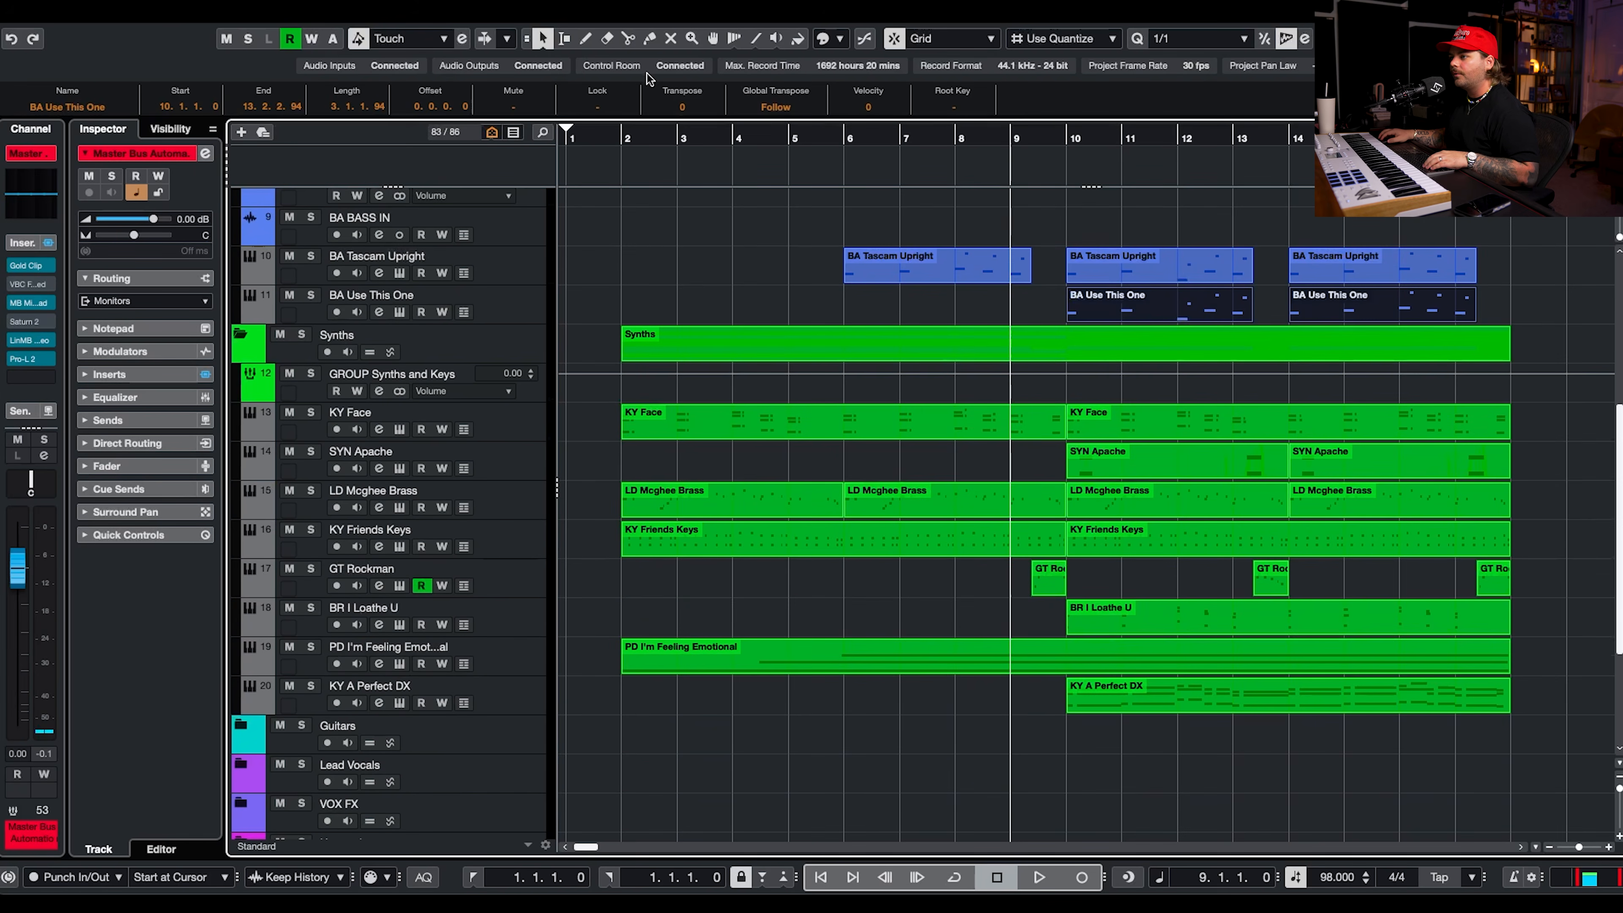
Play back the arrangement while monitoring the armed VO VOCAL IN track.
left_click_drag(635, 136, 624, 137)
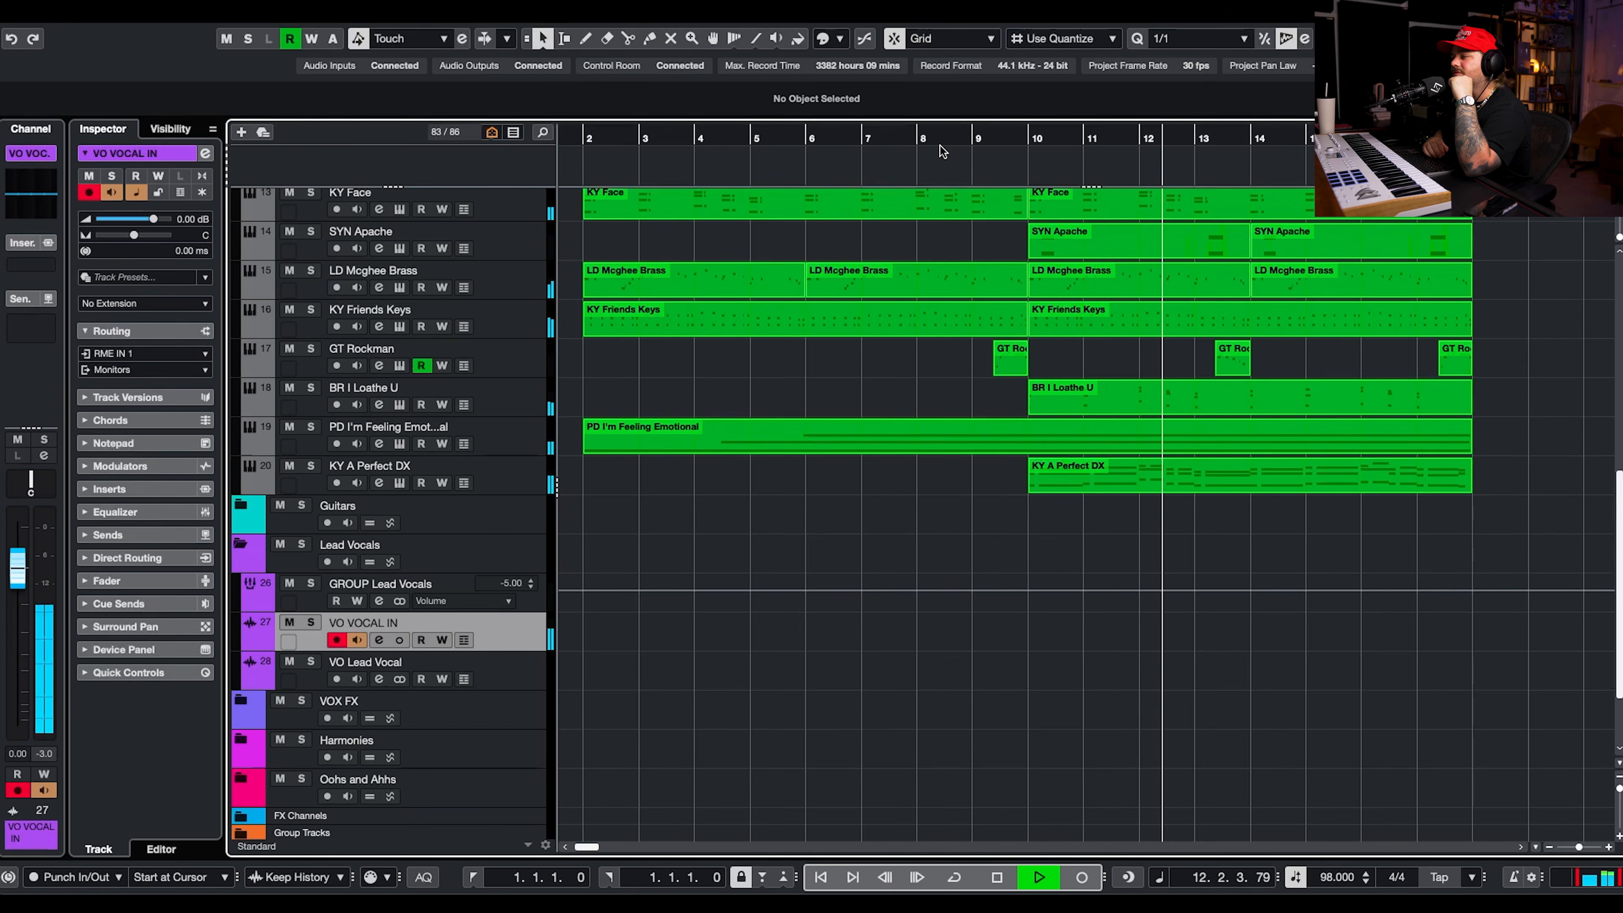
scroll(939, 146, "left", 1)
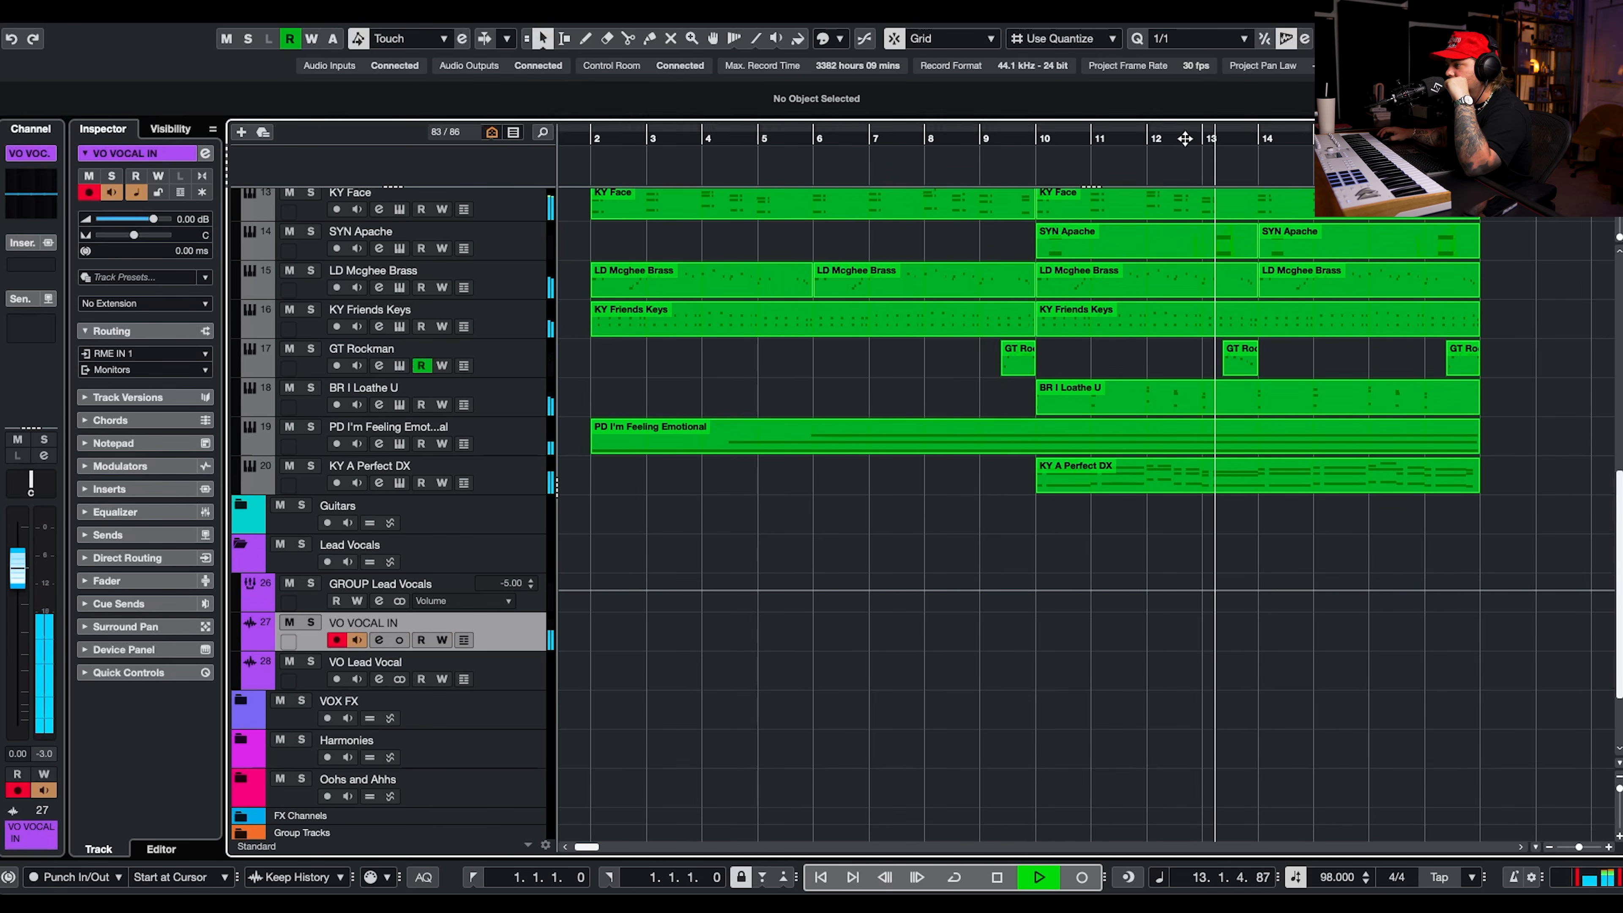
scroll(1210, 274, "down", 1)
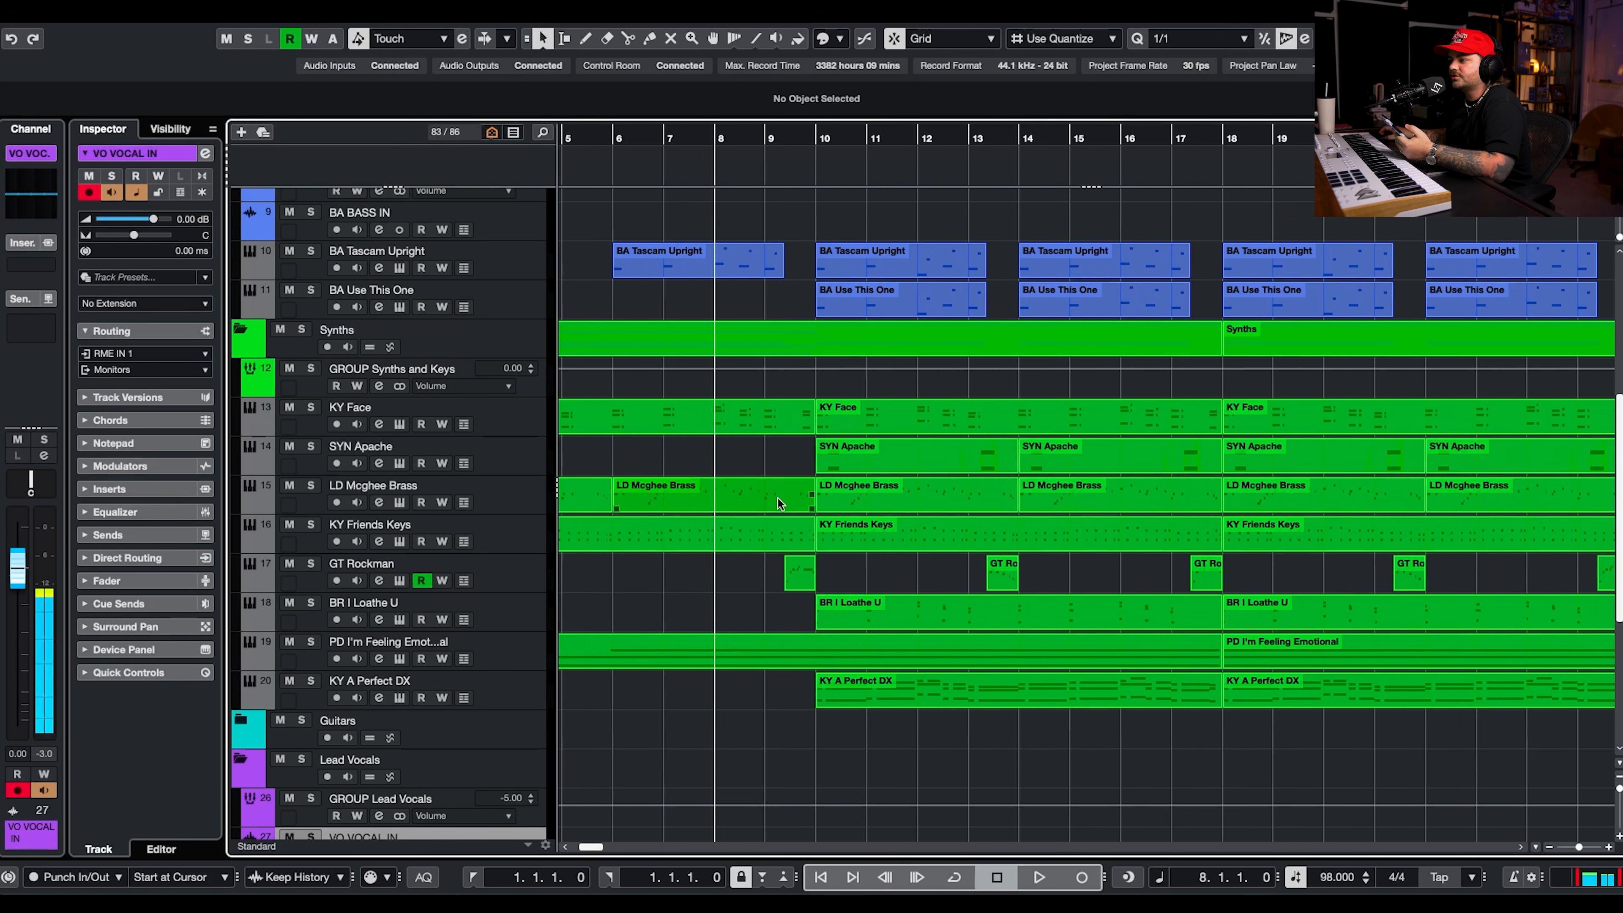
scroll(777, 498, "down", 5)
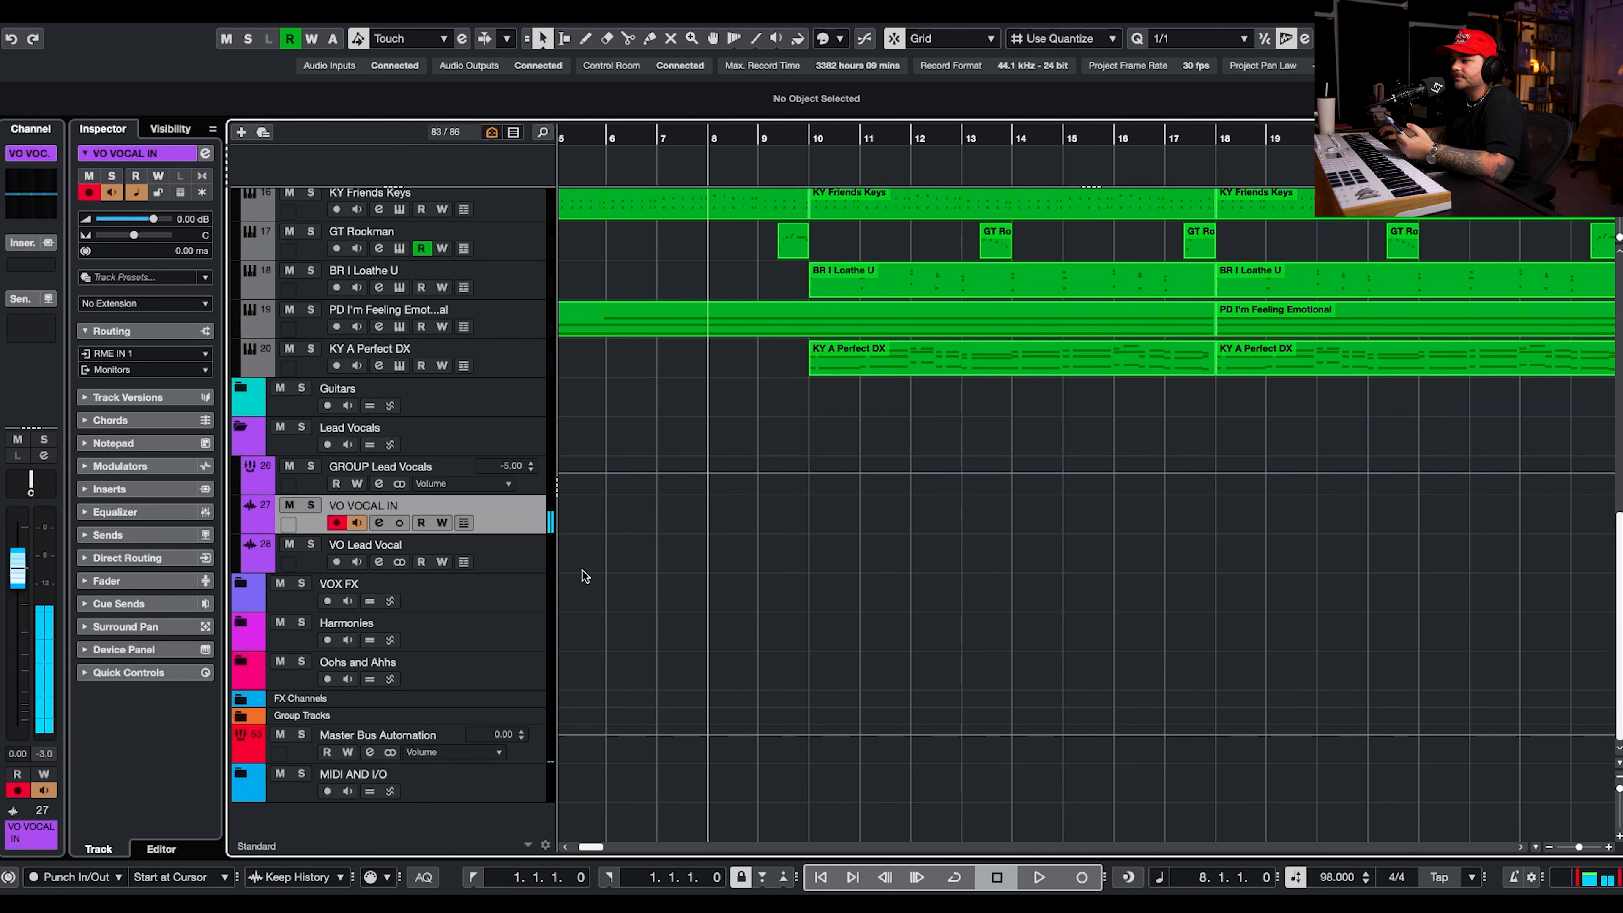
Record a trial vocal take on VO VOCAL IN from bar 7 and delete it.
left_click(658, 133)
left_click(1085, 874)
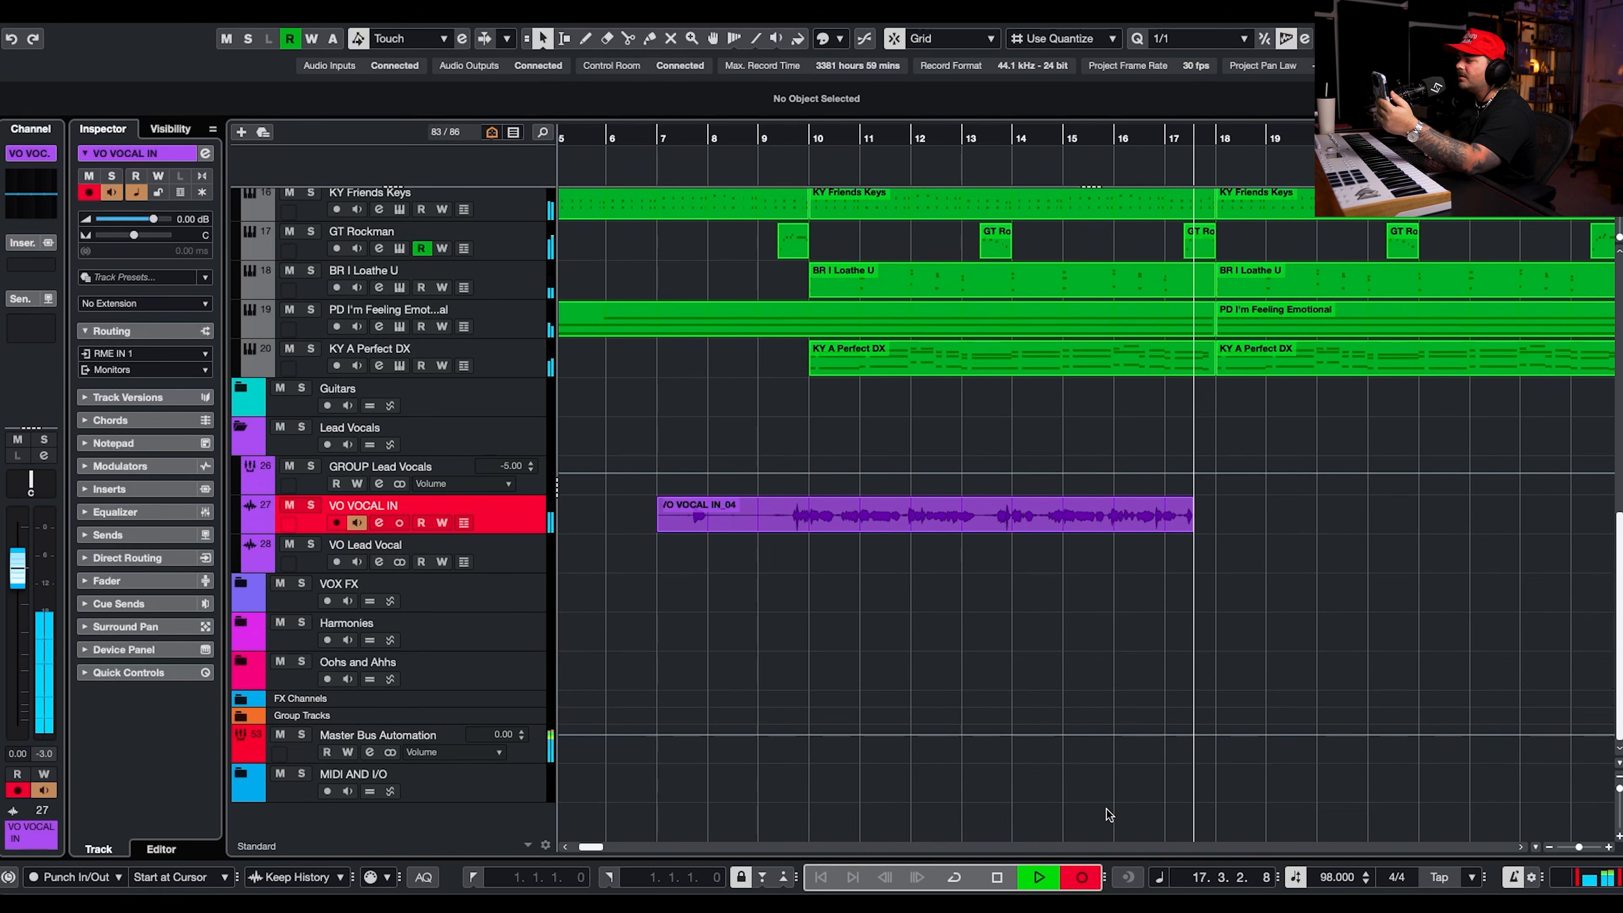
key("space")
key("Delete")
Raise VO VOCAL IN's volume to 6.02 dB and load Auto-Tune Artist as its first insert effect.
scroll(1108, 813, "left", 4)
scroll(847, 699, "up", 5)
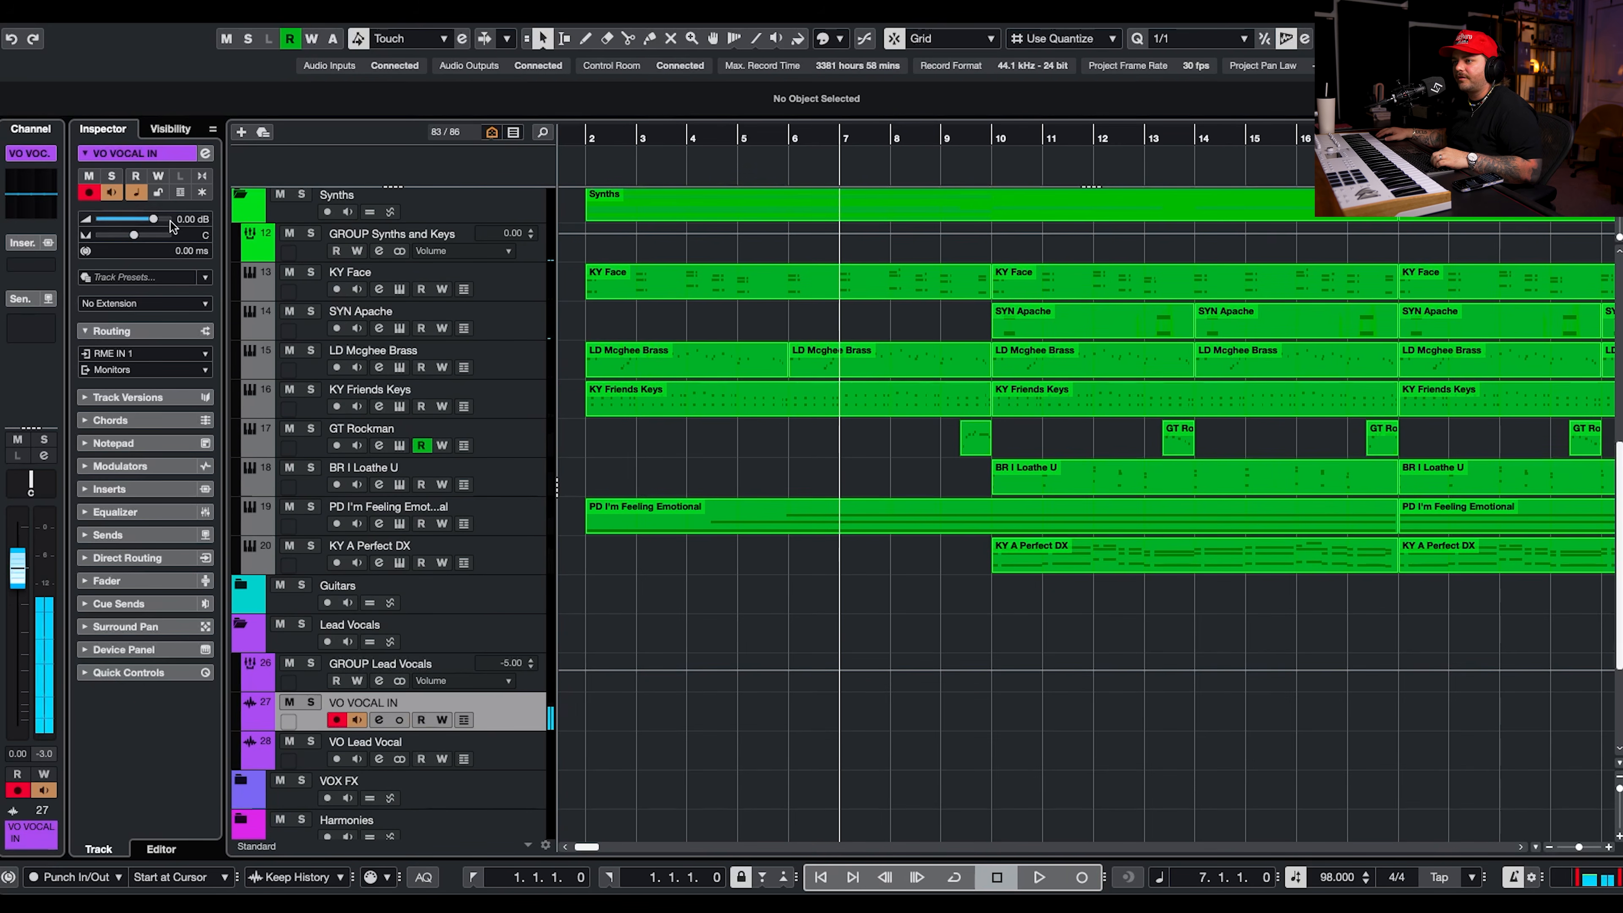
left_click(171, 221)
left_click(379, 719)
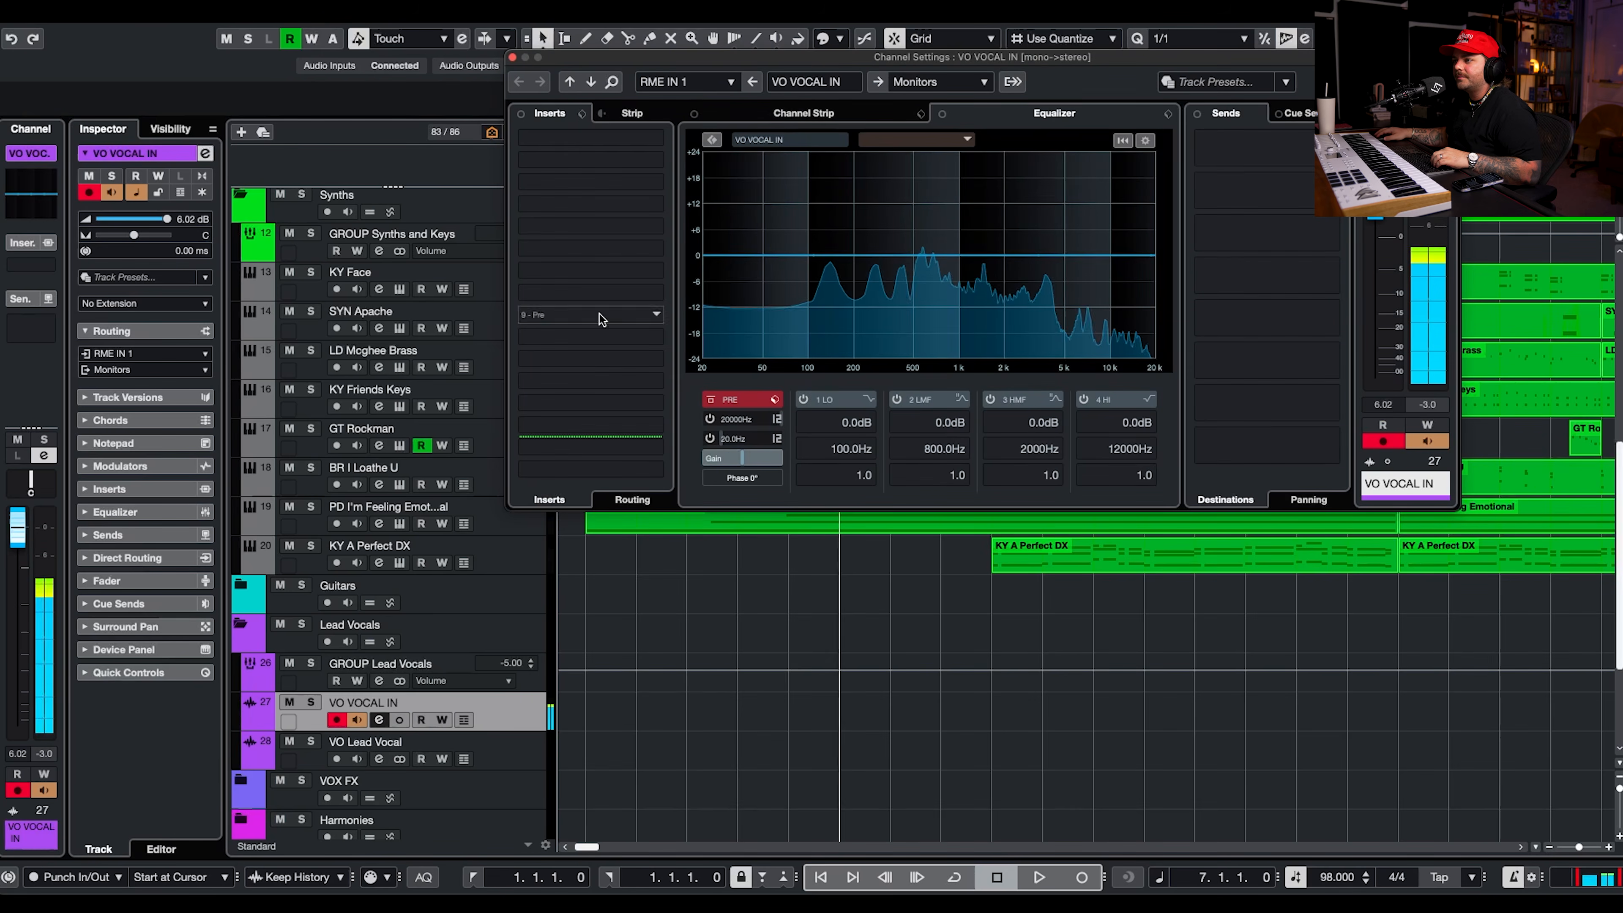
left_click(575, 142)
type("autotune")
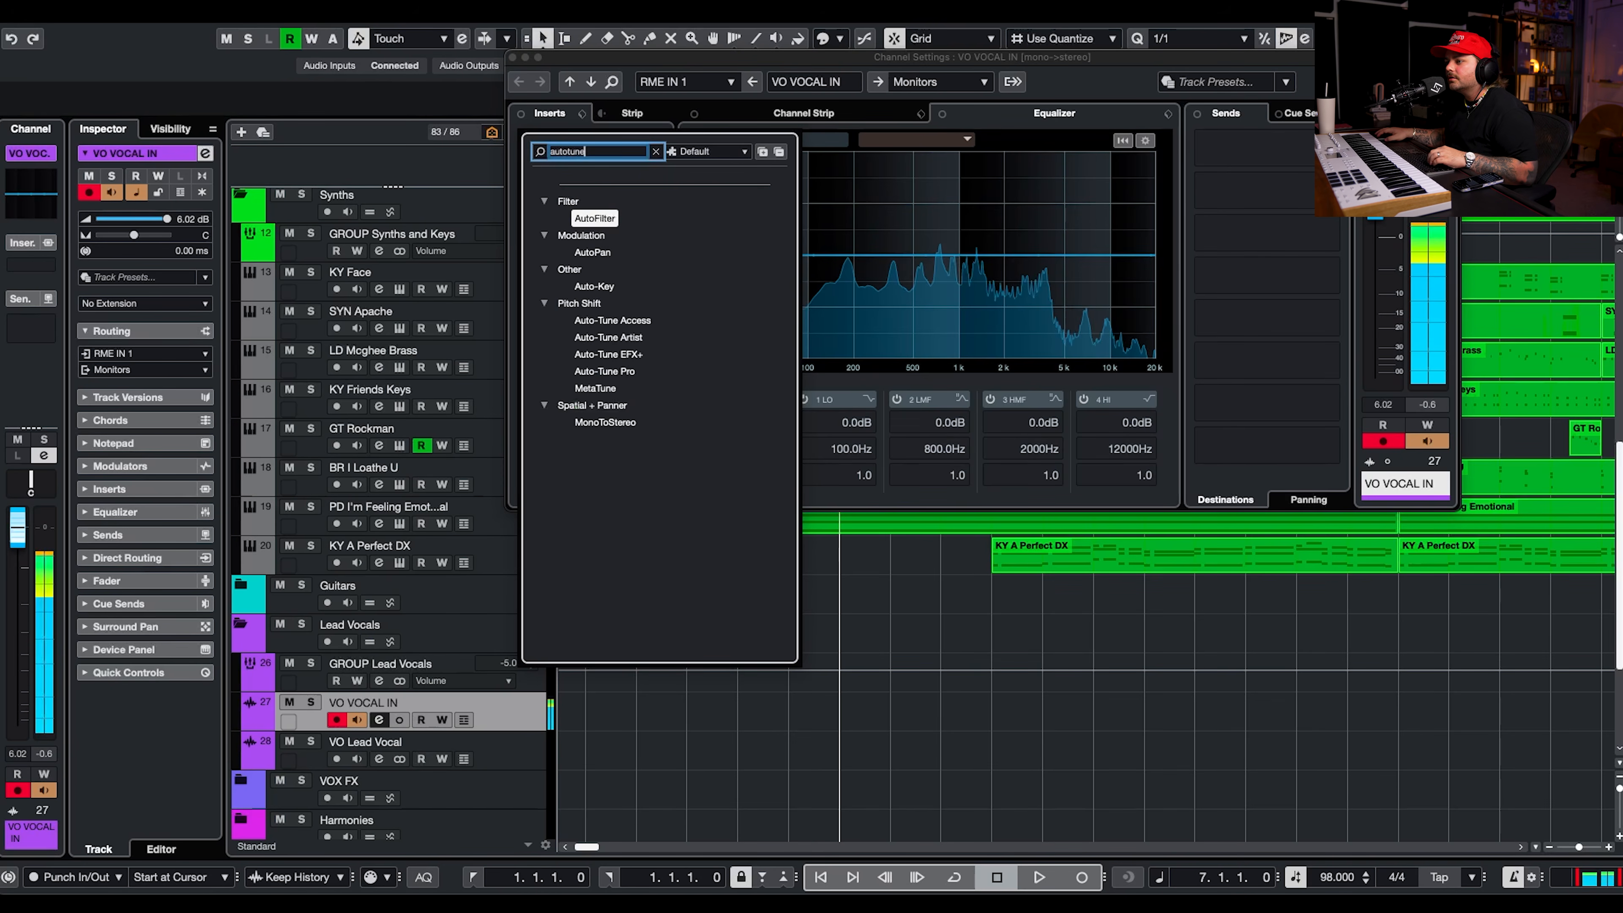
left_click(627, 340)
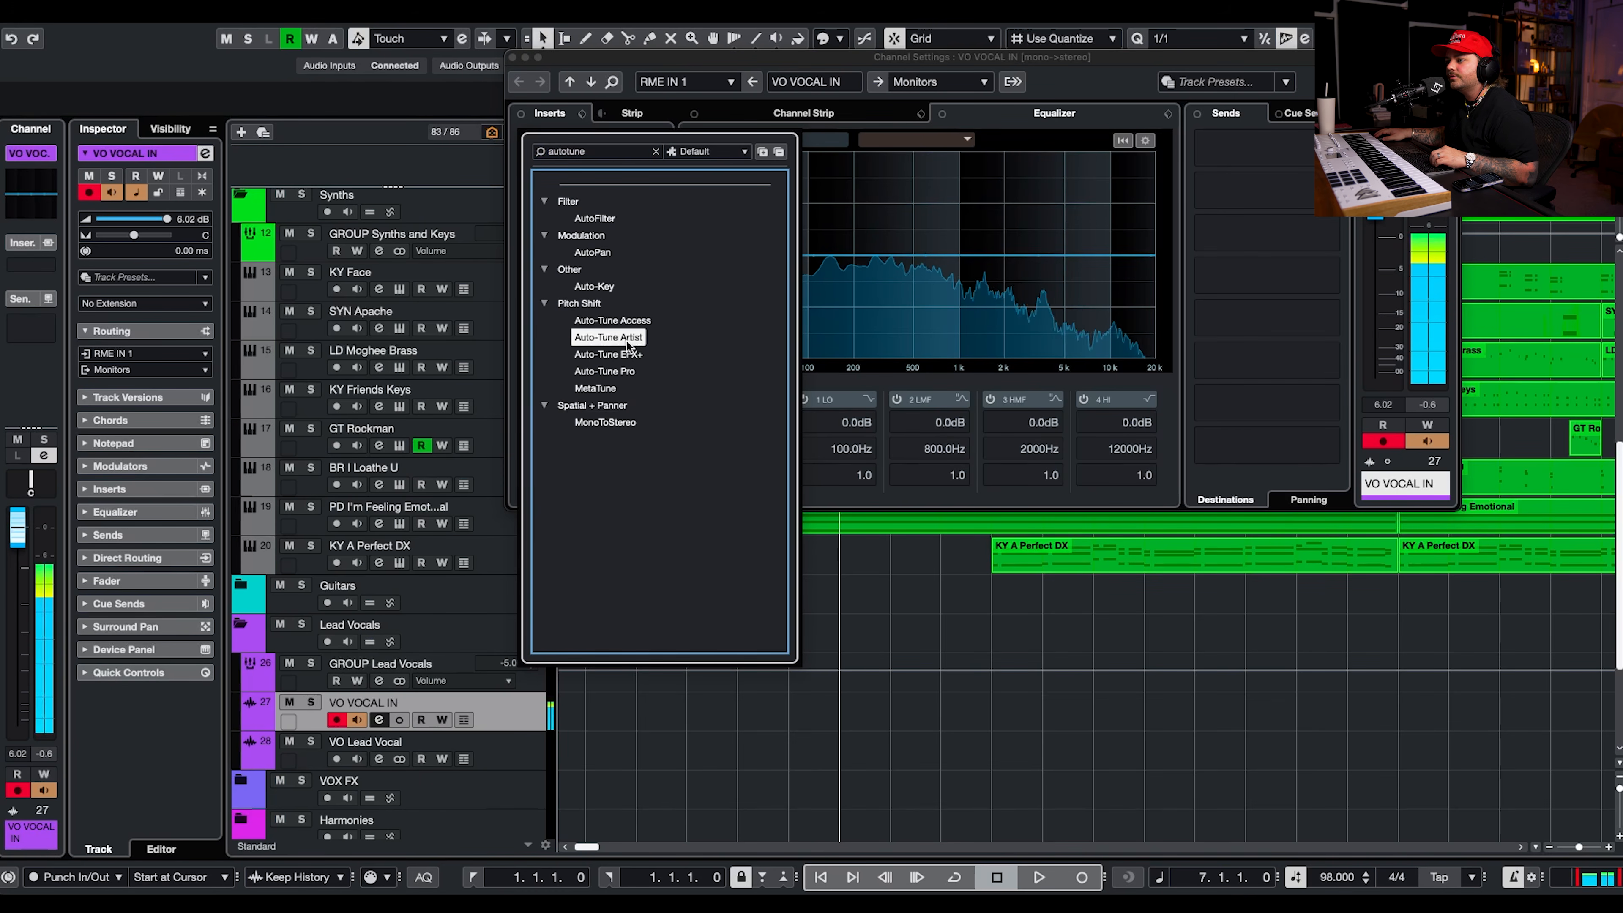
key("Return")
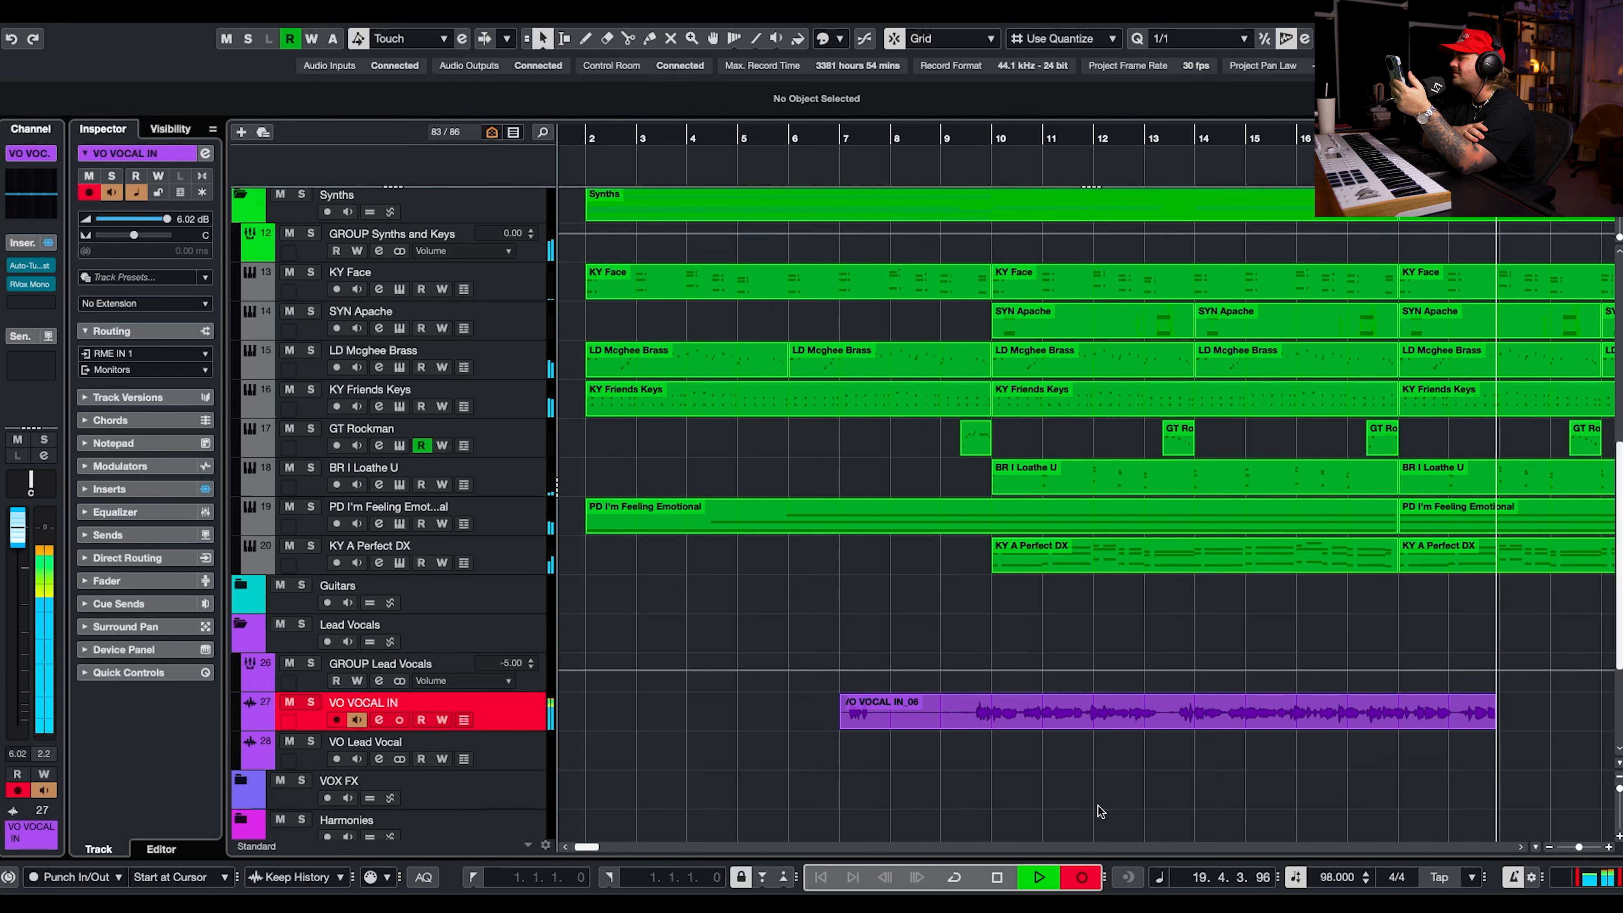
End the new vocal recording and open the take for VariAudio pitch editing.
key("space")
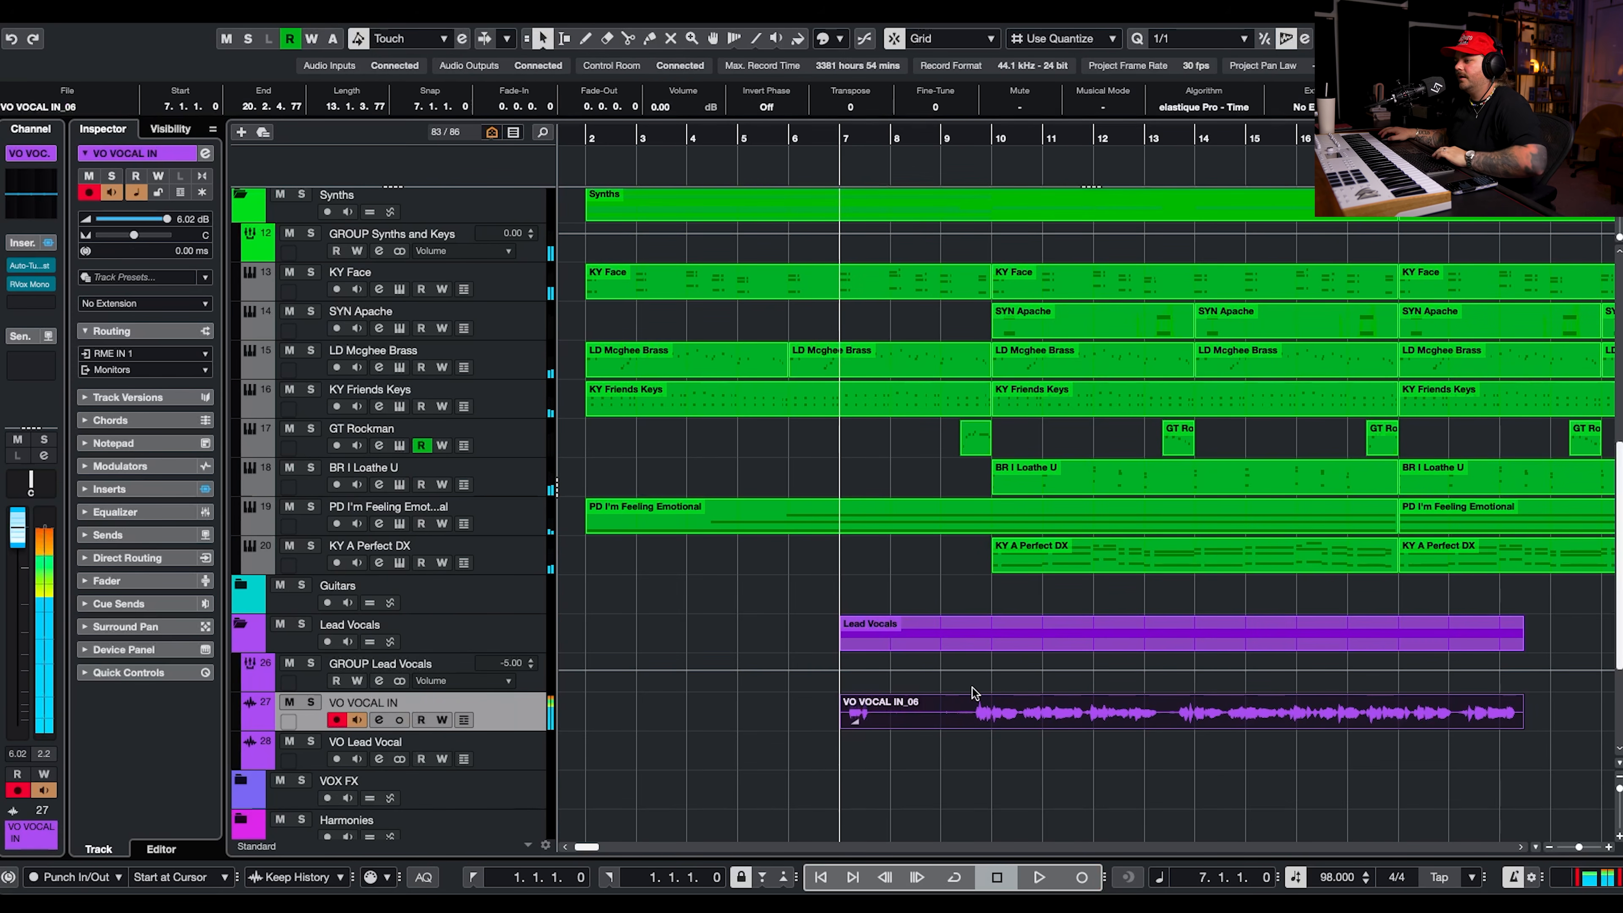
double_click(1171, 705)
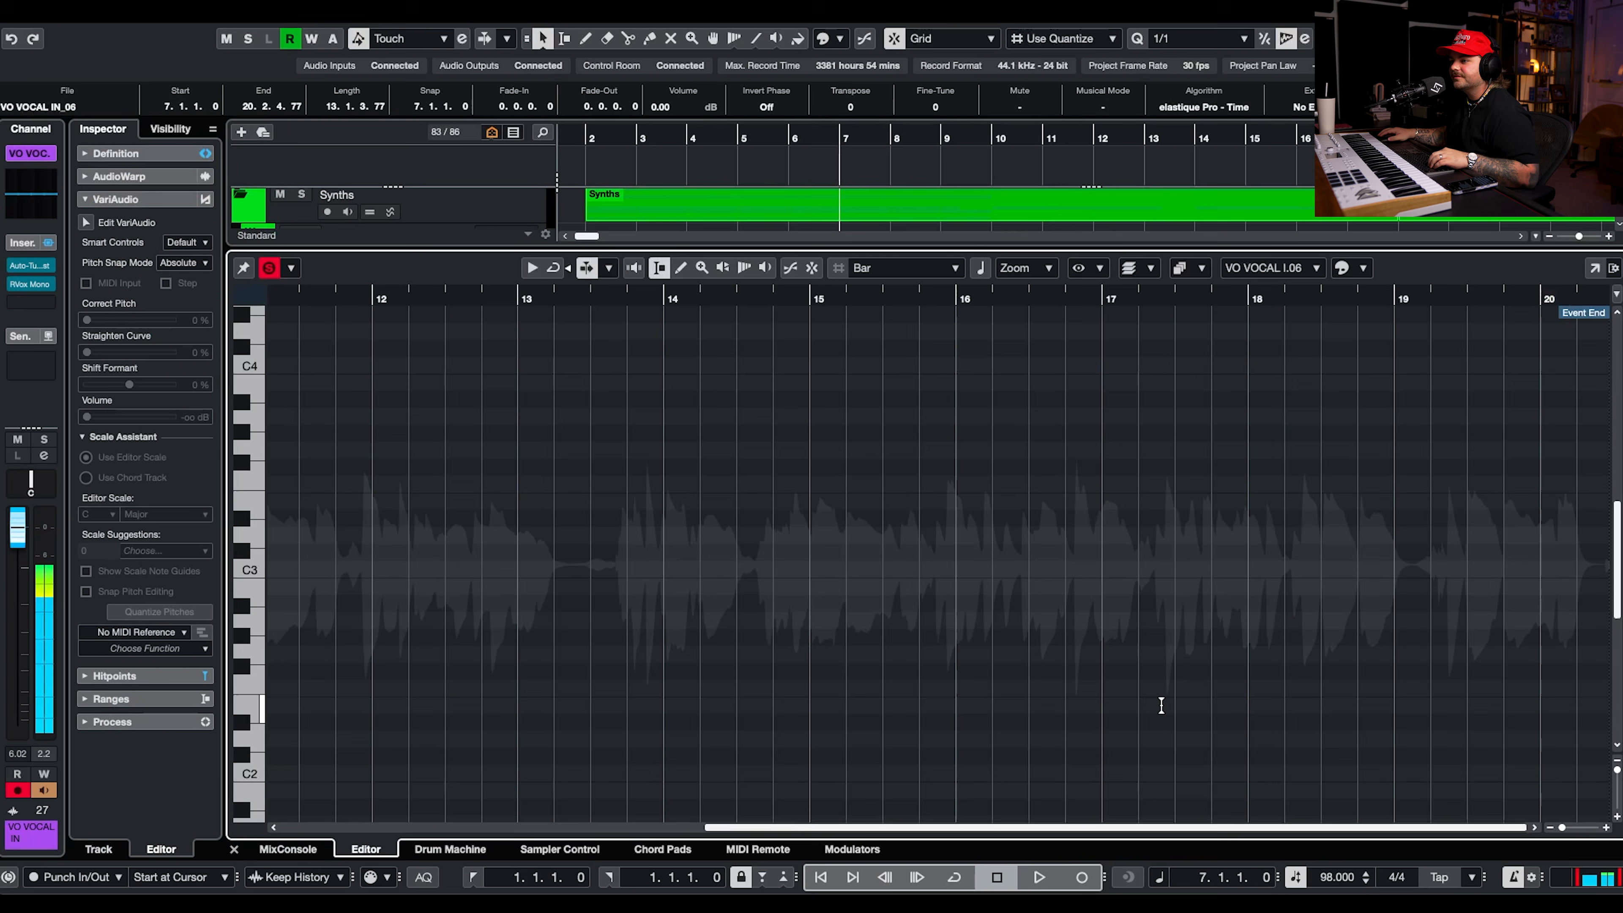
left_click(85, 222)
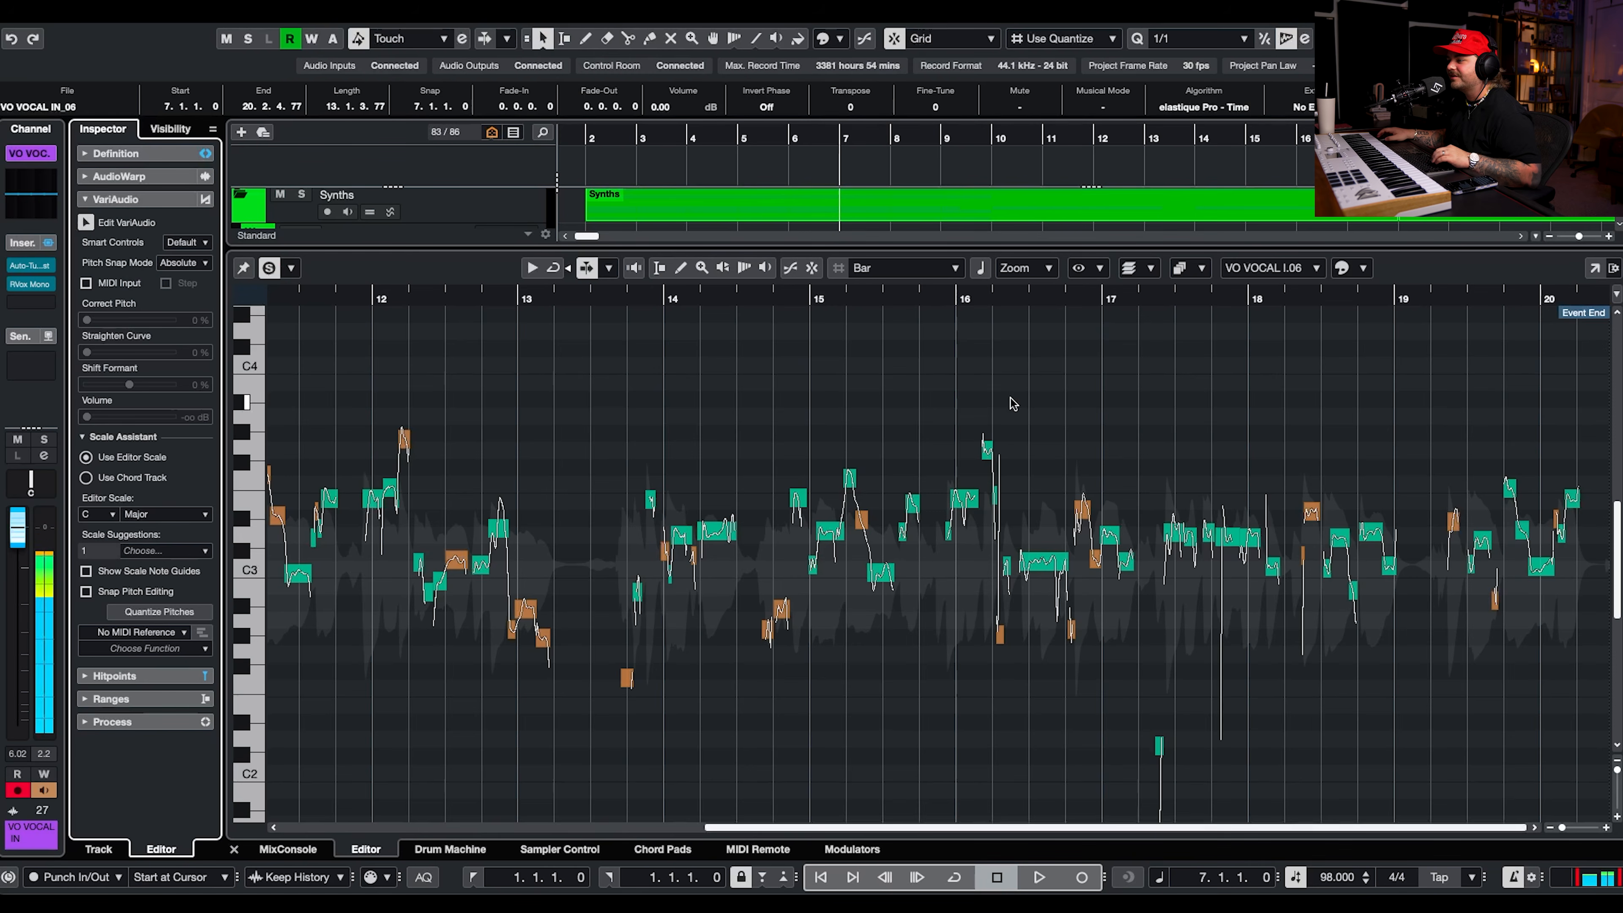
Apply full pitch correction and 20 % curve straightening to all sung segments from just before bar 10 to the end.
scroll(1068, 412, "down", 3)
left_click_drag(530, 388, 1610, 754)
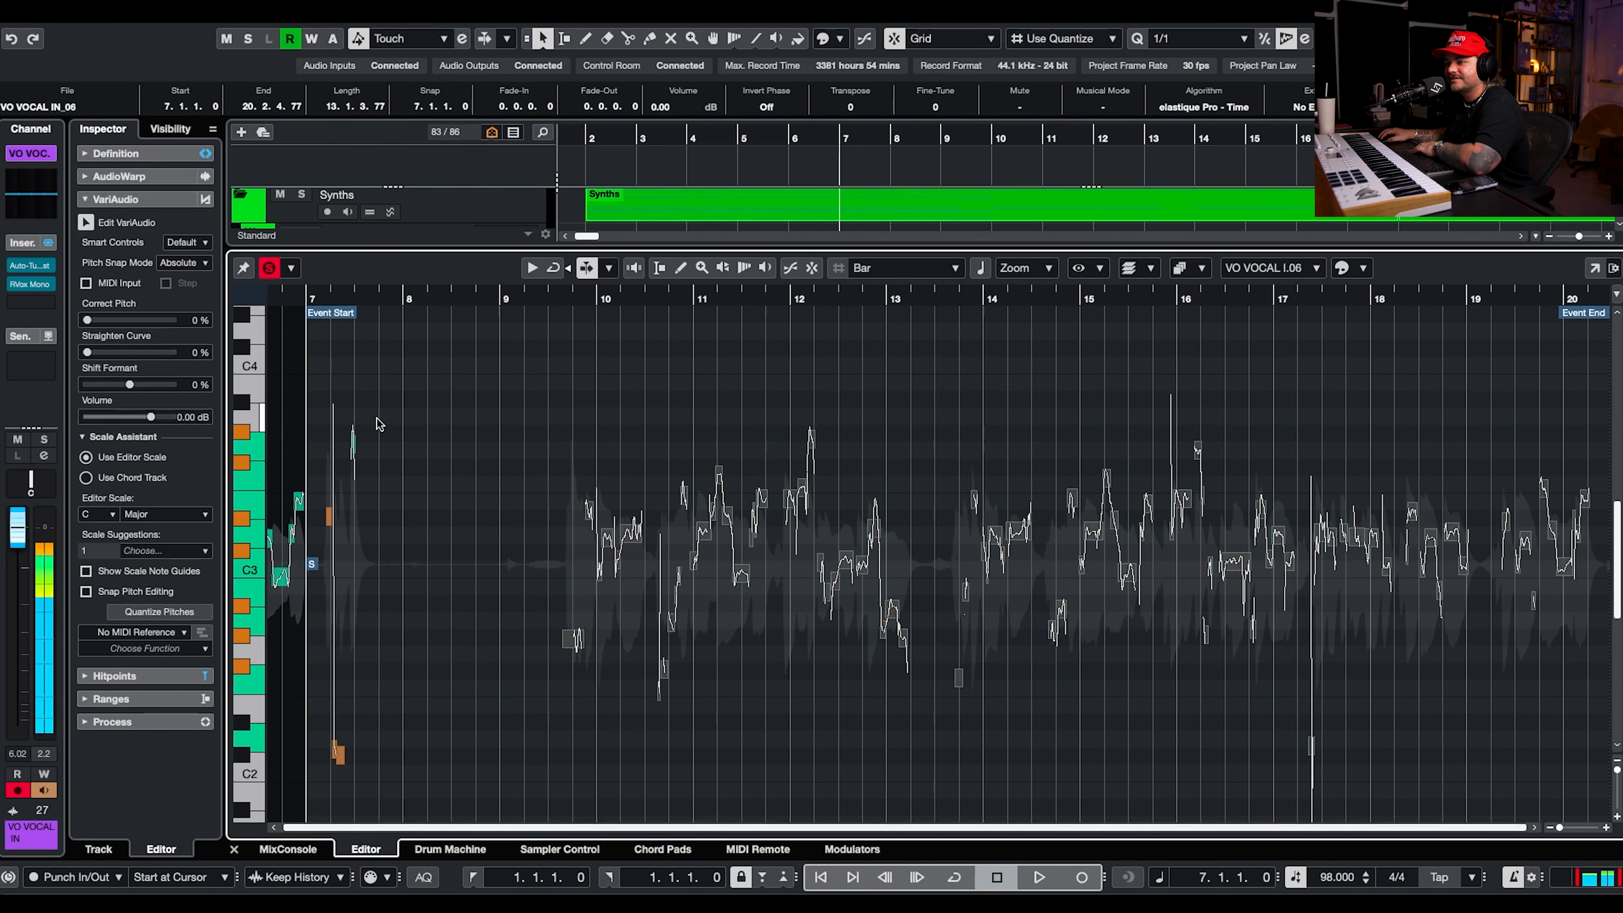
left_click_drag(163, 324, 173, 322)
Audition the vocal soloed and move the first off-key segments around bar 10 to A2, E3 and C3.
left_click(551, 298)
scroll(562, 580, "up", 5)
left_click(563, 581)
left_click_drag(620, 601, 567, 681)
key("Up")
key("space")
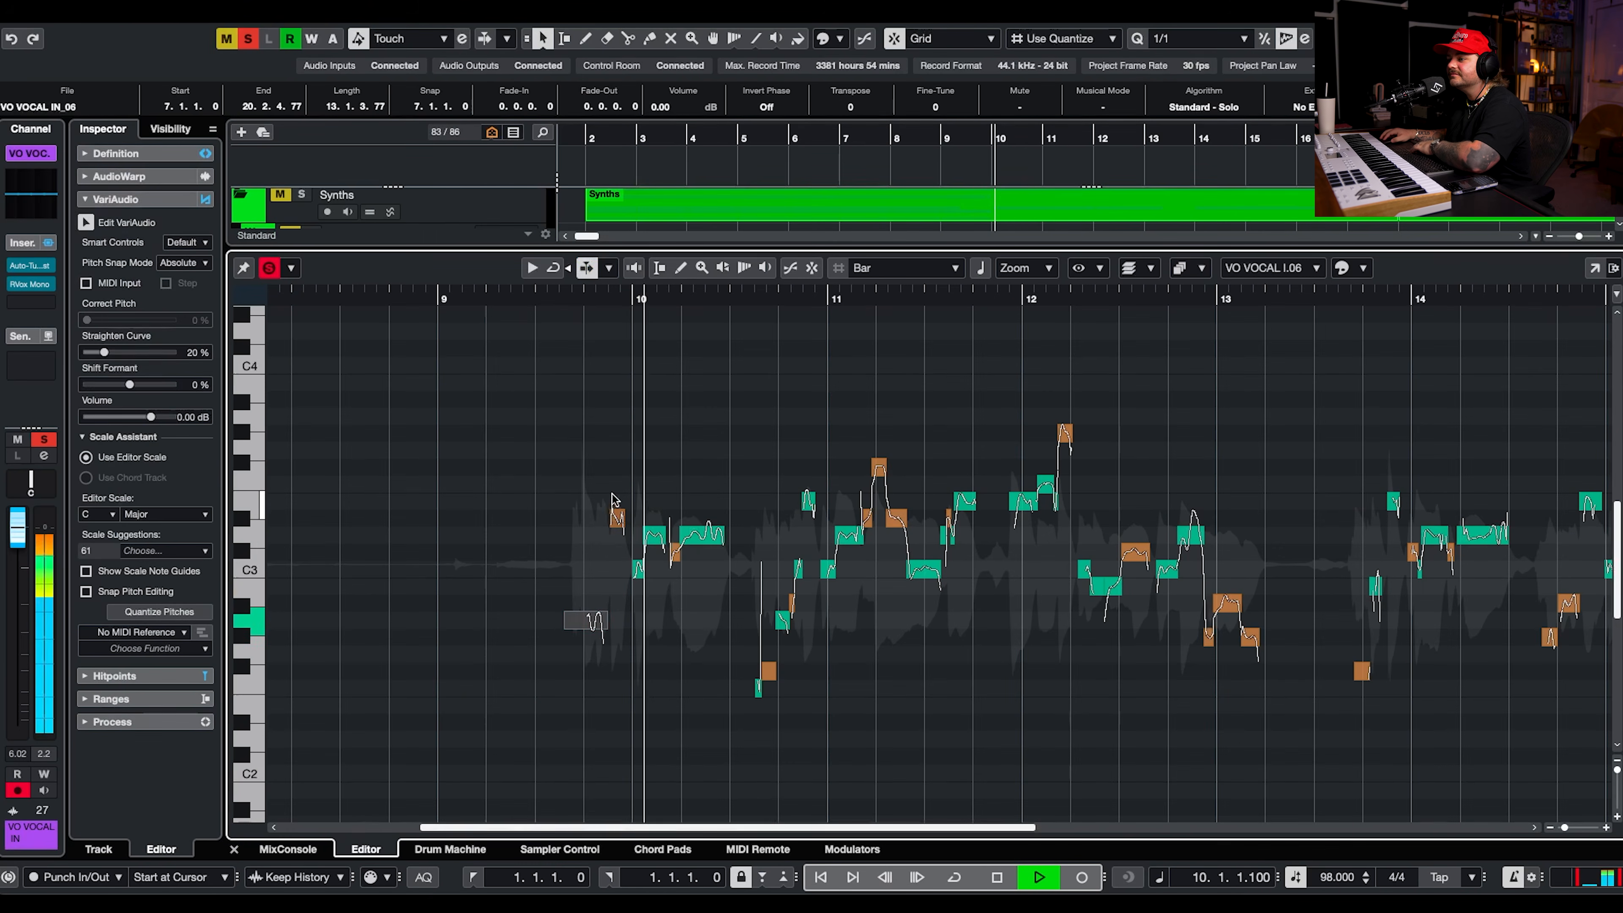
key("Right")
key("Down")
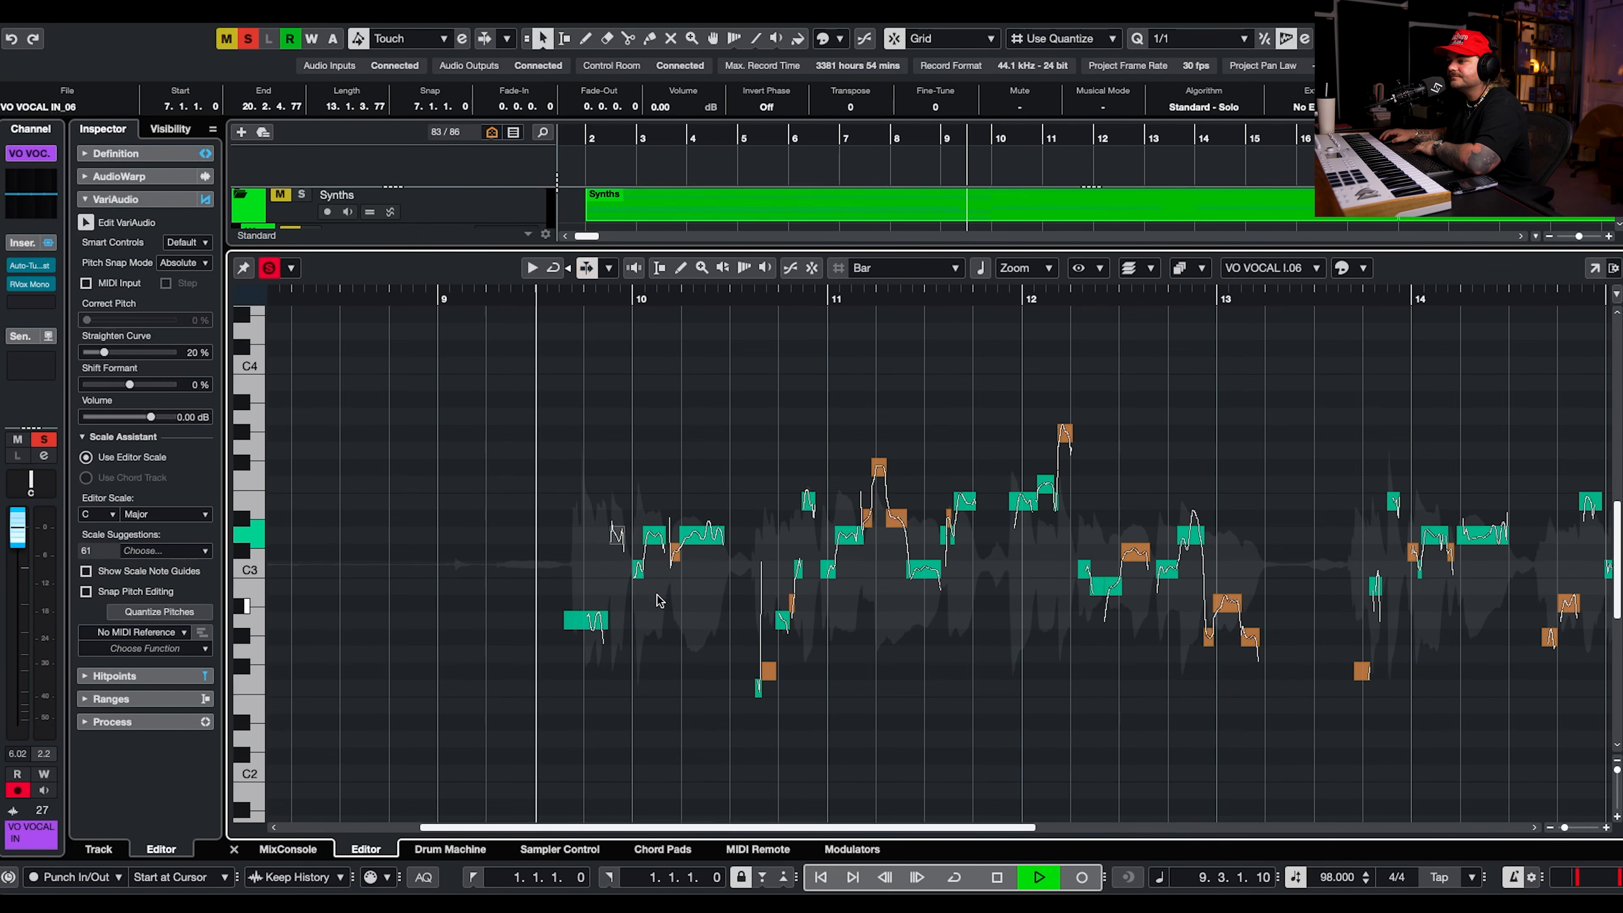
left_click_drag(675, 552, 616, 503)
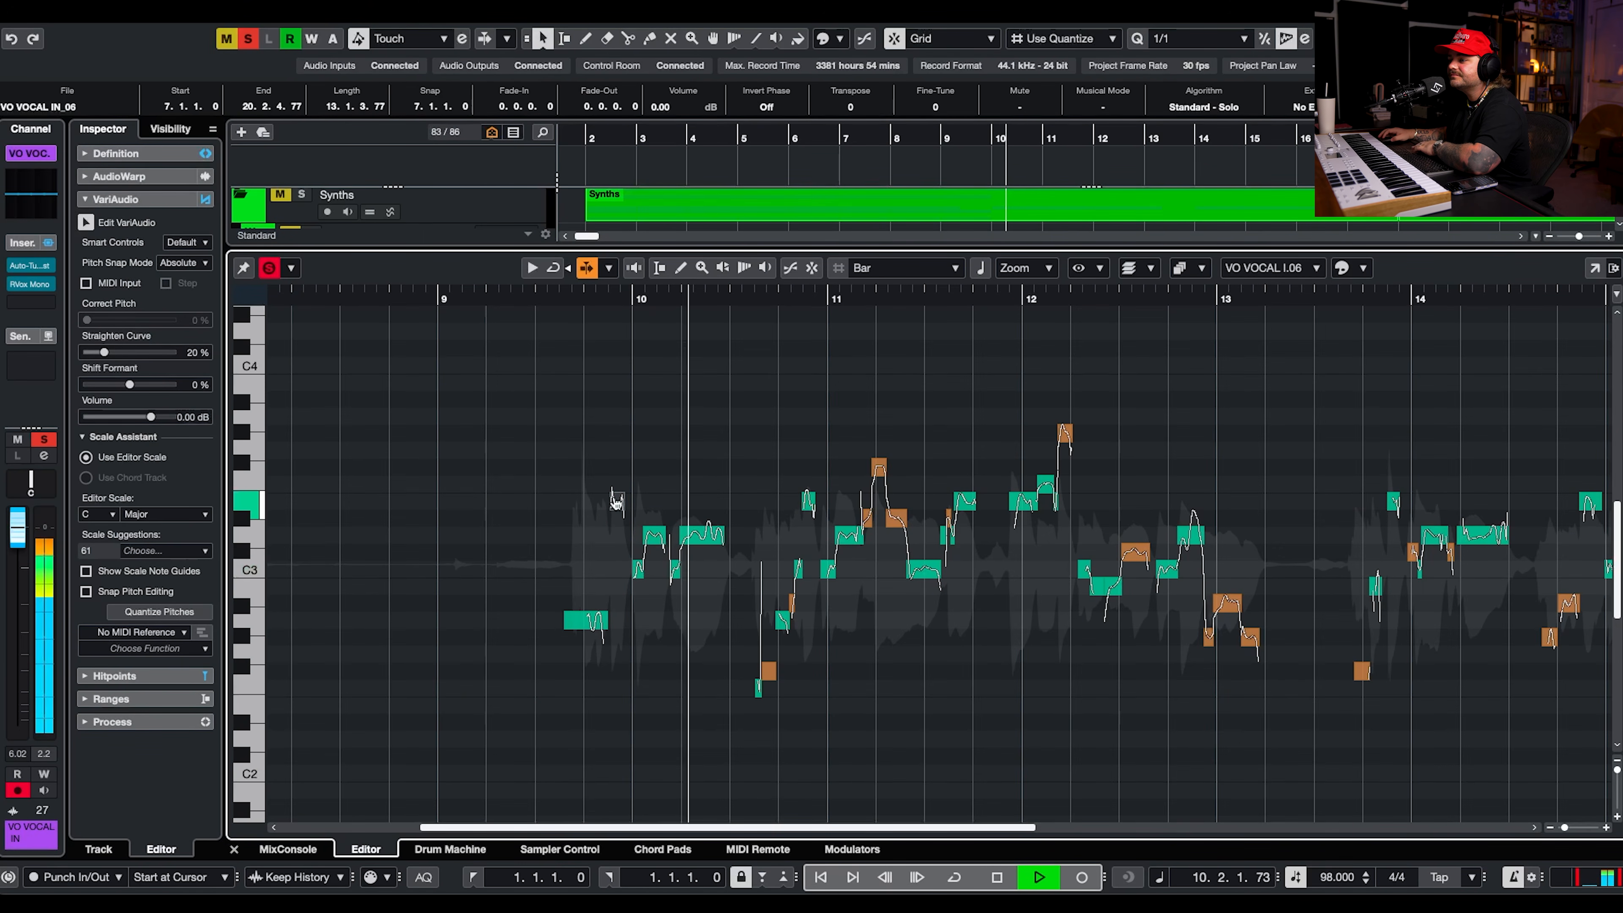
Shift the off-key vocal notes from the end of bar 10 through 11.2 by a semitone to F2, A2, E3 and F3.
left_click_drag(766, 665, 768, 685)
left_click(791, 603)
key("Down")
left_click_drag(855, 447, 854, 506)
key("Down")
key("Up")
Replay from bar 11 and lower the high vocal note just before 12.2 by one semitone to G3.
left_click(822, 304)
left_click_drag(1012, 412, 1171, 446)
key("Down")
key("space")
Split the vocal notes around the E3-to-C3 transition between 11.2 and 11.3 and set Correct Pitch to 100 % for that phrase.
scroll(906, 548, "up", 2)
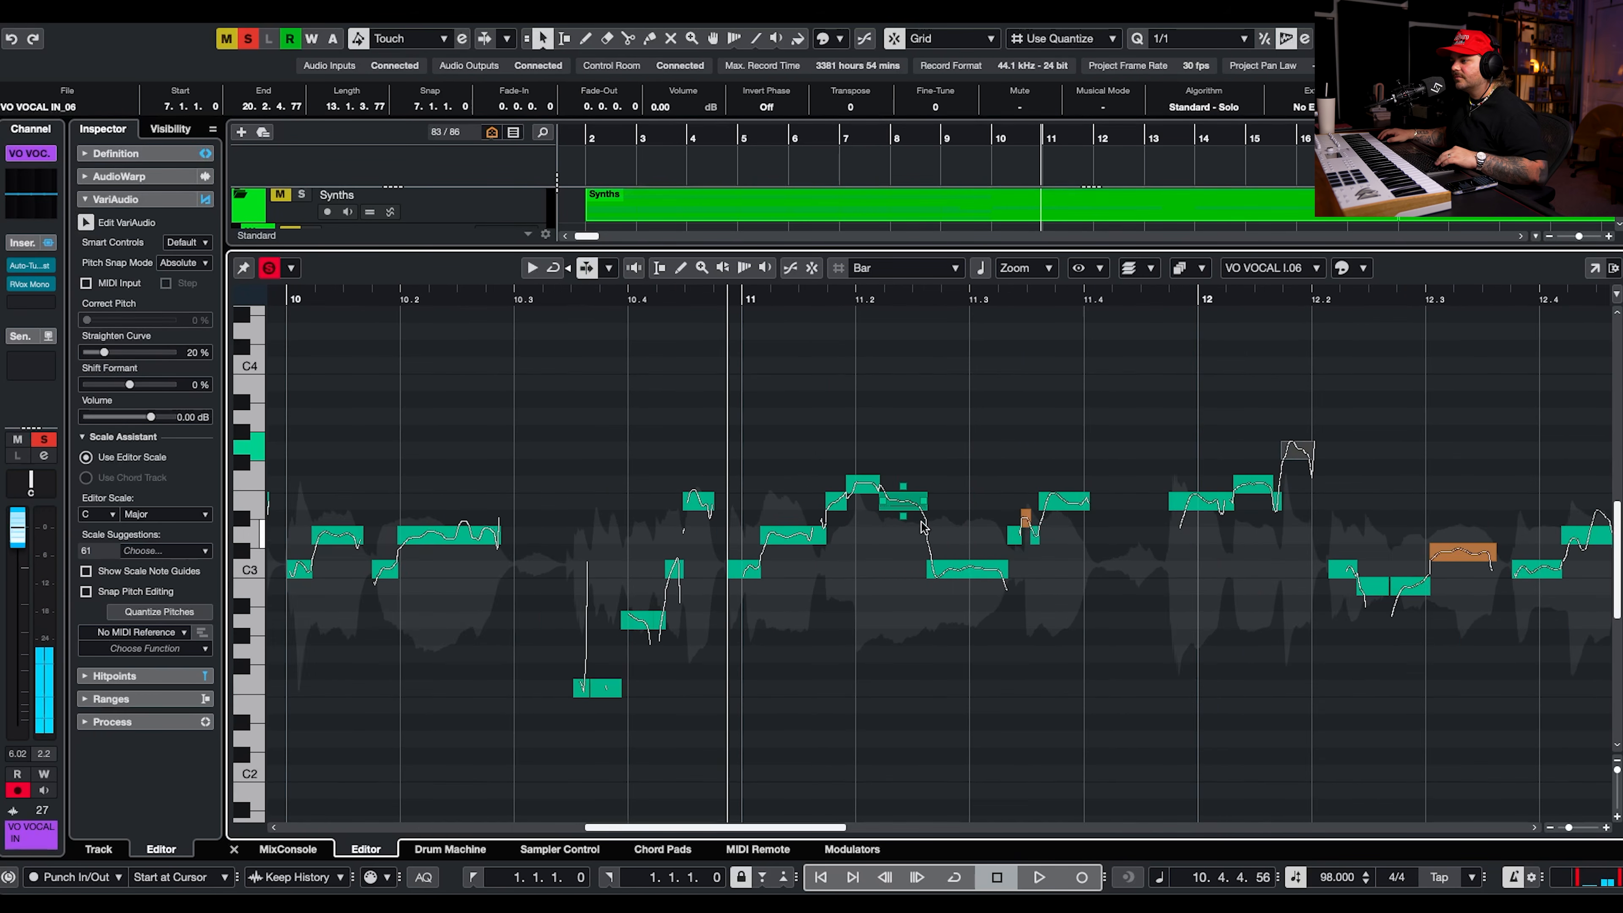
scroll(923, 518, "up", 2)
left_click(899, 507)
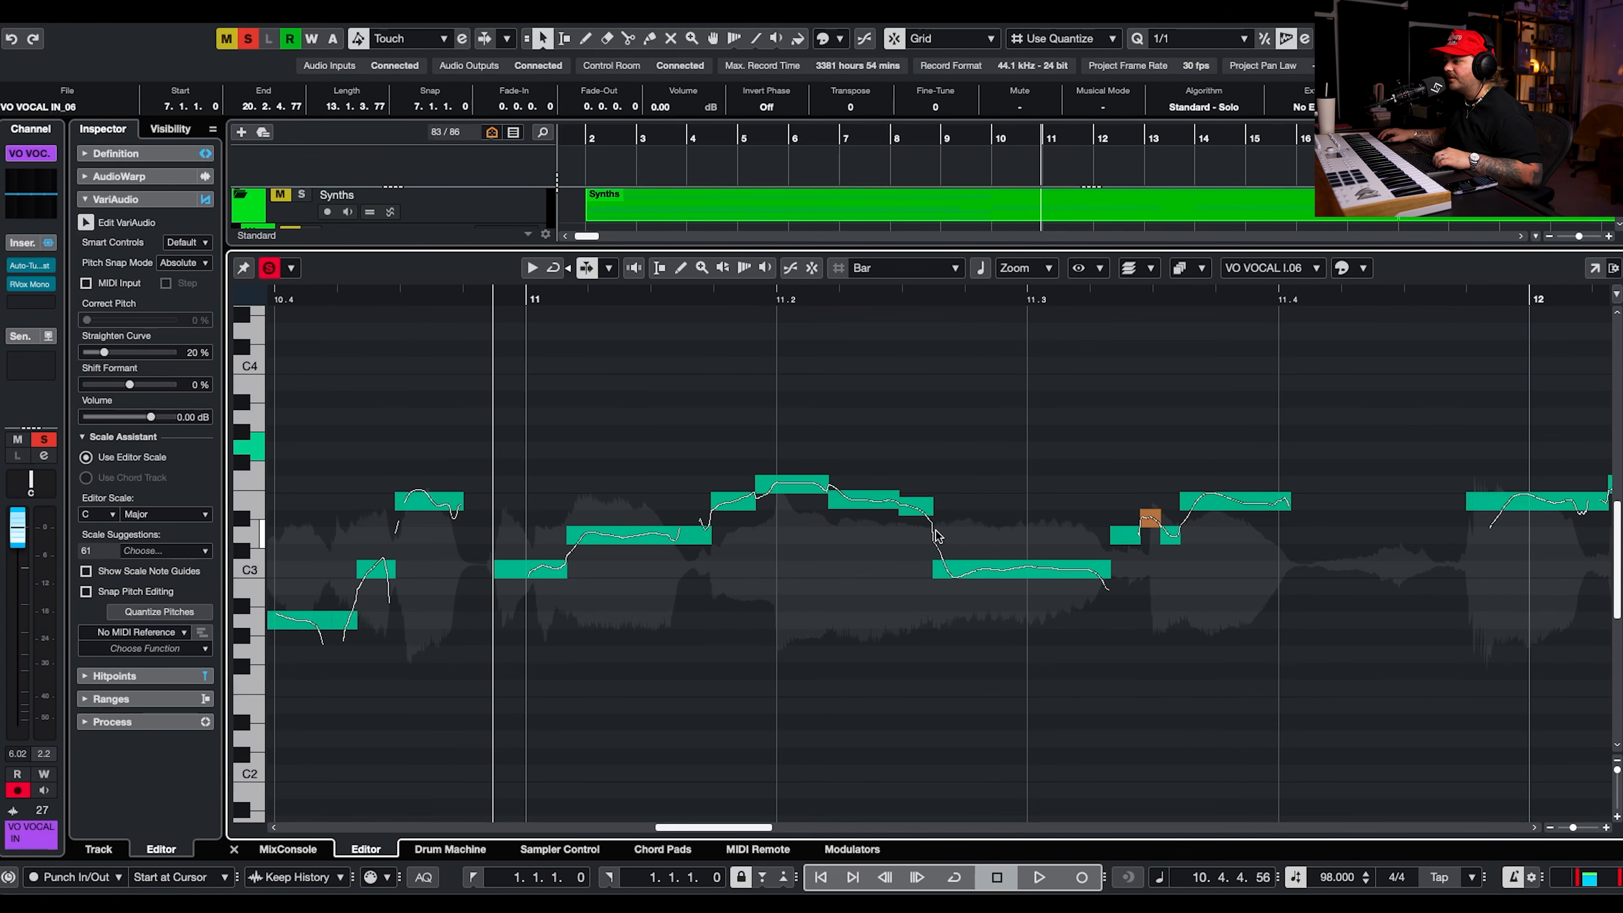
left_click(959, 575)
left_click_drag(953, 453, 653, 614)
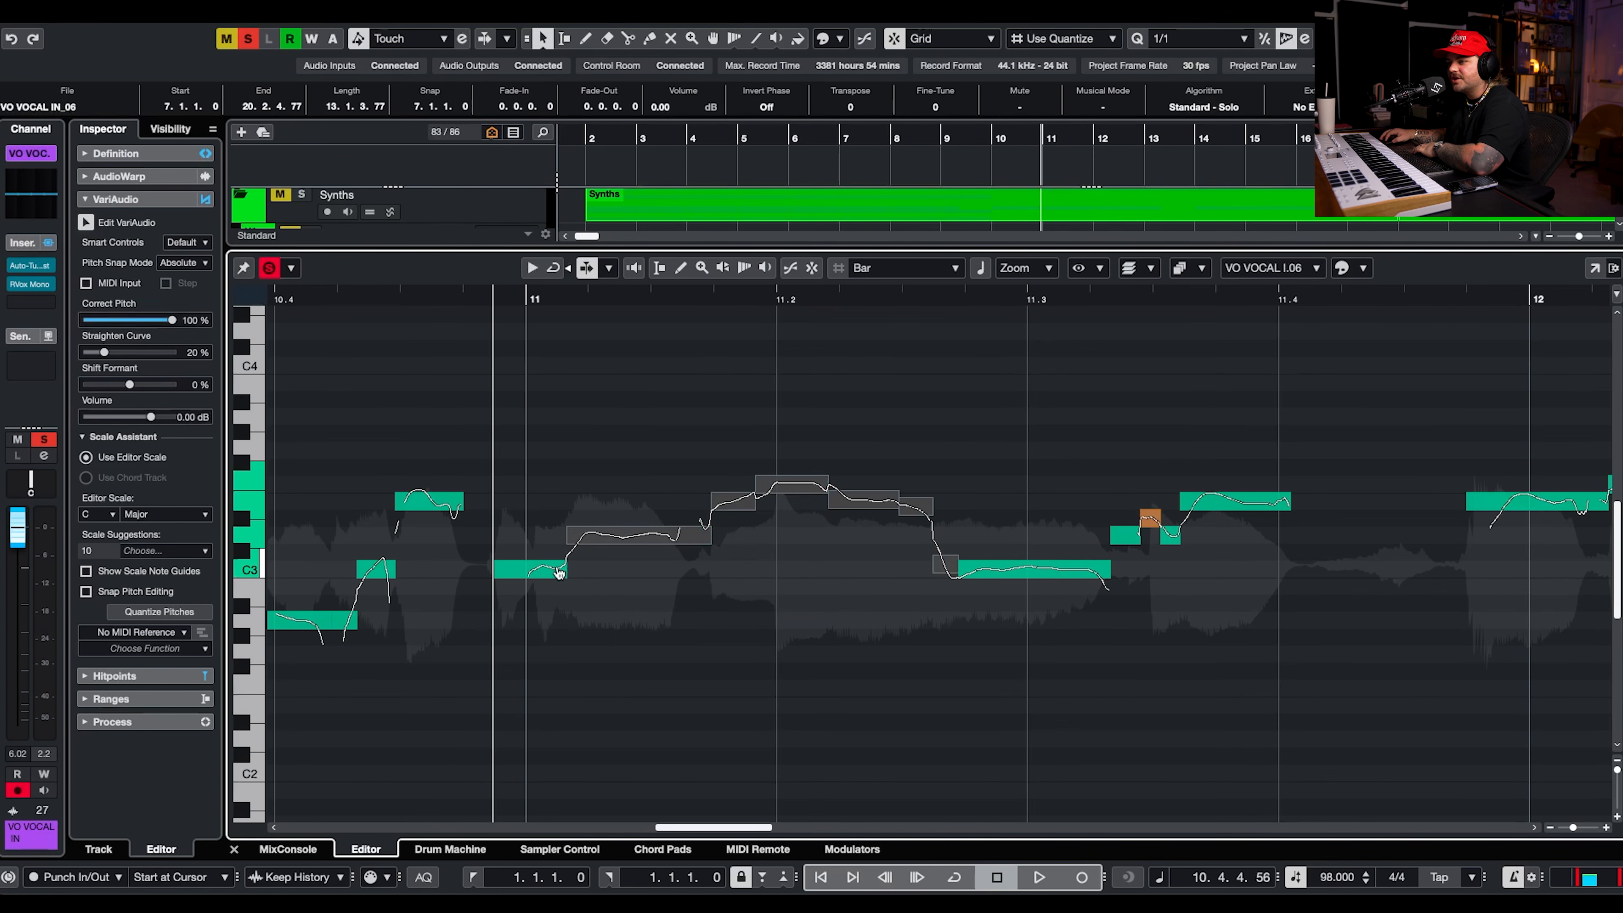
left_click_drag(118, 321, 179, 321)
Lower the split-off tail of the E3 note by two semitones to D3.
left_click_drag(925, 445, 897, 551)
key("Down")
key("Down")
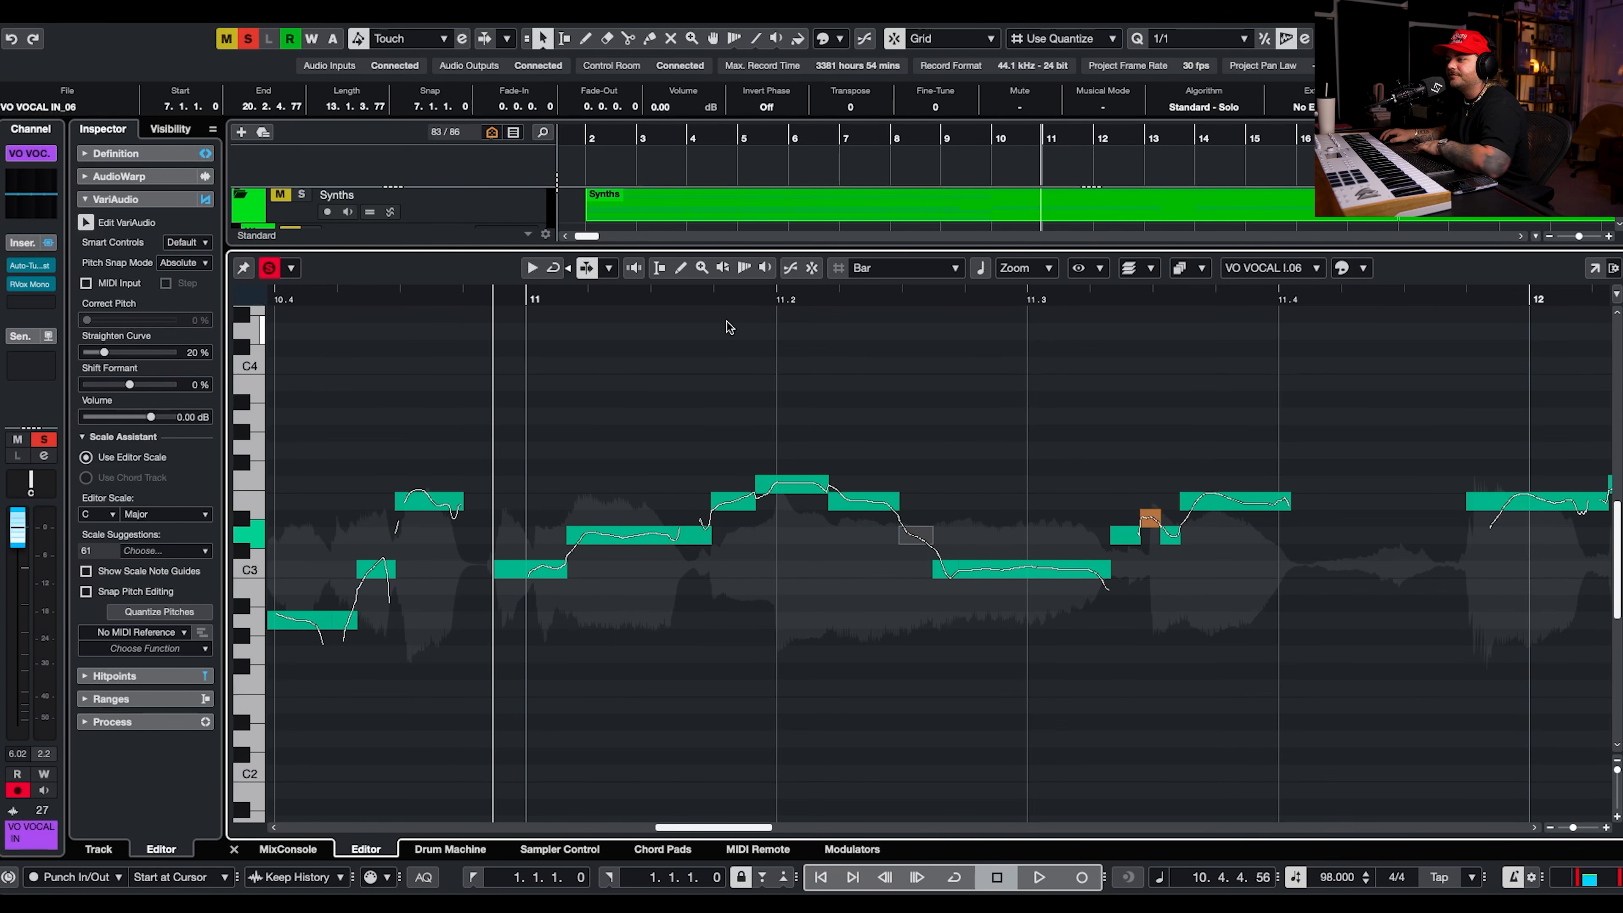
Lower the off-key vocal notes before 11.4, after bar 12 and at 12.3 to D3, E3 and C3 while replaying the phrase.
key("space")
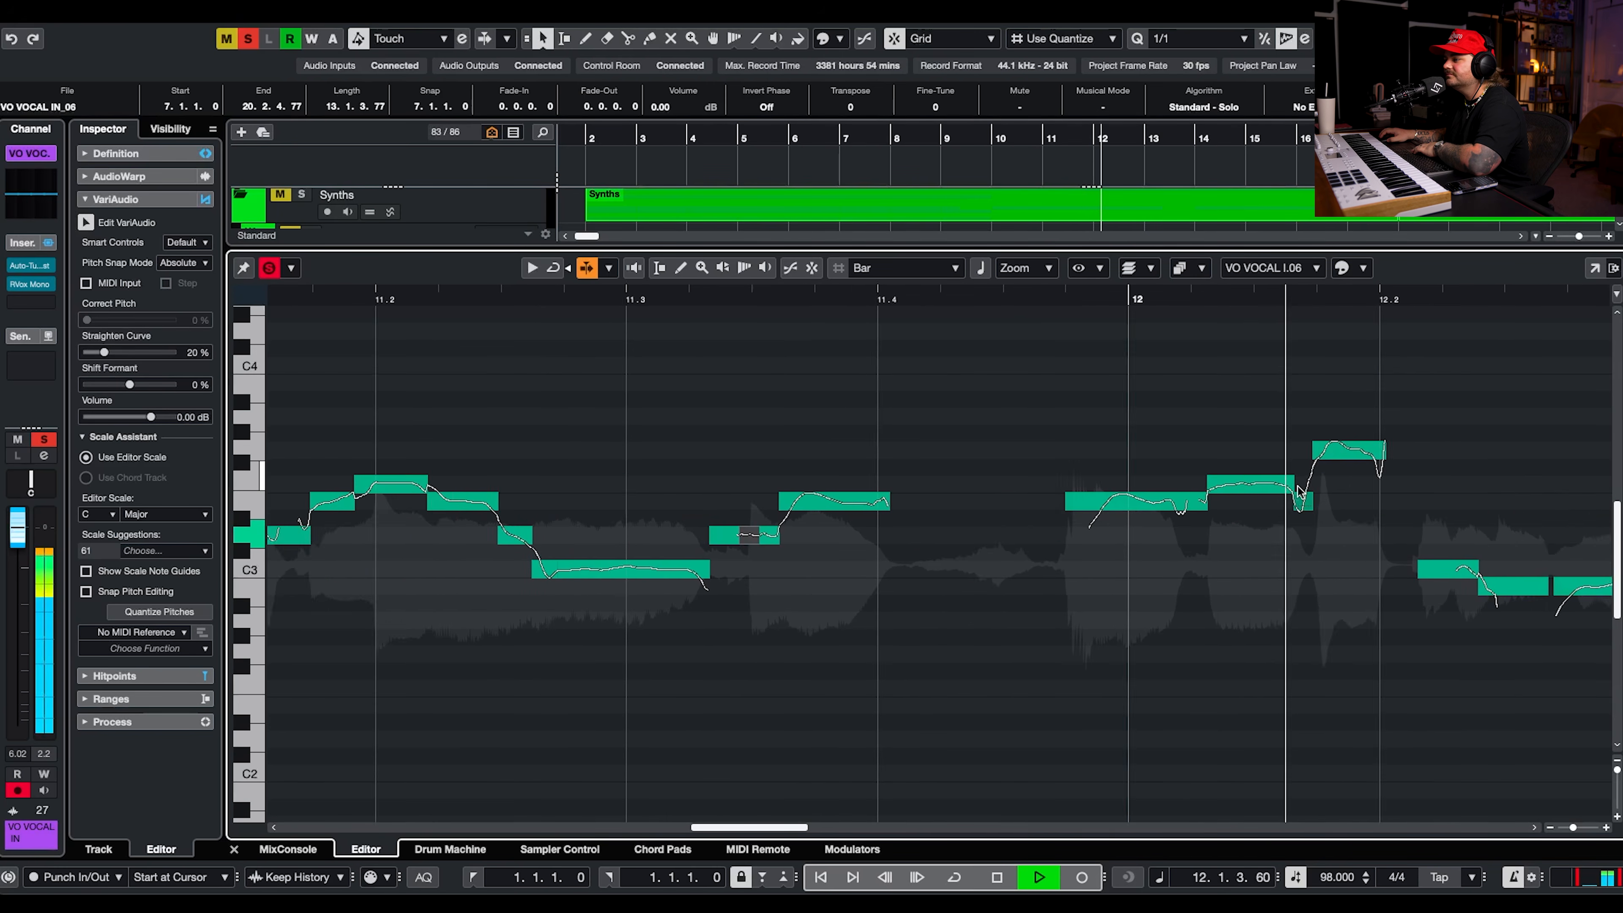
left_click(840, 300)
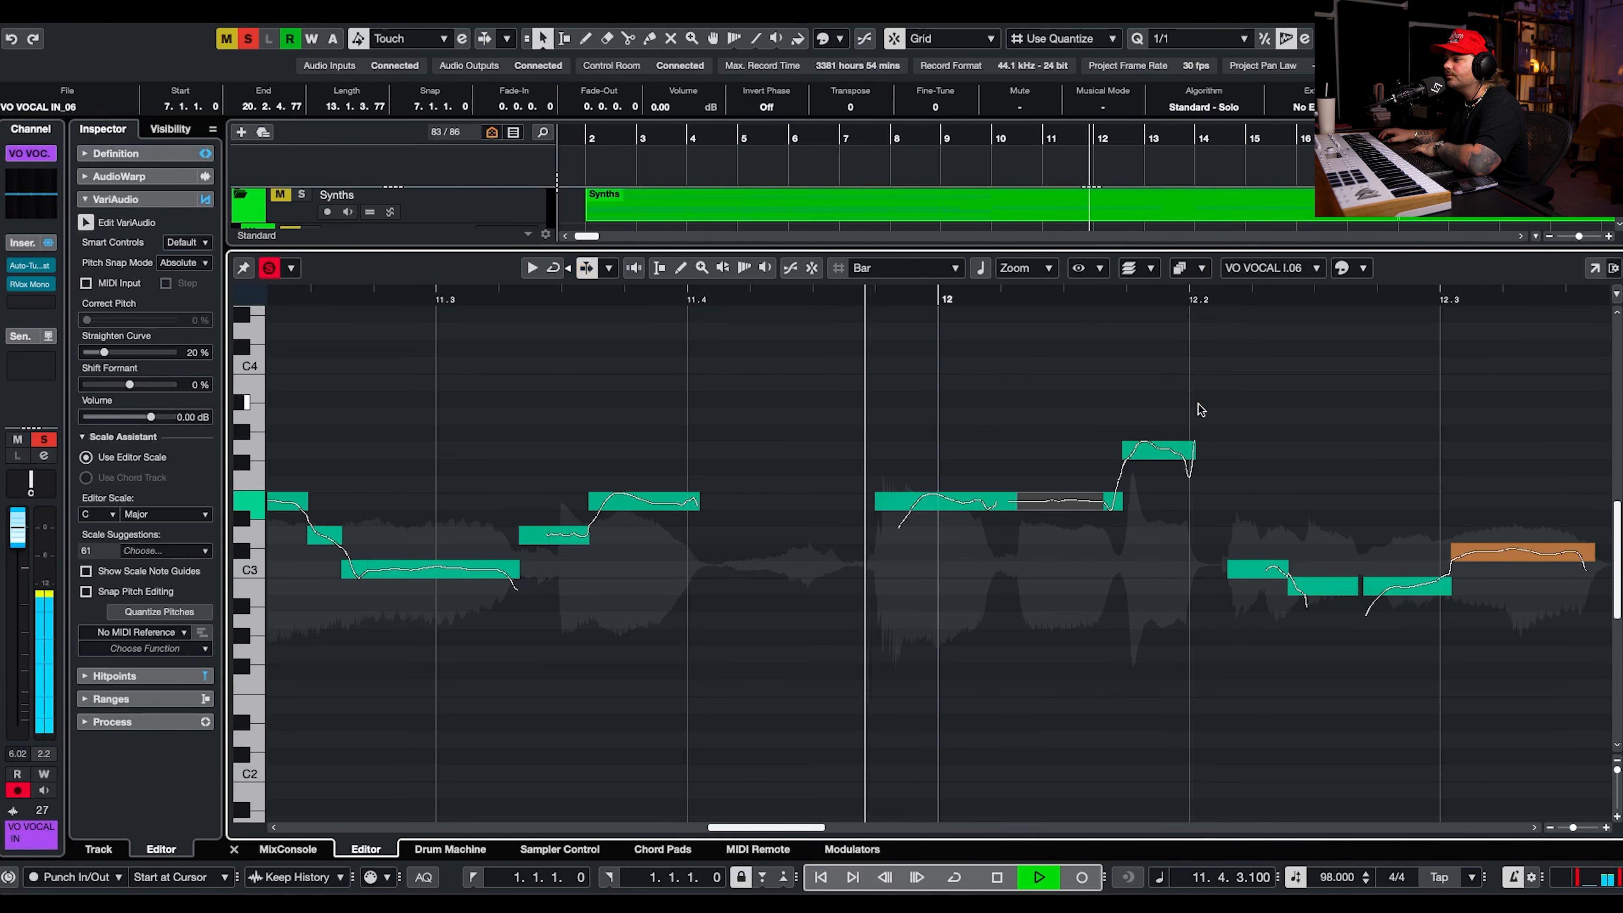
left_click_drag(1466, 521, 1426, 567)
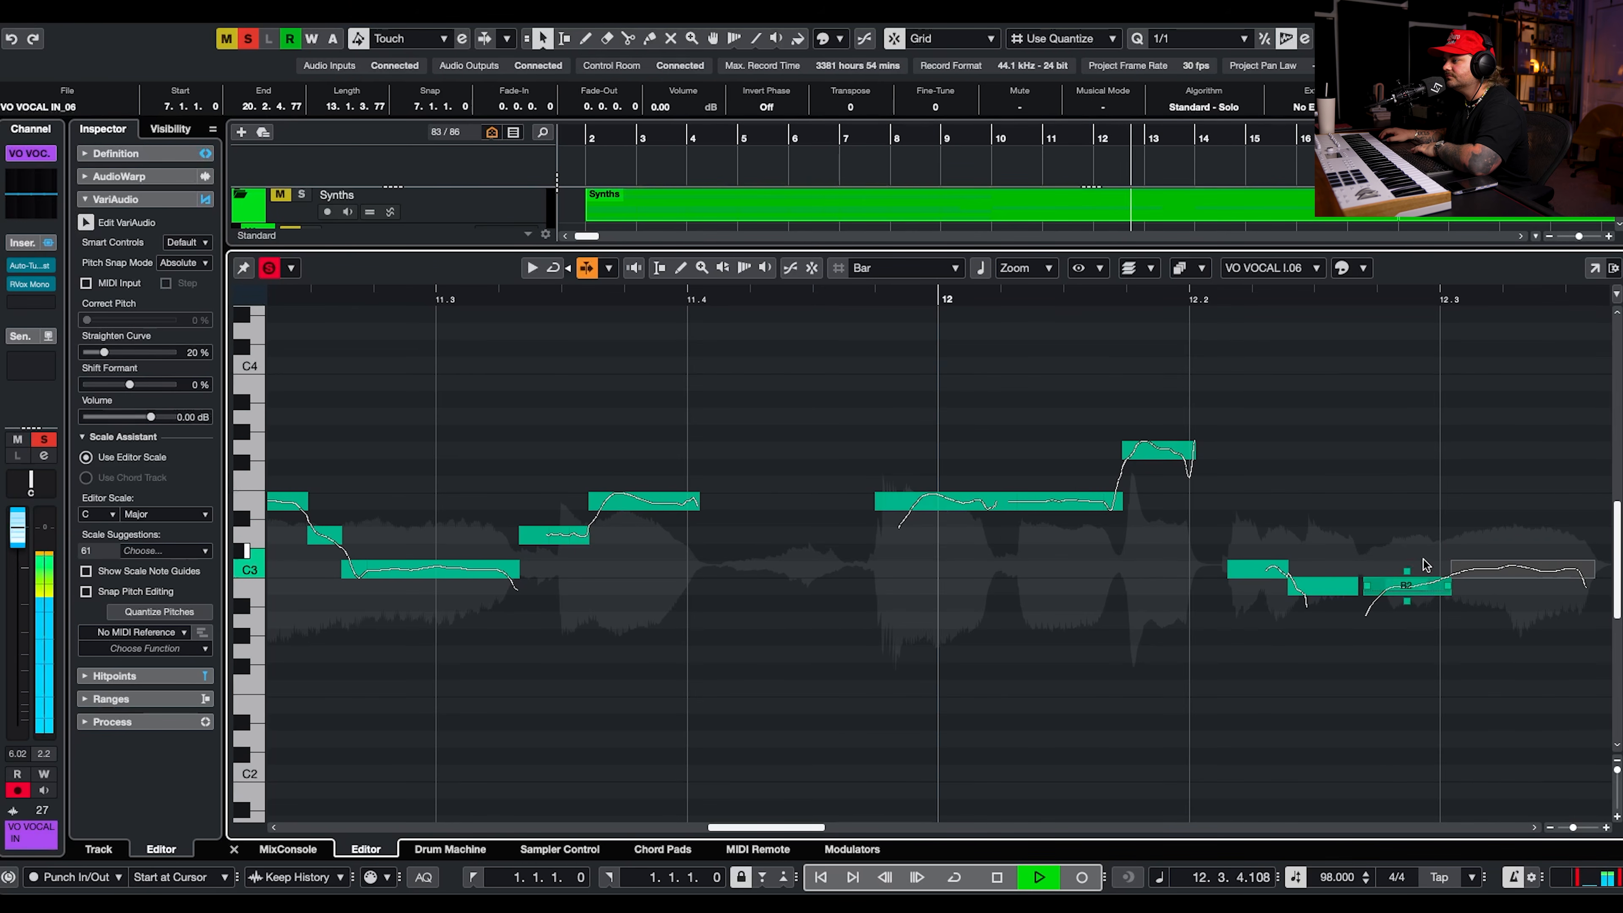
left_click(882, 303)
Raise the B2 notes after 12.2 to C3 and lower the three off-key notes around bar 13 to G2 and A2.
scroll(1097, 457, "down", 3)
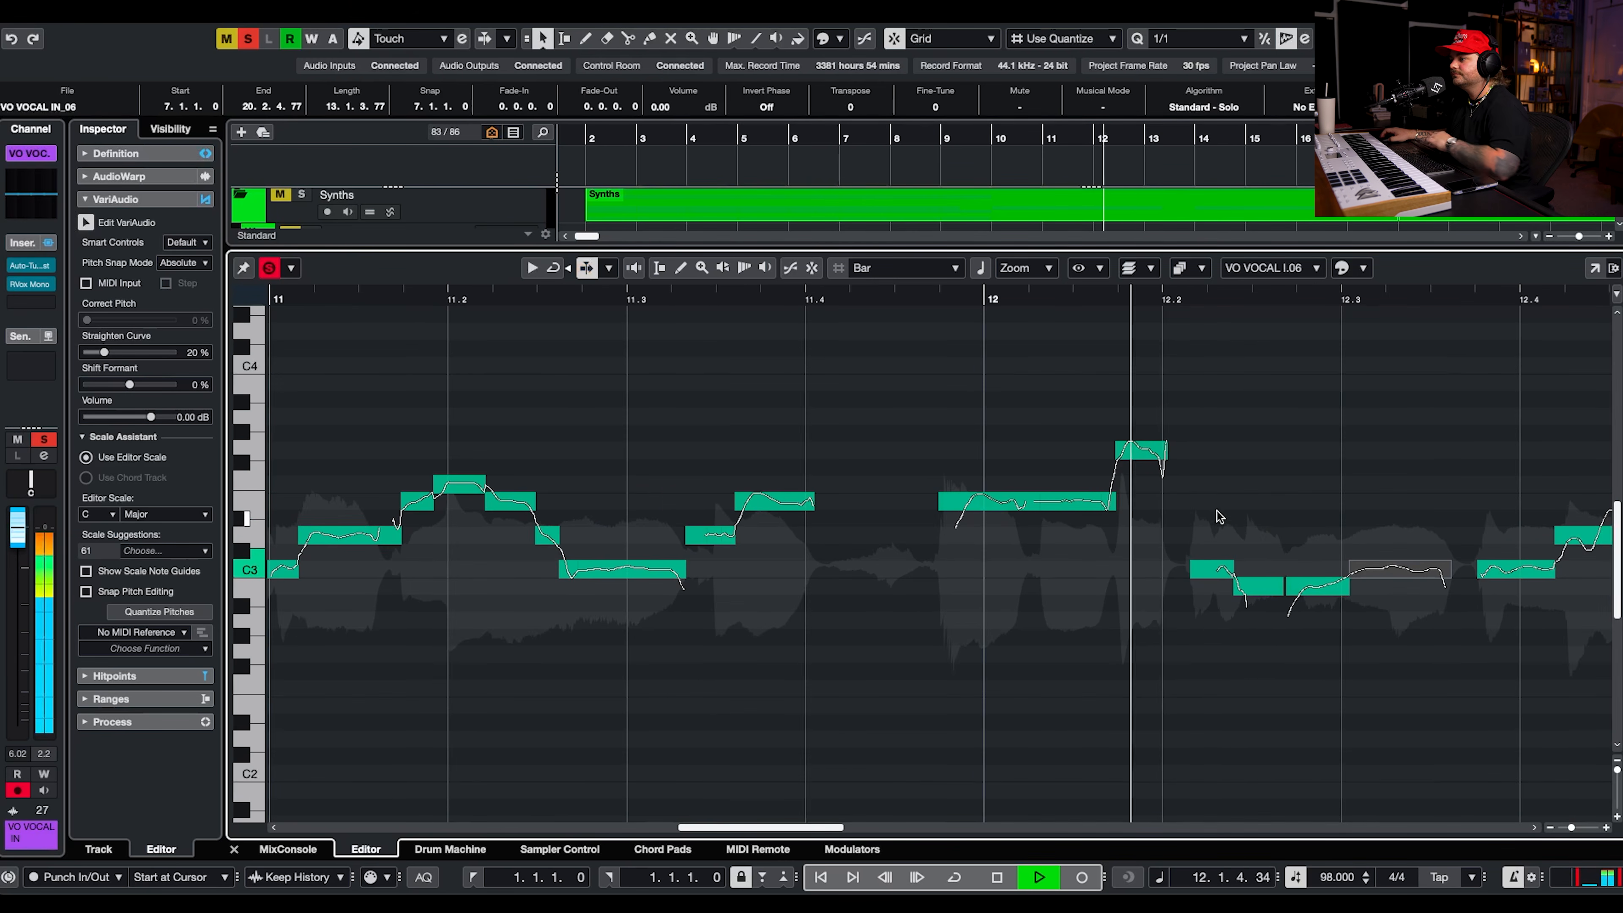
scroll(1213, 514, "right", 5)
scroll(1214, 514, "down", 1)
left_click_drag(953, 515, 1035, 581)
key("Up")
left_click(726, 300)
left_click_drag(1515, 528, 1503, 541)
key("Down")
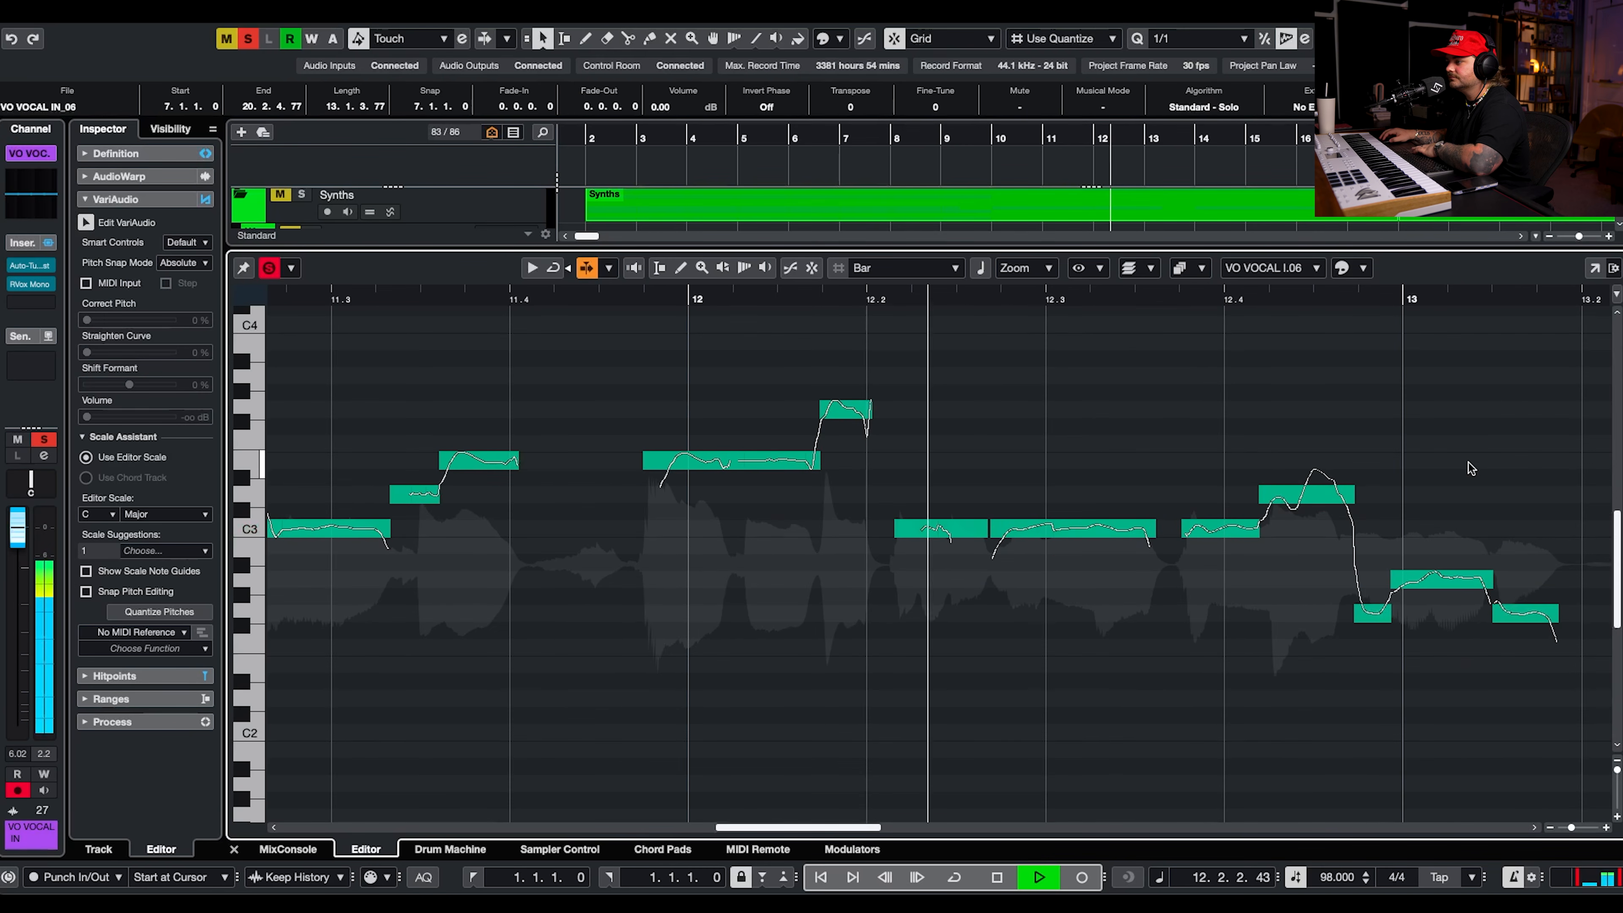
Split the D3 note after 12.4, set Correct Pitch to 100 % for the phrase and lower both halves one semitone.
left_click(1298, 503)
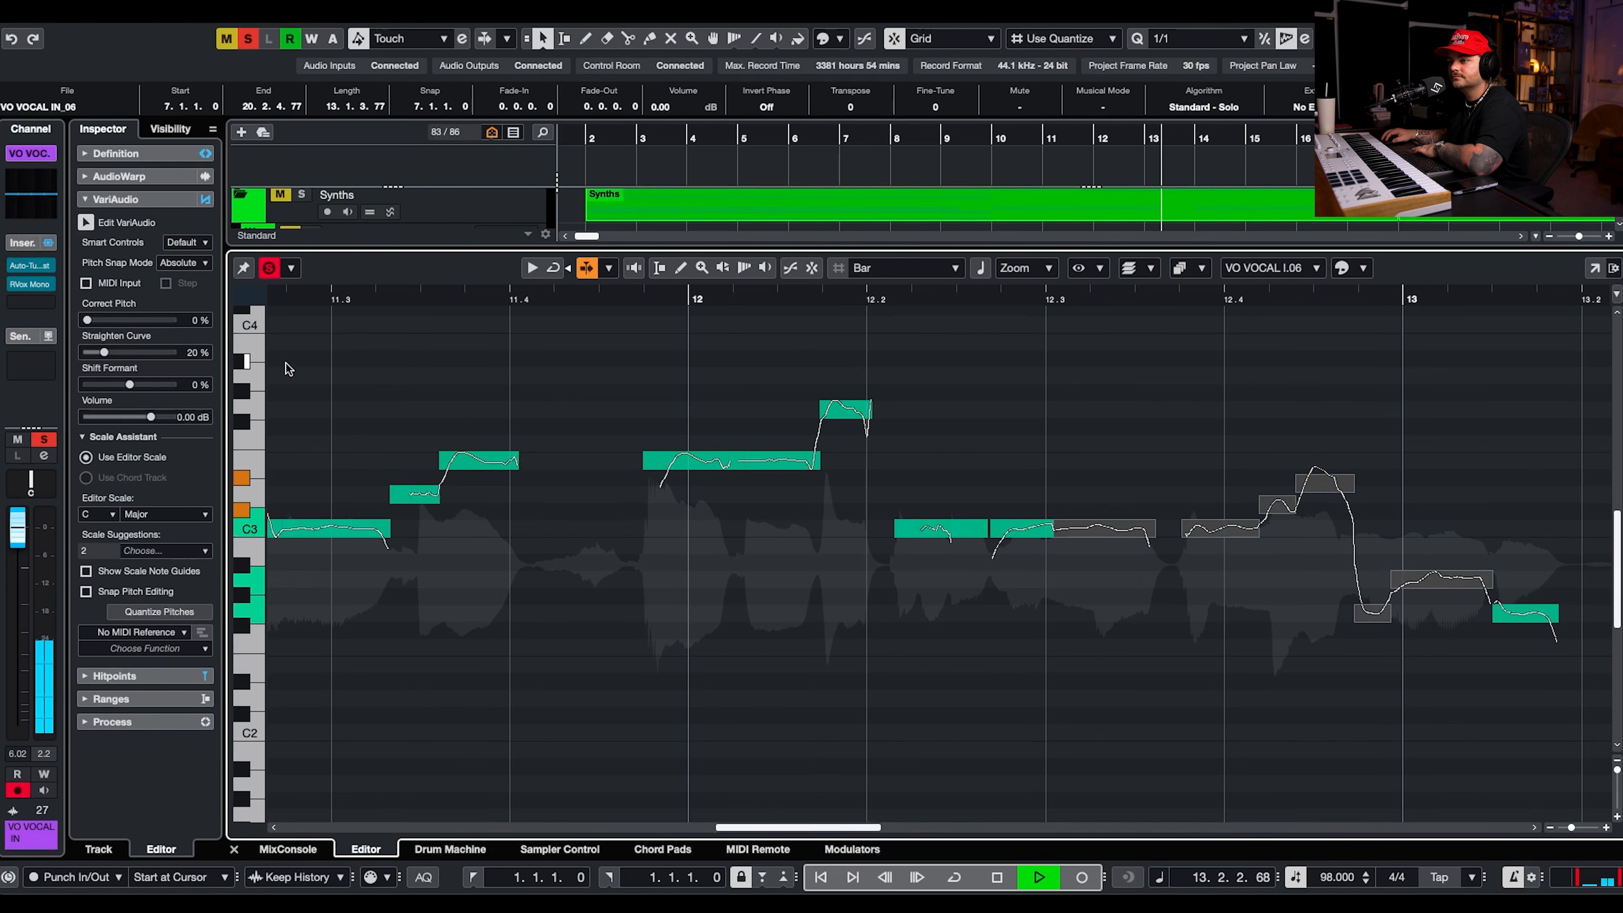
left_click(174, 319)
left_click_drag(1268, 457, 1334, 563)
key("Down")
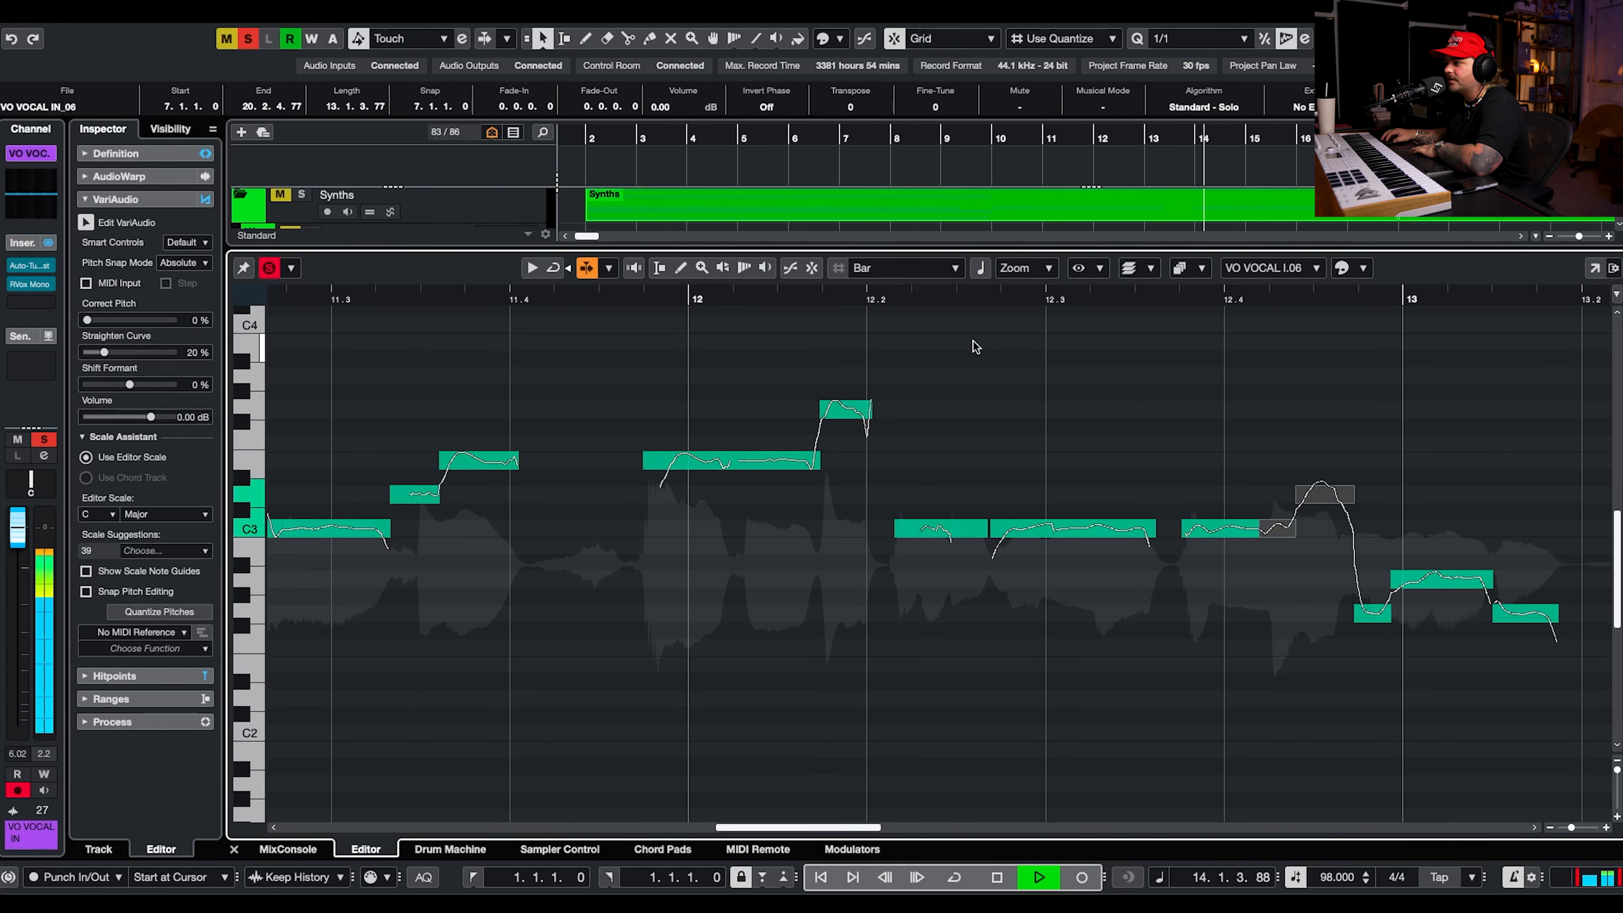
left_click(878, 298)
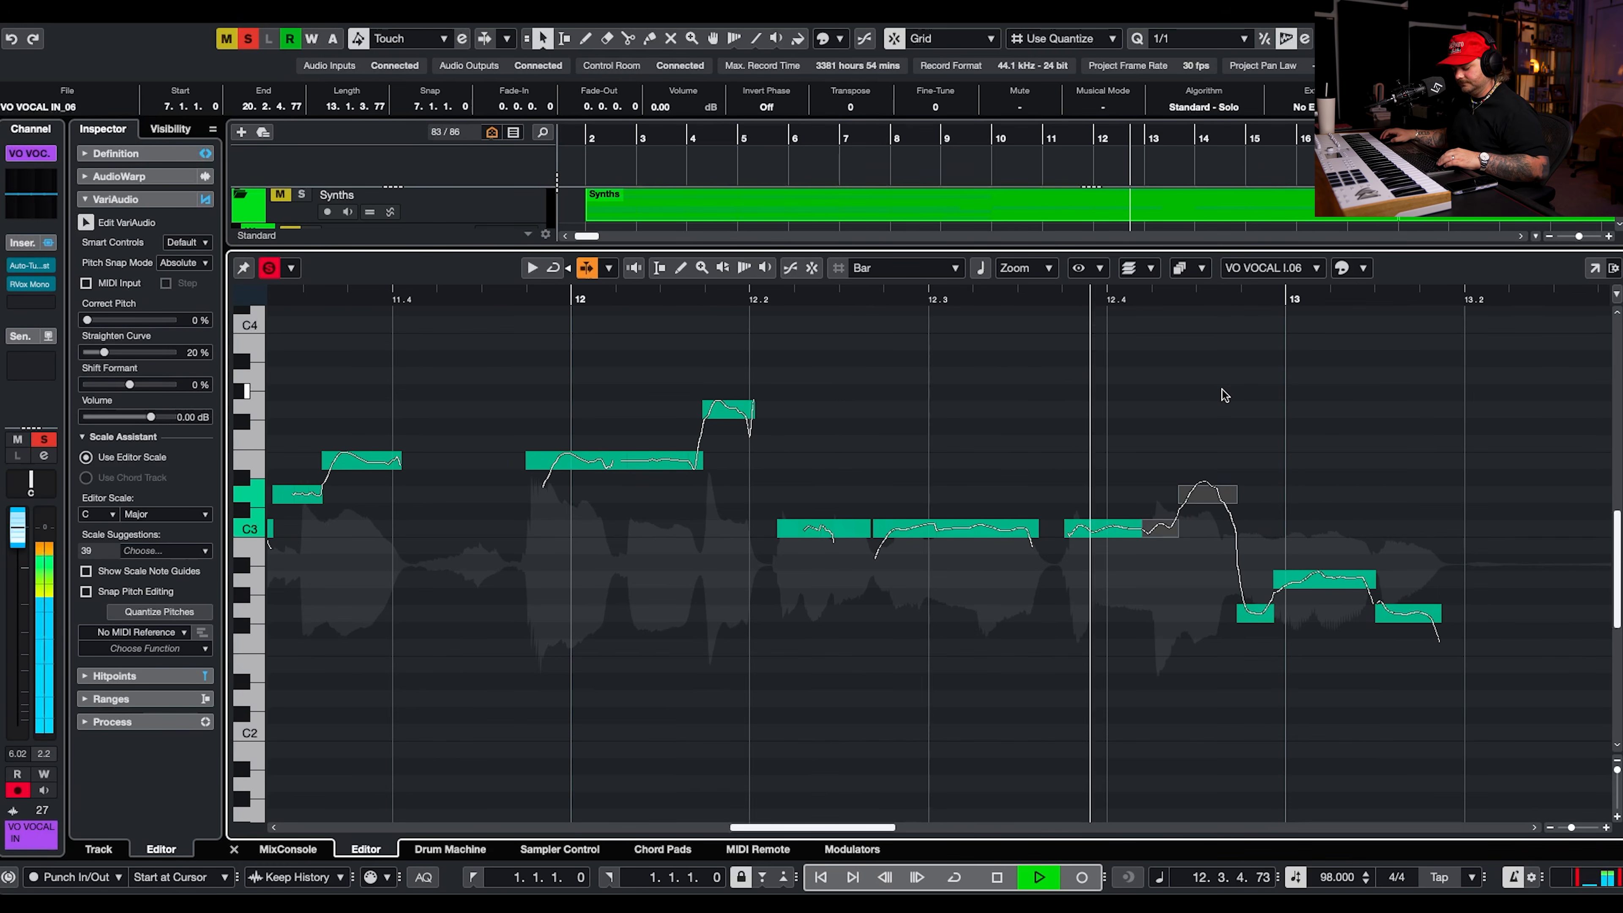
Raise both halves of the split note after 12.4 by two semitones to D3 and E3.
key("g")
key("g")
left_click_drag(1241, 436, 1179, 551)
key("Up")
left_click(1050, 350)
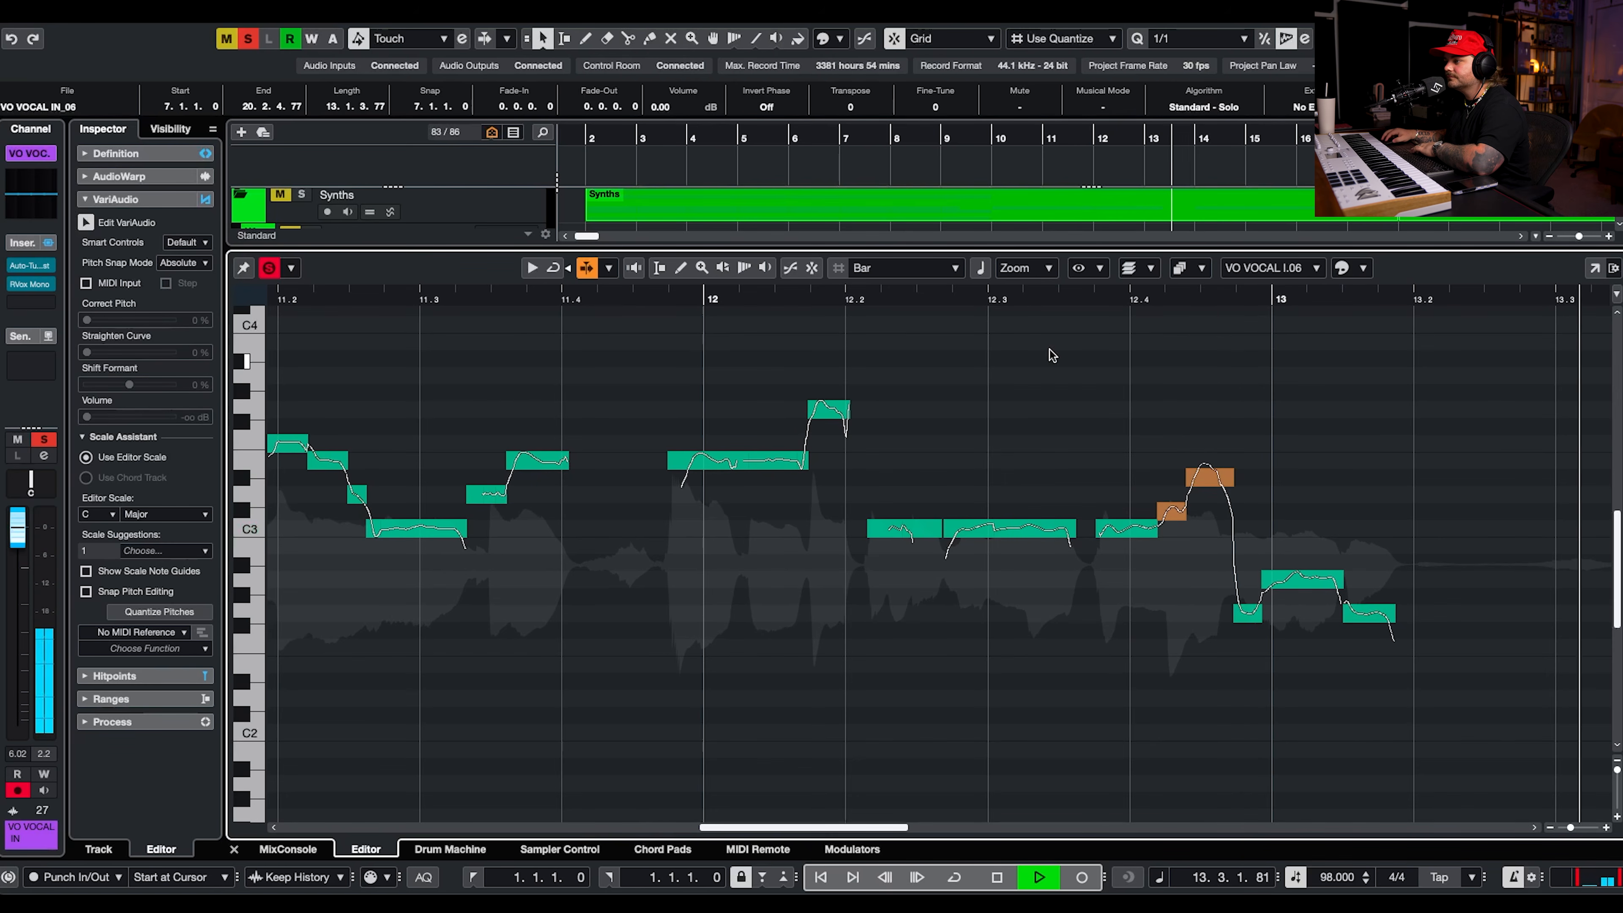
left_click_drag(1402, 420, 1154, 545)
key("Up")
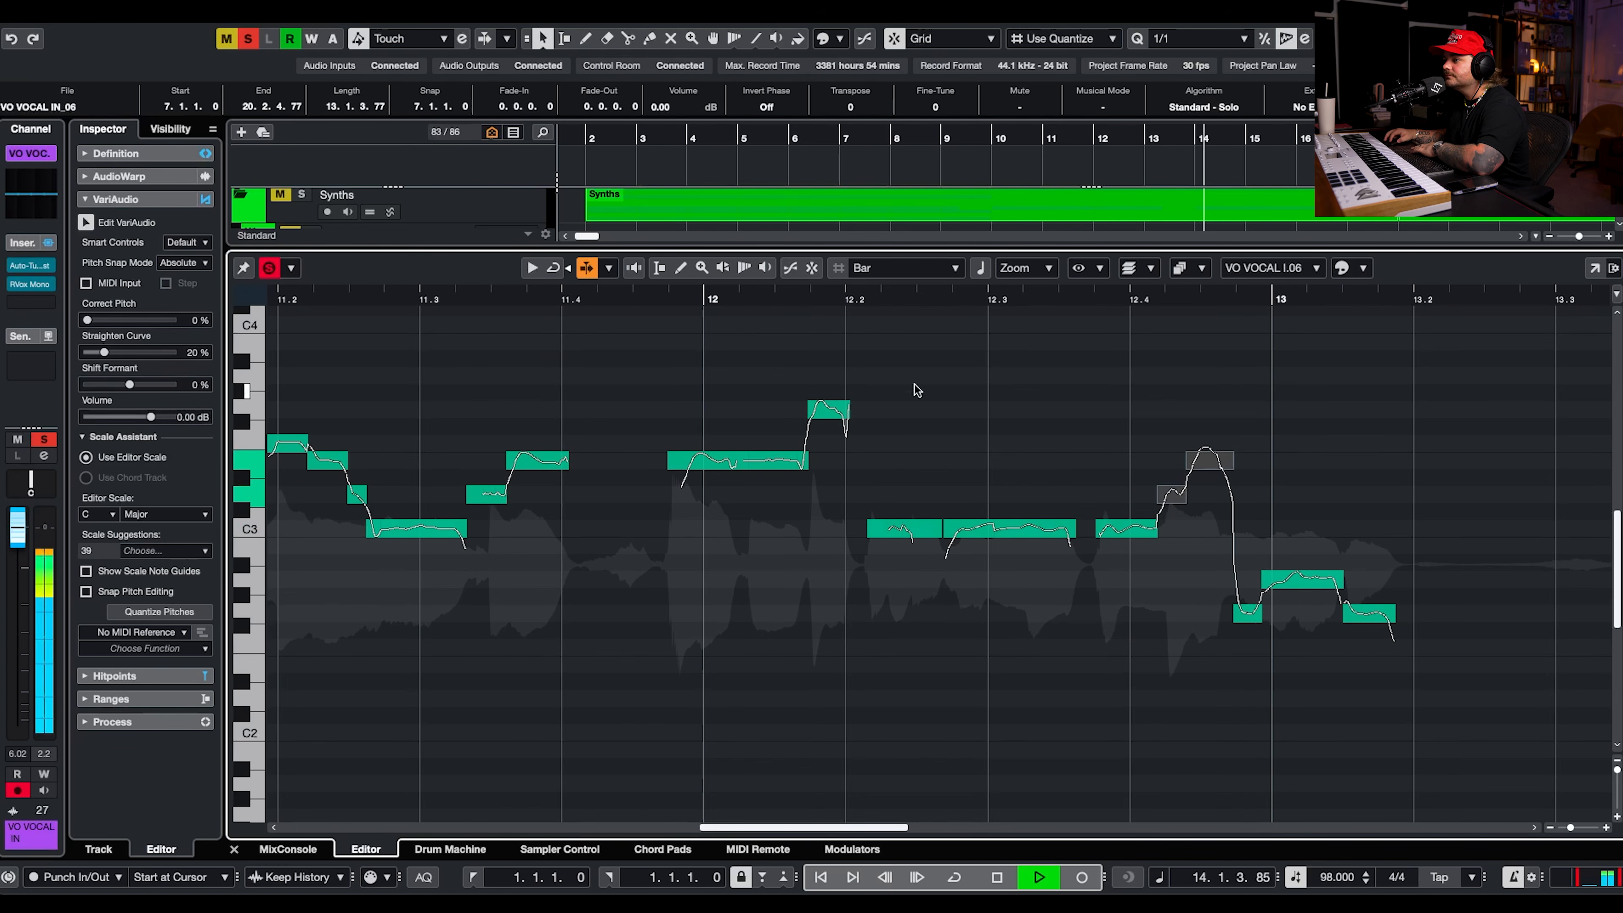
Split off the tail of the E3 note before bar 13 and lower it to D3.
left_click(788, 298)
left_click(1190, 399)
left_click(1239, 468)
left_click_drag(1278, 429, 778, 597)
left_click_drag(1384, 419, 1172, 530)
left_click_drag(1284, 423, 1229, 490)
key("Down")
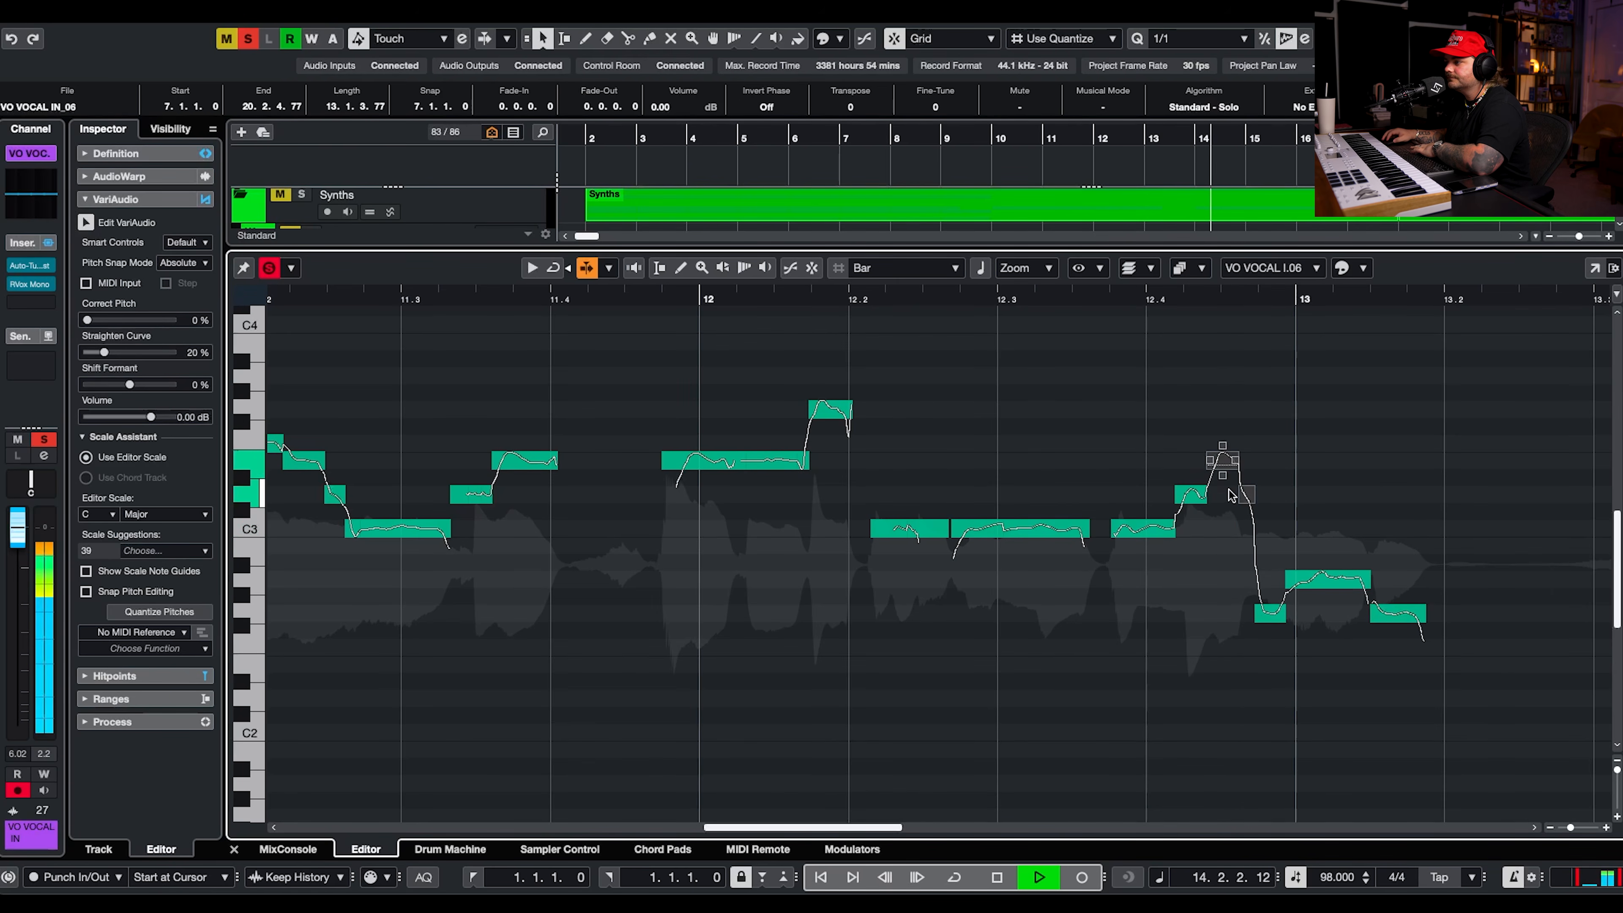
Move the off-scale vocal notes from 13.4 through bar 14 by a semitone onto C major pitches.
left_click(1354, 427)
scroll(1347, 419, "left", 1)
scroll(1322, 477, "right", 7)
scroll(1322, 476, "down", 3)
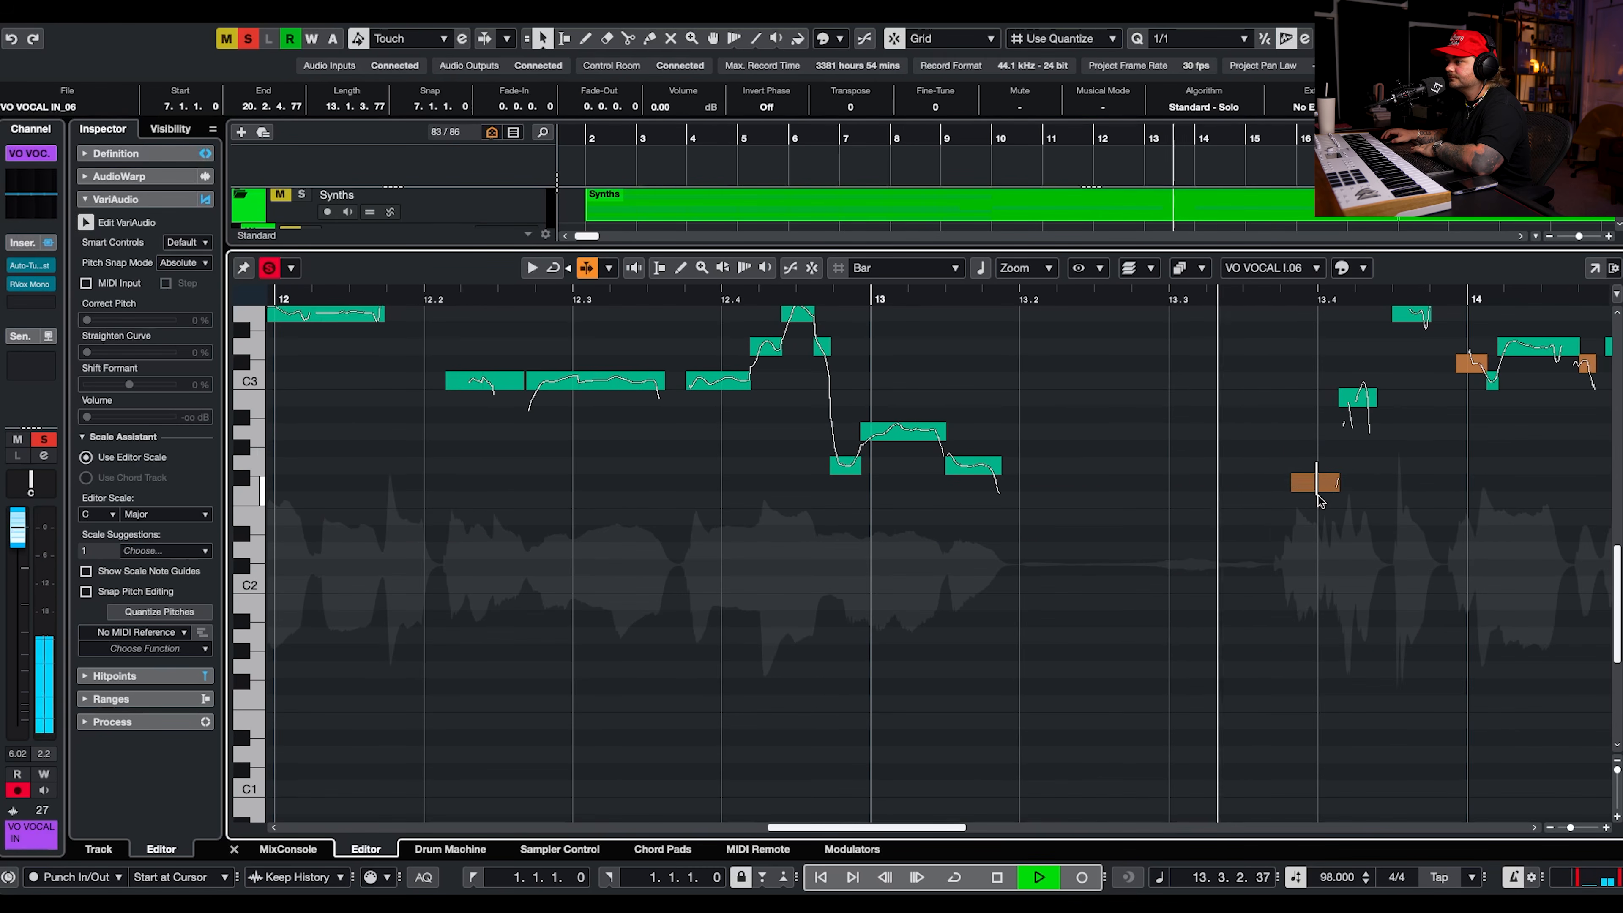
scroll(1319, 502, "right", 5)
scroll(1319, 501, "up", 4)
left_click_drag(1163, 611, 1163, 629)
scroll(1137, 387, "right", 4)
left_click_drag(1342, 616, 1424, 741)
key("Down")
left_click(1372, 629)
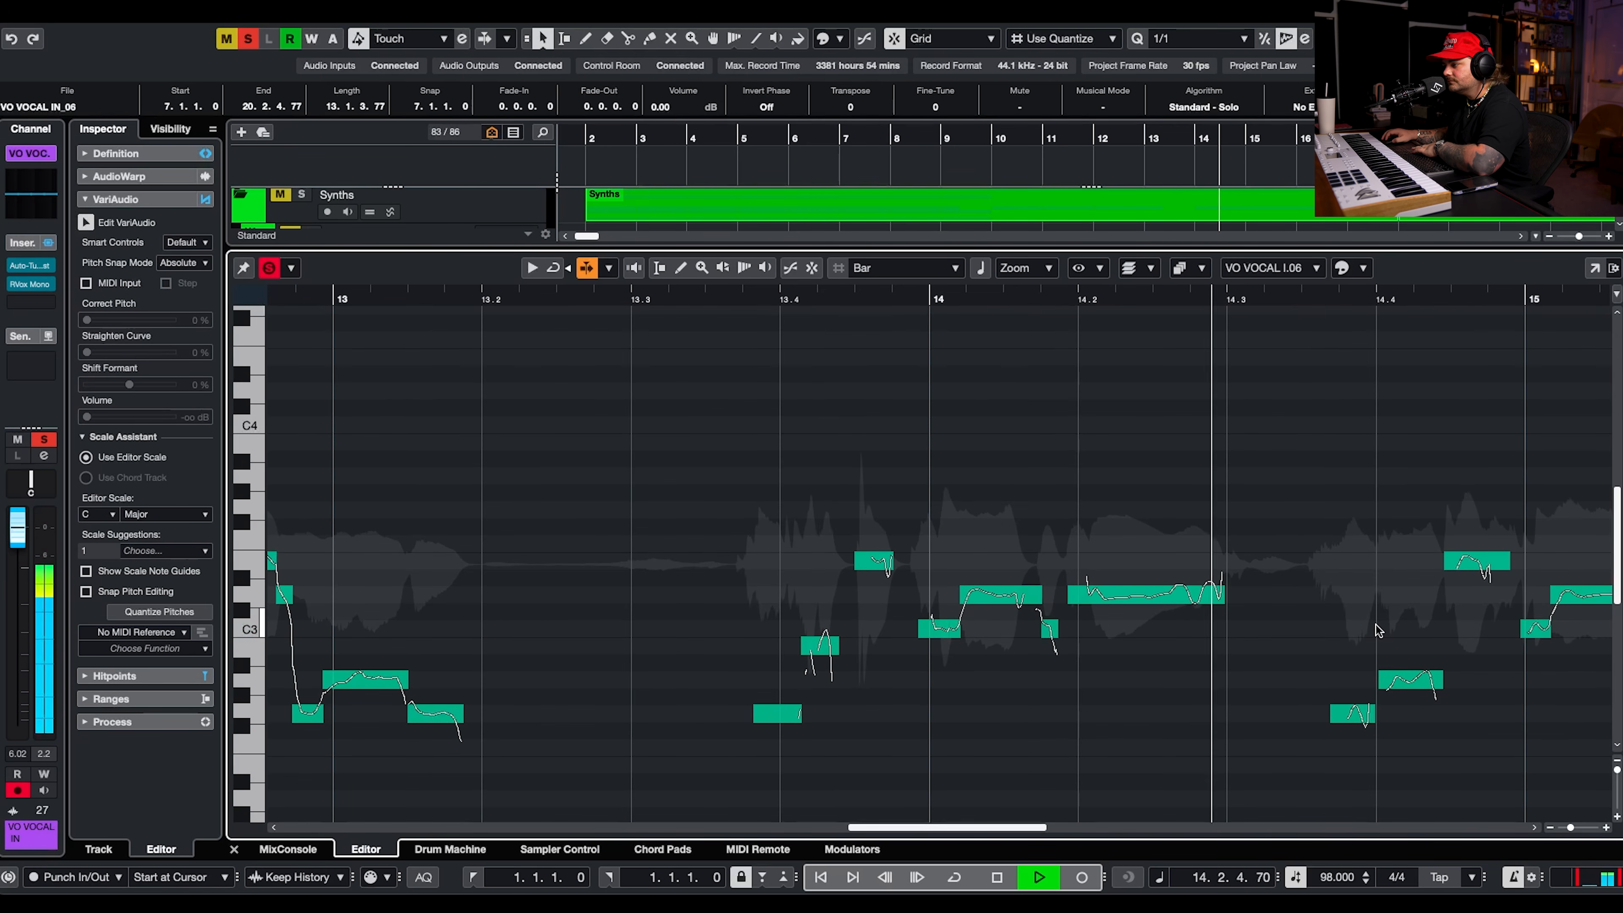
Raise the off-key vocal note just after 15.2 to E3 and replay the phrase from before bar 15.
scroll(1376, 625, "right", 4)
left_click_drag(1502, 541, 1478, 594)
key("Up")
left_click(1329, 298)
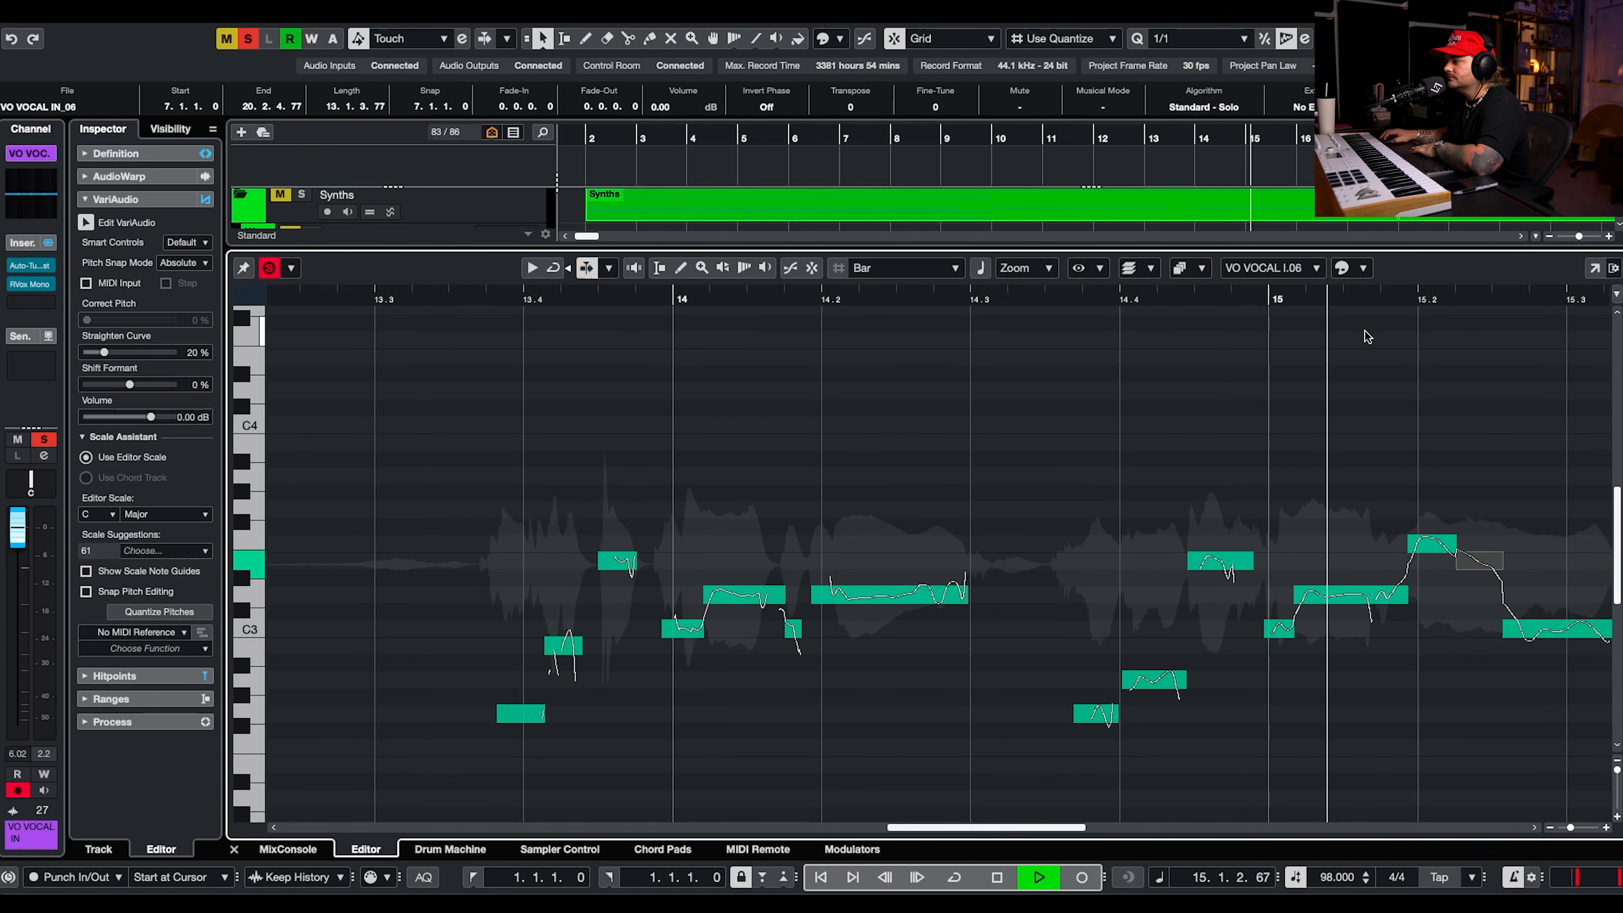
Split off the tail of the sliding vocal note between 15.2 and 15.3 and stop playback.
scroll(1522, 635, "right", 10)
left_click(1521, 639)
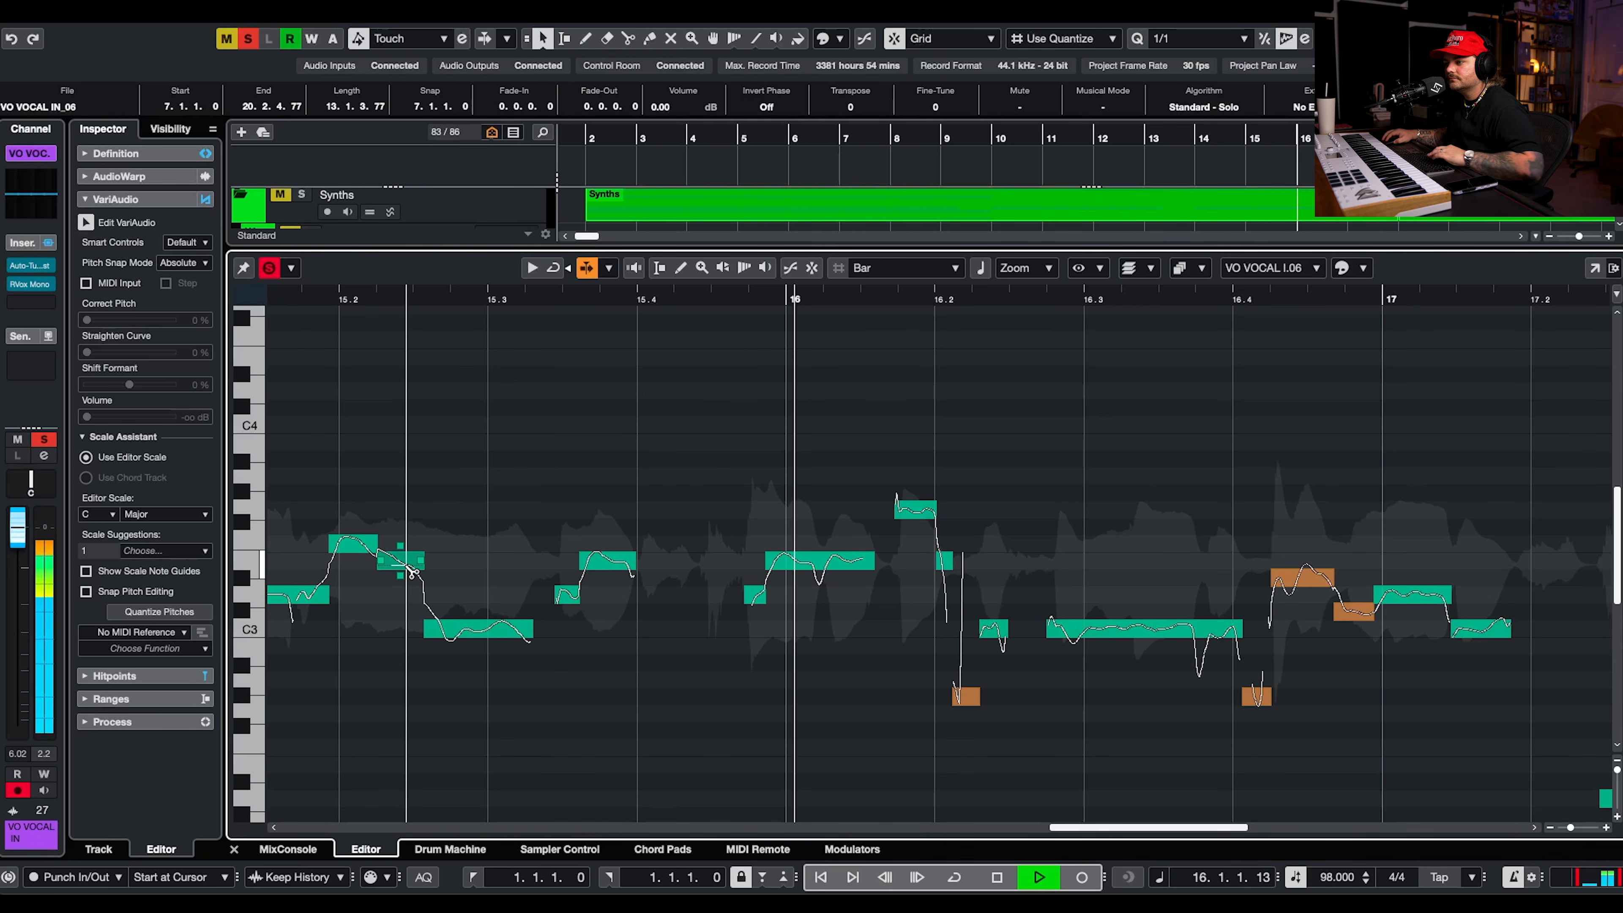
key("space")
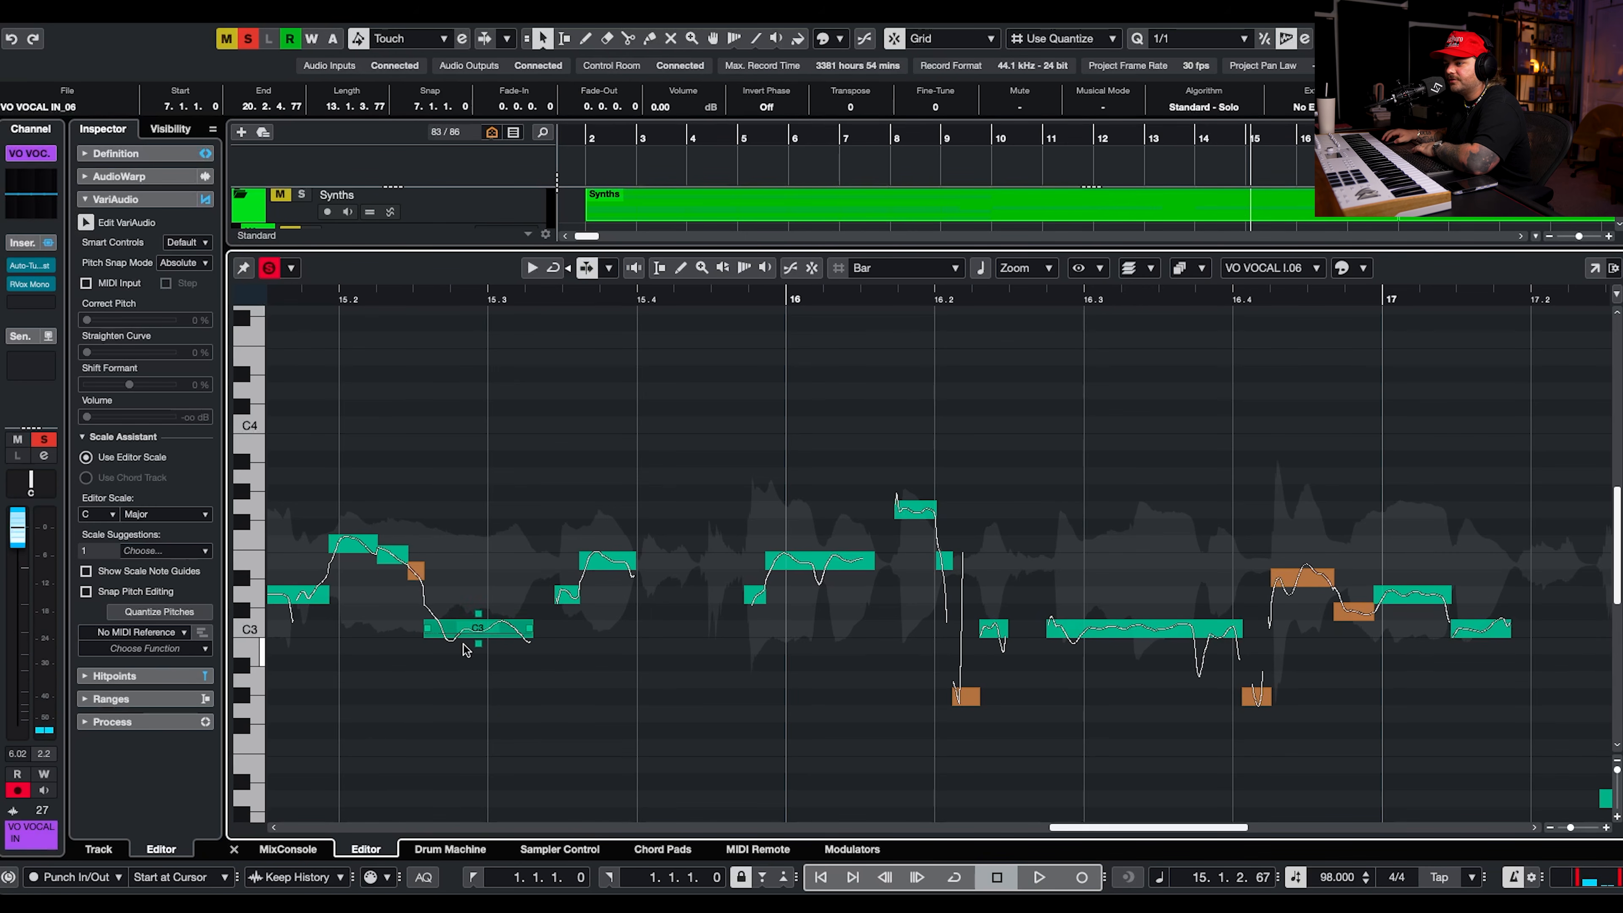
left_click(441, 632, "alt")
Select the vocal notes around 15.2 to 15.3, straighten their pitch curves and play back the phrase.
left_click_drag(464, 547, 310, 671)
left_click_drag(92, 318, 176, 320)
left_click_drag(464, 569, 429, 599)
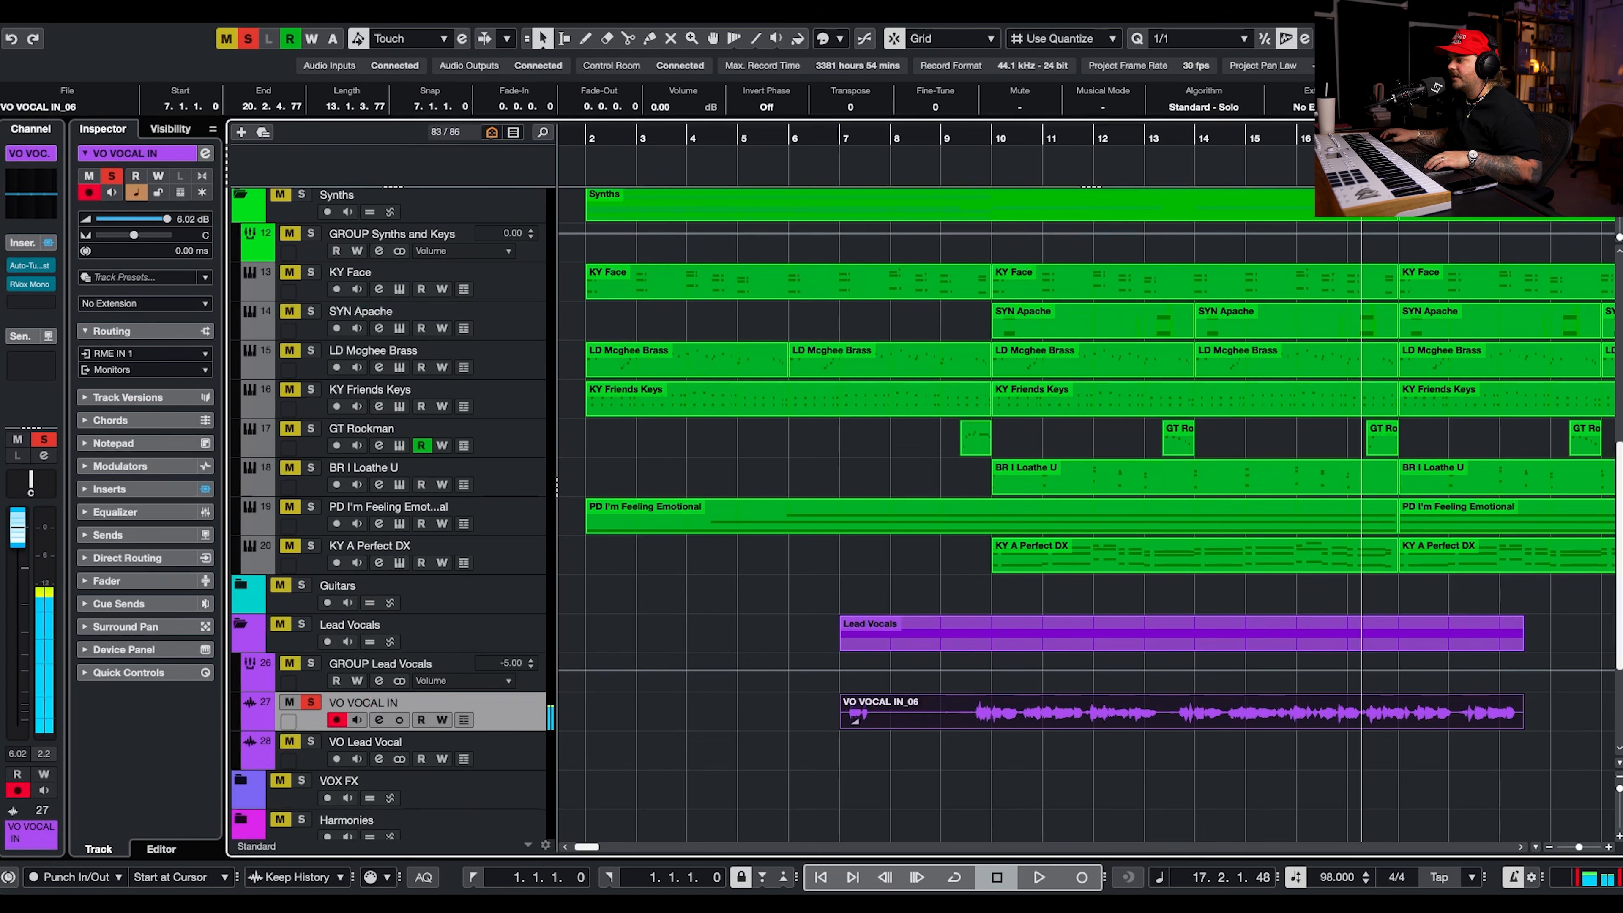
key("3")
key("space")
Select the VO VOCAL IN track and play the song from just before bar 2 to rehearse the next vocal part.
scroll(1402, 745, "up", 2)
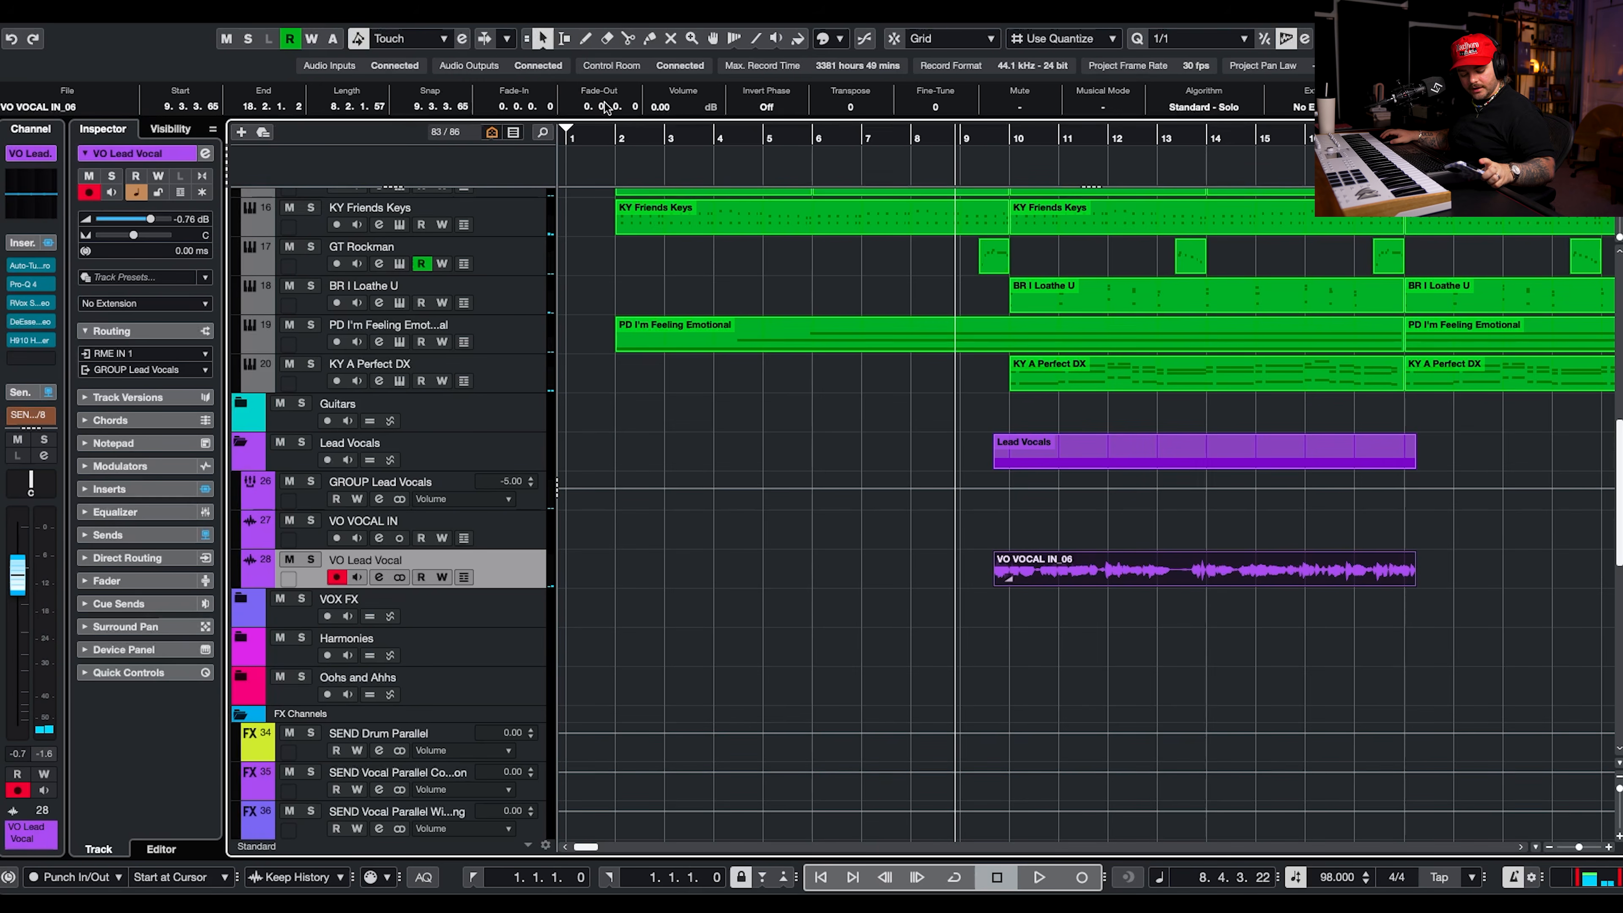
left_click(594, 140)
key("space")
left_click(489, 535)
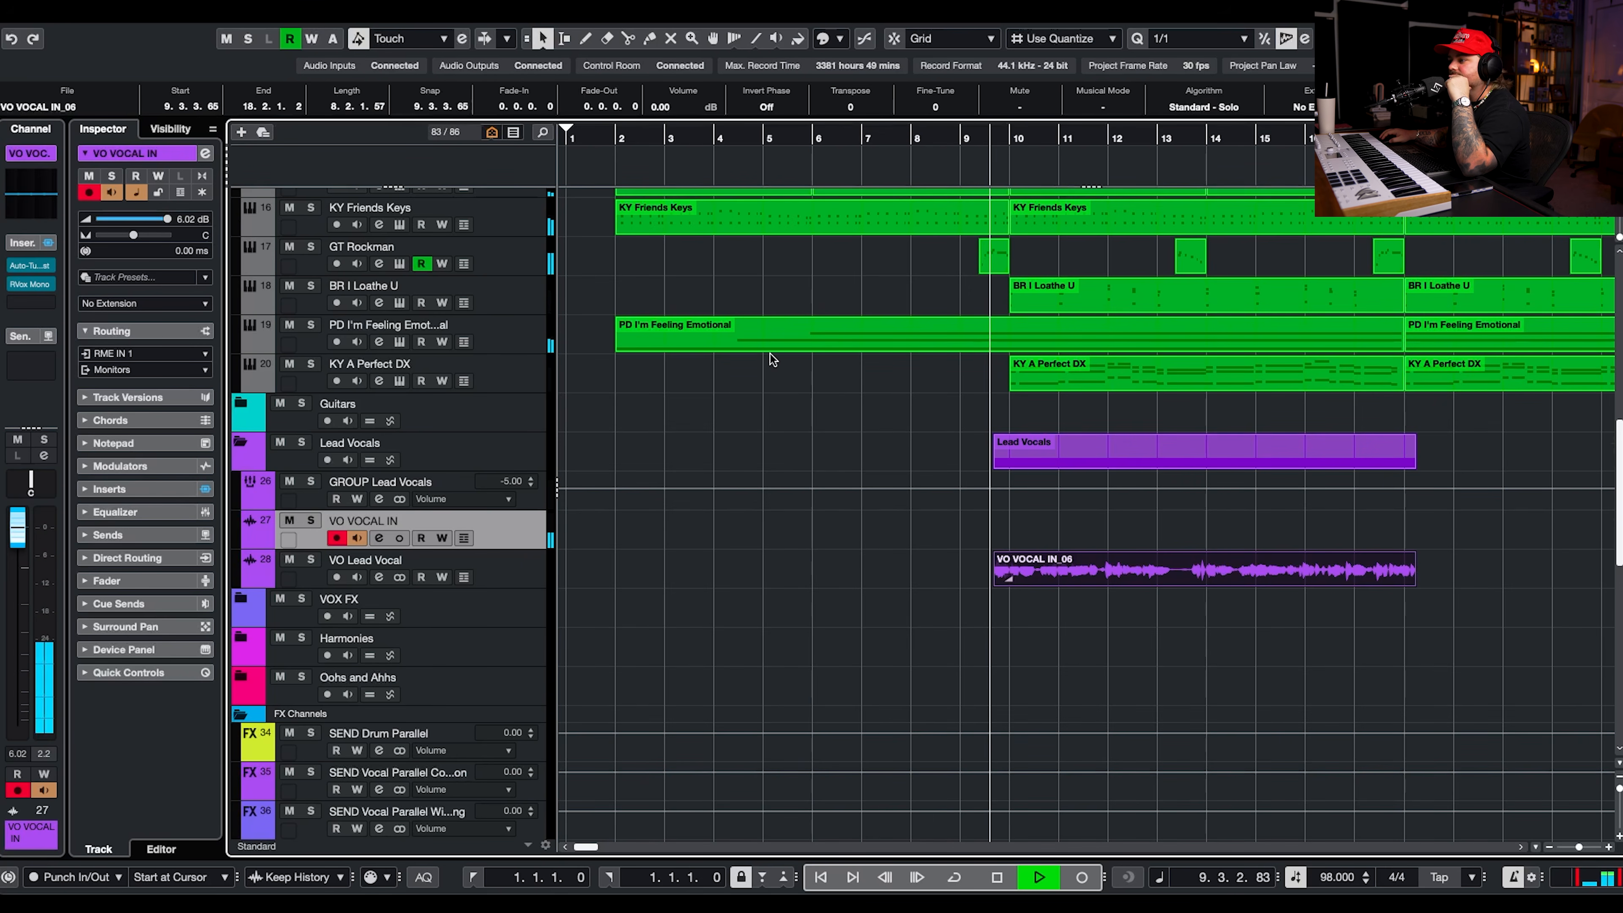
scroll(690, 269, "down", 1)
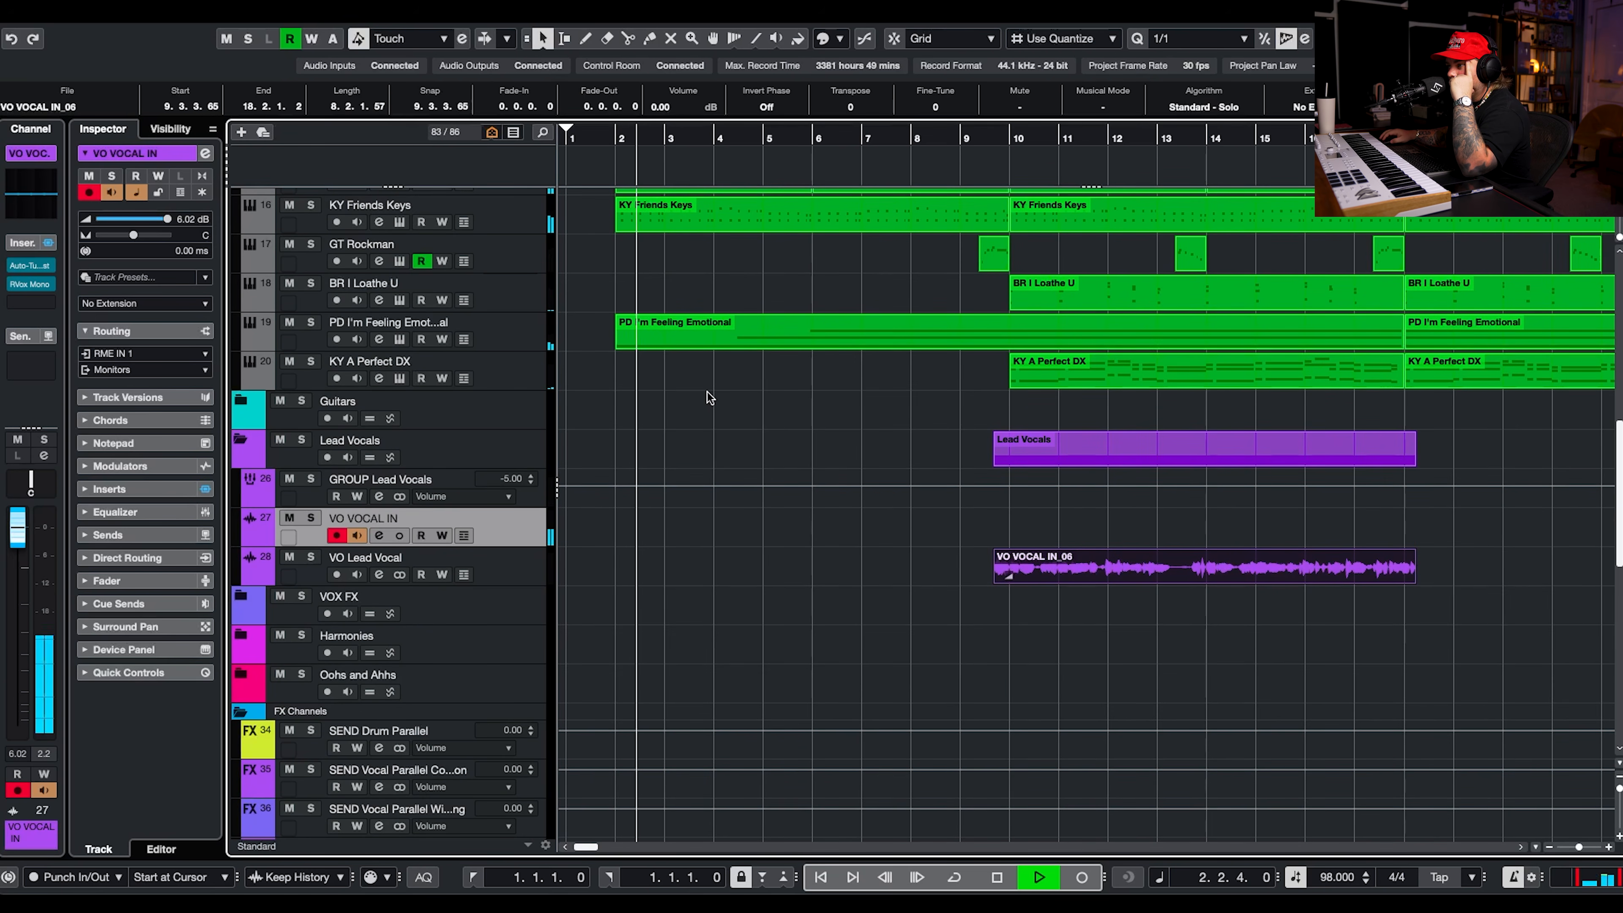
scroll(706, 391, "up", 1)
left_click(604, 148)
key("period")
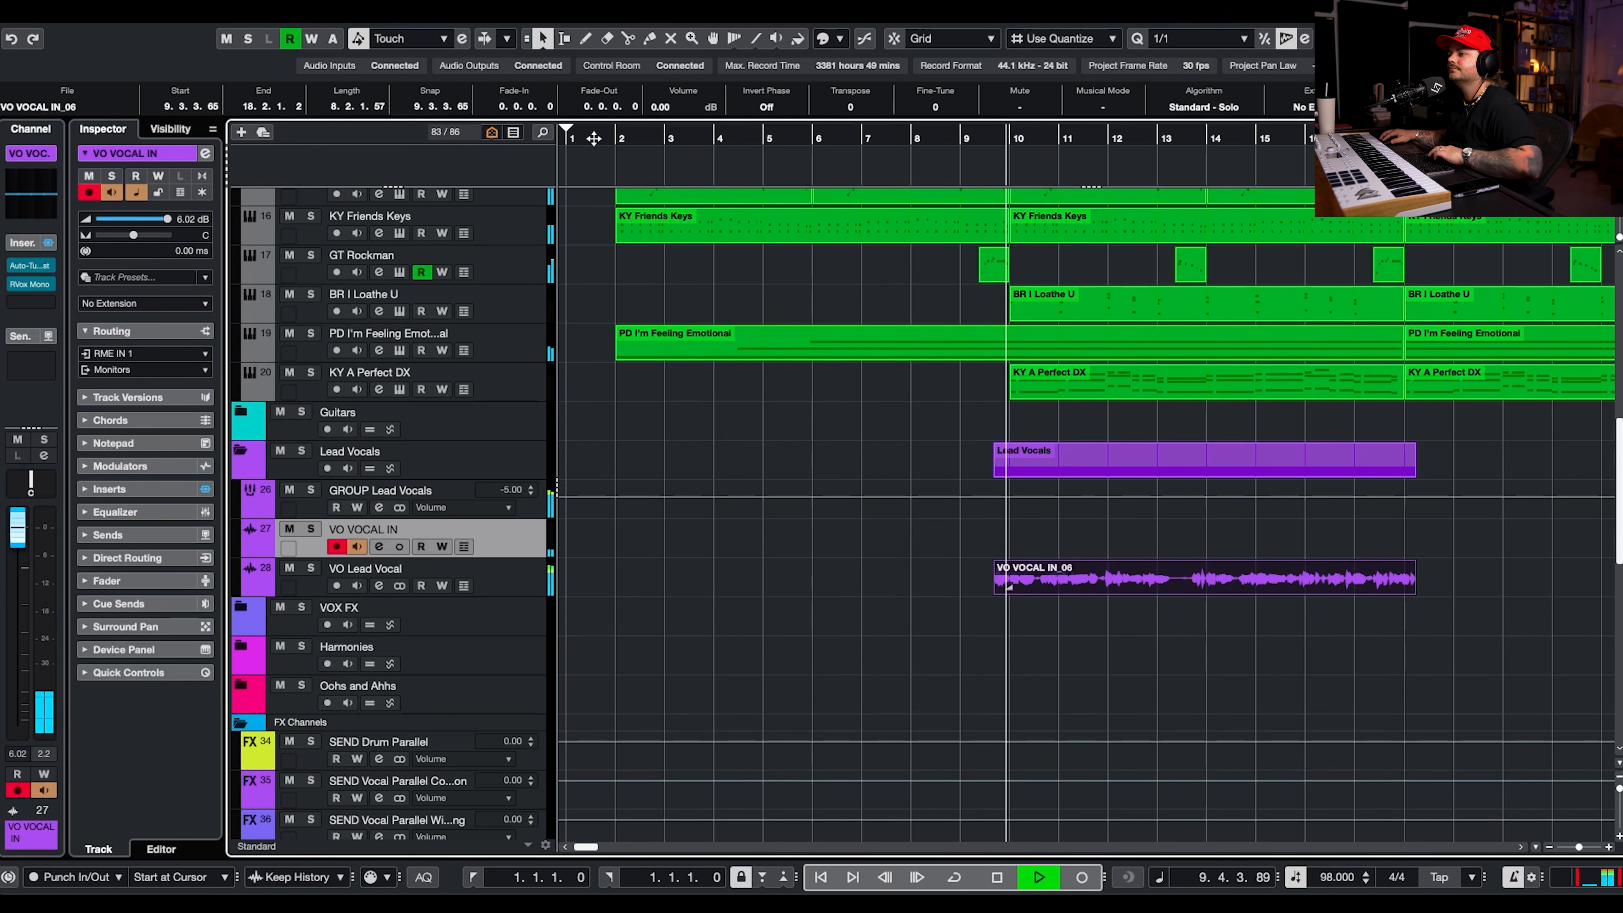
Record a new vocal take on VO VOCAL IN from bar 1, ahead of the existing lead vocal clip.
key("space")
left_click(573, 143)
left_click(1042, 876)
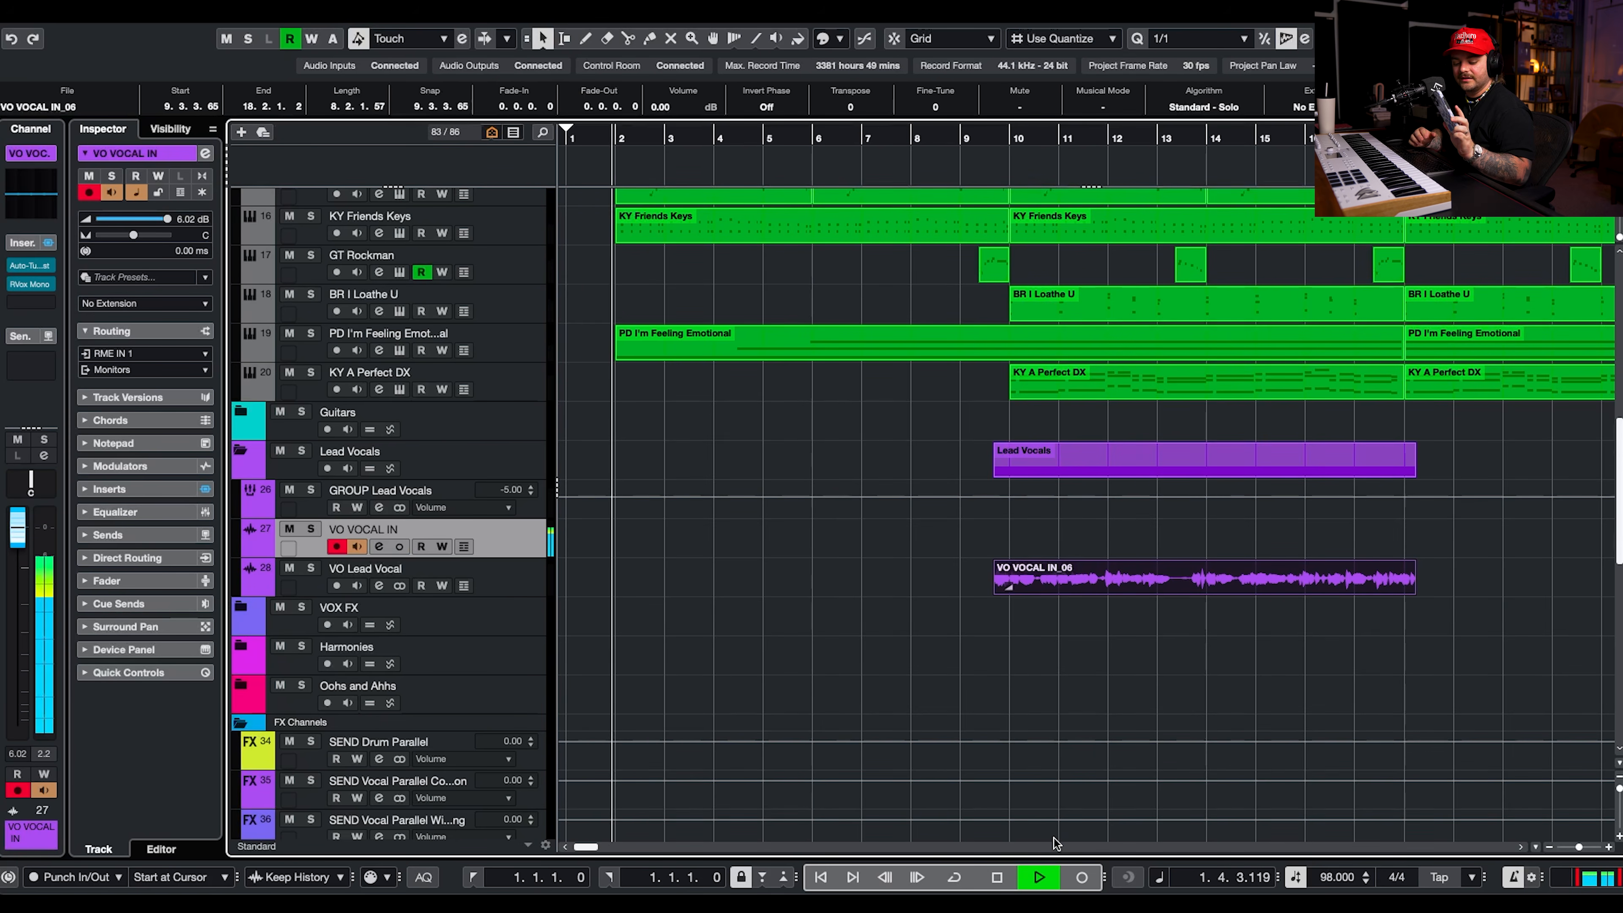
key("space")
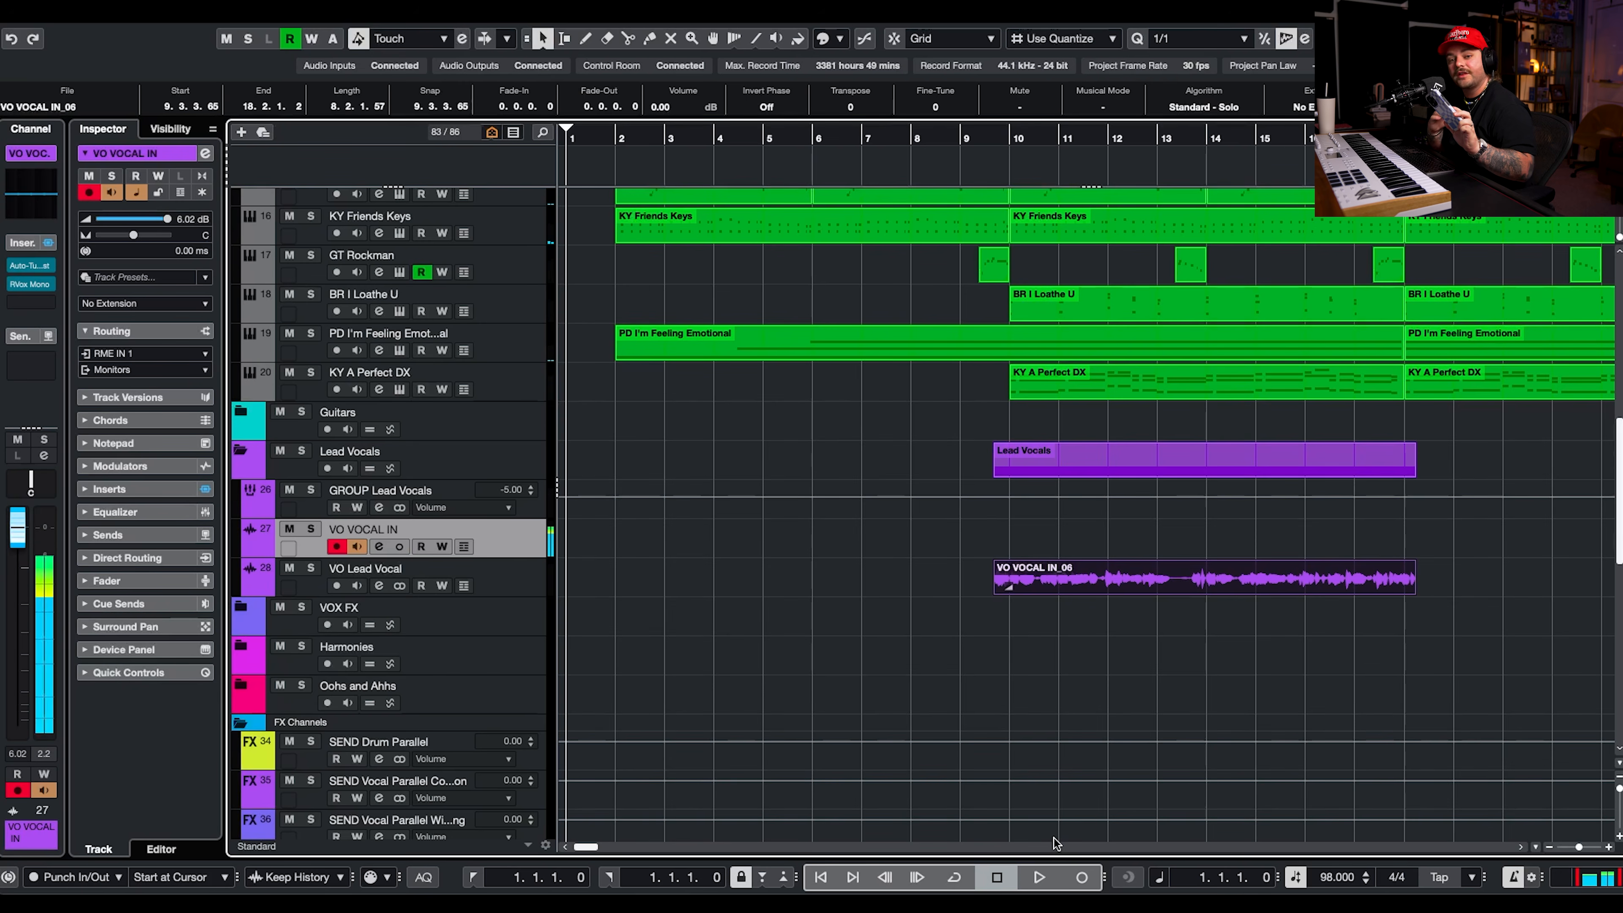
key("KP_Multiply")
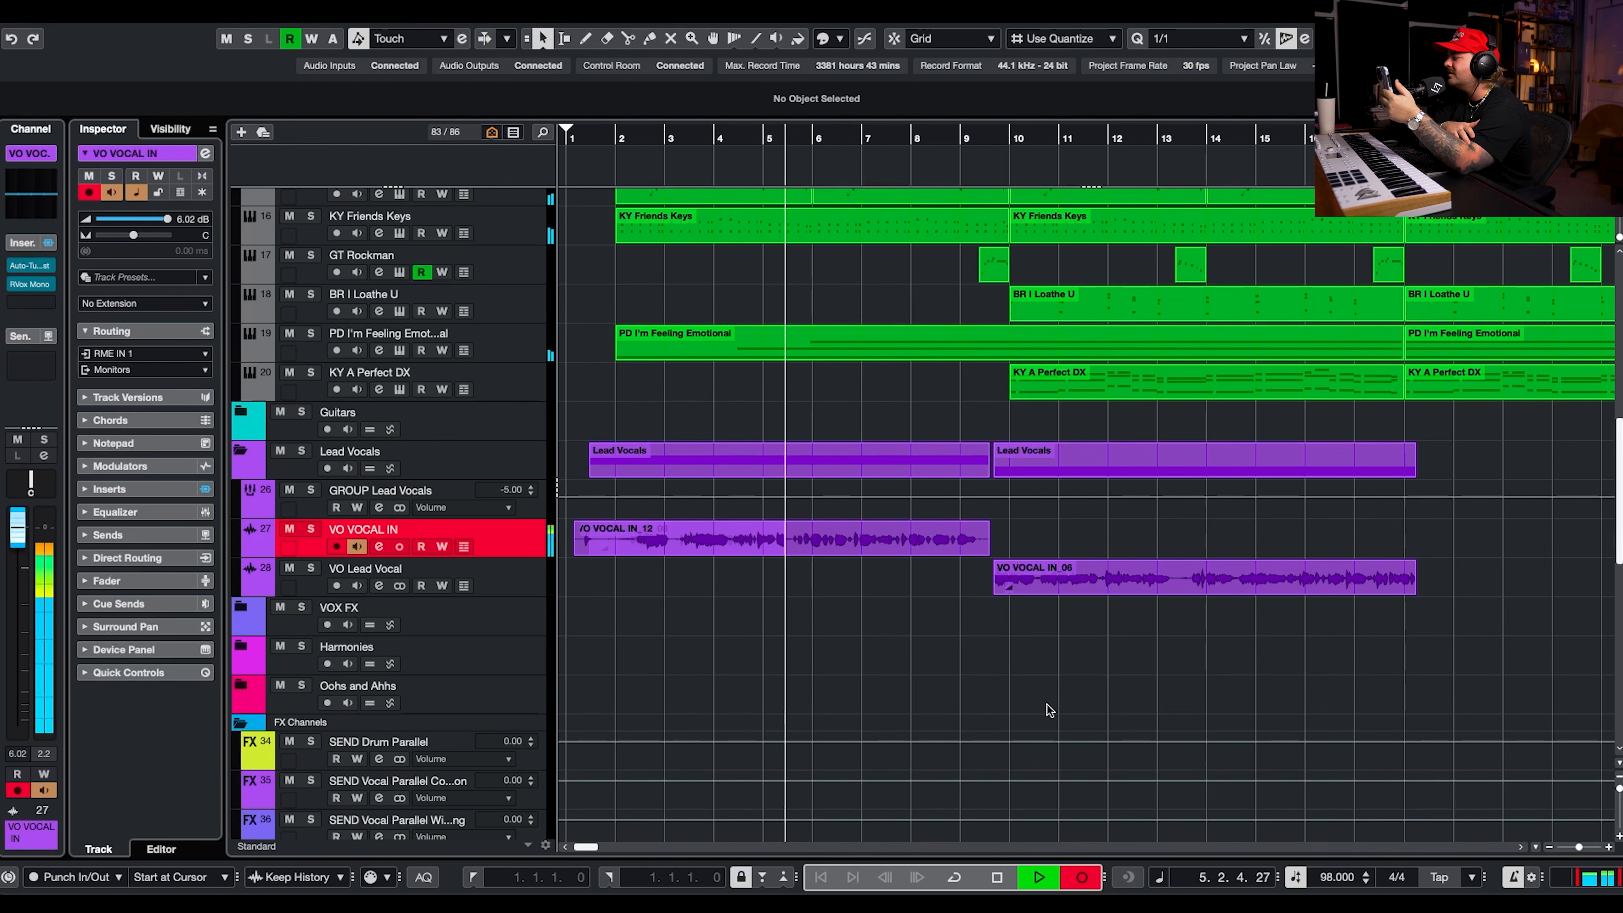
key("space")
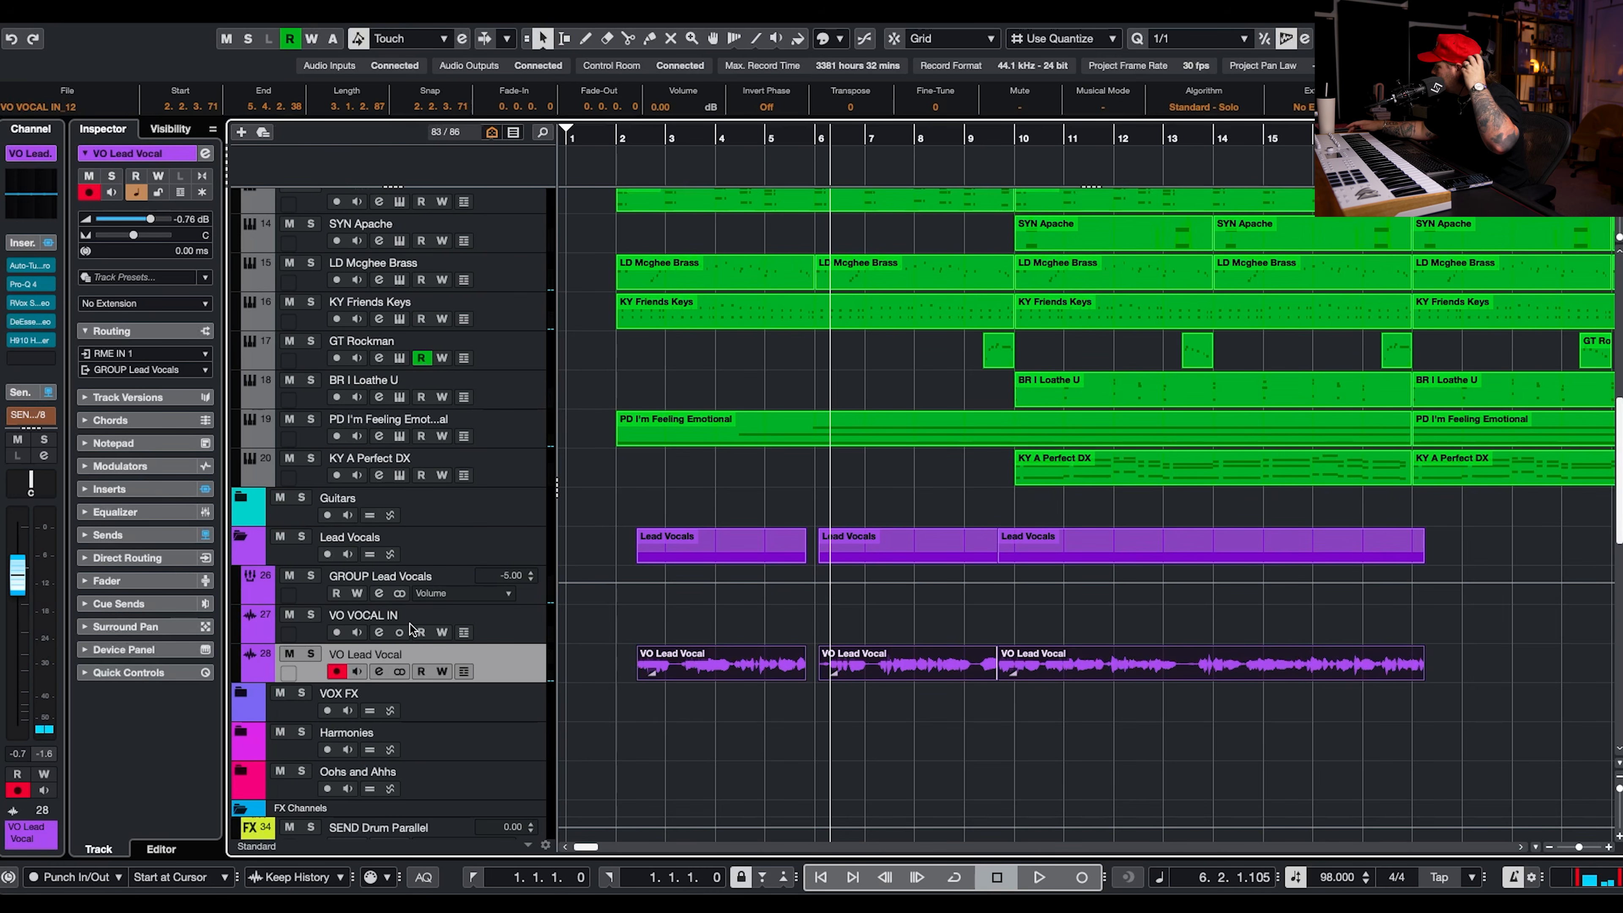
Lower the VO Lead Vocal level to -3.98 dB during playback and replay from bar 2.
key("space")
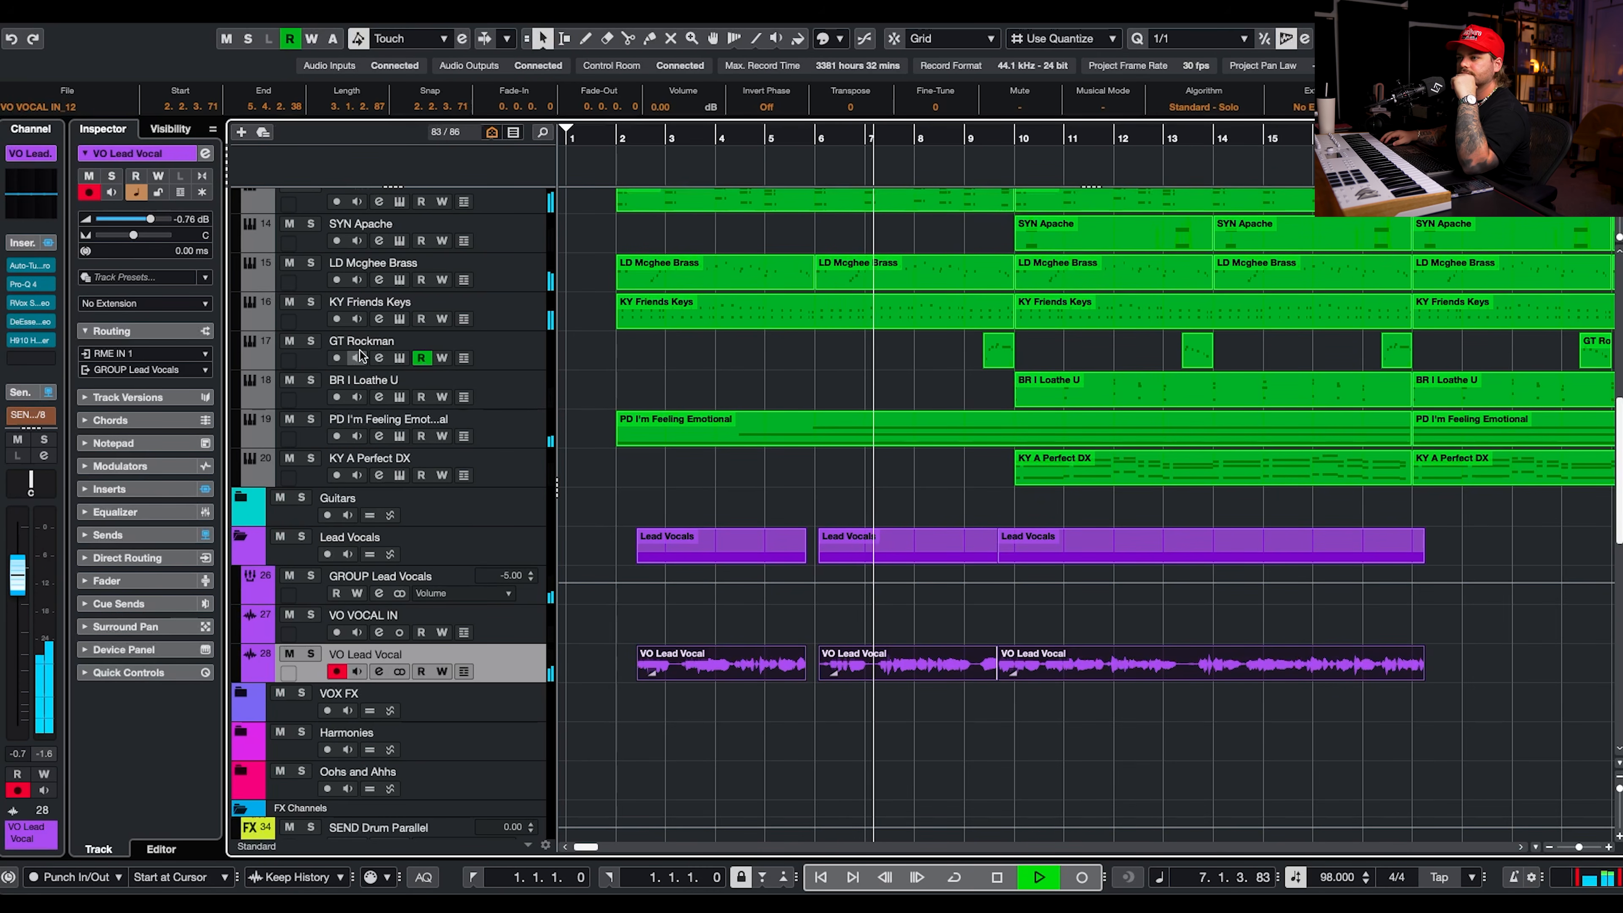
left_click_drag(150, 219, 139, 221)
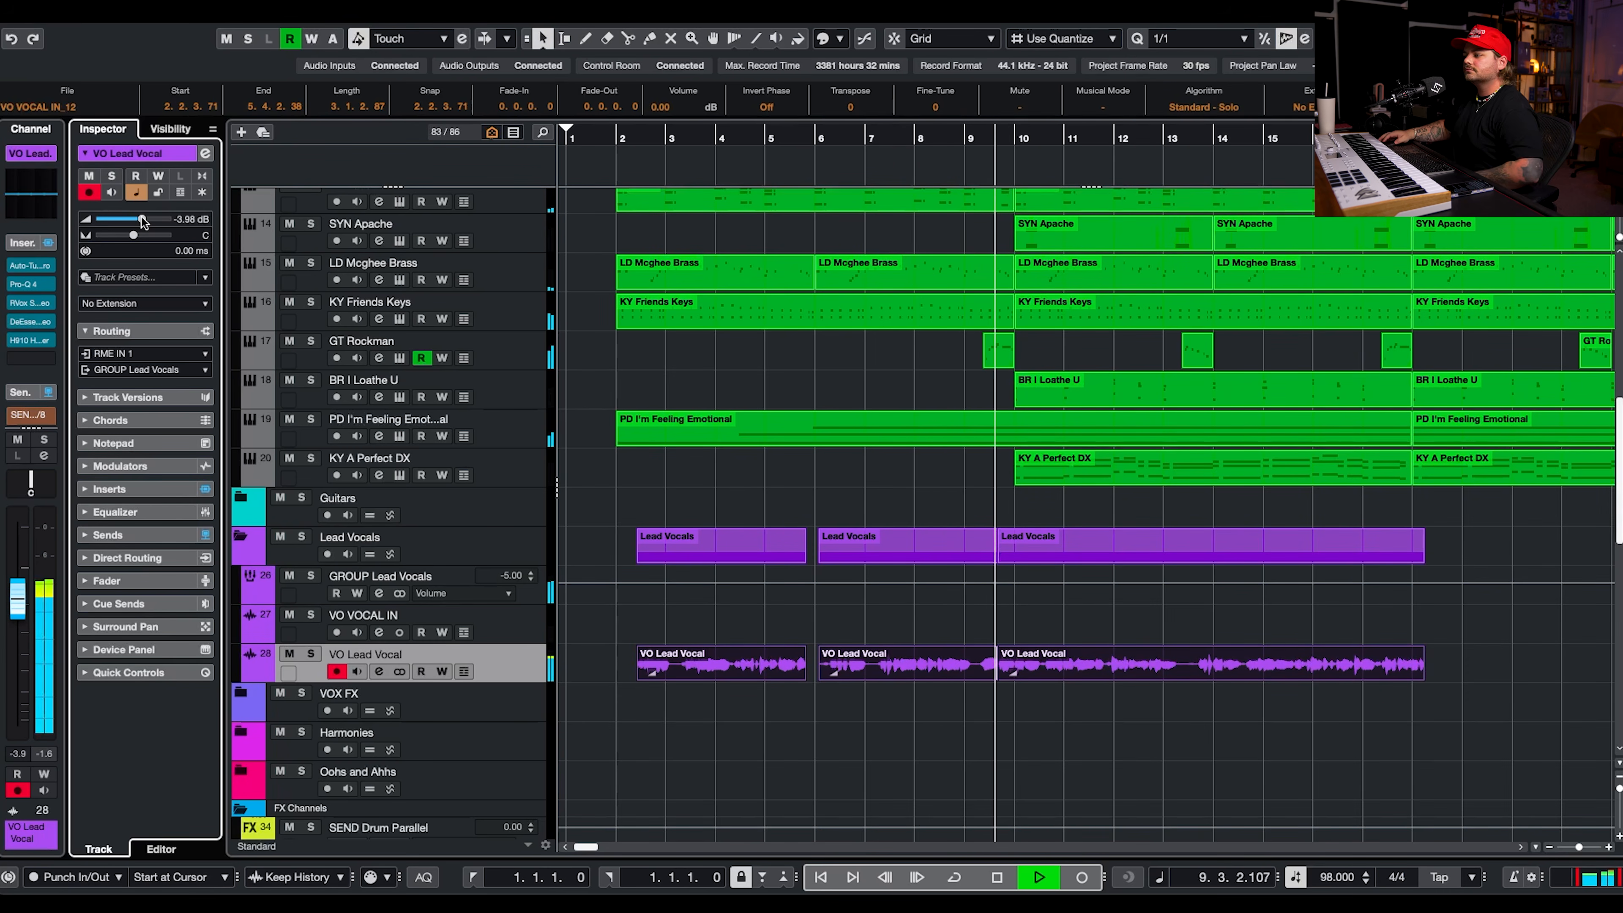
left_click(629, 159)
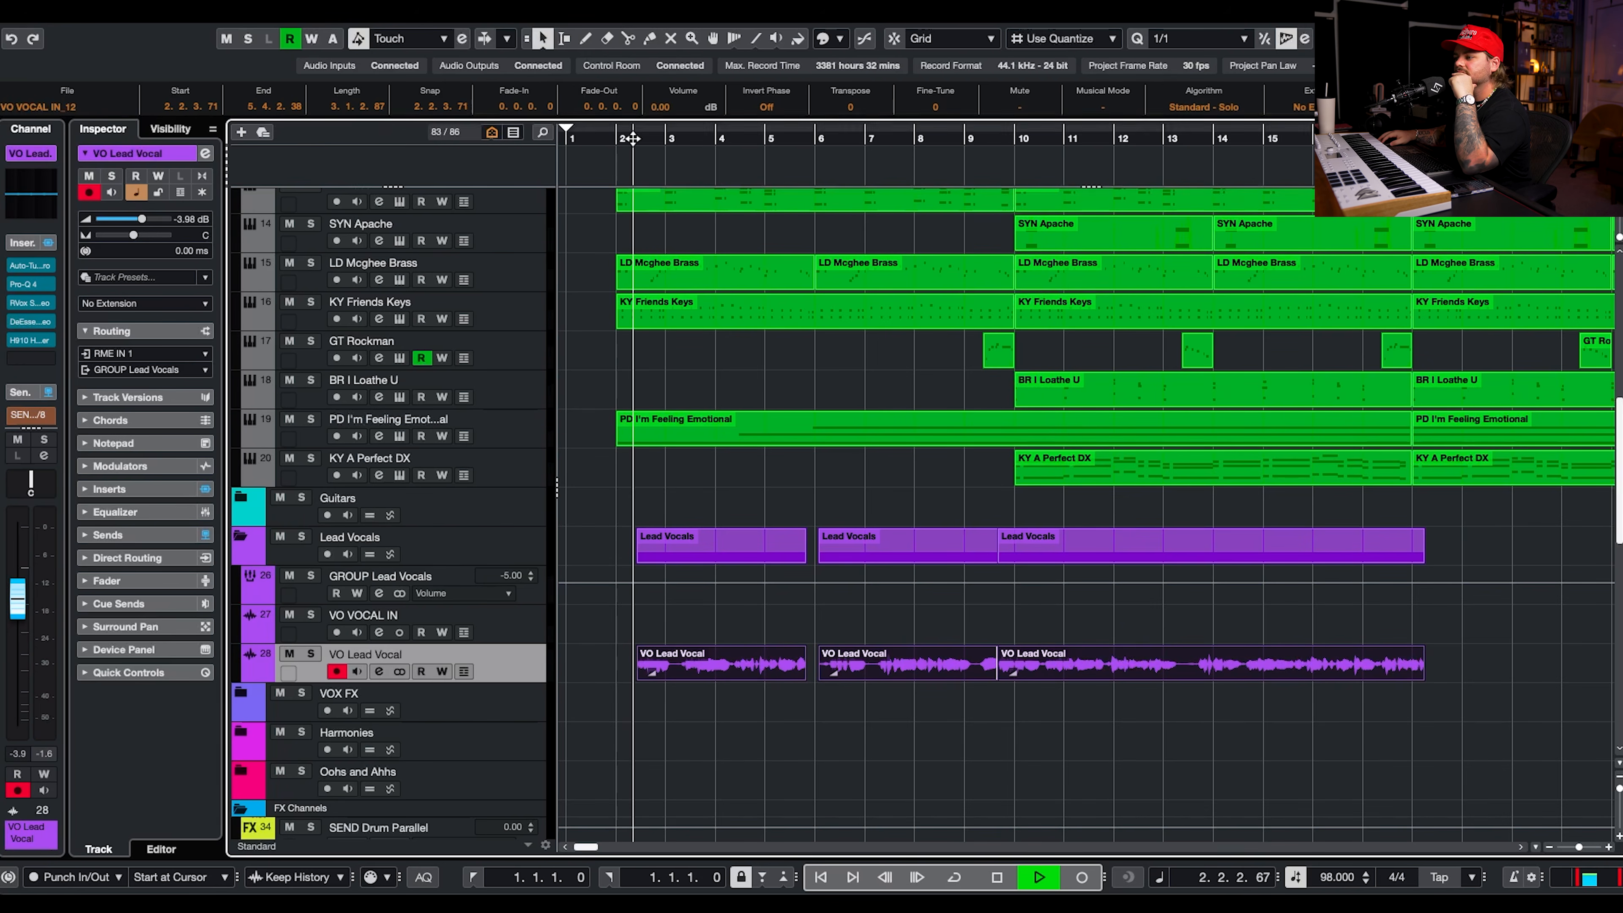
Solo VO Lead Vocal and insert a second Pro-Q 4 after the HB10 Harmonizer.
left_click(311, 653)
left_click(378, 670)
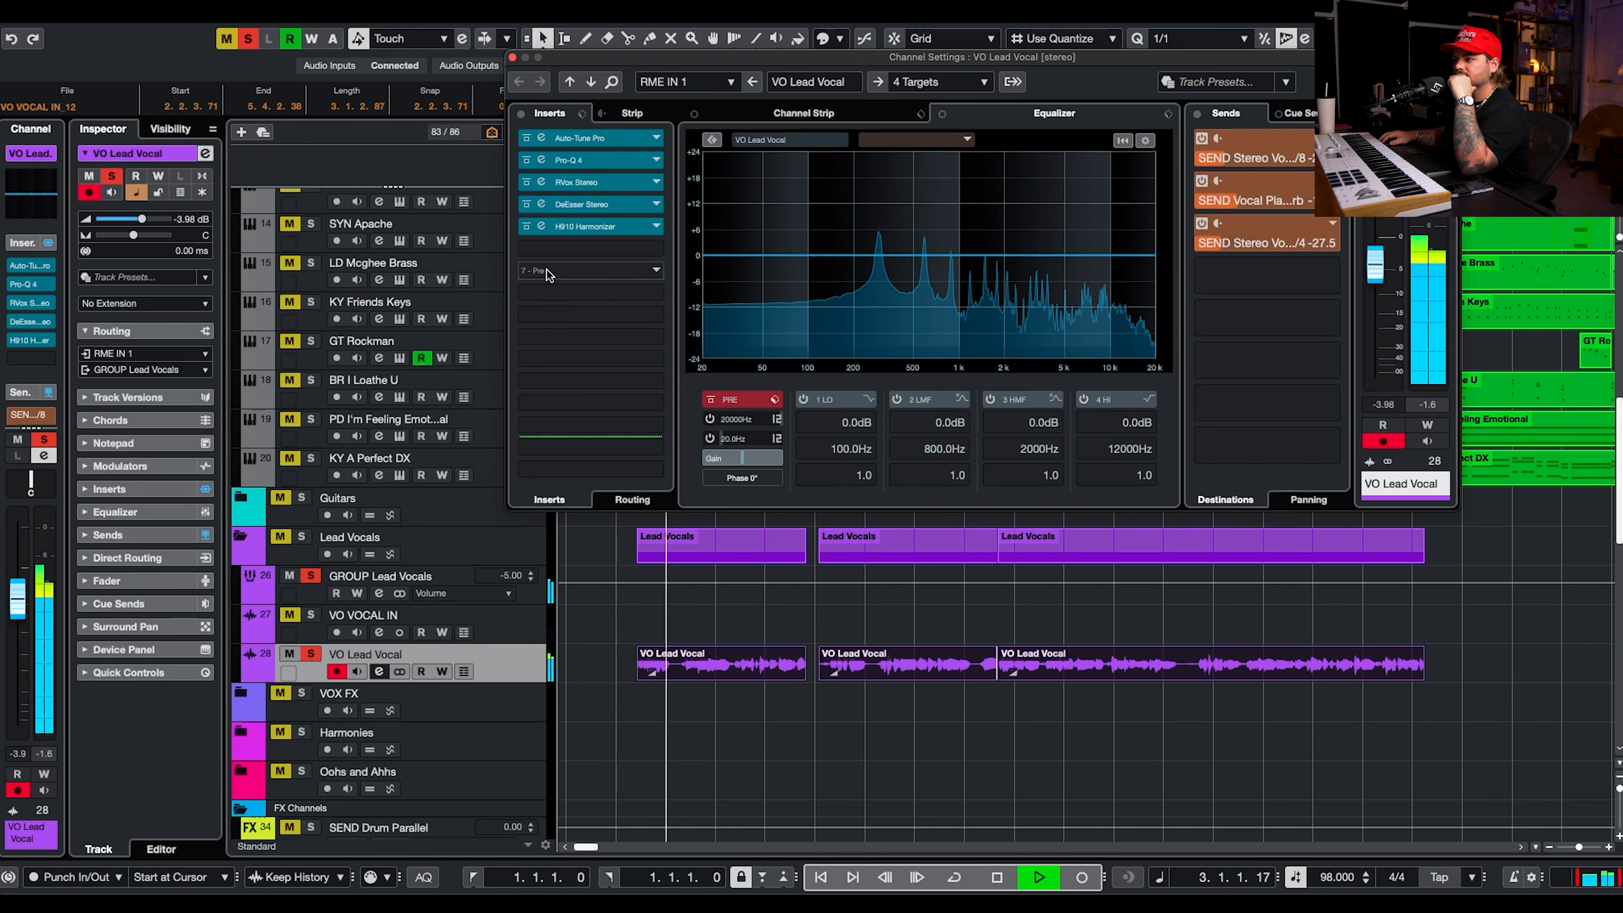
left_click(591, 248)
type("pro-q")
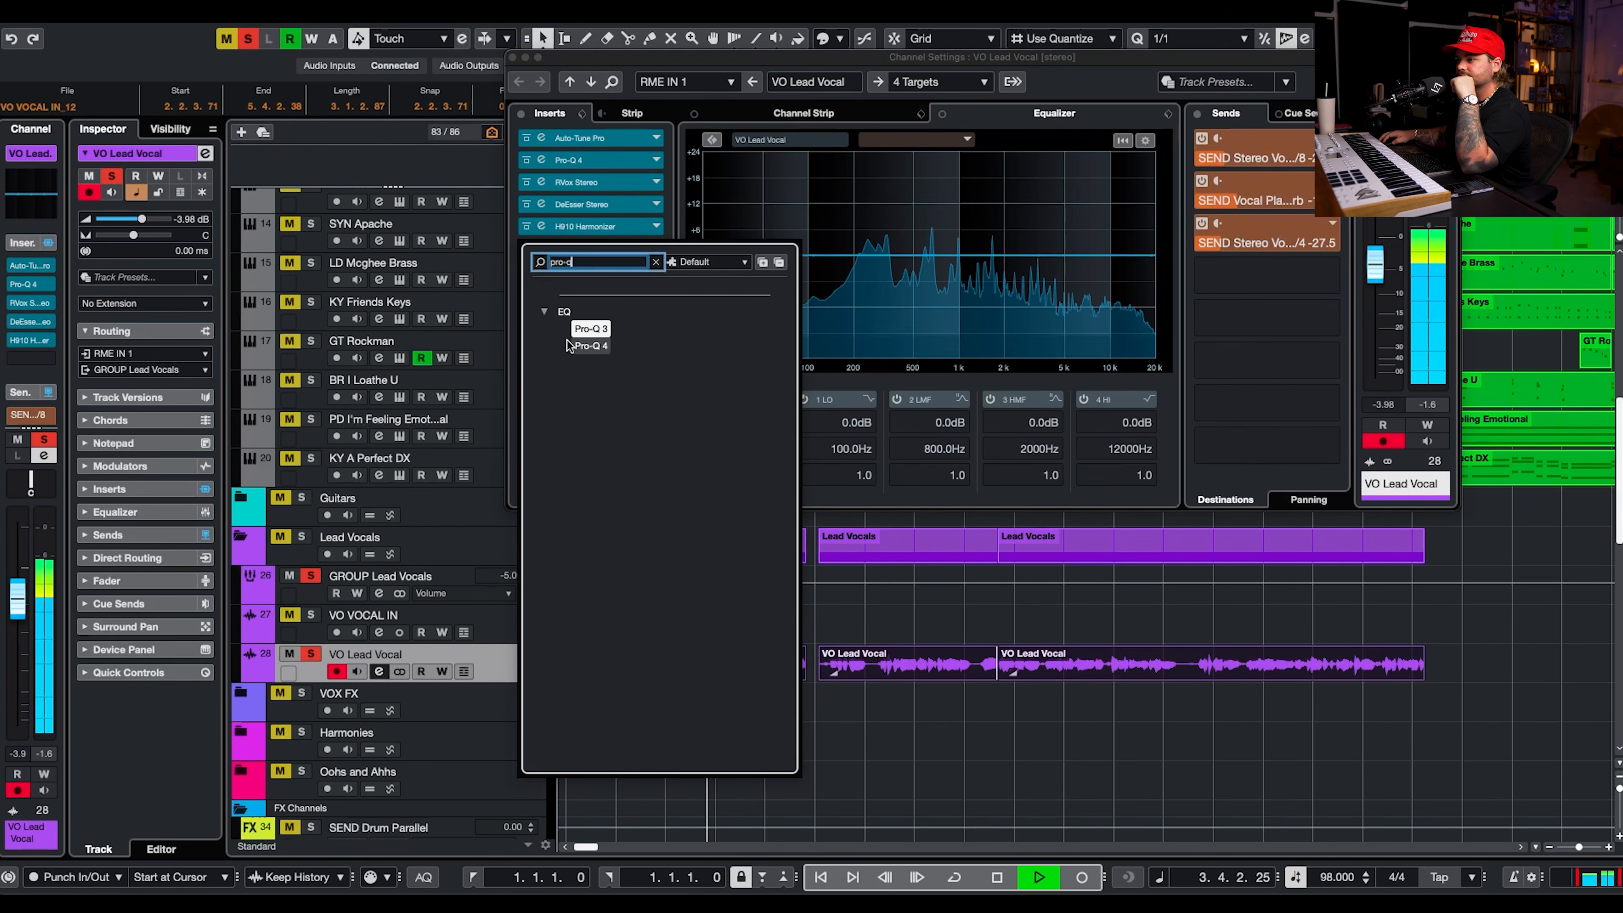
double_click(676, 346)
Add a 12 dB/oct low cut at about 163 Hz and a narrow high-frequency cut of about 5.5 dB.
double_click(270, 639)
left_click_drag(374, 341, 444, 333)
left_click_drag(828, 340, 876, 453)
left_click_drag(950, 672, 950, 597)
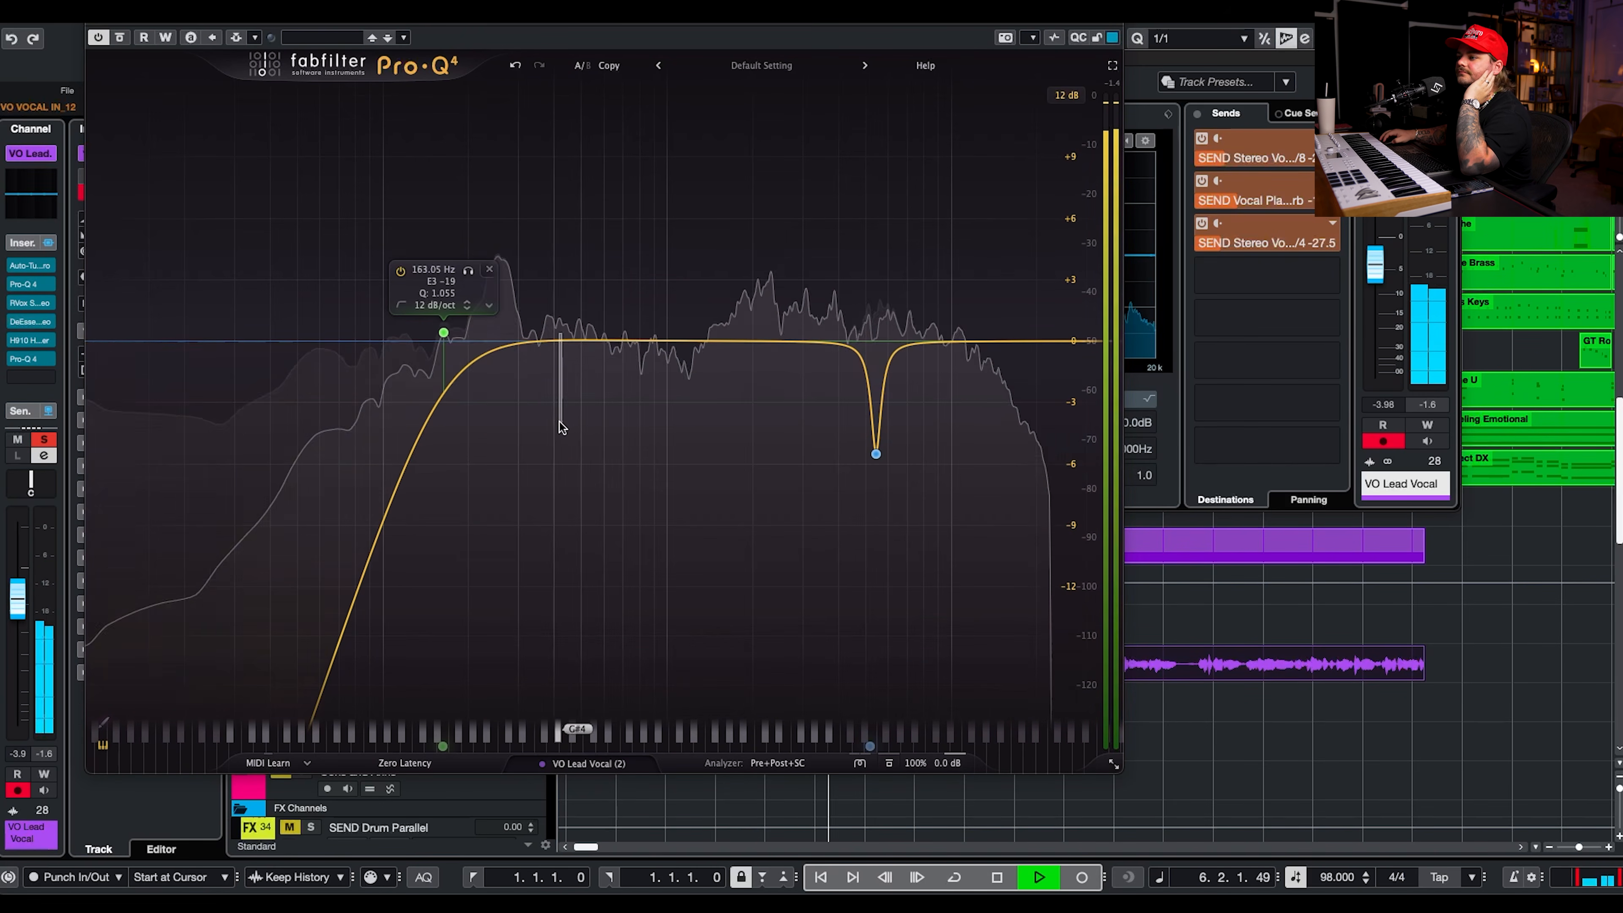
Add a low-mid dip of about 2 dB and a bell cut of 2.29 dB at 7670.4 Hz, and close the EQ.
left_click_drag(558, 340, 570, 448)
left_click_drag(589, 410, 510, 382)
double_click(927, 265)
left_click_drag(927, 266, 918, 387)
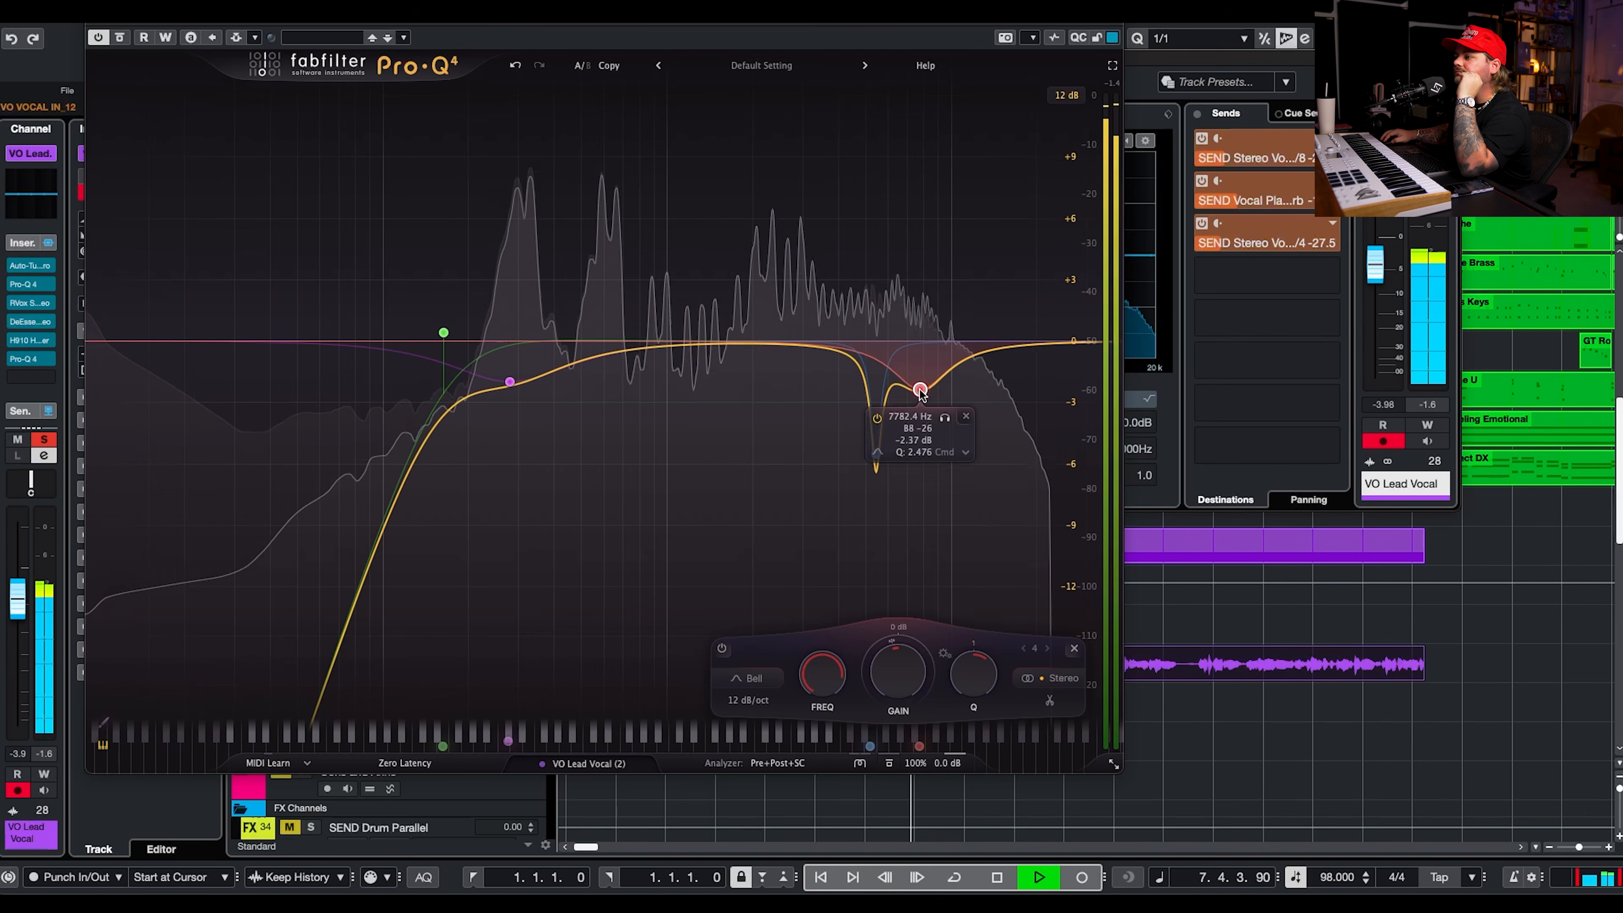
left_click(98, 24)
left_click(379, 671)
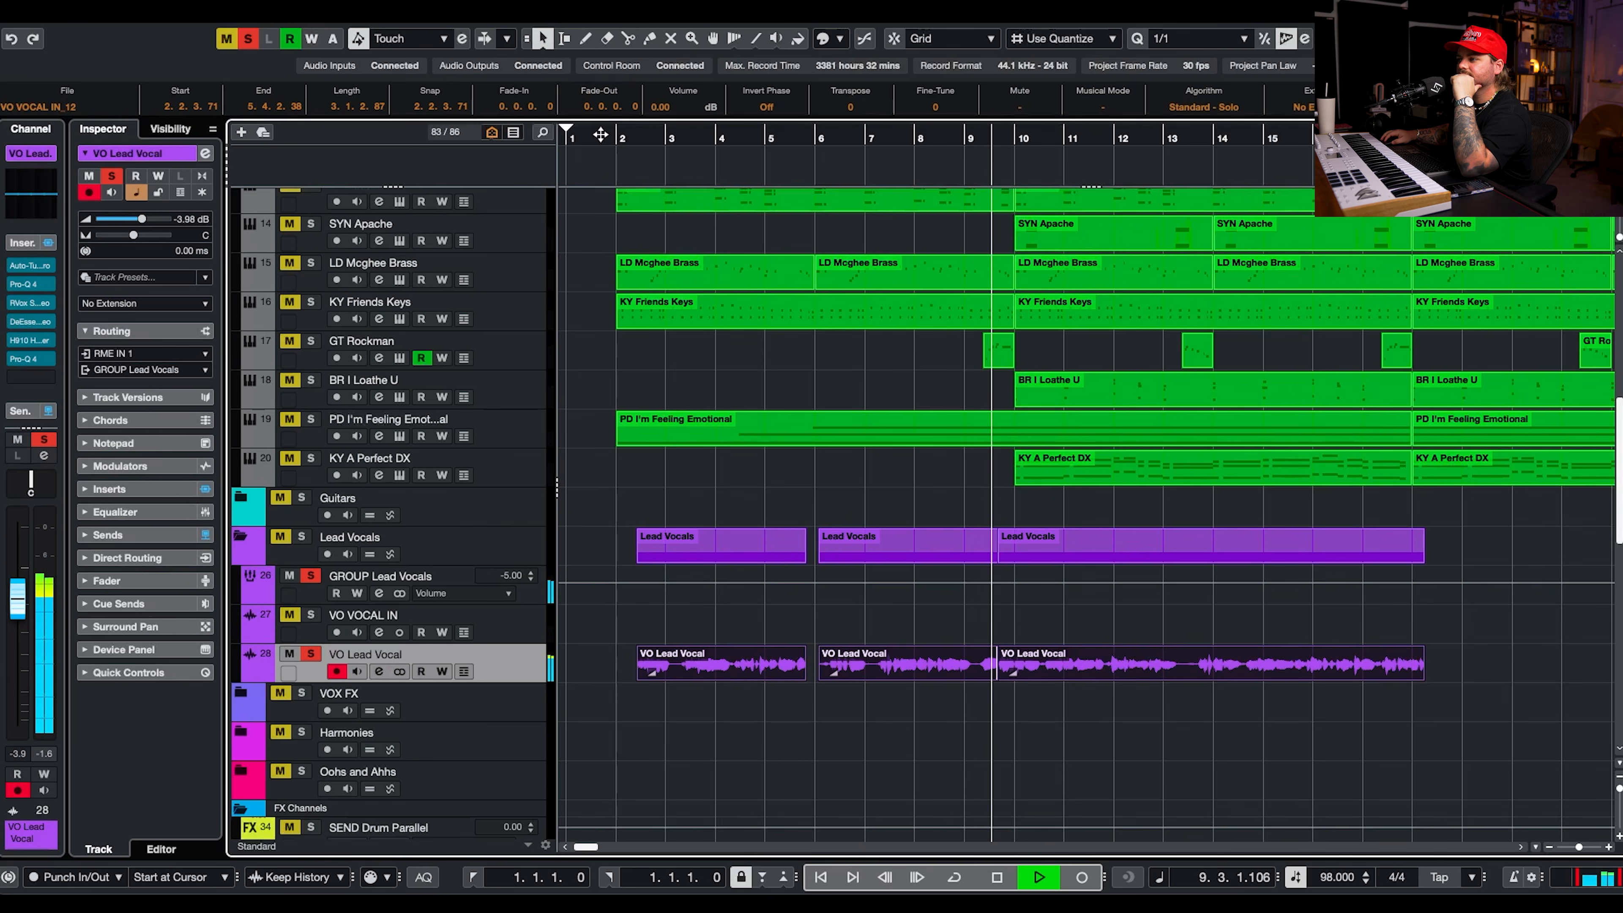
Rebalance the lead vocal's 1/8 delay and plate reverb sends, and lower its 1/4 delay send to -32.5 dB.
left_click(380, 671)
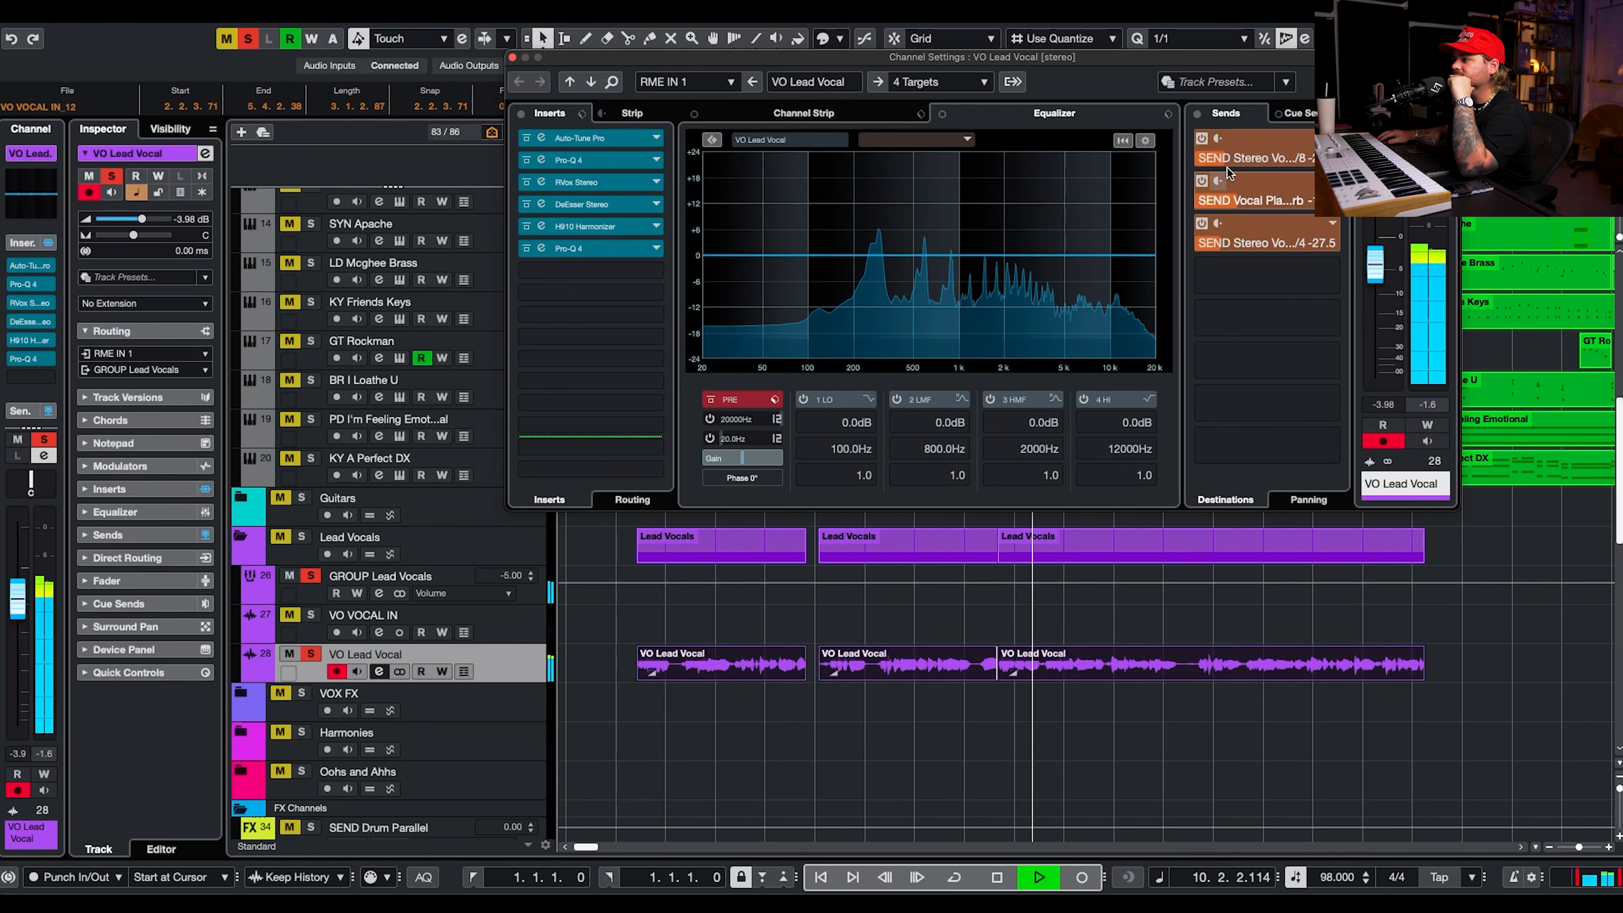
left_click_drag(1220, 153, 1205, 162)
left_click_drag(1223, 246, 1172, 265)
mouse_move(1239, 202)
left_mouse_down()
mouse_move(1217, 213)
mouse_move(1240, 199)
left_mouse_up()
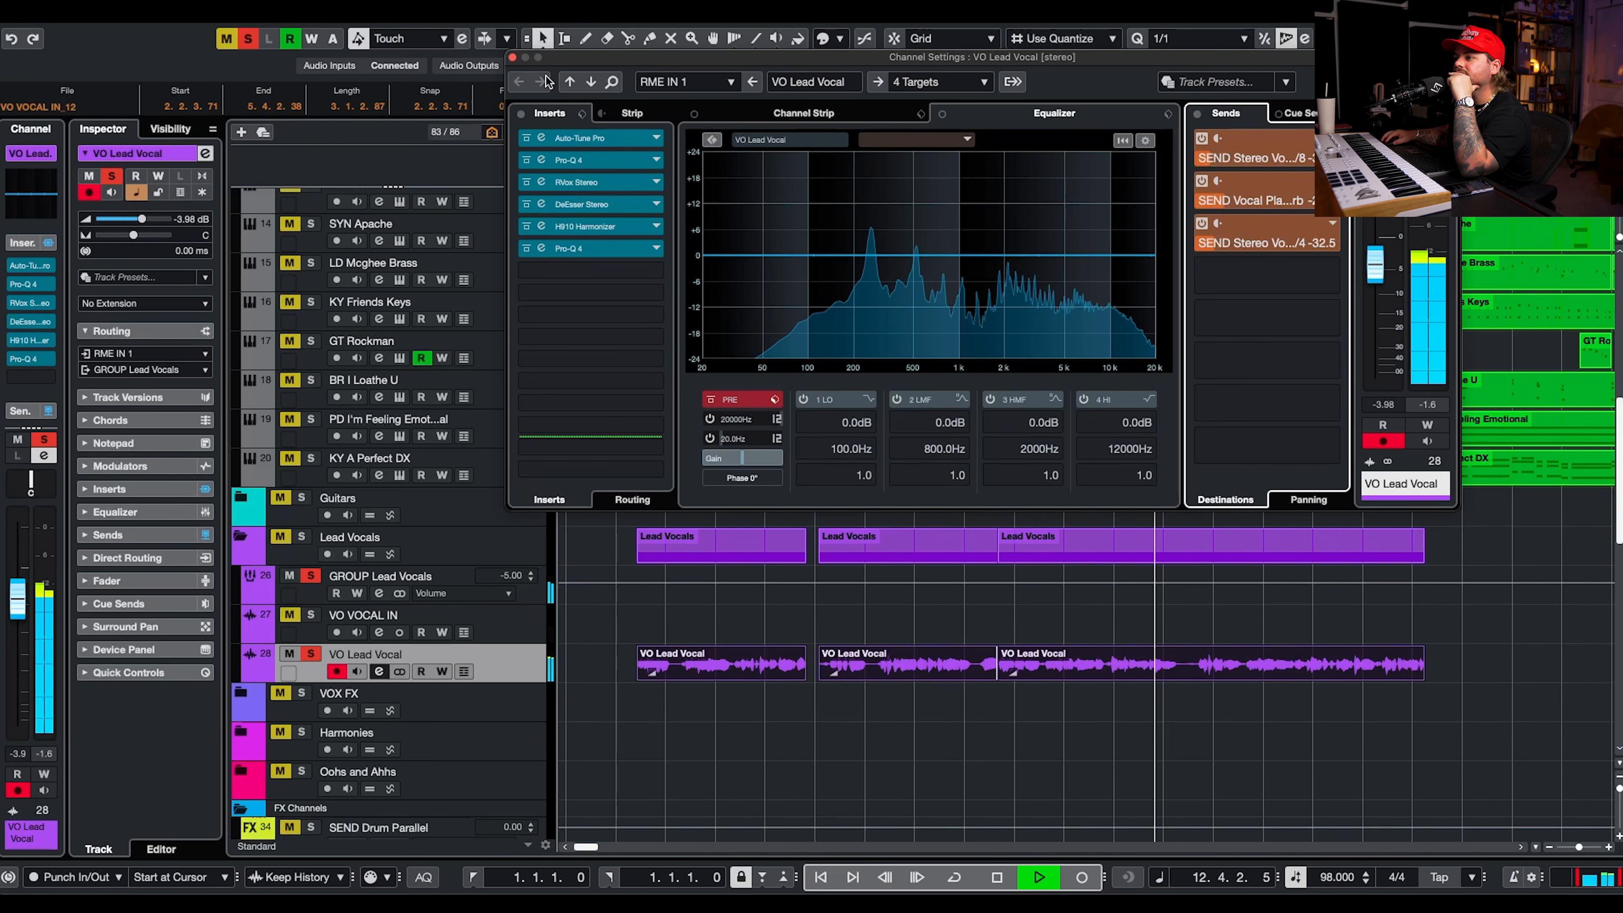
Add a send from VO Lead Vocal to SEND Vocal Room Verb and set its level to -14.5 dB.
left_click(1327, 276)
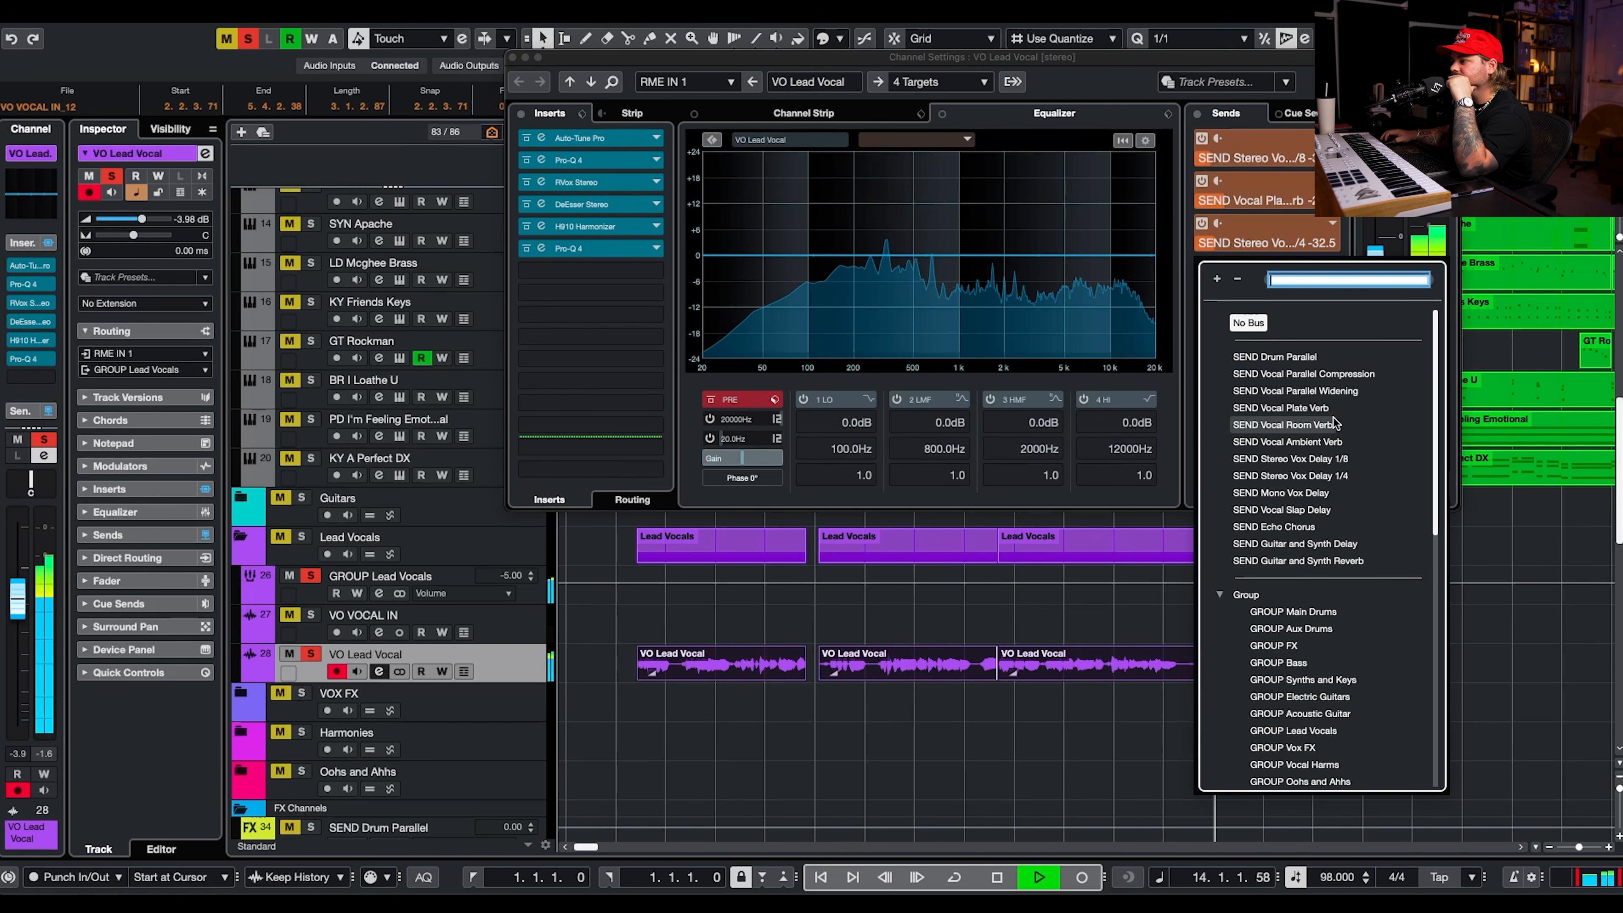
left_click(1303, 424)
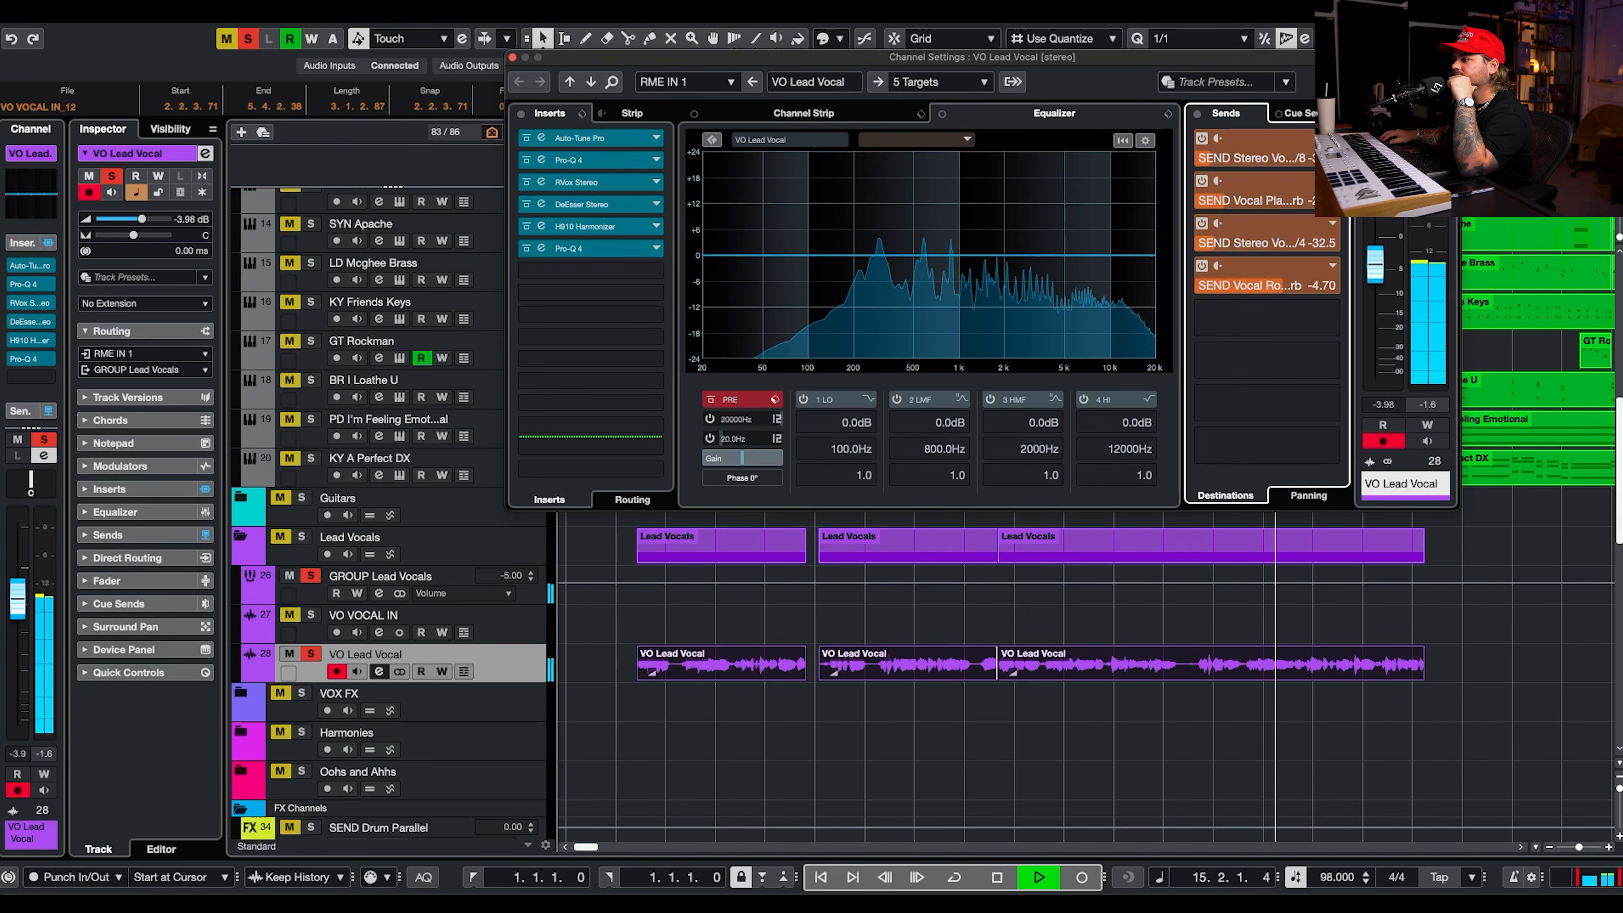
left_click_drag(1292, 287, 1245, 288)
Open the Seventh Heaven reverb on the SEND Vocal Room Verb channel and adjust its settings.
scroll(806, 676, "down", 10)
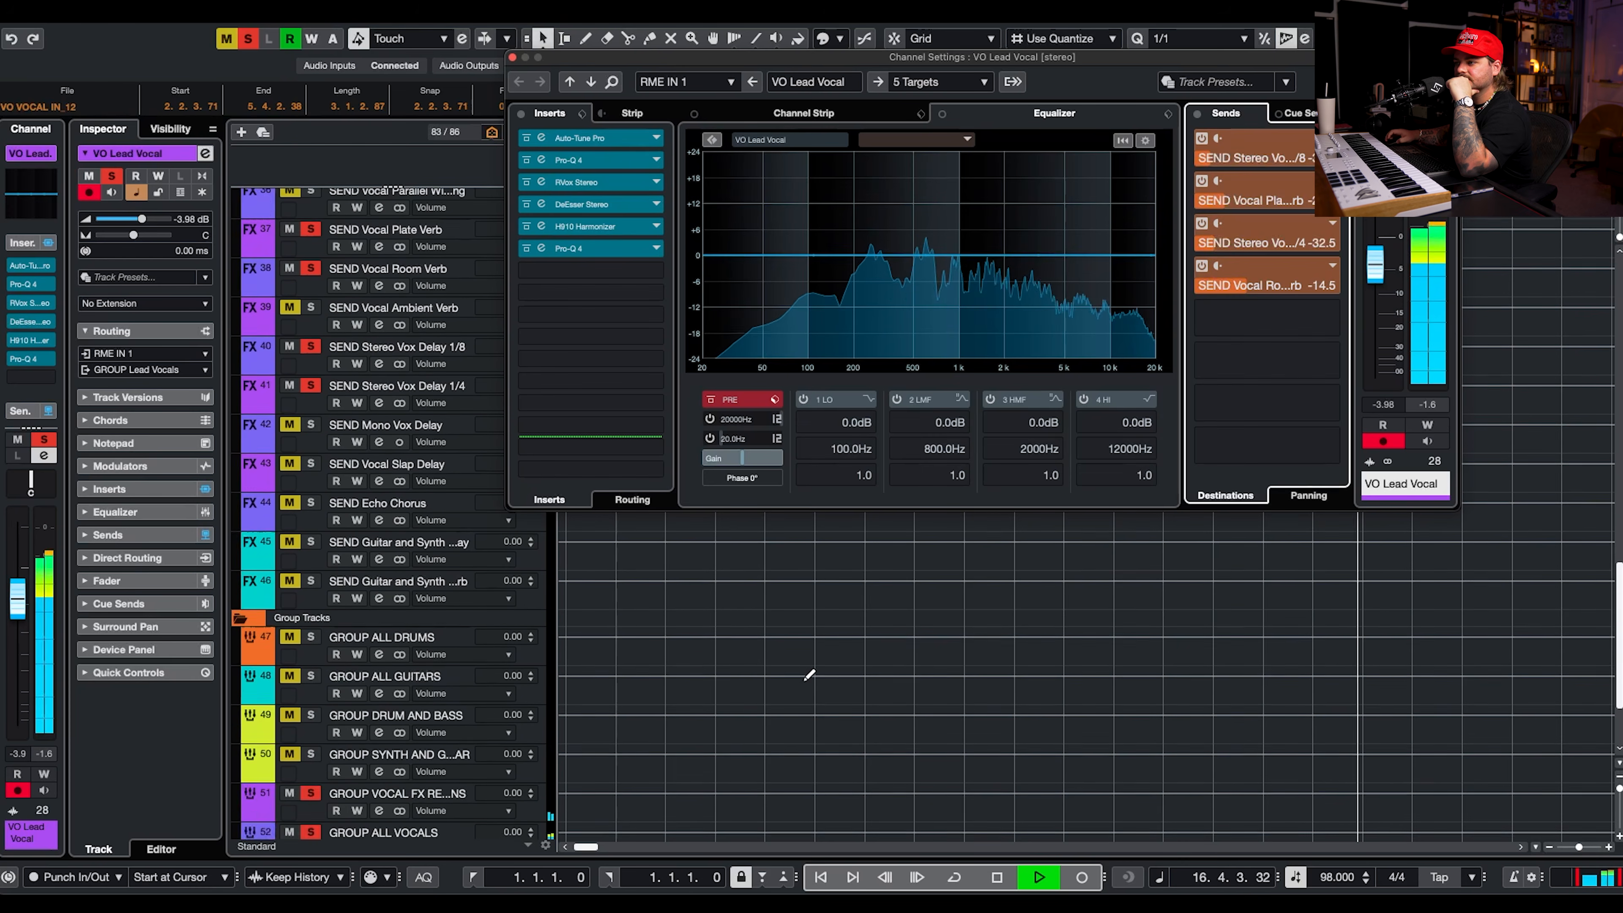
left_click(379, 410)
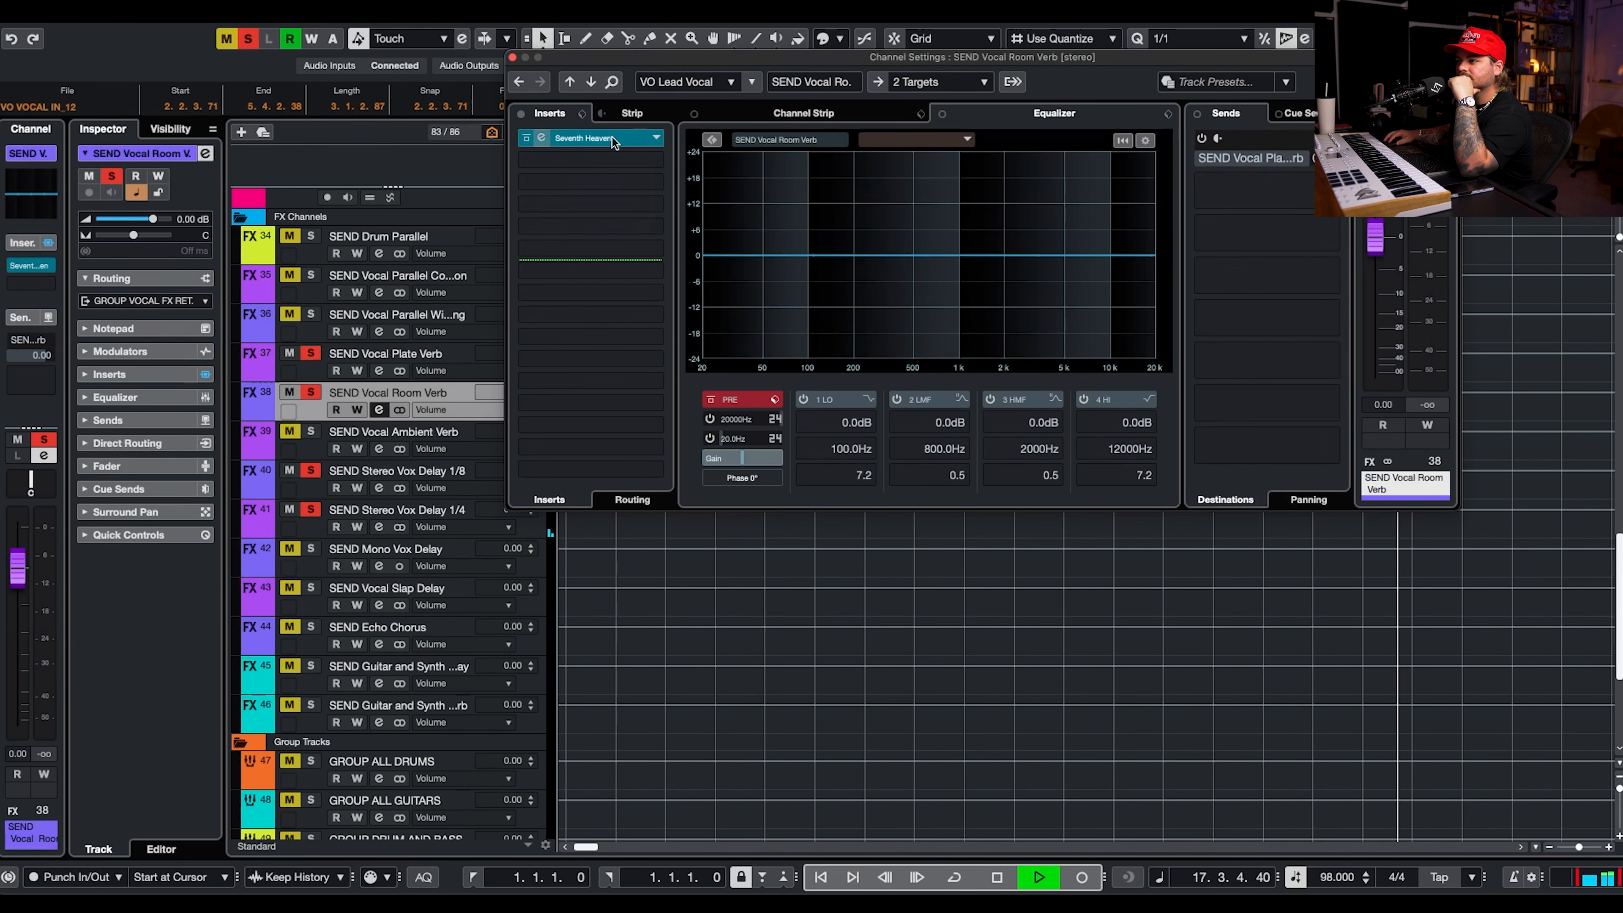
left_click(597, 139)
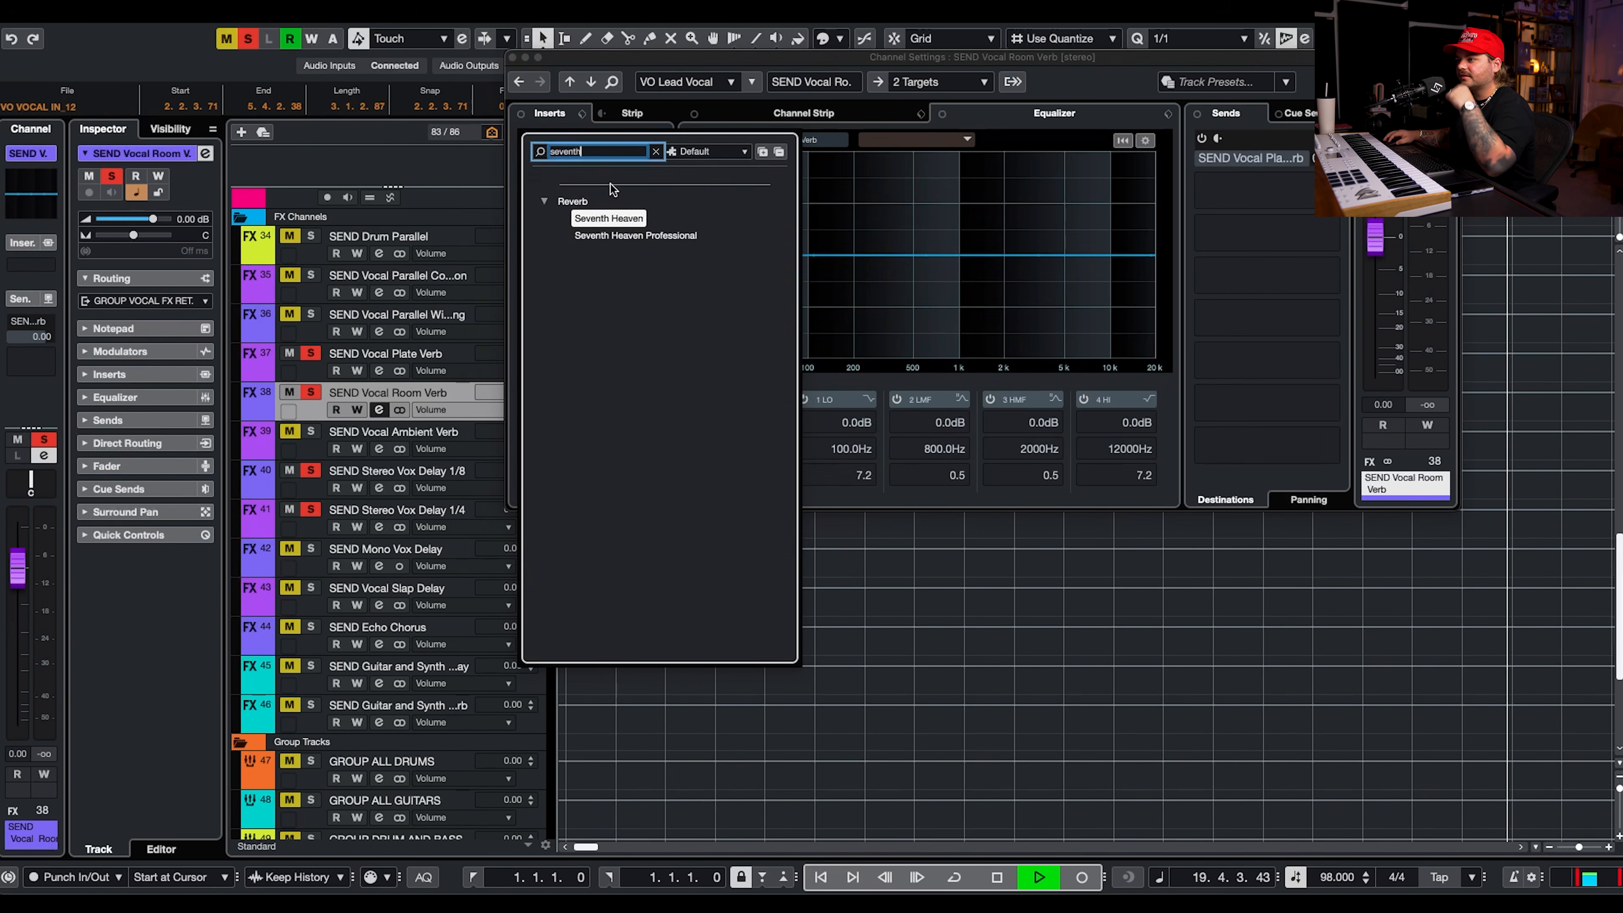
double_click(610, 218)
left_click_drag(1169, 560, 1173, 528)
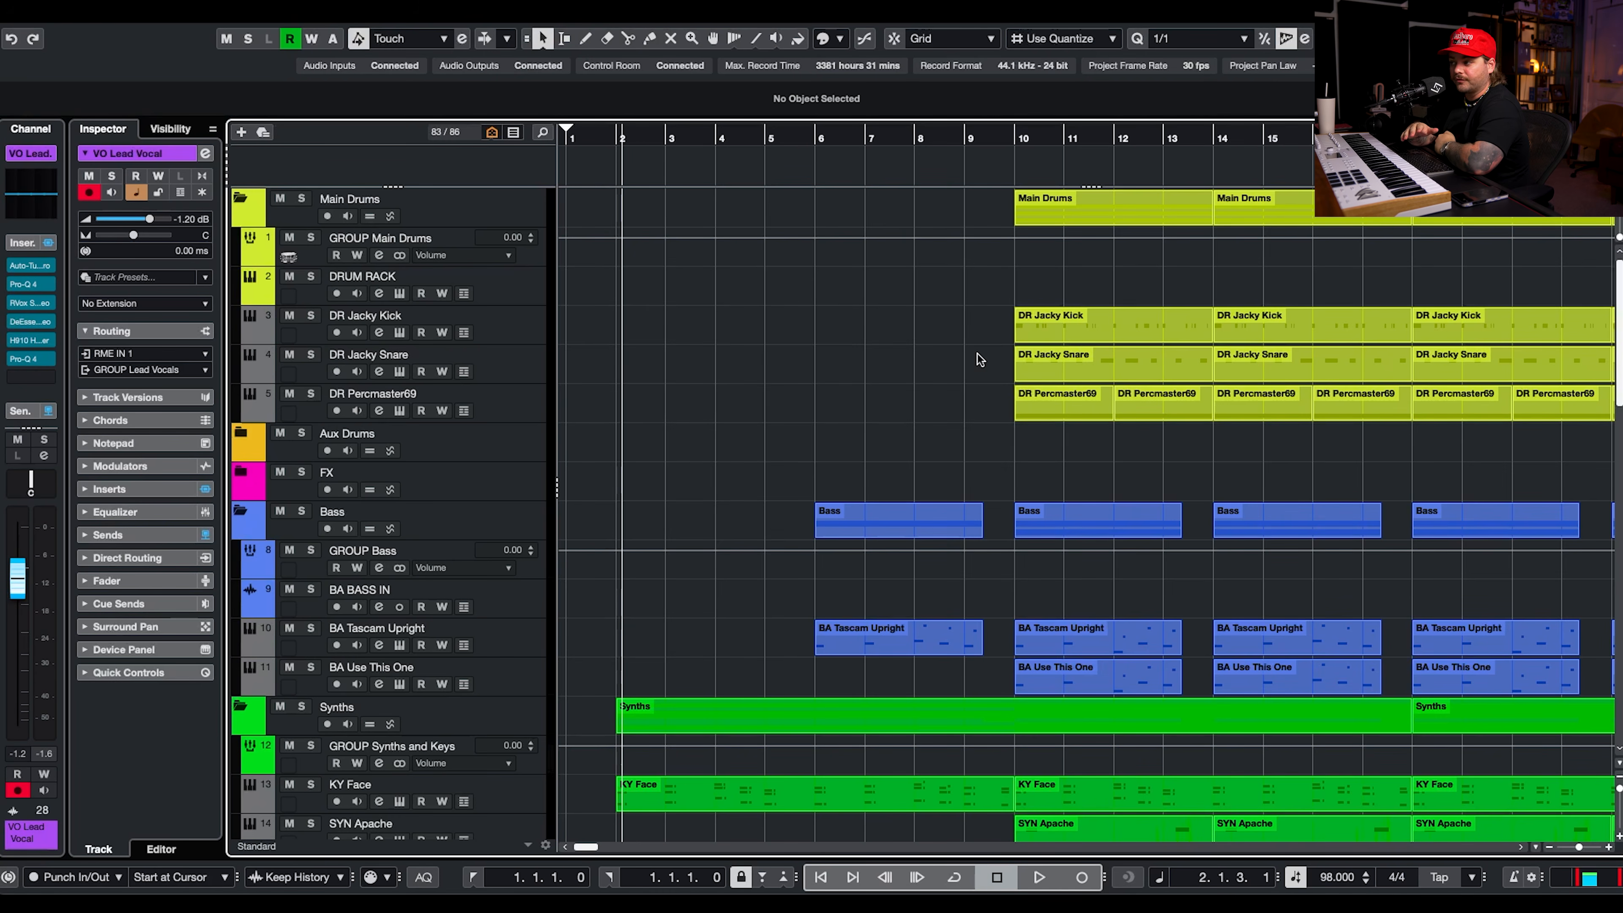
Select the VO Lead Vocal clips and look over the whole arrangement of drums, bass, synths and vocals.
scroll(977, 356, "down", 10)
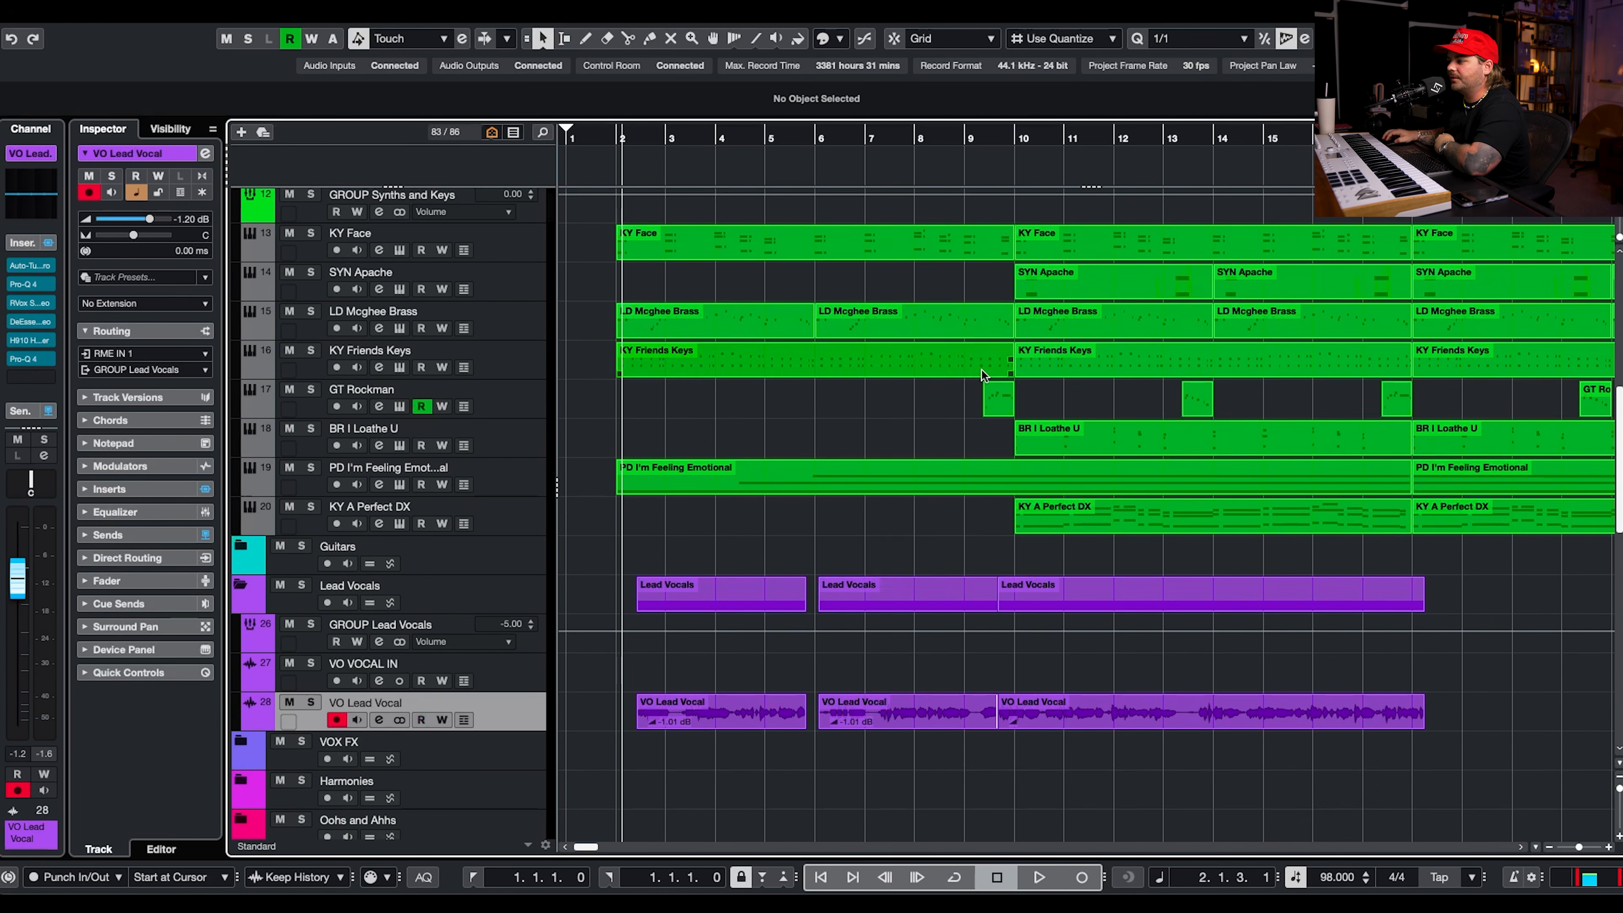
left_click_drag(753, 670, 1312, 756)
scroll(1349, 731, "up", 10)
scroll(1339, 715, "right", 7)
scroll(1336, 712, "left", 4)
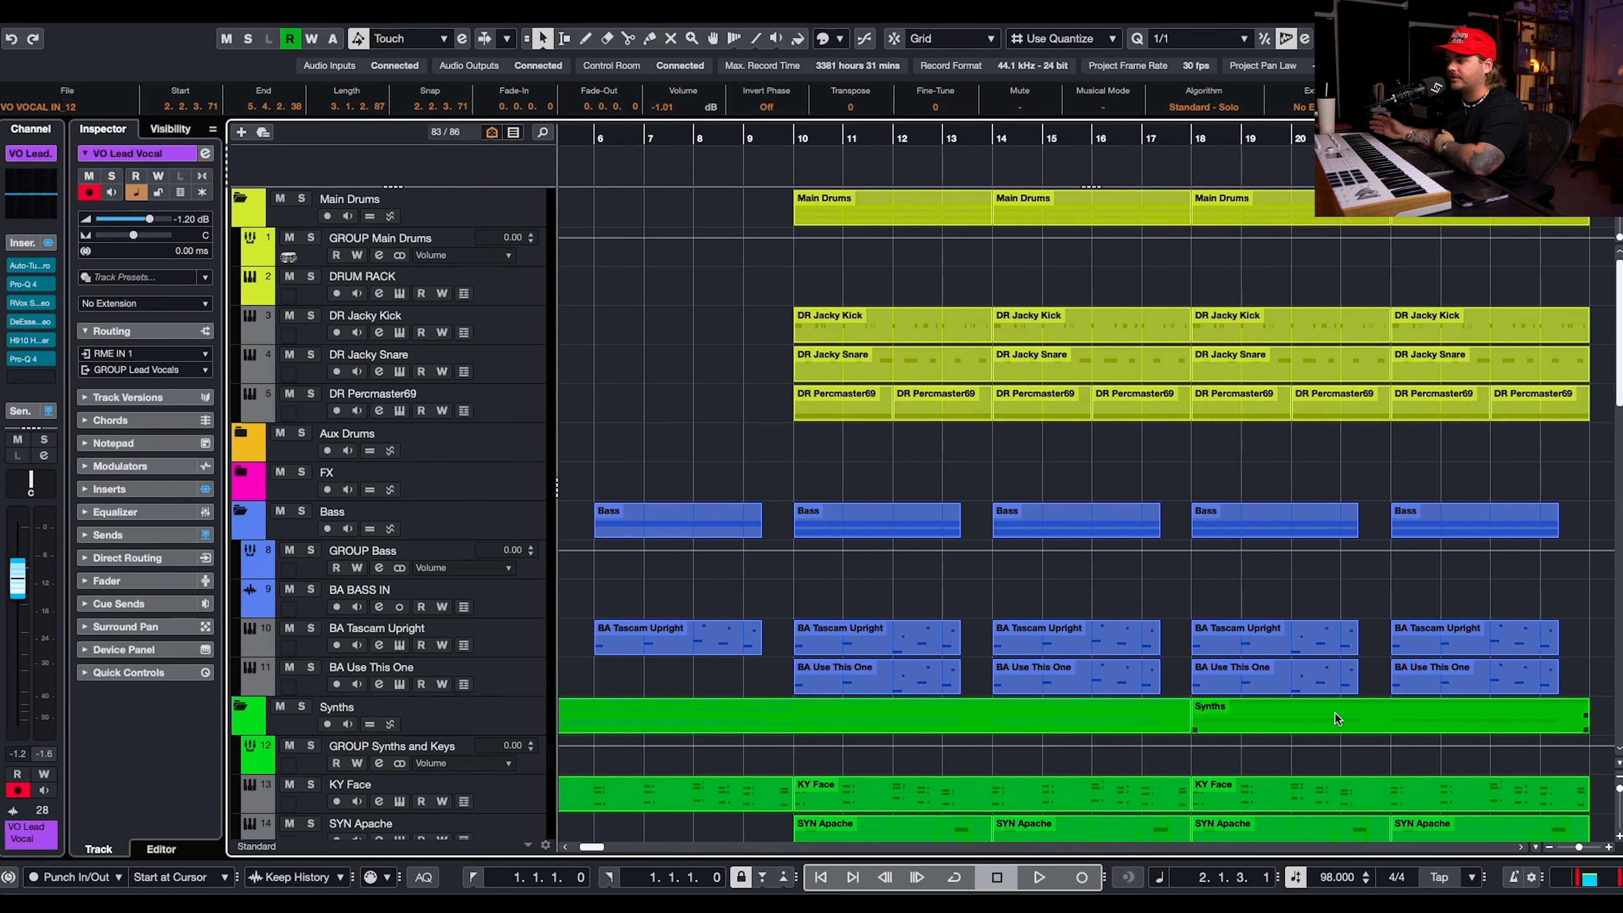
scroll(1335, 712, "down", 1)
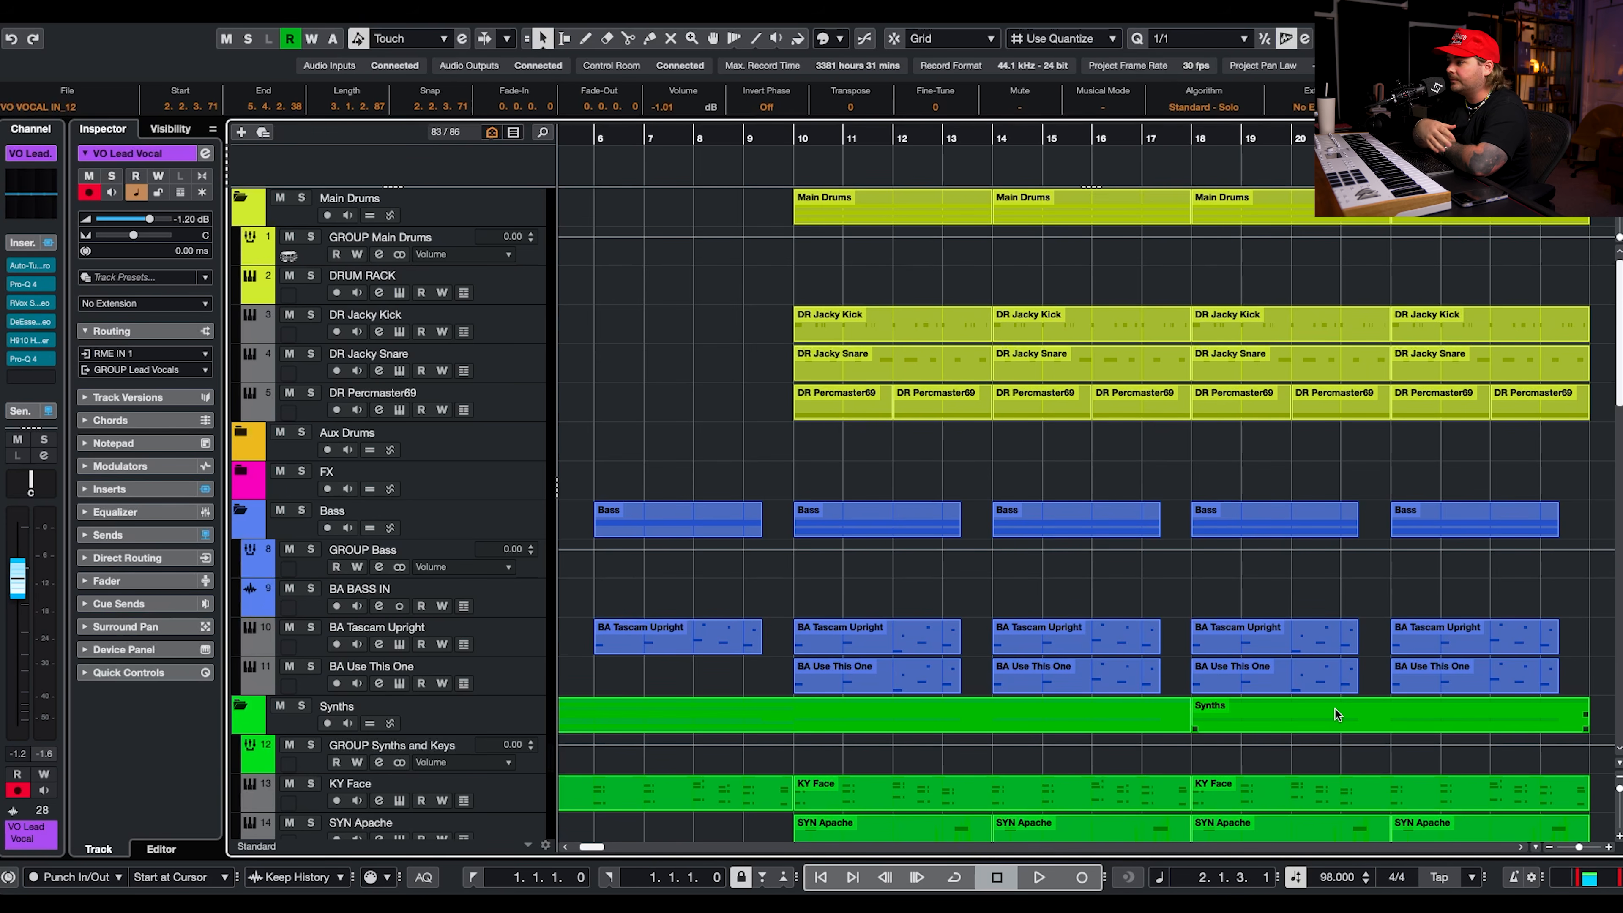
scroll(922, 393, "left", 5)
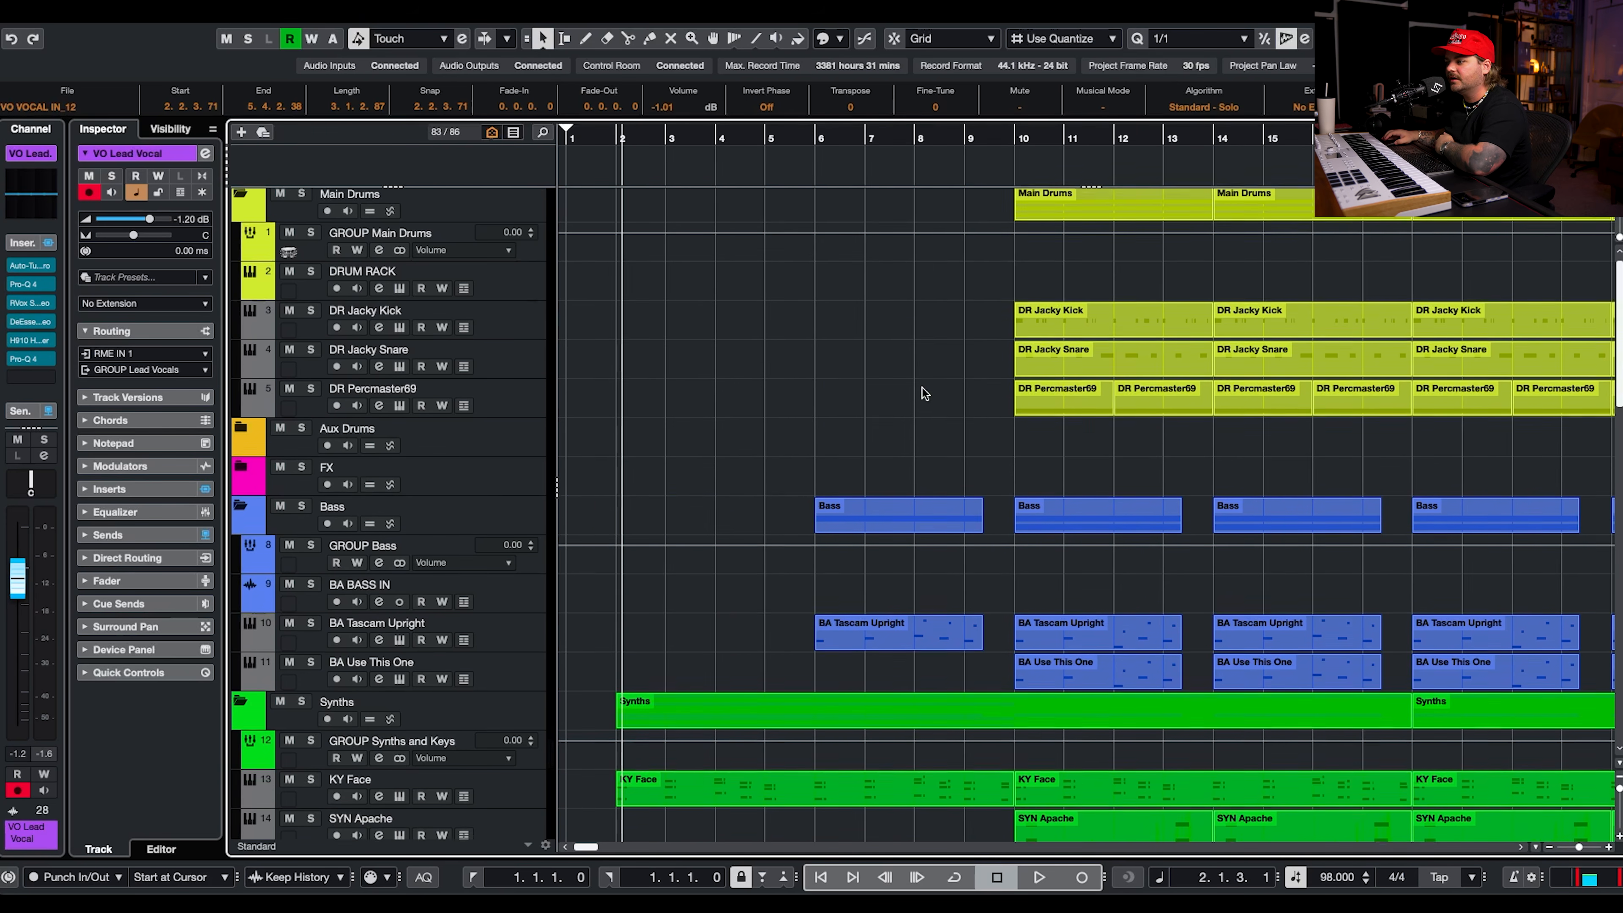
scroll(923, 392, "down", 6)
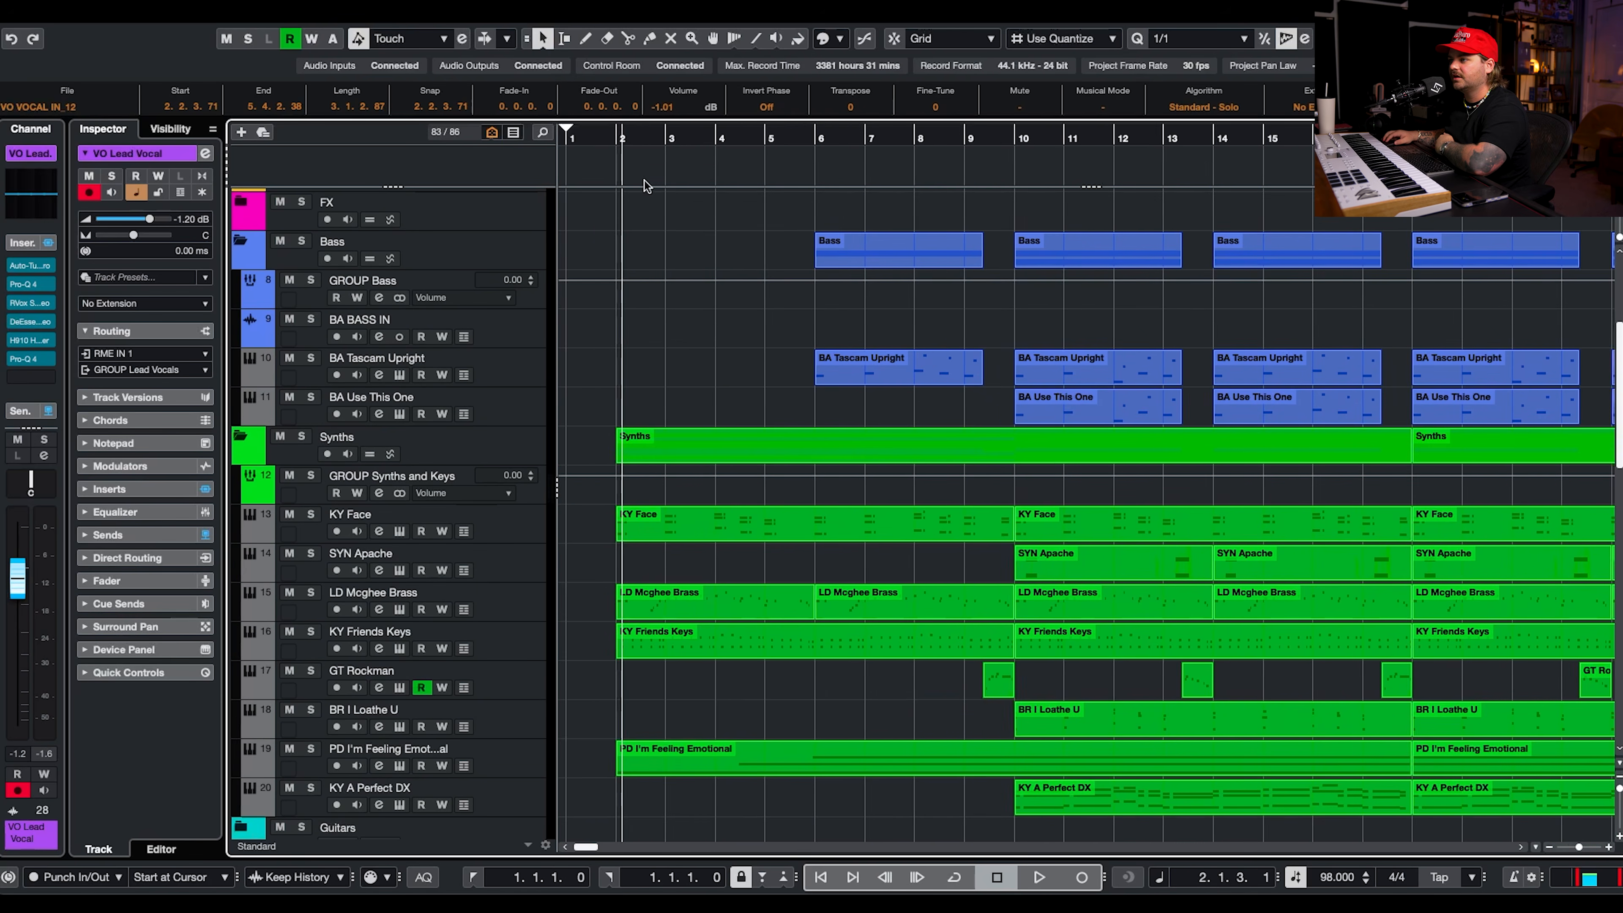
scroll(644, 186, "right", 1)
Play the song from just before bar 2 and follow the vocal, synth, bass and drum tracks past bar 19.
left_click(590, 138)
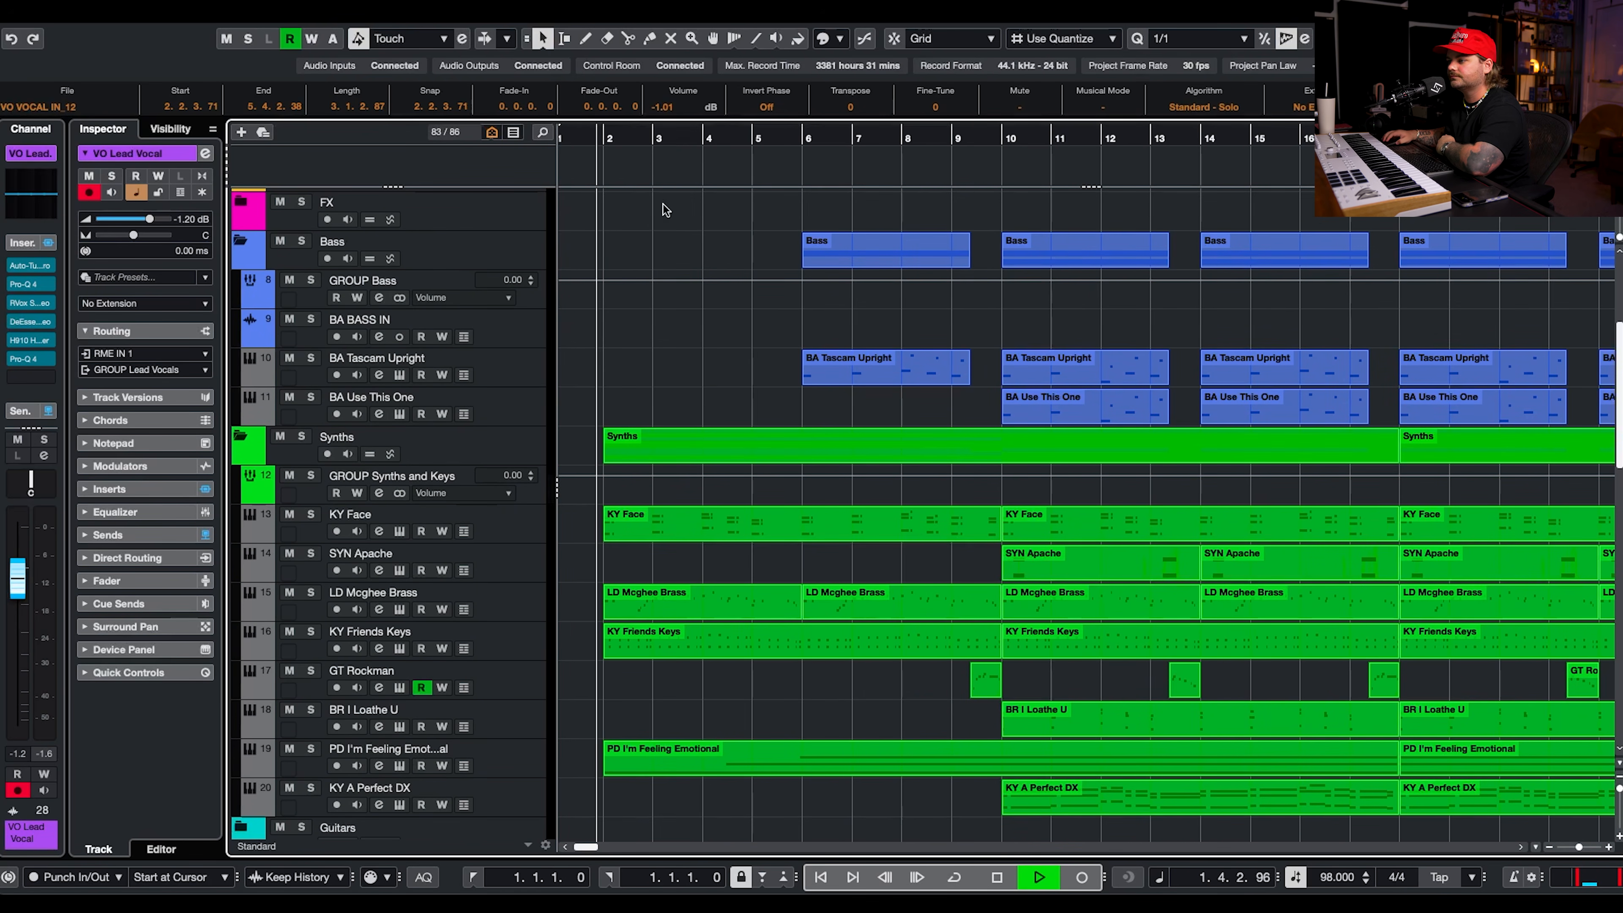
scroll(793, 323, "right", 3)
scroll(793, 323, "left", 3)
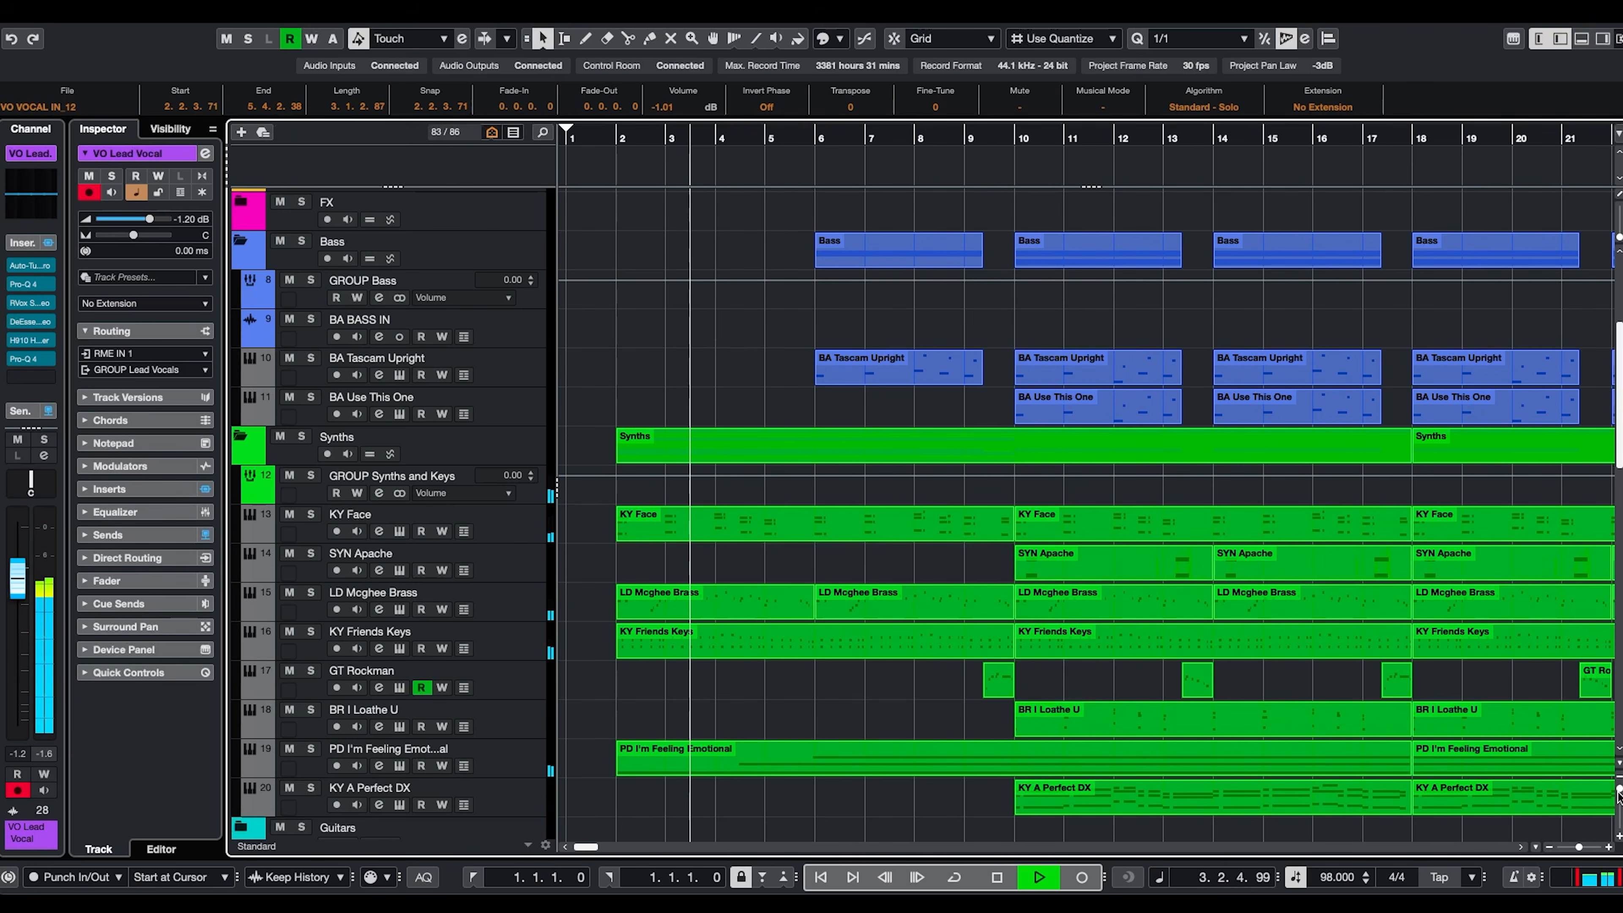
scroll(1503, 725, "down", 7)
scroll(1381, 709, "right", 2)
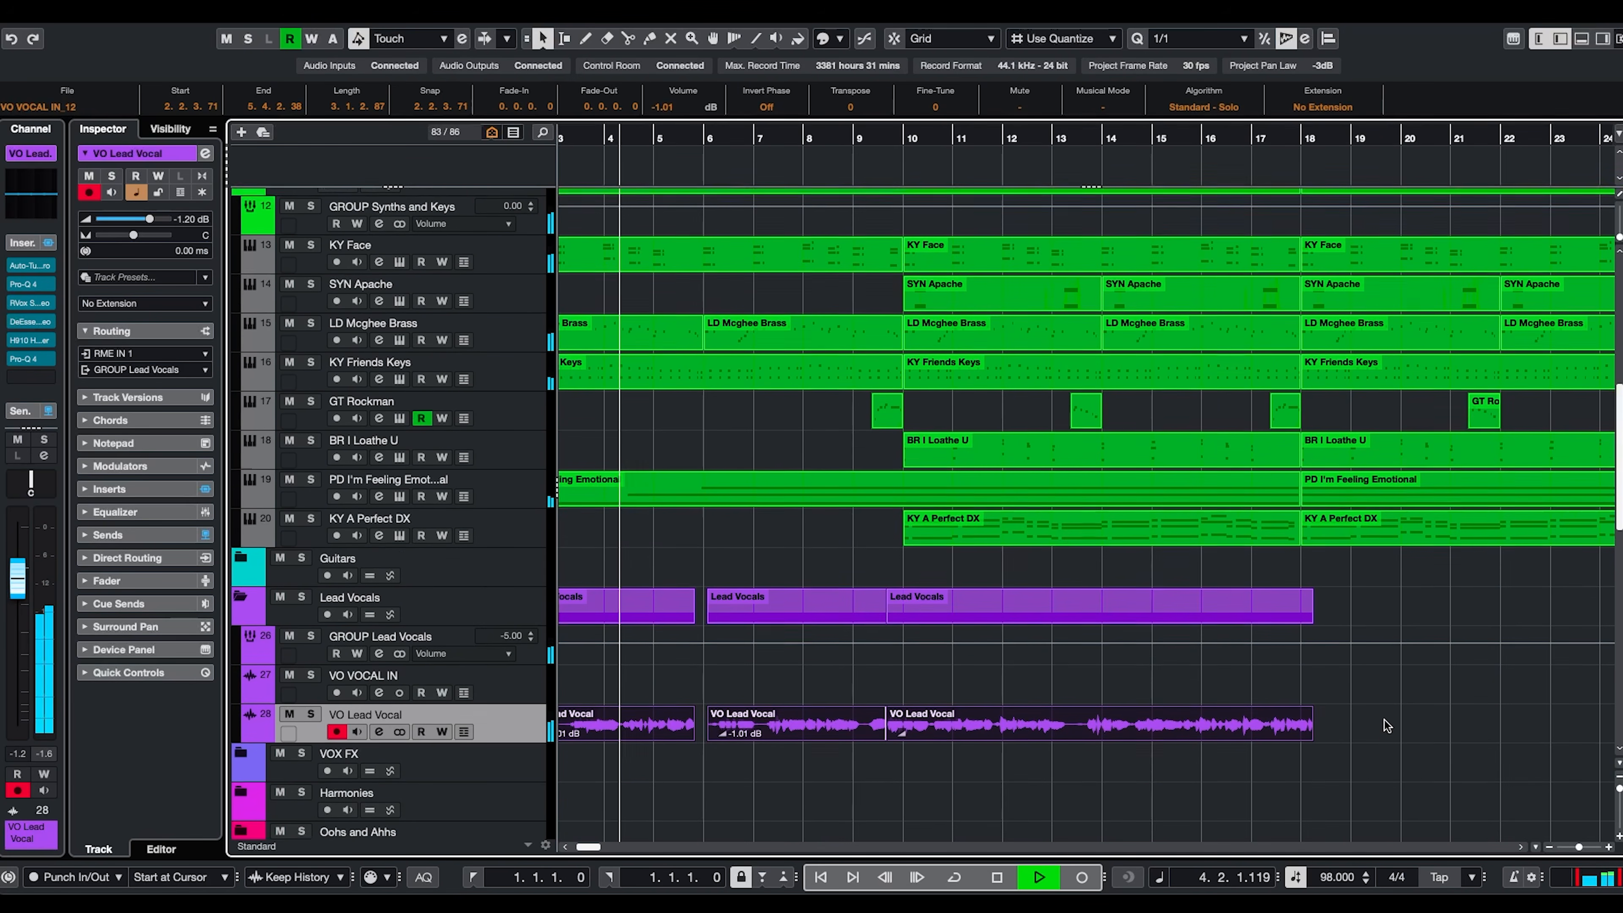
scroll(1384, 725, "down", 1)
scroll(1383, 723, "right", 1)
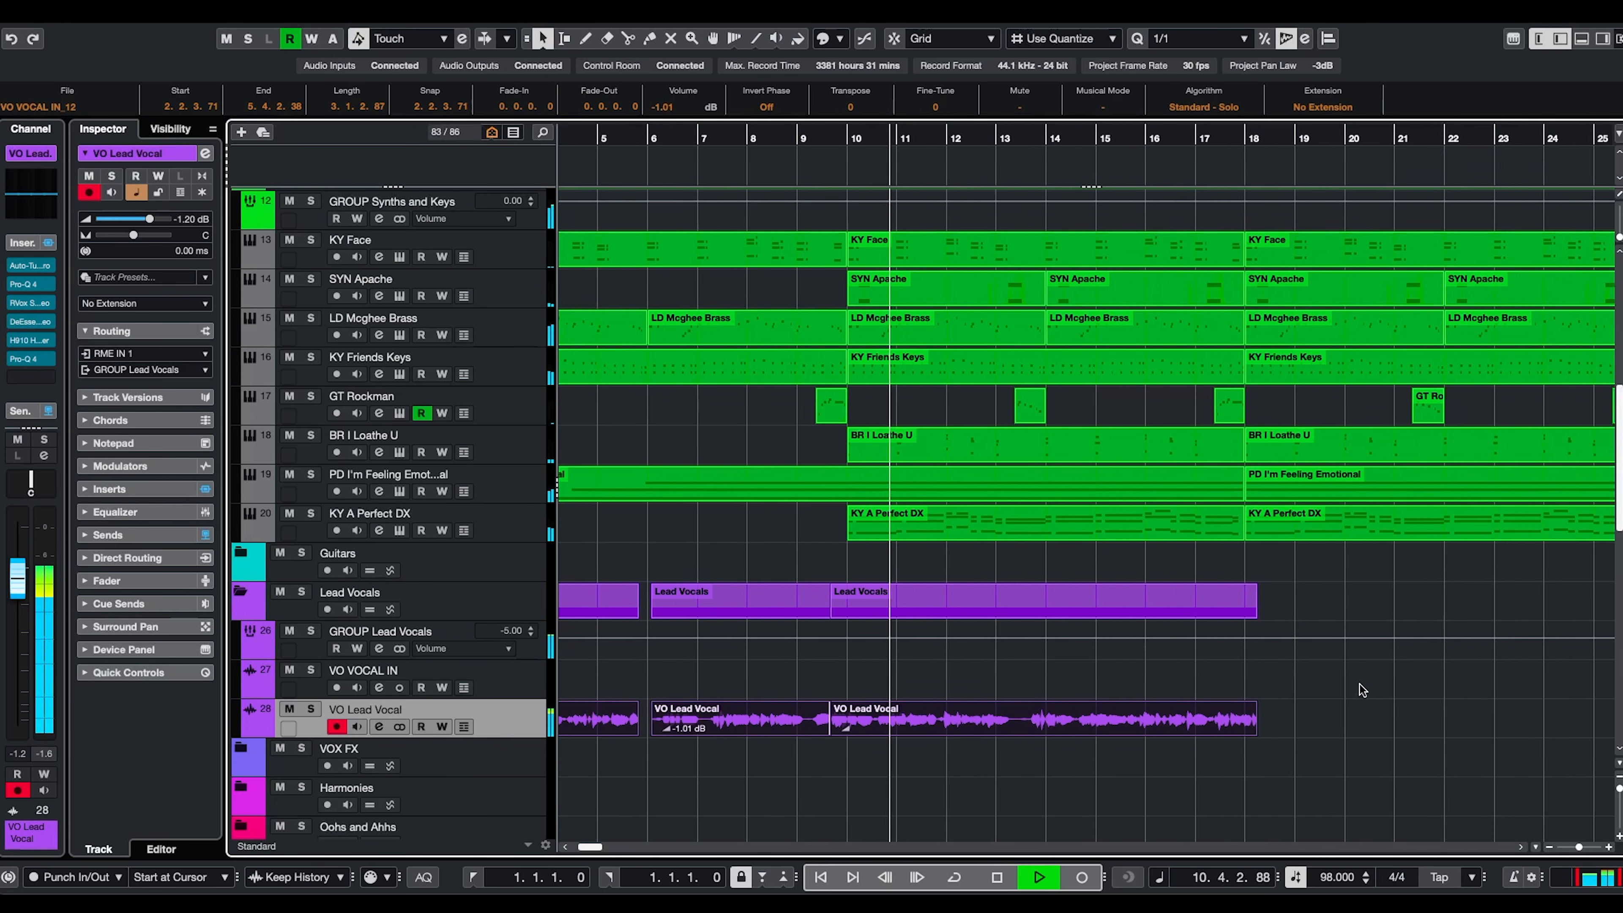
scroll(1359, 685, "up", 5)
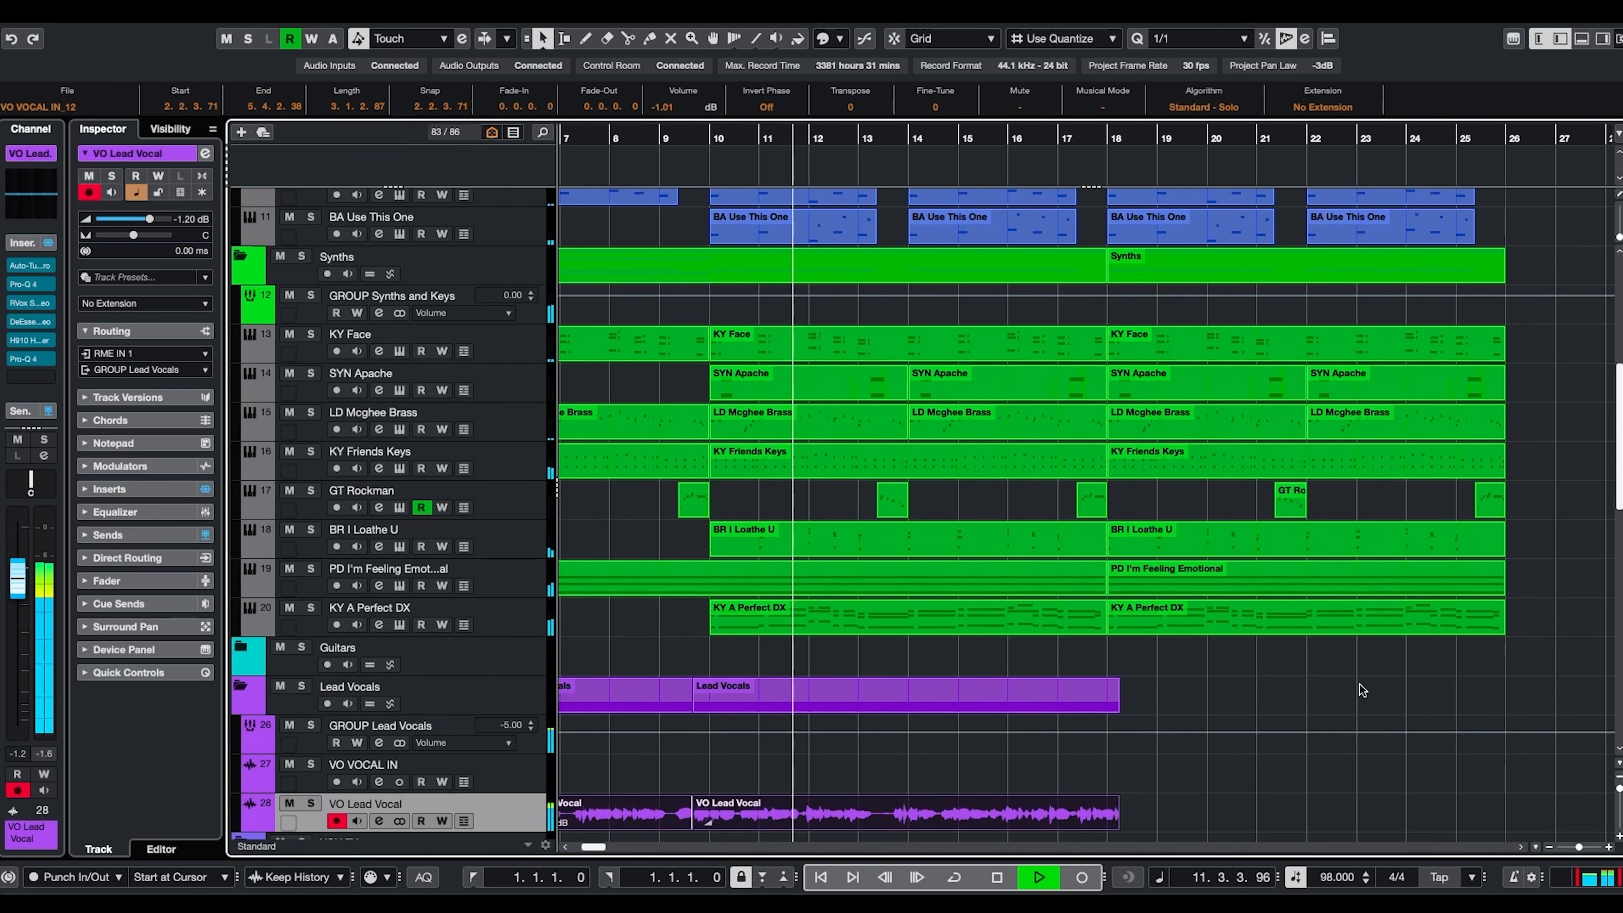
scroll(934, 544, "up", 2)
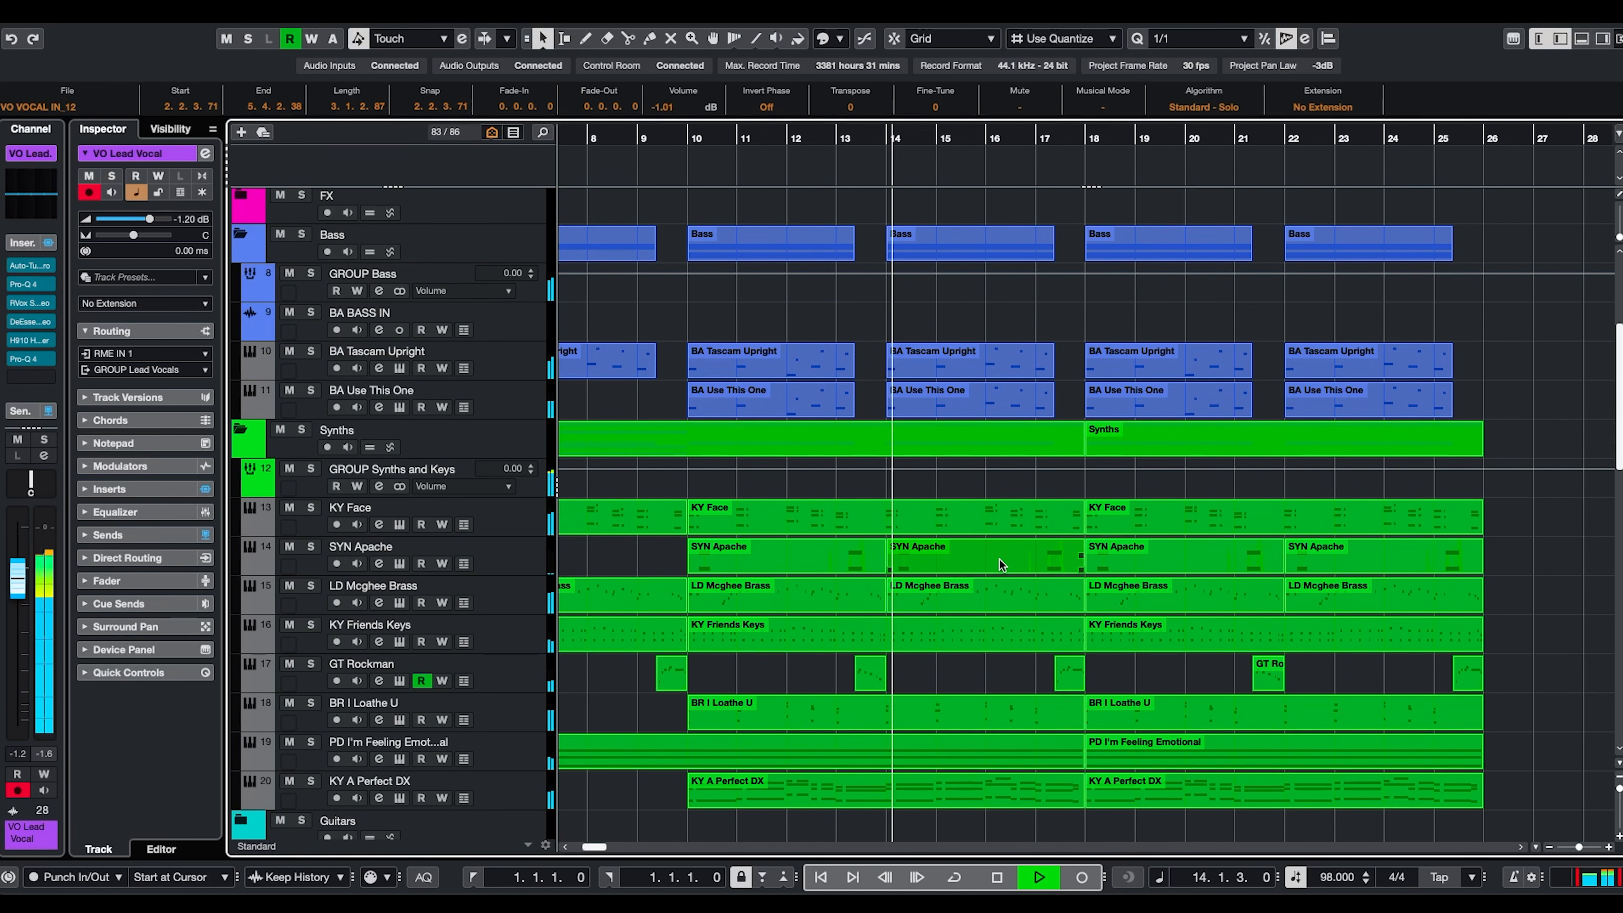
scroll(999, 560, "up", 1)
scroll(999, 559, "up", 4)
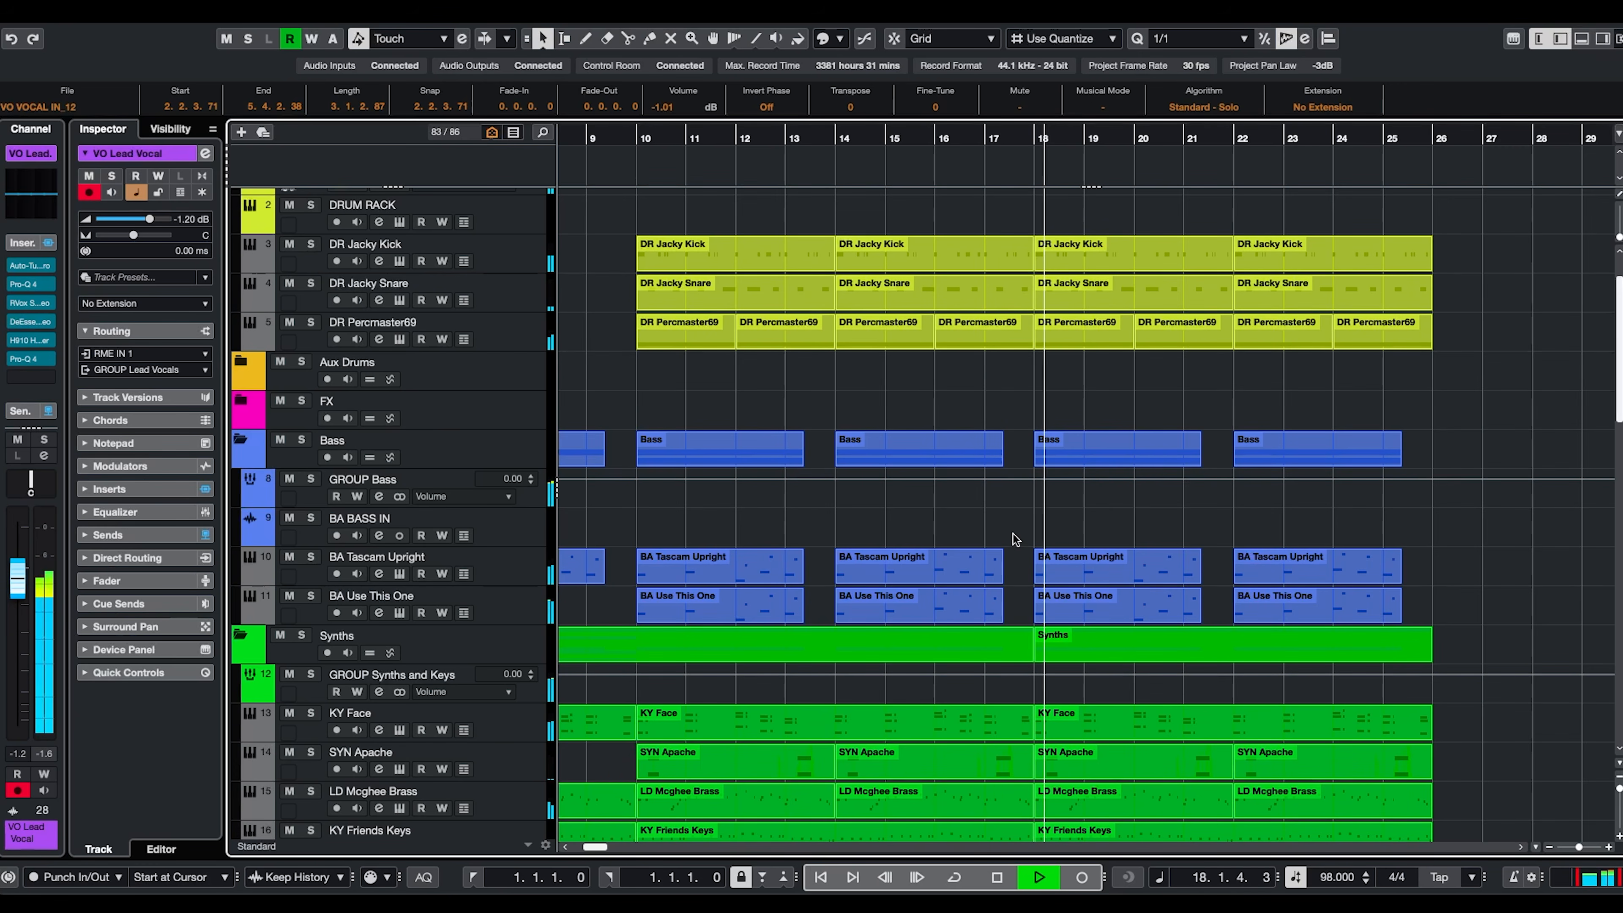
scroll(1013, 534, "right", 3)
scroll(1031, 525, "right", 2)
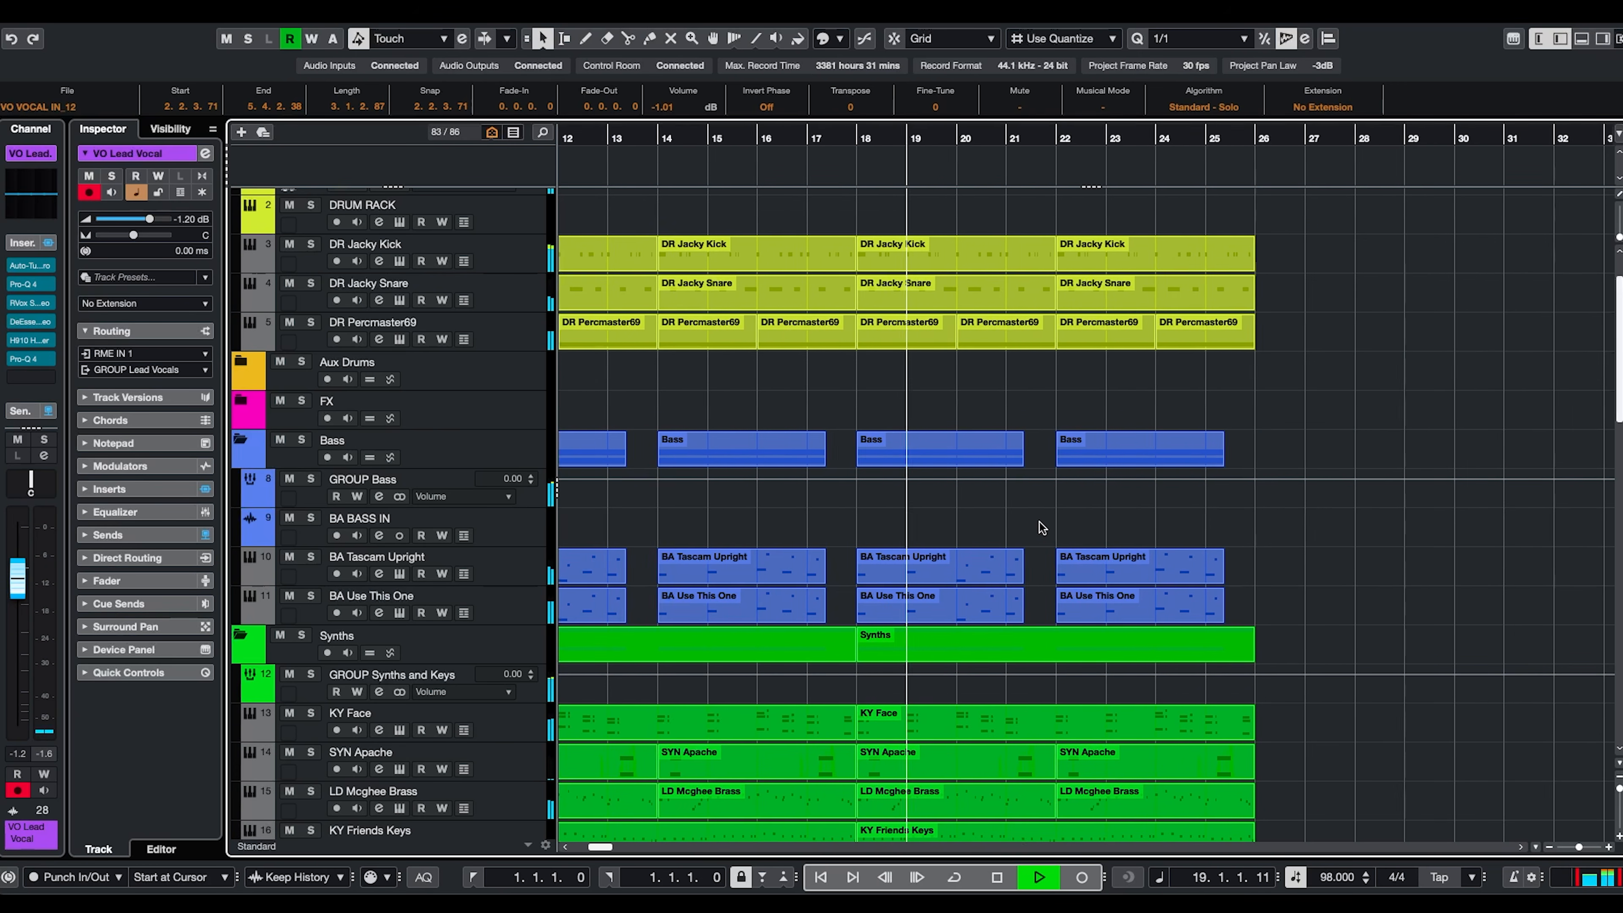
scroll(1039, 523, "down", 8)
scroll(1217, 573, "down", 8)
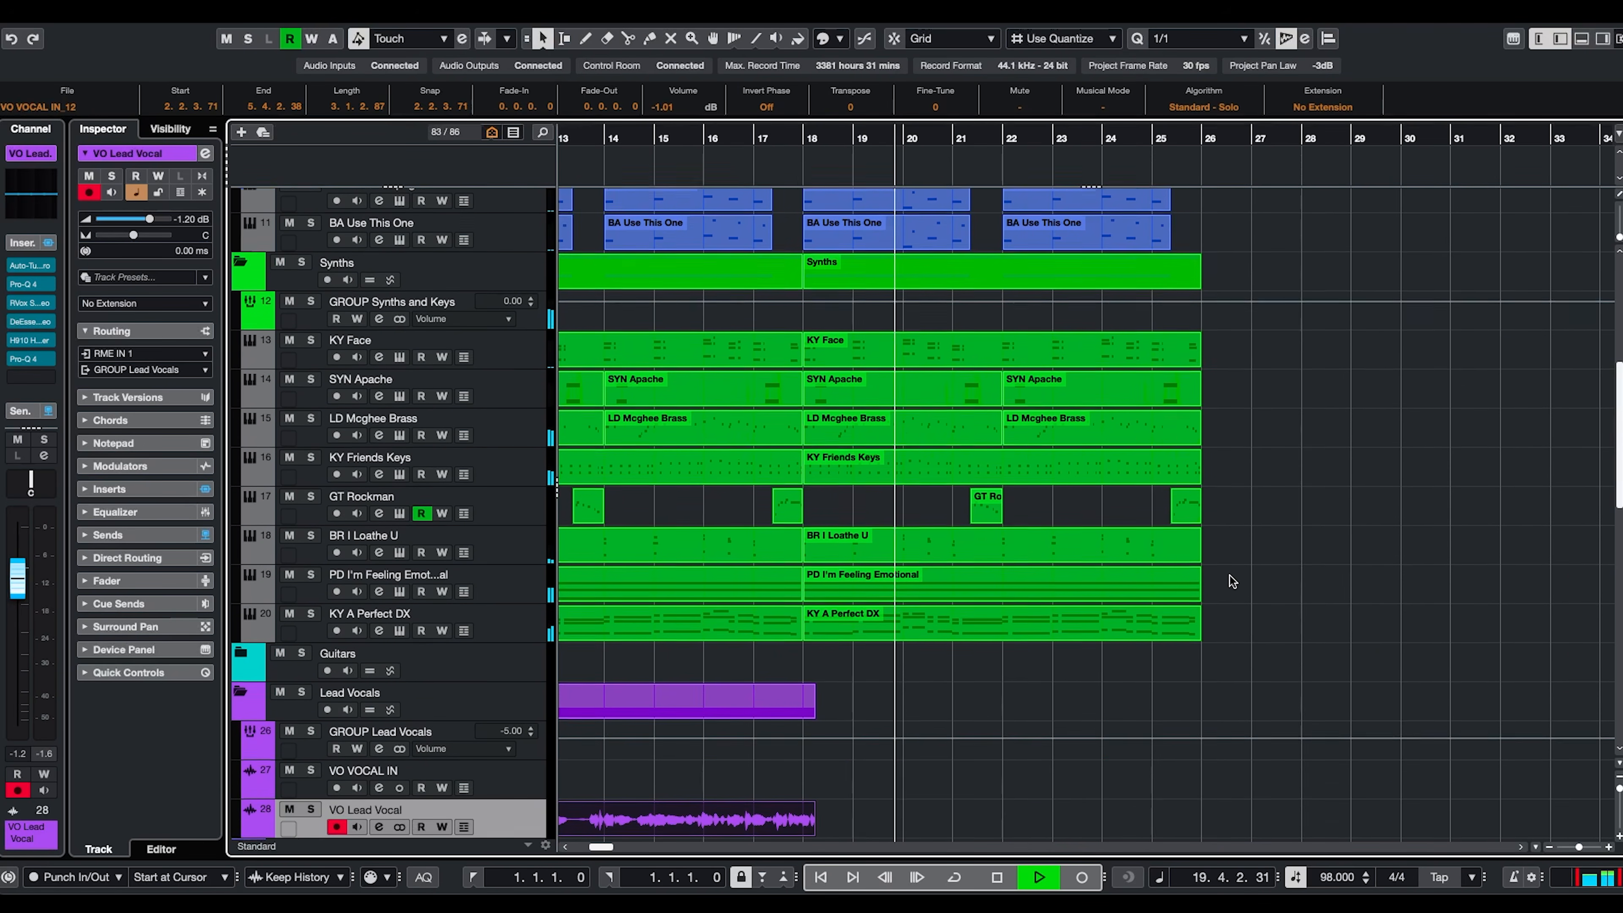